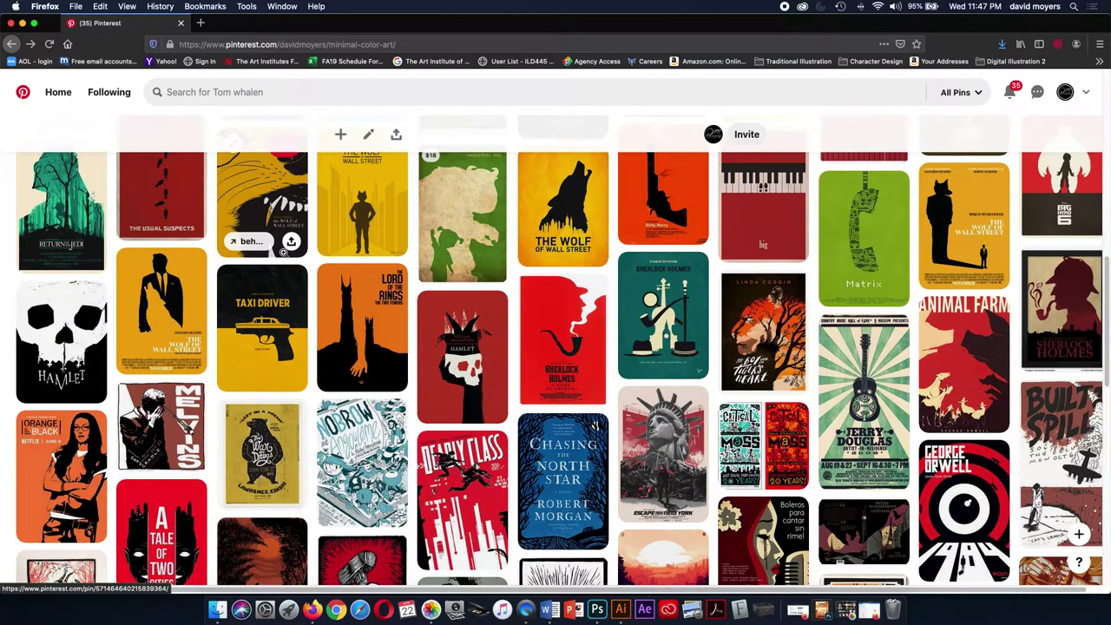
- Browse the Minimal Color Art board for movie poster and book cover designs that use limited colours
{"action": "scroll", "coordinate": [284, 252], "scroll_direction": "down", "scroll_amount": 2}
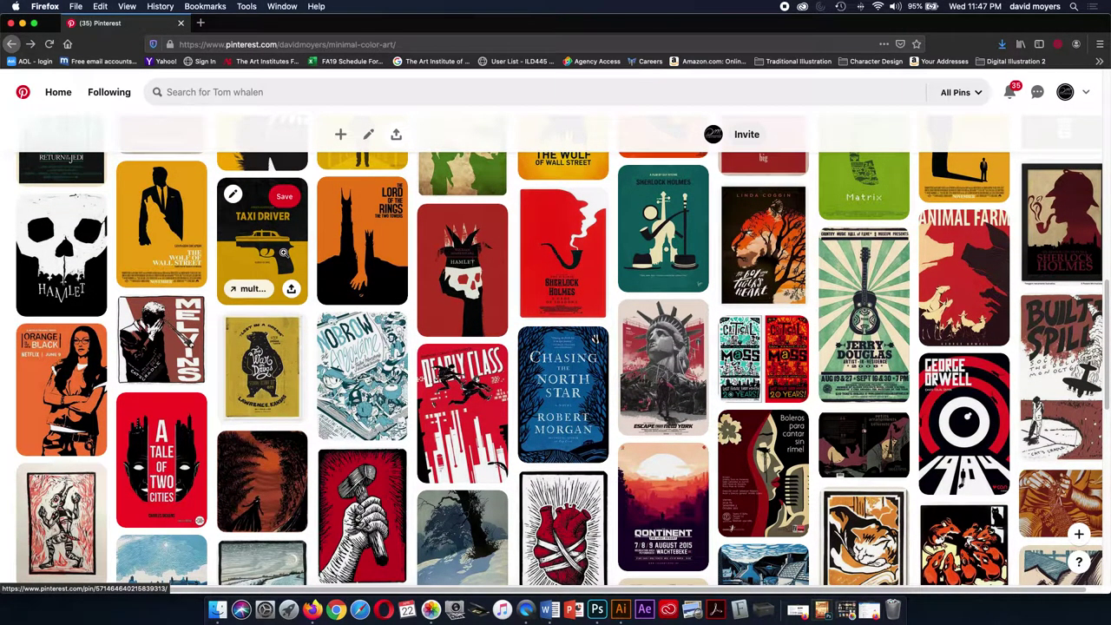
{"action": "scroll", "coordinate": [284, 251], "scroll_direction": "down", "scroll_amount": 2}
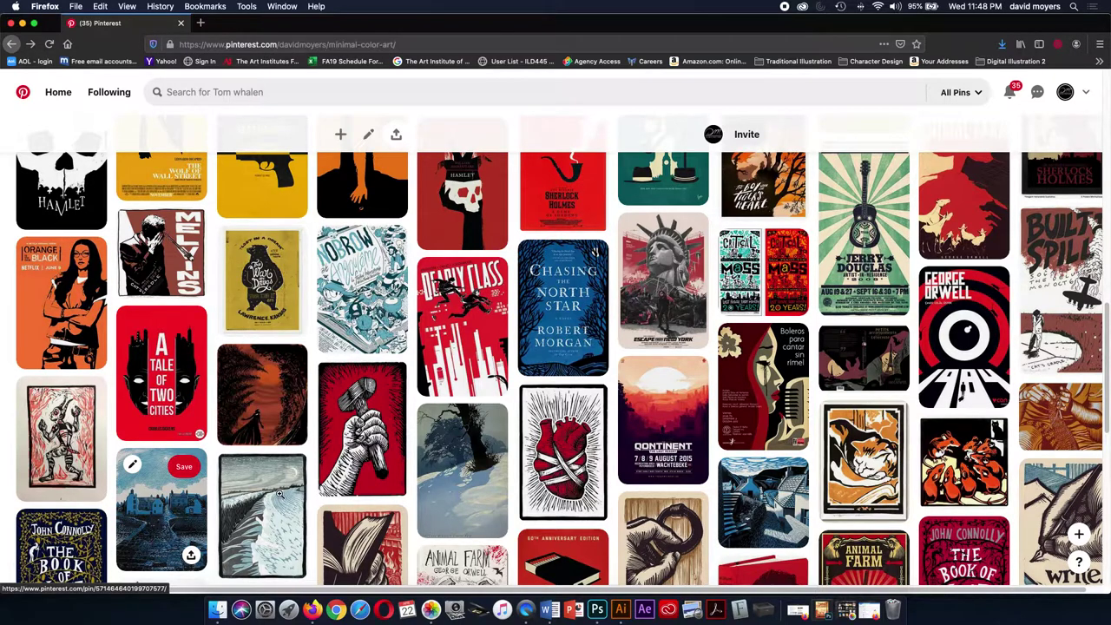
{"action": "scroll", "coordinate": [339, 468], "scroll_direction": "down", "scroll_amount": 3}
{"action": "scroll", "coordinate": [338, 469], "scroll_direction": "down", "scroll_amount": 7}
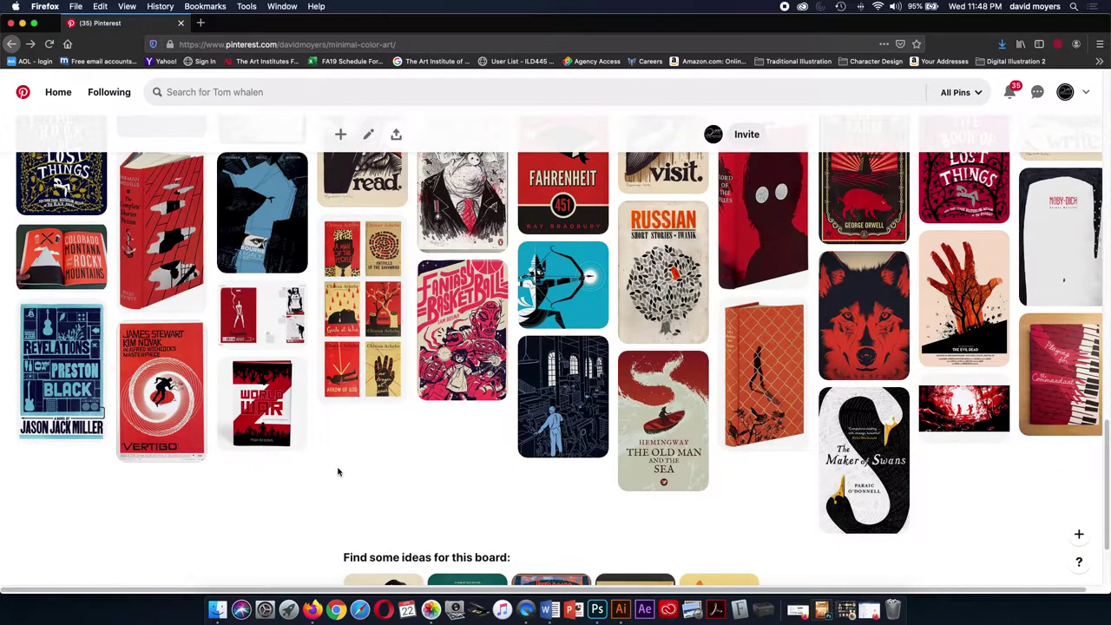
{"action": "scroll", "coordinate": [339, 471], "scroll_direction": "up", "scroll_amount": 7}
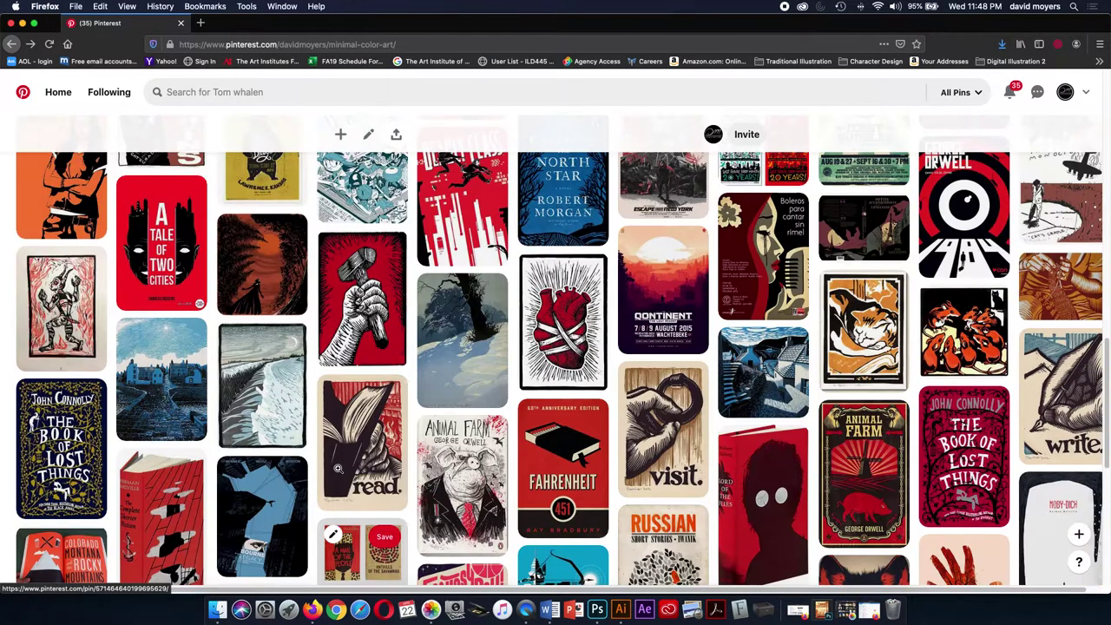
{"action": "scroll", "coordinate": [338, 469], "scroll_direction": "up", "scroll_amount": 15}
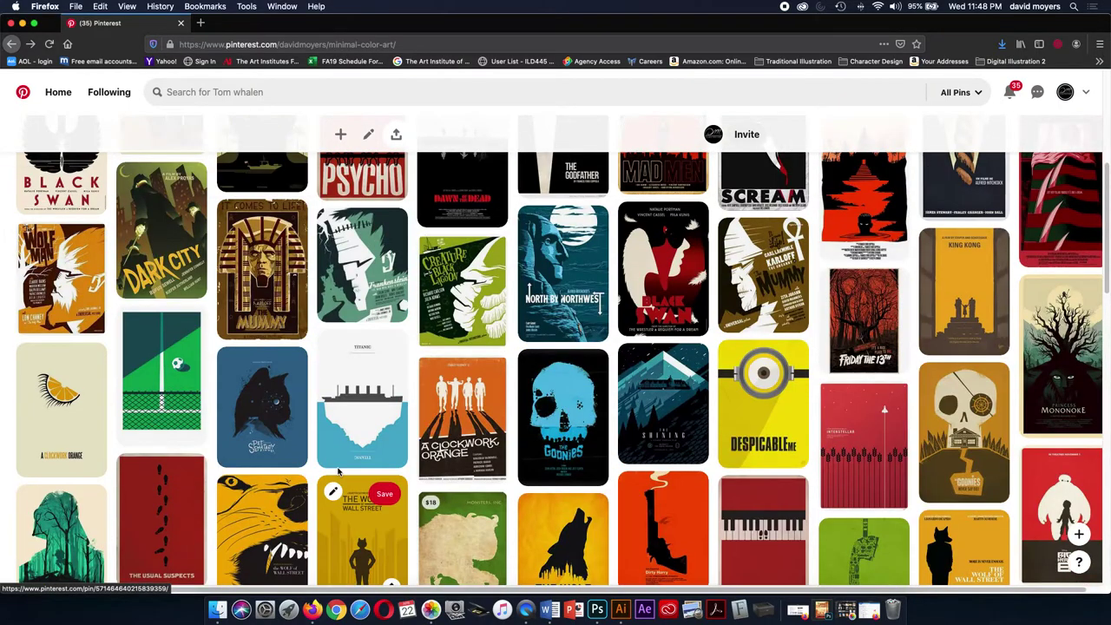
{"action": "scroll", "coordinate": [338, 471], "scroll_direction": "up", "scroll_amount": 8}
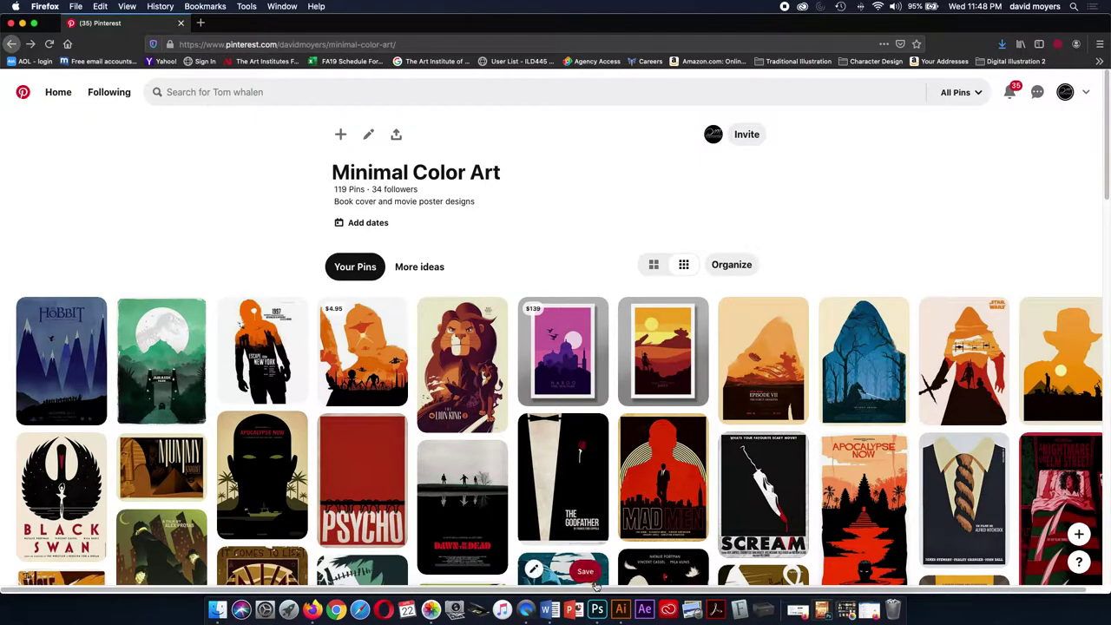
- Switch to Illustrator, move the Color panel lower, and select the first frame of Movie Poster Sketch Frames.ai to view its size
{"action": "left_click", "coordinate": [621, 609]}
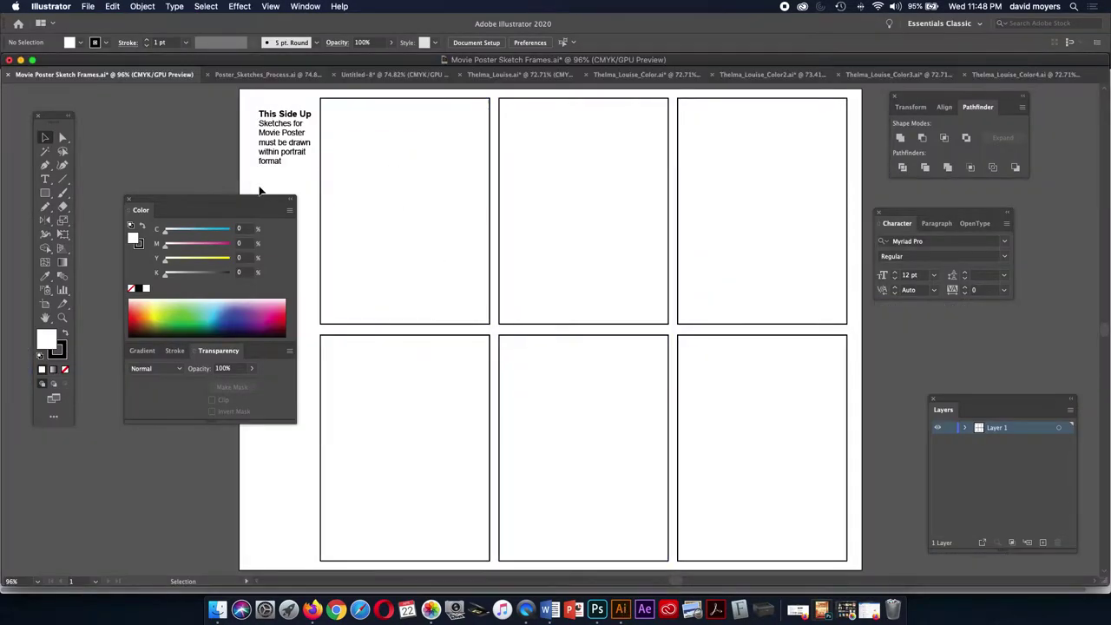
{"action": "left_click_drag", "start_coordinate": [252, 200], "coordinate": [235, 227]}
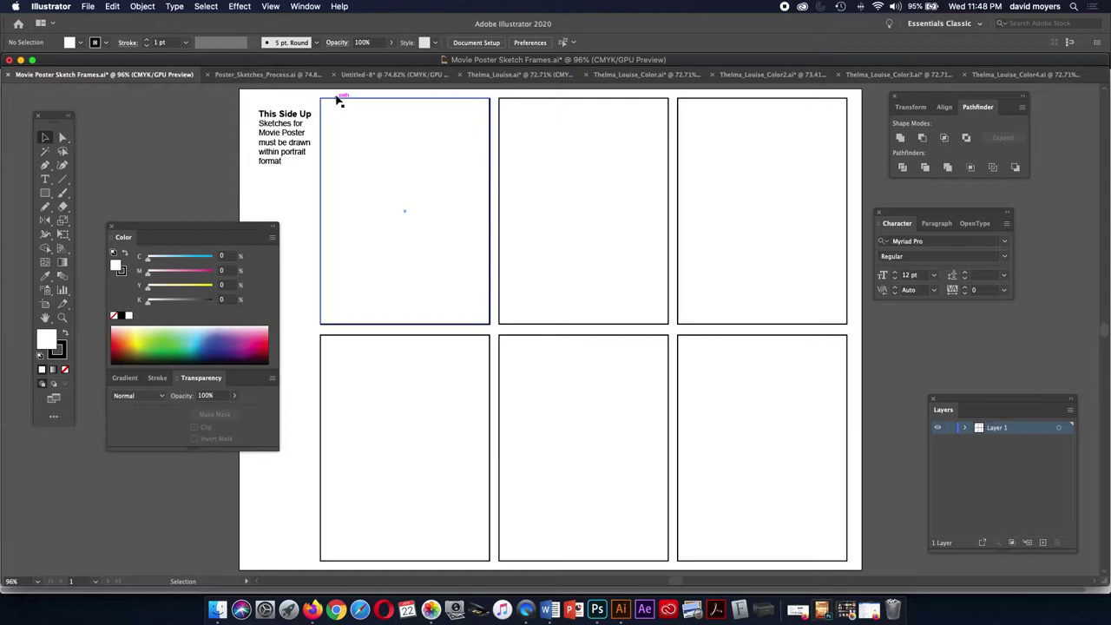
{"action": "left_click", "coordinate": [338, 100]}
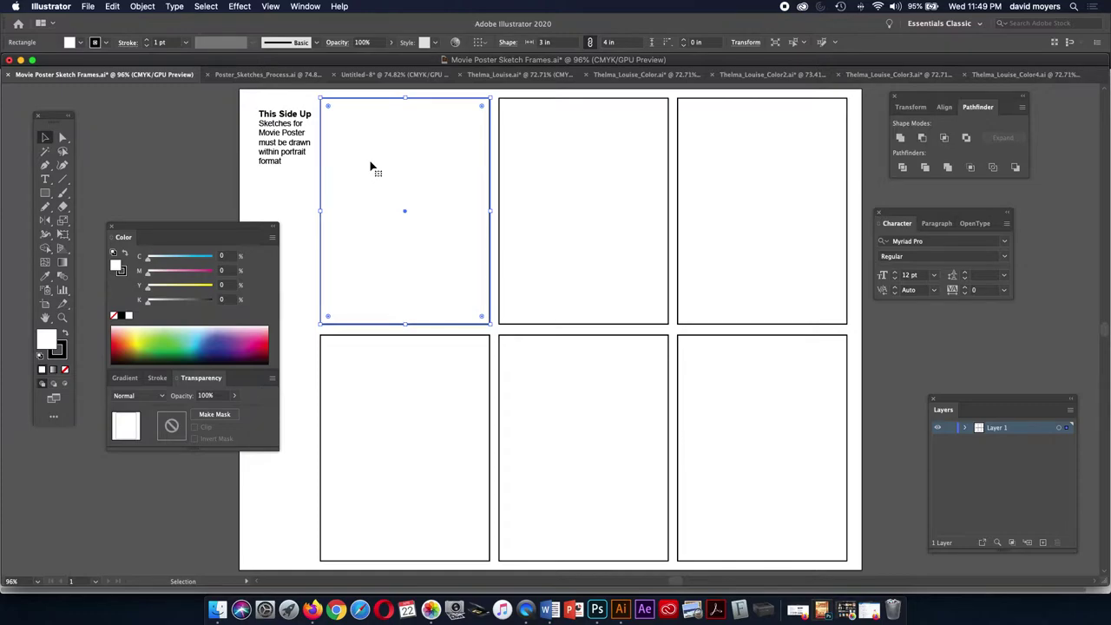
- In Poster_Sketches_Process.ai, compare the two rough Thelma and Louise thumbnail sketches with the refined drawing below them
{"action": "left_click", "coordinate": [253, 76]}
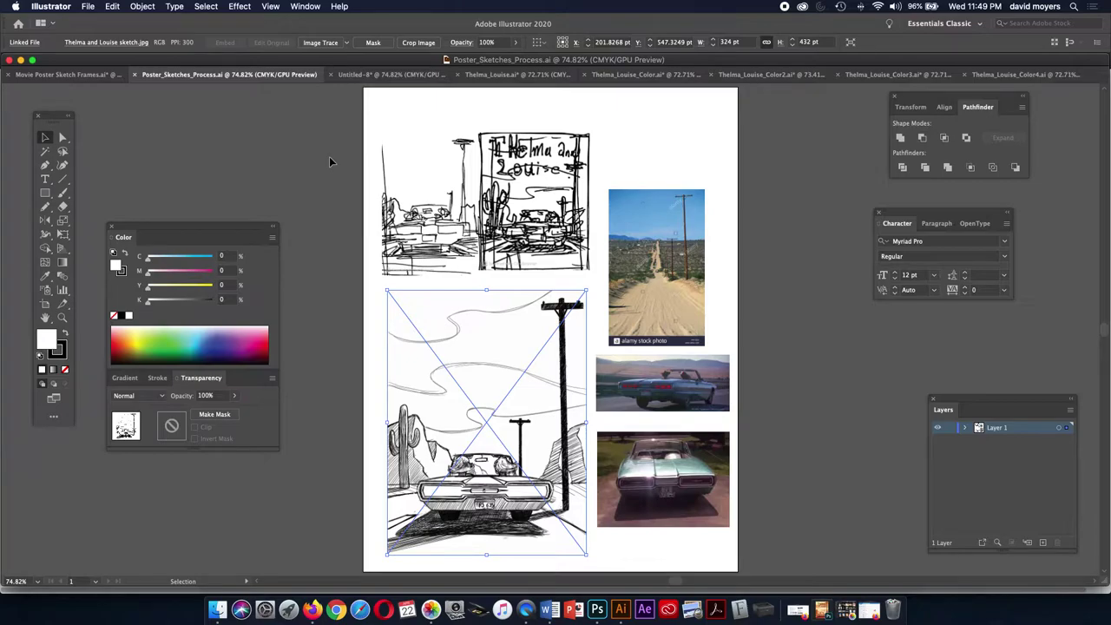
{"action": "left_click", "coordinate": [428, 205]}
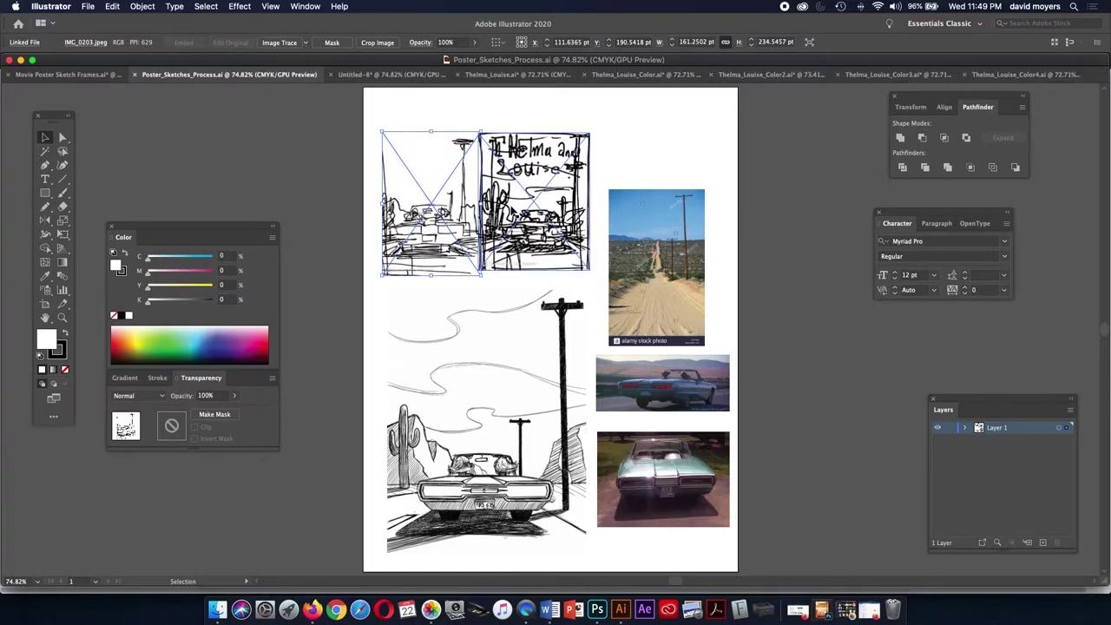
{"action": "left_click", "coordinate": [531, 208]}
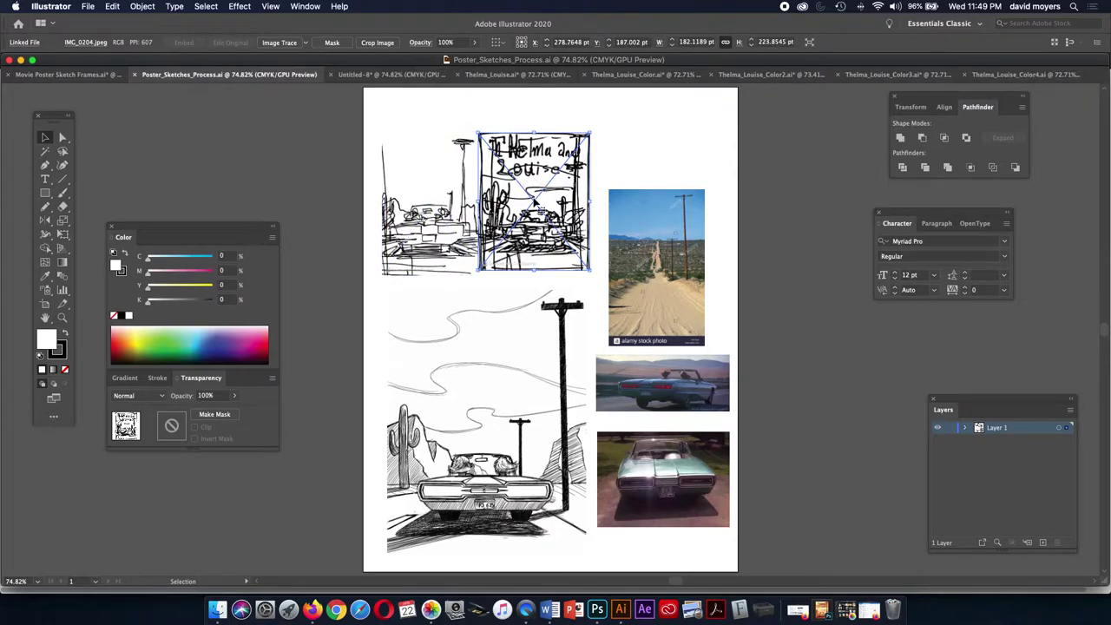
{"action": "left_click", "coordinate": [472, 204]}
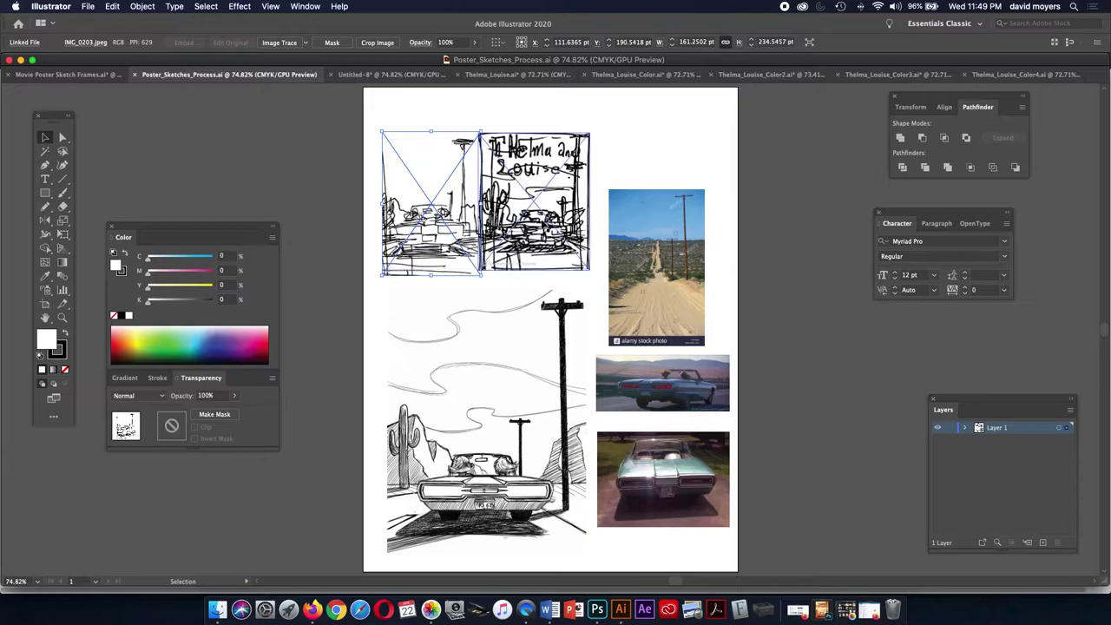
{"action": "left_click", "coordinate": [500, 341]}
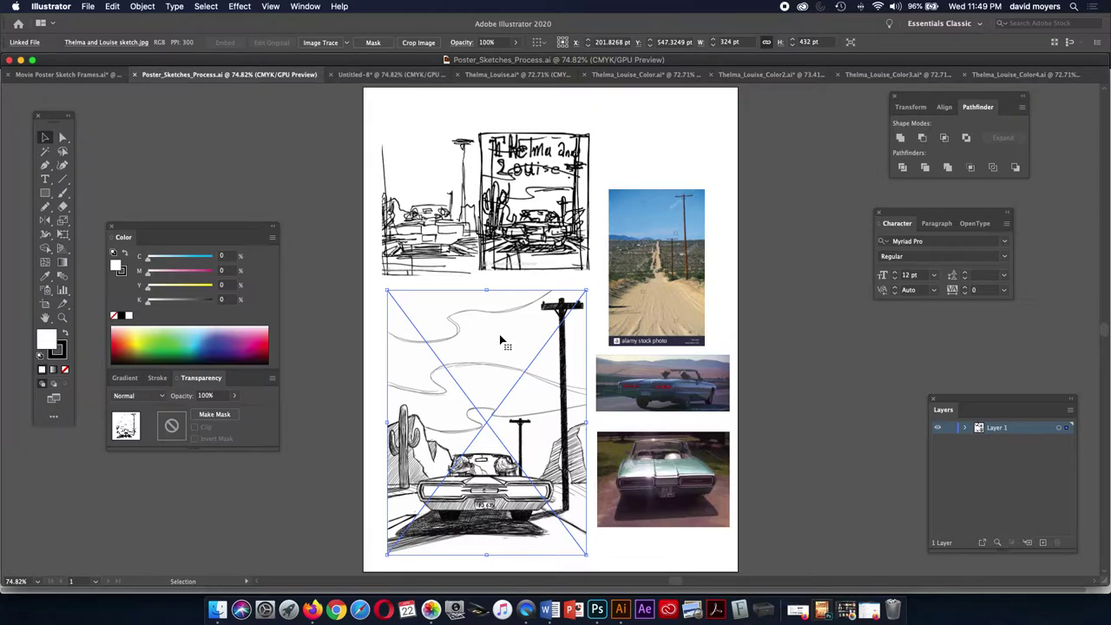
{"action": "left_click", "coordinate": [444, 221], "text": "shift"}
{"action": "left_click", "coordinate": [445, 221]}
{"action": "left_click_drag", "start_coordinate": [445, 222], "coordinate": [521, 206]}
{"action": "left_click", "coordinate": [493, 311], "text": "shift"}
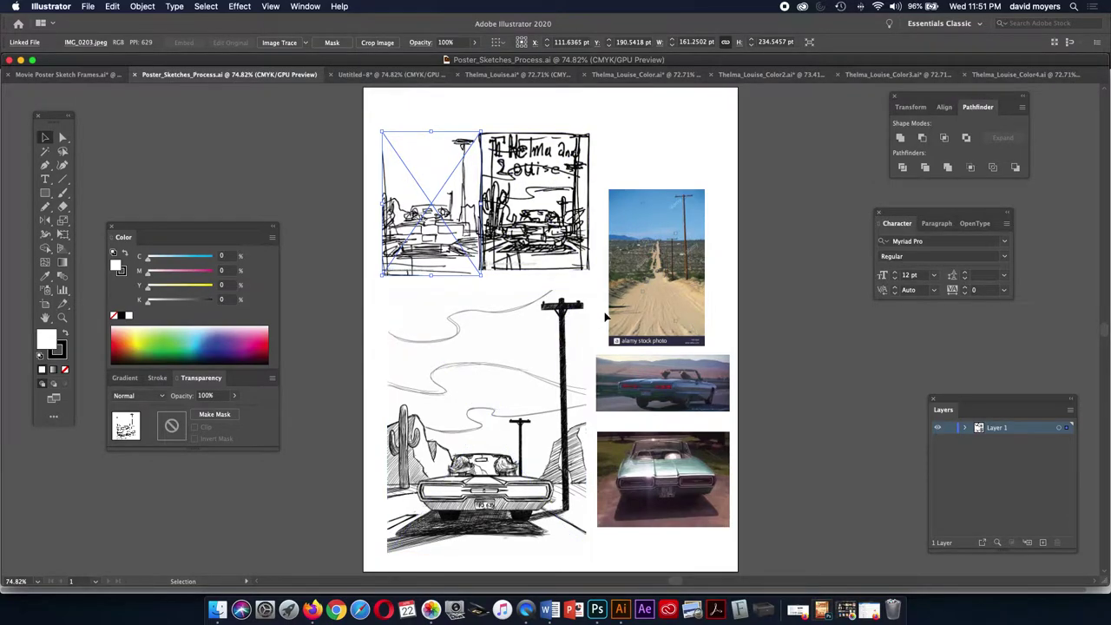
- Examine the desert road and blue convertible reference photos against the thumbnail sketches and the refined drawing
{"action": "left_click", "coordinate": [638, 298]}
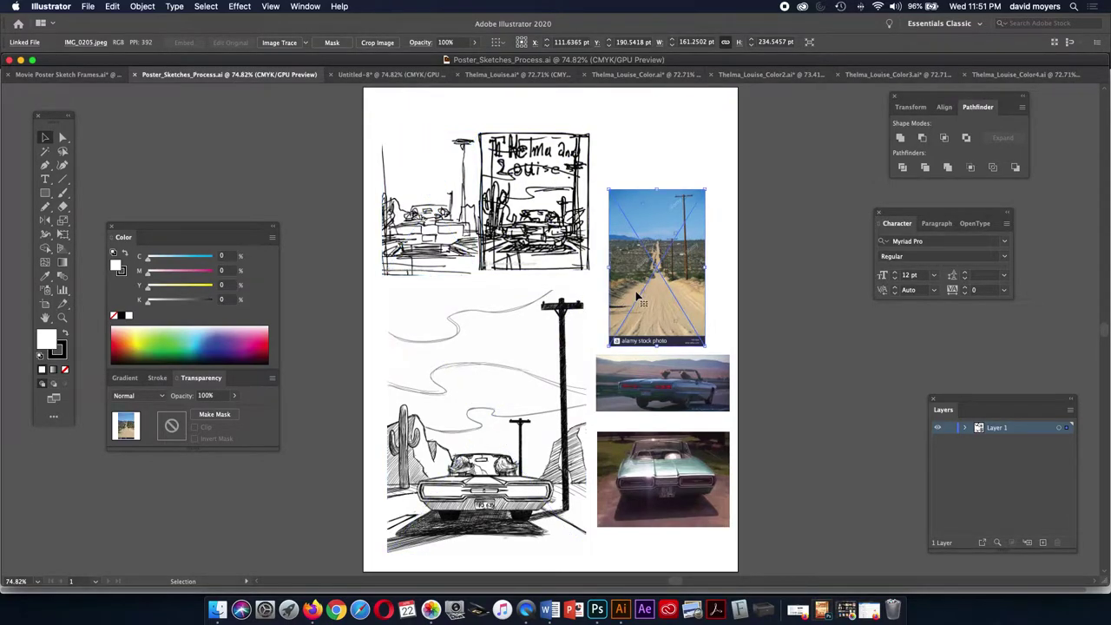
{"action": "left_click", "coordinate": [651, 387]}
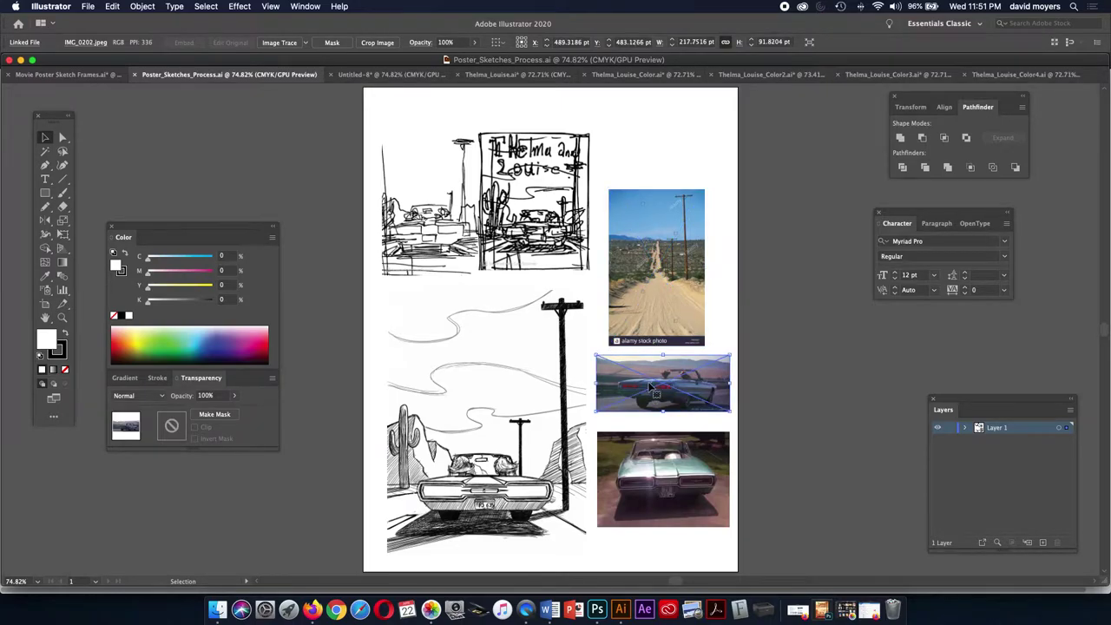
{"action": "left_click", "coordinate": [453, 234]}
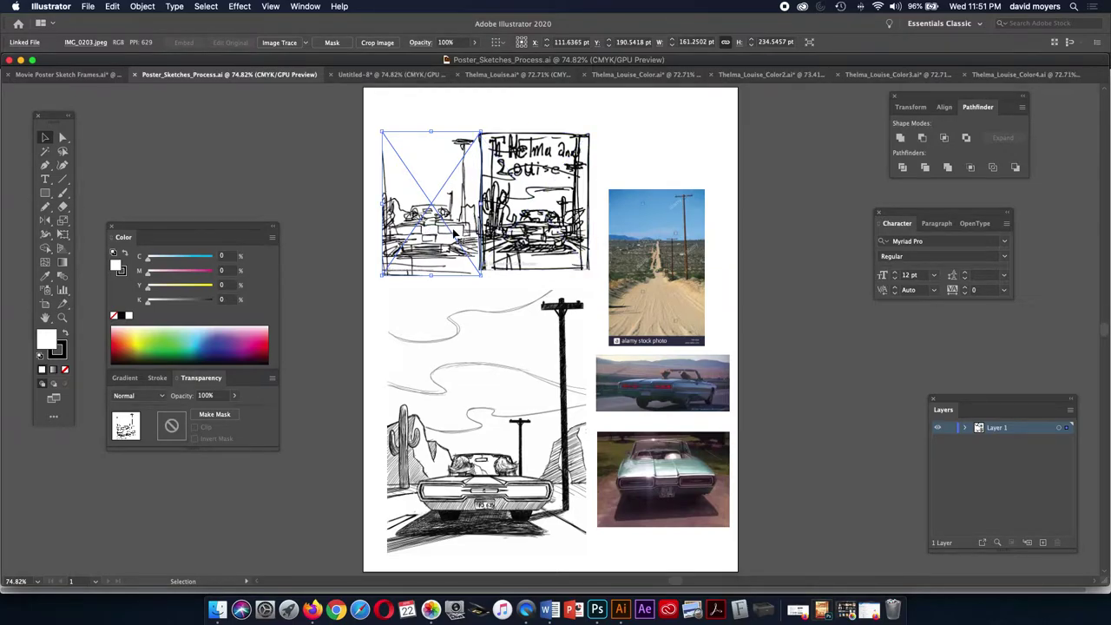
{"action": "left_click", "coordinate": [538, 228]}
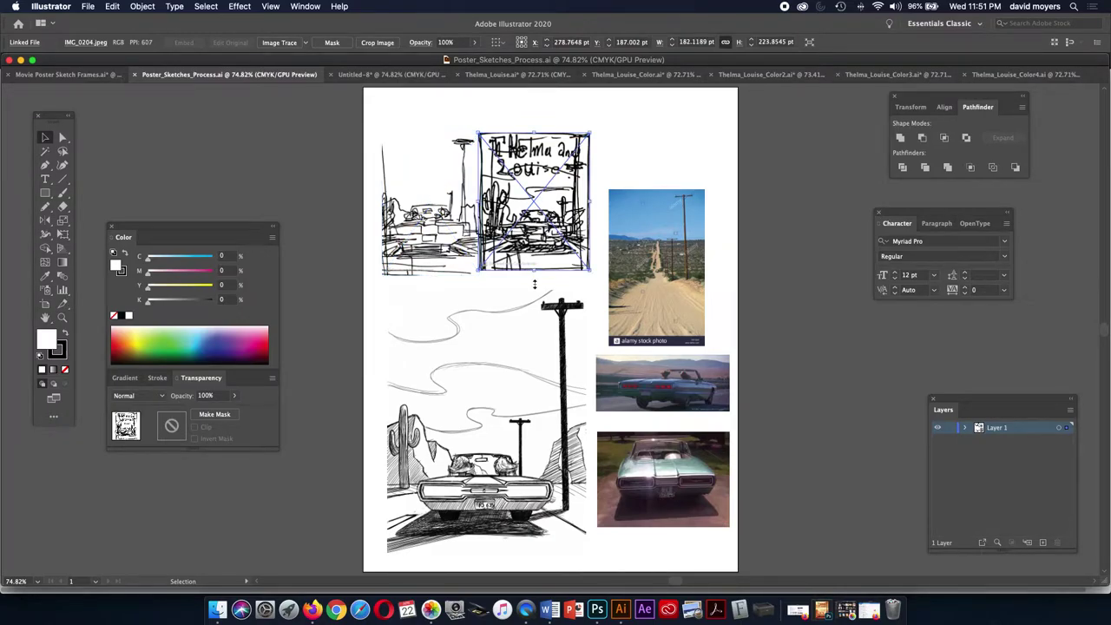
{"action": "left_click", "coordinate": [517, 349]}
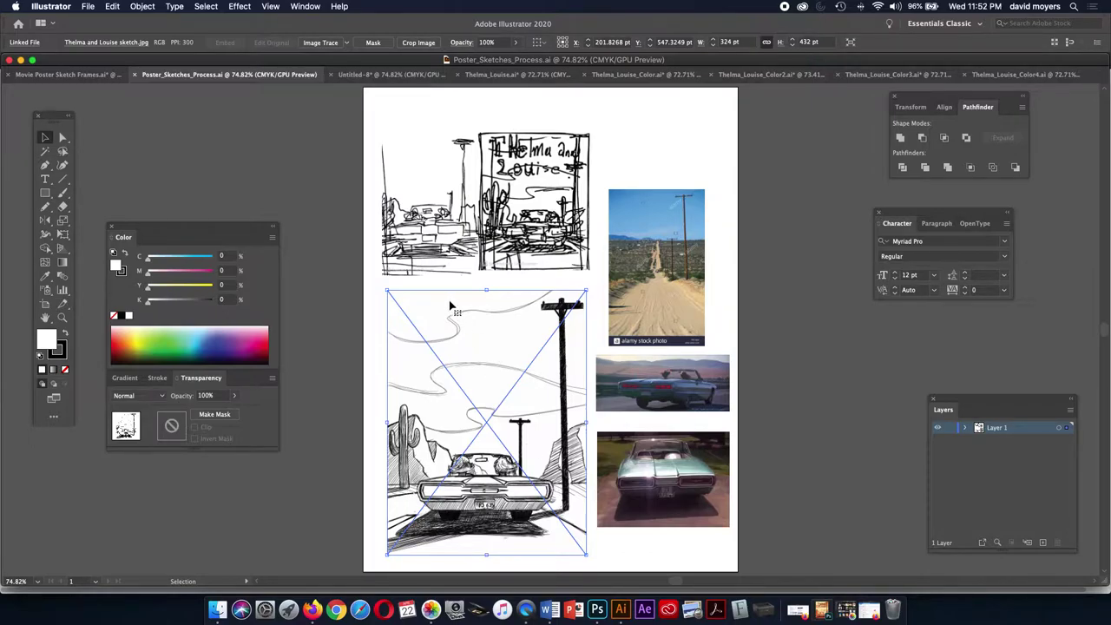
- In the blank Untitled-8 document, place Thelma and Louise sketch.jpg as a template and deselect it
{"action": "left_click", "coordinate": [356, 77]}
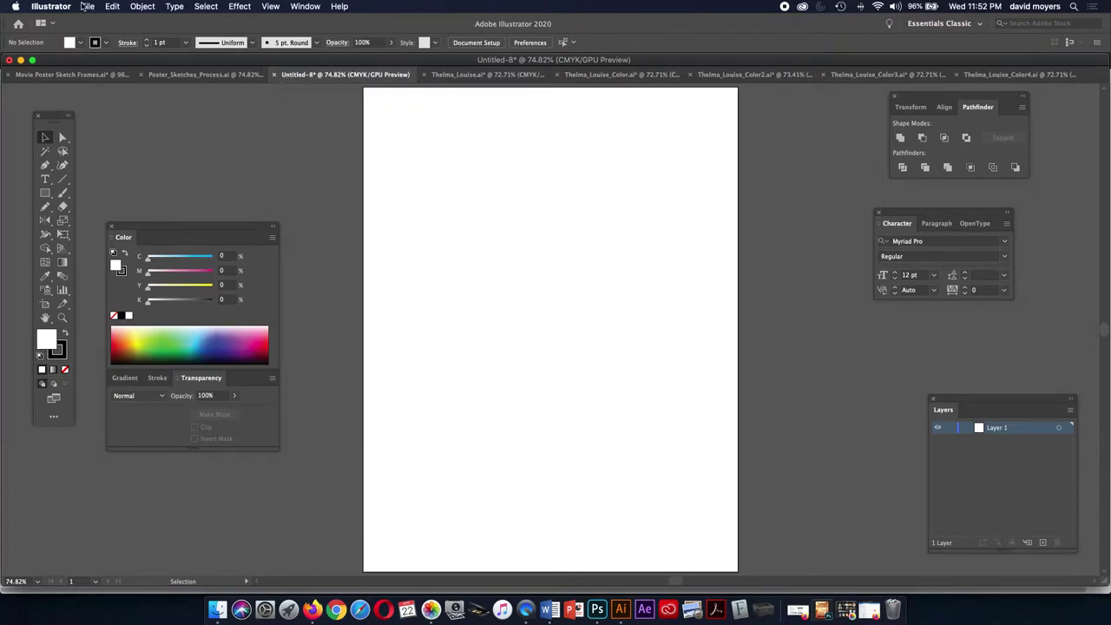
{"action": "left_click", "coordinate": [87, 6]}
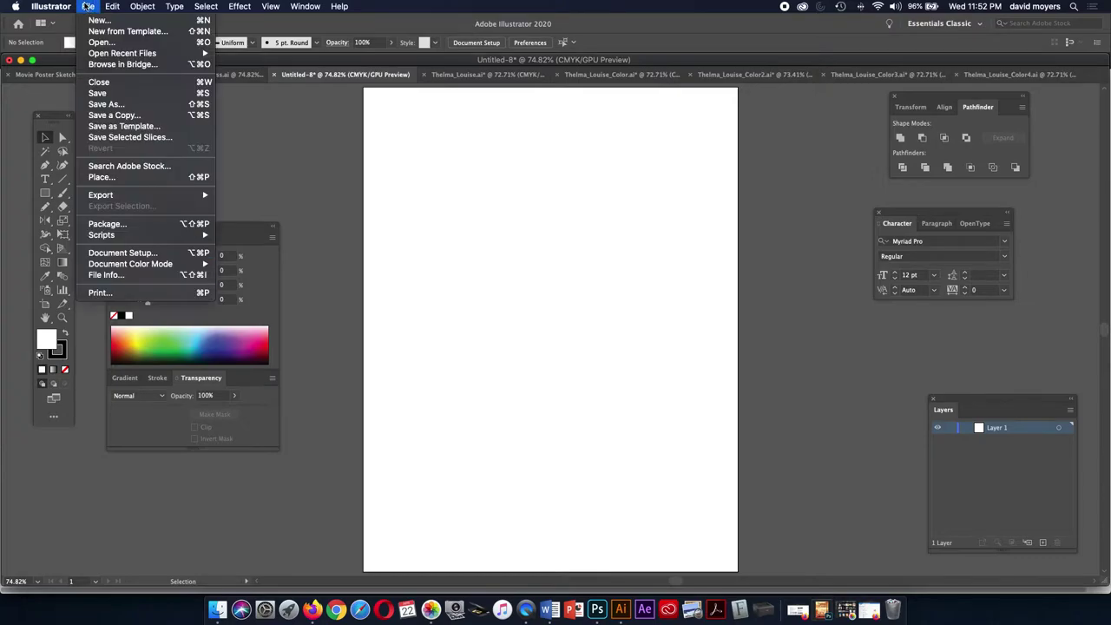
{"action": "left_click", "coordinate": [146, 179]}
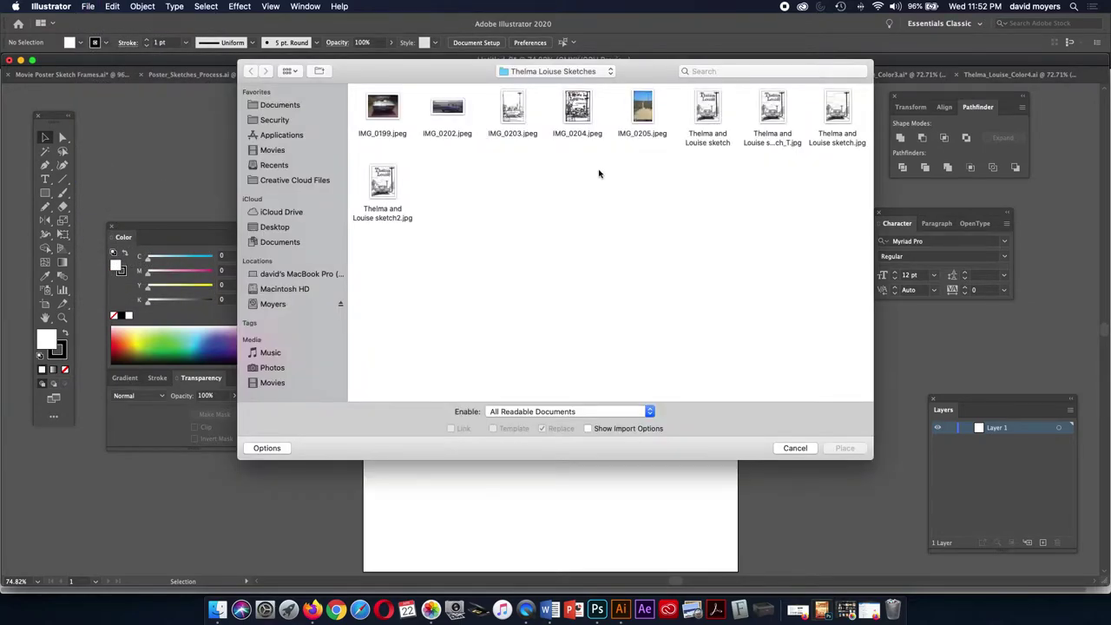
{"action": "left_click", "coordinate": [827, 105]}
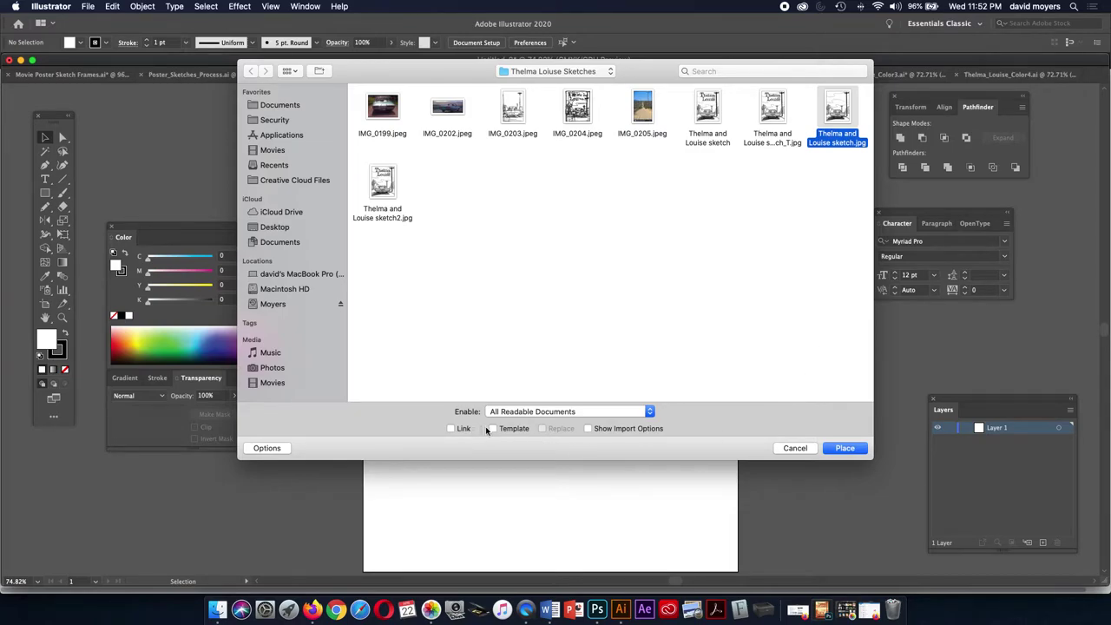
{"action": "left_click", "coordinate": [838, 448]}
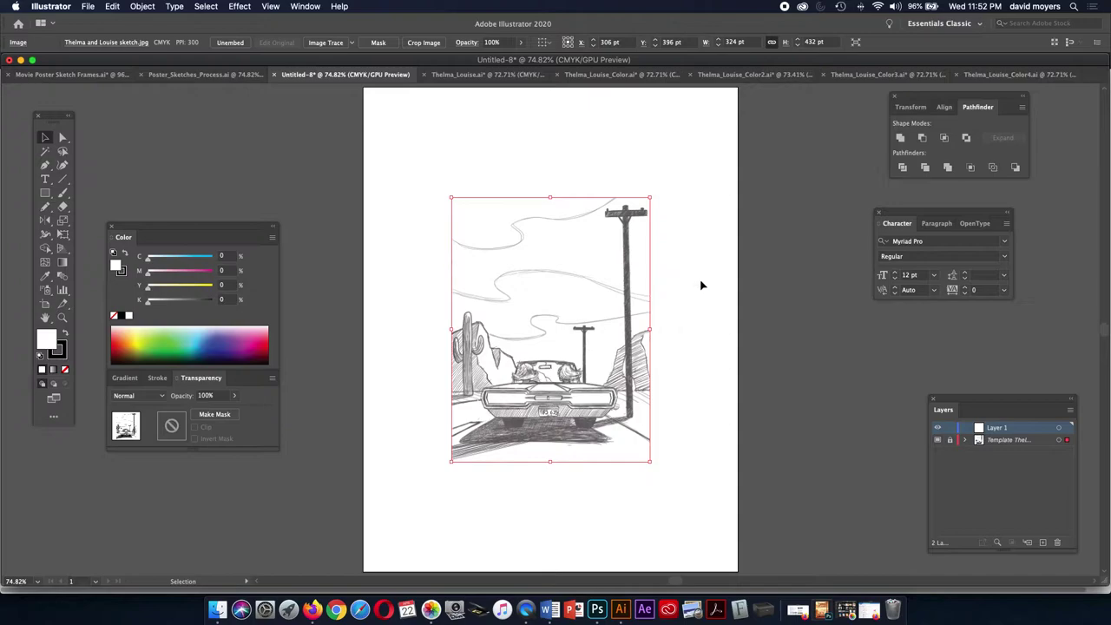
{"action": "left_click", "coordinate": [594, 326]}
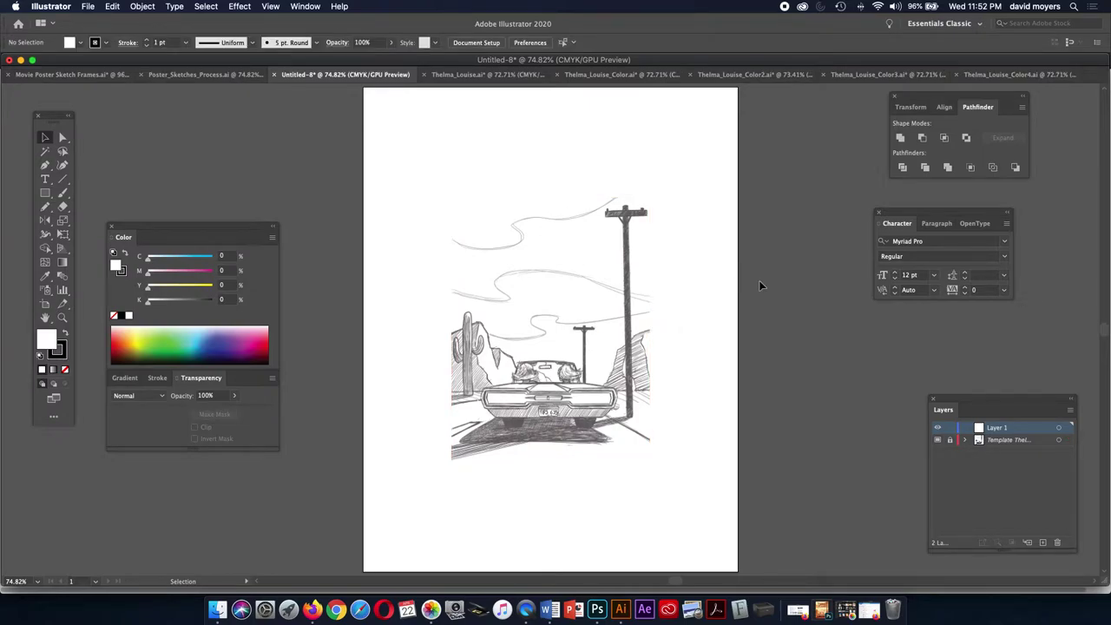
- Unlock the template layer, select the placed sketch to inspect it, and lock the layer again
{"action": "left_click", "coordinate": [950, 442]}
{"action": "left_click", "coordinate": [614, 361]}
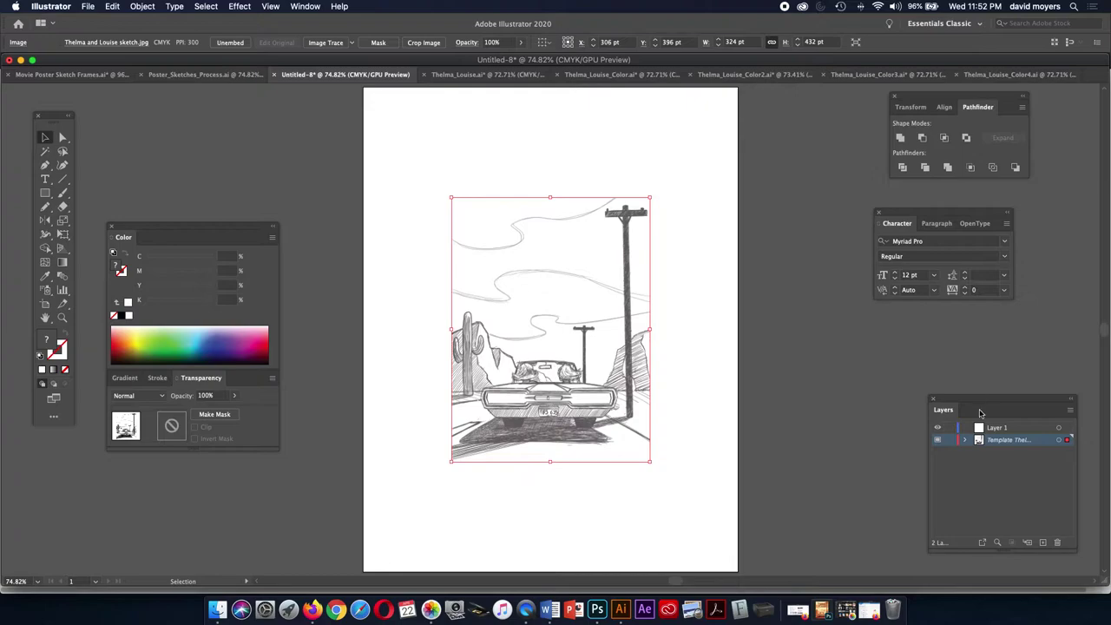
{"action": "left_click", "coordinate": [948, 440]}
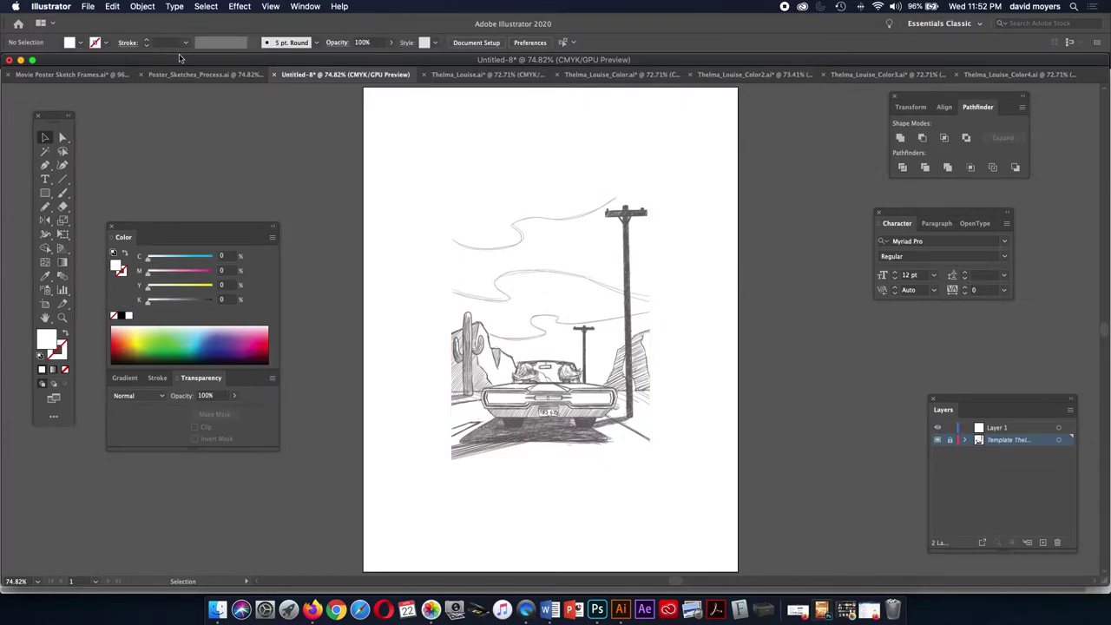
- Set the document units to Inches in the document setup
{"action": "left_click", "coordinate": [87, 7]}
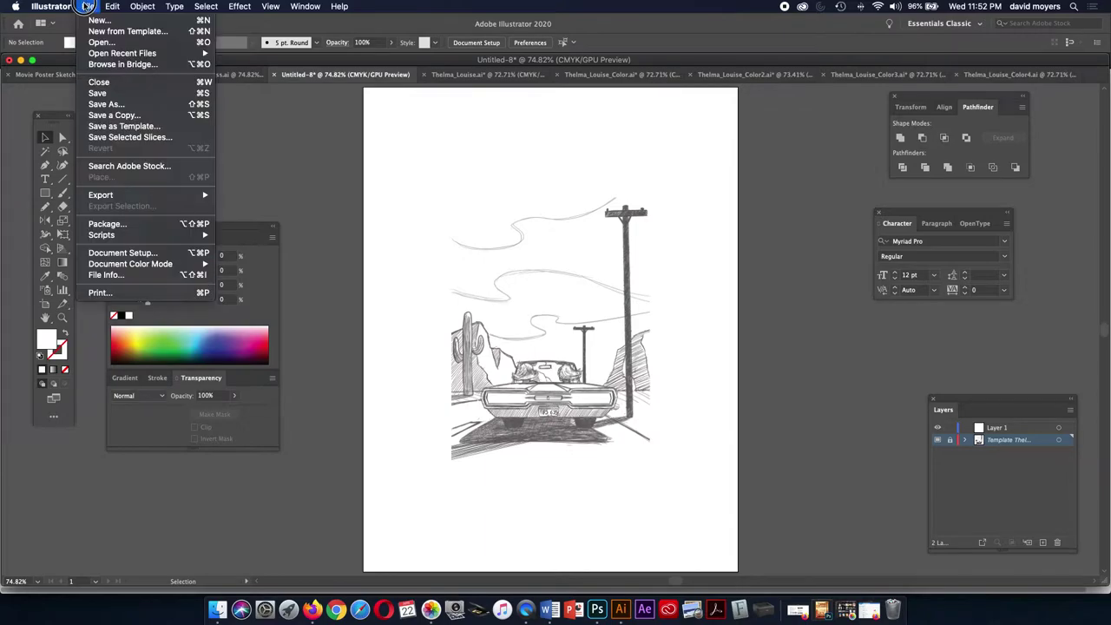
{"action": "left_click", "coordinate": [145, 252]}
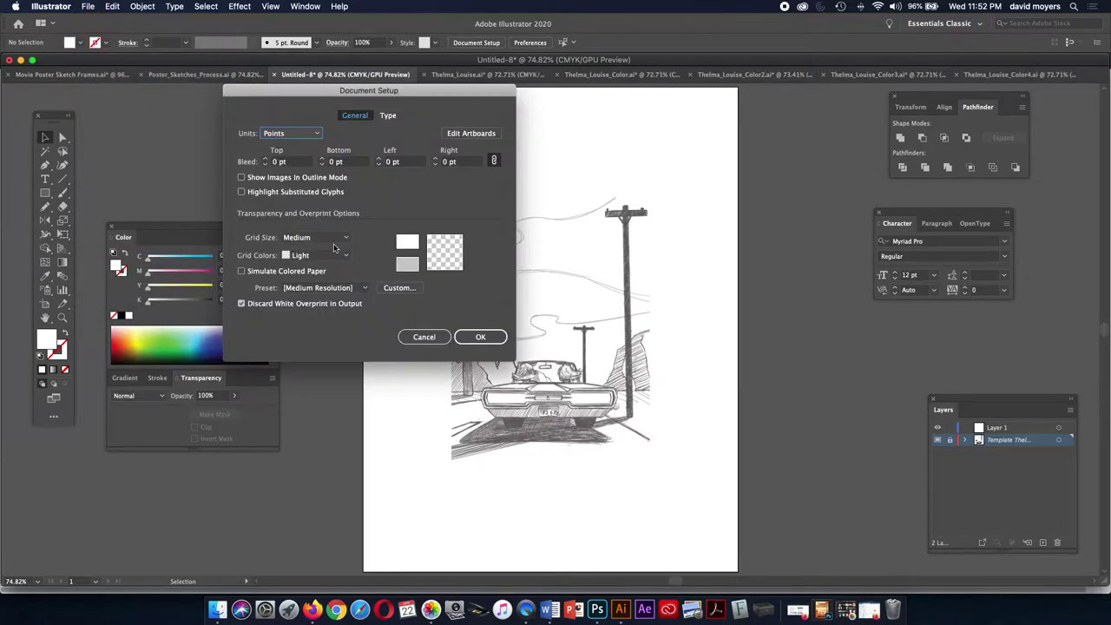
{"action": "left_click", "coordinate": [292, 135]}
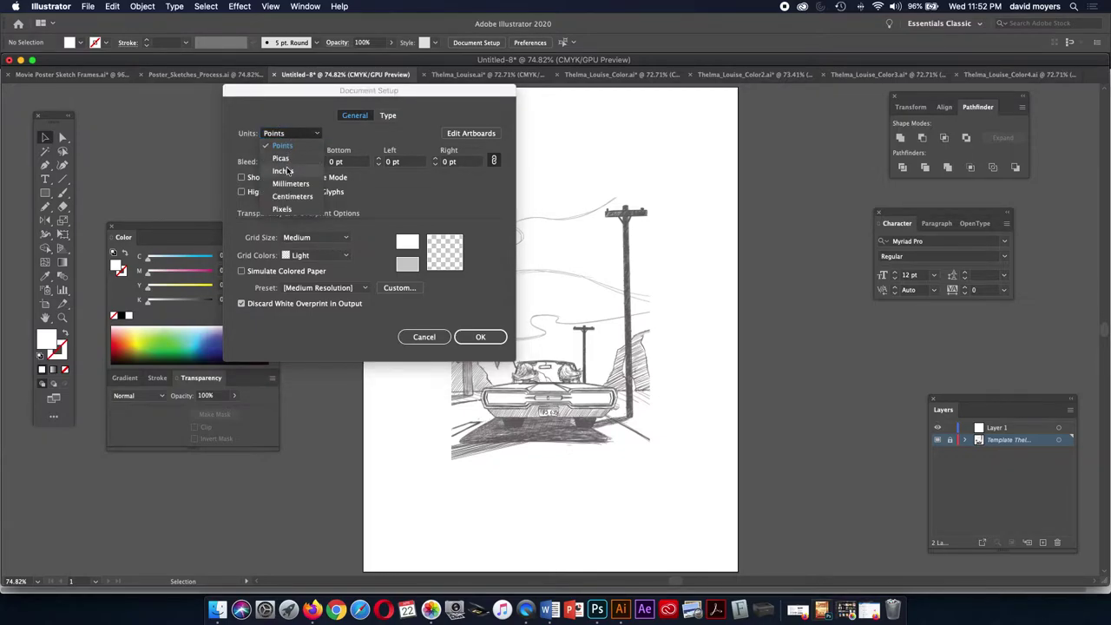
{"action": "left_click", "coordinate": [283, 172]}
{"action": "left_click", "coordinate": [495, 338]}
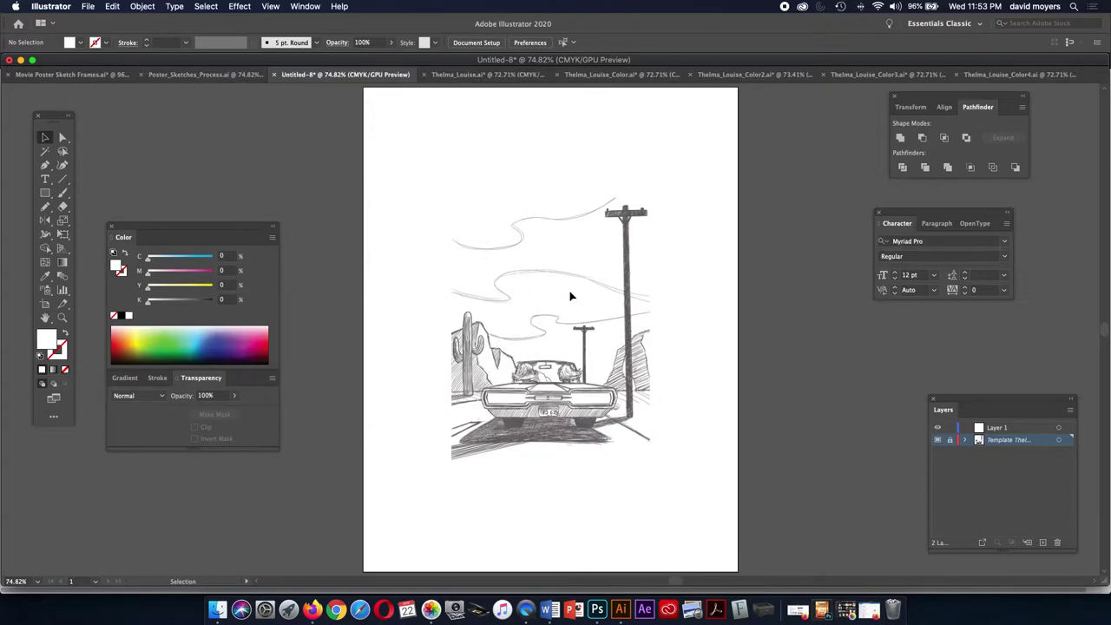
- Temporarily unlock the template layer to check the sketch's width and height in inches, and relock it
{"action": "left_click", "coordinate": [949, 440]}
{"action": "left_click", "coordinate": [613, 340]}
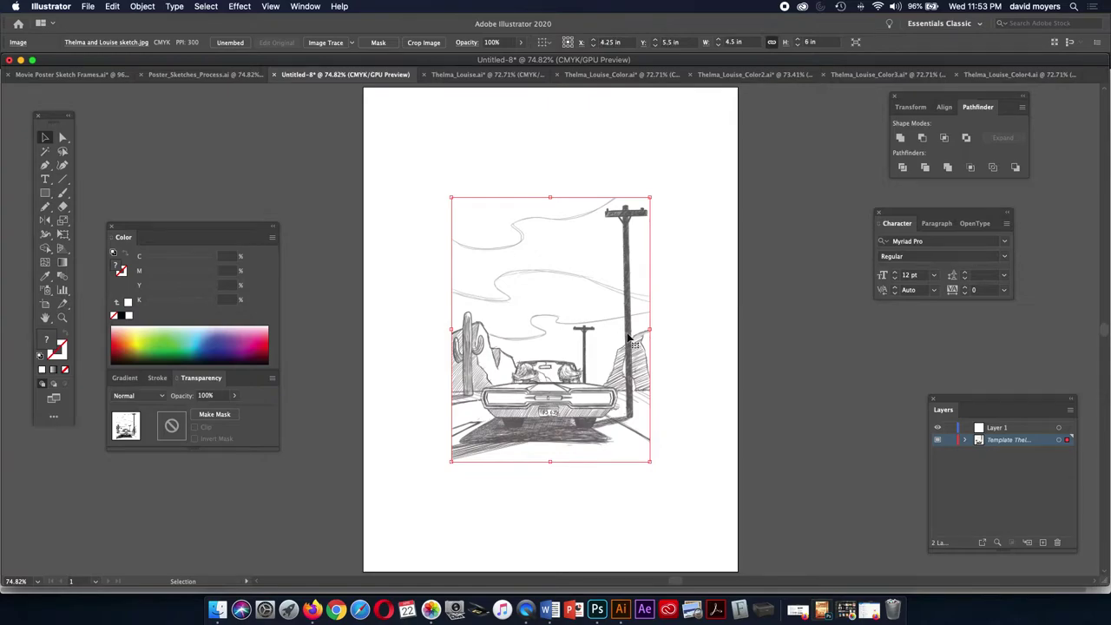
{"action": "left_click", "coordinate": [733, 41]}
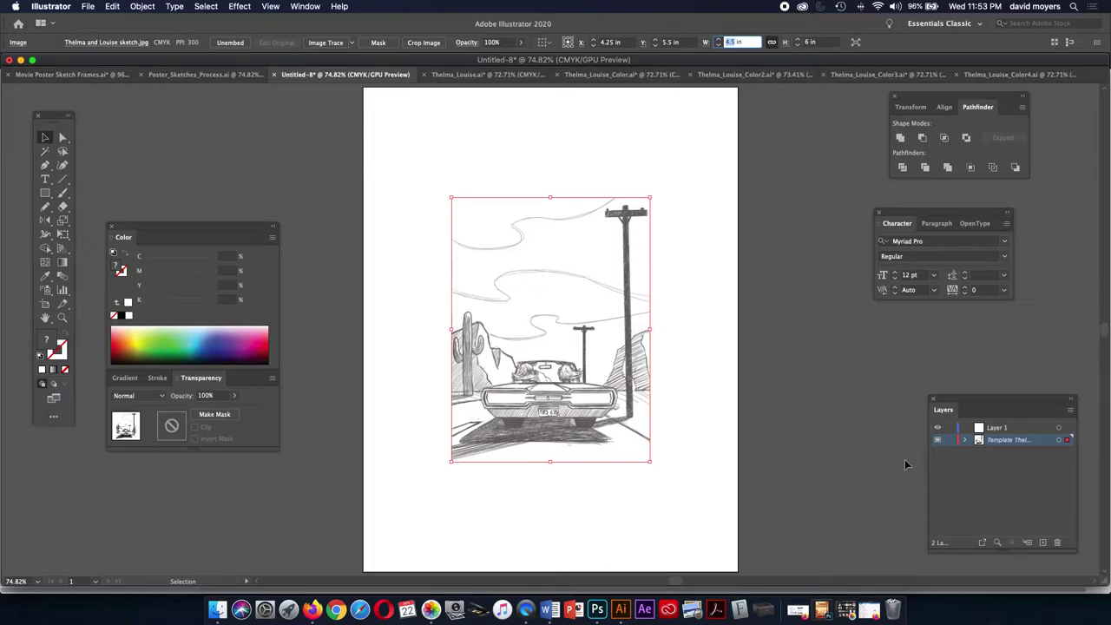
{"action": "left_click", "coordinate": [949, 439]}
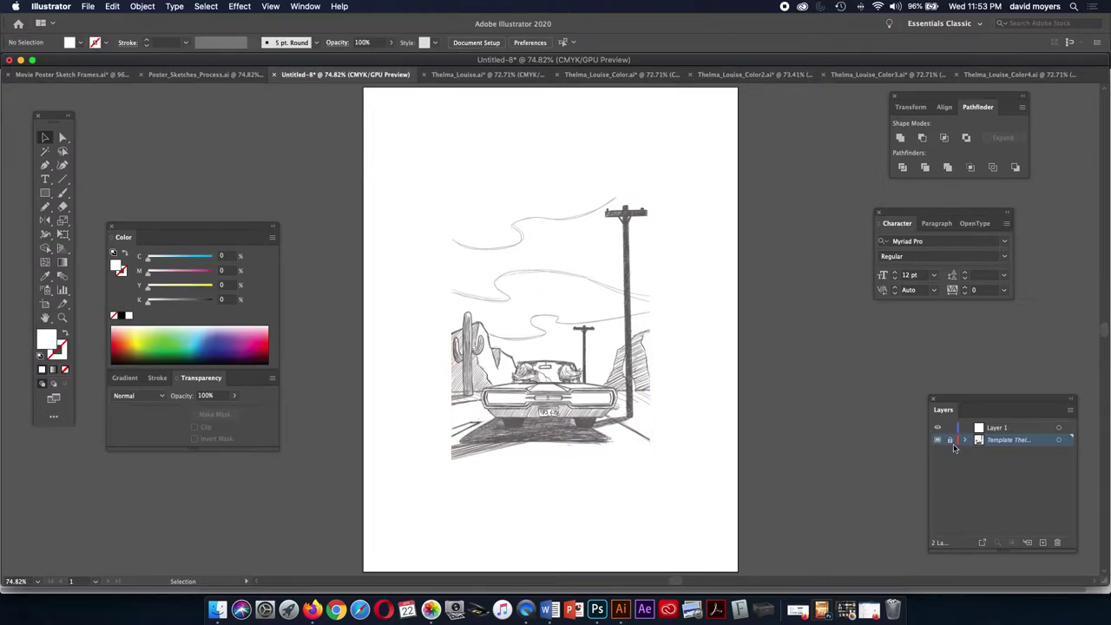
- Unlock the template layer, scale the sketch proportionally to 6 in wide, and relock the layer
{"action": "left_click", "coordinate": [949, 440]}
{"action": "left_click", "coordinate": [605, 371]}
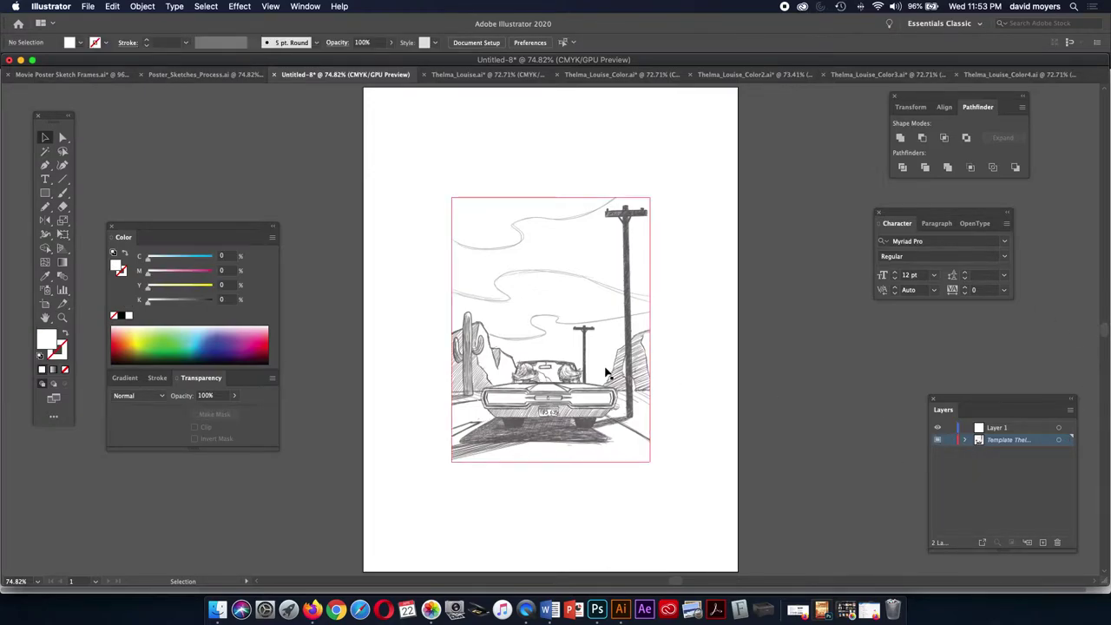
{"action": "left_click", "coordinate": [606, 374]}
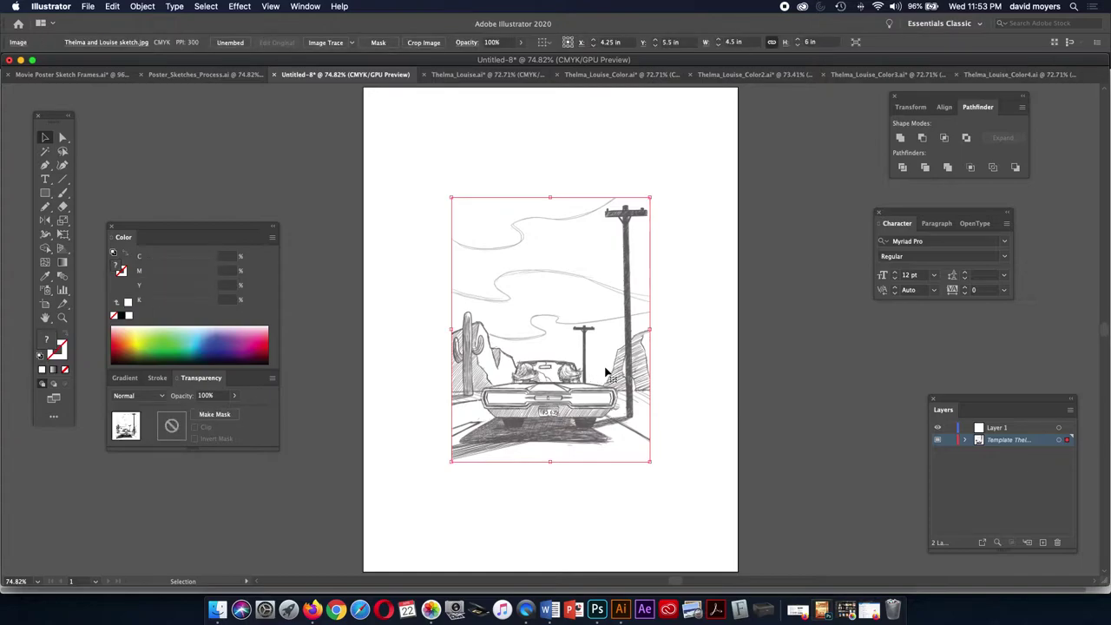
{"action": "left_click", "coordinate": [725, 41]}
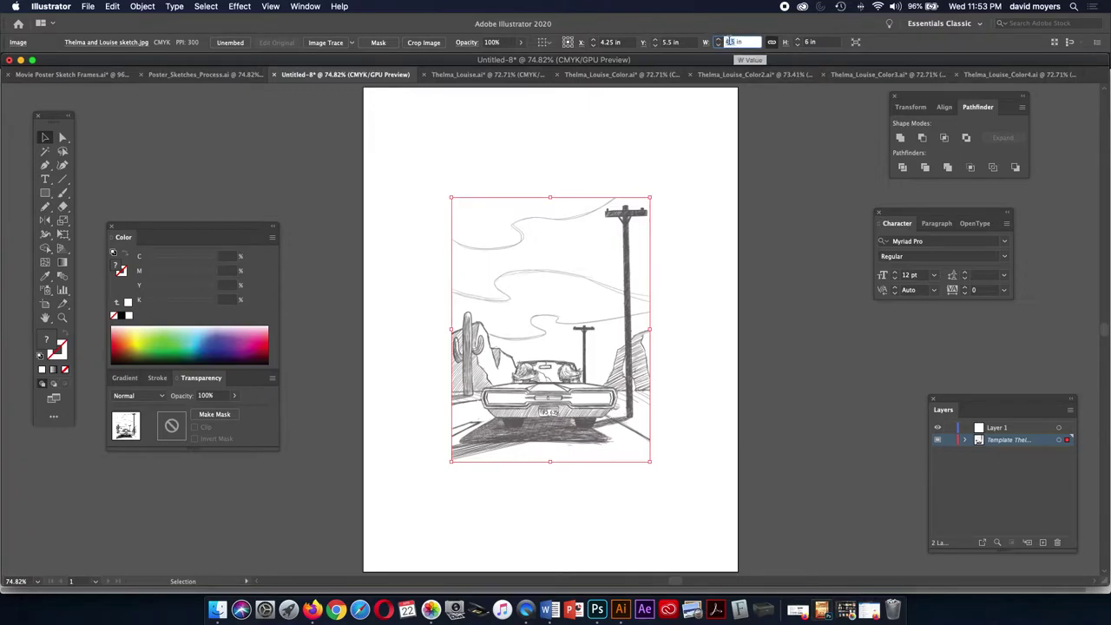
{"action": "left_click", "coordinate": [771, 43]}
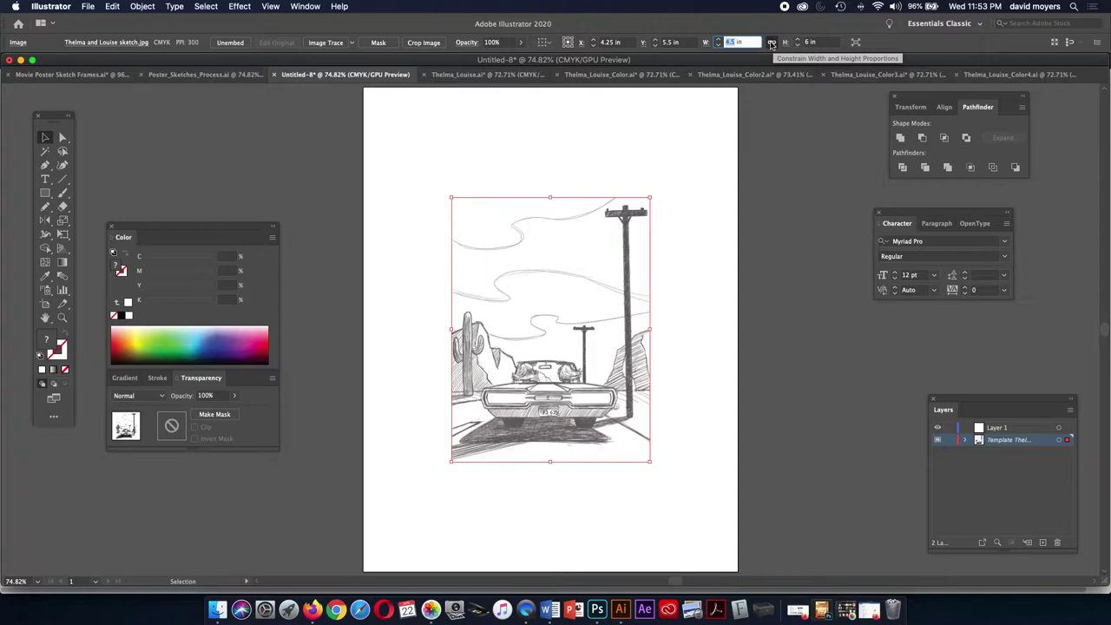
{"action": "left_click", "coordinate": [771, 43]}
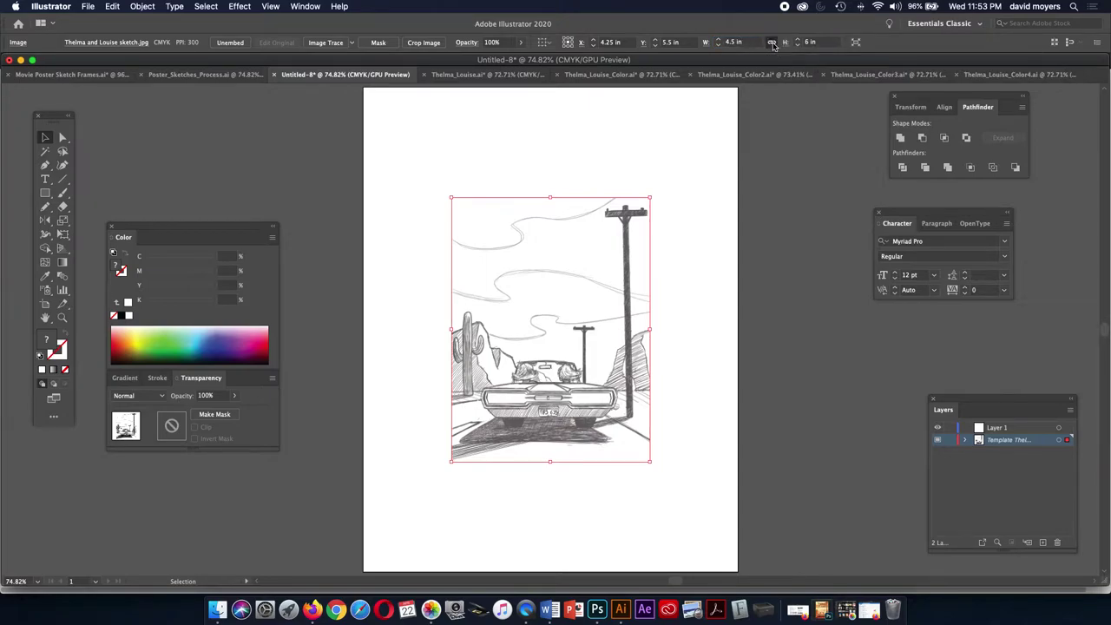
{"action": "left_click", "coordinate": [734, 43]}
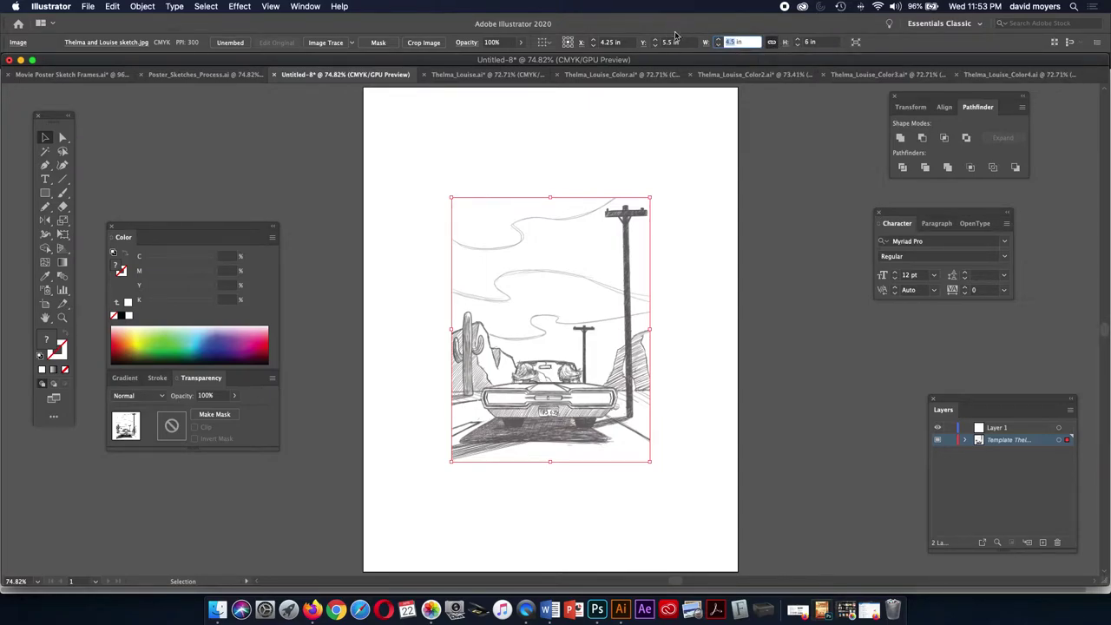
{"action": "type", "text": "6"}
{"action": "key", "text": "Return"}
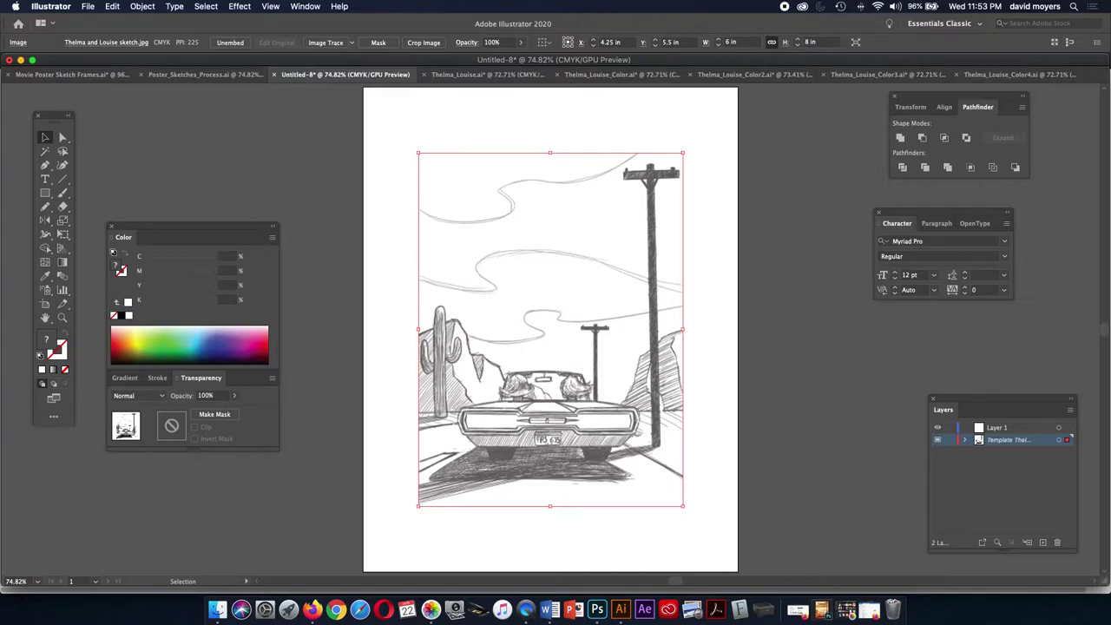
{"action": "left_click", "coordinate": [949, 439]}
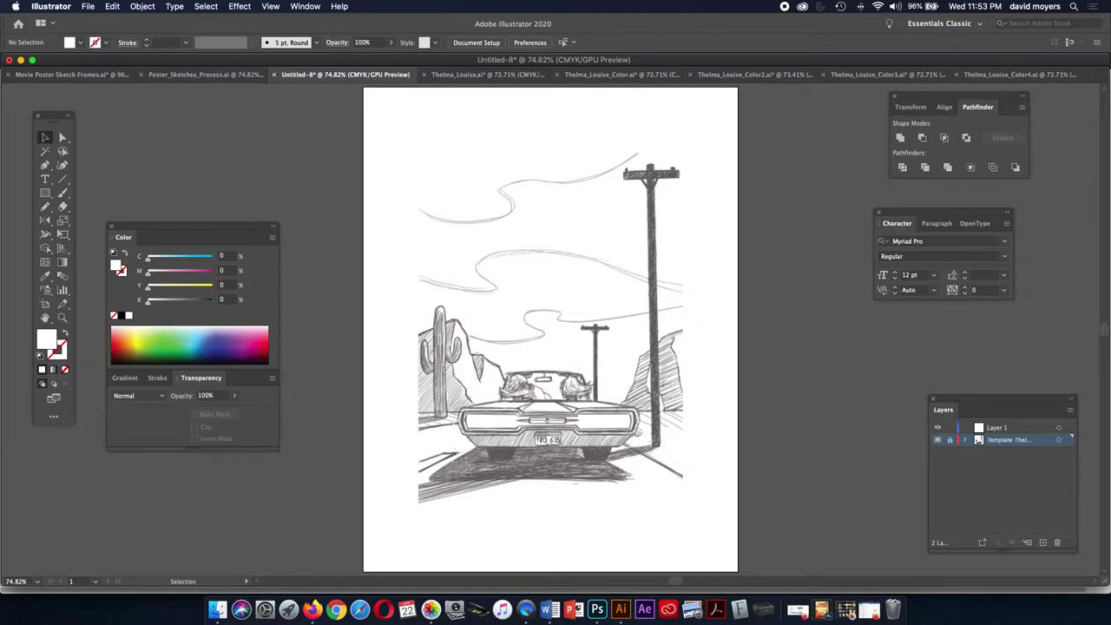
- Undo the sketch's resize and lock the template layer again
{"action": "left_click", "coordinate": [550, 329]}
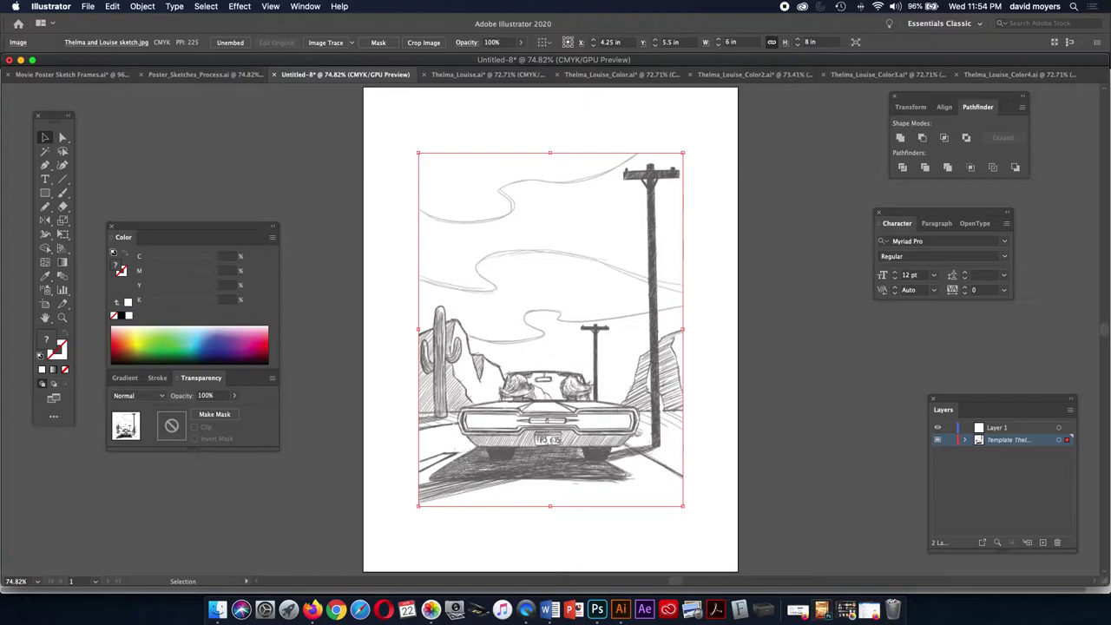
{"action": "key", "text": "super+2"}
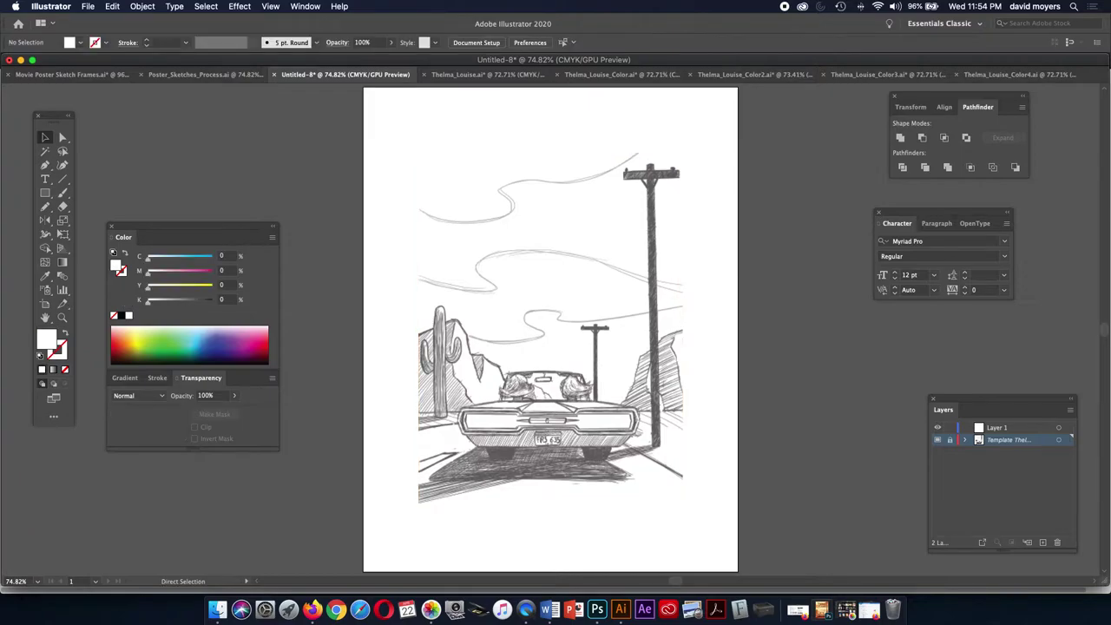
{"action": "key", "text": "v"}
{"action": "key", "text": "super+z"}
{"action": "key", "text": "super+z"}
{"action": "key", "text": "v"}
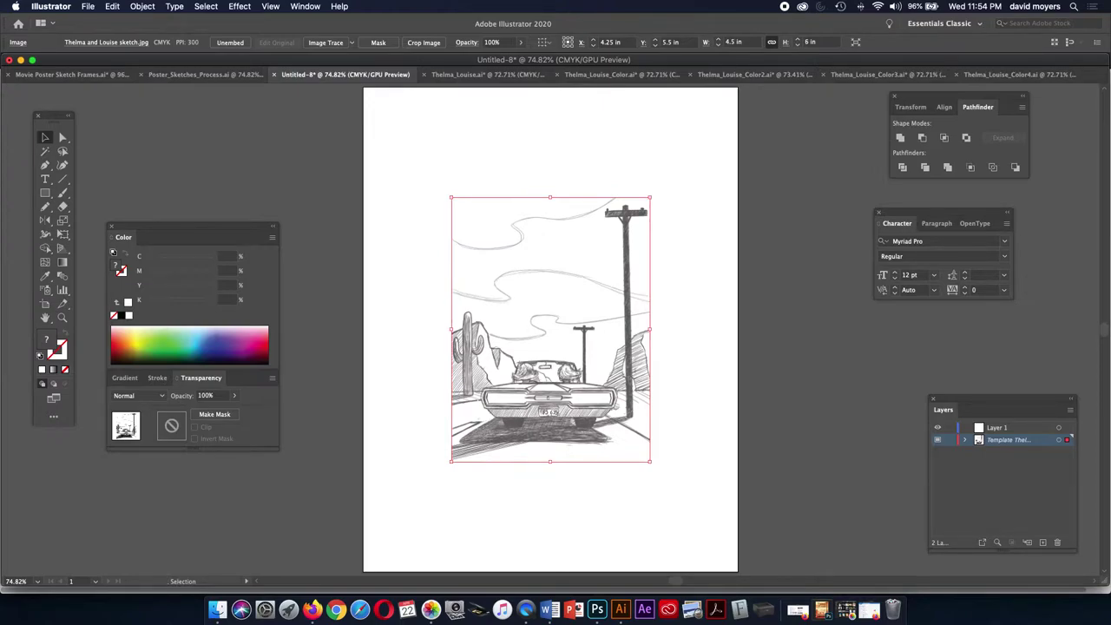
{"action": "key", "text": "super+2"}
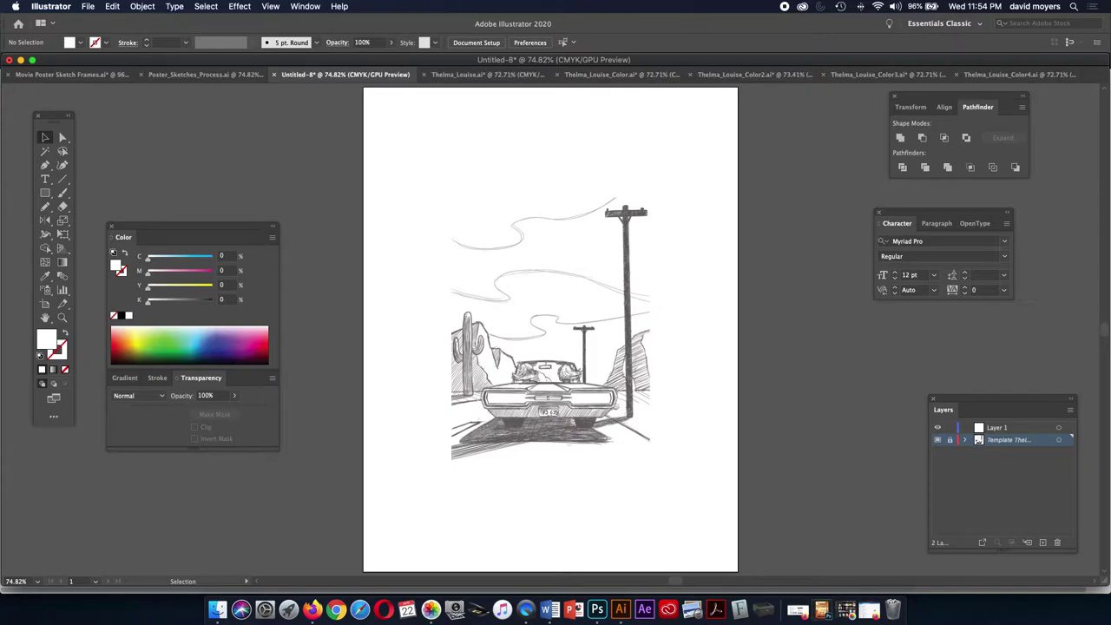
- On Layer 1, create a 6 × 8 in rectangle and move it onto the artboard over the sketch
{"action": "left_click", "coordinate": [1006, 427]}
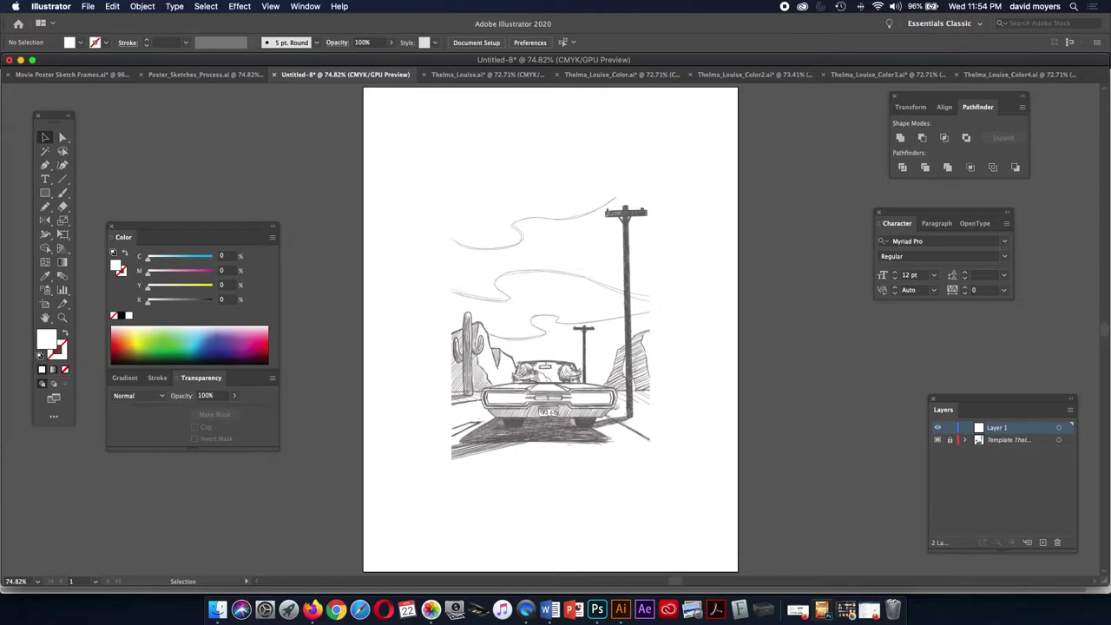
{"action": "key", "text": "m"}
{"action": "left_click", "coordinate": [176, 216]}
{"action": "left_click_drag", "start_coordinate": [200, 179], "coordinate": [337, 137]}
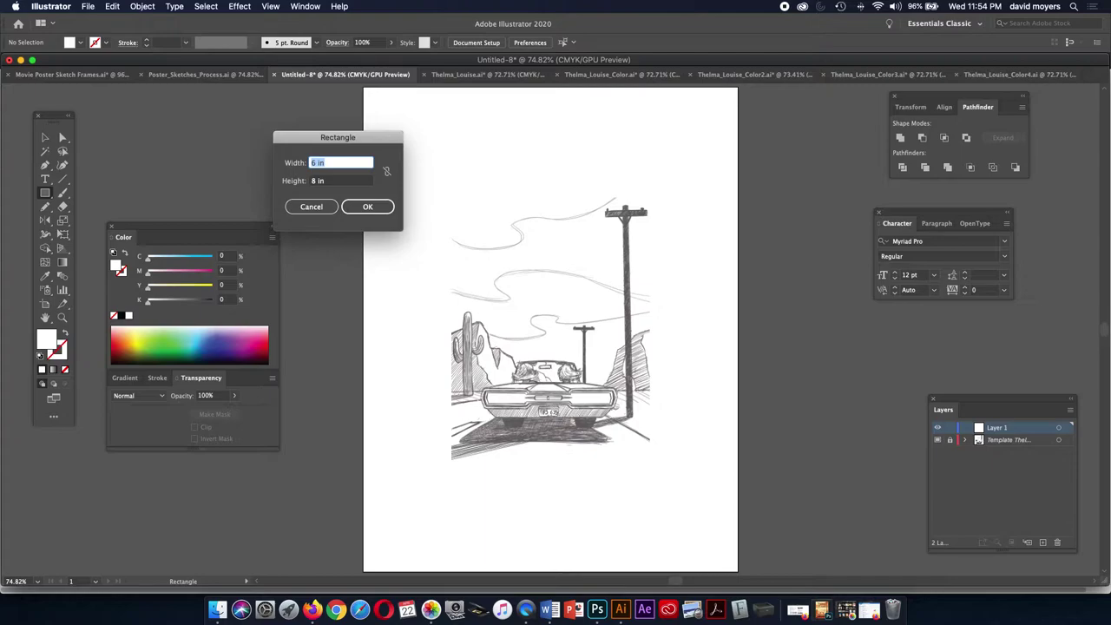
{"action": "left_click", "coordinate": [367, 206]}
{"action": "key", "text": "v"}
{"action": "left_click_drag", "start_coordinate": [479, 275], "coordinate": [469, 237]}
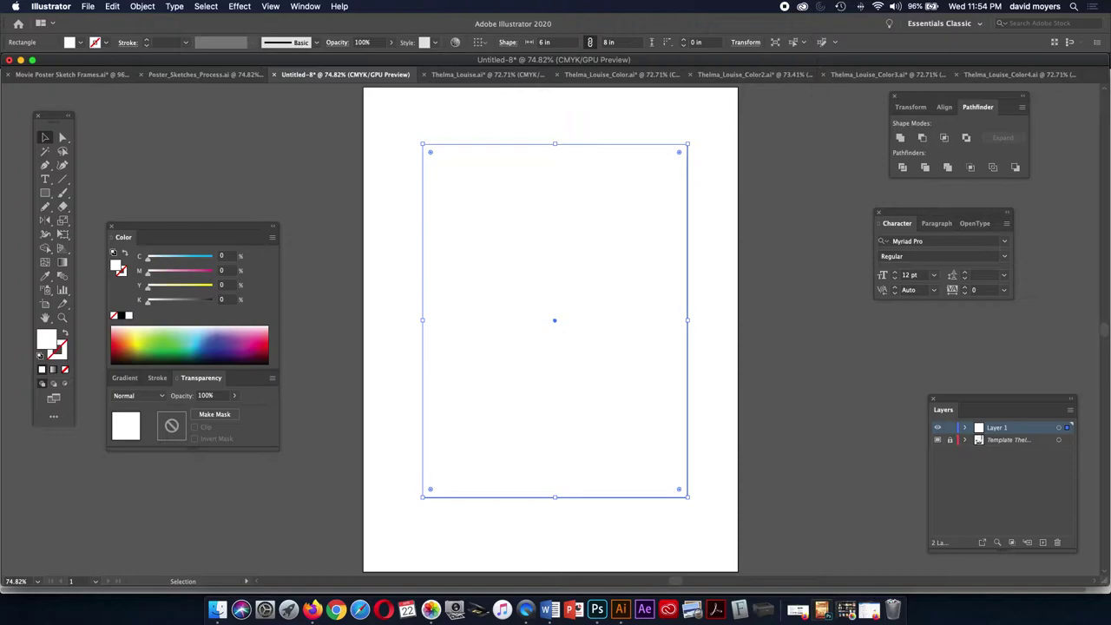
- Apply the default white fill and black 1 pt stroke to the rectangle, shift it slightly to the right, and deselect it
{"action": "left_click", "coordinate": [40, 355]}
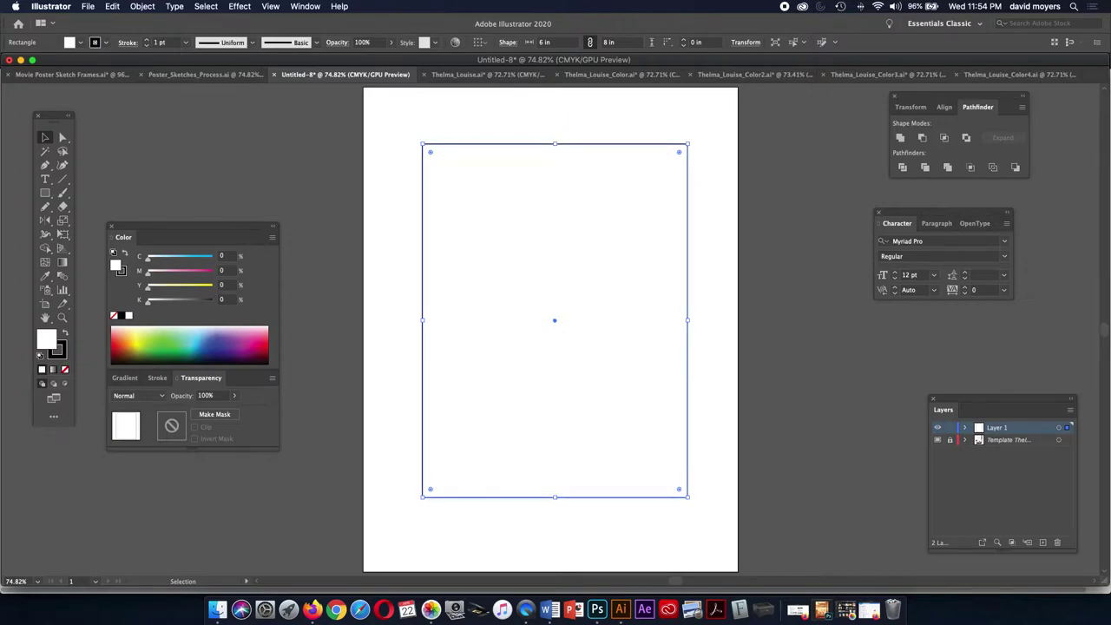
{"action": "key", "text": "super+shift+a"}
{"action": "key", "text": "super+a"}
{"action": "left_click_drag", "start_coordinate": [555, 227], "coordinate": [561, 228]}
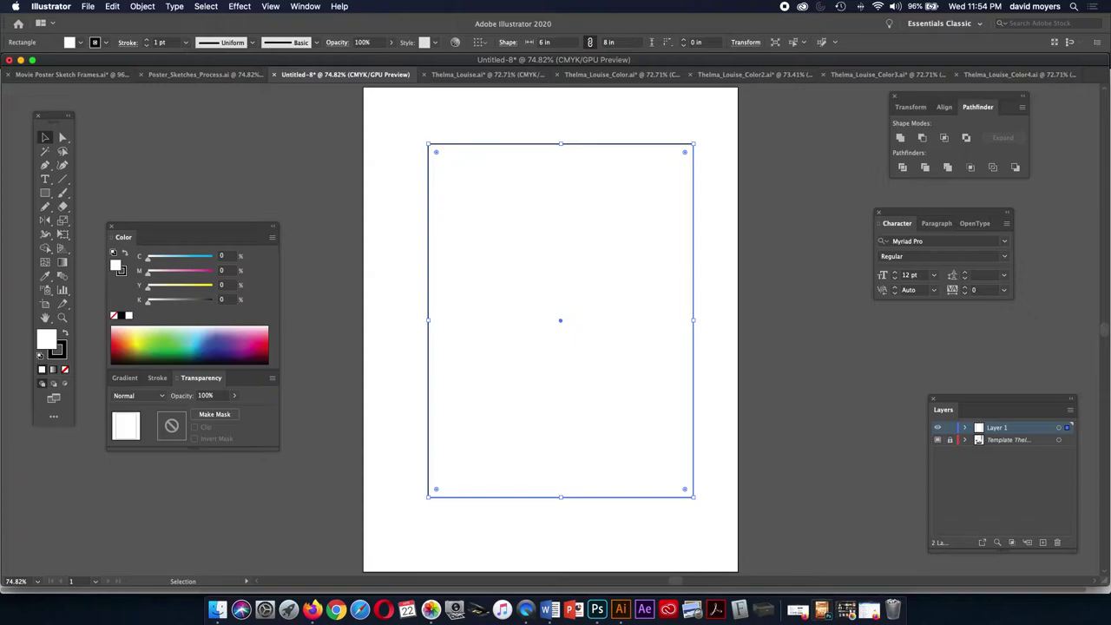
{"action": "key", "text": "super+shift+a"}
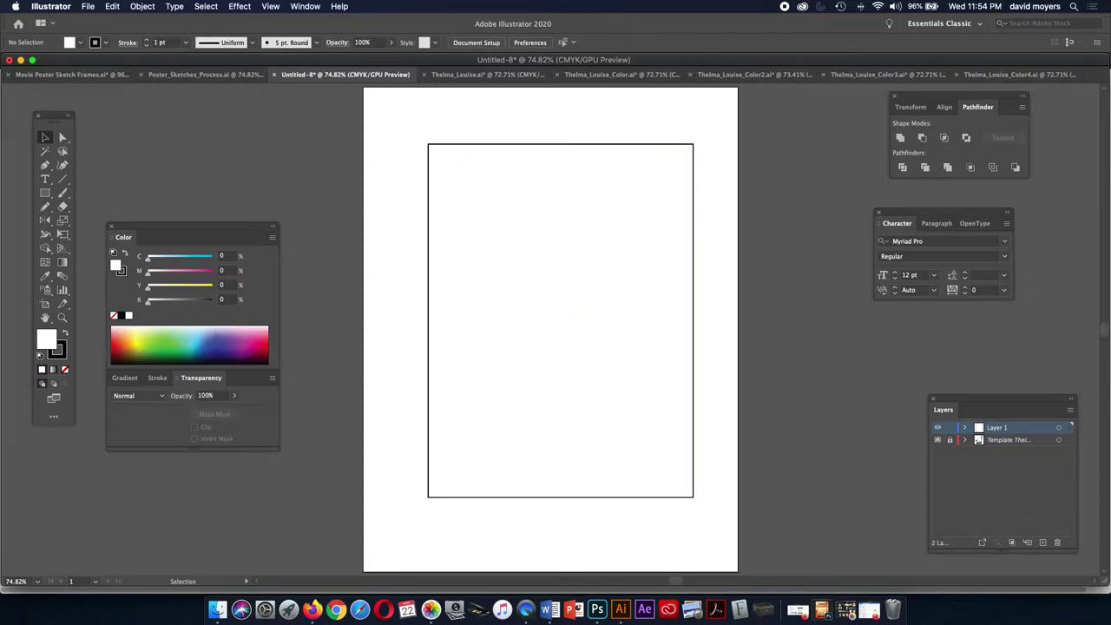
- Switch Layer 1 to outline display while keeping the template sketch in preview
{"action": "key", "text": "a"}
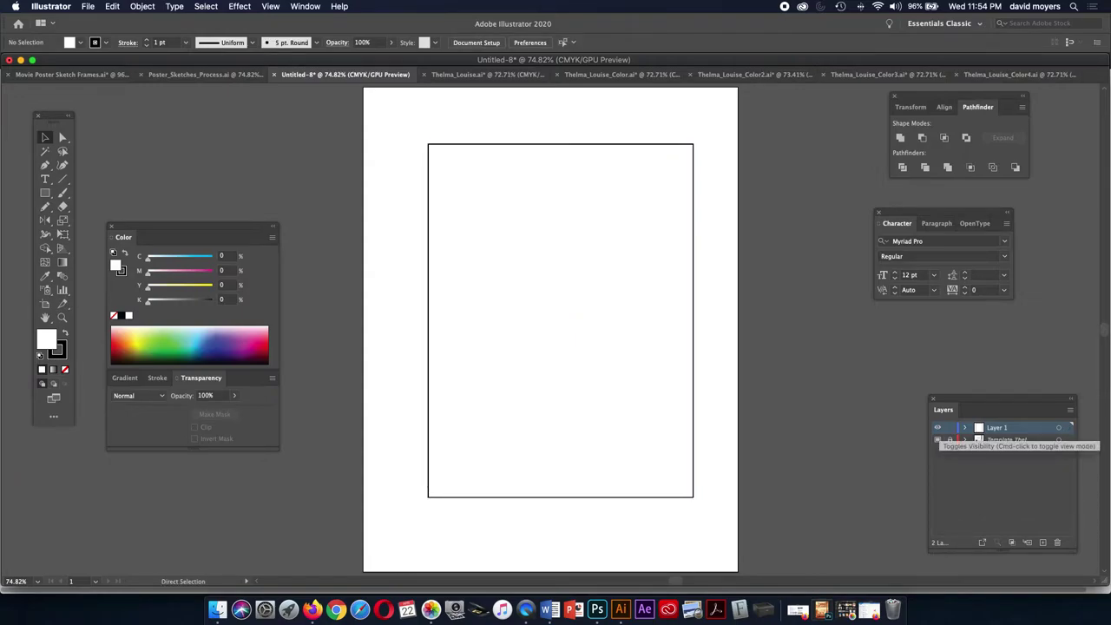
{"action": "key", "text": "v"}
{"action": "key", "text": "a"}
{"action": "left_click", "coordinate": [937, 439]}
{"action": "key", "text": "v"}
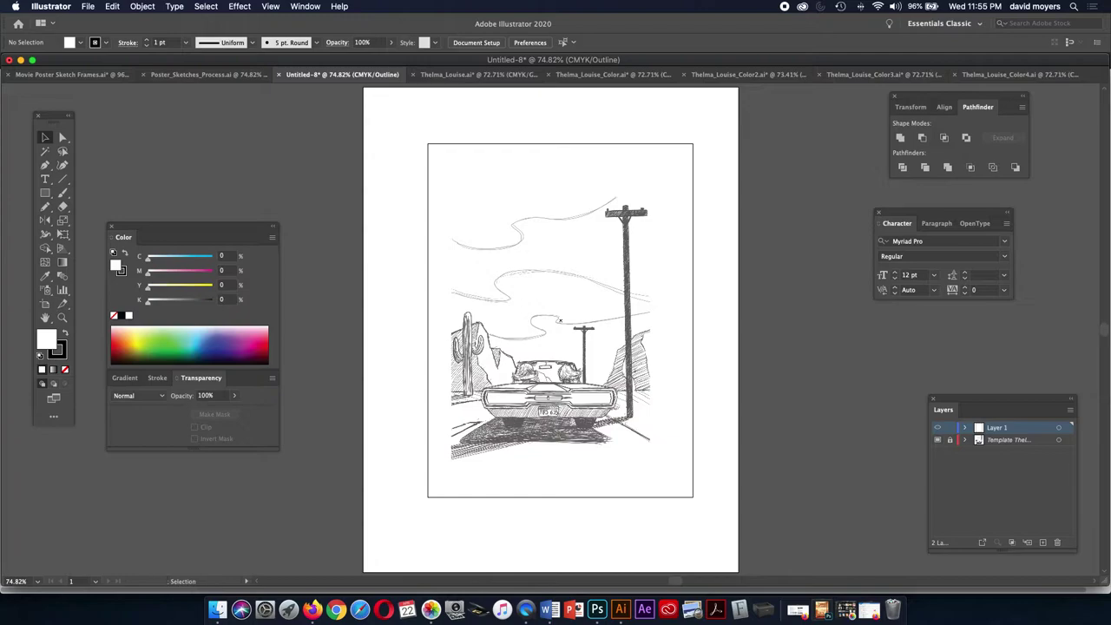
- Unlock the template layer, fit the sketch to the rectangle's corners at 6 × 8 in, and relock the layer
{"action": "left_click", "coordinate": [950, 440]}
{"action": "left_click_drag", "start_coordinate": [576, 230], "coordinate": [560, 193]}
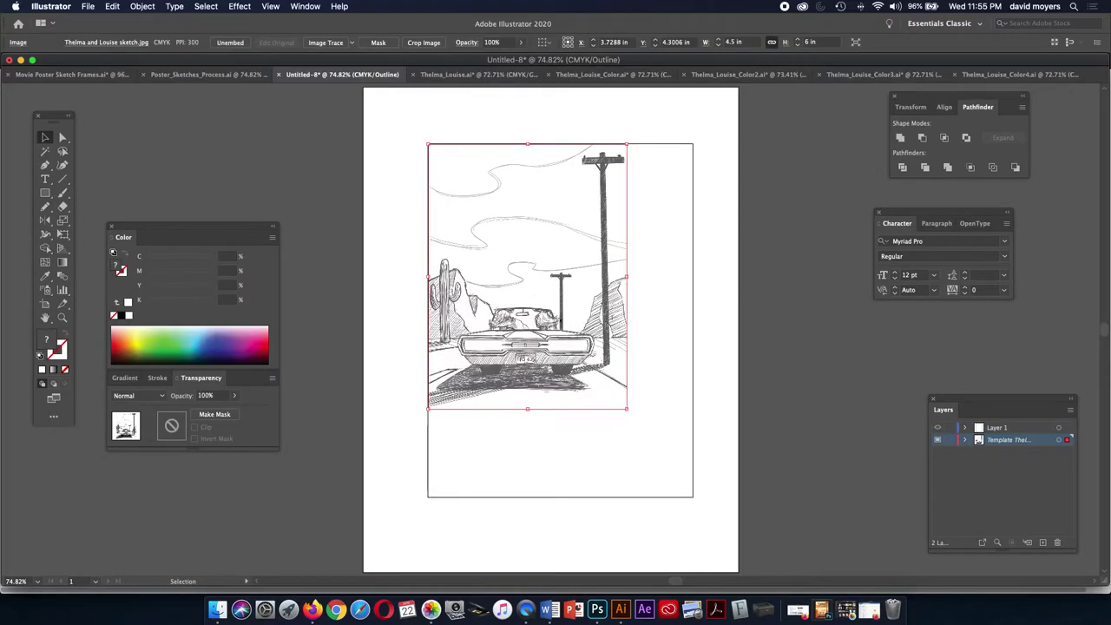
{"action": "mouse_move", "coordinate": [626, 407]}
{"action": "left_mouse_down"}
{"action": "mouse_move", "coordinate": [677, 494]}
{"action": "mouse_move", "coordinate": [692, 497]}
{"action": "left_mouse_up"}
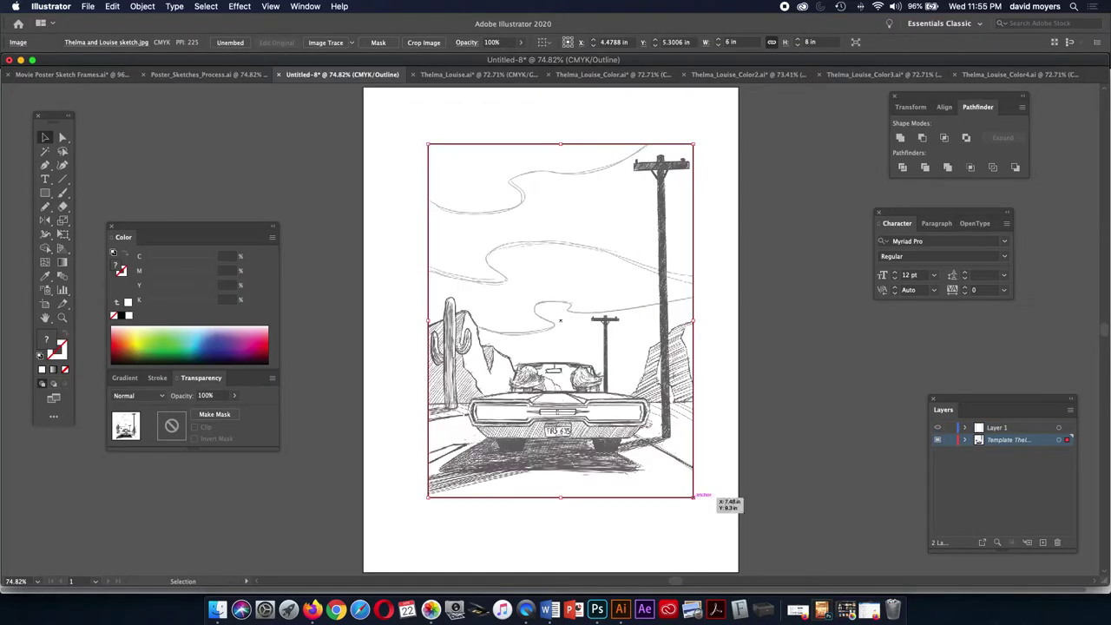
{"action": "key", "text": "super+shift+a"}
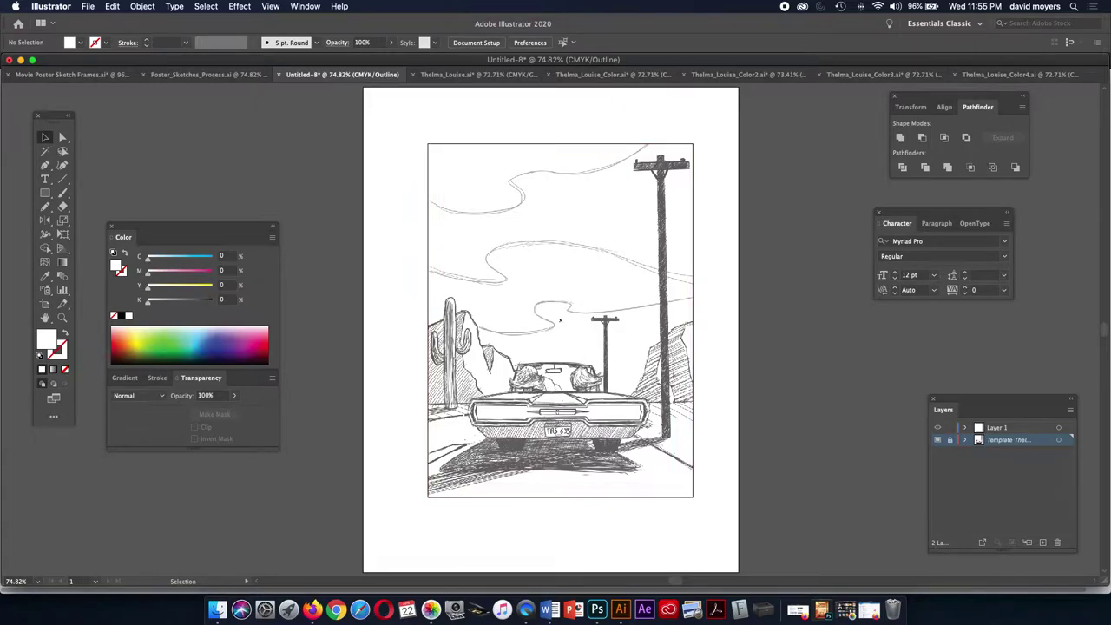
- Make Layer 1 active and return it to preview display
{"action": "left_click", "coordinate": [1007, 426]}
{"action": "key", "text": "a"}
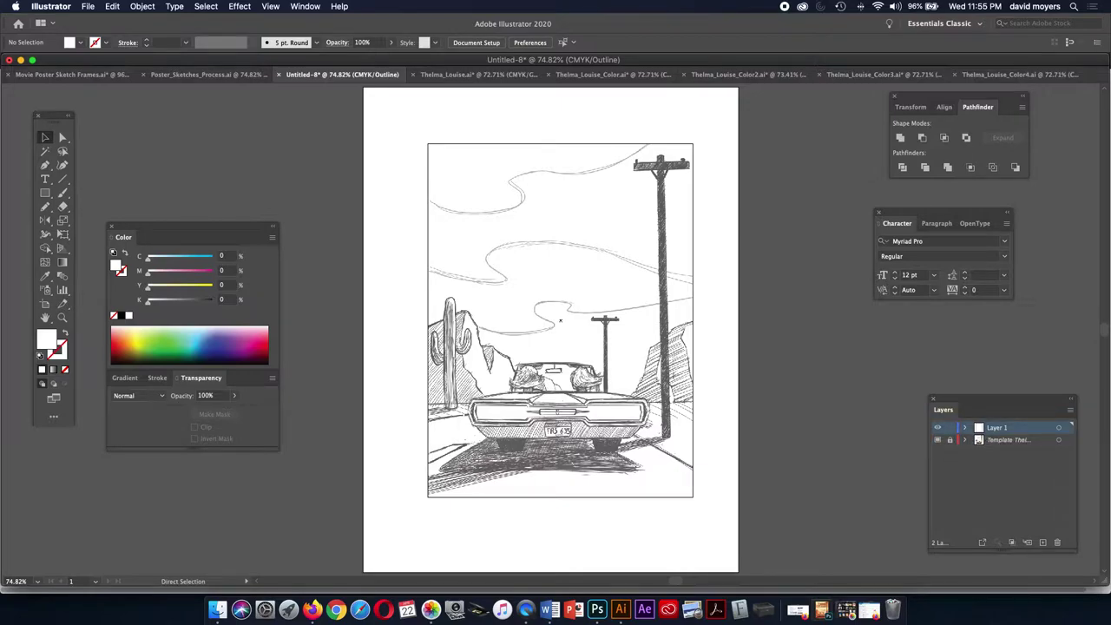
{"action": "key", "text": "super+y"}
{"action": "key", "text": "v"}
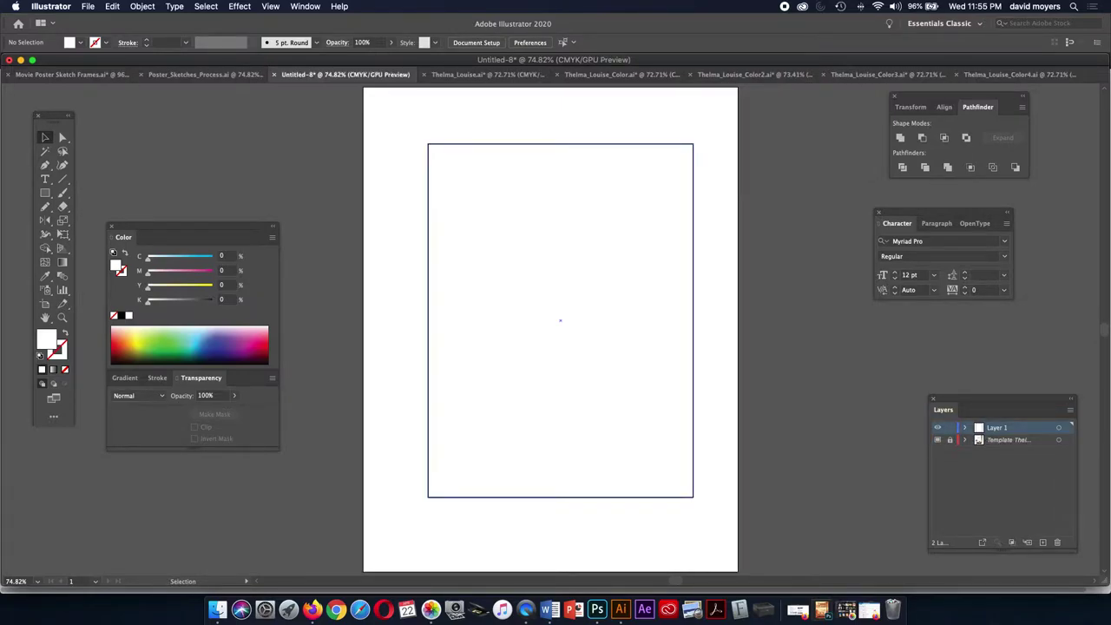
- Give the 6 × 8 in rectangle a white stroke and a 25% black fill, and deselect it
{"action": "left_click", "coordinate": [693, 337]}
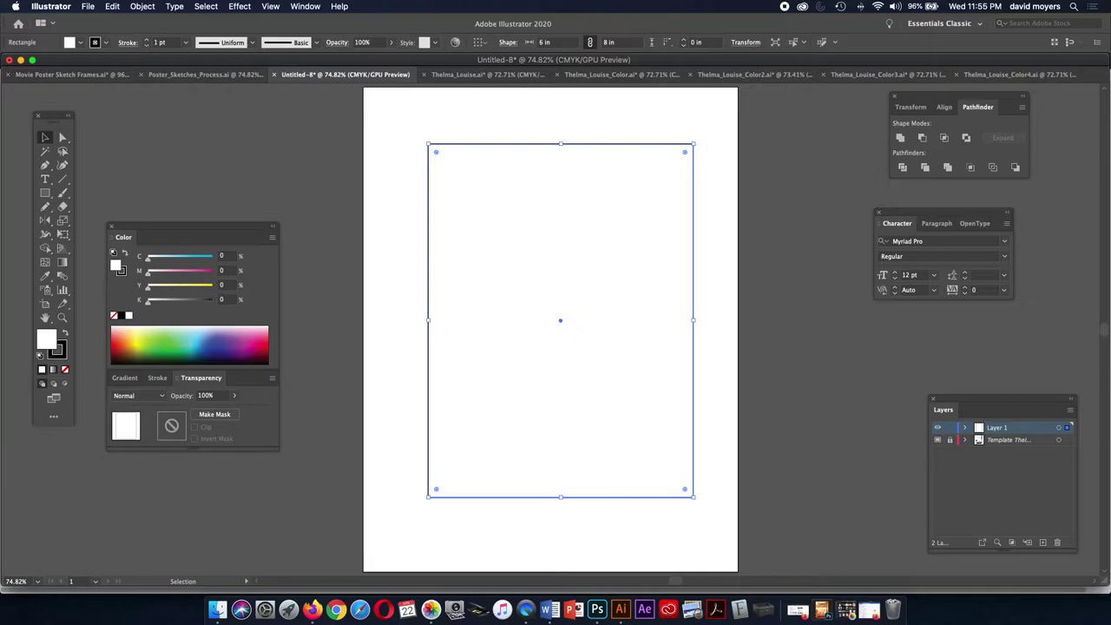
{"action": "key", "text": "x"}
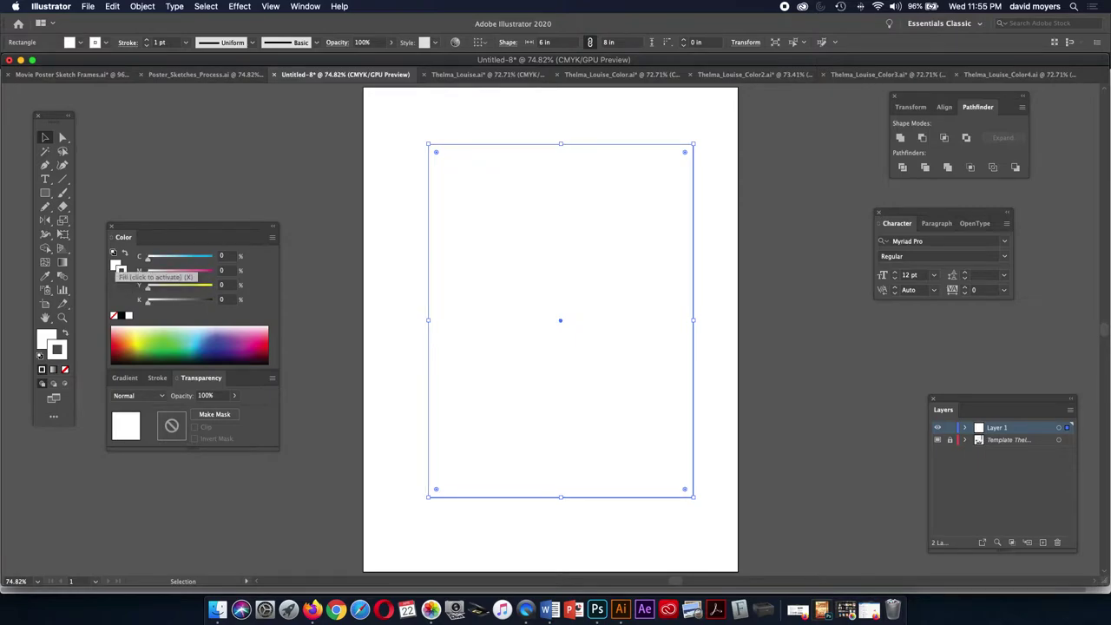
{"action": "left_click", "coordinate": [117, 265]}
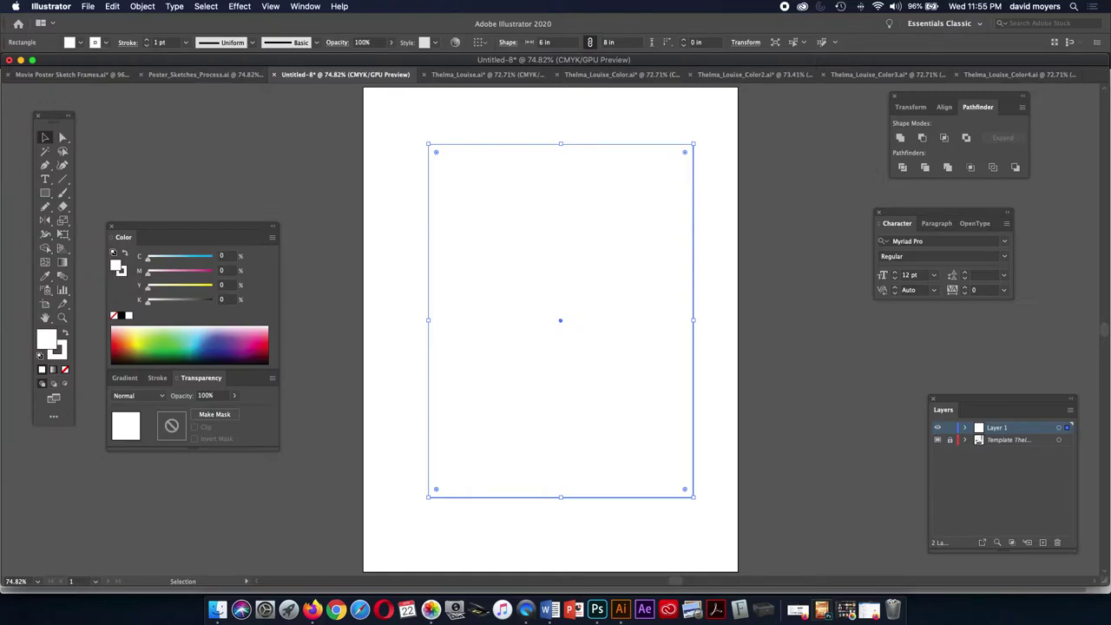
{"action": "left_click_drag", "start_coordinate": [148, 301], "coordinate": [163, 301]}
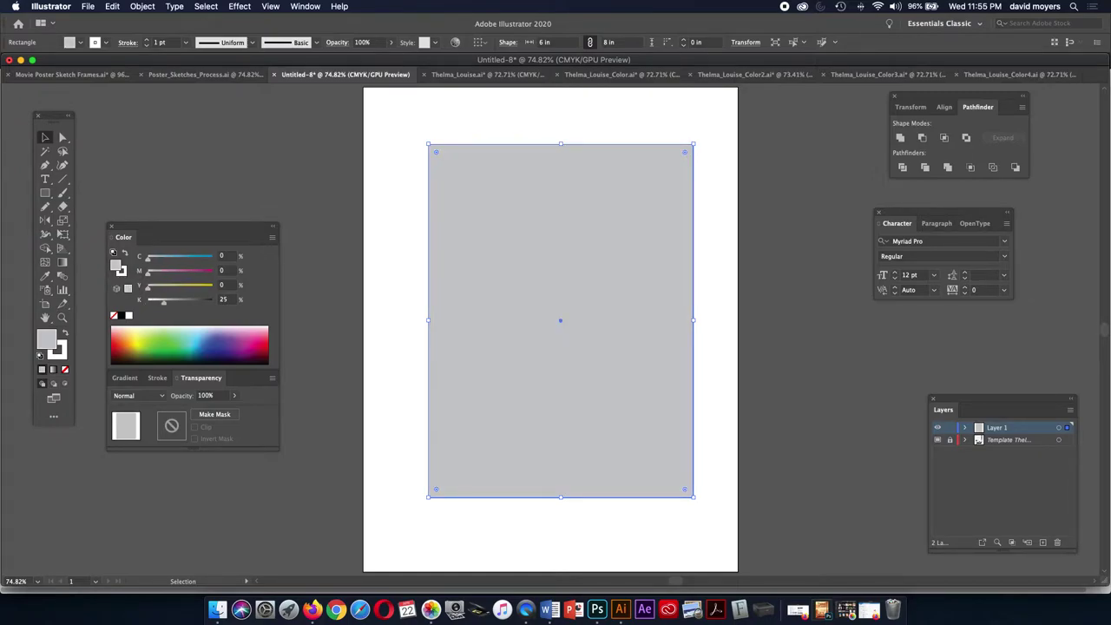
{"action": "key", "text": "super+shift+a"}
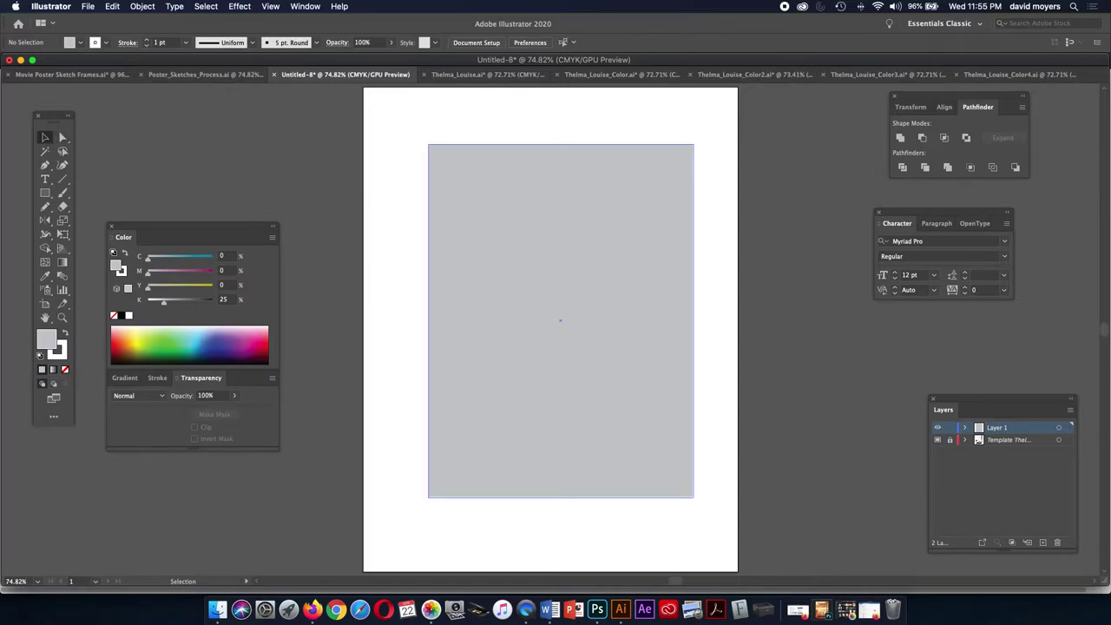
- In outline display, draw a ground rectangle about 6.85 × 2.56 in from the horizon past the poster's lower edge, and return to preview
{"action": "key", "text": "a"}
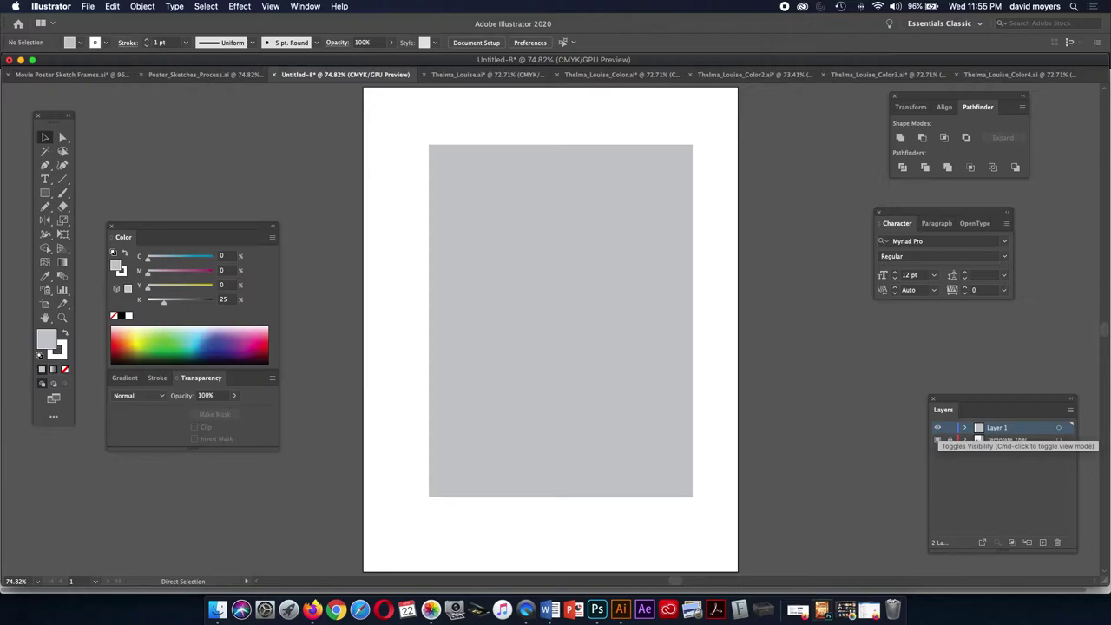
{"action": "key", "text": "super+y"}
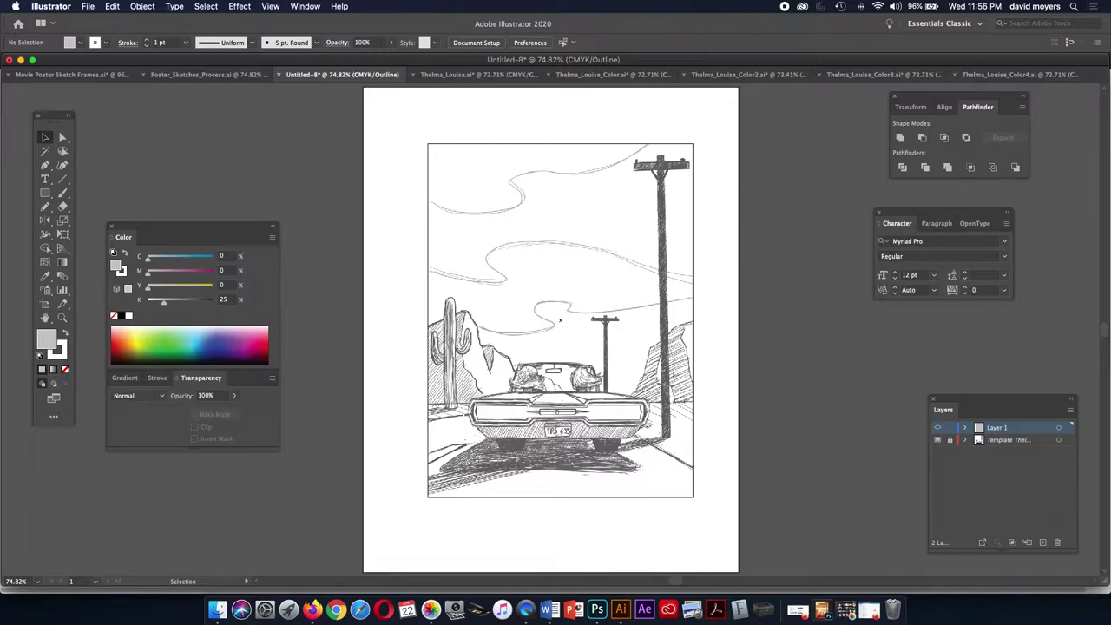
{"action": "key", "text": "z"}
{"action": "left_click", "coordinate": [553, 365]}
{"action": "mouse_move", "coordinate": [553, 365]}
{"action": "left_mouse_down"}
{"action": "mouse_move", "coordinate": [531, 410]}
{"action": "mouse_move", "coordinate": [564, 378]}
{"action": "left_mouse_up"}
{"action": "left_click_drag", "start_coordinate": [576, 283], "coordinate": [534, 310]}
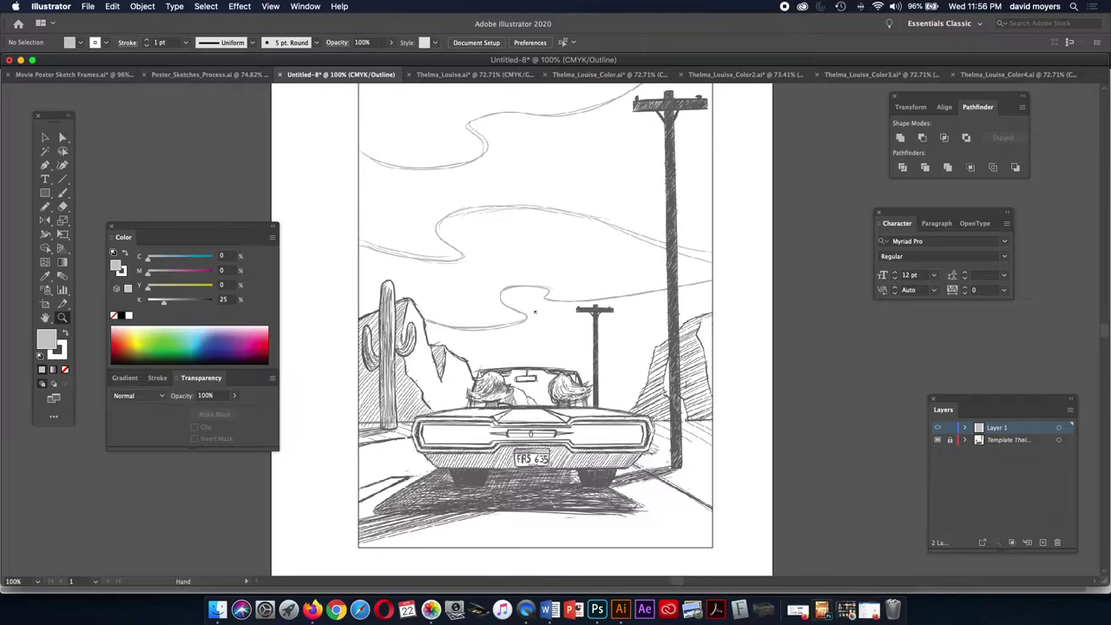
{"action": "key", "text": "m"}
{"action": "left_click_drag", "start_coordinate": [343, 423], "coordinate": [747, 571]}
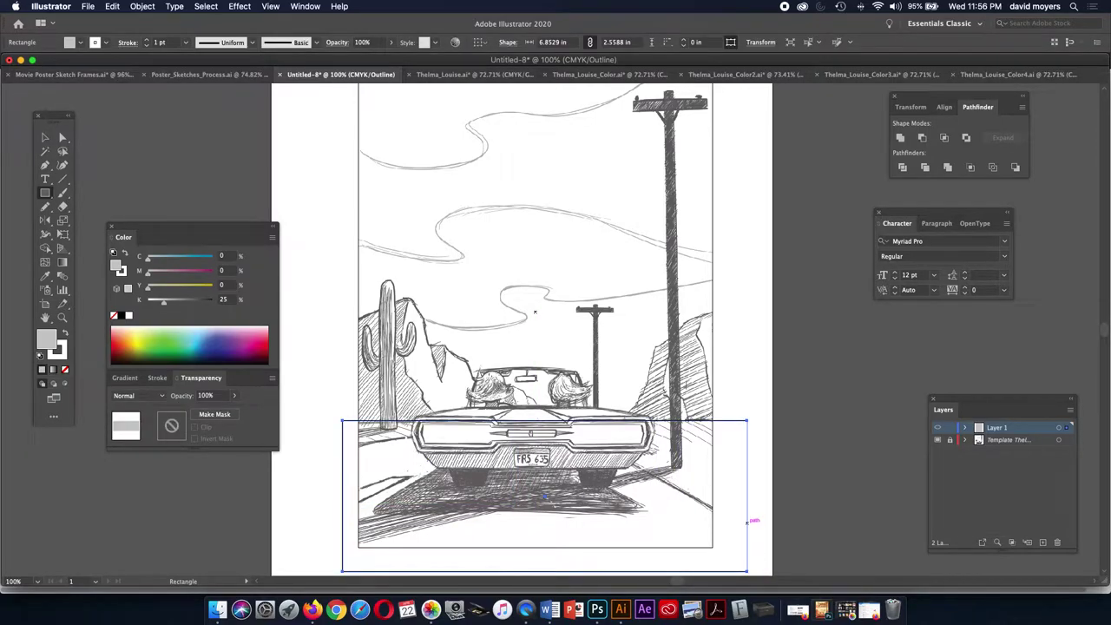
{"action": "key", "text": "v"}
{"action": "key", "text": "super+y"}
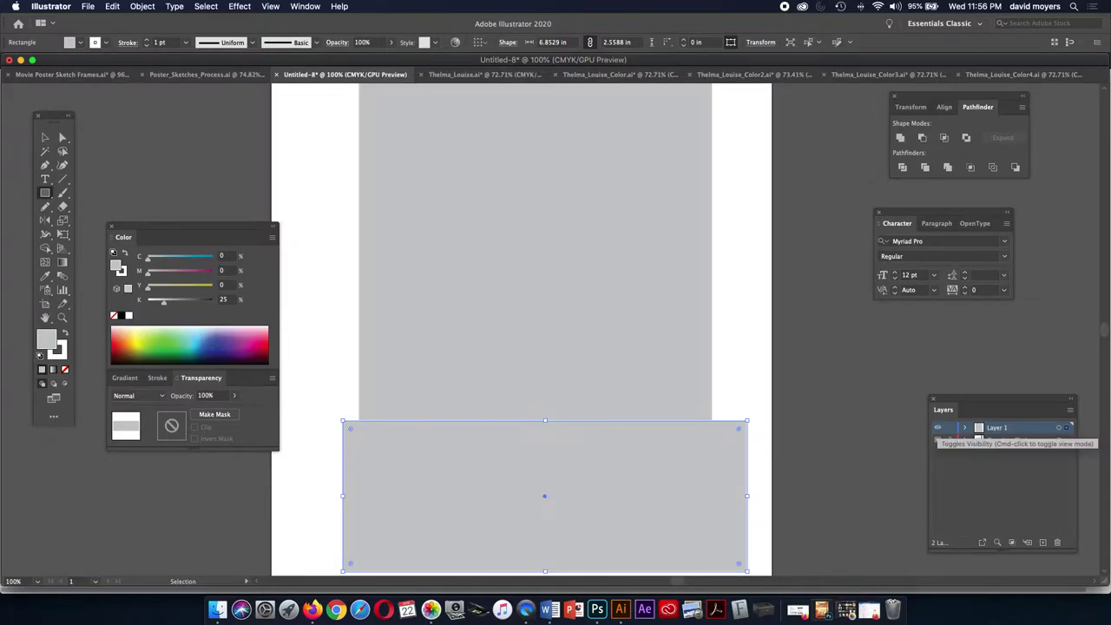
- Remove the stroke from the 6 × 8 in background rectangle, keeping its grey fill
{"action": "key", "text": "m"}
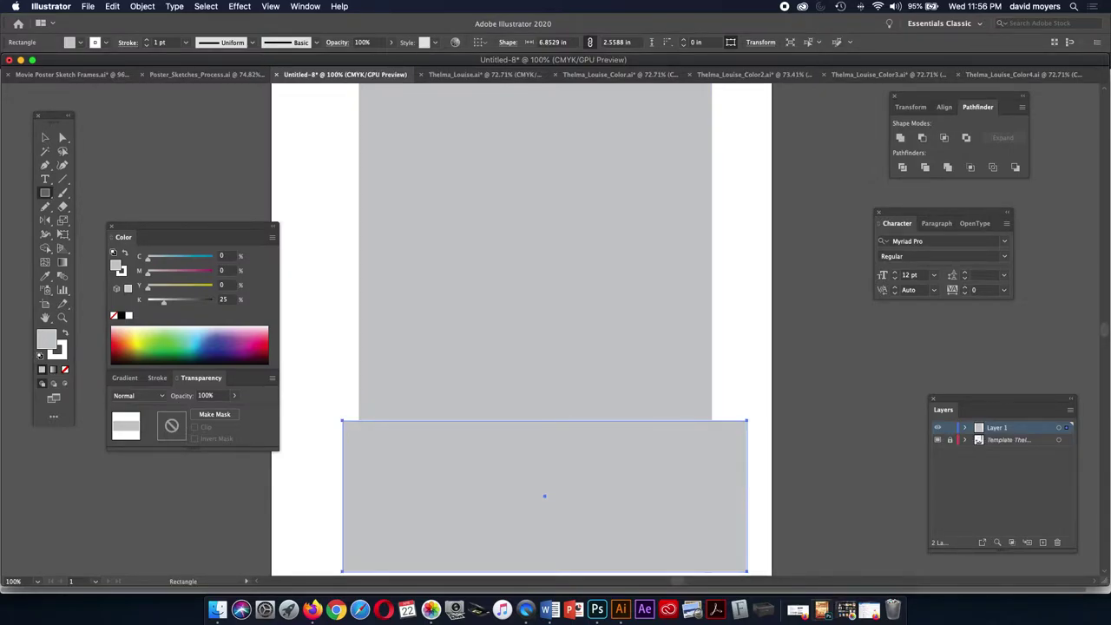
{"action": "key", "text": "v"}
{"action": "left_click", "coordinate": [534, 311]}
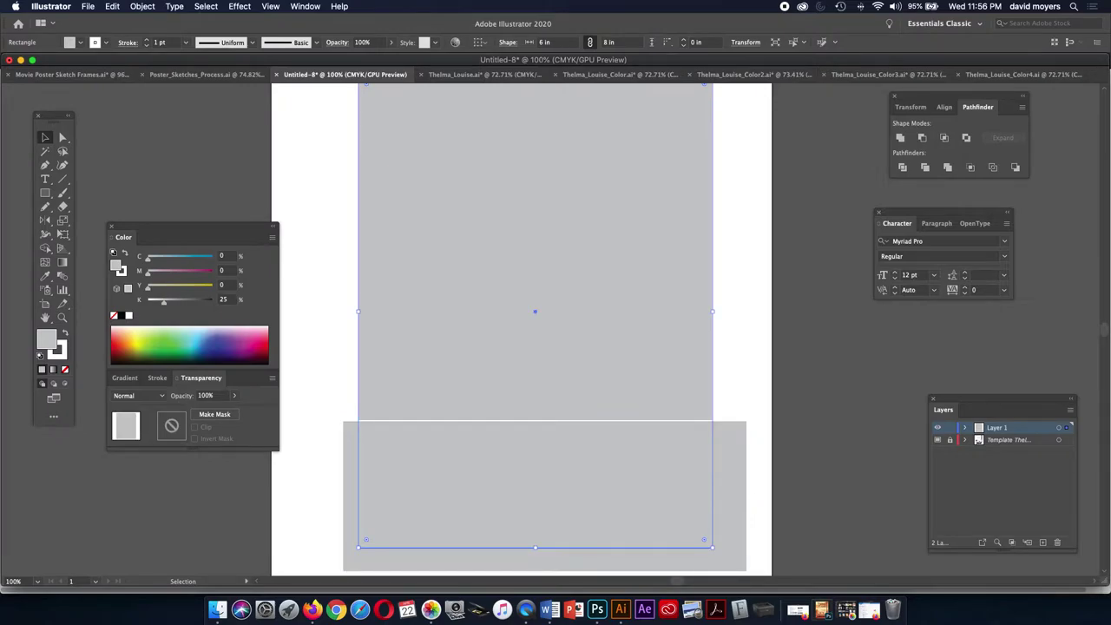
{"action": "key", "text": "x"}
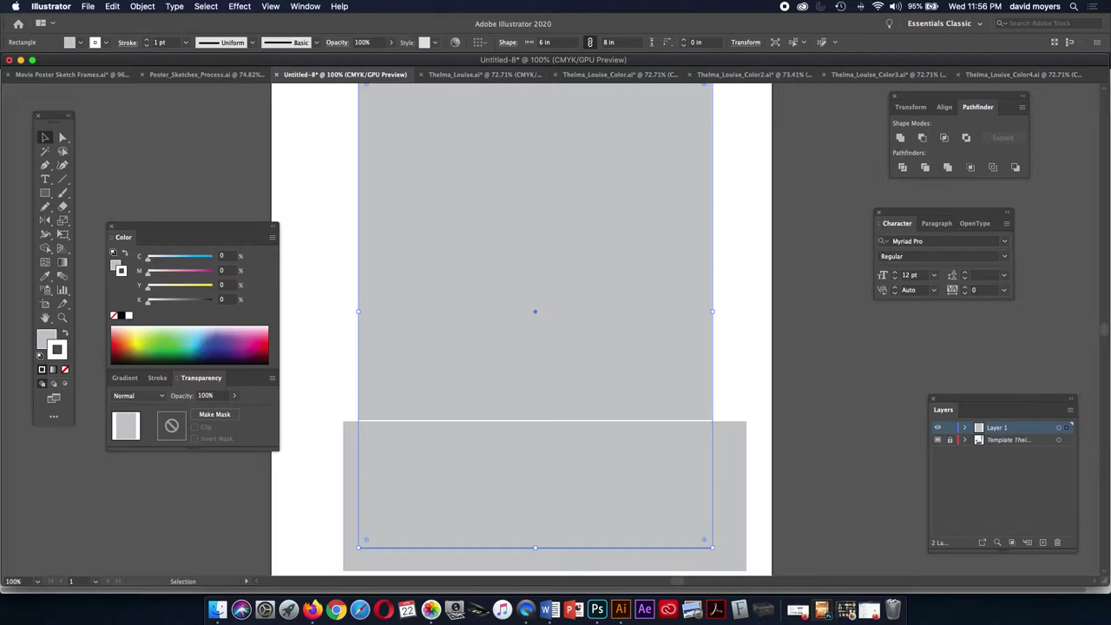
{"action": "key", "text": "slash"}
{"action": "key", "text": "x"}
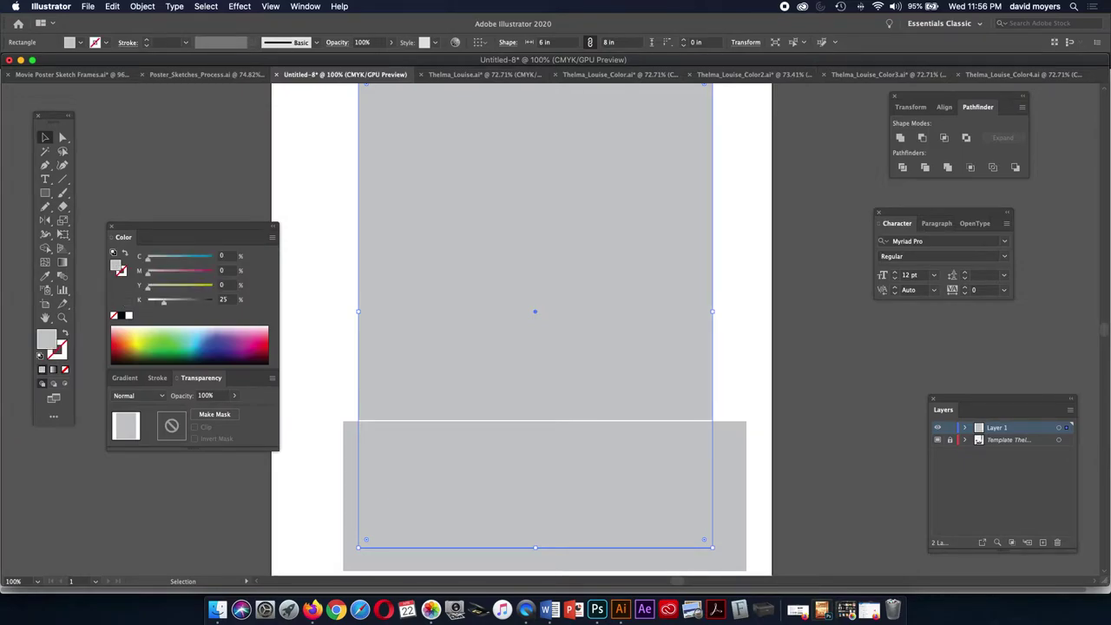
- Give the ground rectangle a 40% black fill and no stroke
{"action": "left_click", "coordinate": [545, 495]}
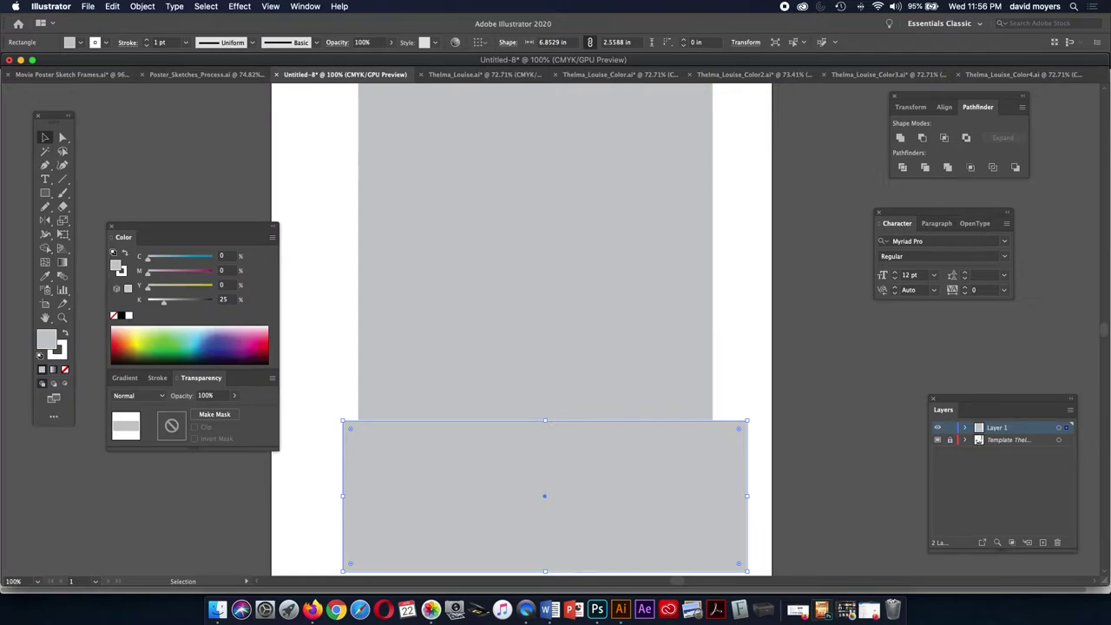
{"action": "left_click_drag", "start_coordinate": [164, 302], "coordinate": [173, 302]}
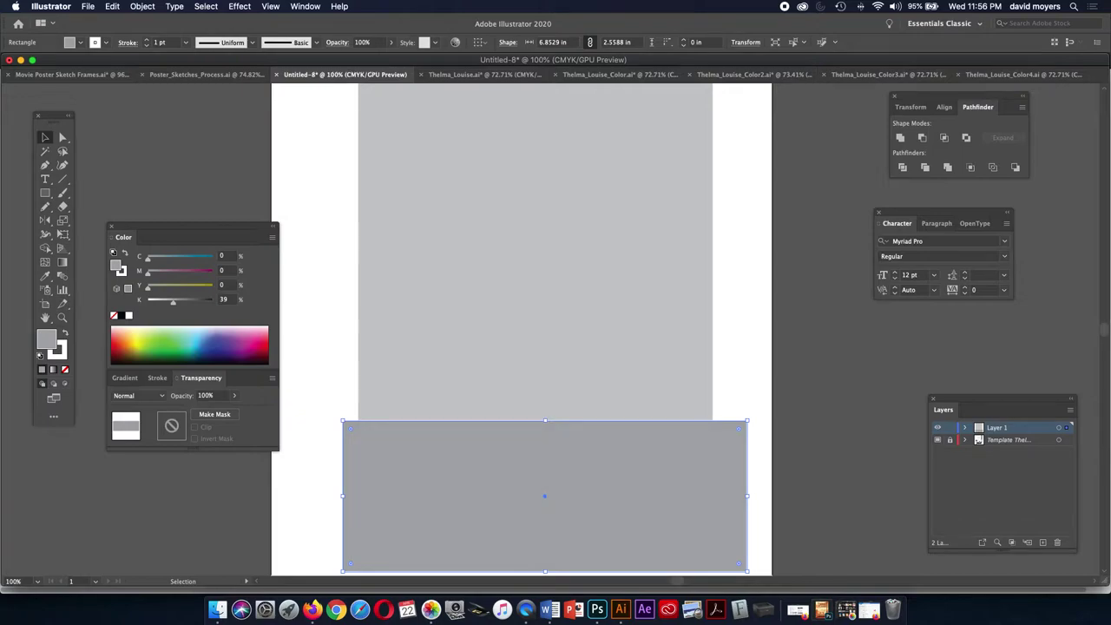
{"action": "left_click", "coordinate": [223, 299]}
{"action": "type", "text": "40"}
{"action": "key", "text": "Return"}
{"action": "key", "text": "x"}
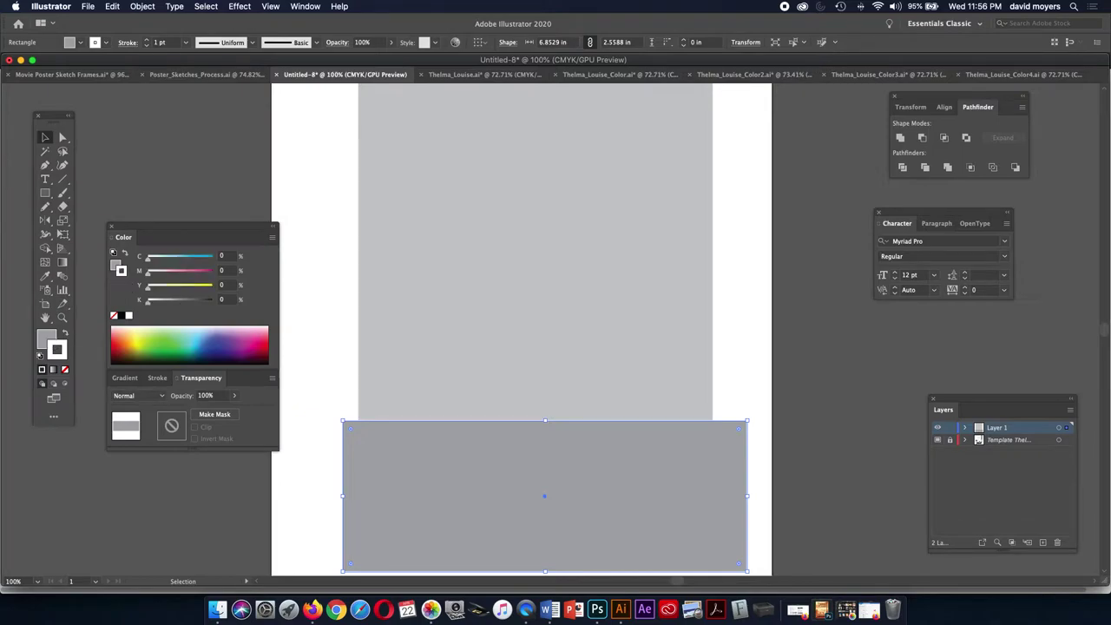
{"action": "key", "text": "slash"}
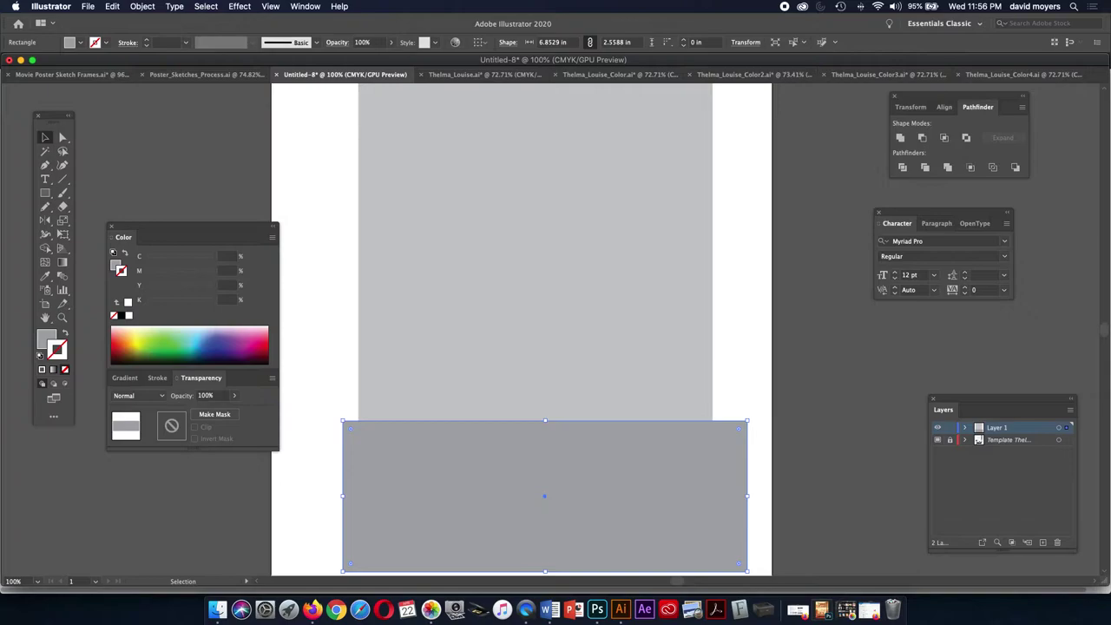
- Switch to Firefox and look through the Minimal Color Art board on Pinterest for limited-colour poster examples
{"action": "left_click", "coordinate": [314, 610]}
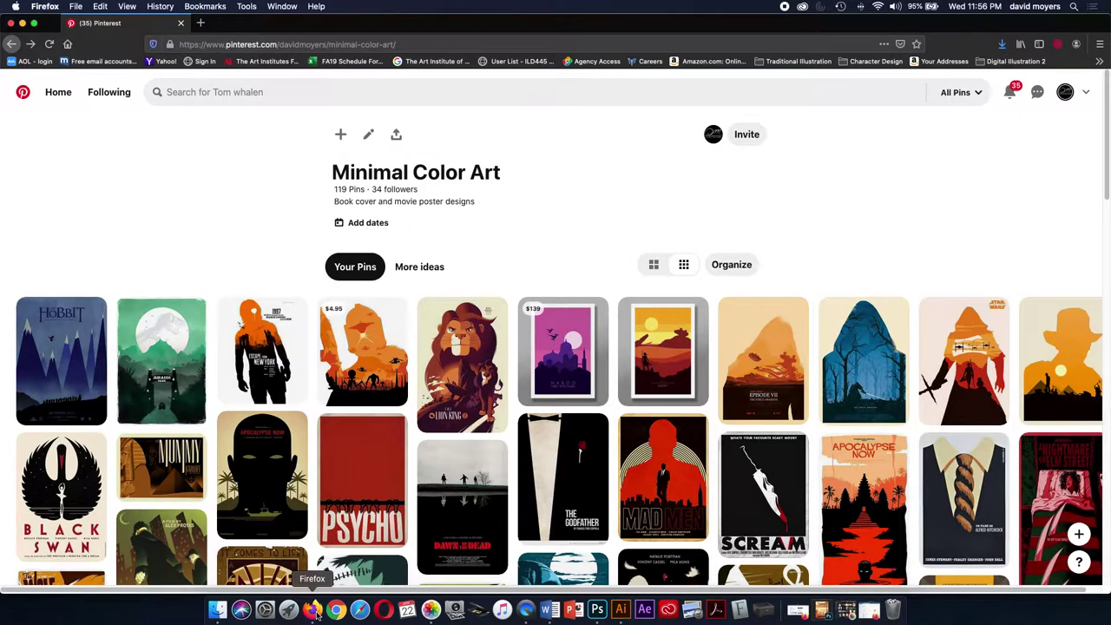
{"action": "scroll", "coordinate": [465, 443], "scroll_direction": "down", "scroll_amount": 2}
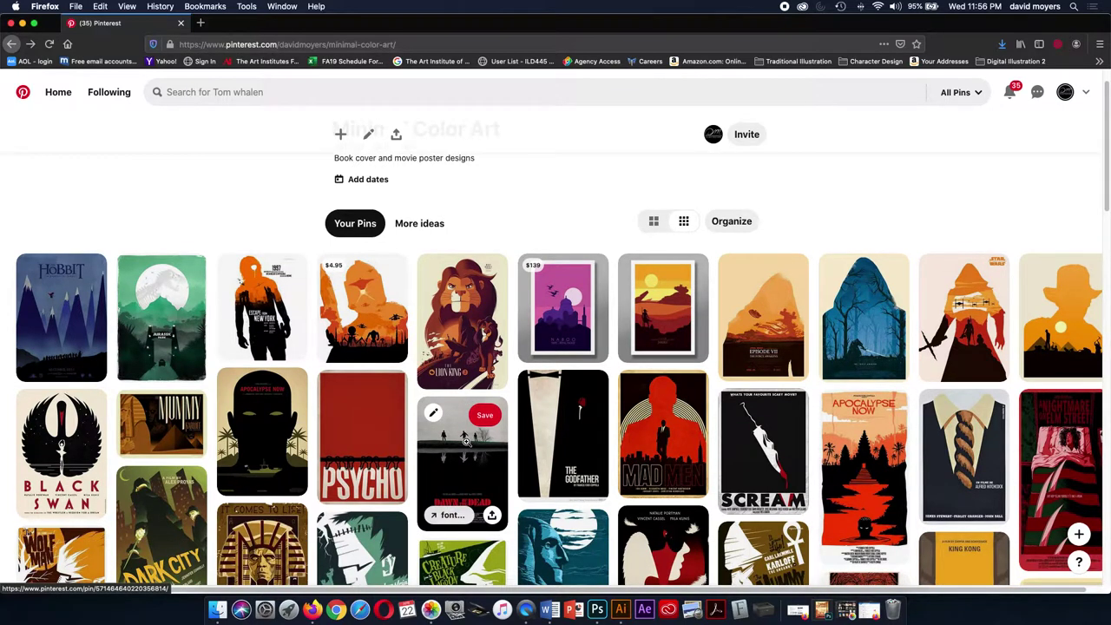
{"action": "scroll", "coordinate": [466, 442], "scroll_direction": "down", "scroll_amount": 4}
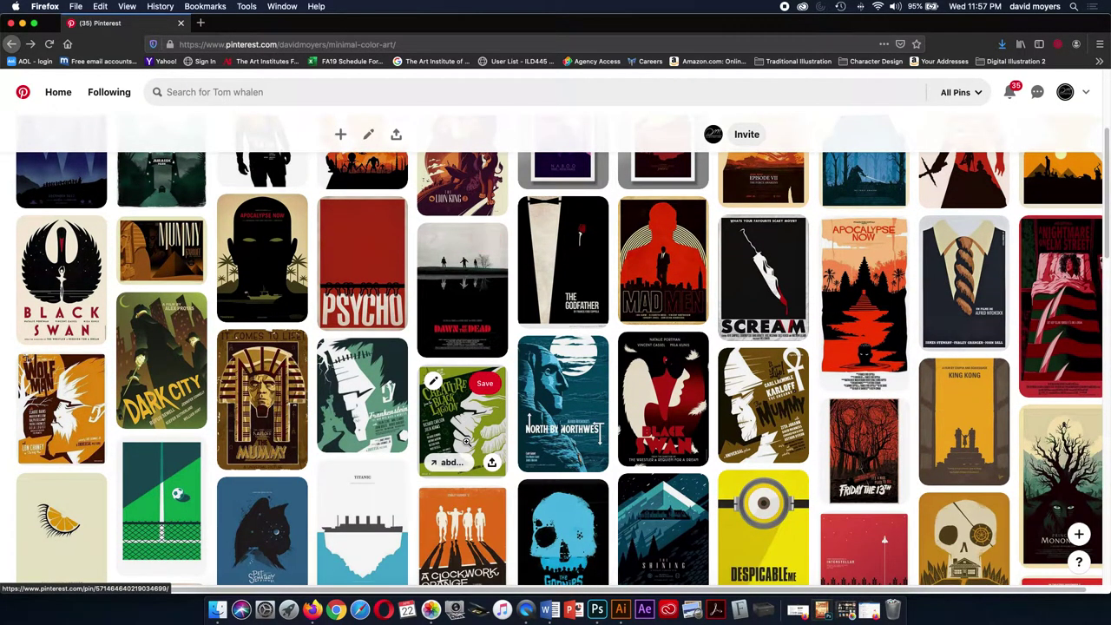
{"action": "scroll", "coordinate": [465, 442], "scroll_direction": "down", "scroll_amount": 1}
{"action": "scroll", "coordinate": [466, 442], "scroll_direction": "down", "scroll_amount": 2}
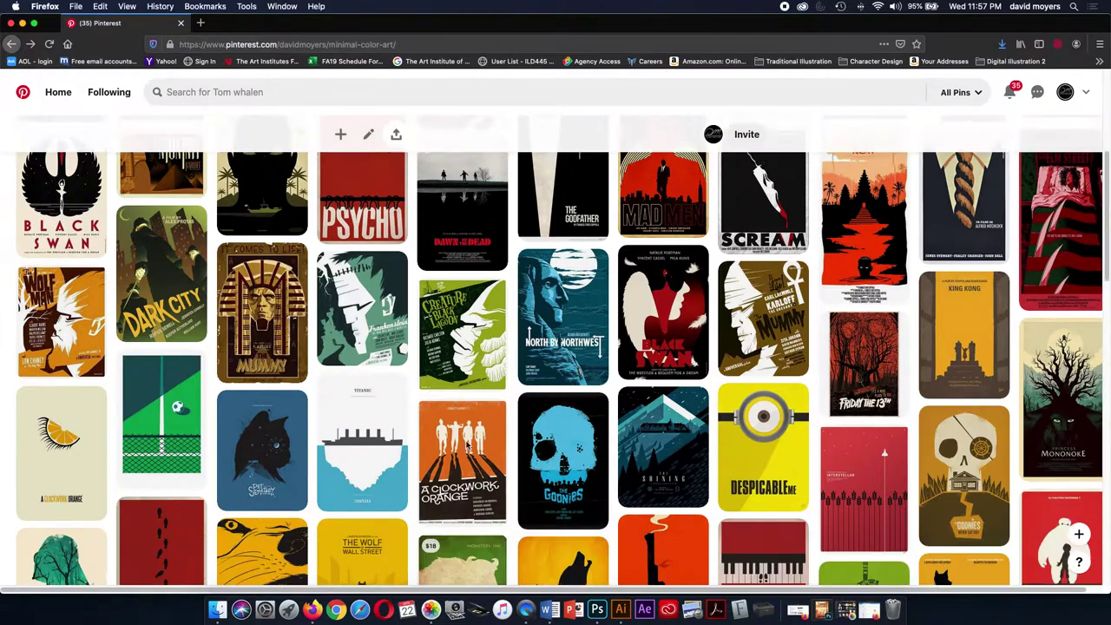
{"action": "scroll", "coordinate": [466, 442], "scroll_direction": "down", "scroll_amount": 1}
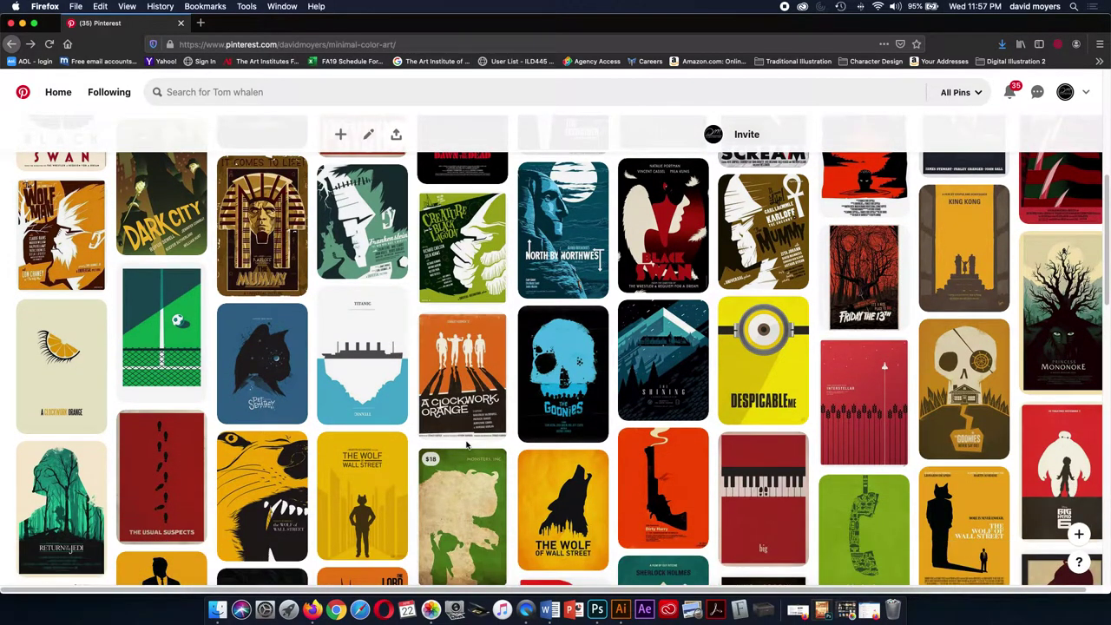
{"action": "scroll", "coordinate": [466, 442], "scroll_direction": "down", "scroll_amount": 2}
{"action": "scroll", "coordinate": [466, 442], "scroll_direction": "down", "scroll_amount": 2}
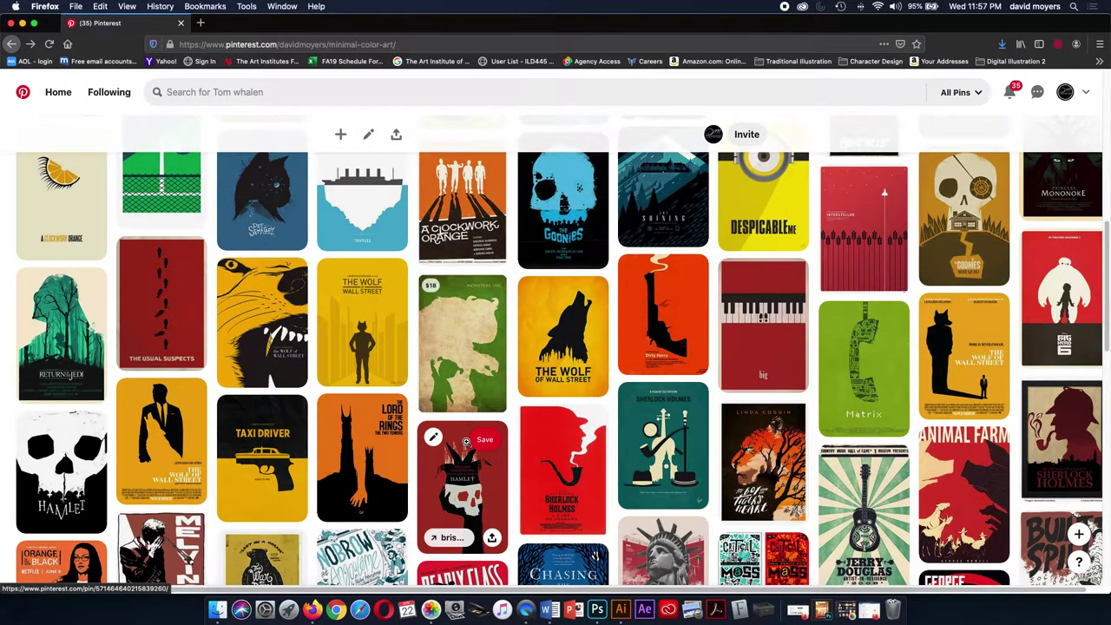
{"action": "scroll", "coordinate": [466, 443], "scroll_direction": "down", "scroll_amount": 2}
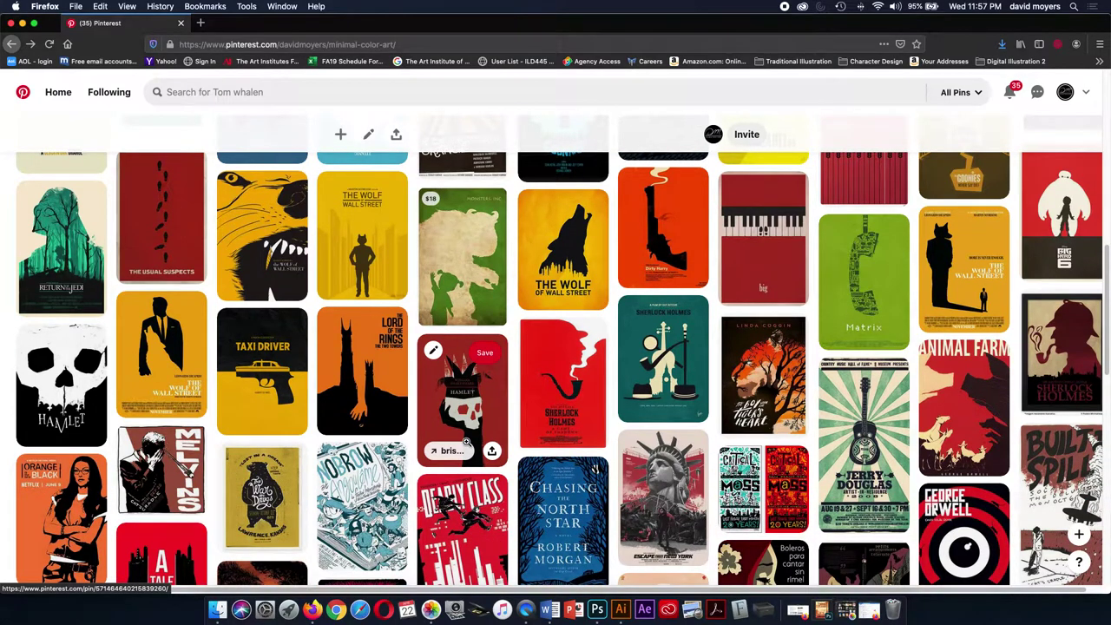
{"action": "scroll", "coordinate": [465, 443], "scroll_direction": "down", "scroll_amount": 1}
{"action": "scroll", "coordinate": [466, 443], "scroll_direction": "down", "scroll_amount": 2}
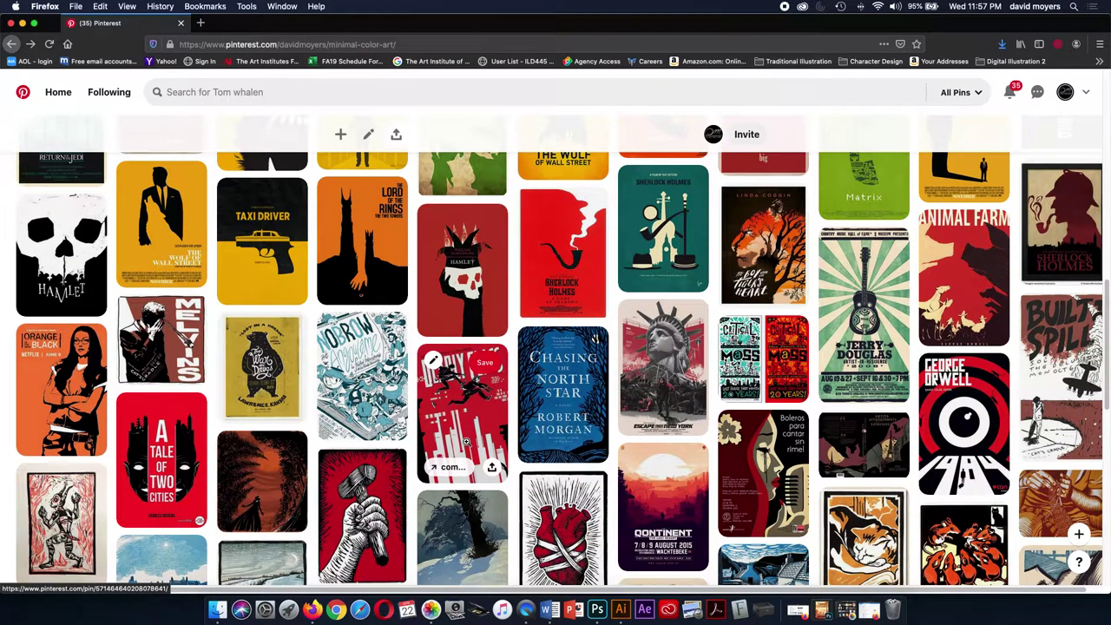
- View the Melvins poster pin, return to the board, and open the orange and black Apocalypse Now pin
{"action": "left_click", "coordinate": [153, 348]}
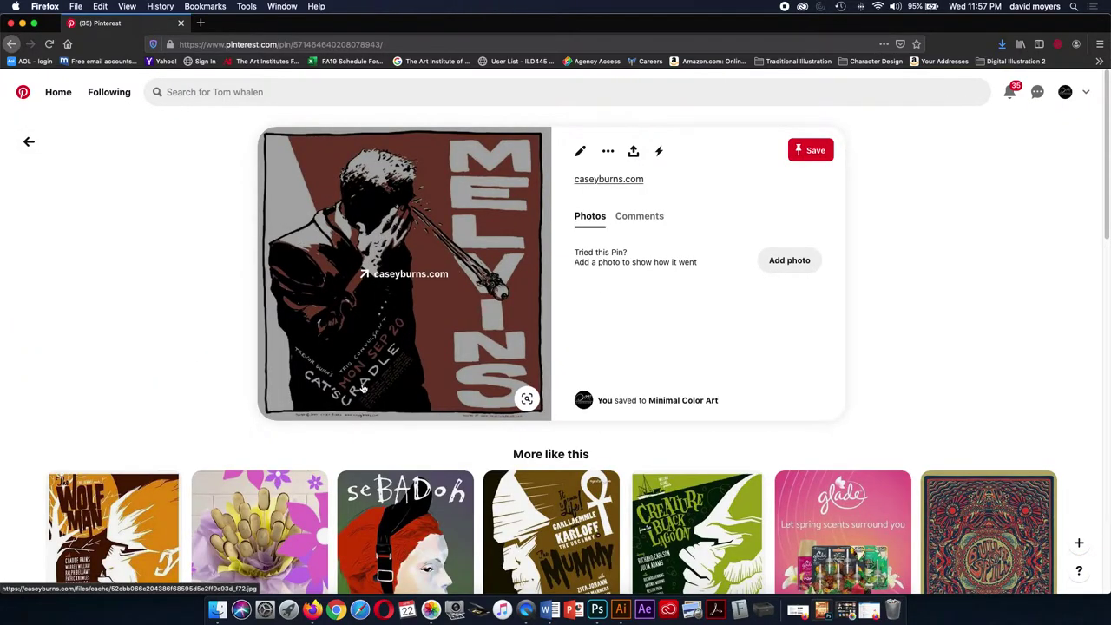
{"action": "left_click", "coordinate": [8, 43]}
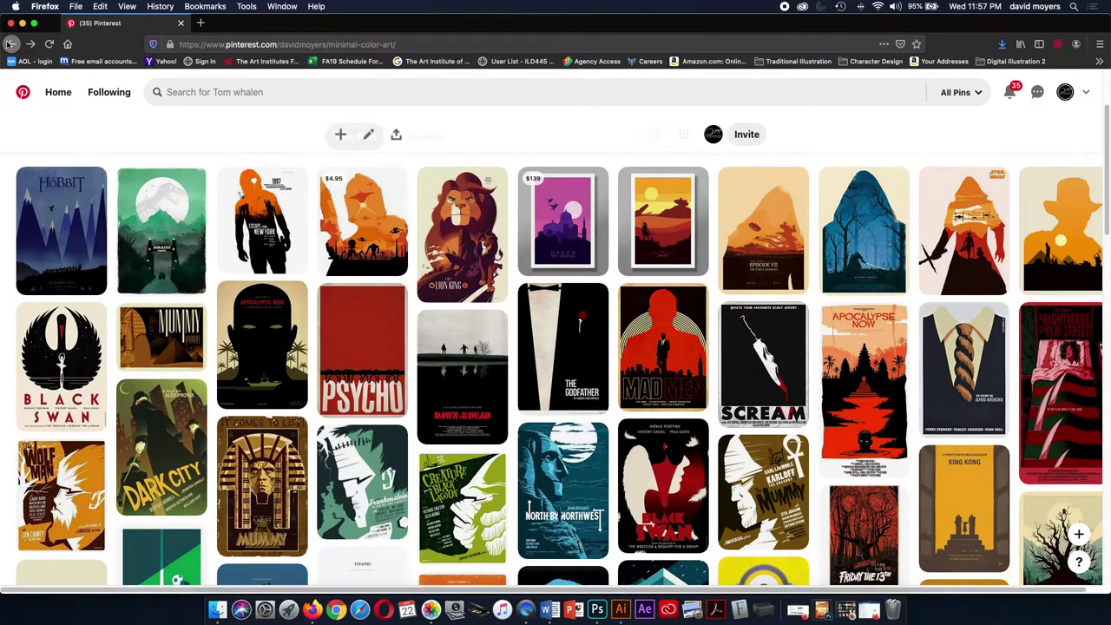
{"action": "scroll", "coordinate": [357, 374], "scroll_direction": "down", "scroll_amount": 2}
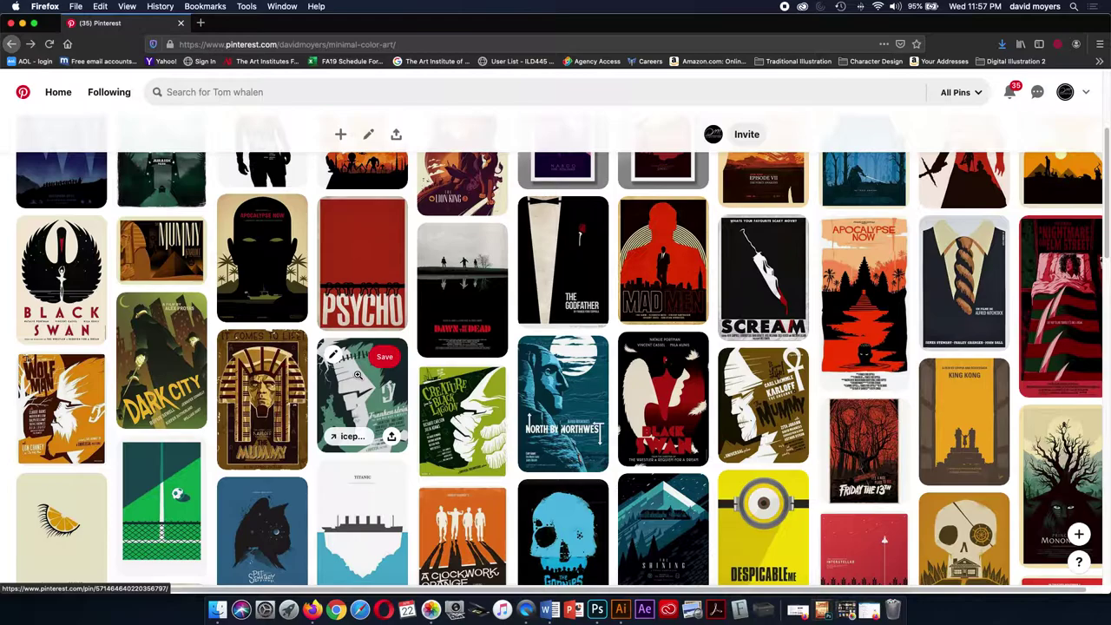
{"action": "scroll", "coordinate": [356, 375], "scroll_direction": "up", "scroll_amount": 3}
{"action": "left_click", "coordinate": [853, 425]}
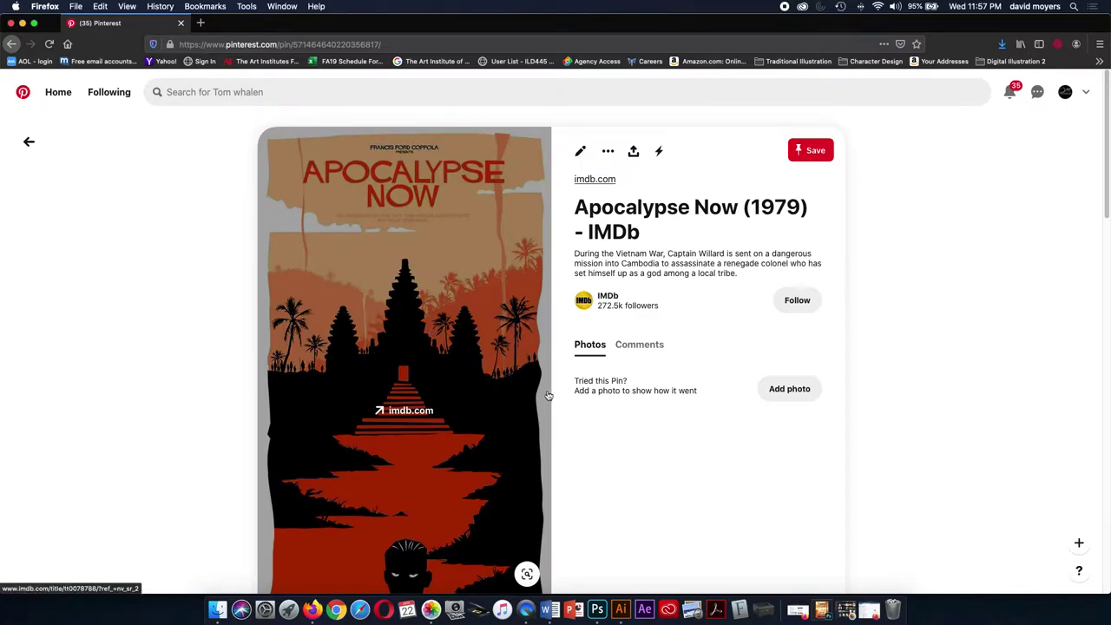
- Switch back to Illustrator and use Shape Builder on both rectangles to remove the ground areas extending beyond the poster
{"action": "left_click", "coordinate": [620, 609]}
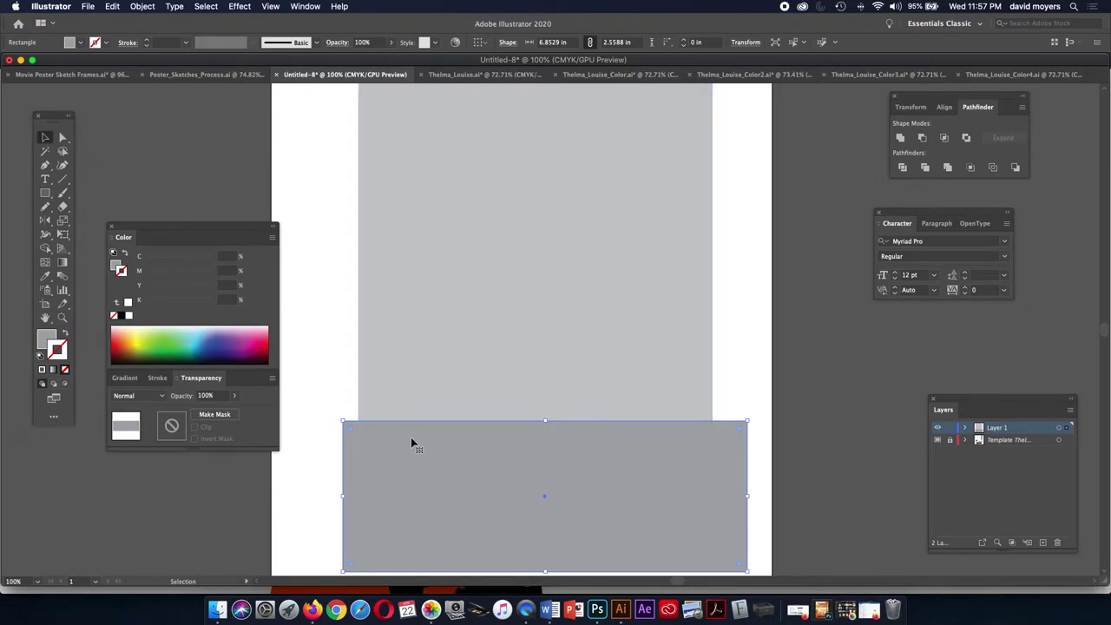
{"action": "left_click", "coordinate": [434, 366], "text": "shift"}
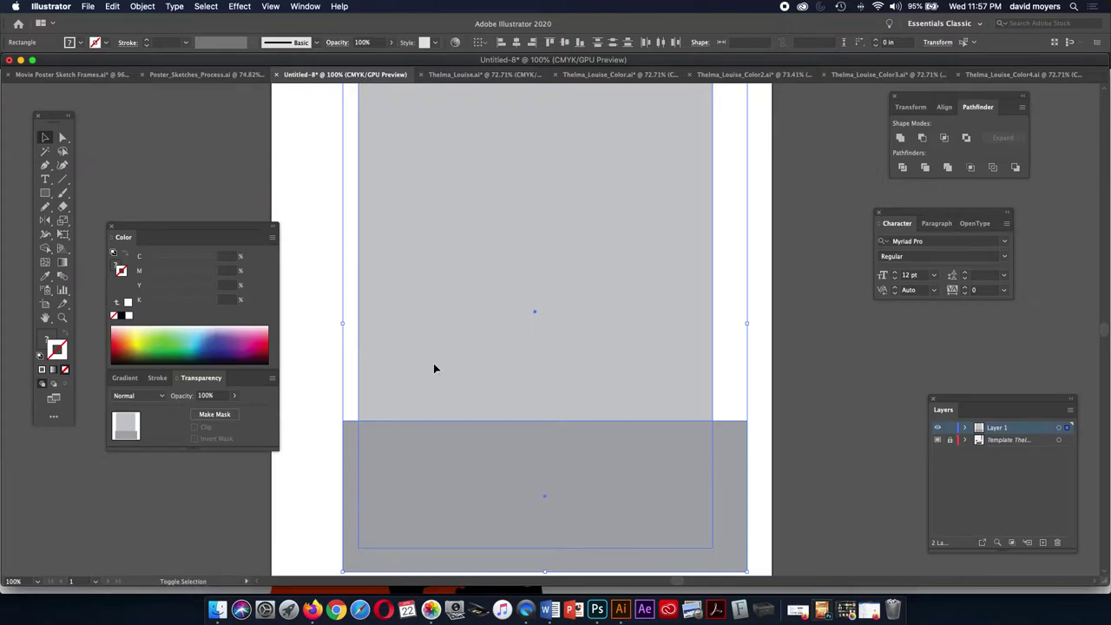
{"action": "key", "text": "shift+m"}
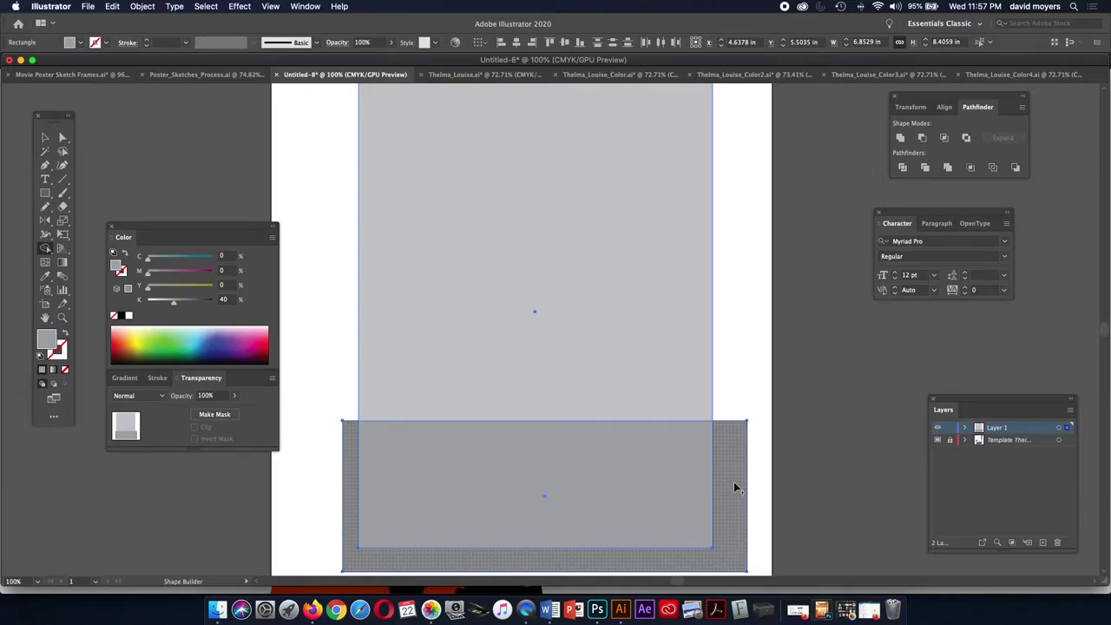
{"action": "left_click", "coordinate": [733, 484]}
{"action": "left_click", "coordinate": [724, 512], "text": "alt"}
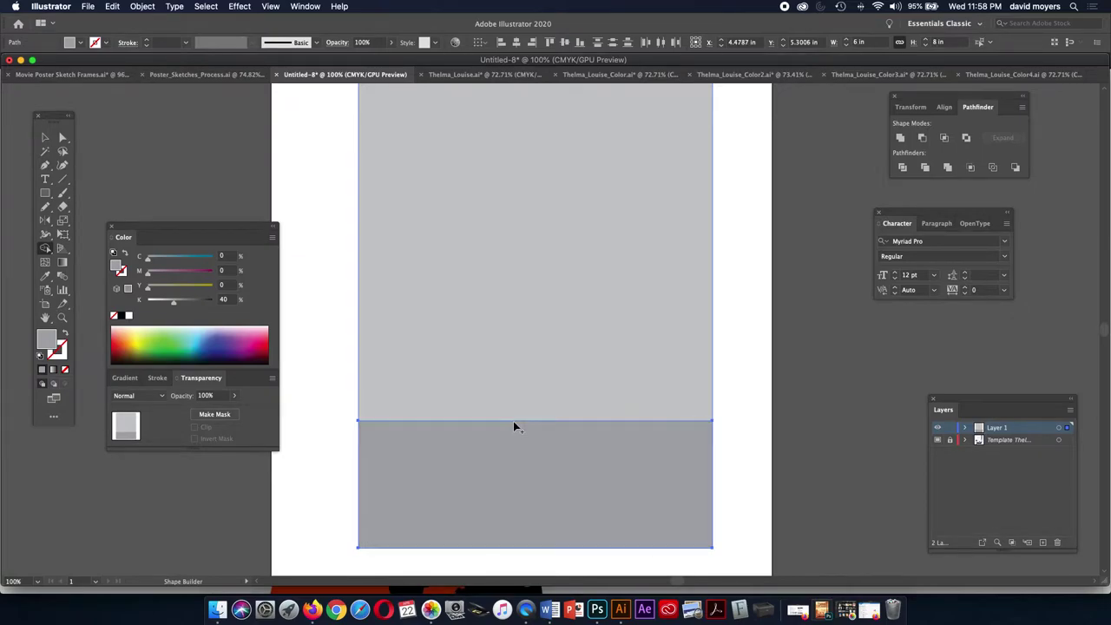
- Set Layer 1 to outline display with the car and mountain sketch in close view at 150%
{"action": "left_click", "coordinate": [62, 316]}
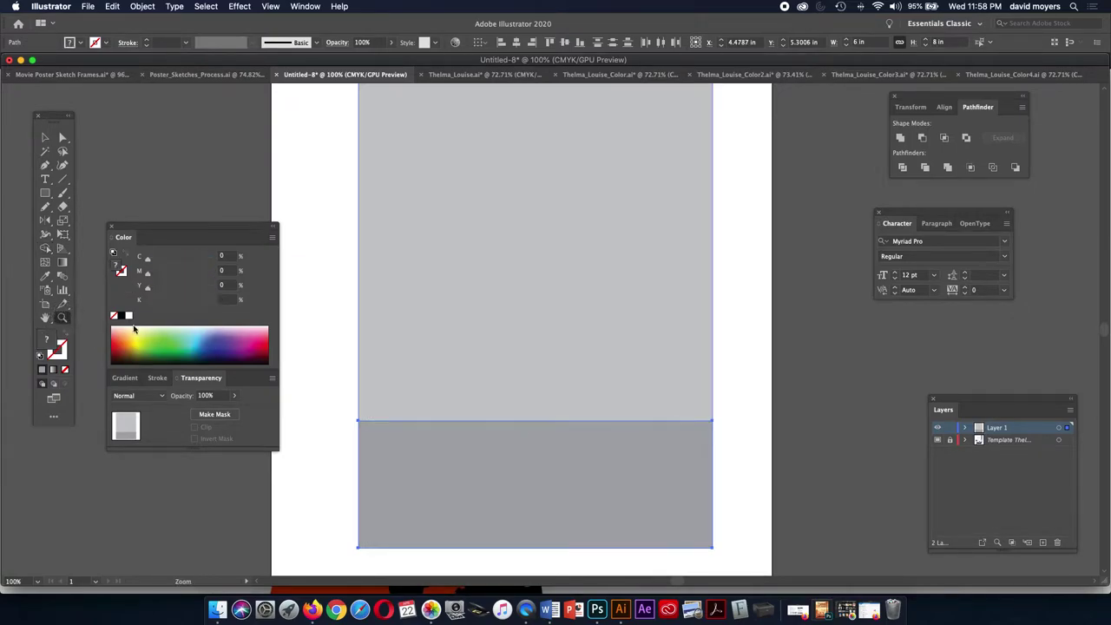
{"action": "left_click", "coordinate": [438, 358]}
{"action": "left_click_drag", "start_coordinate": [558, 374], "coordinate": [416, 354]}
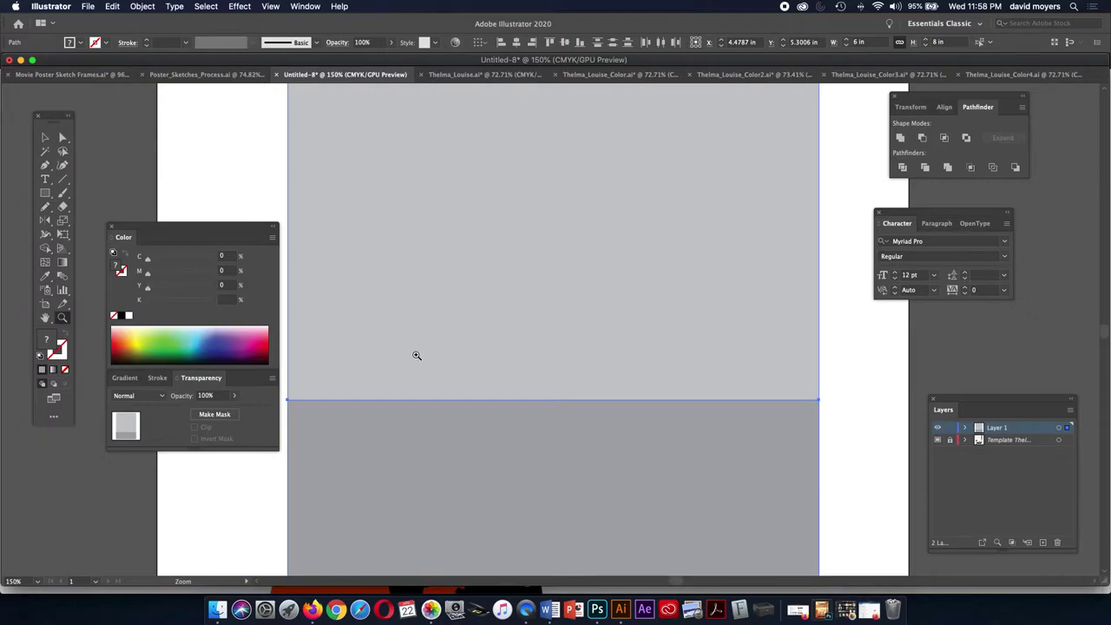
{"action": "key", "text": "v"}
{"action": "left_click", "coordinate": [937, 428], "text": "super"}
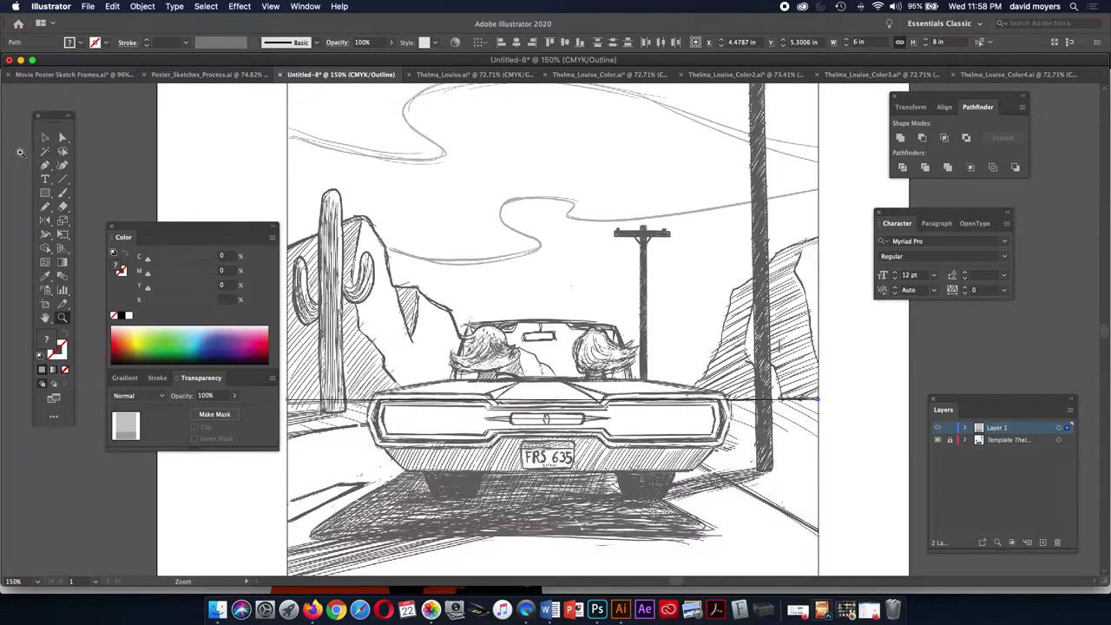
- Start a Pen path beyond the poster's left edge and trace the left mountain's peak and upper ridge down to the small ledge
{"action": "left_click", "coordinate": [45, 165]}
{"action": "left_click_drag", "start_coordinate": [185, 231], "coordinate": [112, 282]}
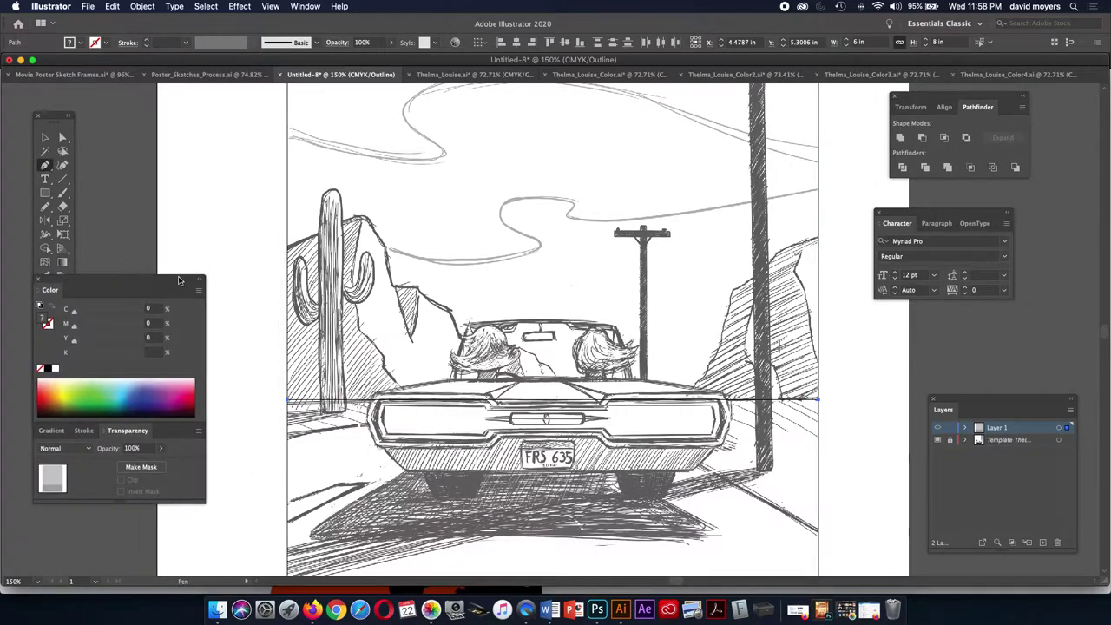
{"action": "left_click", "coordinate": [251, 260]}
{"action": "left_click", "coordinate": [359, 218]}
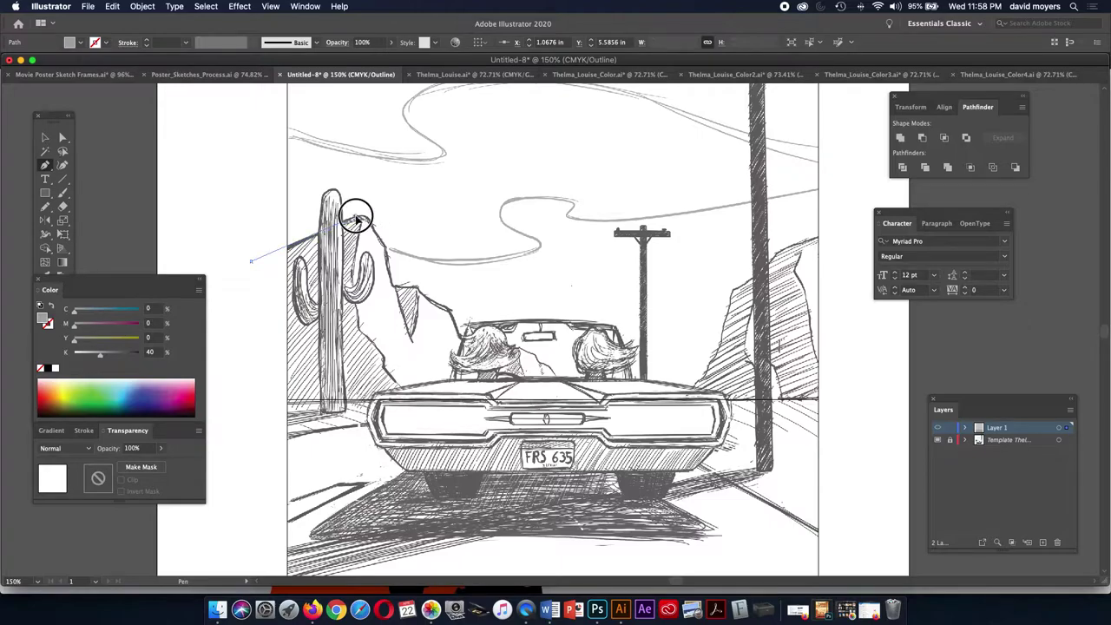
{"action": "left_click", "coordinate": [368, 220]}
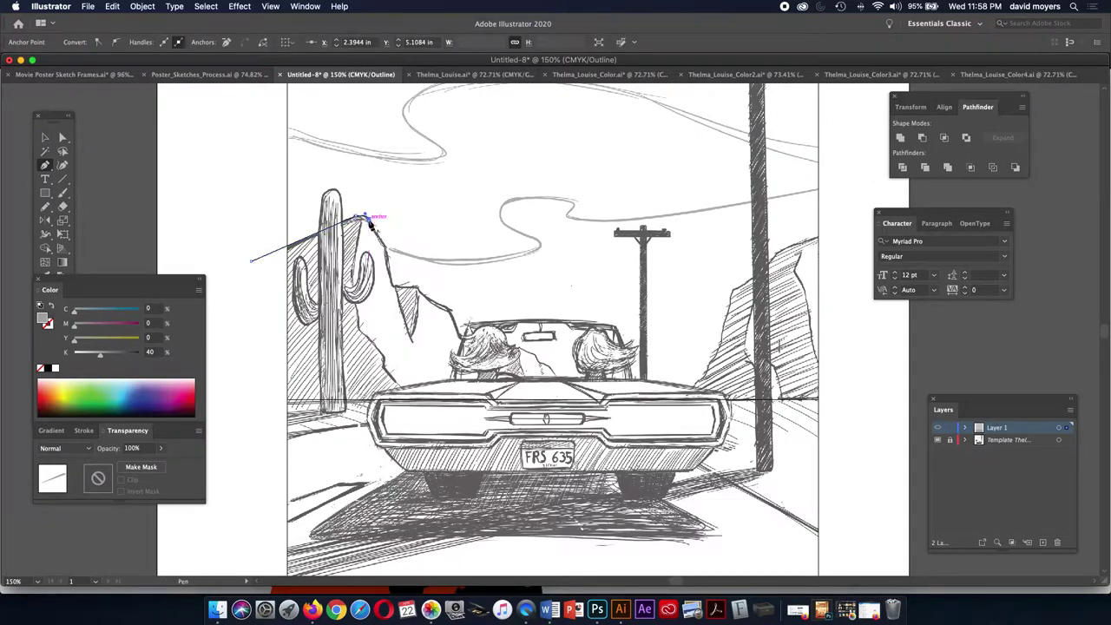
{"action": "left_click", "coordinate": [387, 251]}
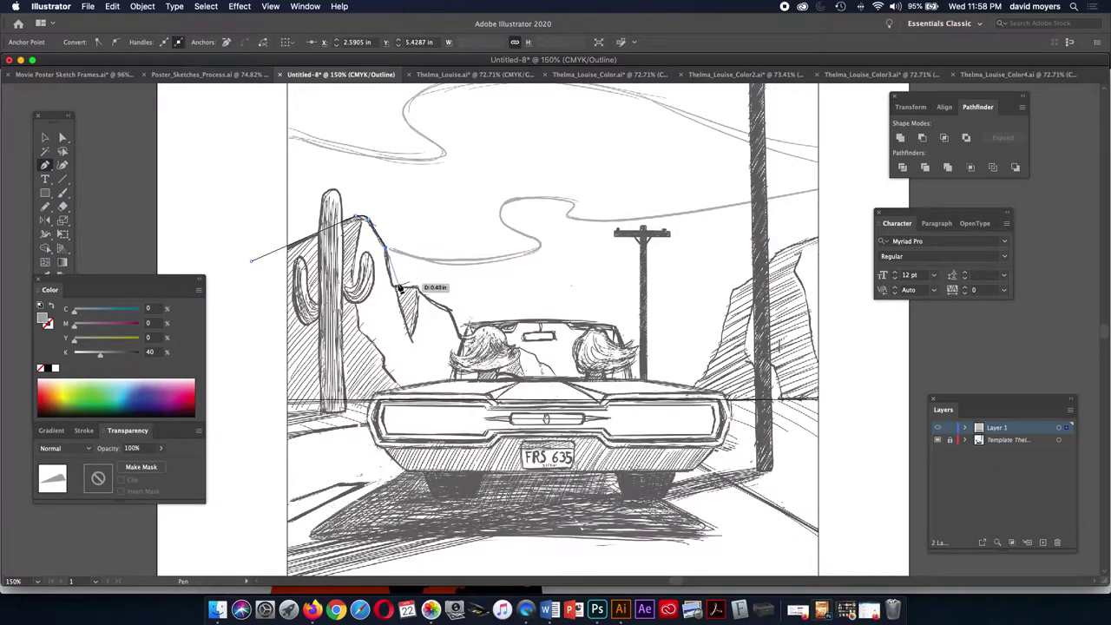
{"action": "left_click", "coordinate": [400, 289]}
{"action": "left_click", "coordinate": [396, 291]}
{"action": "left_click", "coordinate": [394, 288]}
{"action": "left_click", "coordinate": [416, 290]}
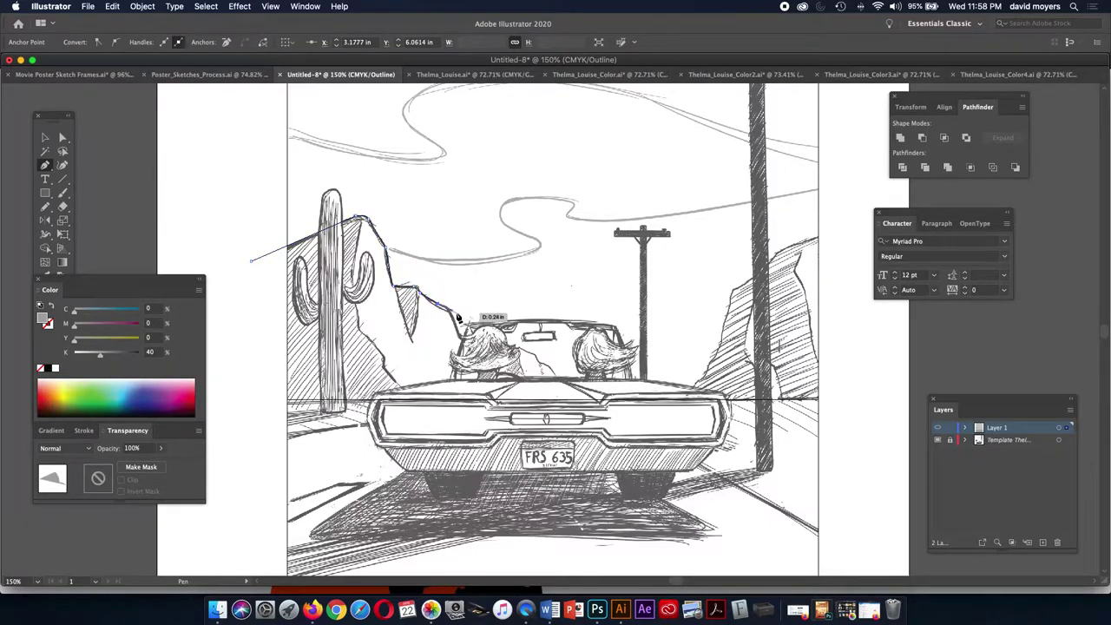
- Continue tracing the left mountain's slope behind the car, then close the path below the horizon and outside the poster's left edge
{"action": "left_click", "coordinate": [447, 310]}
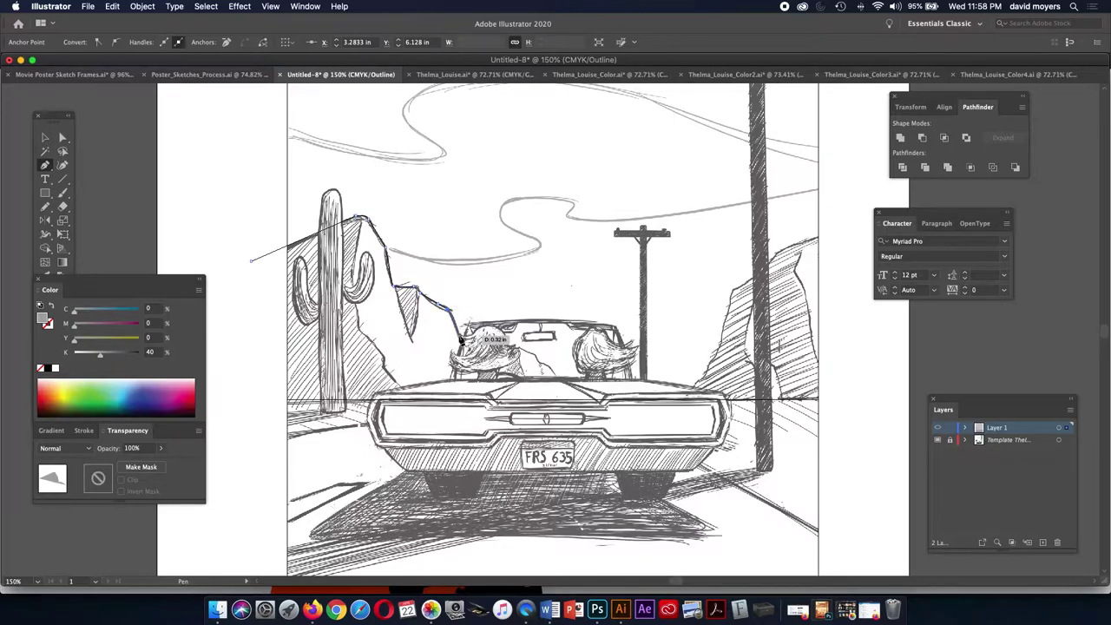
{"action": "left_click", "coordinate": [460, 331]}
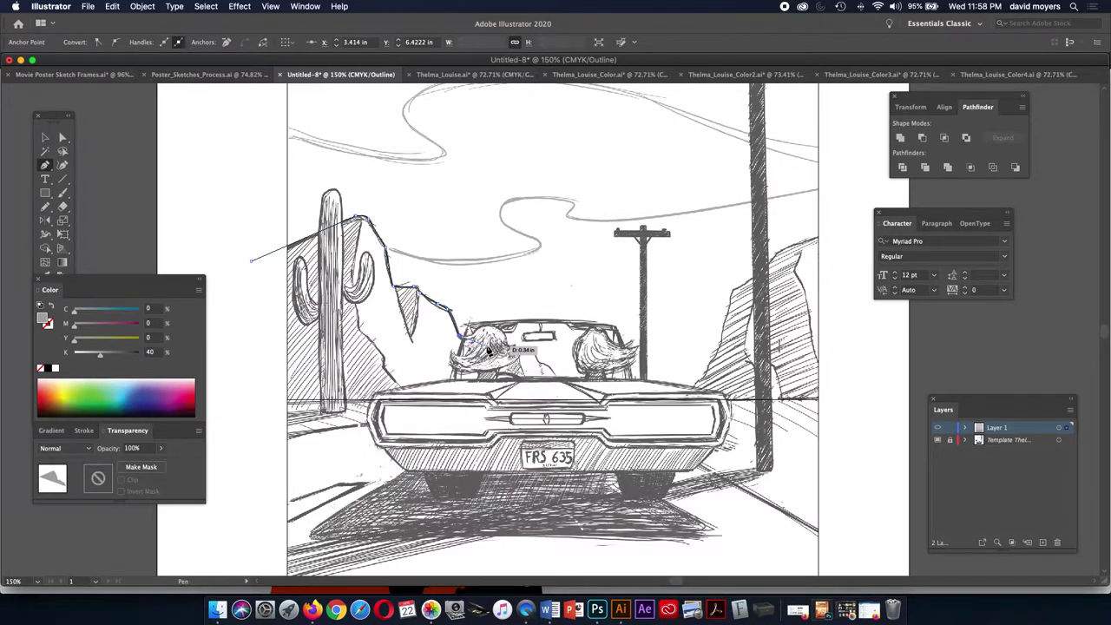
{"action": "left_click", "coordinate": [485, 346]}
{"action": "left_click", "coordinate": [518, 347]}
{"action": "left_click", "coordinate": [534, 358]}
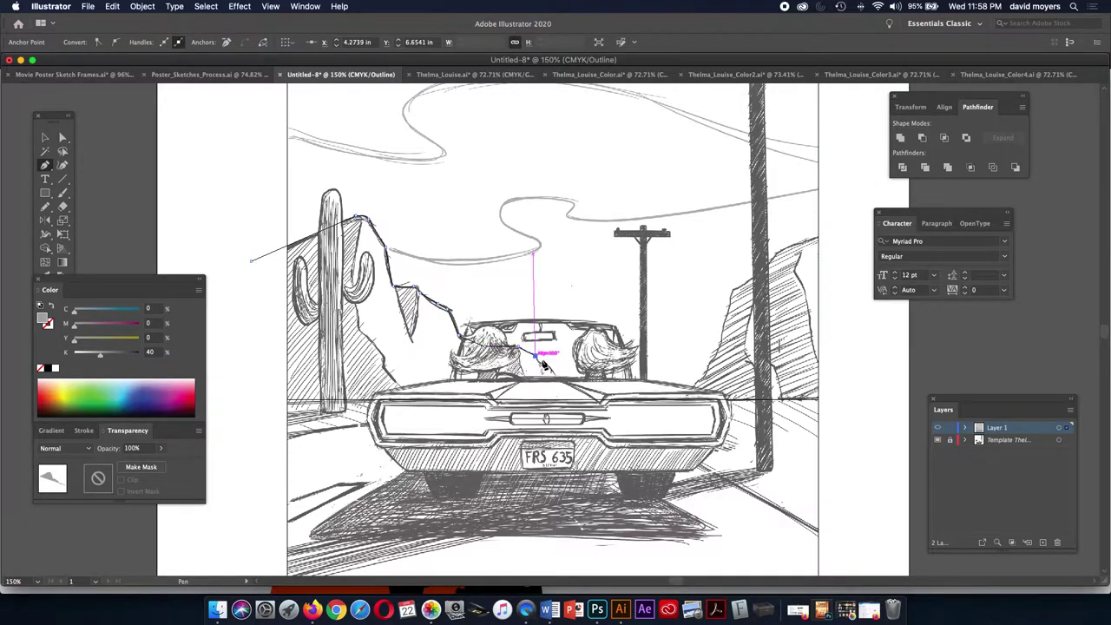
{"action": "left_click", "coordinate": [544, 367]}
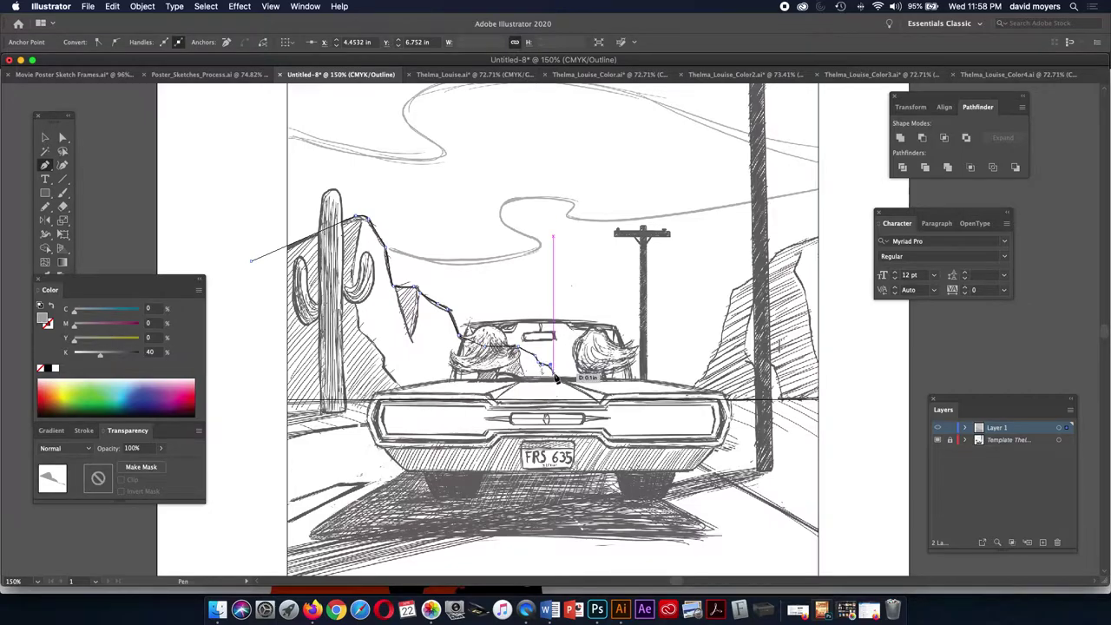
{"action": "left_click", "coordinate": [554, 373]}
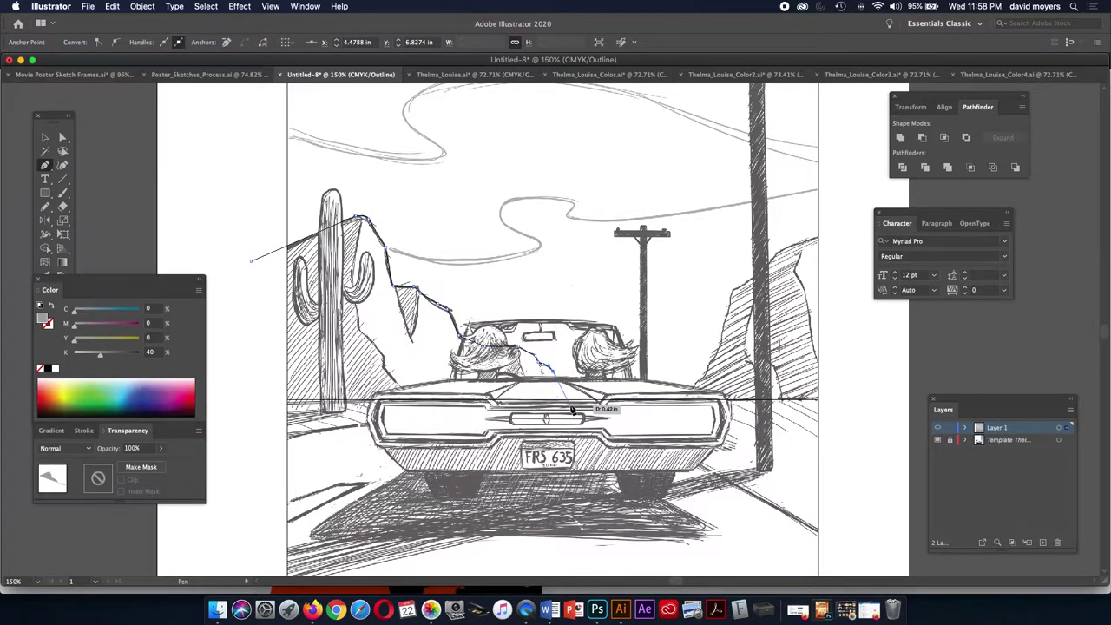
{"action": "left_click", "coordinate": [579, 412]}
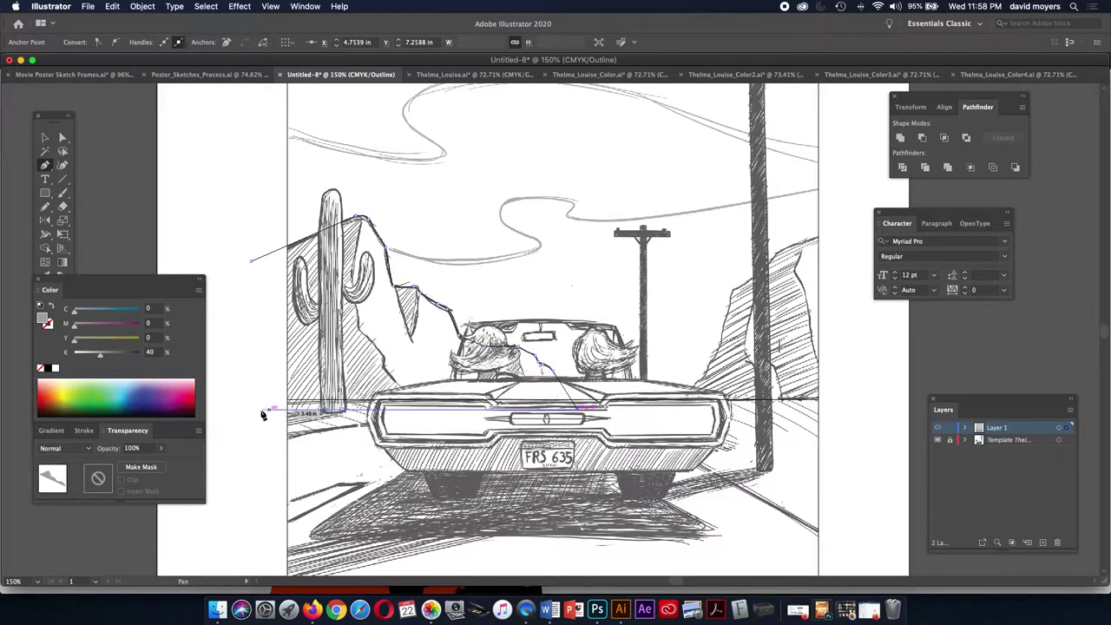
{"action": "left_click", "coordinate": [251, 260]}
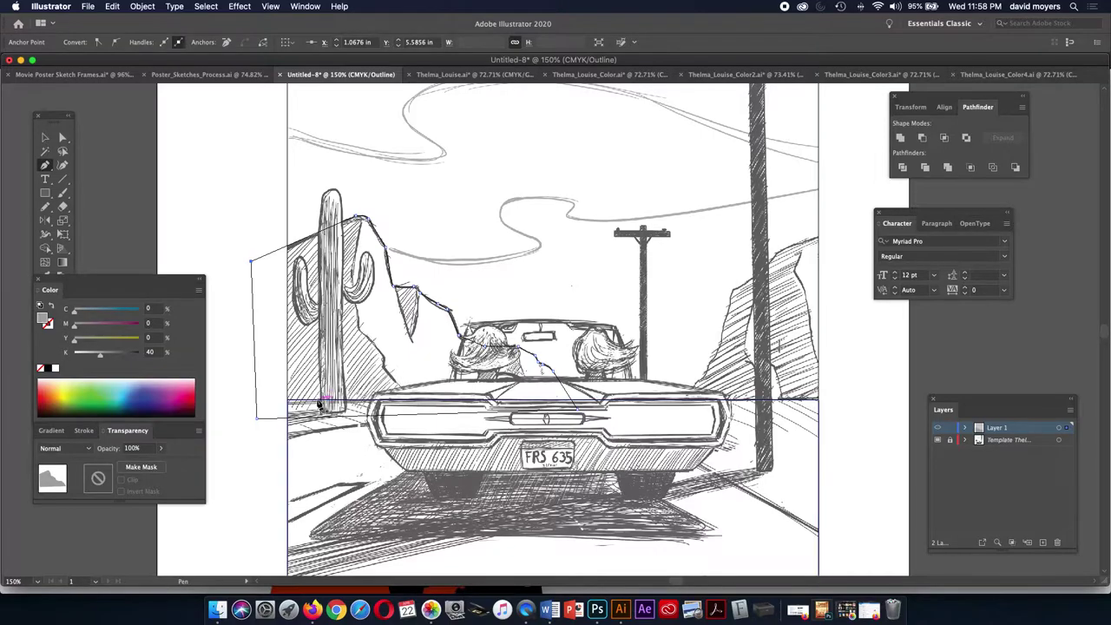
- Return Layer 1 to preview display and set the left mountain's fill to 50% black
{"action": "left_click", "coordinate": [937, 428], "text": "super"}
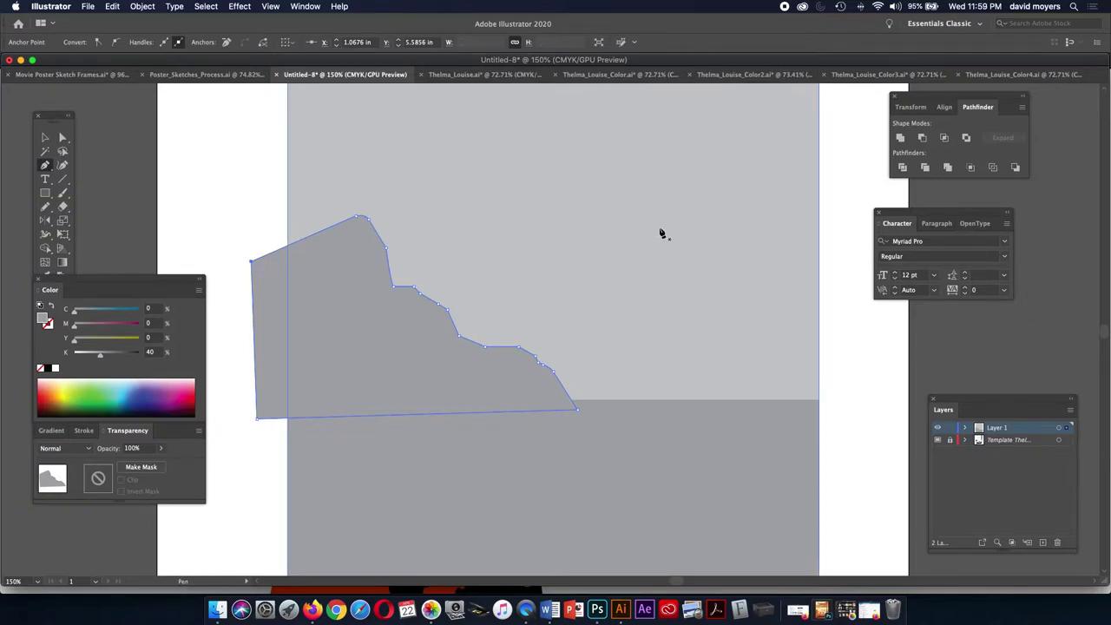
{"action": "left_click", "coordinate": [107, 356]}
{"action": "left_click", "coordinate": [107, 356]}
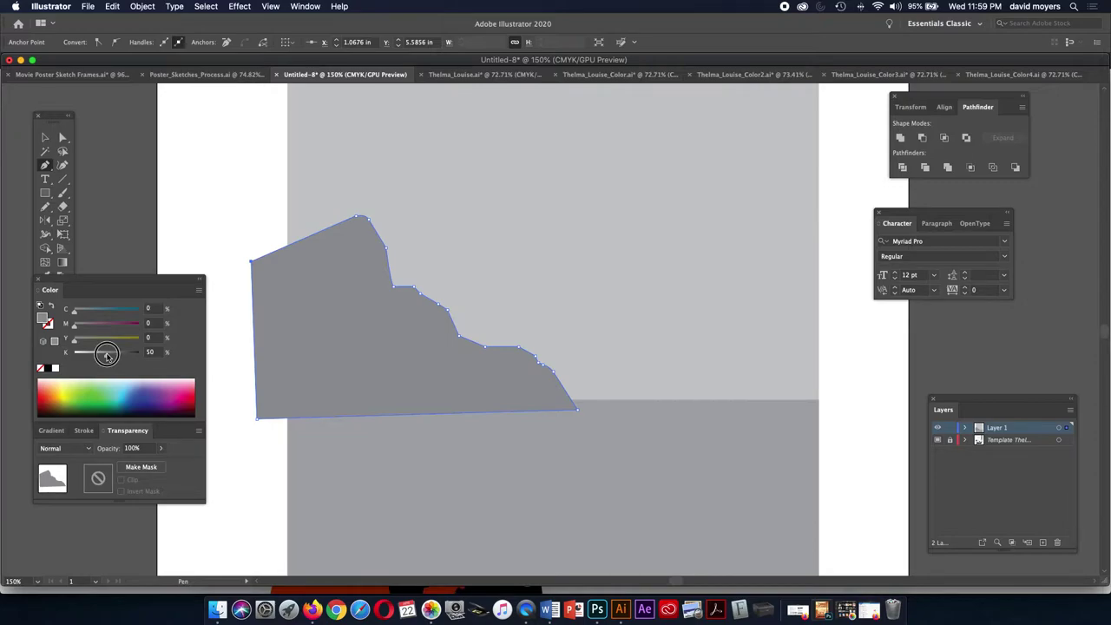
- Select the left mountain with the sky rectangle and use Shape Builder to remove the part extending beyond the poster
{"action": "left_click", "coordinate": [45, 137]}
{"action": "left_click", "coordinate": [192, 198]}
{"action": "left_click", "coordinate": [312, 301]}
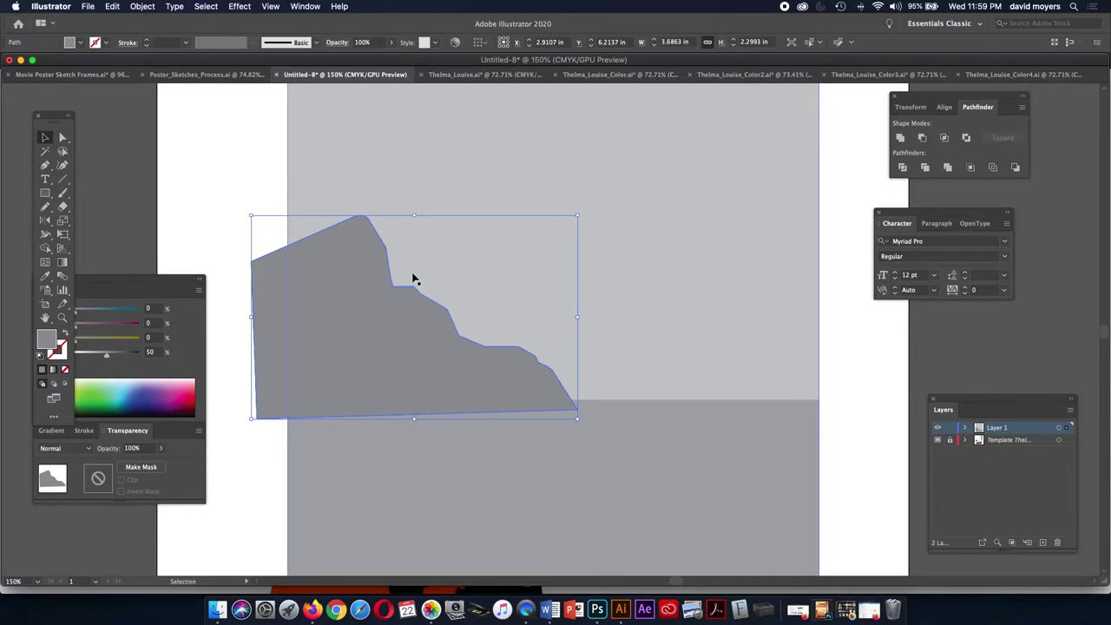
{"action": "left_click", "coordinate": [458, 265], "text": "shift"}
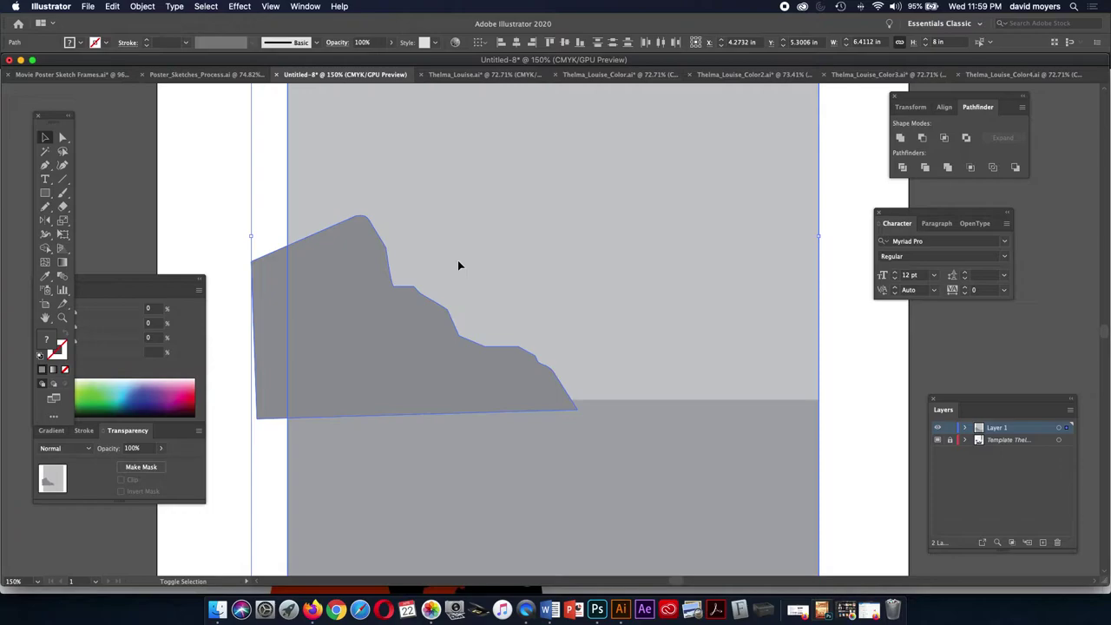
{"action": "key", "text": "shift+m"}
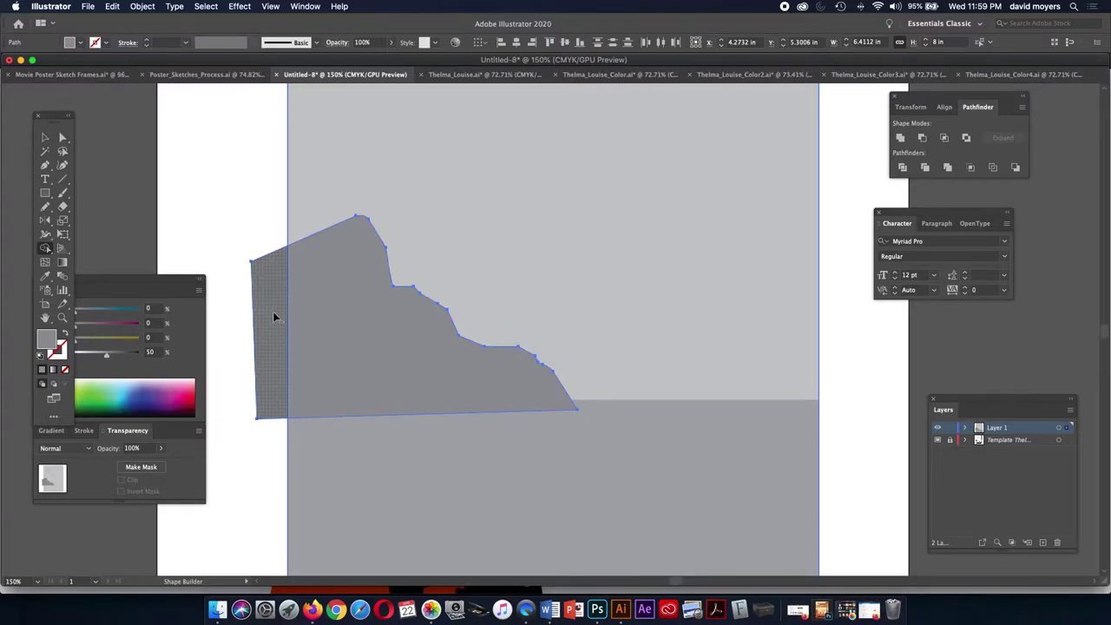
{"action": "left_click", "coordinate": [274, 318], "text": "alt"}
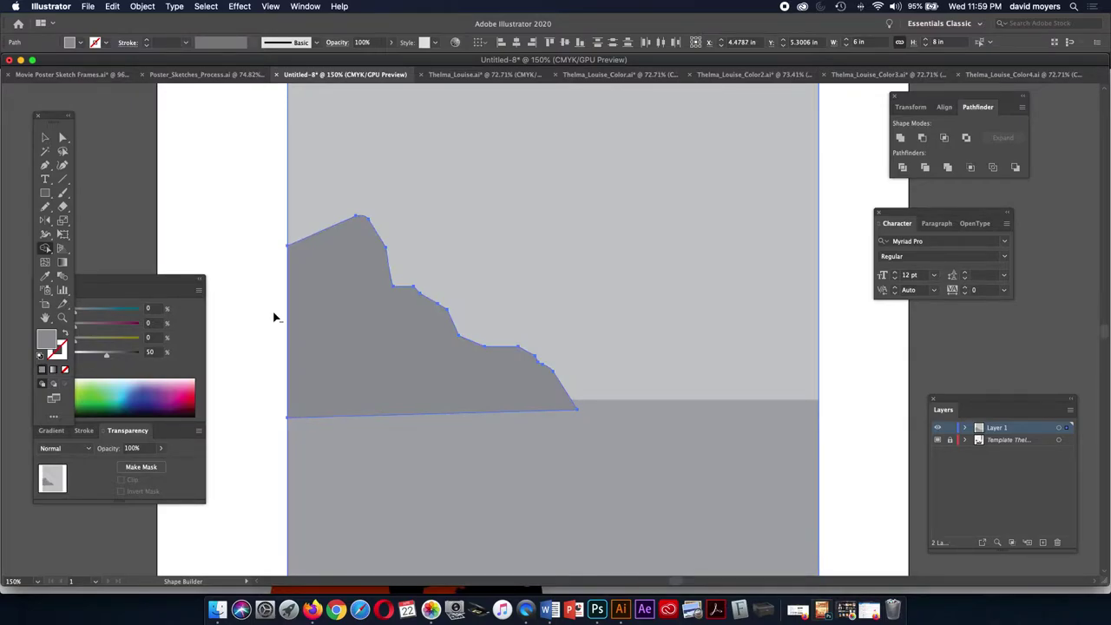
{"action": "left_click", "coordinate": [45, 137]}
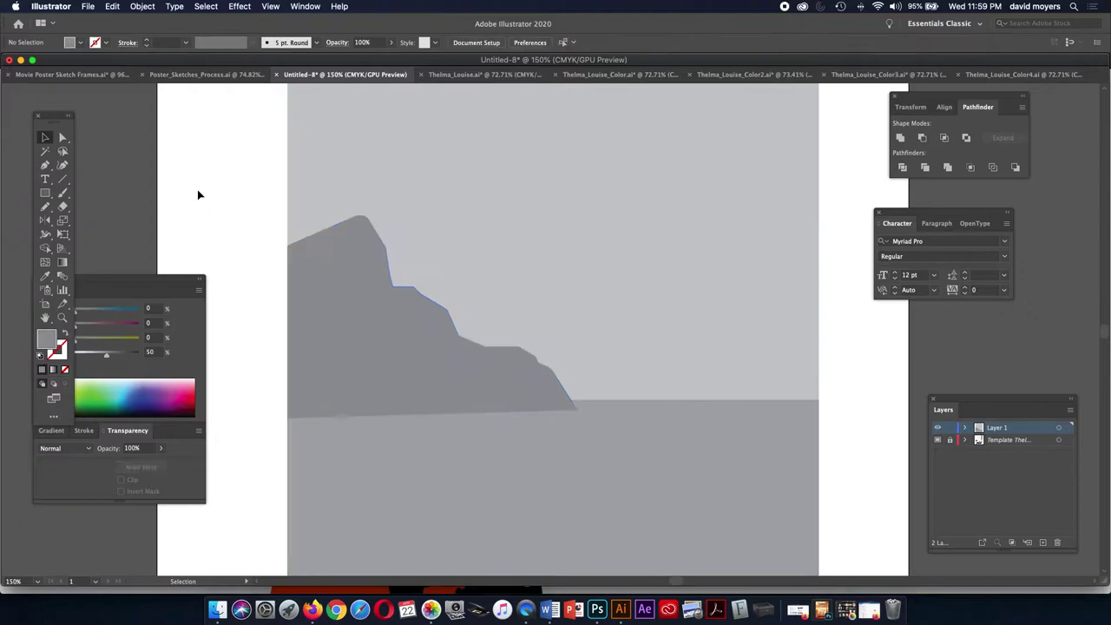
- Rearrange the left mountain in the stacking order to sit in front of the sky and behind the ground
{"action": "left_click", "coordinate": [357, 287]}
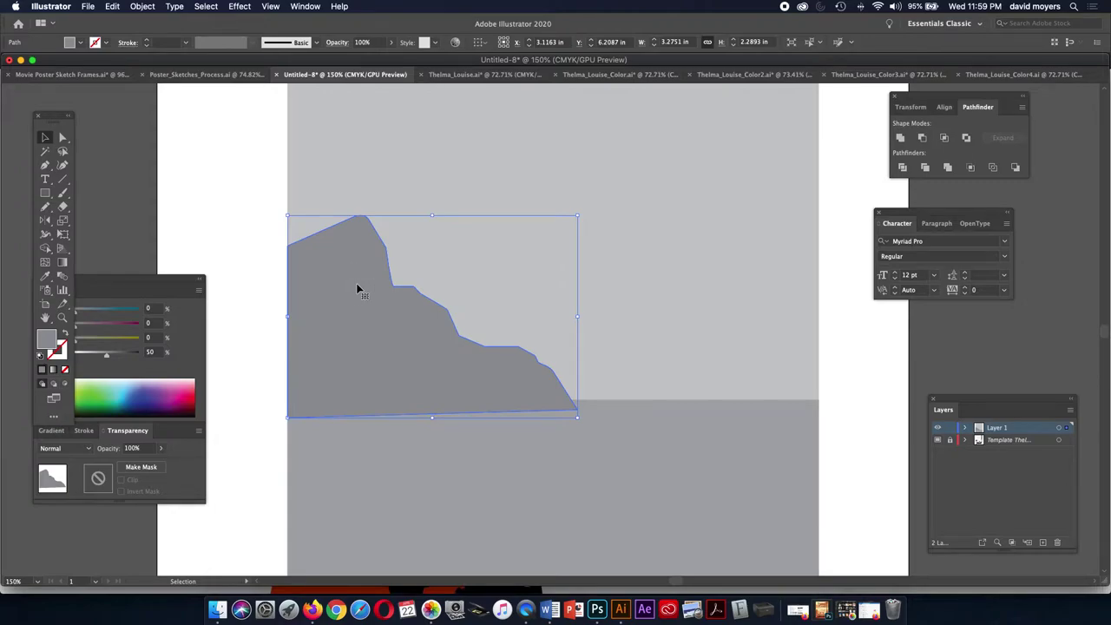
{"action": "key", "text": "a"}
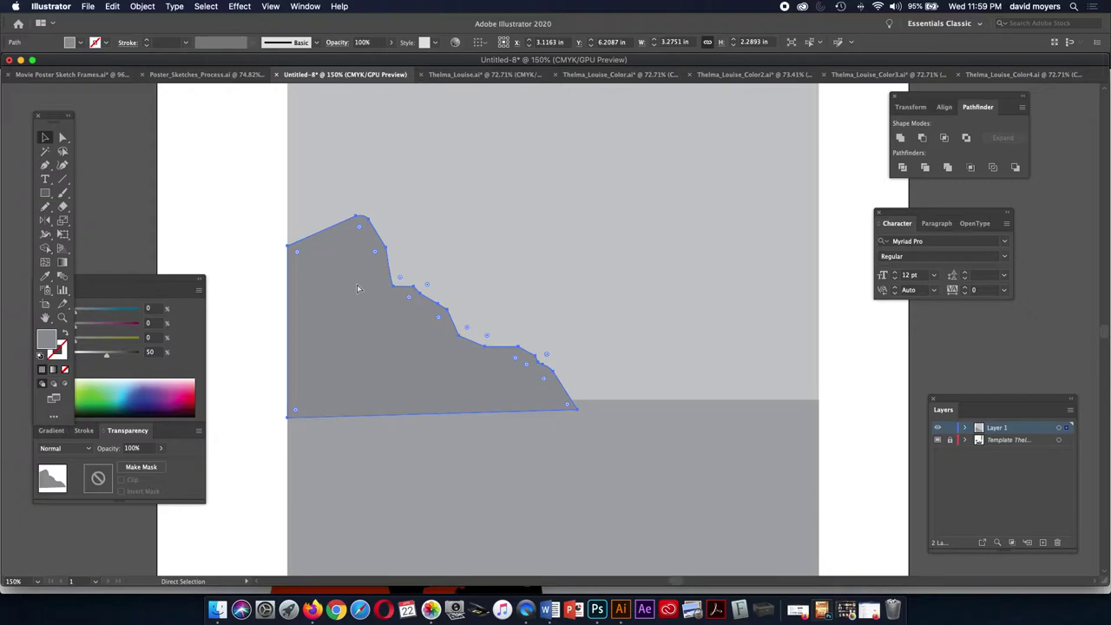
{"action": "key", "text": "Delete"}
{"action": "key", "text": "v"}
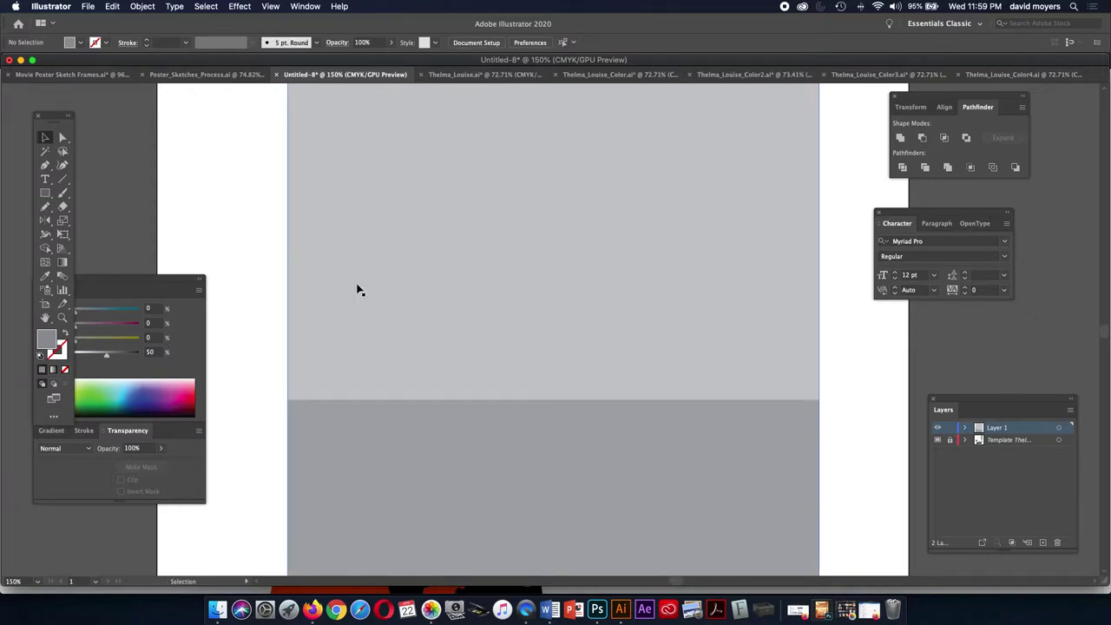
{"action": "left_click", "coordinate": [357, 289]}
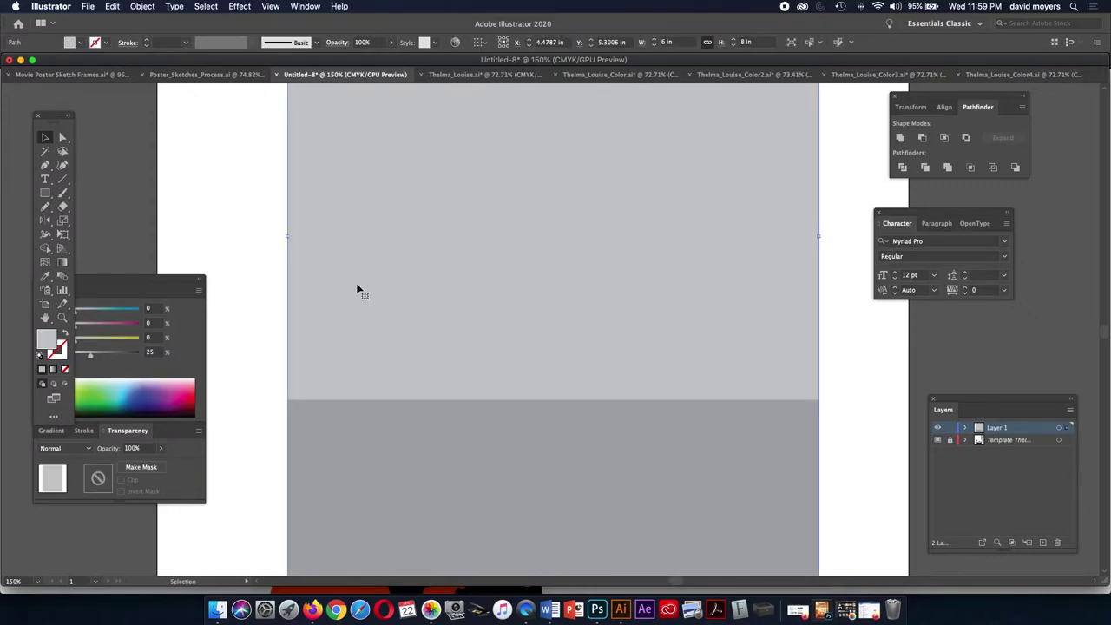
{"action": "key", "text": "a"}
{"action": "key", "text": "super+z"}
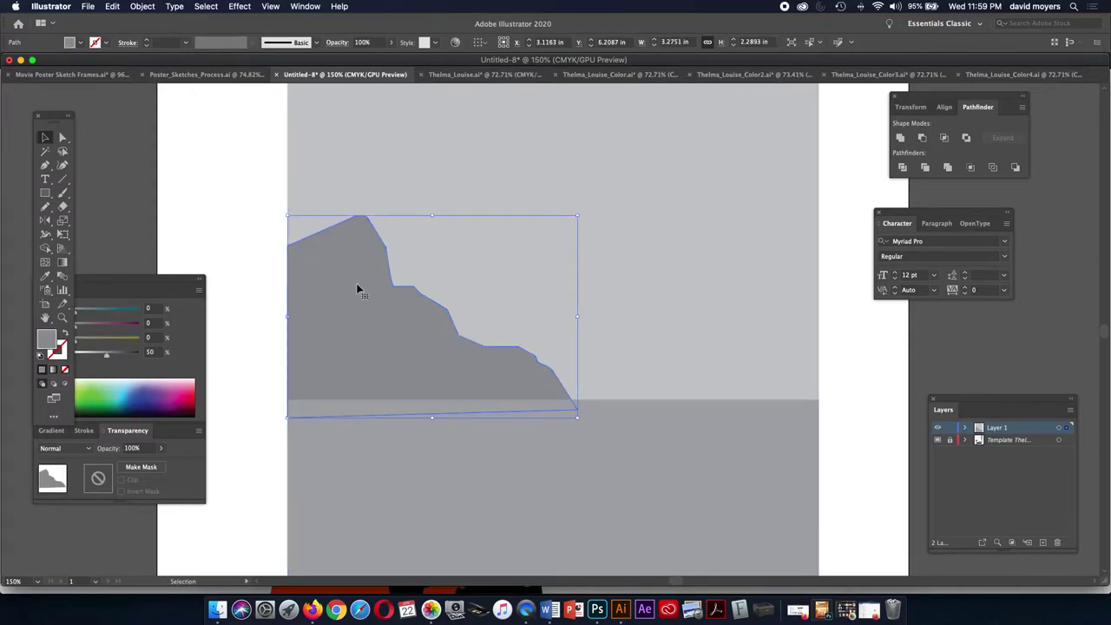
{"action": "left_click", "coordinate": [205, 187]}
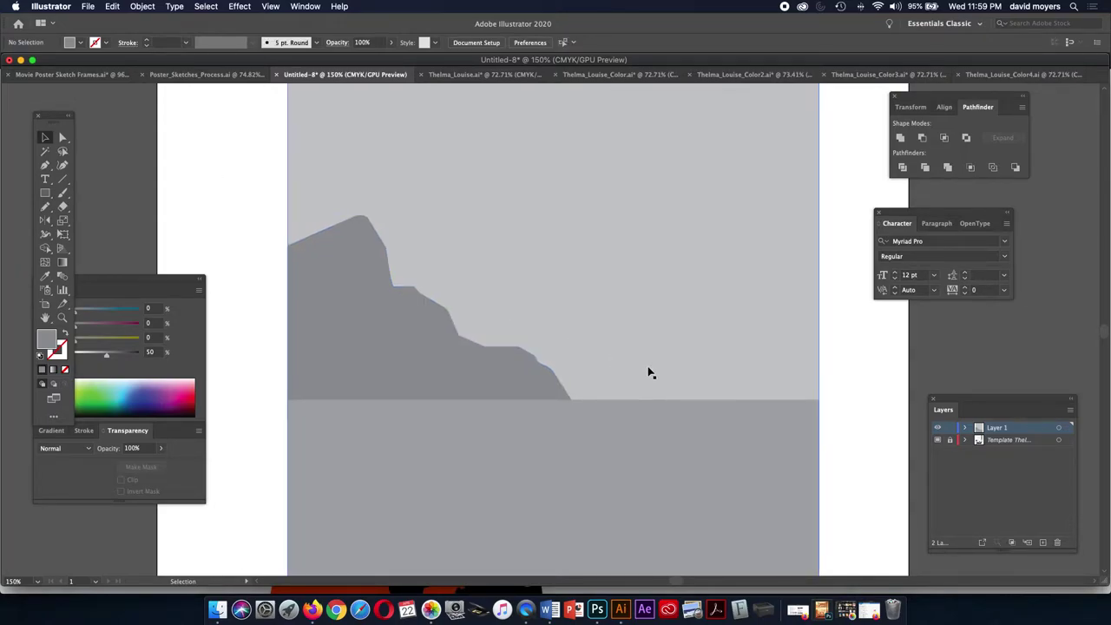
- Set Layer 1 to outline display and trace the right mountain's left side with the Pen tool, from behind the car upward
{"action": "key", "text": "a"}
{"action": "key", "text": "super+y"}
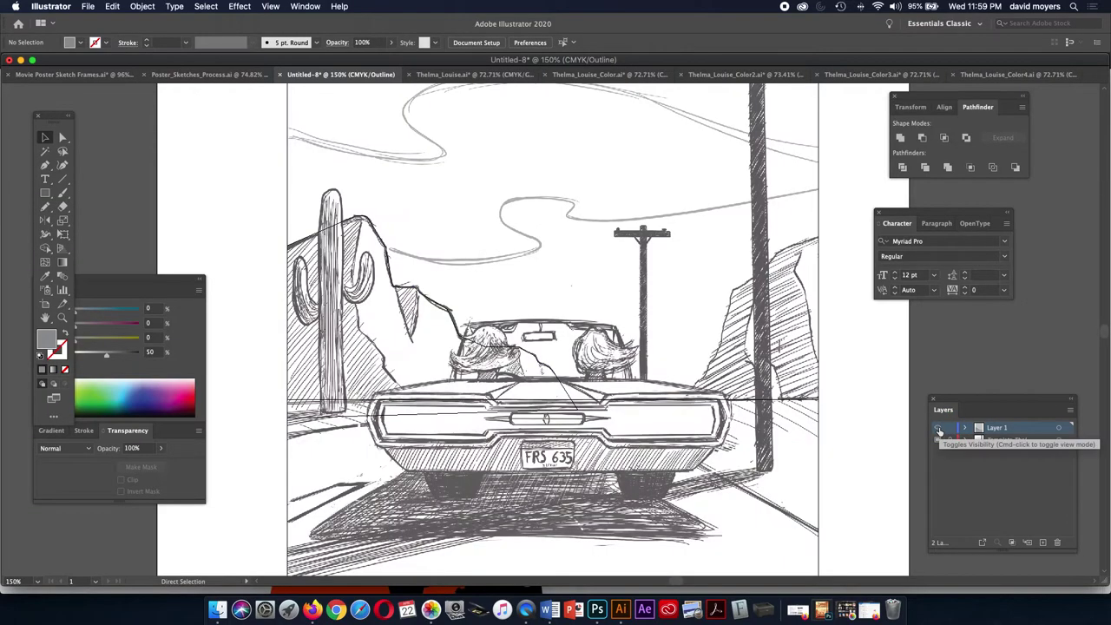
{"action": "key", "text": "p"}
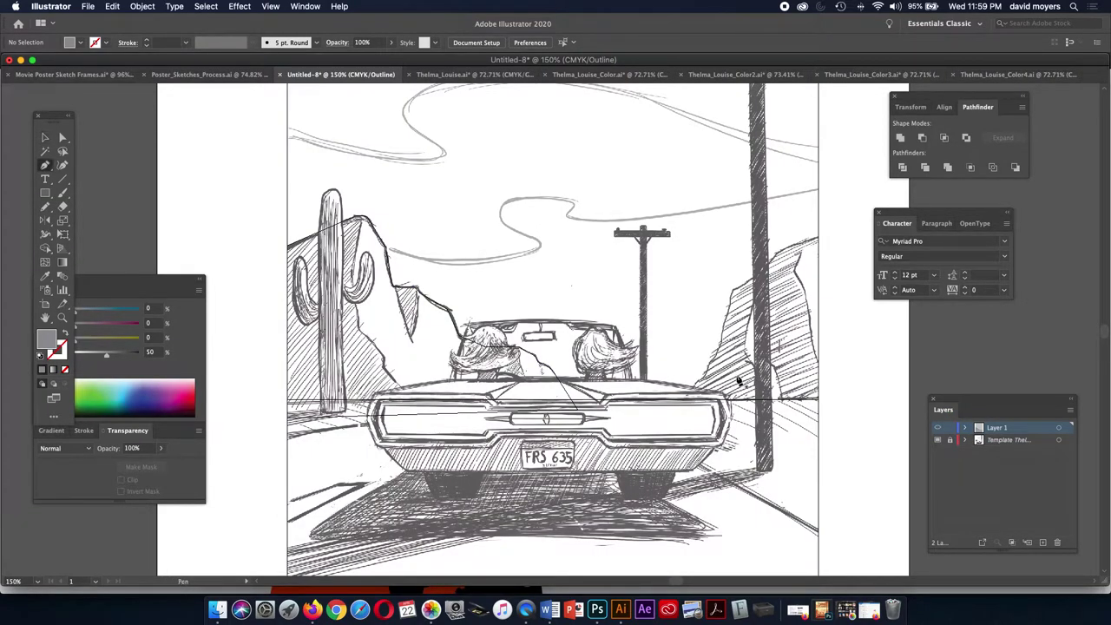
{"action": "left_click", "coordinate": [686, 416]}
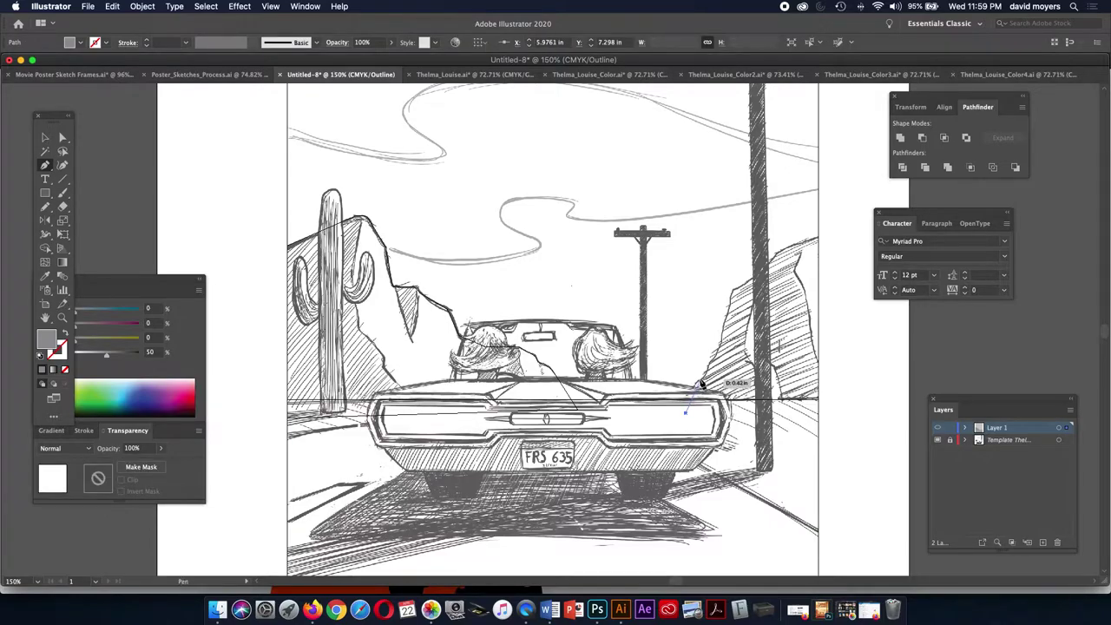
{"action": "left_click", "coordinate": [699, 380]}
{"action": "left_click", "coordinate": [700, 379]}
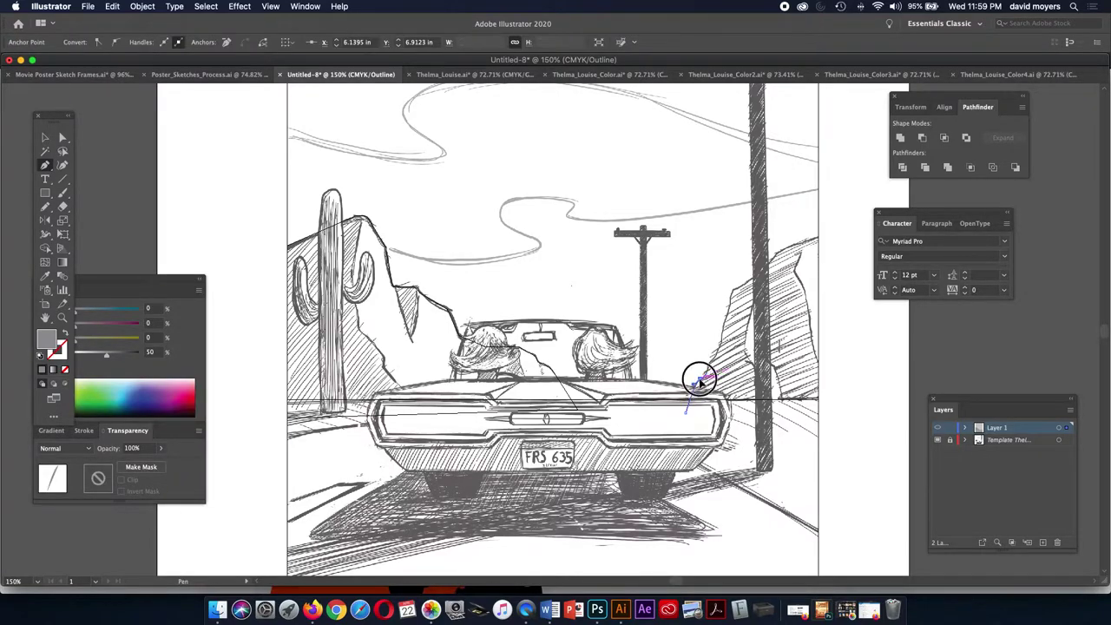
{"action": "left_click", "coordinate": [704, 374]}
{"action": "left_click_drag", "start_coordinate": [709, 369], "coordinate": [777, 258]}
- Trace the right mountain's top past the poster's right edge and close the path below the horizon
{"action": "left_click", "coordinate": [776, 254]}
{"action": "left_click", "coordinate": [796, 243]}
{"action": "left_click_drag", "start_coordinate": [796, 244], "coordinate": [824, 234]}
{"action": "left_click", "coordinate": [879, 399]}
{"action": "left_click", "coordinate": [876, 507]}
{"action": "left_click", "coordinate": [681, 455]}
{"action": "left_click", "coordinate": [687, 419]}
- Return Layer 1 to preview display to show the filled right mountain
{"action": "key", "text": "a"}
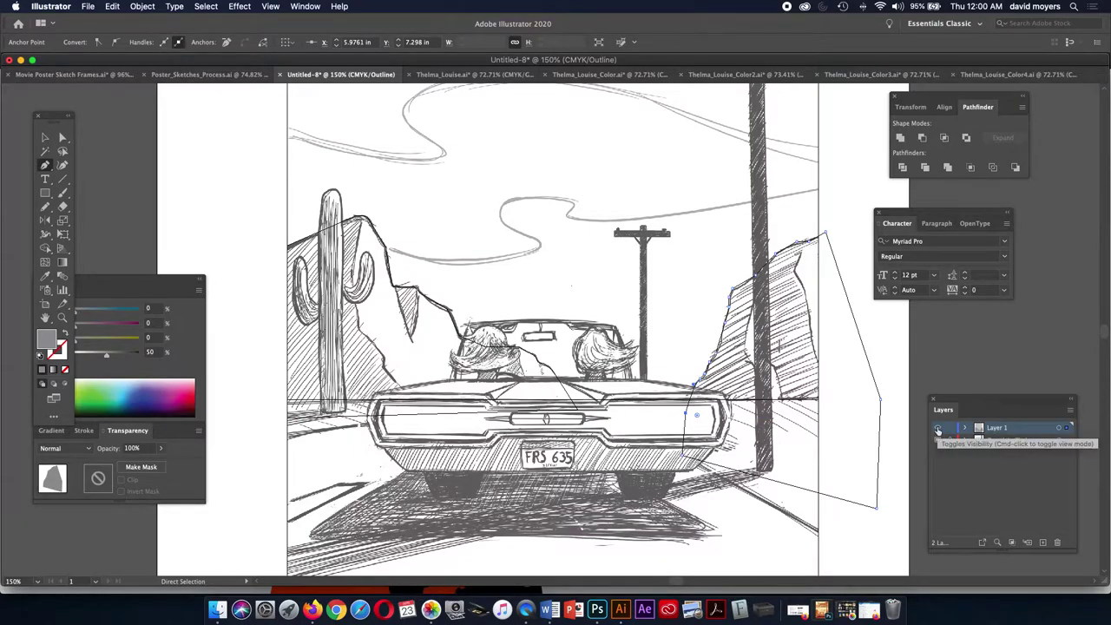
{"action": "key", "text": "p"}
{"action": "key", "text": "a"}
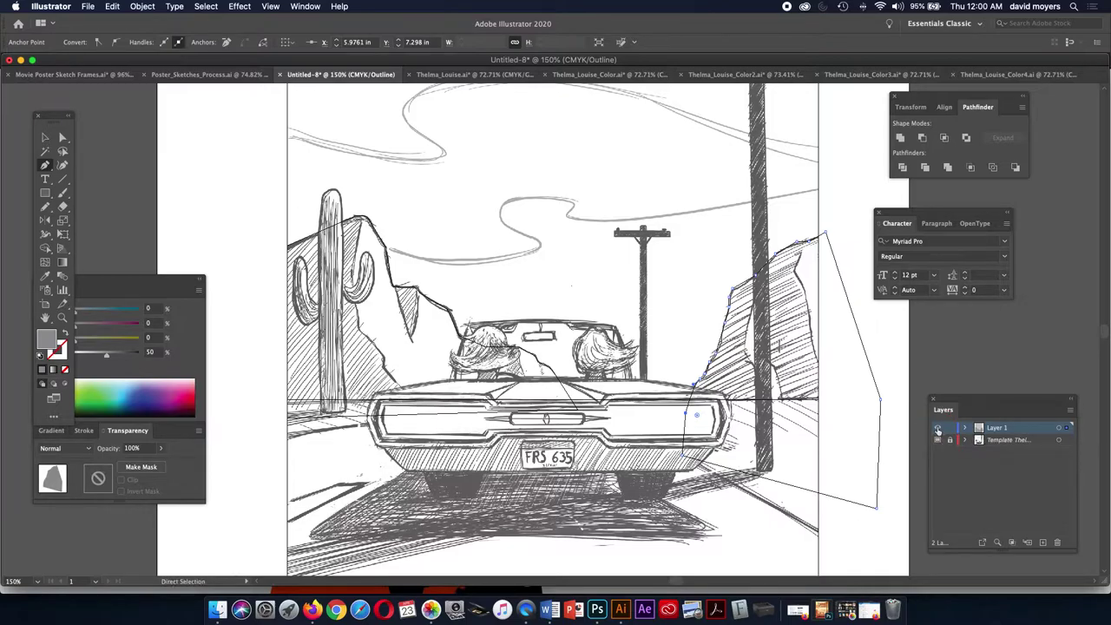
{"action": "key", "text": "super+y"}
{"action": "key", "text": "p"}
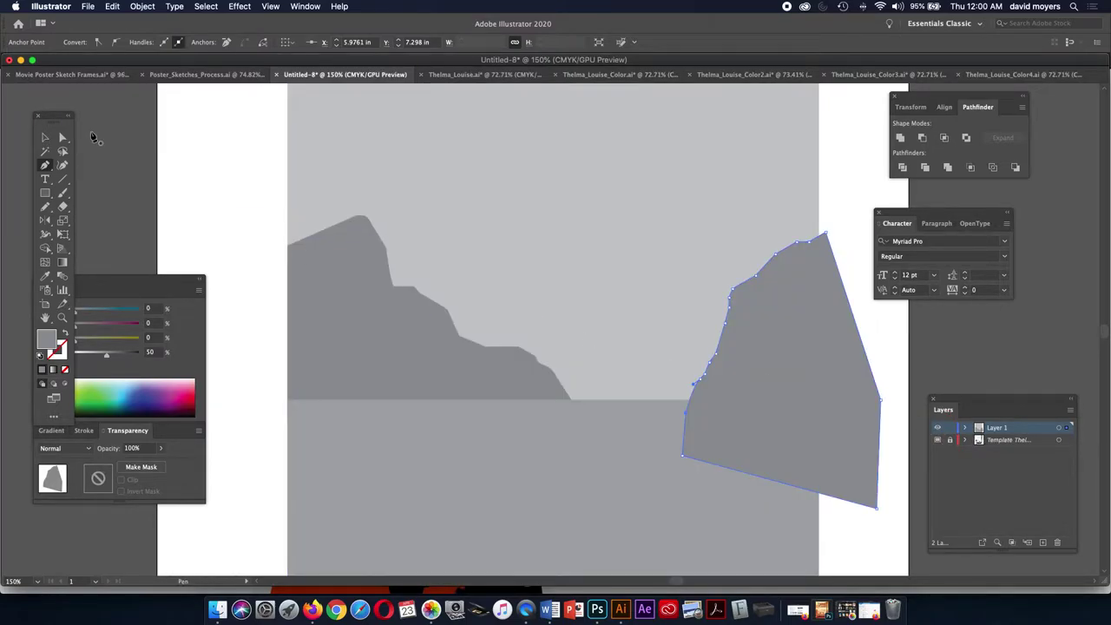
- Trim the part of the right mountain that extends past the poster's right edge with the Shape Builder, and deselect
{"action": "left_click", "coordinate": [45, 137]}
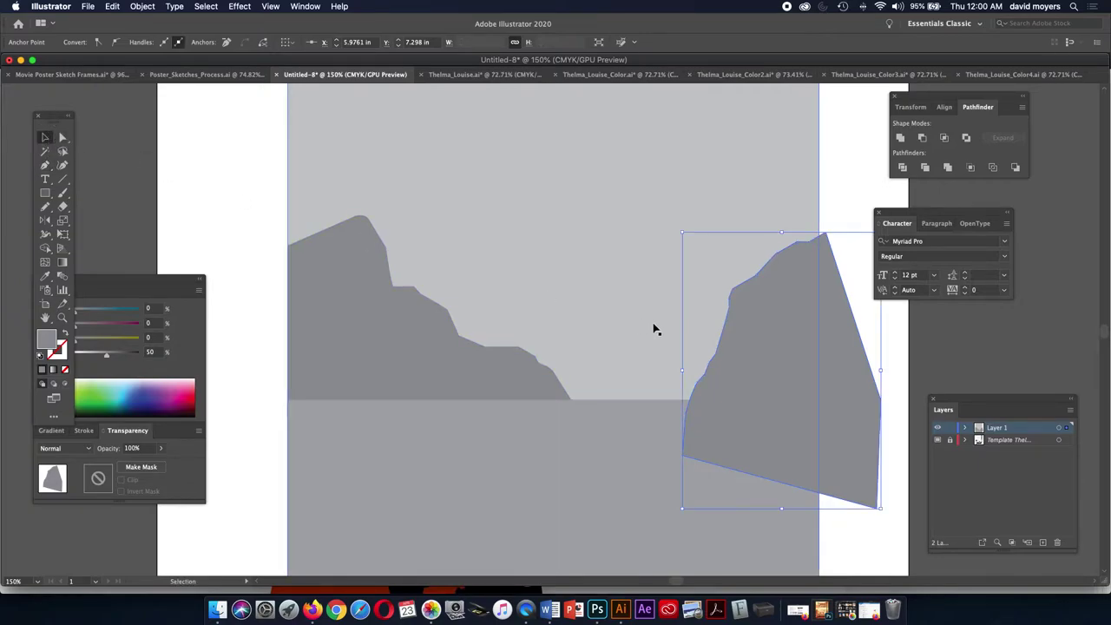
{"action": "left_click", "coordinate": [751, 347]}
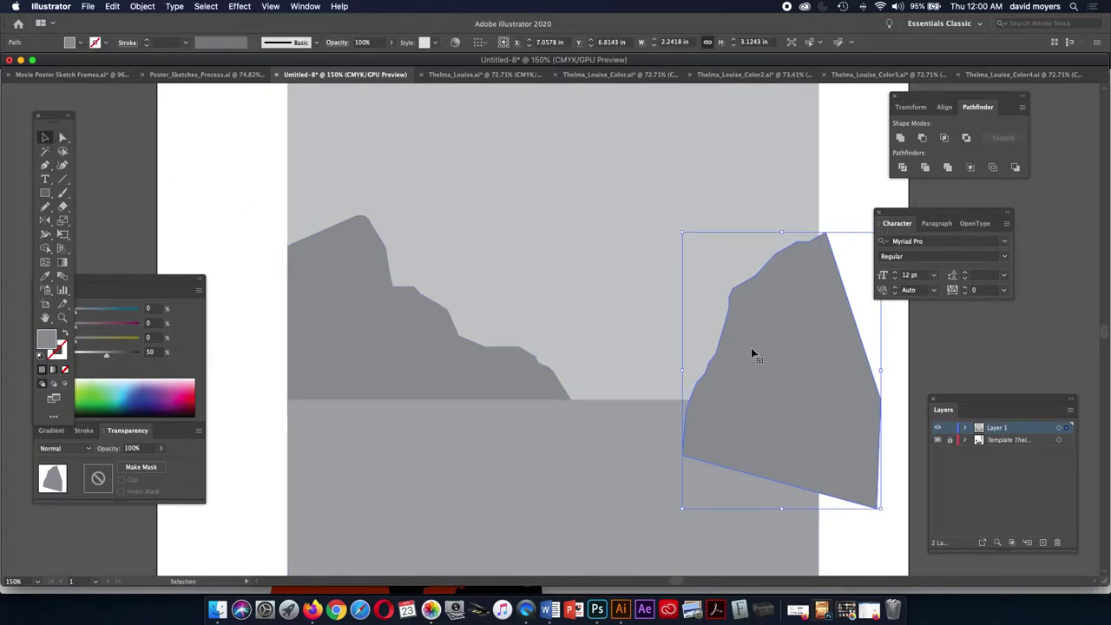
{"action": "left_click", "coordinate": [682, 343], "text": "shift"}
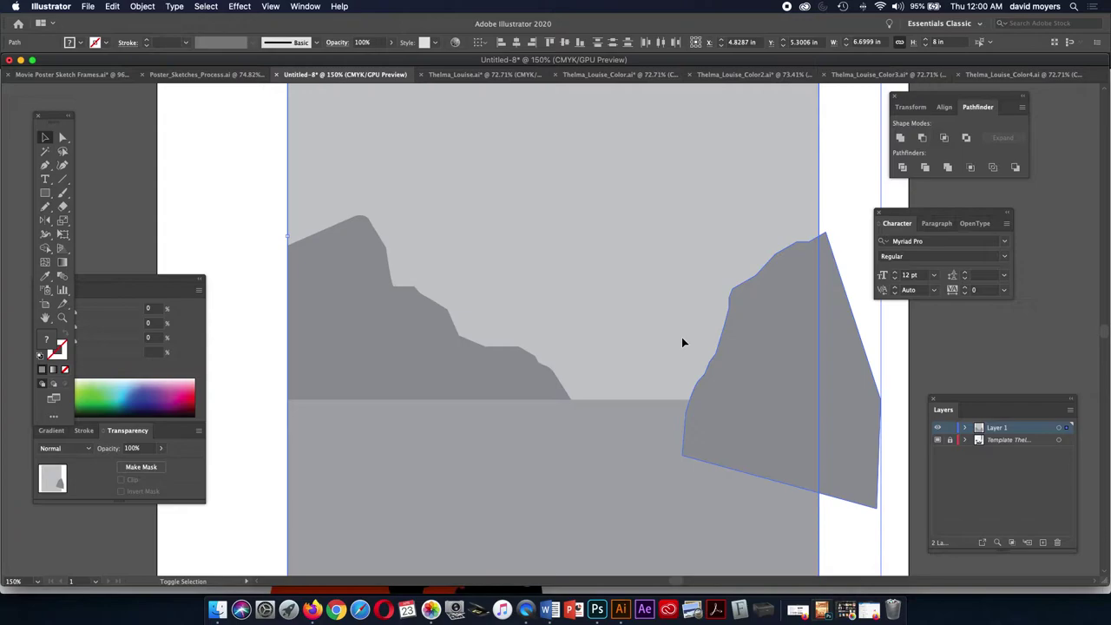
{"action": "key", "text": "shift+m"}
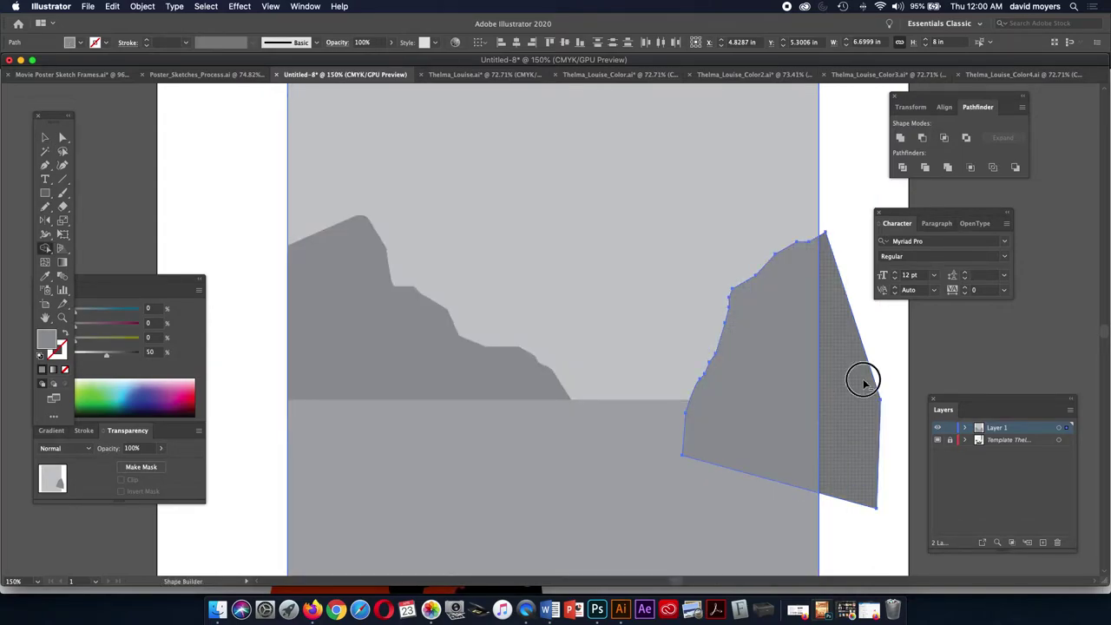
{"action": "left_click", "coordinate": [862, 378], "text": "alt"}
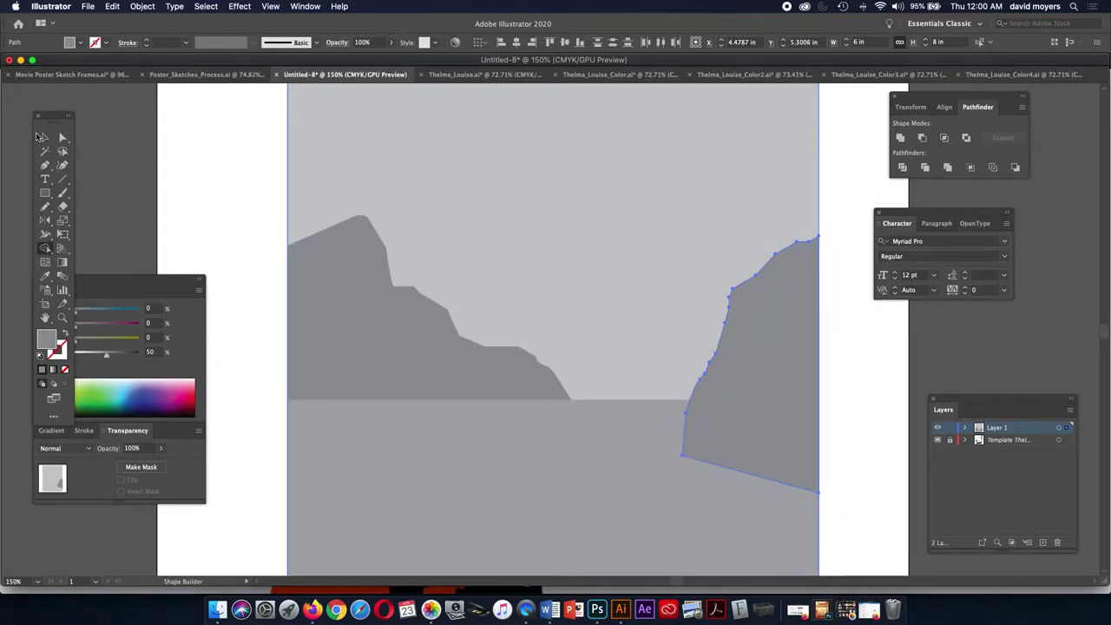
{"action": "left_click", "coordinate": [39, 137]}
{"action": "left_click", "coordinate": [352, 218]}
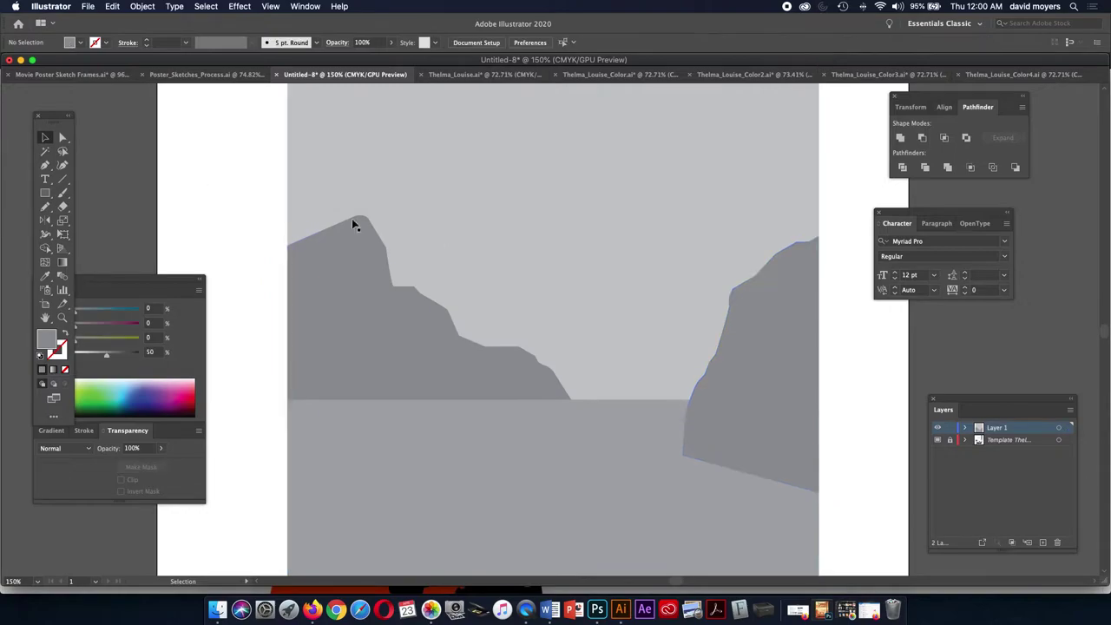
- Move the ground path above the right mountain's path in Layer 1's stacking order
{"action": "left_click", "coordinate": [756, 315]}
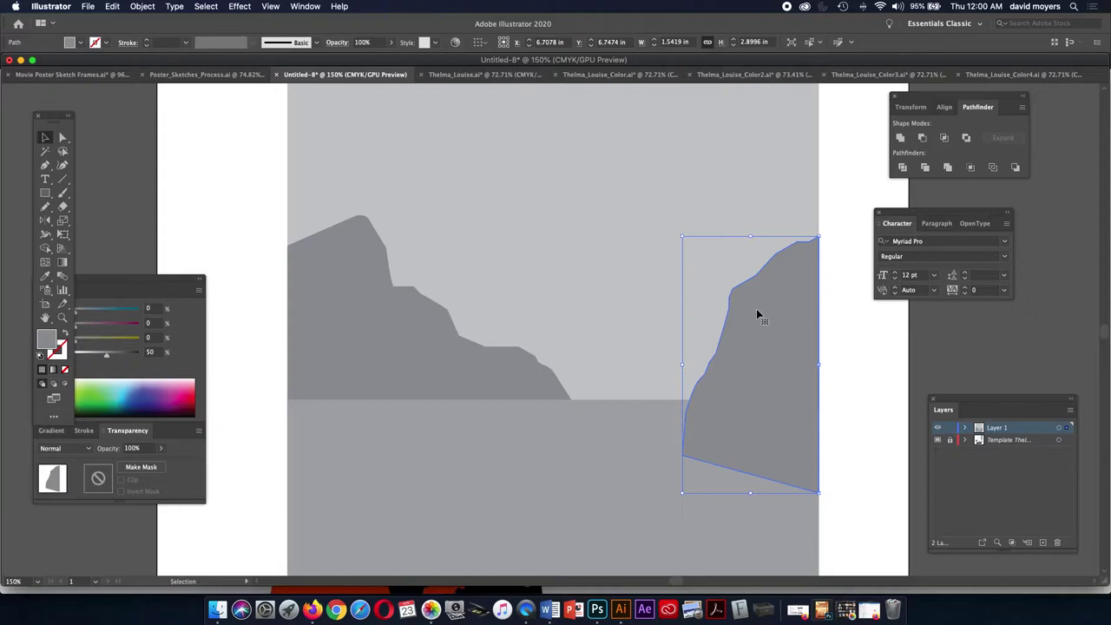
{"action": "left_click", "coordinate": [626, 426]}
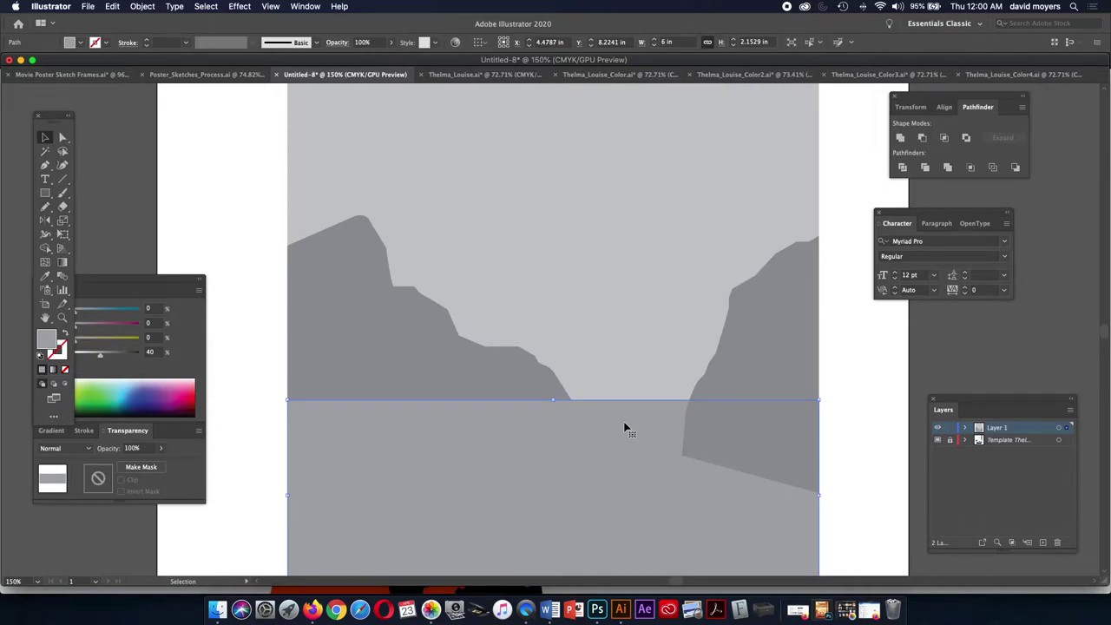
{"action": "left_click", "coordinate": [966, 427]}
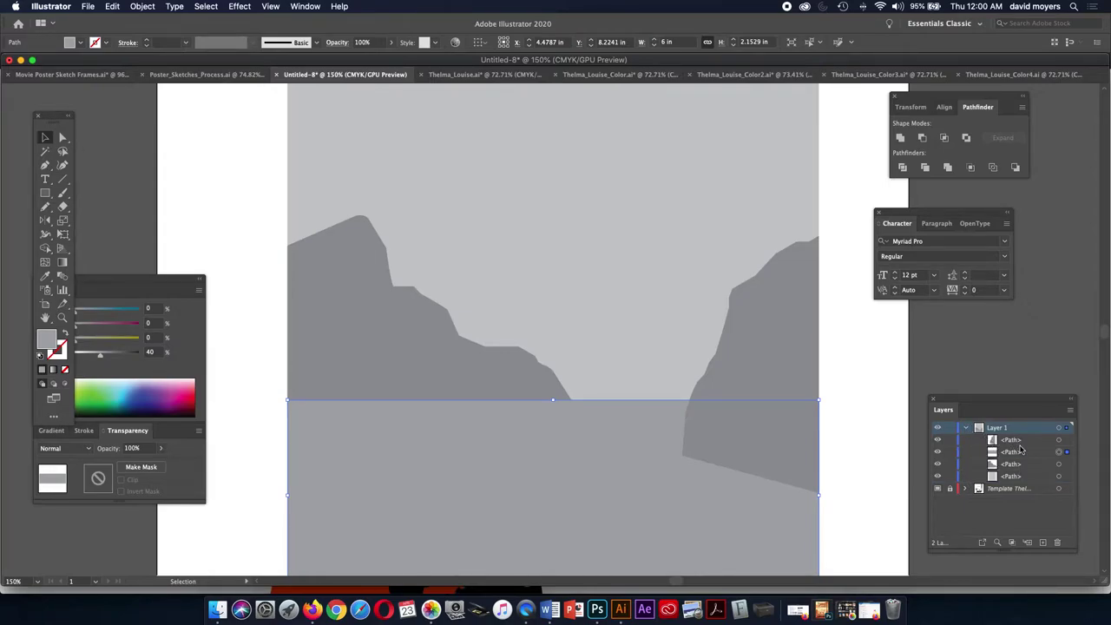
{"action": "mouse_move", "coordinate": [1031, 454]}
{"action": "left_mouse_down"}
{"action": "mouse_move", "coordinate": [1030, 426]}
{"action": "mouse_move", "coordinate": [1029, 438]}
{"action": "left_mouse_up"}
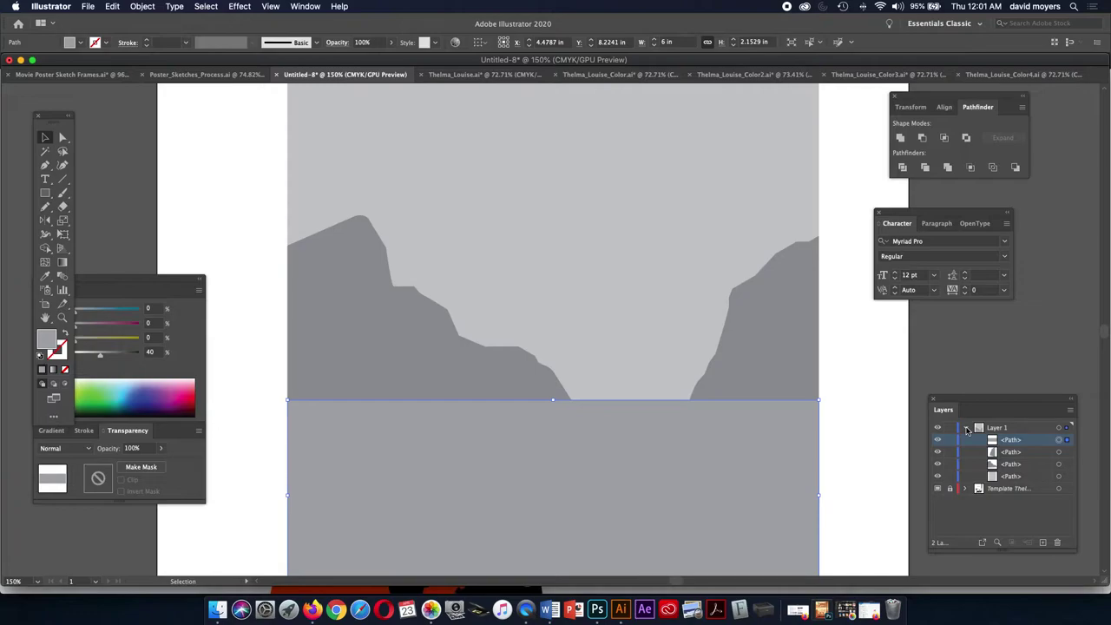
{"action": "left_click", "coordinate": [966, 428]}
{"action": "left_click", "coordinate": [853, 415]}
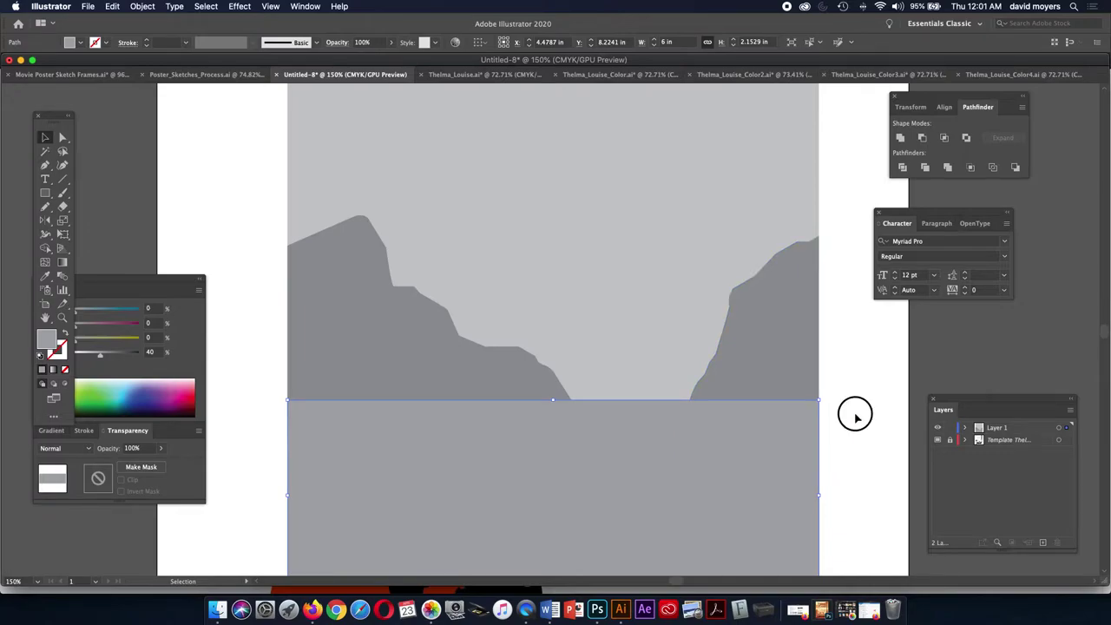
- Switch to outline view and trace the left mountain's inner shading edge with the Pen tool, from its peak down behind the car
{"action": "key", "text": "super+1"}
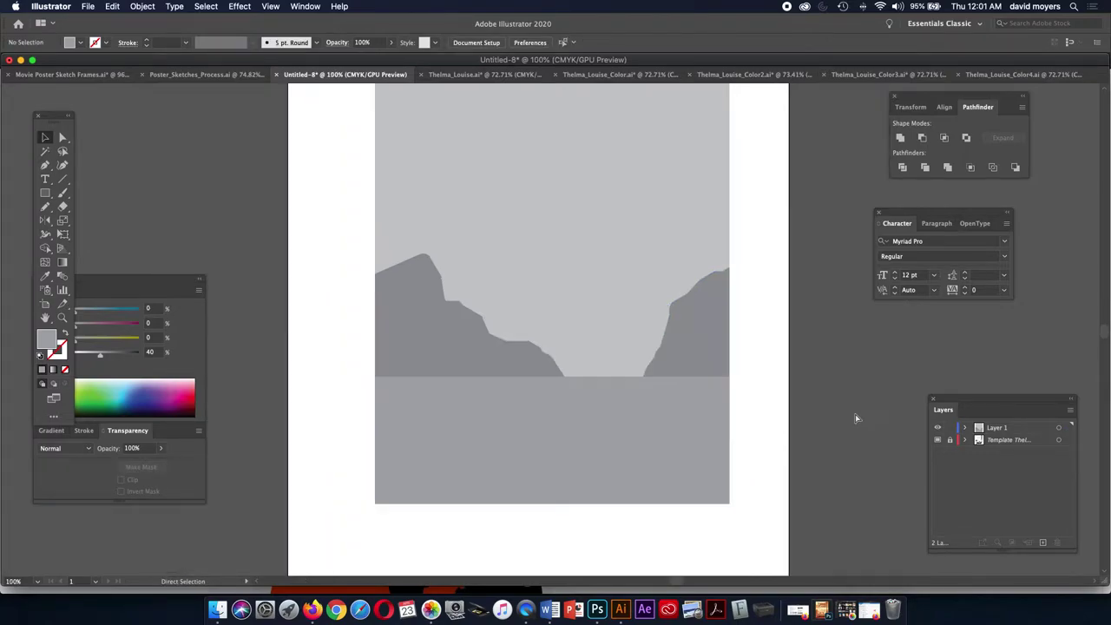
{"action": "key", "text": "a"}
{"action": "key", "text": "super+y"}
{"action": "key", "text": "z"}
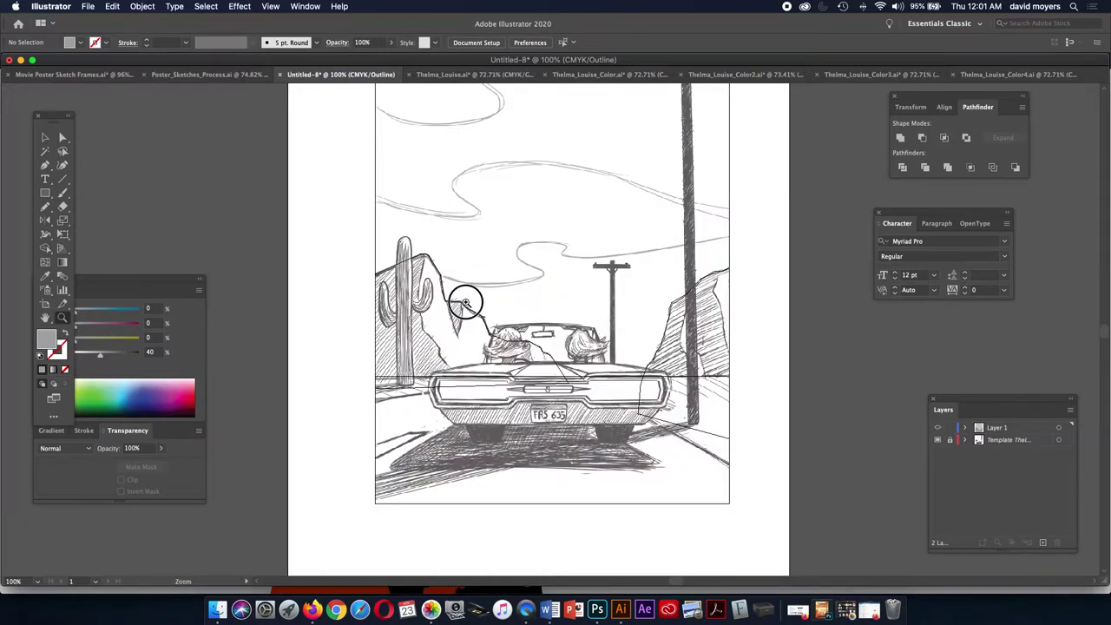
{"action": "left_click", "coordinate": [466, 303]}
{"action": "scroll", "coordinate": [574, 370], "scroll_direction": "right", "scroll_amount": 3}
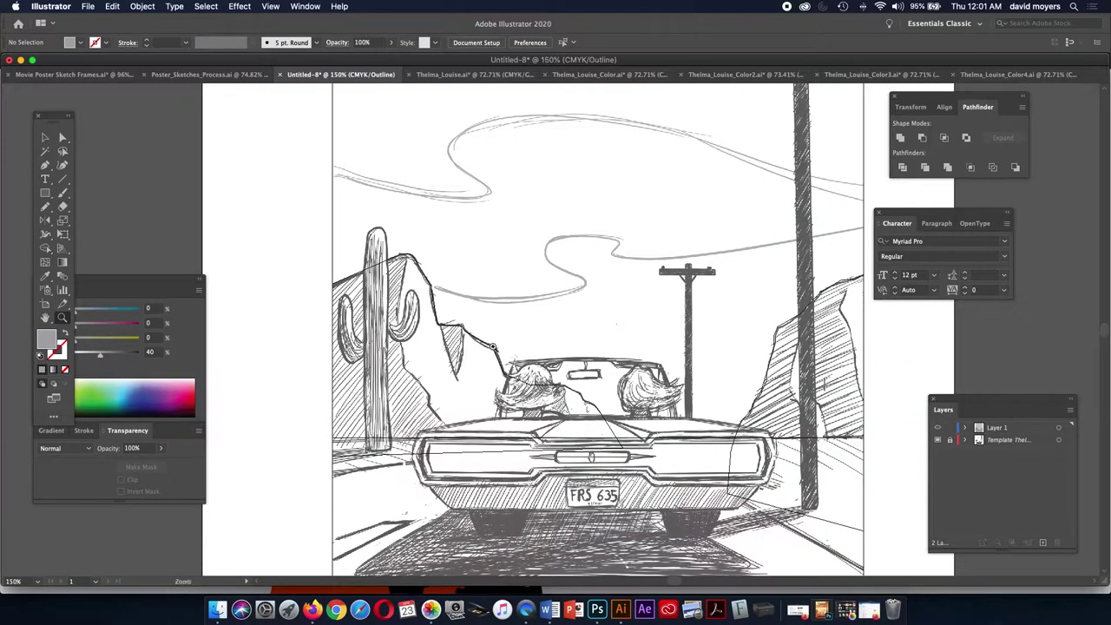
{"action": "key", "text": "p"}
{"action": "left_click", "coordinate": [411, 249]}
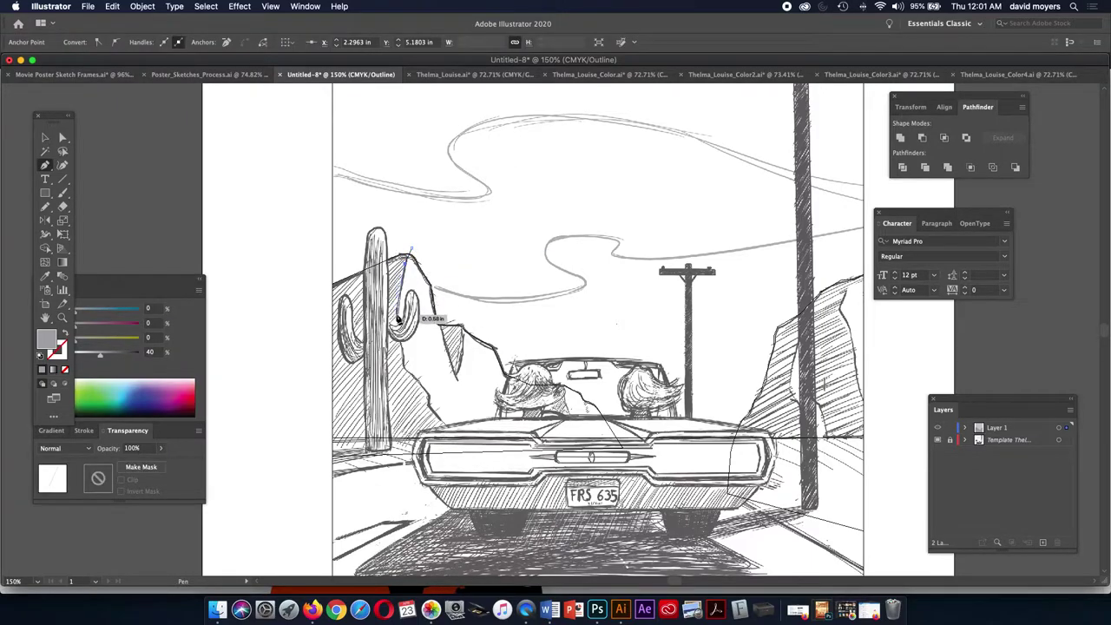
{"action": "left_click_drag", "start_coordinate": [396, 317], "coordinate": [401, 345]}
{"action": "left_click", "coordinate": [404, 367]}
{"action": "left_click_drag", "start_coordinate": [406, 371], "coordinate": [430, 392]}
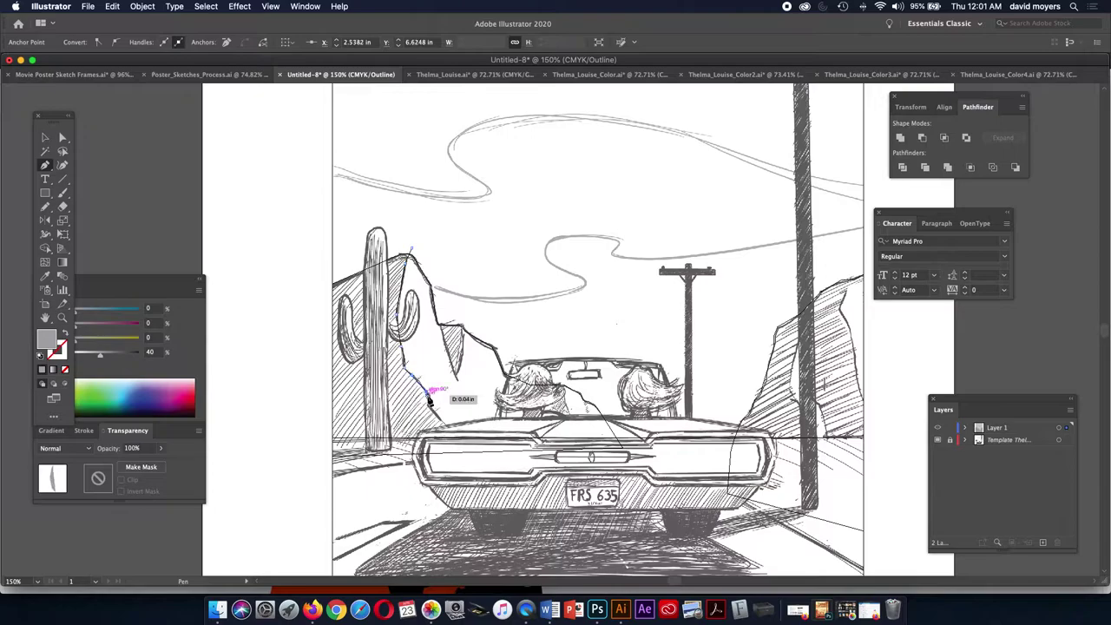
{"action": "left_click", "coordinate": [428, 394]}
{"action": "left_click_drag", "start_coordinate": [428, 410], "coordinate": [640, 458]}
- Continue the path up along the left mountain's lower right slope, tracing the two small shadow notches behind the car's windshield
{"action": "left_click_drag", "start_coordinate": [597, 392], "coordinate": [590, 422]}
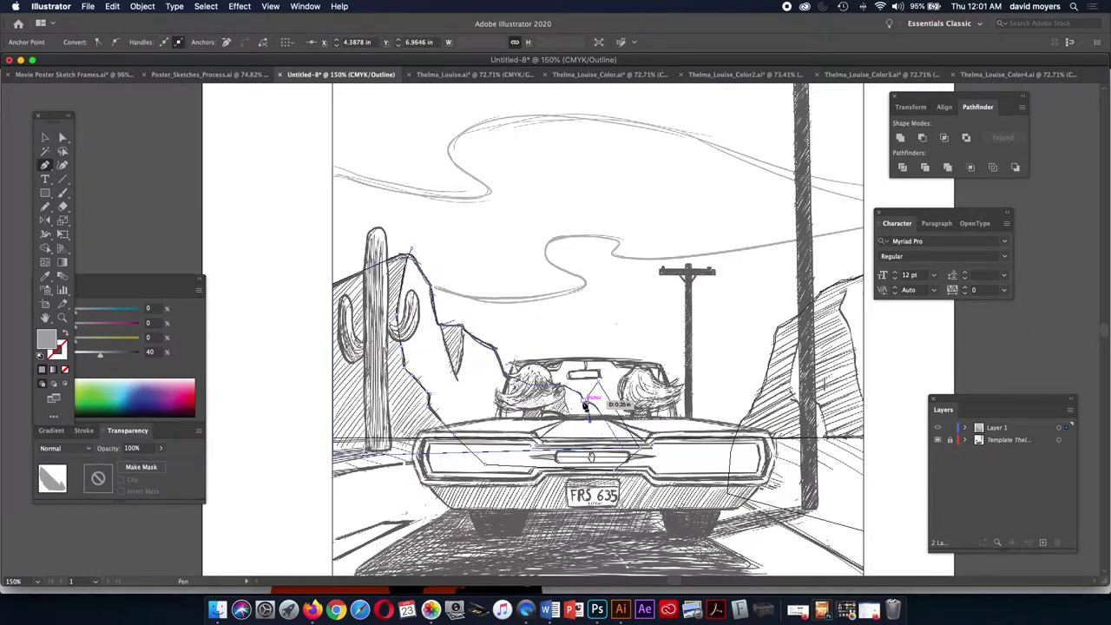
{"action": "left_click", "coordinate": [584, 402]}
{"action": "left_click", "coordinate": [575, 384]}
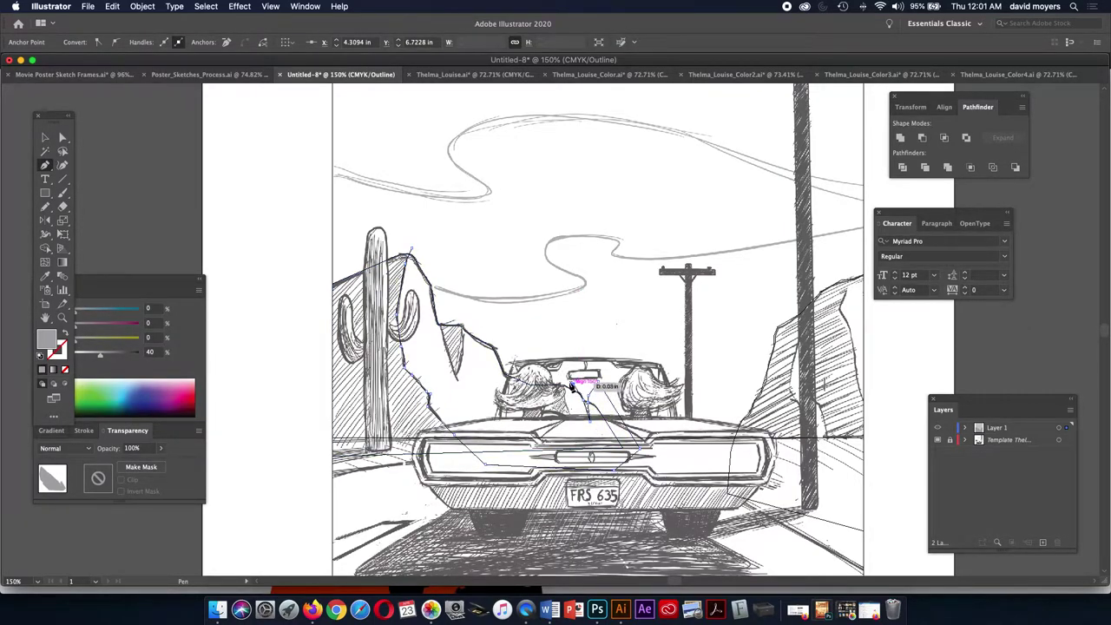
{"action": "left_click", "coordinate": [563, 385]}
{"action": "left_click", "coordinate": [563, 403]}
{"action": "left_click", "coordinate": [574, 423]}
{"action": "left_click", "coordinate": [546, 405]}
- Trace up the slope around the upper triangular shadow notch and close the path at the left mountain's peak
{"action": "left_click_drag", "start_coordinate": [500, 387], "coordinate": [508, 363]}
{"action": "left_click", "coordinate": [506, 354]}
{"action": "left_click", "coordinate": [470, 316]}
{"action": "left_click_drag", "start_coordinate": [463, 320], "coordinate": [441, 332]}
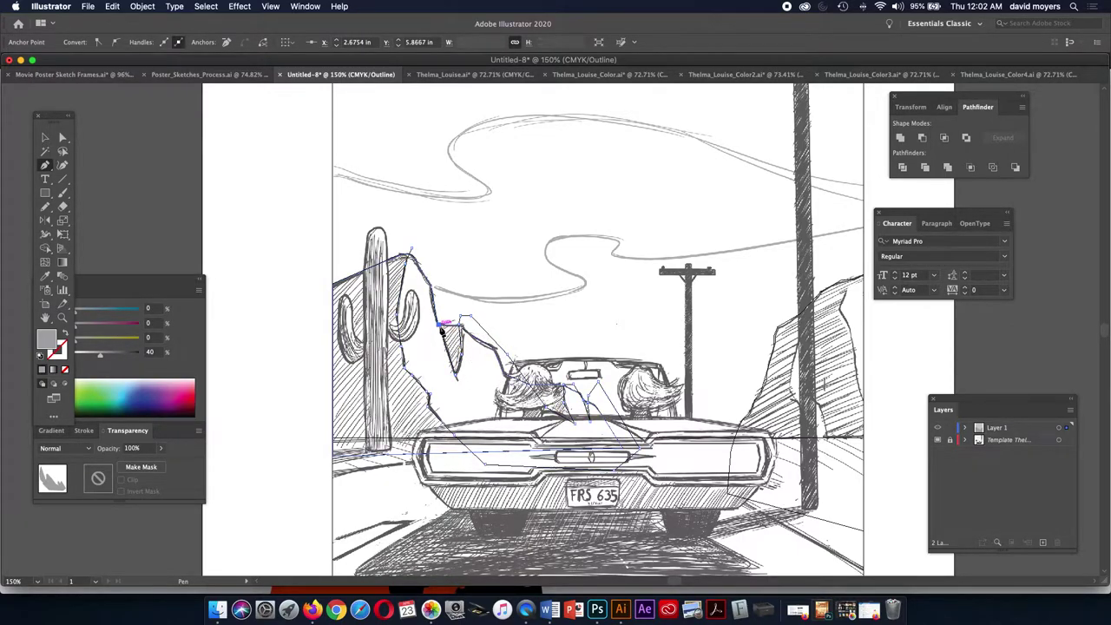
{"action": "left_click_drag", "start_coordinate": [441, 264], "coordinate": [415, 253]}
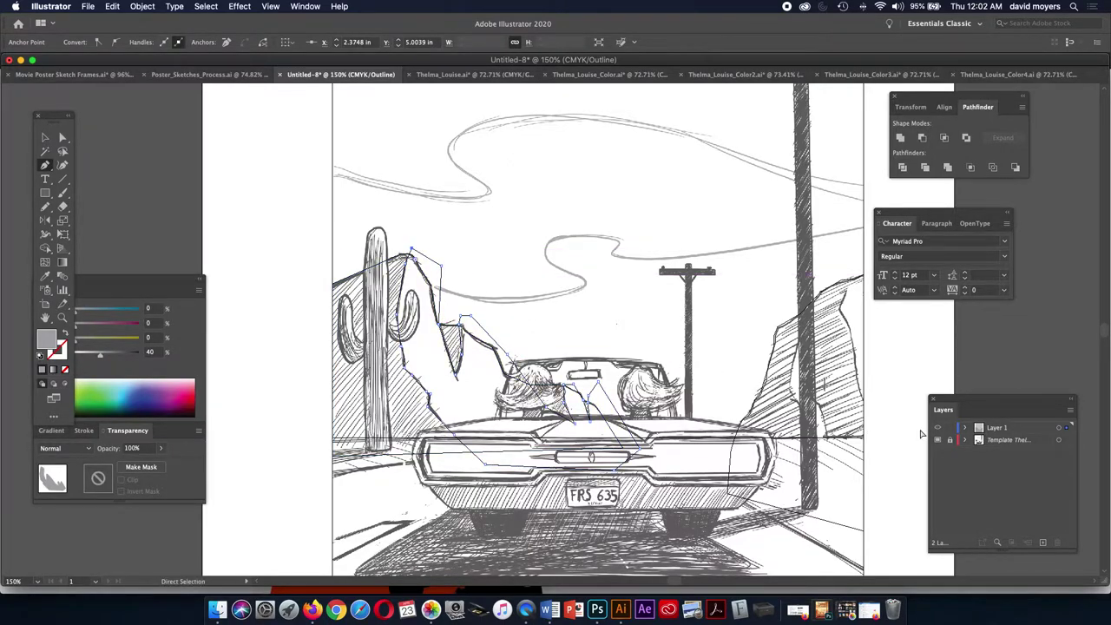
- Hide the template layer and pull the traced path's anchor point between the two lower notches up outside the mountain's outline
{"action": "left_click", "coordinate": [937, 439]}
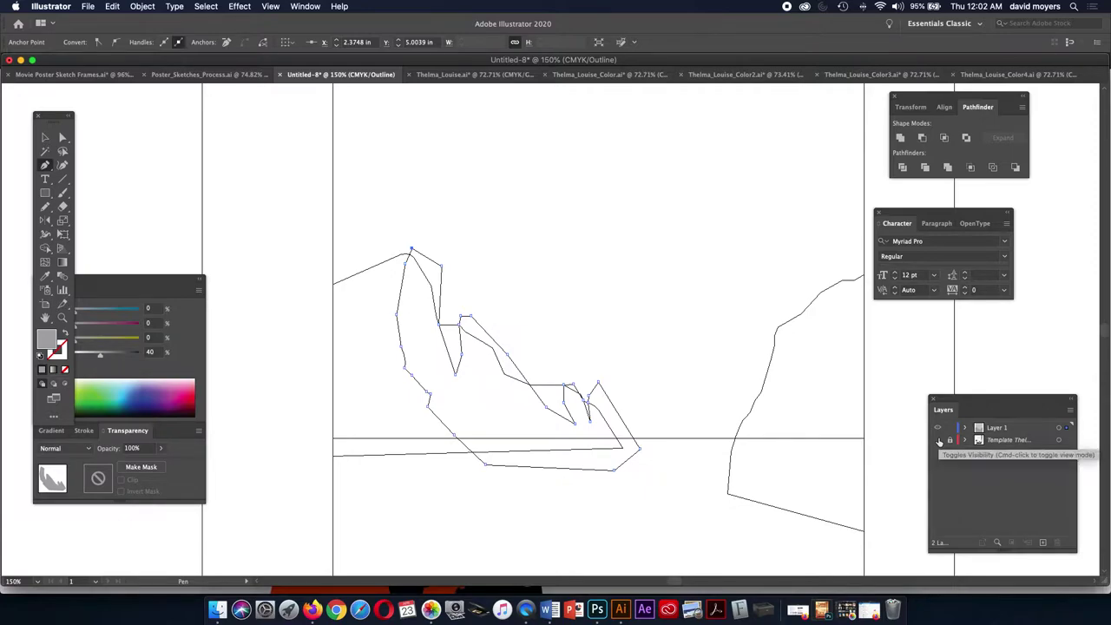
{"action": "key", "text": "z"}
{"action": "left_click", "coordinate": [614, 404]}
{"action": "left_click", "coordinate": [536, 334]}
{"action": "left_click", "coordinate": [536, 333]}
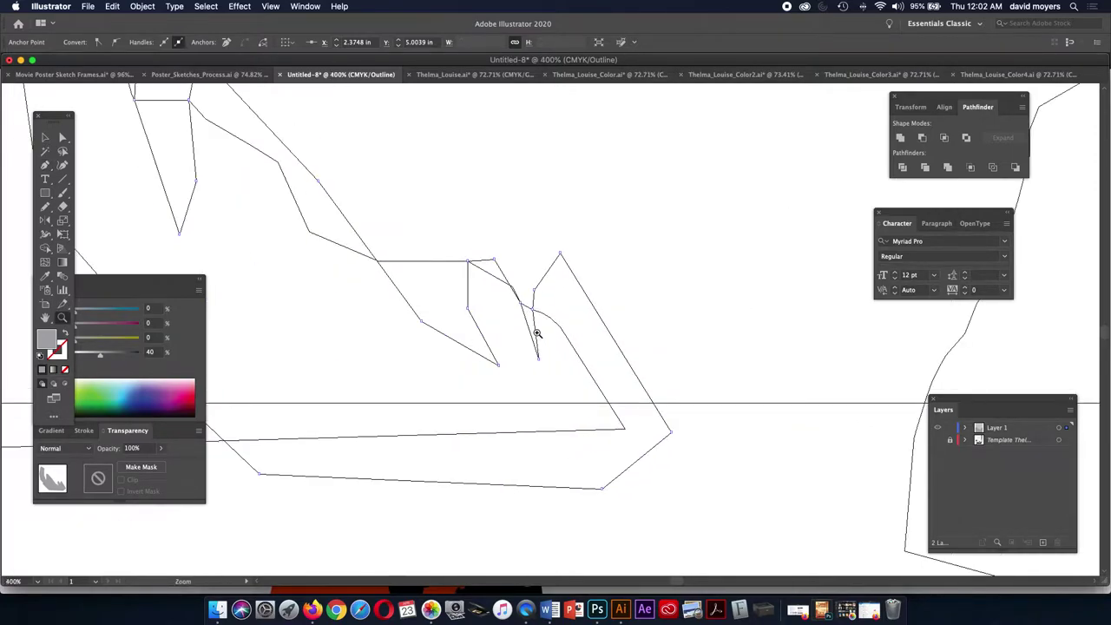
{"action": "key", "text": "a"}
{"action": "left_click_drag", "start_coordinate": [494, 258], "coordinate": [510, 236]}
{"action": "key", "text": "v"}
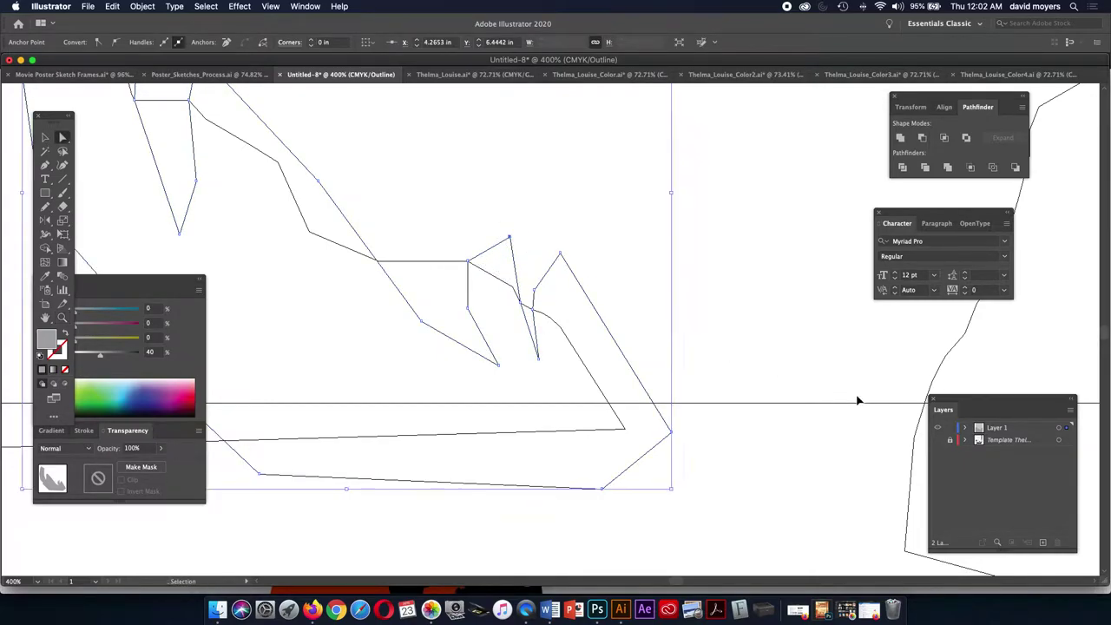
- Show the template layer again, return to preview display and fit the whole artboard in the window
{"action": "left_click", "coordinate": [936, 440]}
{"action": "left_click", "coordinate": [936, 440]}
{"action": "key", "text": "v"}
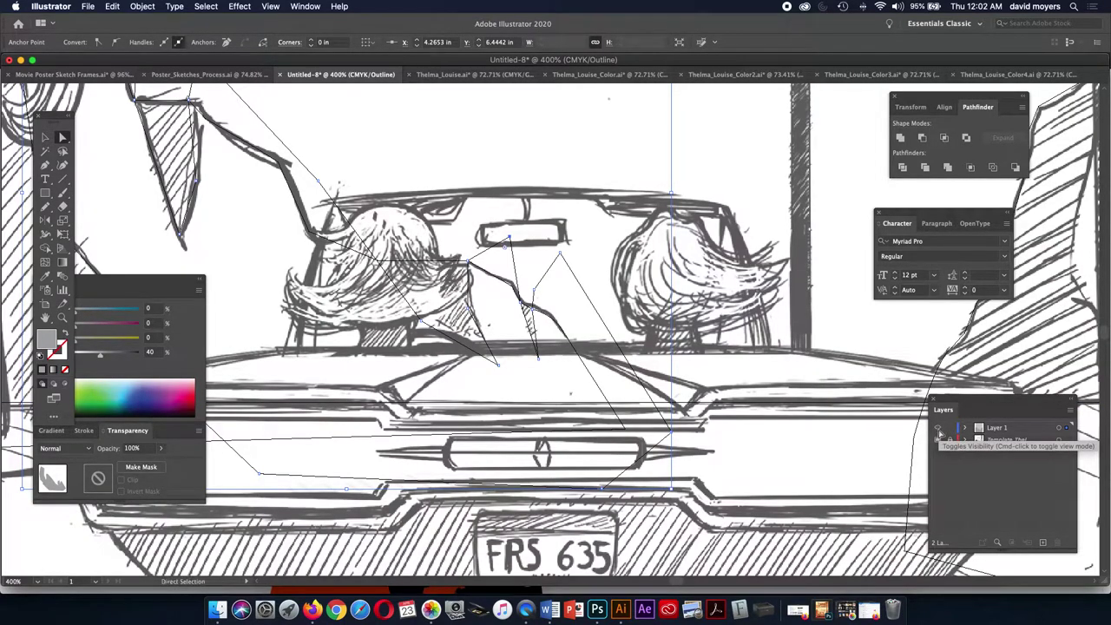
{"action": "key", "text": "super+y"}
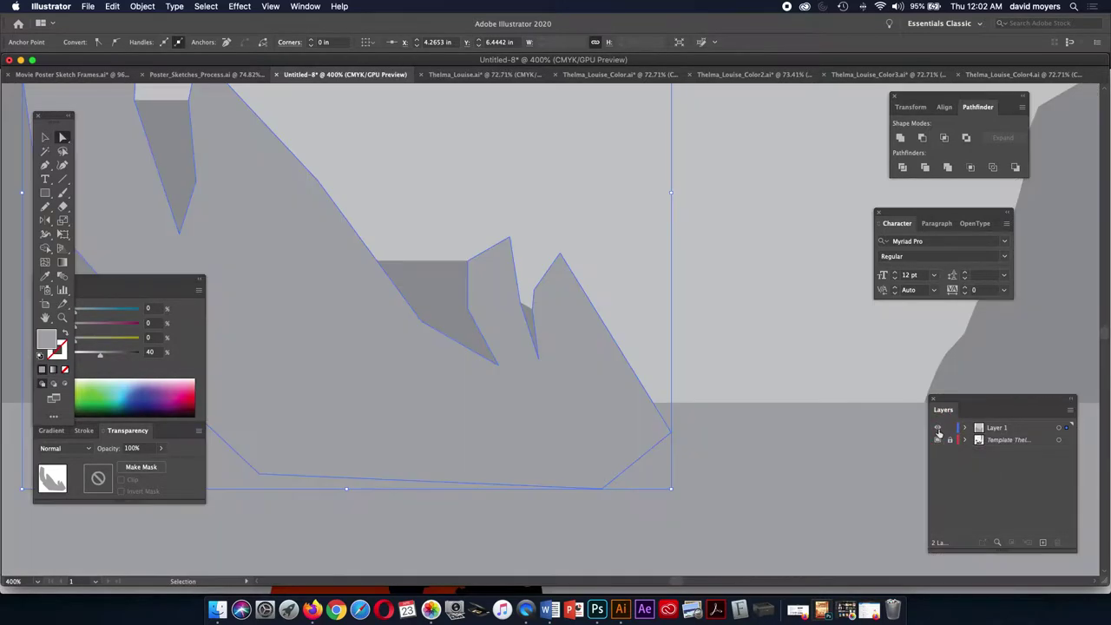
{"action": "key", "text": "super+0"}
{"action": "key", "text": "a"}
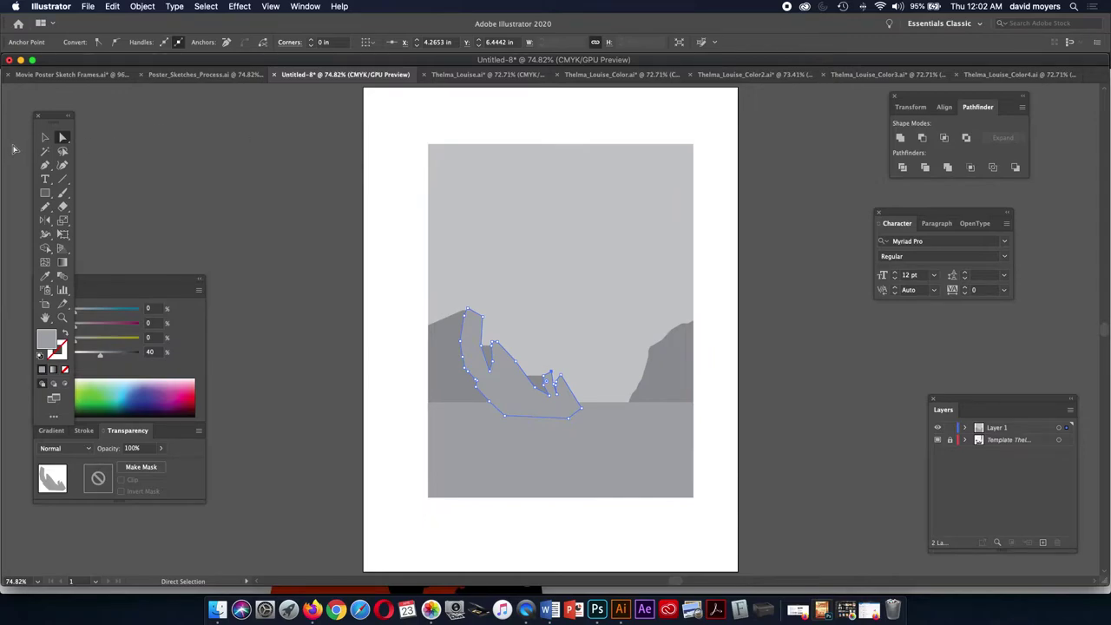
- Darken the left and right mountains together to a 60% black fill, and deselect them
{"action": "left_click", "coordinate": [46, 137]}
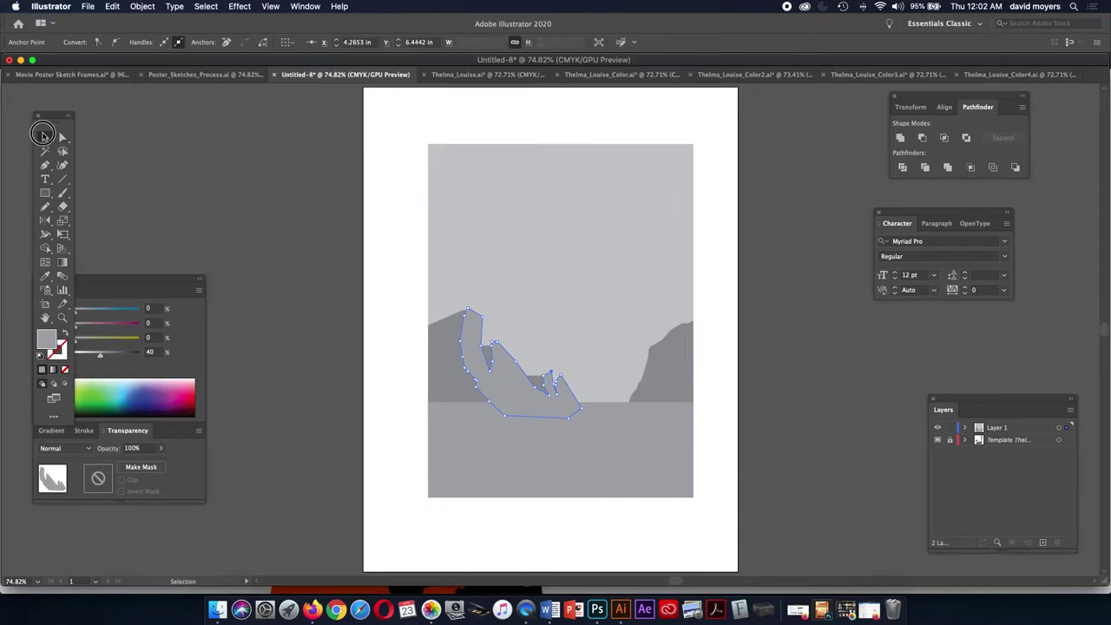
{"action": "left_click", "coordinate": [528, 402]}
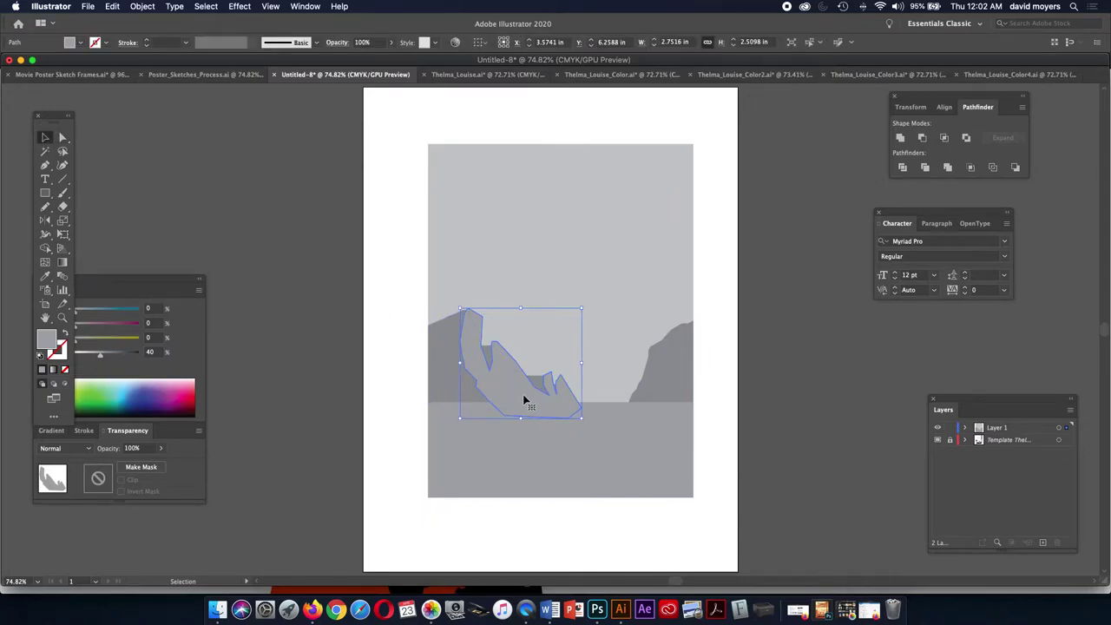
{"action": "left_click_drag", "start_coordinate": [524, 400], "coordinate": [437, 381]}
{"action": "left_click", "coordinate": [662, 380], "text": "shift"}
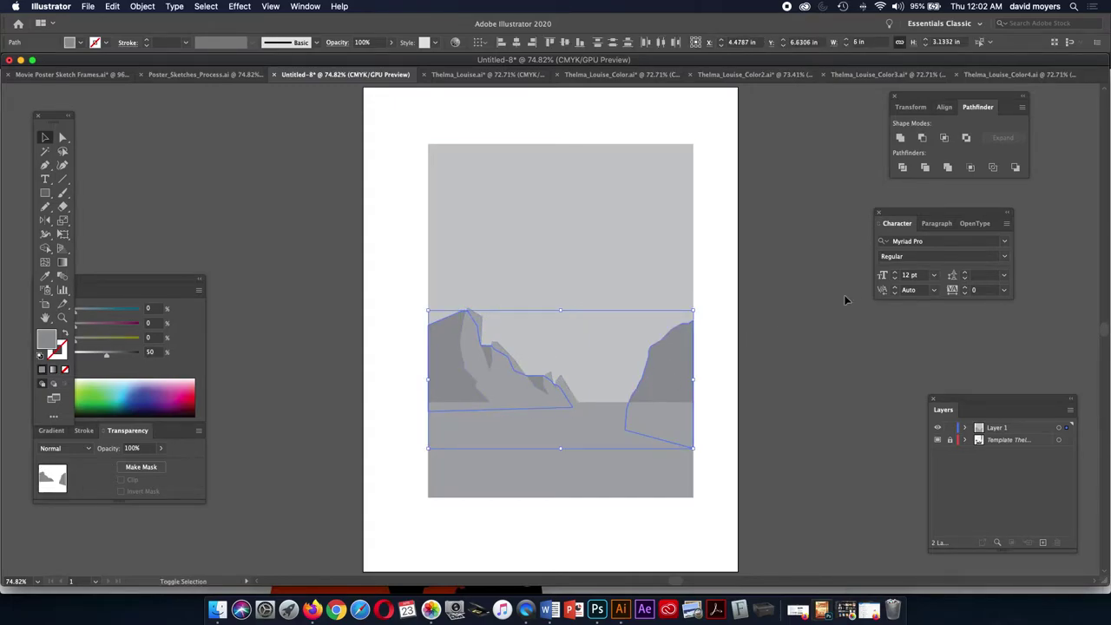
{"action": "left_click_drag", "start_coordinate": [139, 285], "coordinate": [200, 287]}
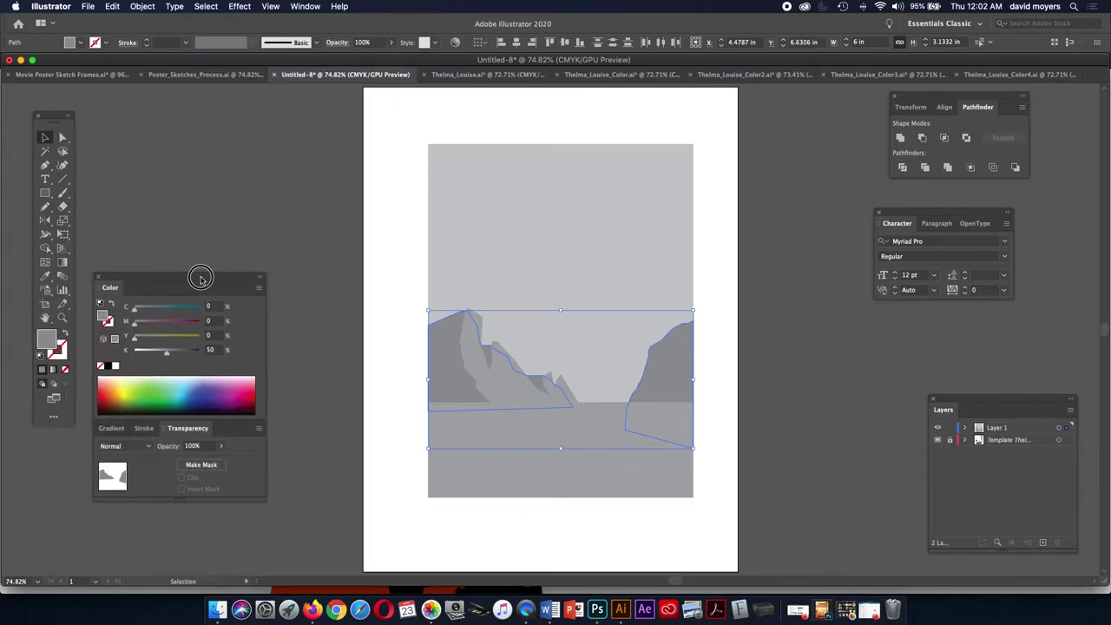
{"action": "left_click", "coordinate": [175, 355]}
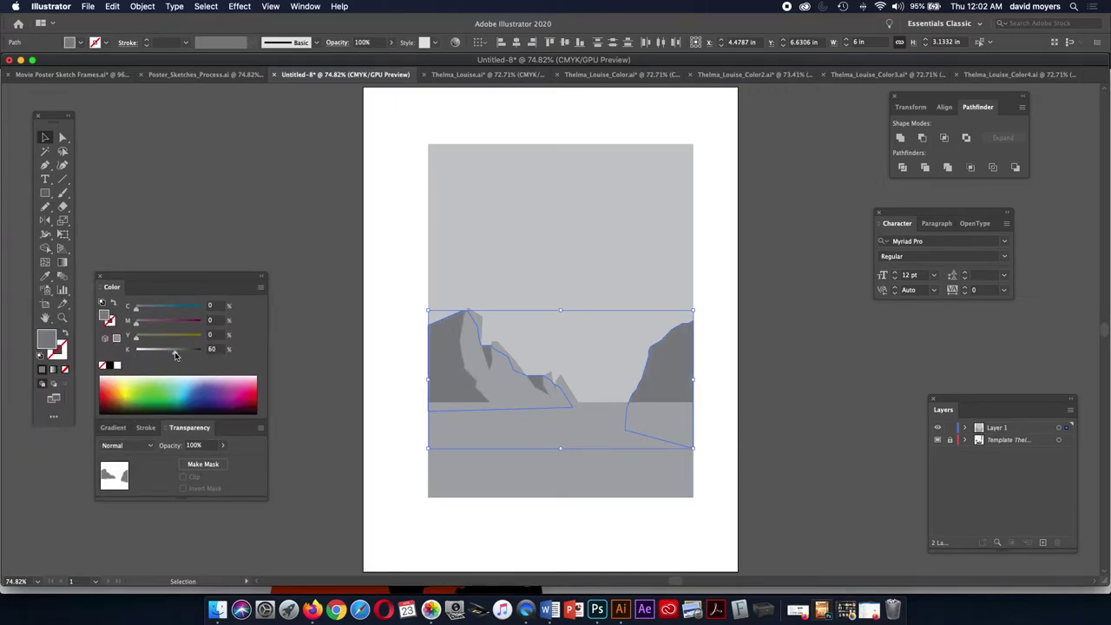
{"action": "left_click", "coordinate": [308, 209]}
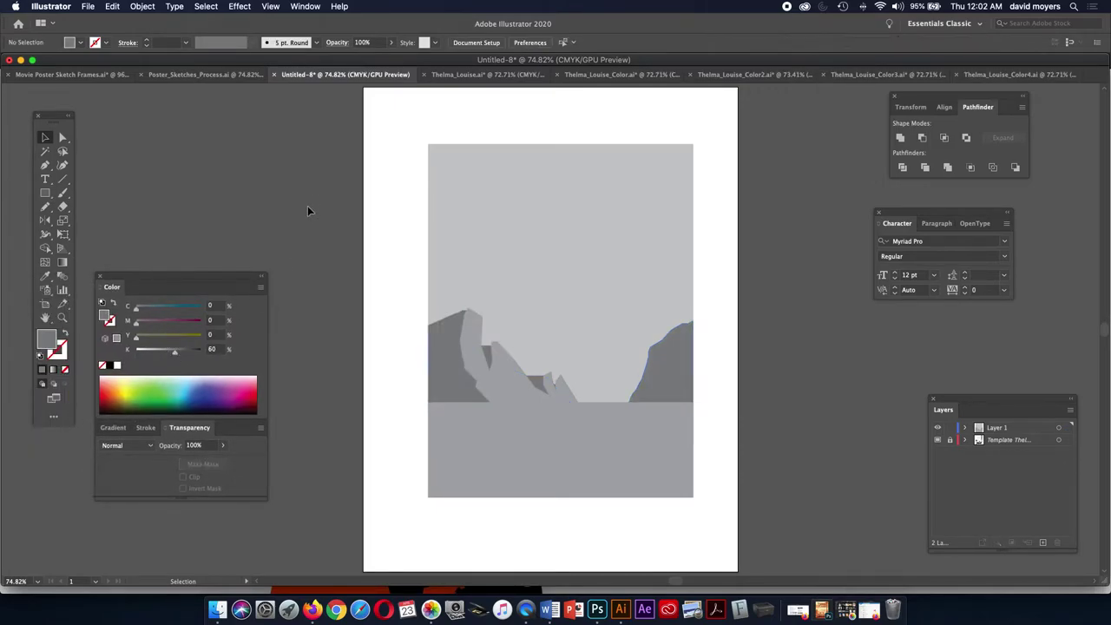
- Trim the parts of the lit face that stick out past the left mountain's outline, using the Shape Builder
{"action": "left_click", "coordinate": [498, 370]}
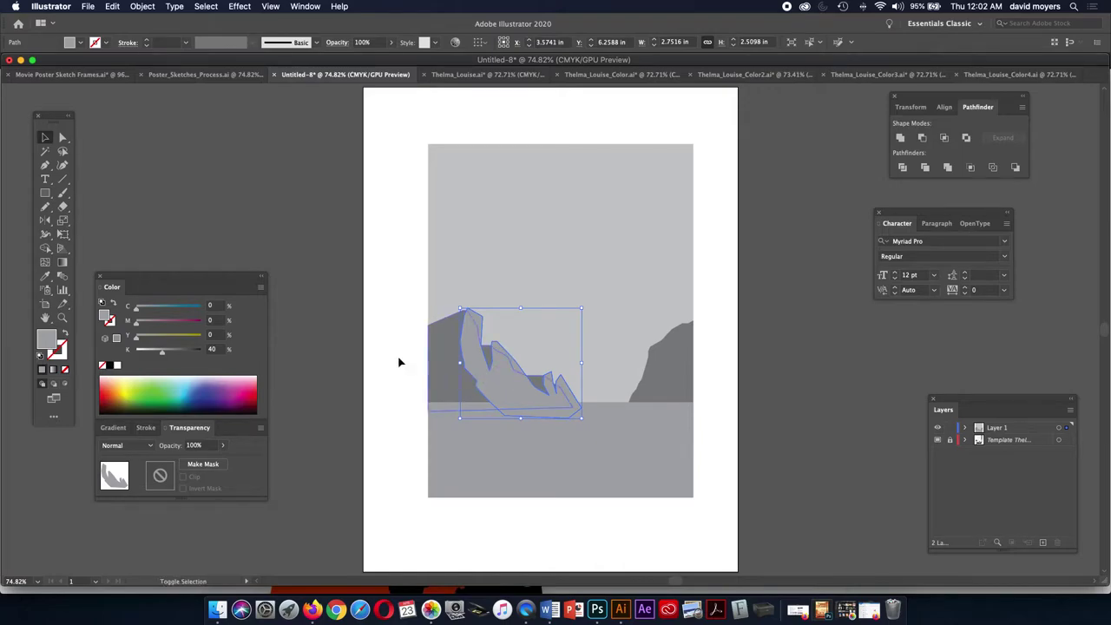
{"action": "left_click", "coordinate": [349, 338]}
{"action": "left_click", "coordinate": [522, 385]}
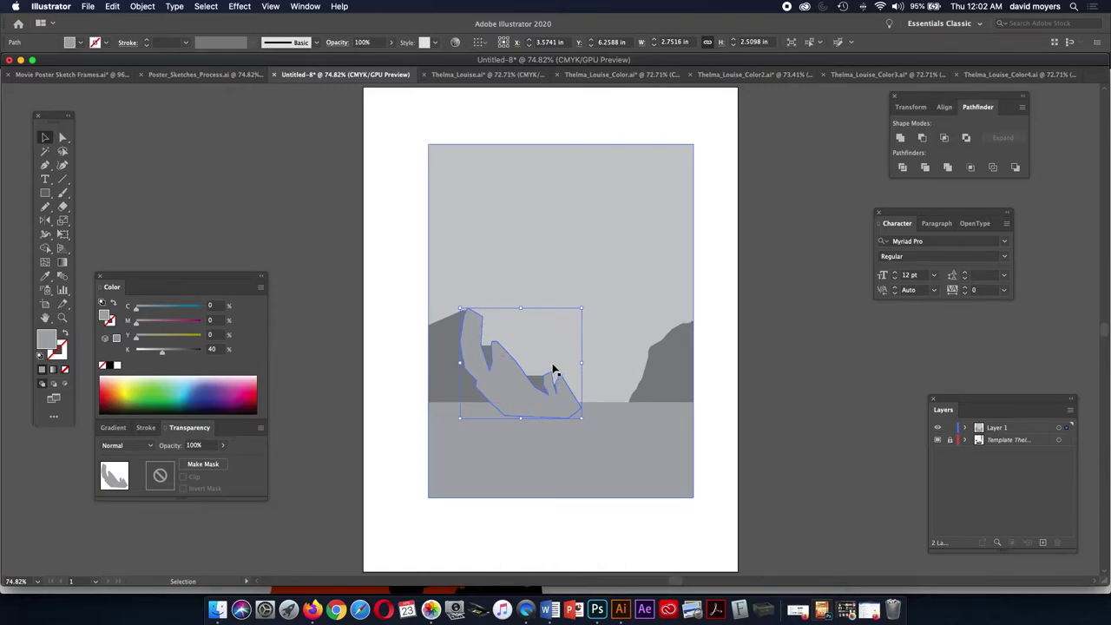
{"action": "left_click", "coordinate": [442, 374], "text": "shift"}
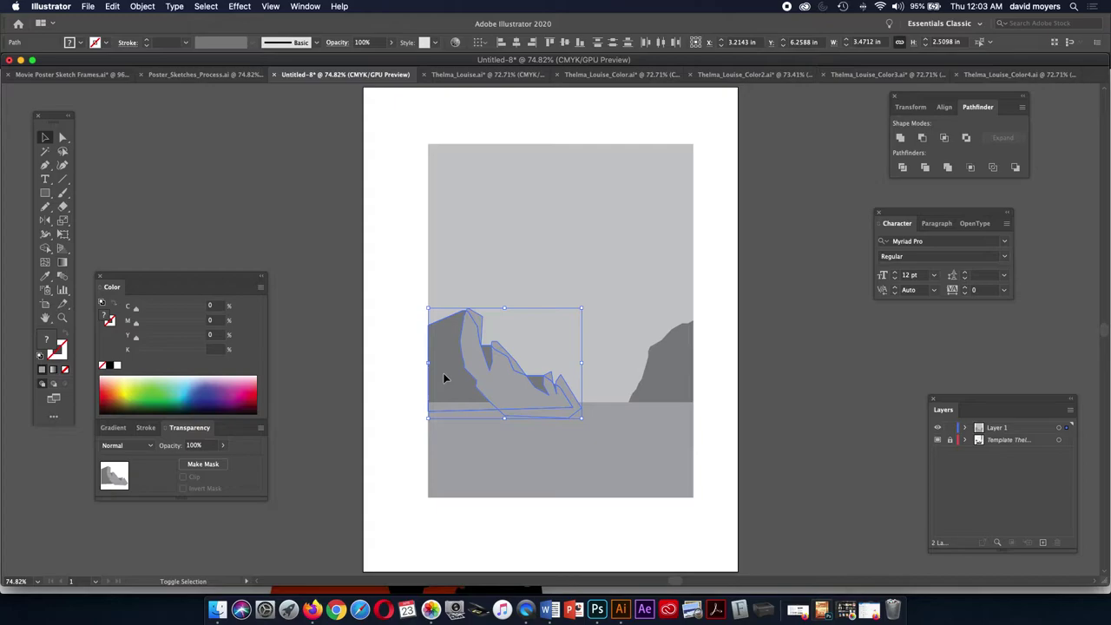
{"action": "key", "text": "shift+m"}
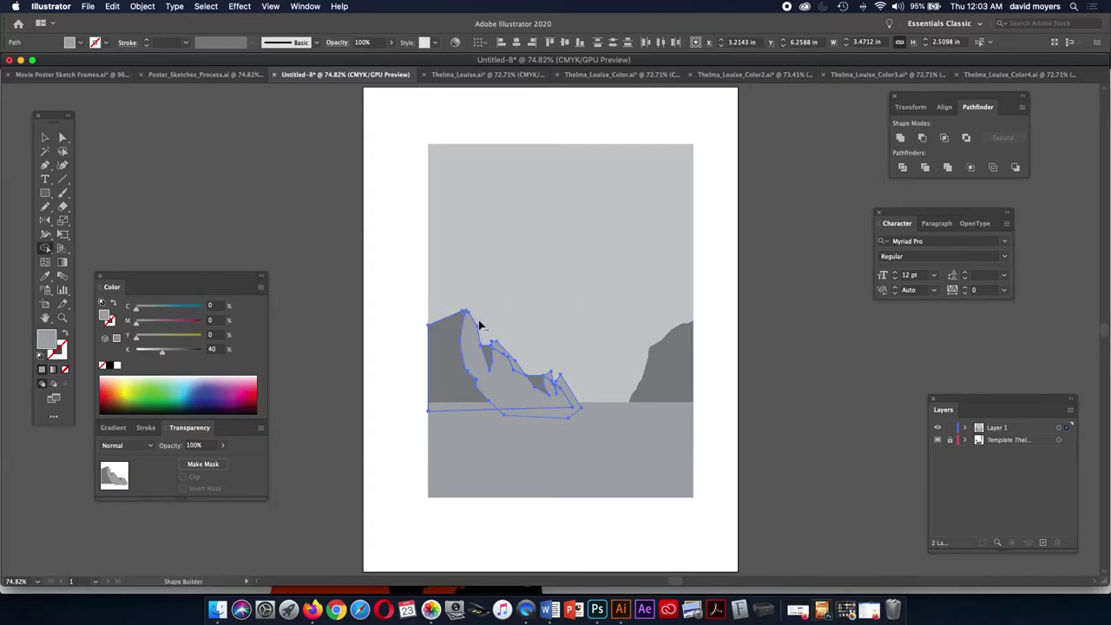
{"action": "left_click_drag", "start_coordinate": [497, 346], "coordinate": [561, 385]}
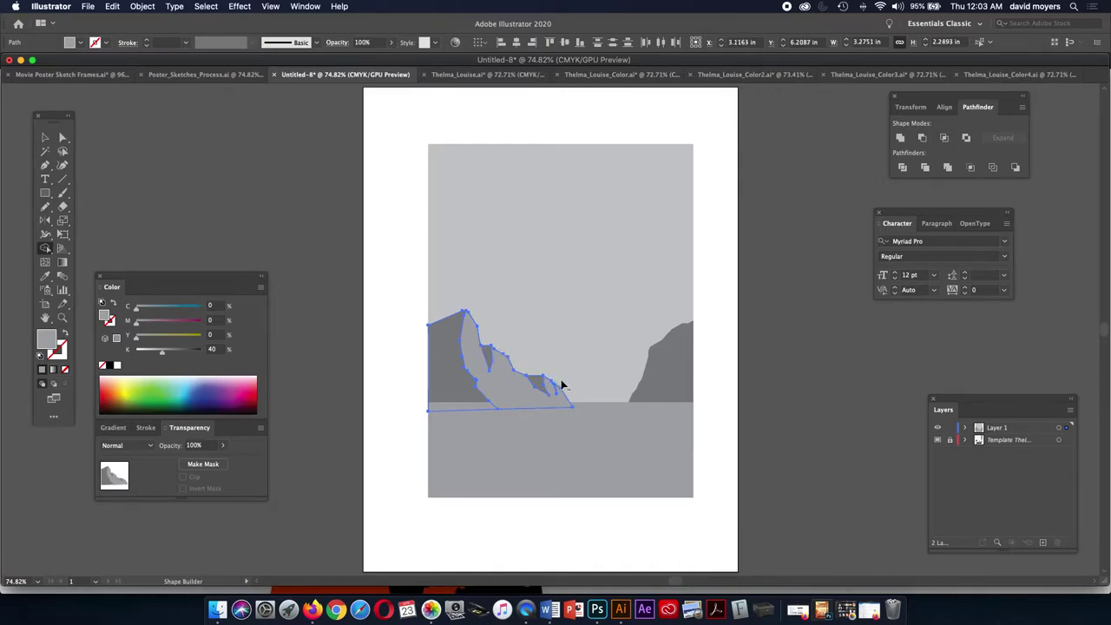
- Lighten the left mountain's trimmed lit face to a 29% black fill, and deselect it
{"action": "key", "text": "z"}
{"action": "left_click", "coordinate": [564, 371]}
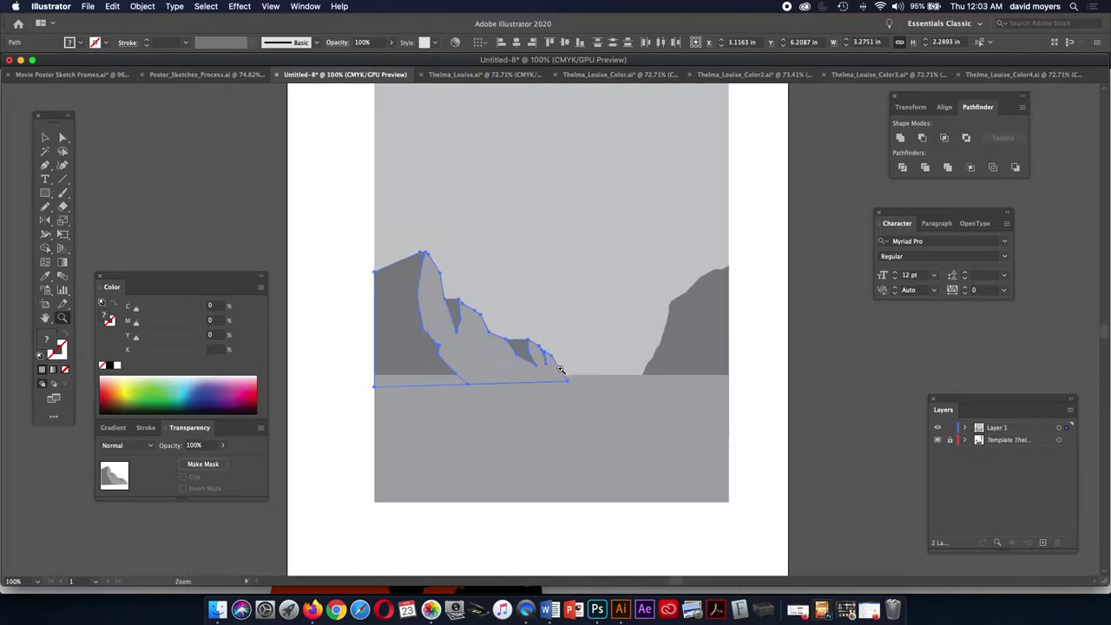
{"action": "key", "text": "v"}
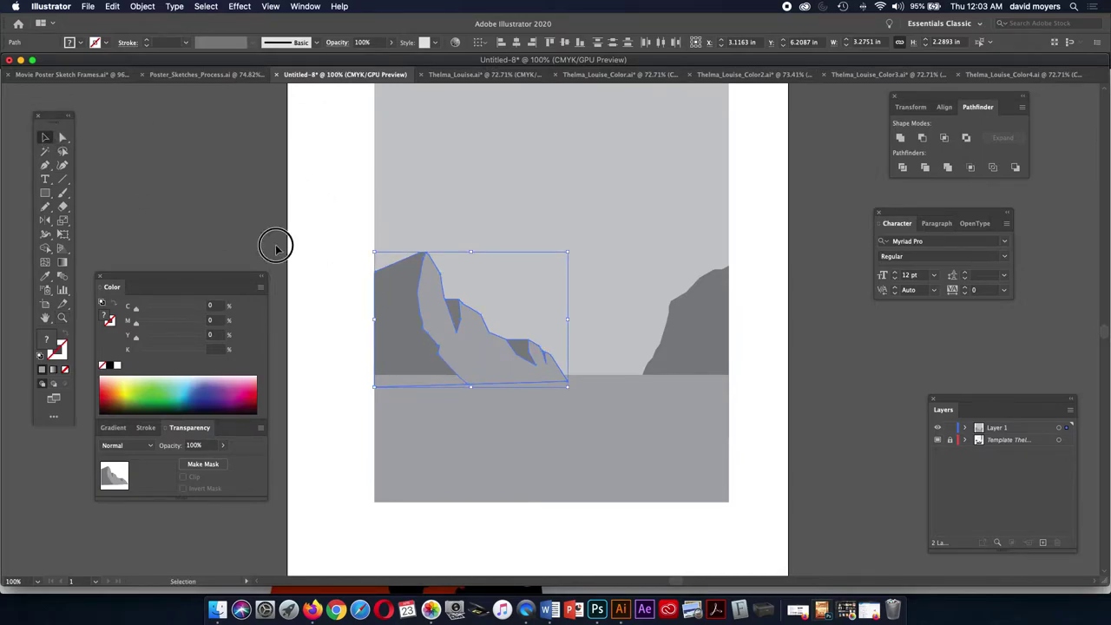
{"action": "left_click", "coordinate": [278, 242]}
{"action": "left_click", "coordinate": [432, 306]}
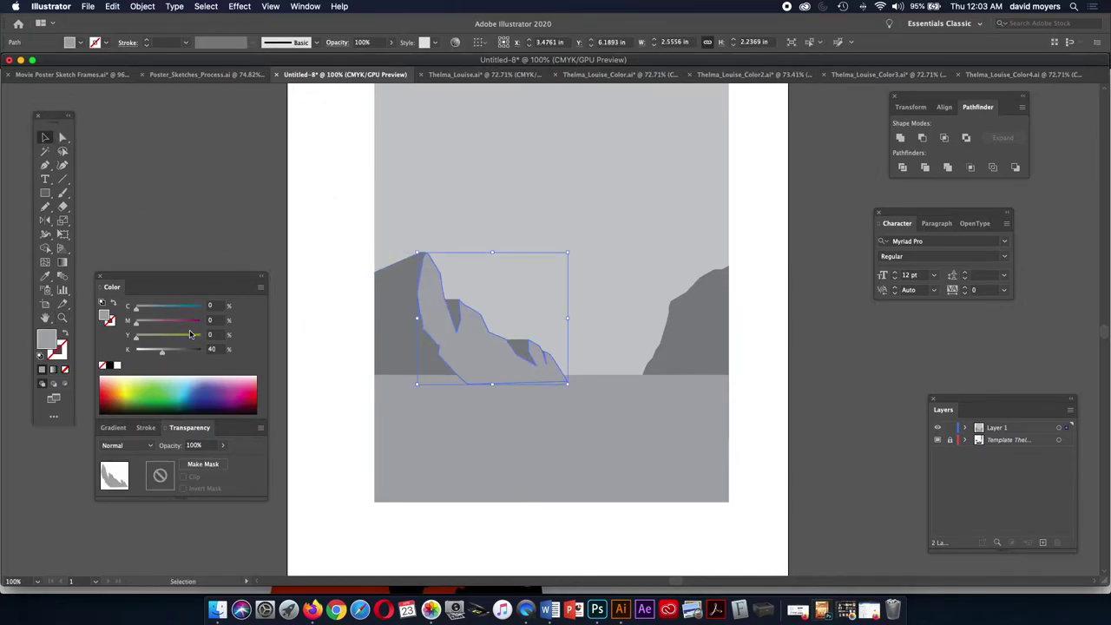
{"action": "left_click_drag", "start_coordinate": [159, 352], "coordinate": [154, 352]}
{"action": "left_click", "coordinate": [182, 183]}
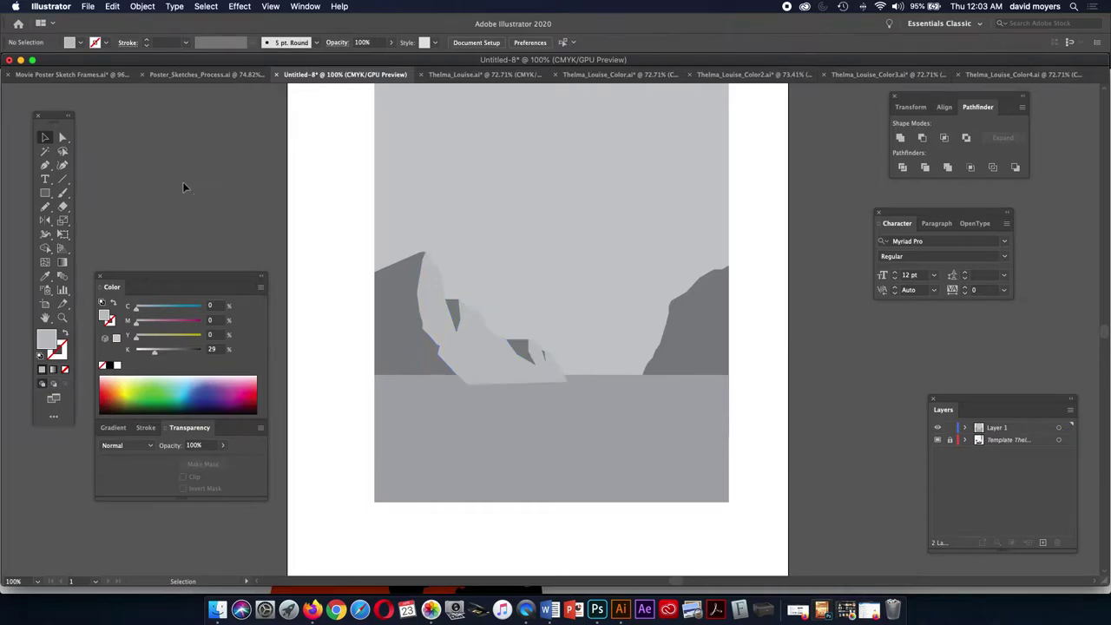
- Bring the ground rectangle to the front so it covers the lower ends of the mountain shapes, and deselect it
{"action": "left_click", "coordinate": [568, 459]}
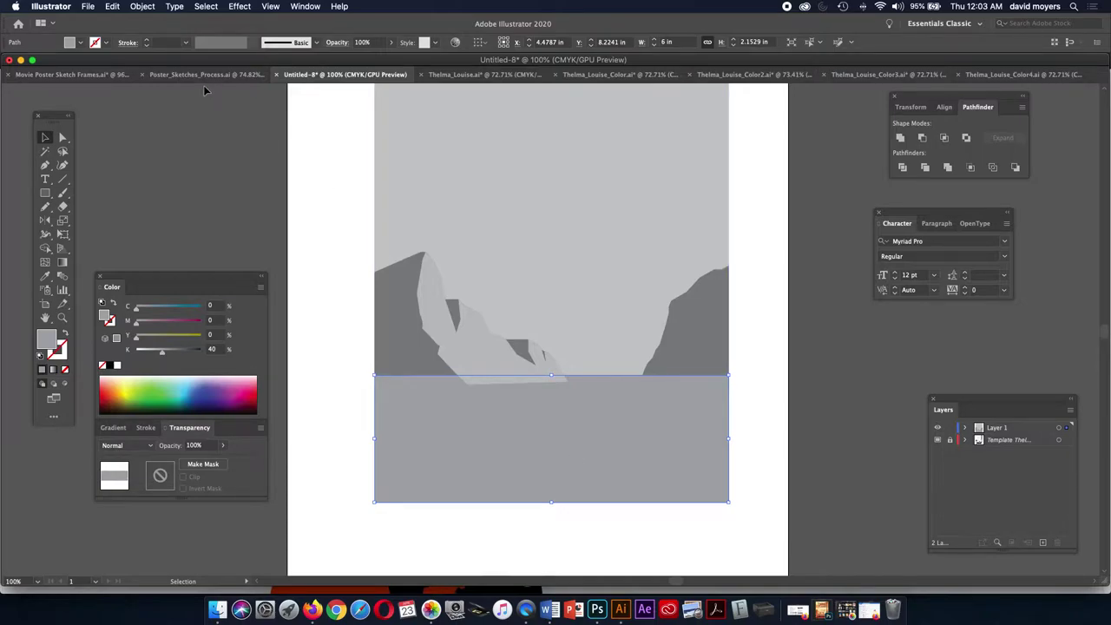
{"action": "left_click", "coordinate": [143, 7]}
{"action": "mouse_move", "coordinate": [149, 33]}
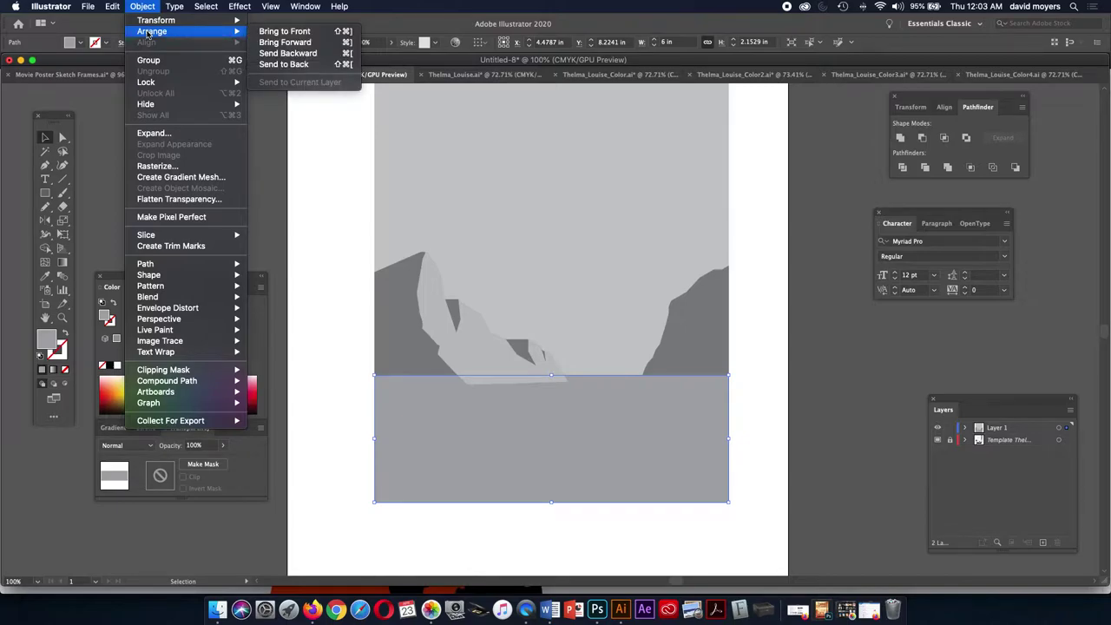
{"action": "left_click", "coordinate": [279, 66]}
{"action": "key", "text": "a"}
{"action": "key", "text": "super+z"}
{"action": "key", "text": "super"}
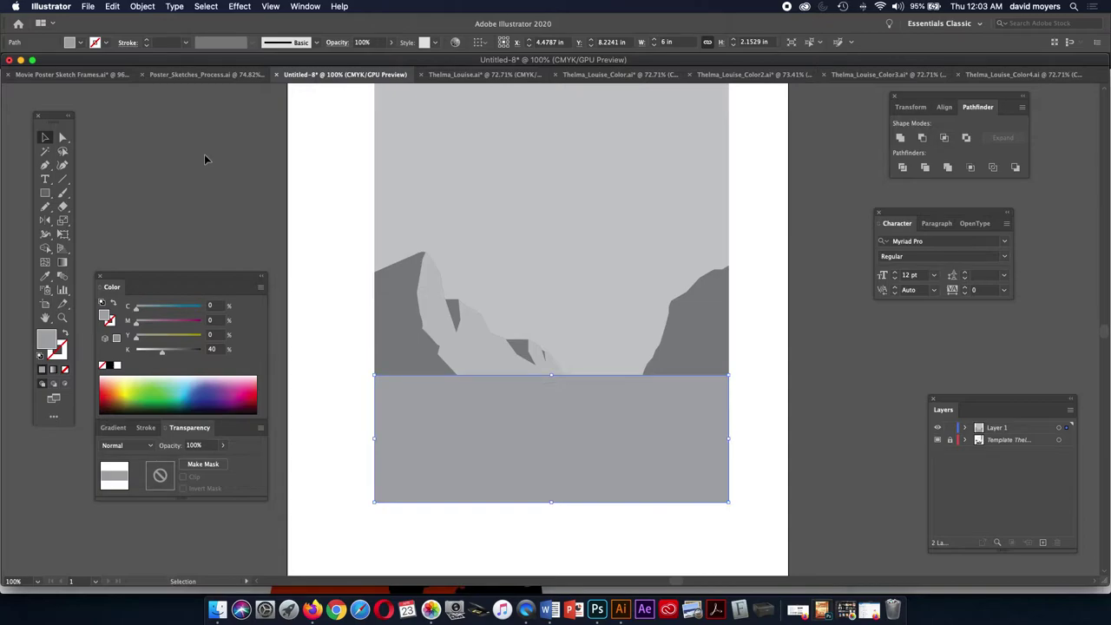
{"action": "left_click", "coordinate": [205, 154]}
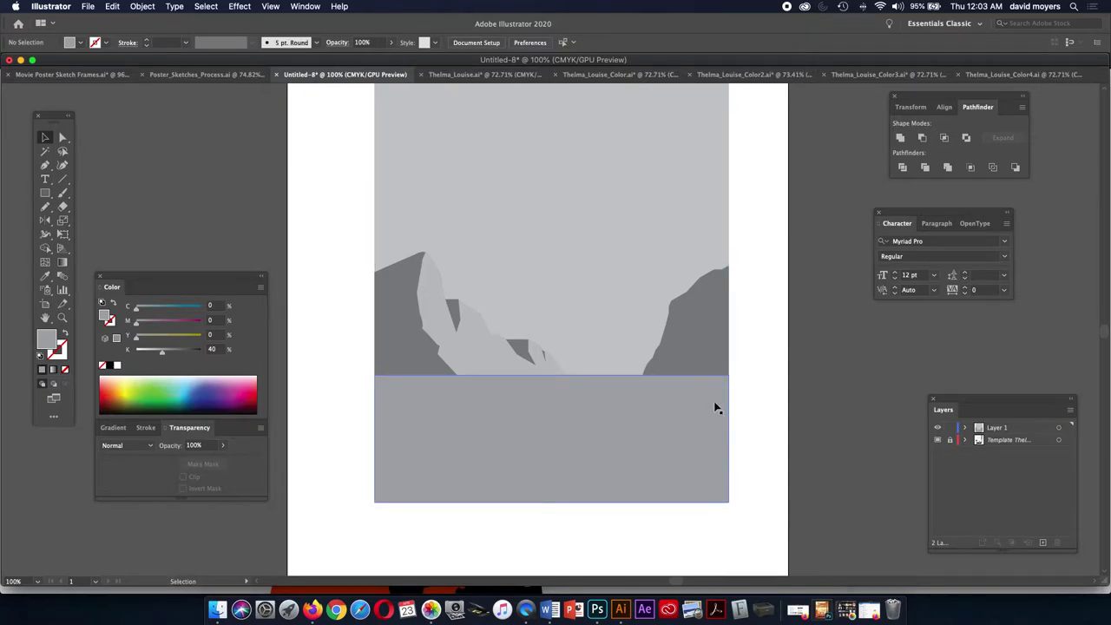
- Switch Layer 1 to outline display and trace the inner edge of the right mountain's narrow lit strip down past the horizon
{"action": "left_click", "coordinate": [937, 427], "text": "super"}
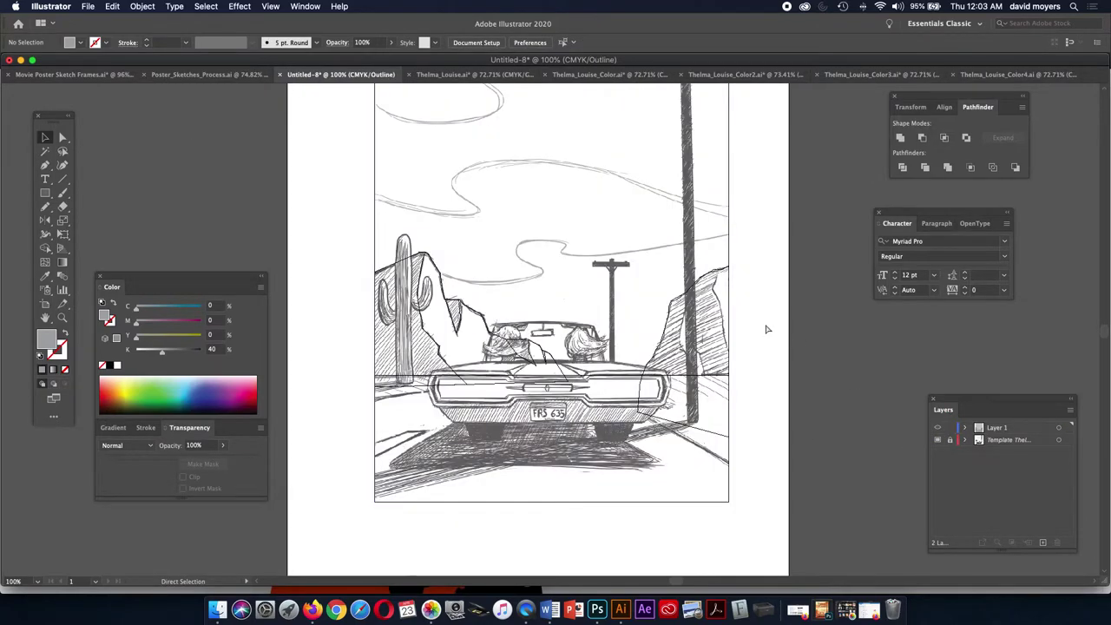
{"action": "key", "text": "p"}
{"action": "left_click_drag", "start_coordinate": [685, 300], "coordinate": [682, 339]}
{"action": "left_click", "coordinate": [680, 330]}
{"action": "left_click", "coordinate": [680, 342]}
{"action": "left_click", "coordinate": [683, 351]}
{"action": "left_click", "coordinate": [692, 354]}
{"action": "left_click", "coordinate": [705, 423]}
{"action": "left_click", "coordinate": [710, 414]}
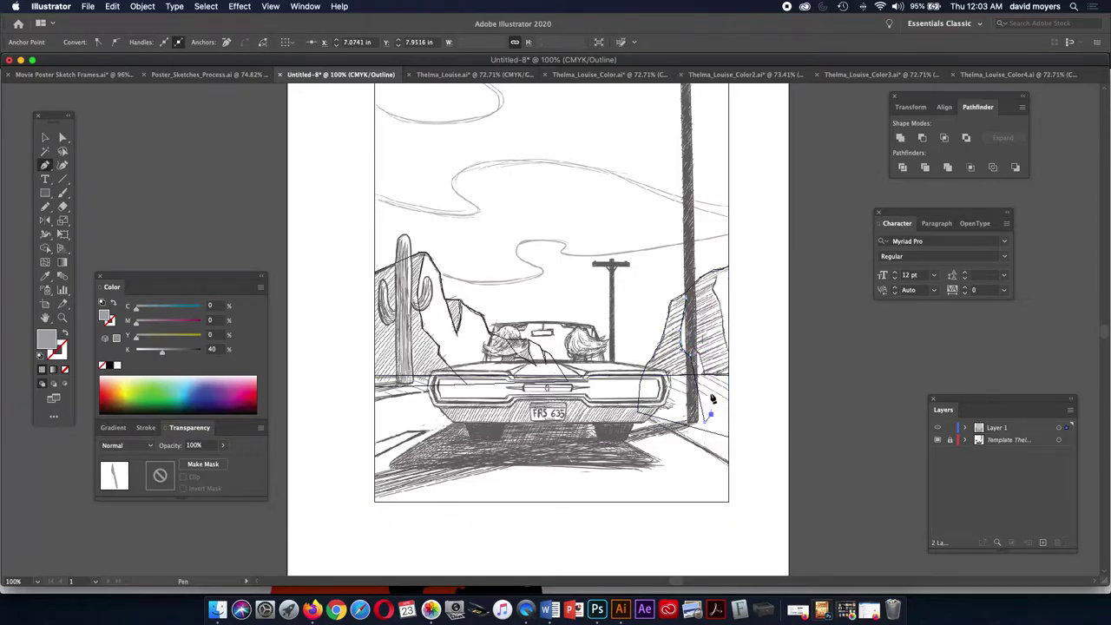
- Trace back up the strip's outer edge, close the path near the mountain's shoulder, and return Layer 1 to preview display
{"action": "left_click", "coordinate": [705, 375]}
{"action": "left_click", "coordinate": [701, 356]}
{"action": "left_click", "coordinate": [695, 322]}
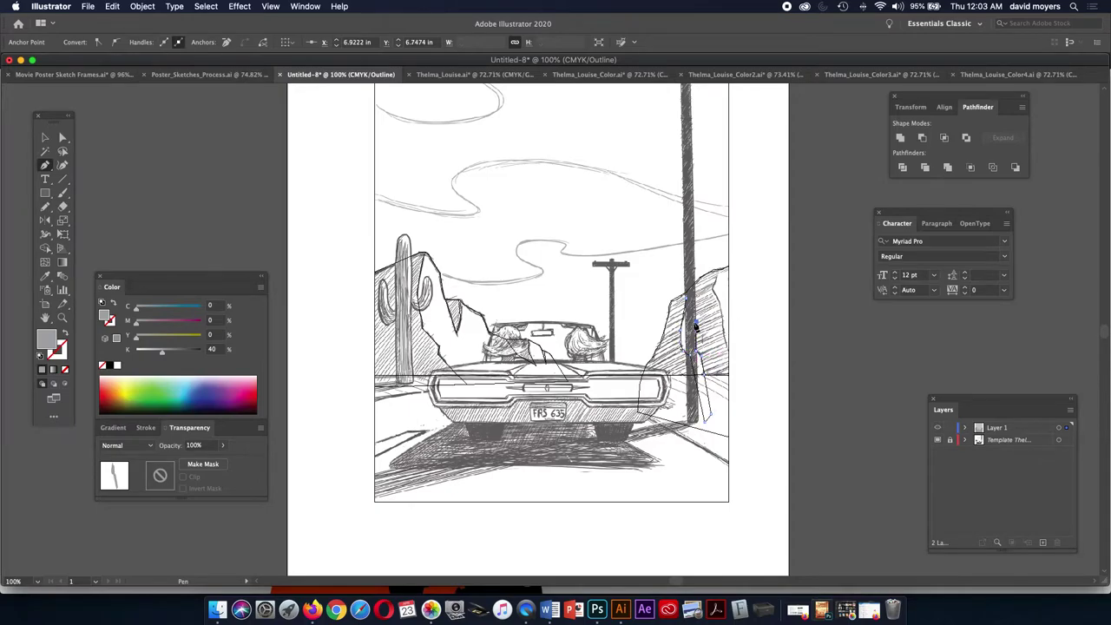
{"action": "left_click", "coordinate": [695, 293]}
{"action": "left_click", "coordinate": [686, 298]}
{"action": "key", "text": "super"}
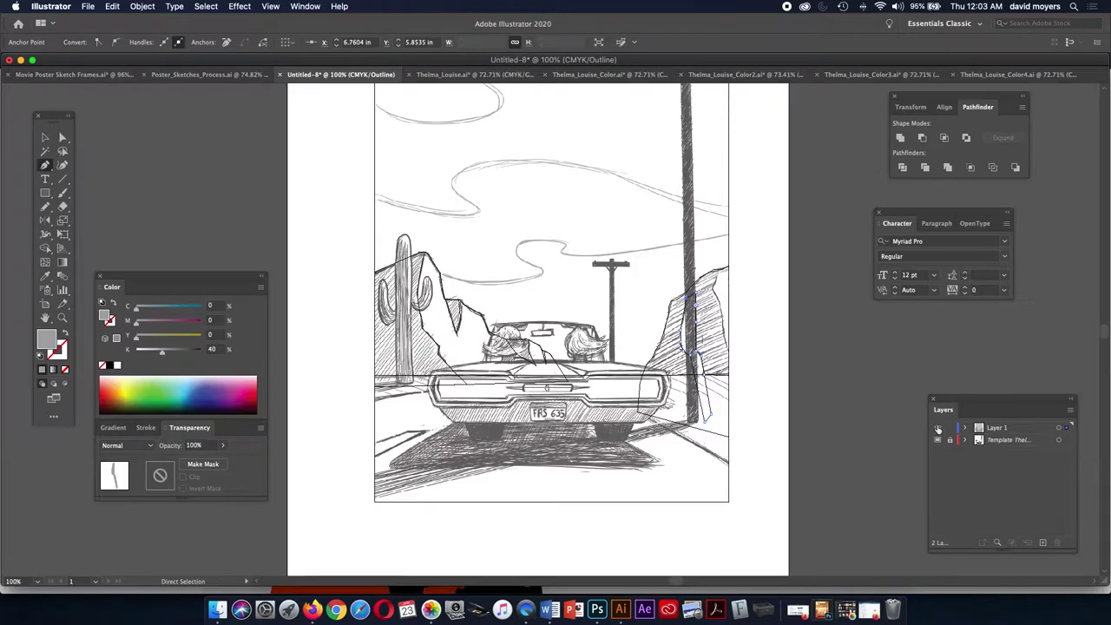
{"action": "key", "text": "super+y"}
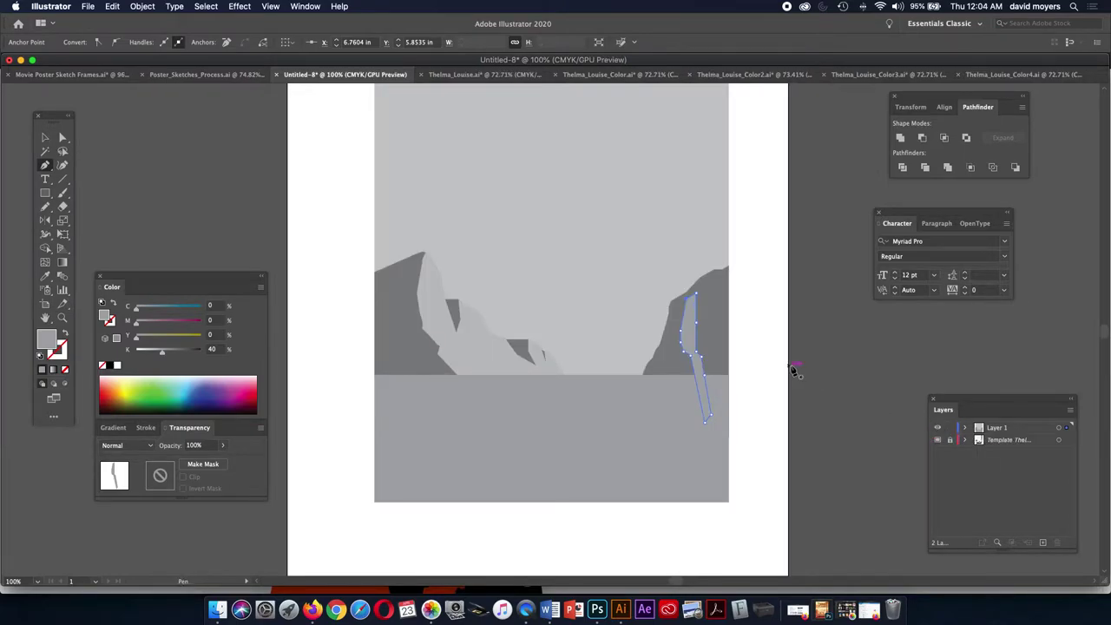
- Give the narrow strip the left mountain's lit-face fill of 29% black with the Eyedropper, and deselect it
{"action": "key", "text": "i"}
{"action": "left_click", "coordinate": [508, 347]}
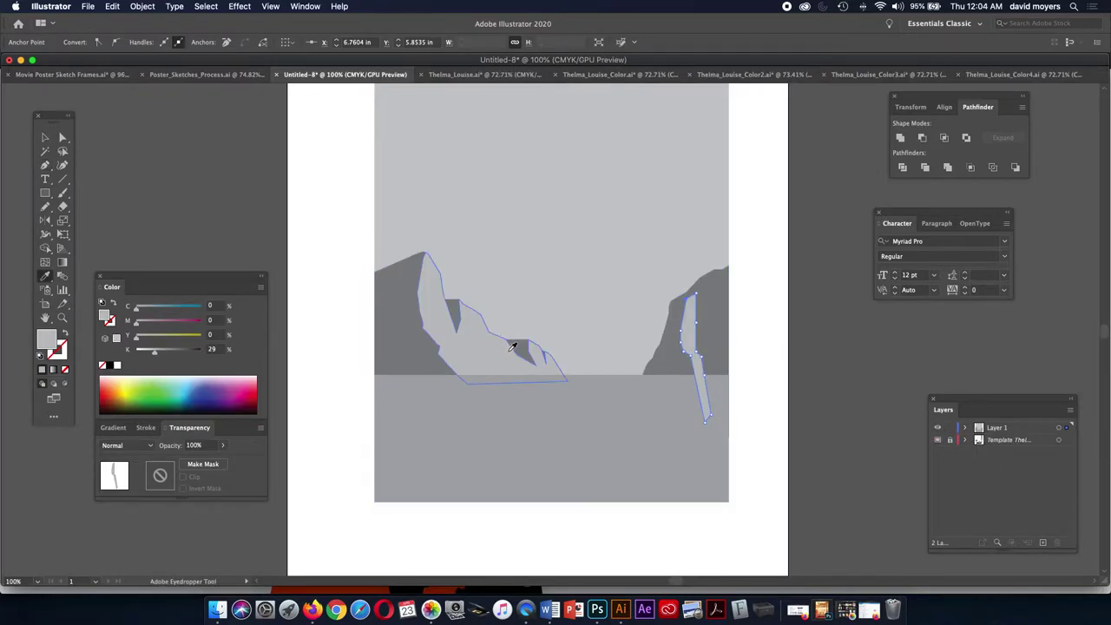
{"action": "left_click", "coordinate": [46, 137]}
{"action": "left_click", "coordinate": [186, 186]}
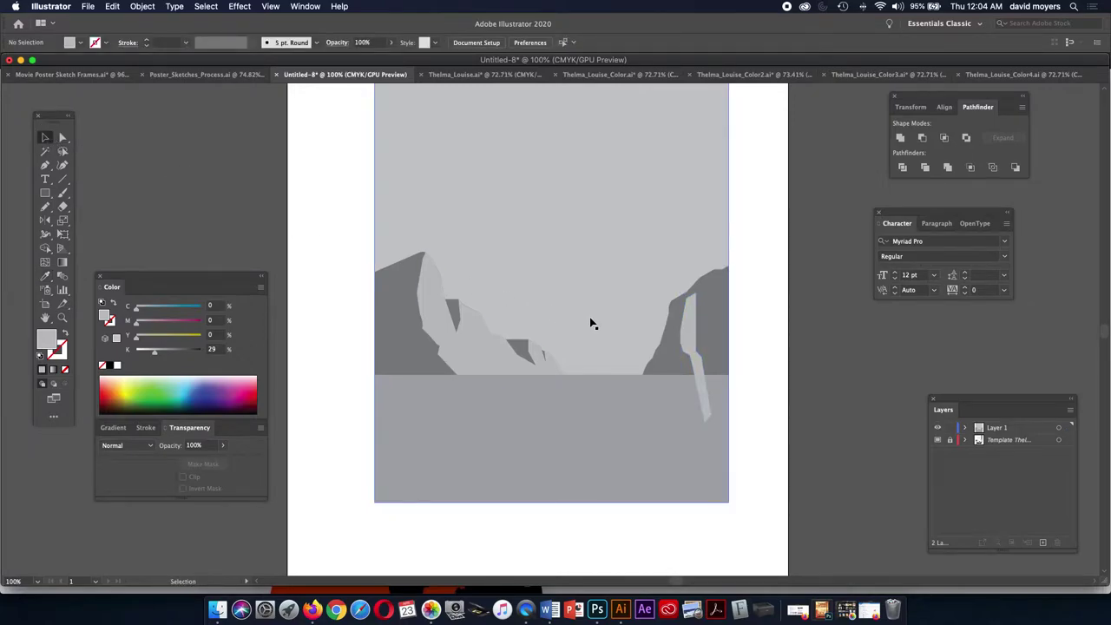
- Arrange the narrow lit strip behind the ground but in front of the right mountain, and deselect it
{"action": "left_click", "coordinate": [684, 336]}
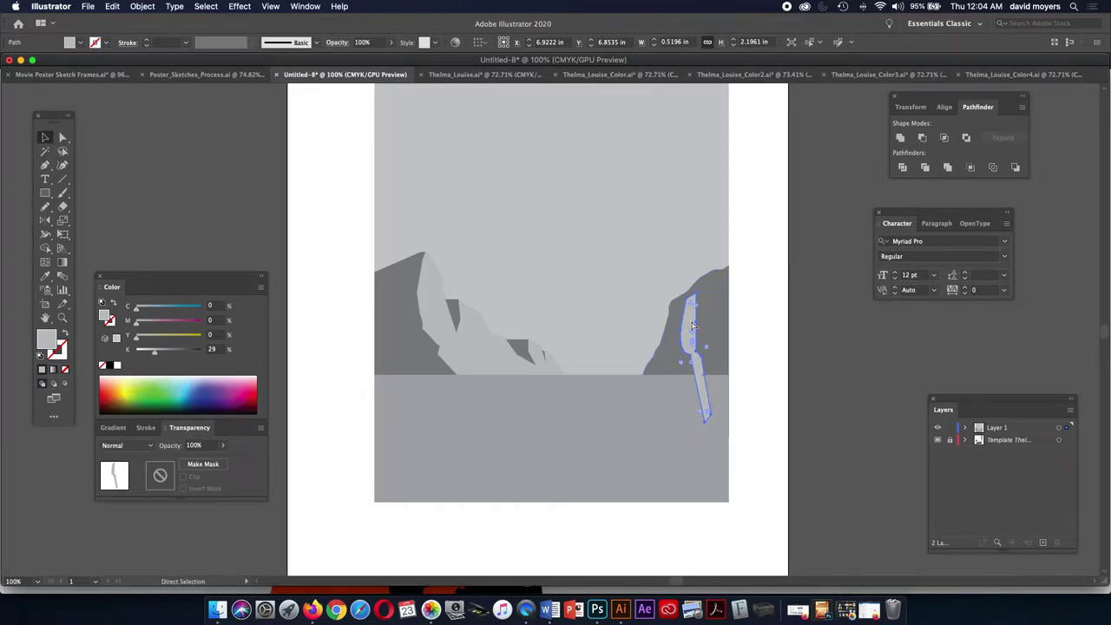
{"action": "key", "text": "Delete"}
{"action": "left_click", "coordinate": [691, 322]}
{"action": "key", "text": "a"}
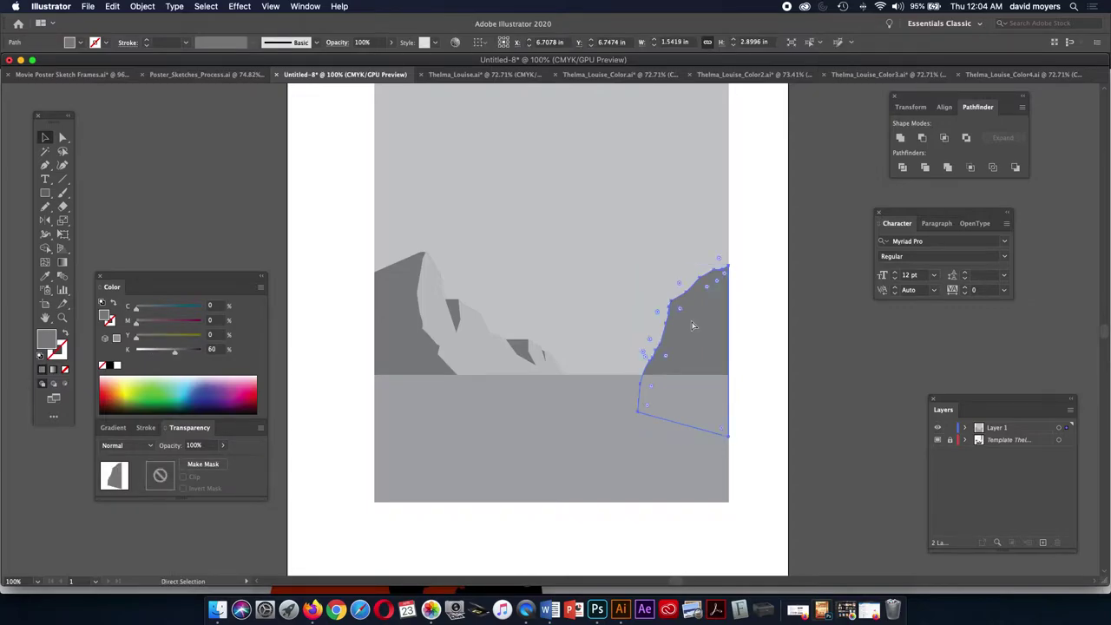
{"action": "key", "text": "v"}
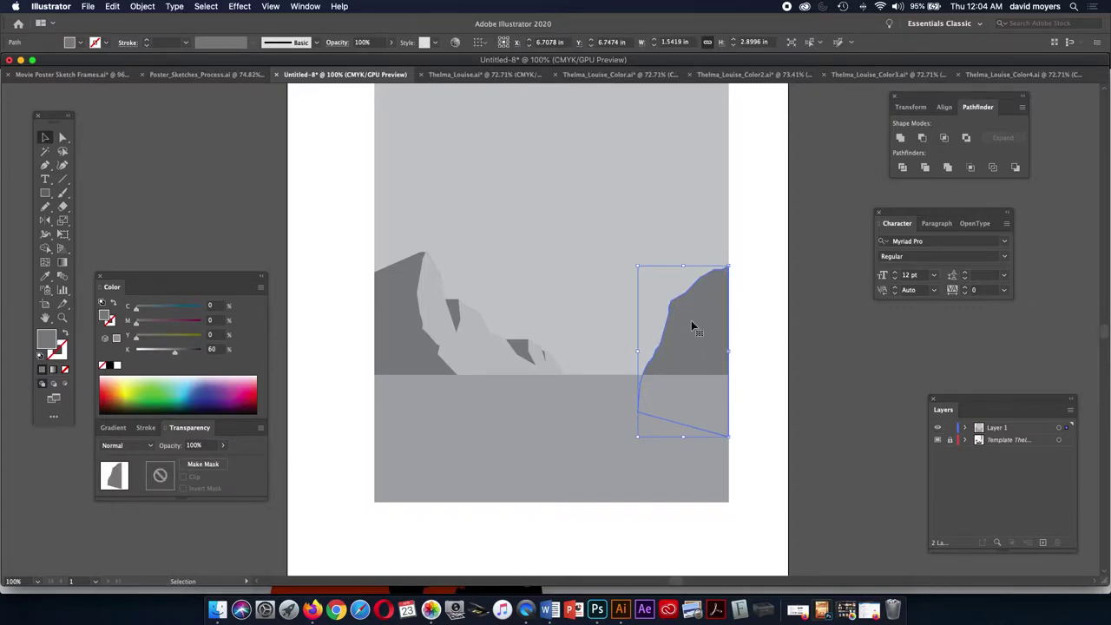
{"action": "key", "text": "a"}
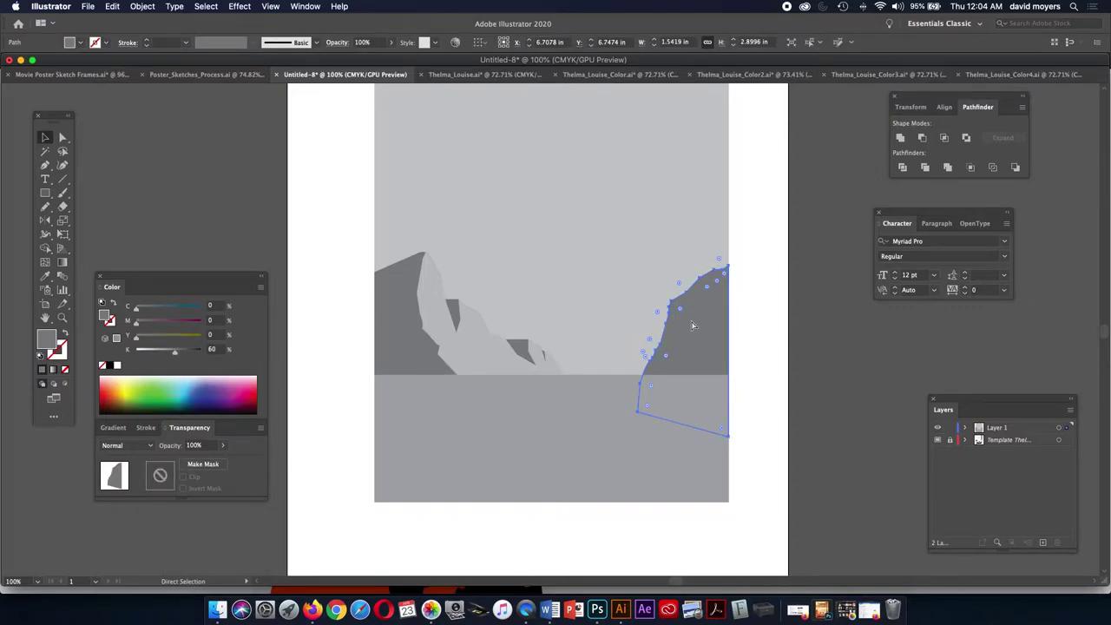
{"action": "key", "text": "super+z"}
{"action": "key", "text": "v"}
{"action": "left_click", "coordinate": [805, 345]}
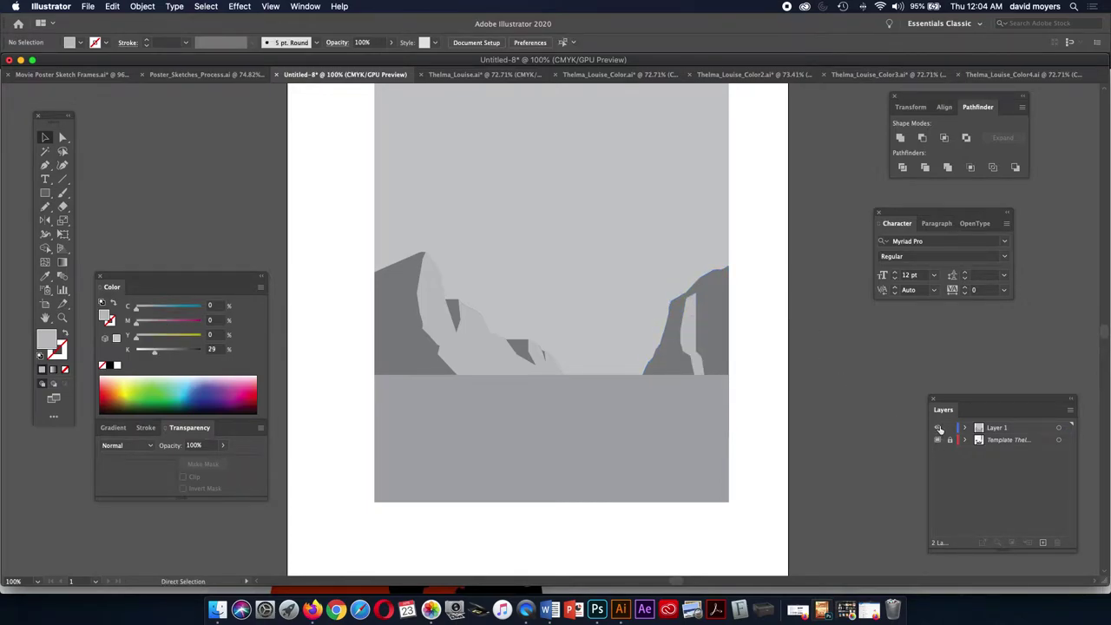
- In outline display, trace a closed lit-face shape down the right mountain's outer side and out past the poster's edge, then restore preview
{"action": "key", "text": "ctrl+y"}
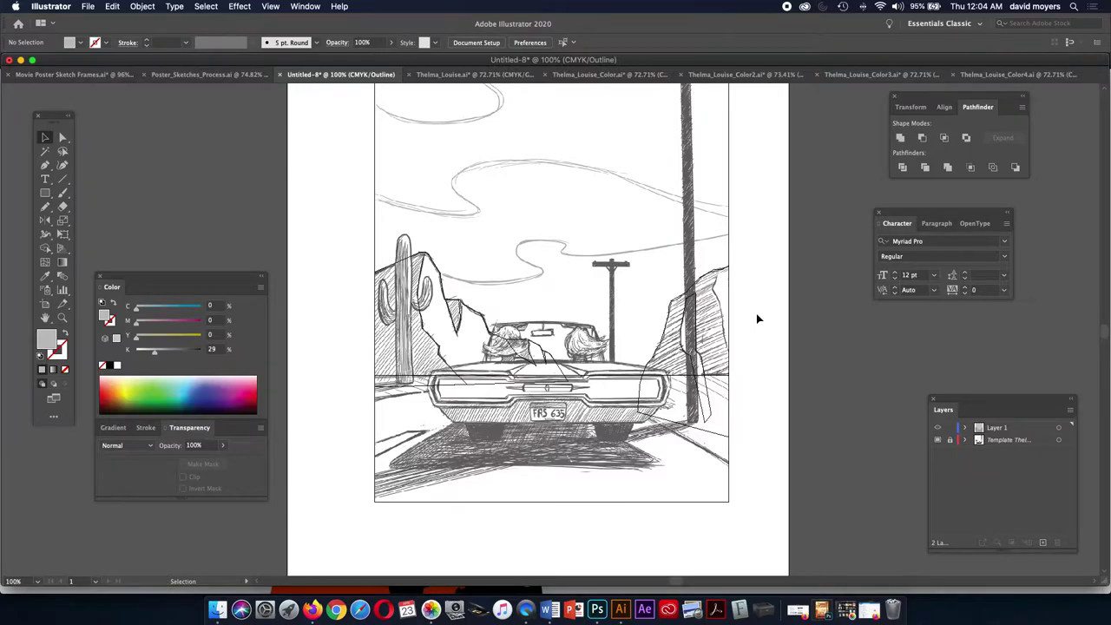
{"action": "key", "text": "p"}
{"action": "left_click", "coordinate": [720, 264]}
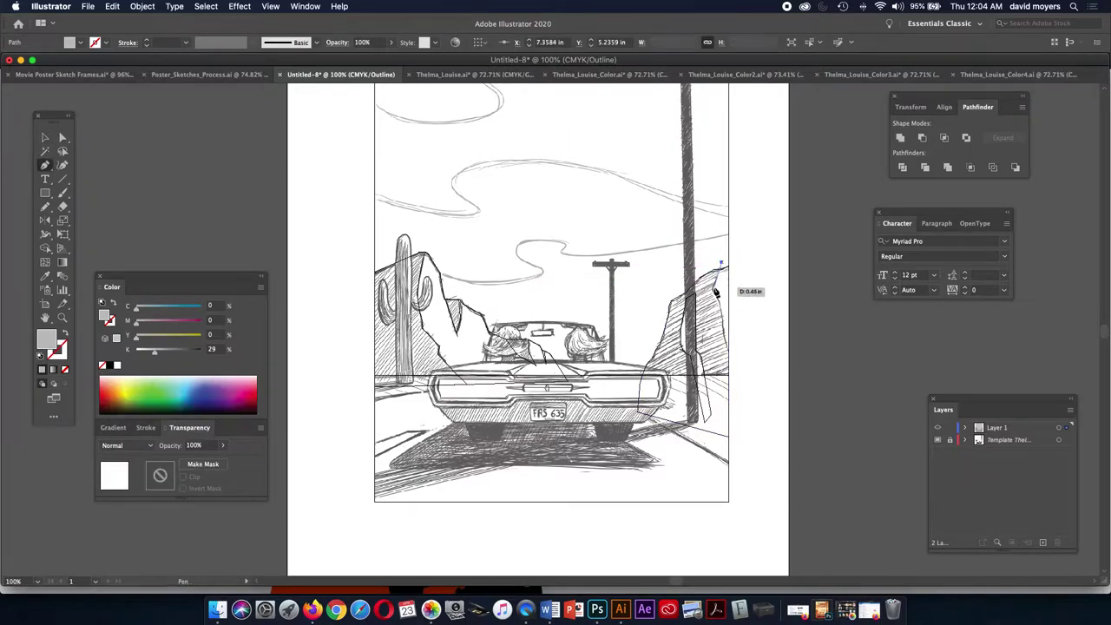
{"action": "left_click", "coordinate": [713, 295]}
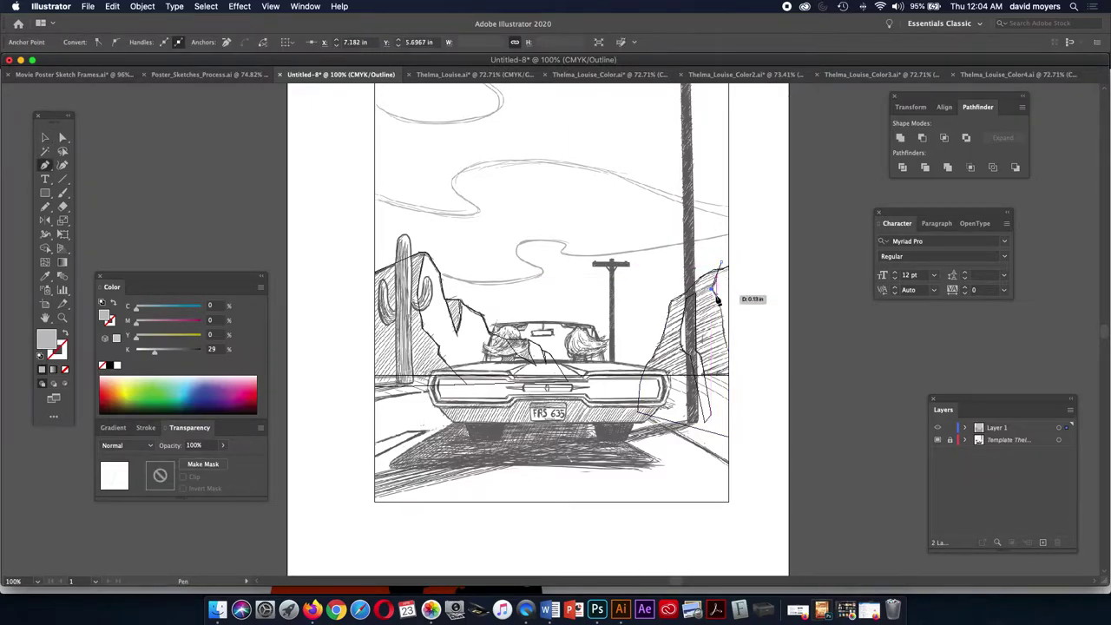
{"action": "left_click", "coordinate": [721, 316]}
{"action": "left_click", "coordinate": [736, 373]}
{"action": "left_click", "coordinate": [756, 361]}
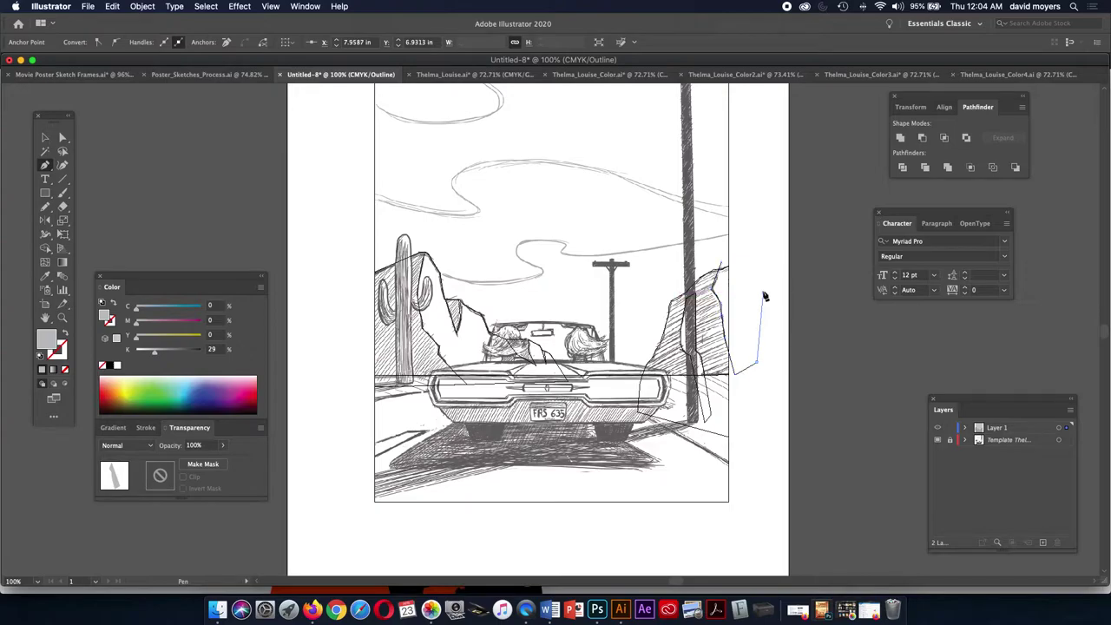
{"action": "left_click", "coordinate": [760, 257]}
{"action": "left_click", "coordinate": [722, 266]}
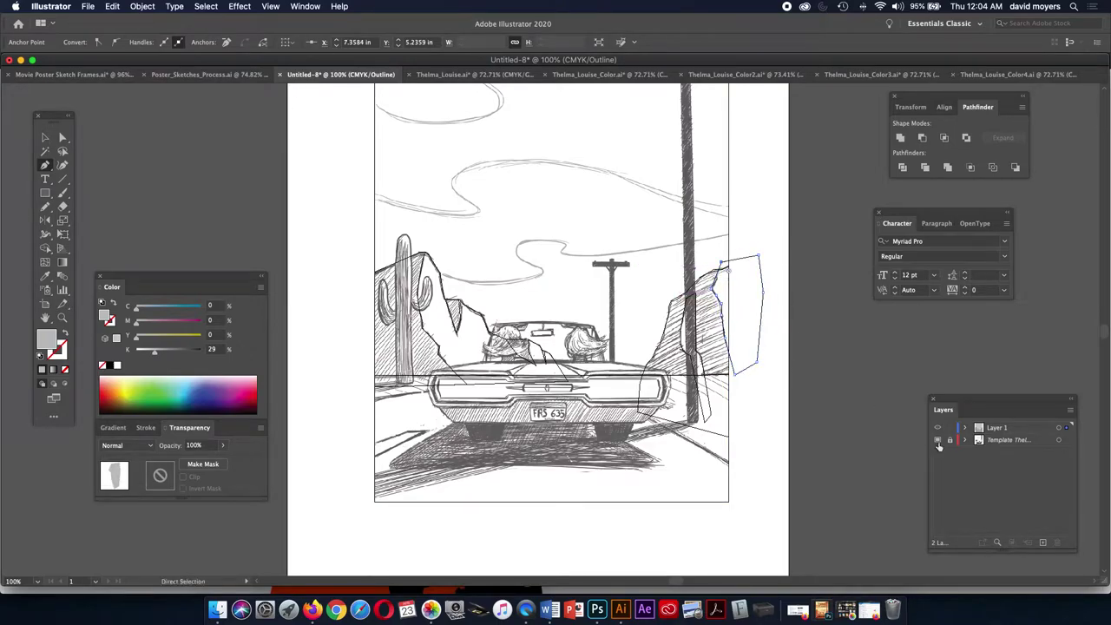
{"action": "key", "text": "super+y"}
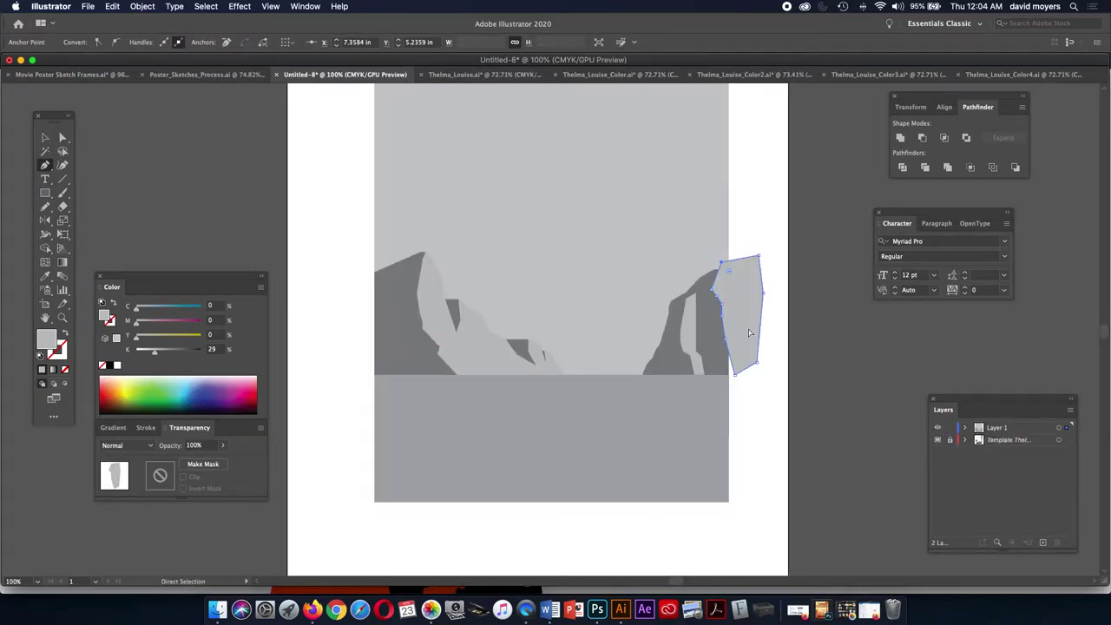
- Trim the lit face's overhang beyond the poster edge against the right mountain with the Shape Builder, and deselect everything
{"action": "left_click", "coordinate": [45, 137]}
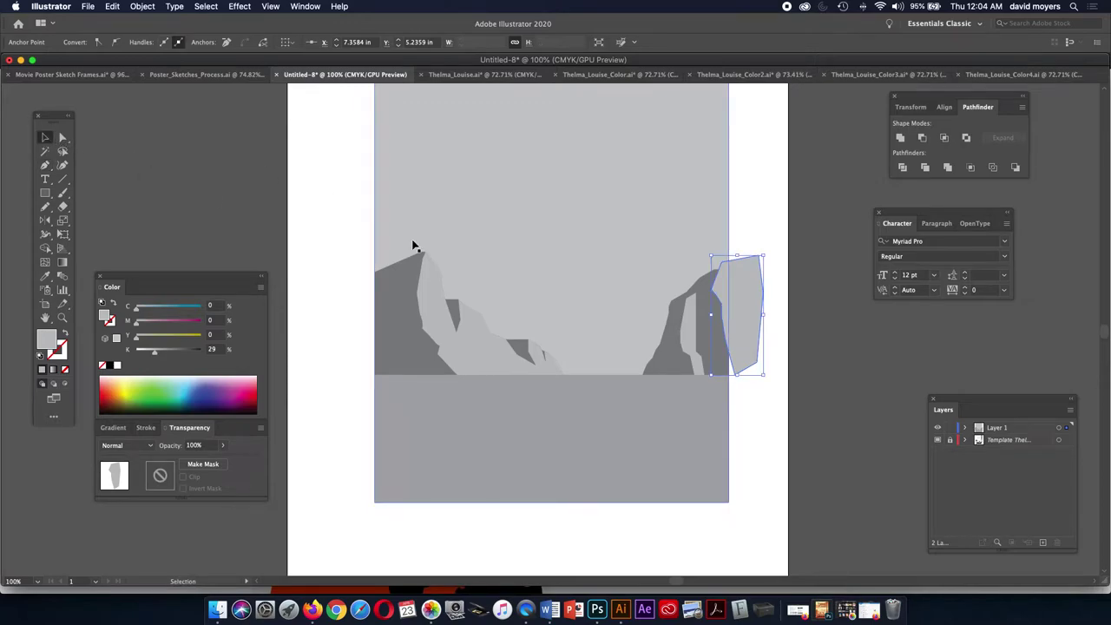
{"action": "left_click", "coordinate": [767, 408]}
{"action": "left_click", "coordinate": [715, 347]}
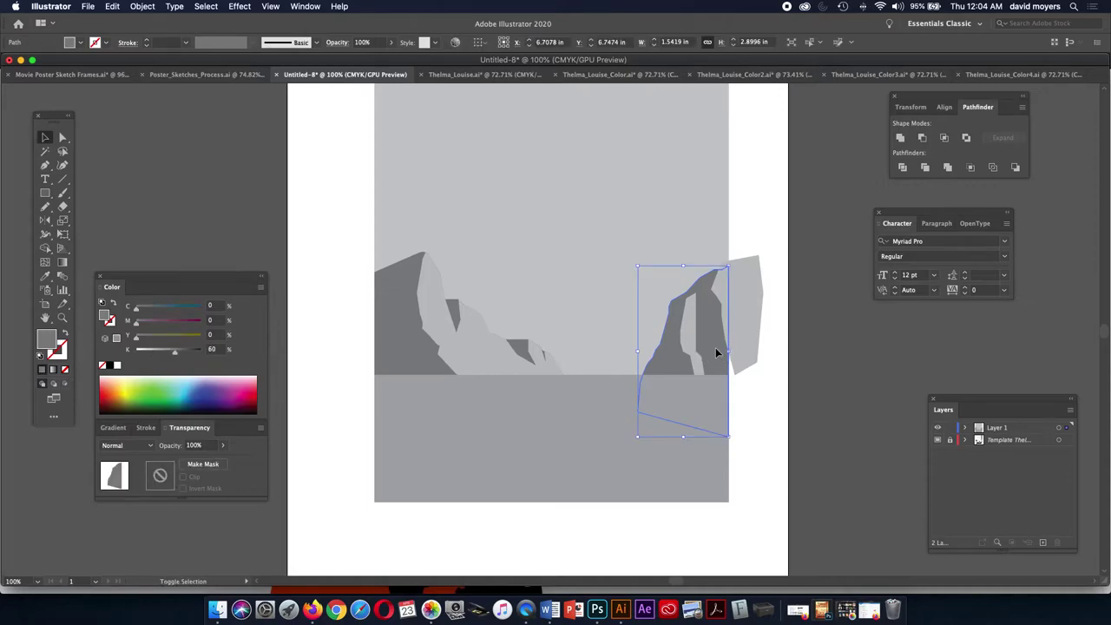
{"action": "left_click", "coordinate": [751, 324], "text": "shift"}
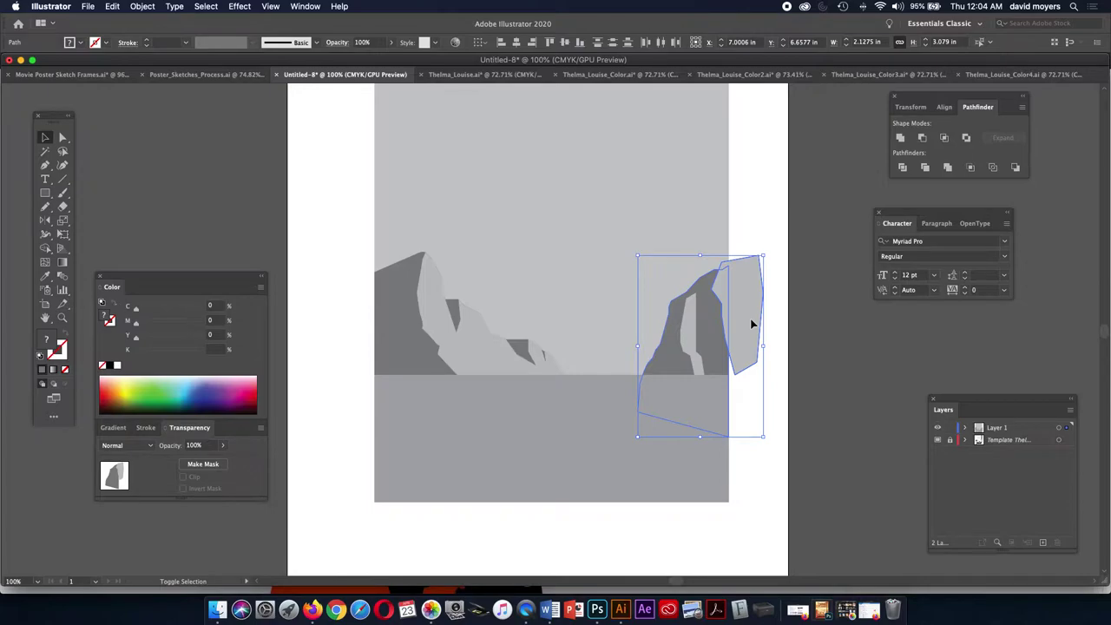
{"action": "key", "text": "shift+m"}
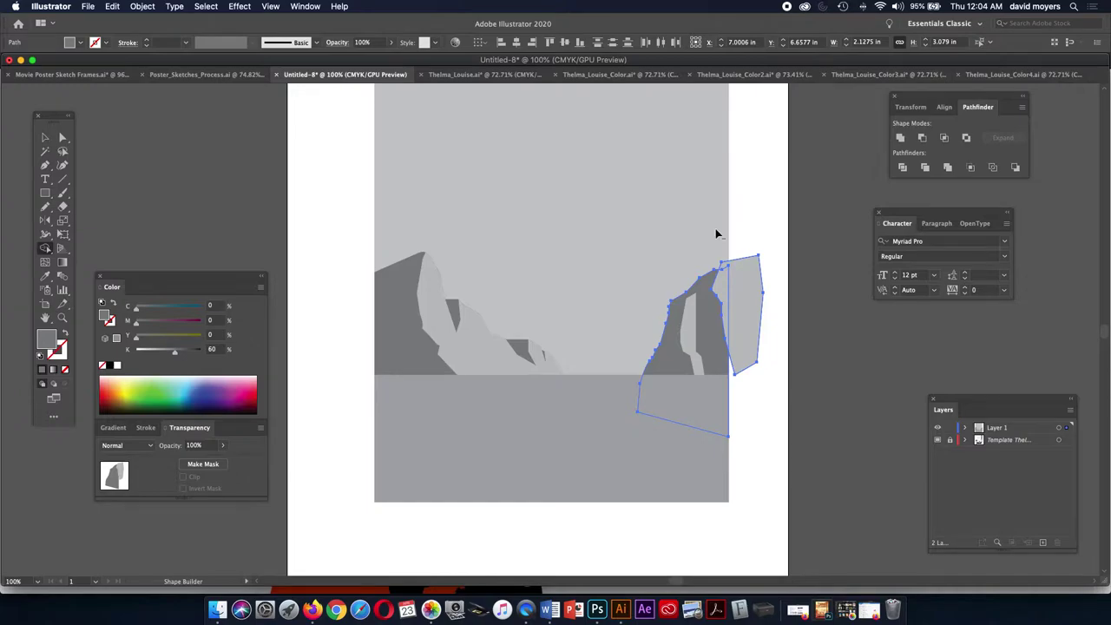
{"action": "left_click", "coordinate": [736, 272], "text": "alt"}
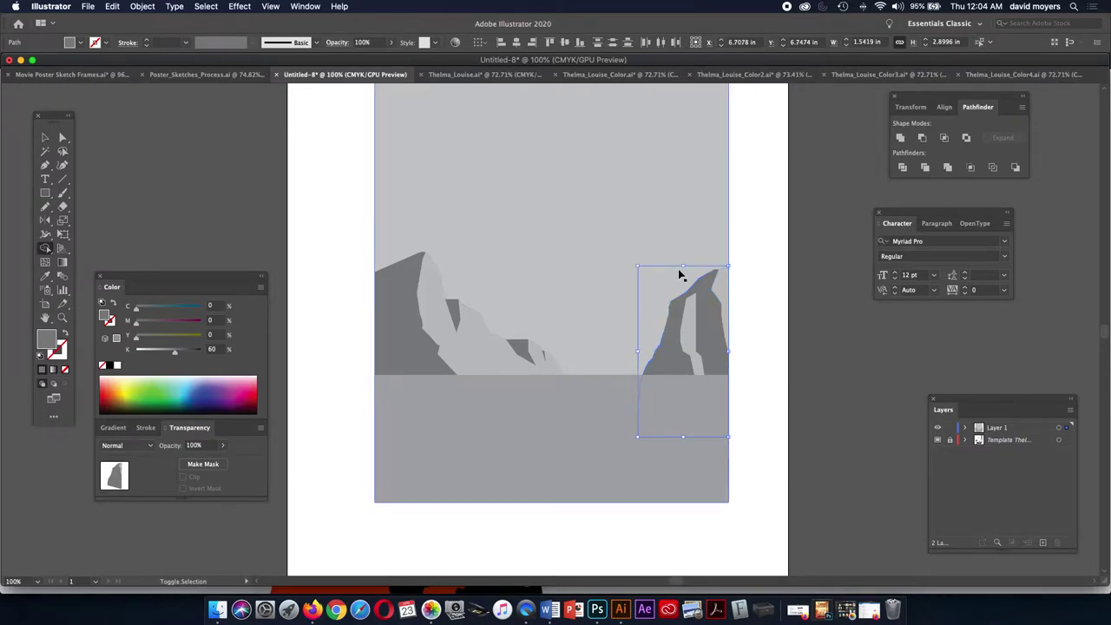
{"action": "key", "text": "super+shift+a"}
- In outline display, trace a closed road shape with the Pen along both sketched road edges and out past the poster's sides and bottom
{"action": "left_click", "coordinate": [937, 438]}
{"action": "left_click", "coordinate": [937, 438]}
{"action": "left_click", "coordinate": [937, 427], "text": "super"}
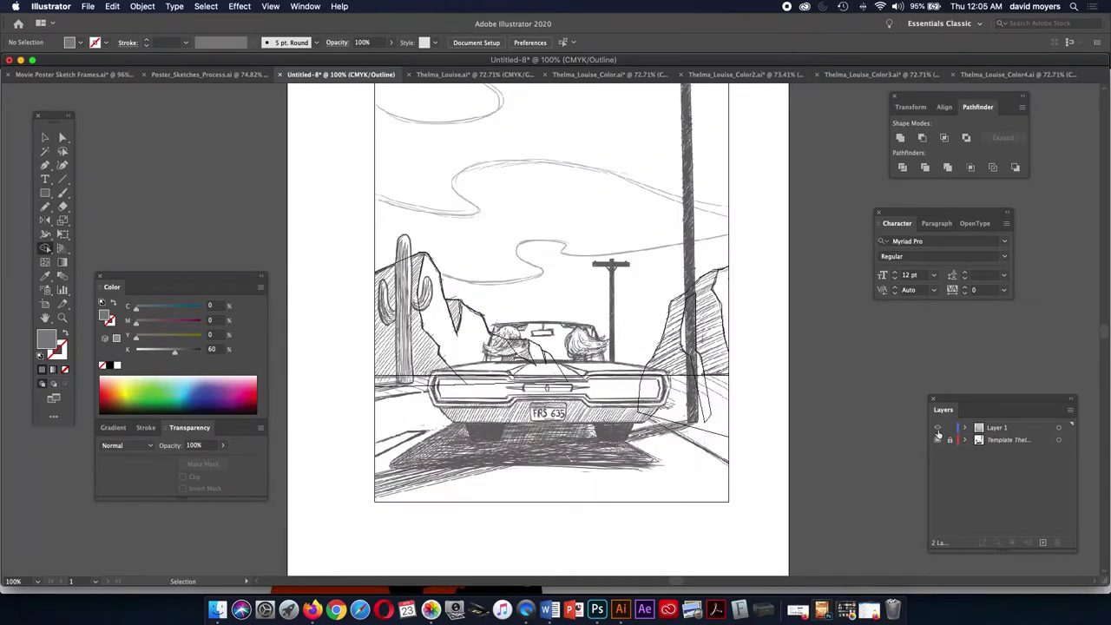
{"action": "left_click", "coordinate": [46, 165]}
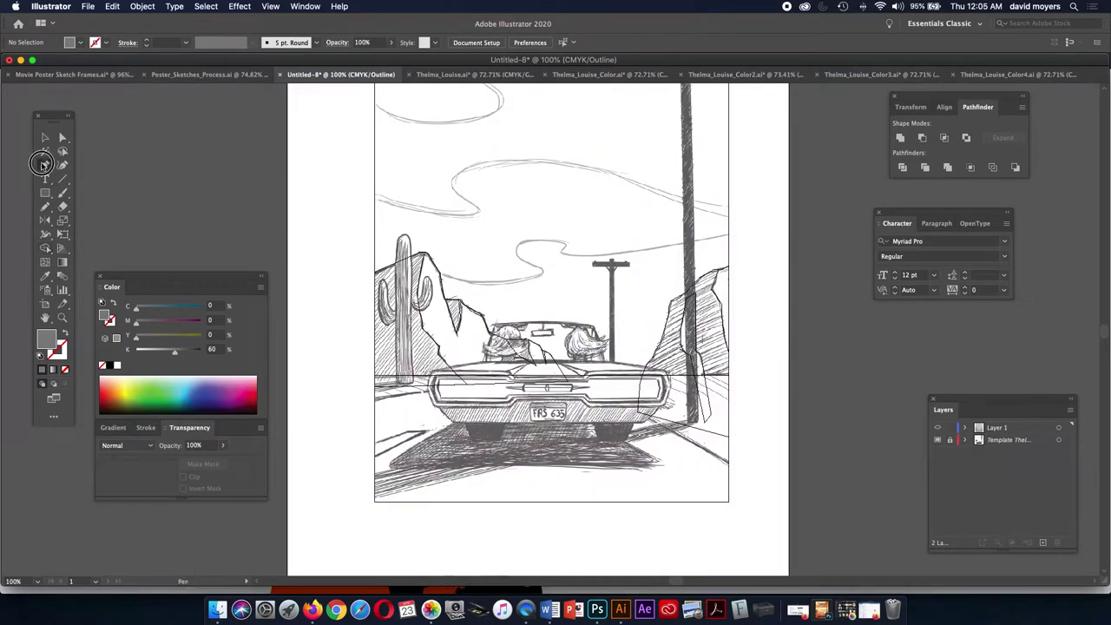
{"action": "left_click", "coordinate": [357, 401]}
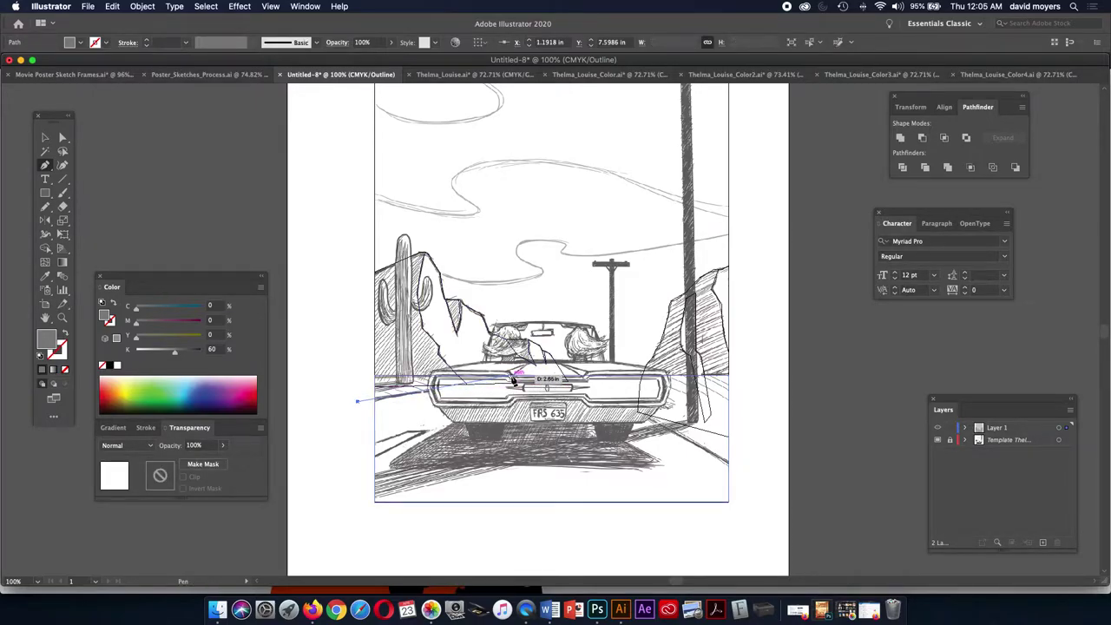
{"action": "left_click", "coordinate": [518, 379]}
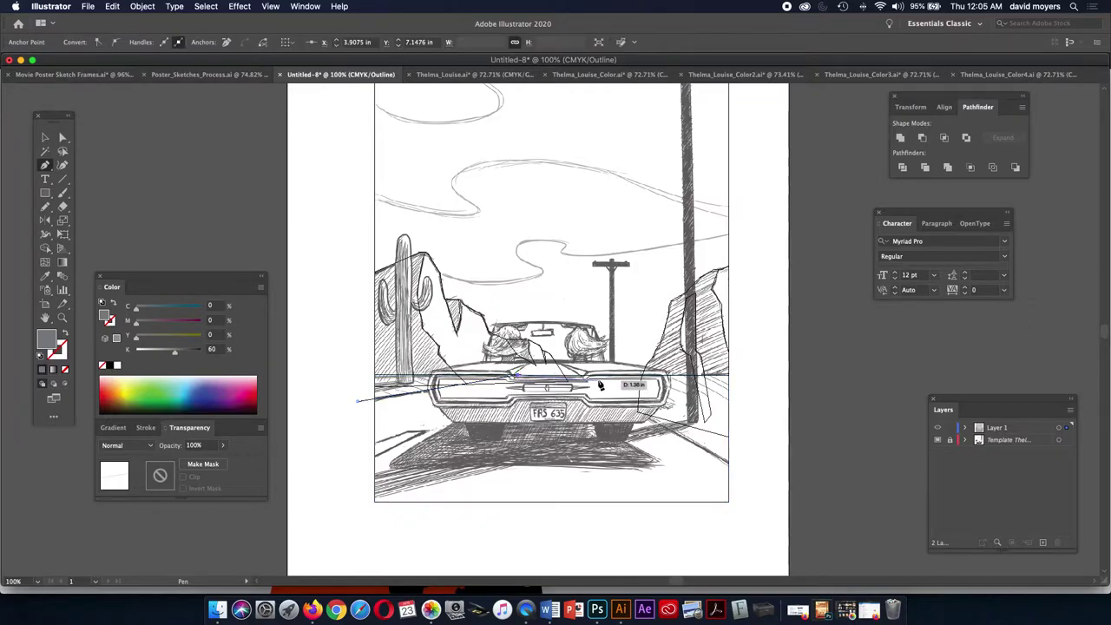
{"action": "left_click", "coordinate": [737, 469]}
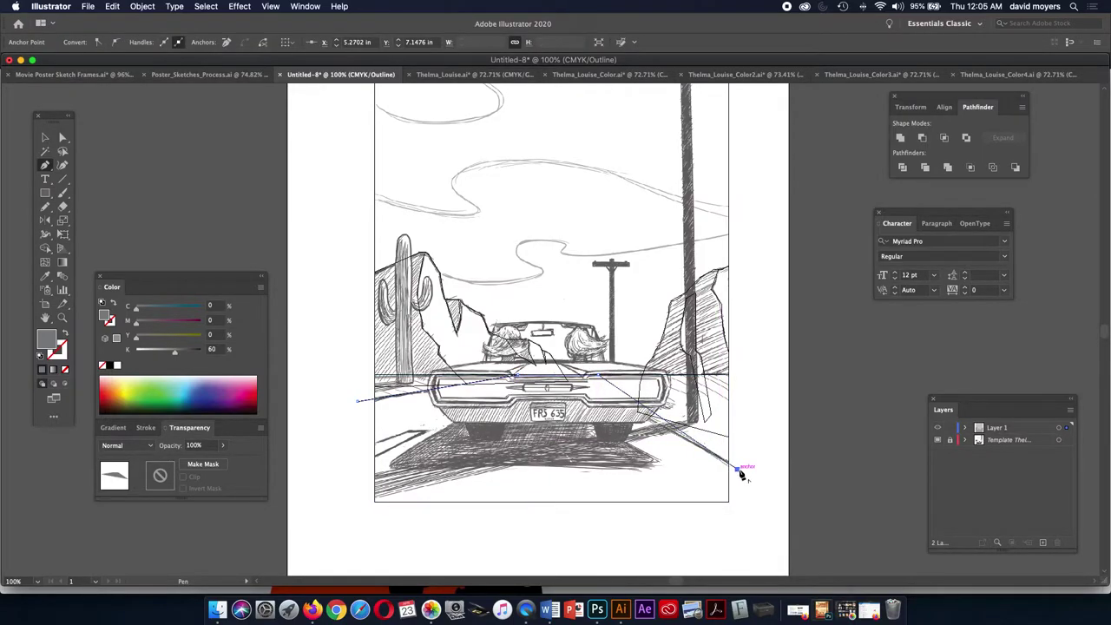
{"action": "left_click", "coordinate": [763, 544]}
{"action": "left_click", "coordinate": [372, 540]}
{"action": "left_click", "coordinate": [348, 504]}
{"action": "left_click", "coordinate": [358, 404]}
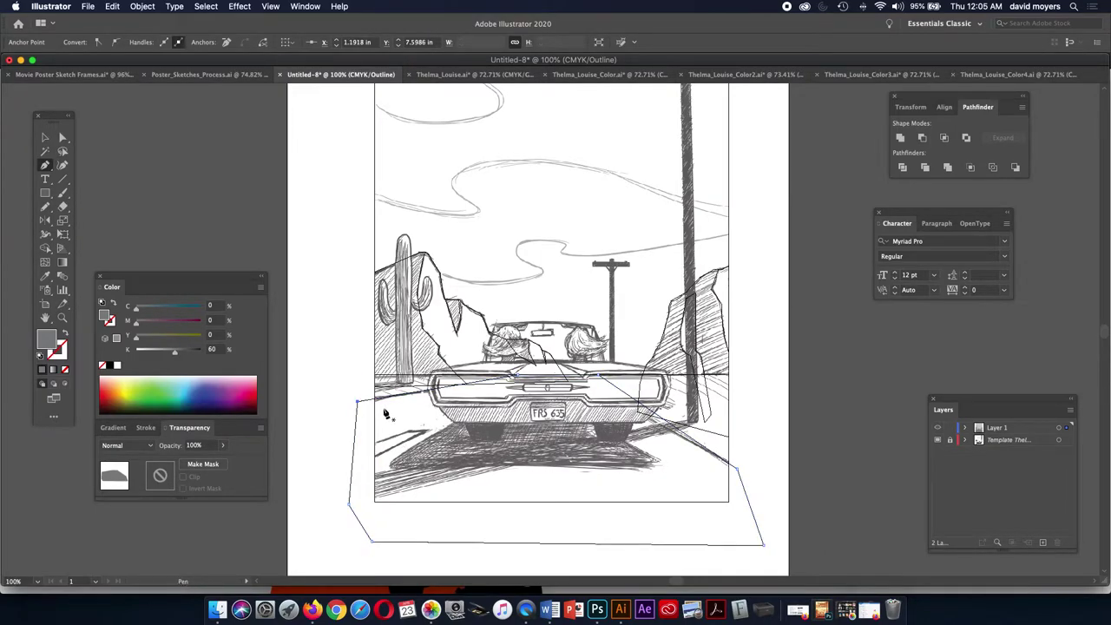
- Move the road's right horizon corner about 0.33 in inward to follow the sketched roadside, and return Layer 1 to preview display
{"action": "key", "text": "a"}
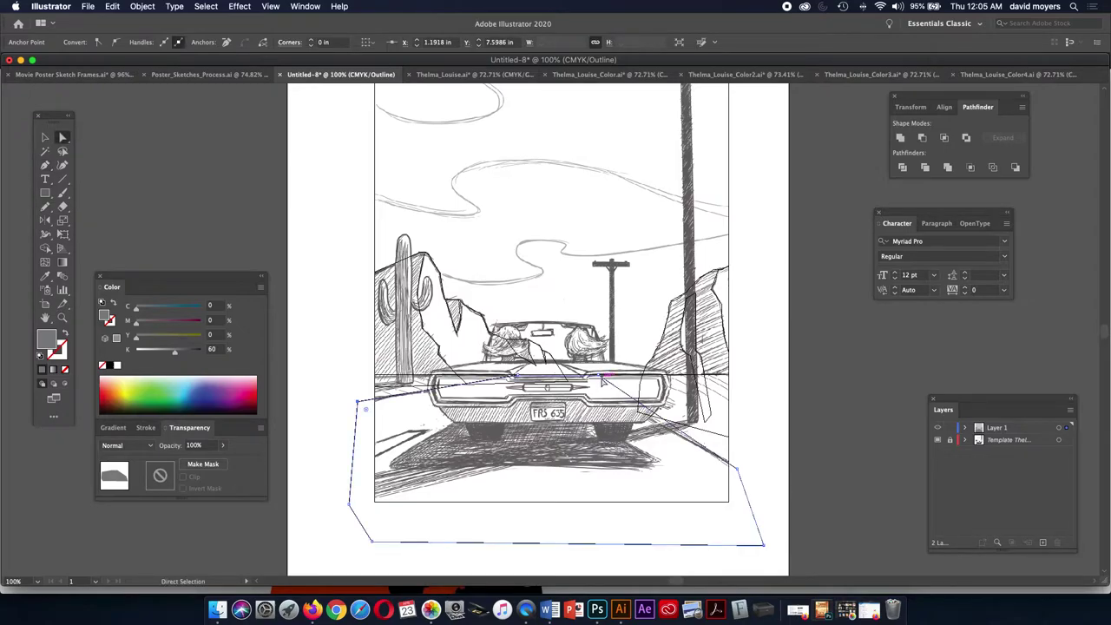
{"action": "left_click_drag", "start_coordinate": [597, 379], "coordinate": [579, 379]}
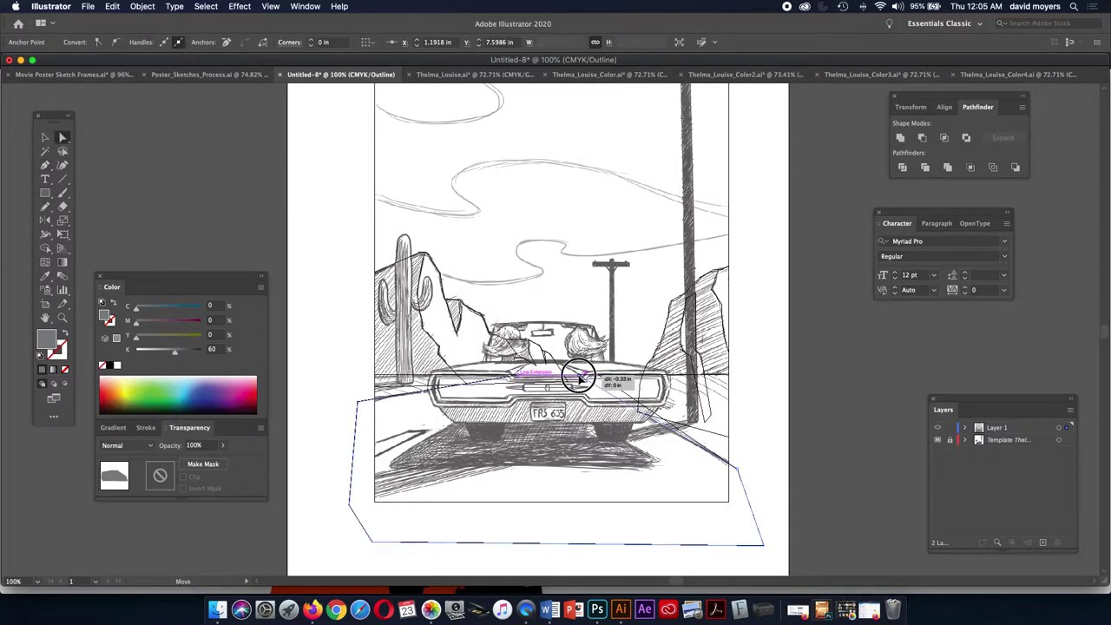
{"action": "left_click_drag", "start_coordinate": [578, 380], "coordinate": [577, 379]}
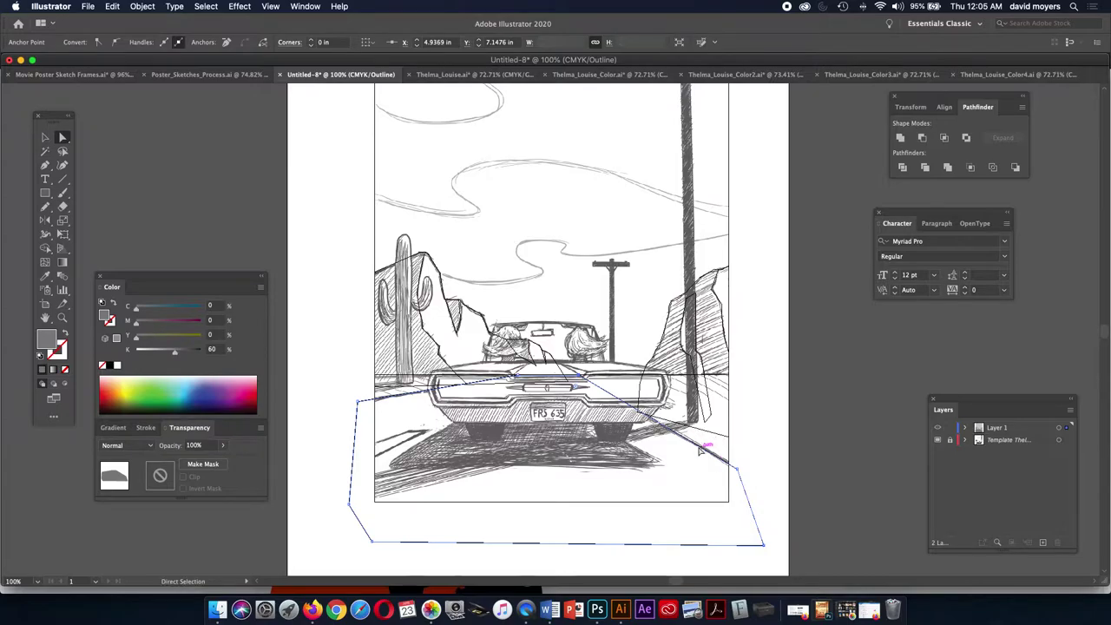
{"action": "left_click", "coordinate": [375, 396]}
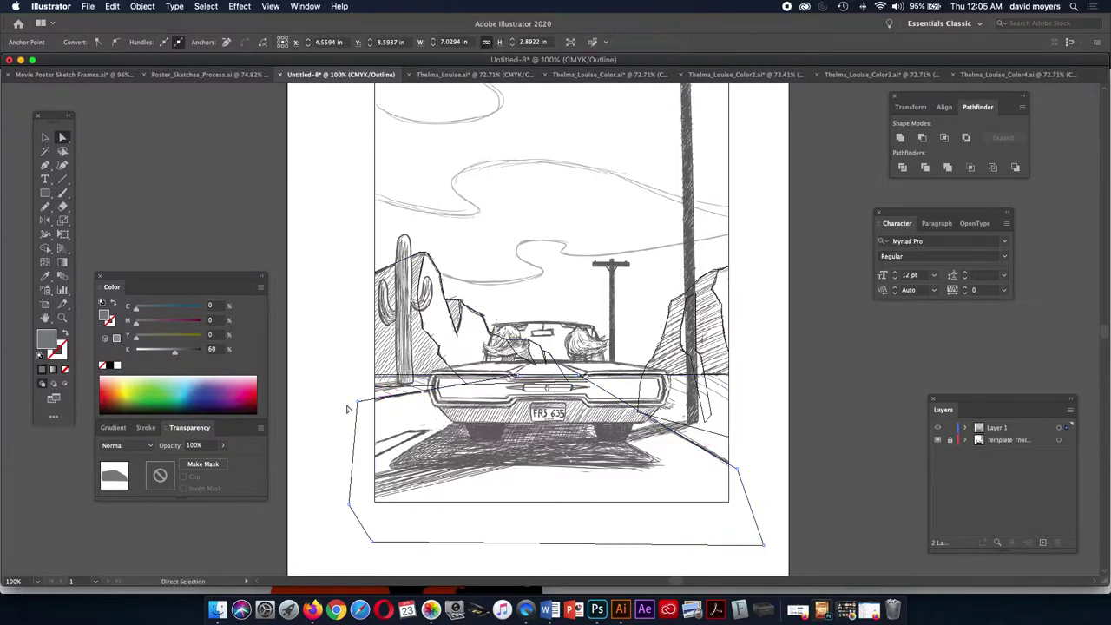
{"action": "left_click_drag", "start_coordinate": [356, 406], "coordinate": [358, 403]}
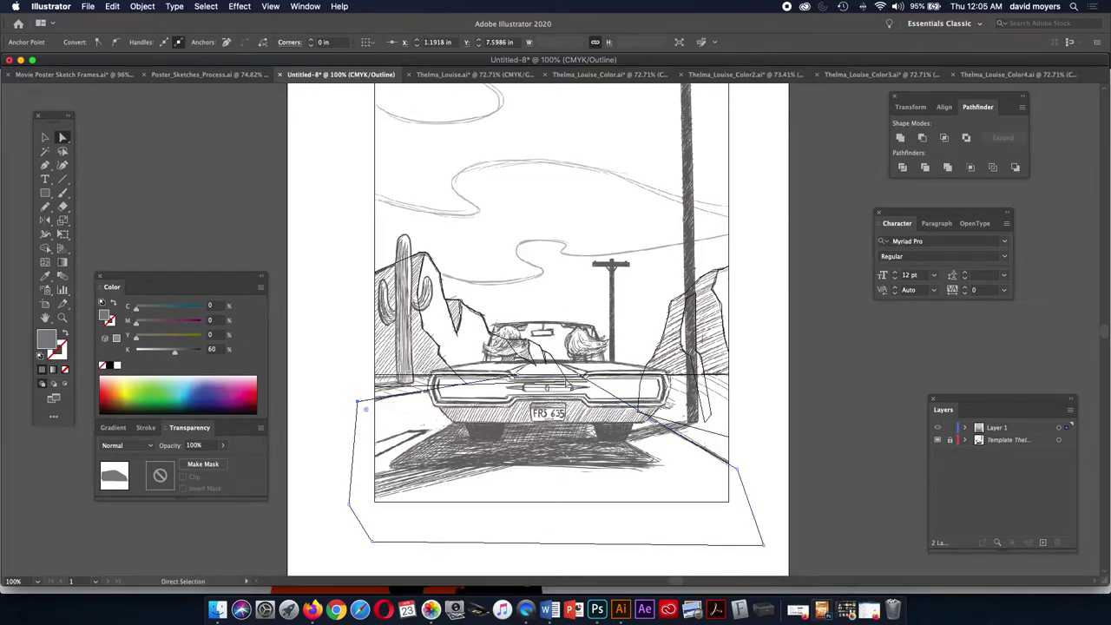
{"action": "left_click", "coordinate": [578, 381]}
{"action": "key", "text": "v"}
{"action": "left_click", "coordinate": [938, 430], "text": "super"}
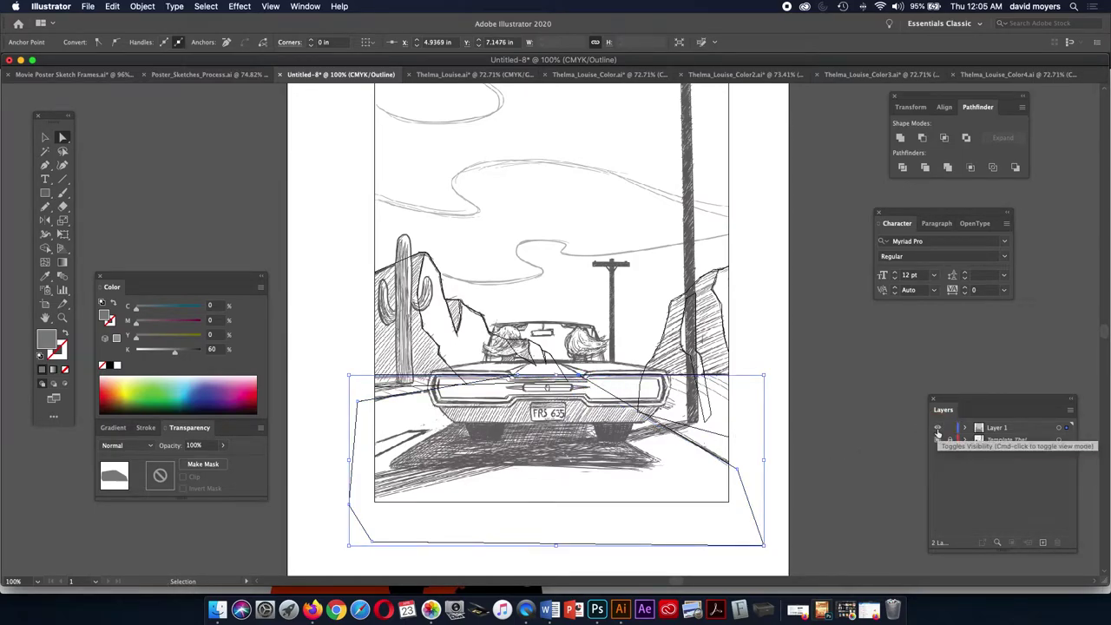
- Select the road together with the ground and remove the road's parts outside the poster with the Shape Builder
{"action": "left_click", "coordinate": [660, 465]}
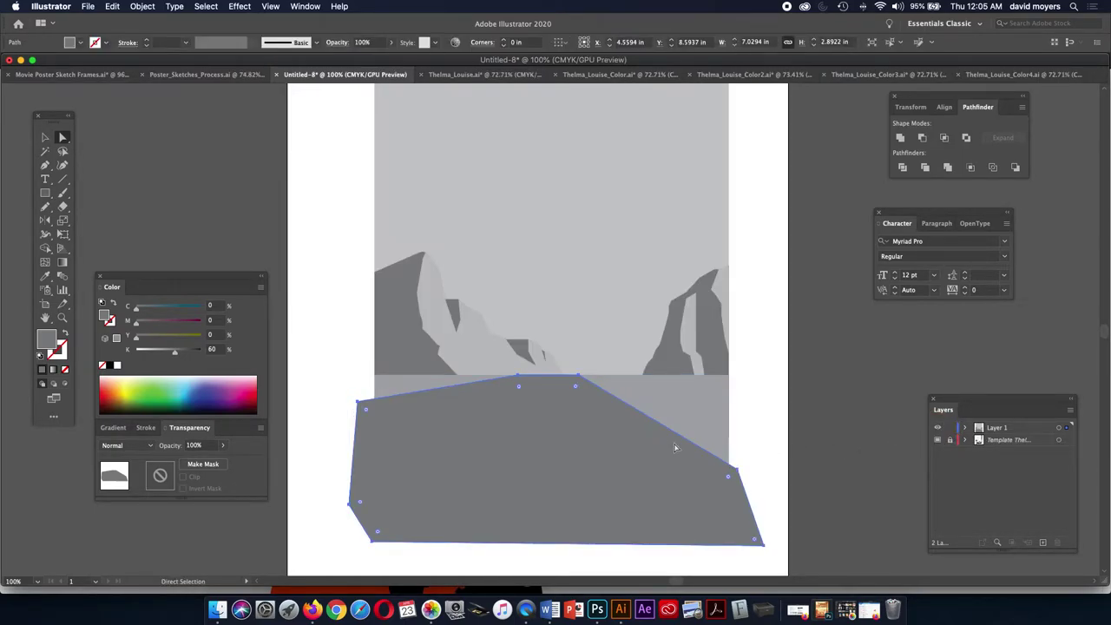
{"action": "left_click", "coordinate": [693, 420], "text": "shift"}
{"action": "key", "text": "super+a"}
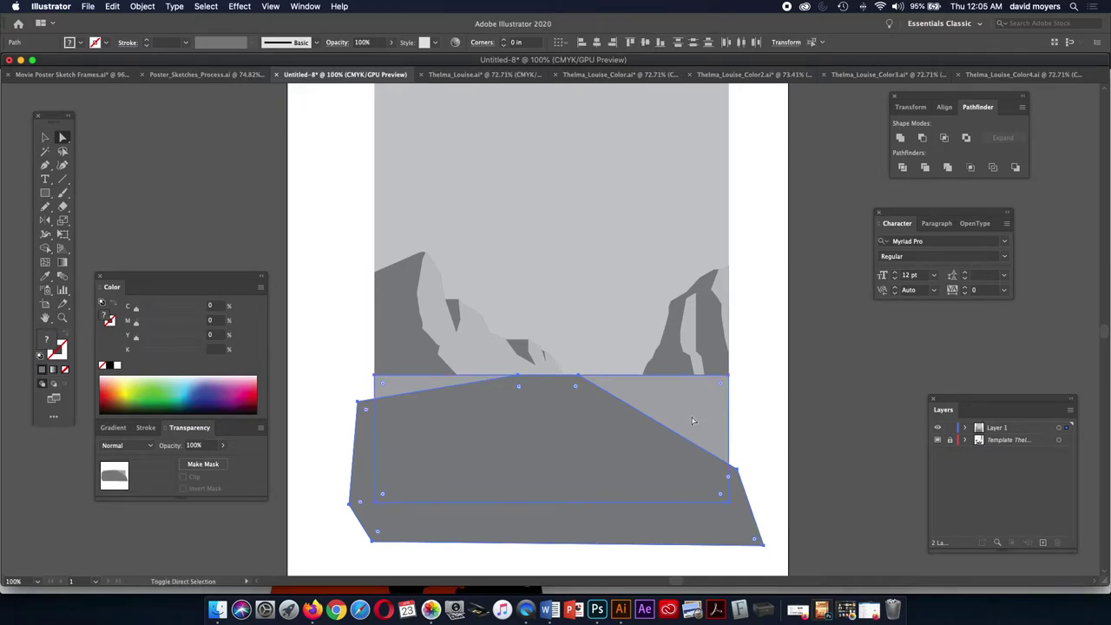
{"action": "key", "text": "shift+m"}
{"action": "left_click", "coordinate": [709, 535], "text": "alt"}
- In outline display, trace the sketched lane stripe left of the car's shadow as a closed path extending past the poster's edge
{"action": "key", "text": "super+y"}
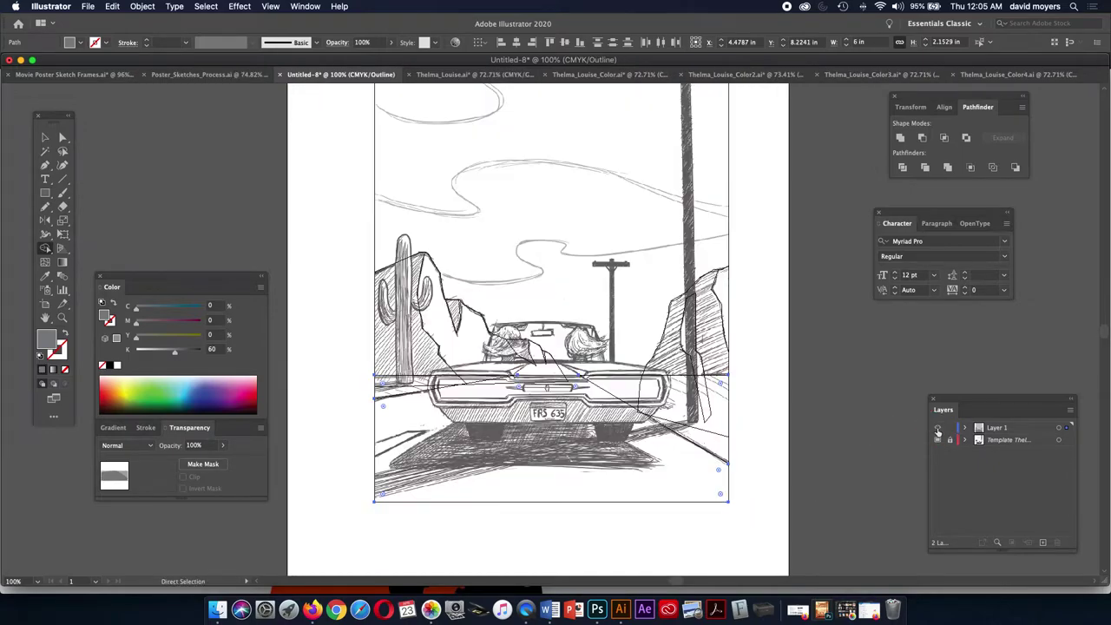
{"action": "key", "text": "p"}
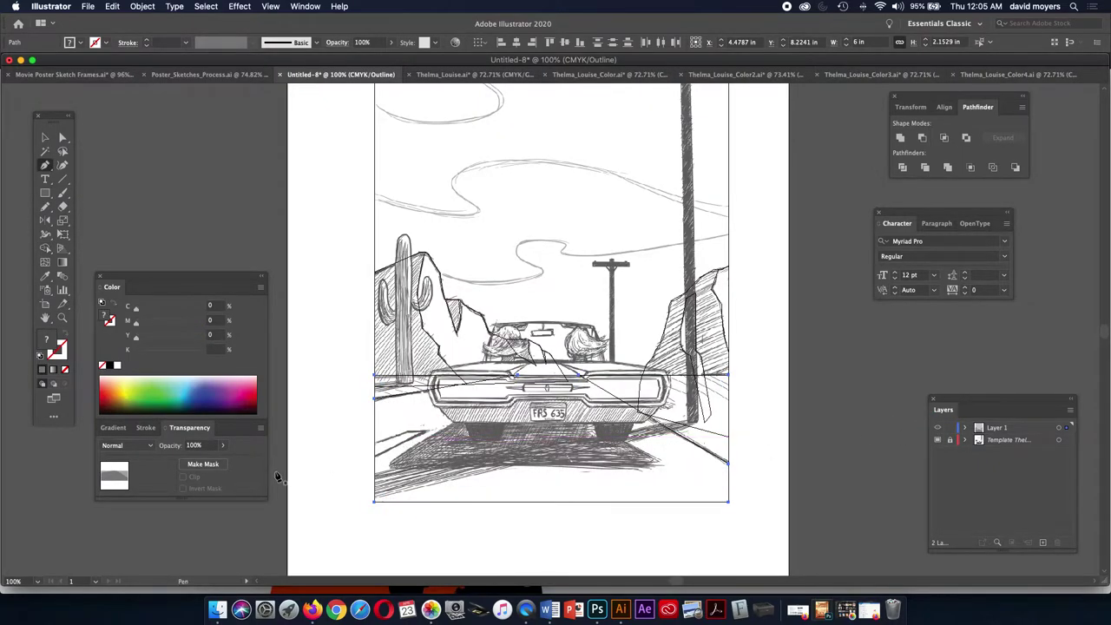
{"action": "key", "text": "z"}
{"action": "left_click", "coordinate": [417, 468]}
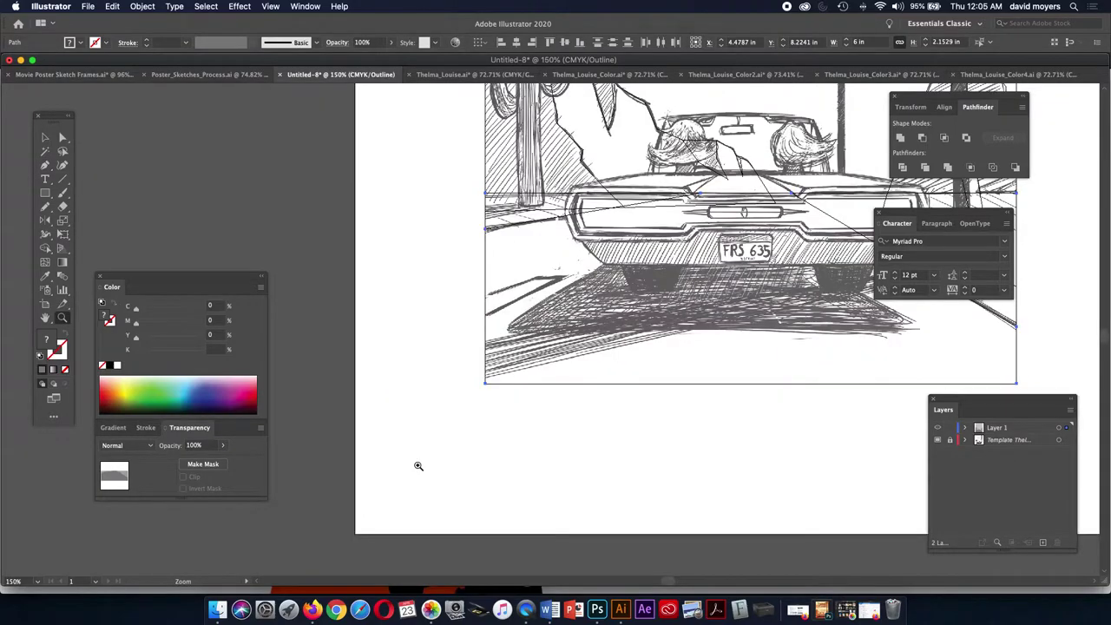
{"action": "left_click", "coordinate": [528, 359]}
{"action": "key", "text": "space"}
{"action": "left_click_drag", "start_coordinate": [528, 358], "coordinate": [388, 513]}
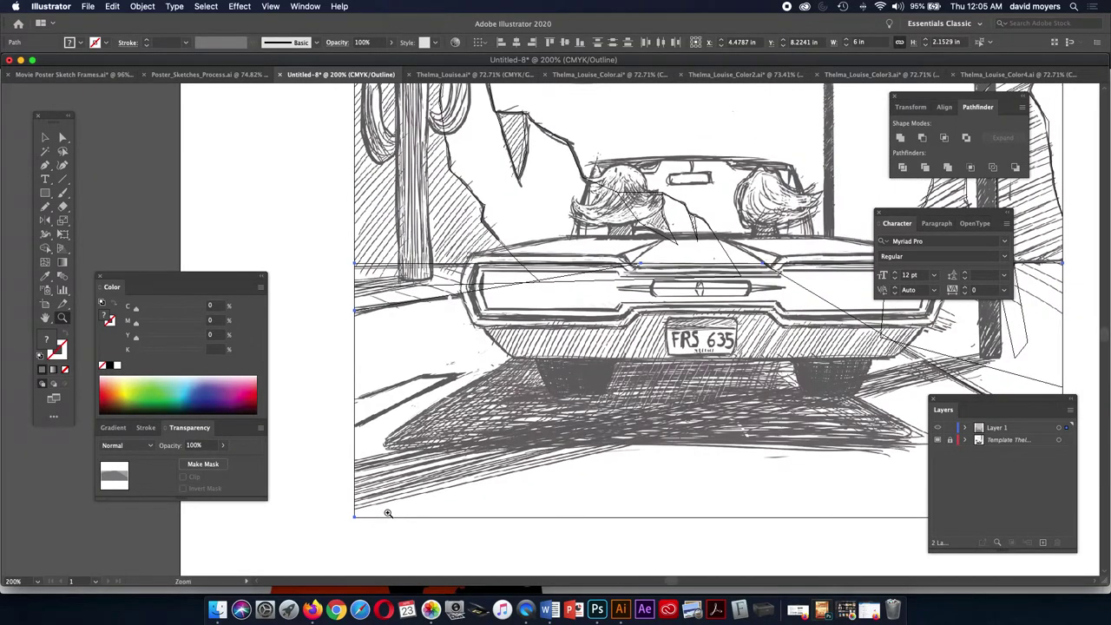
{"action": "key", "text": "p"}
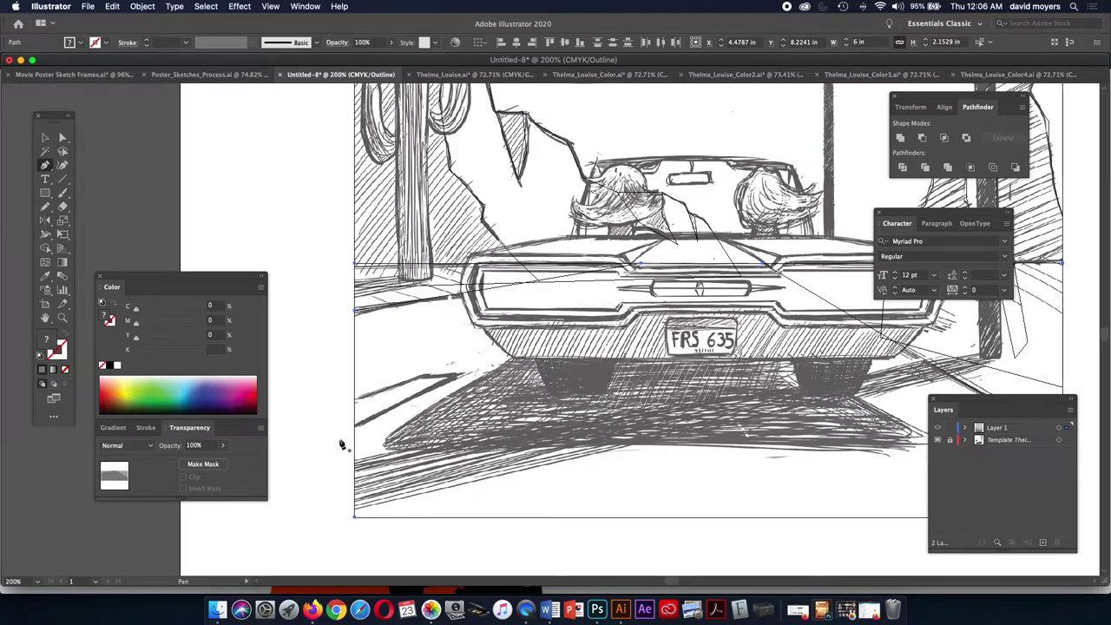
{"action": "left_click", "coordinate": [338, 435]}
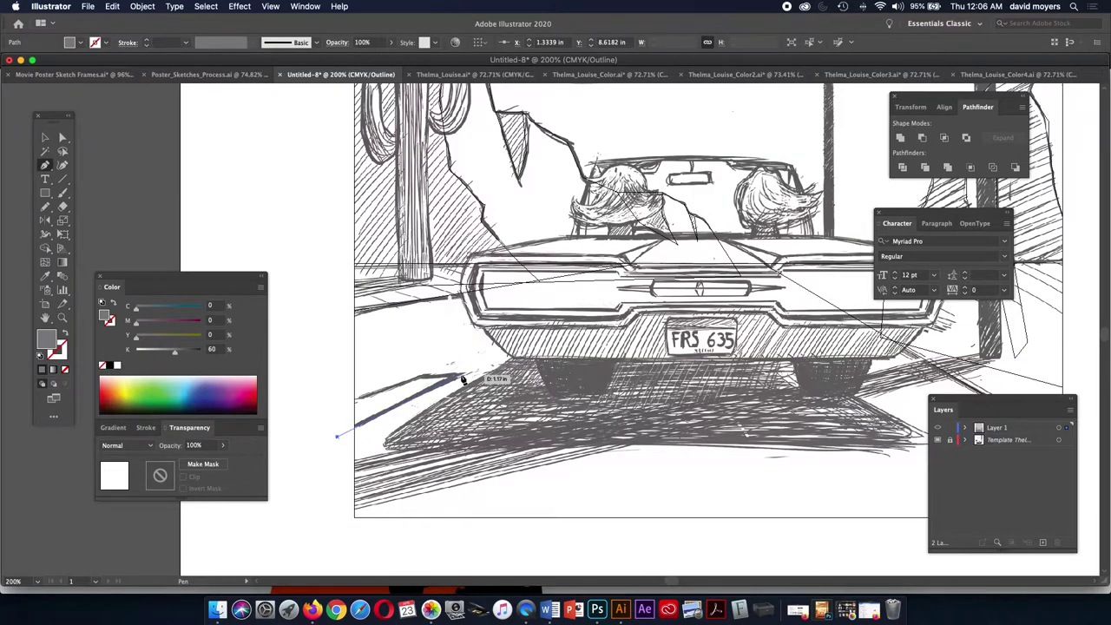
{"action": "left_click_drag", "start_coordinate": [446, 376], "coordinate": [420, 376]}
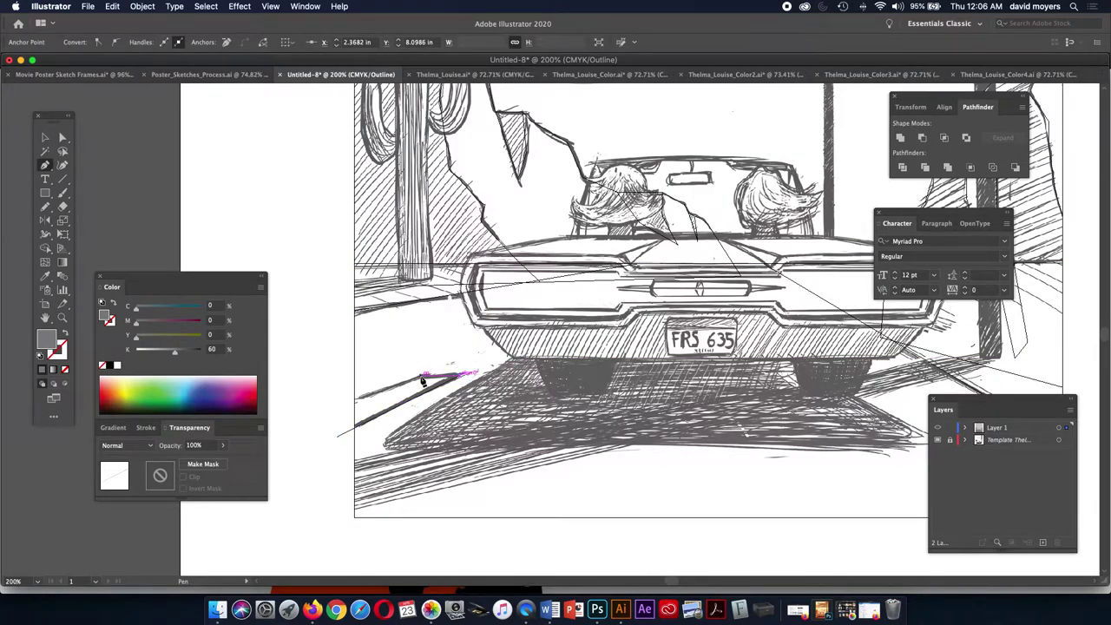
{"action": "left_click", "coordinate": [324, 413]}
{"action": "left_click", "coordinate": [337, 437]}
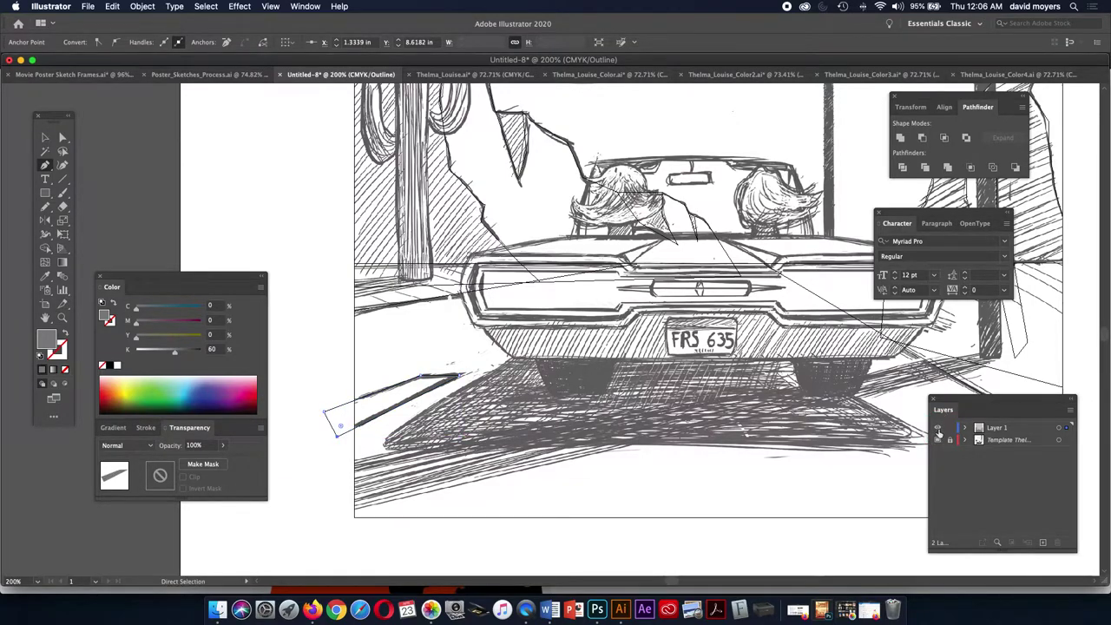
- Return Layer 1 to preview display and set the lane stripe's fill to 10% black
{"action": "key", "text": "super+y"}
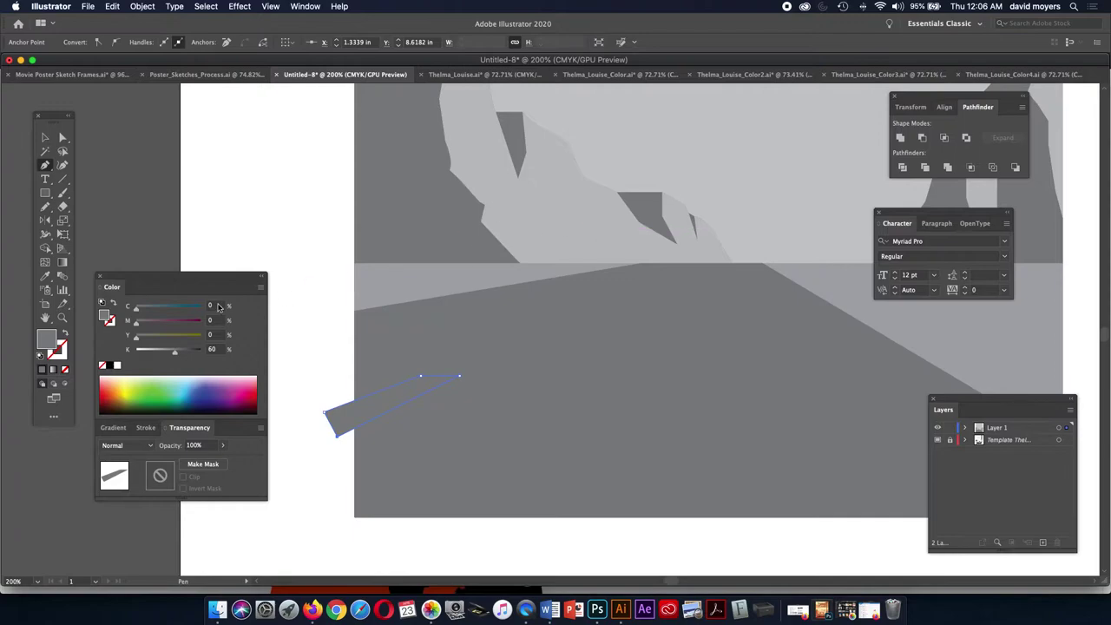
{"action": "left_click", "coordinate": [147, 351]}
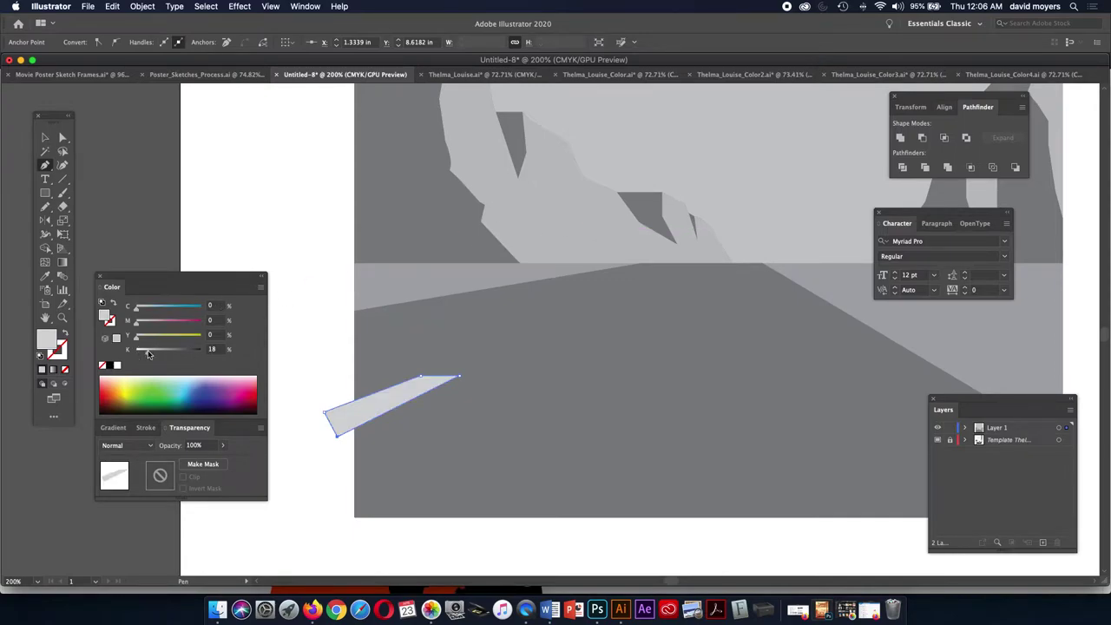
{"action": "left_click_drag", "start_coordinate": [147, 354], "coordinate": [145, 351]}
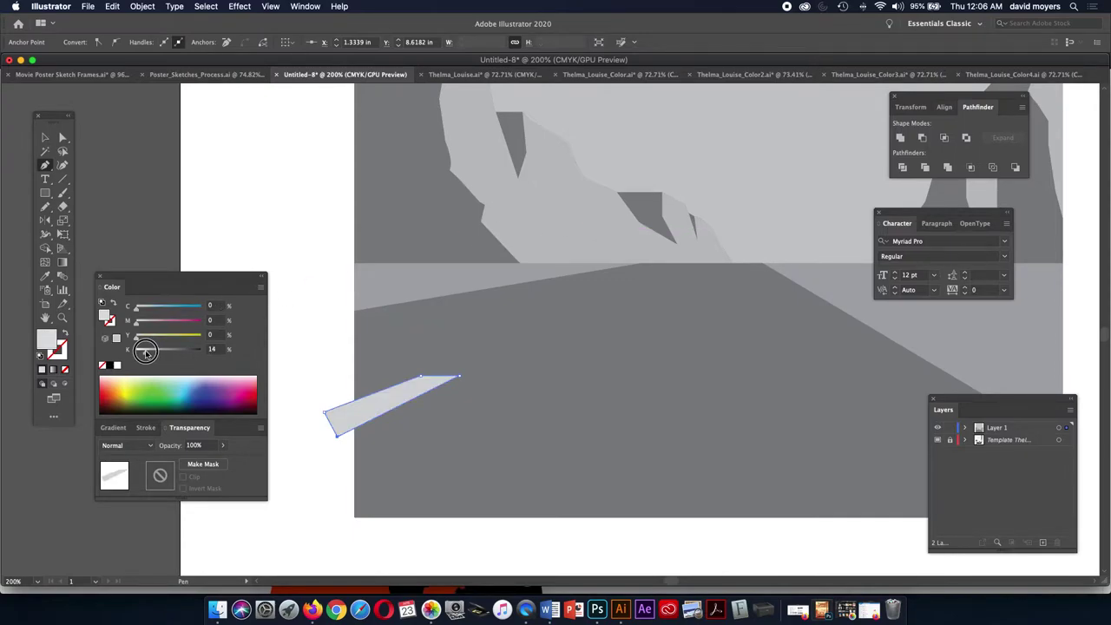
{"action": "left_click_drag", "start_coordinate": [145, 351], "coordinate": [143, 351]}
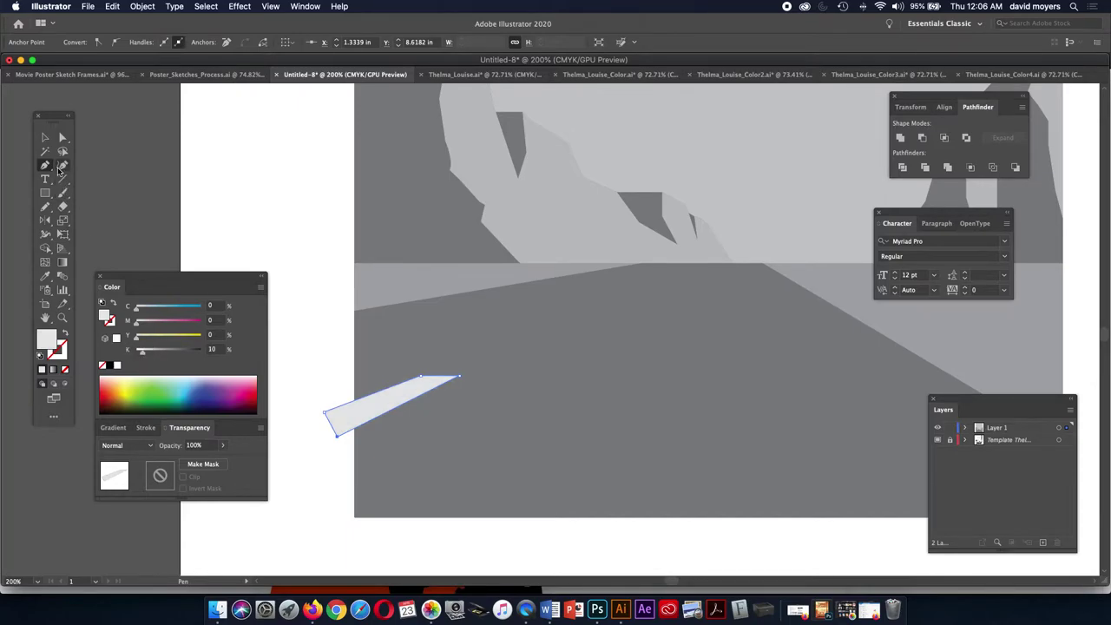
- Trim the lane stripe's end beyond the poster edge against the road with the Shape Builder, and deselect both
{"action": "left_click", "coordinate": [44, 136]}
{"action": "left_click", "coordinate": [255, 263]}
{"action": "left_click", "coordinate": [382, 404]}
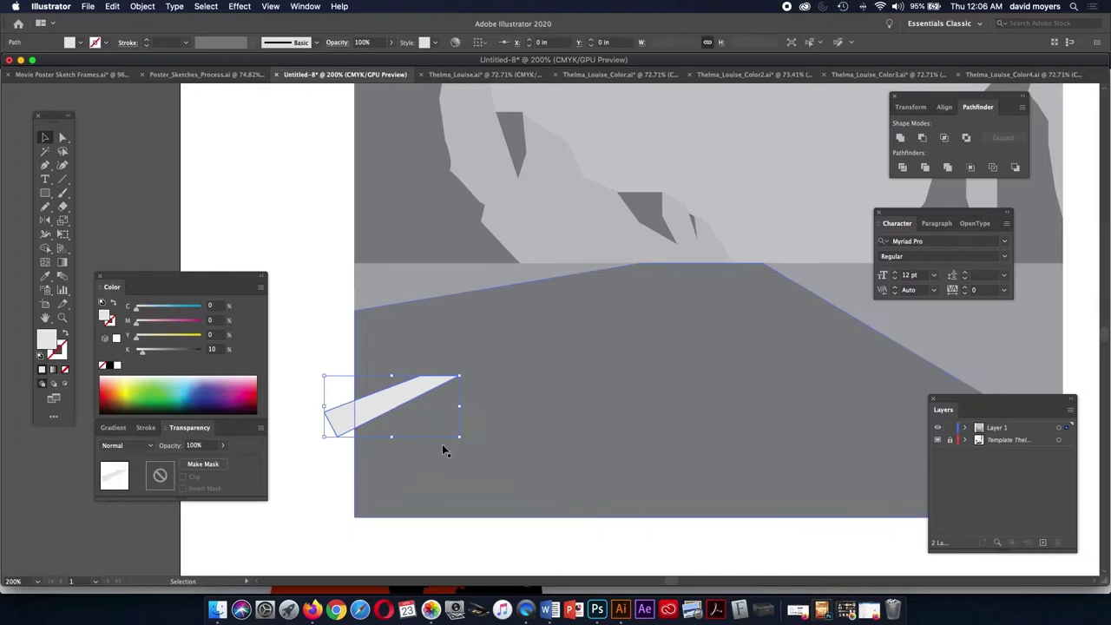
{"action": "left_click", "coordinate": [444, 446], "text": "shift"}
{"action": "key", "text": "shift+m"}
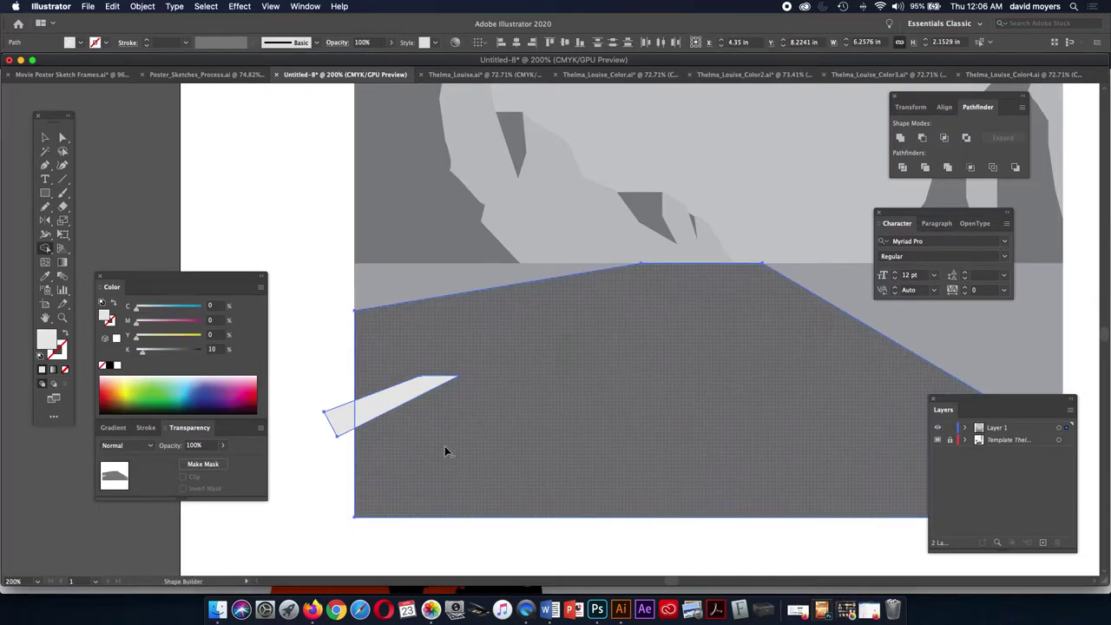
{"action": "left_click", "coordinate": [346, 420], "text": "alt"}
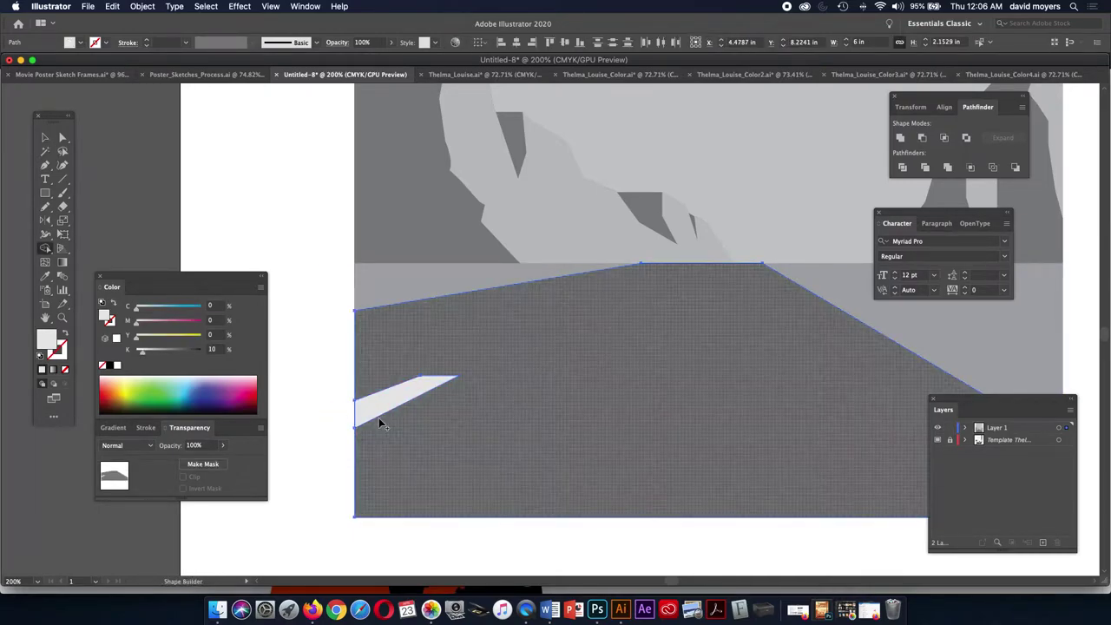
{"action": "left_click", "coordinate": [46, 137]}
{"action": "left_click", "coordinate": [216, 193]}
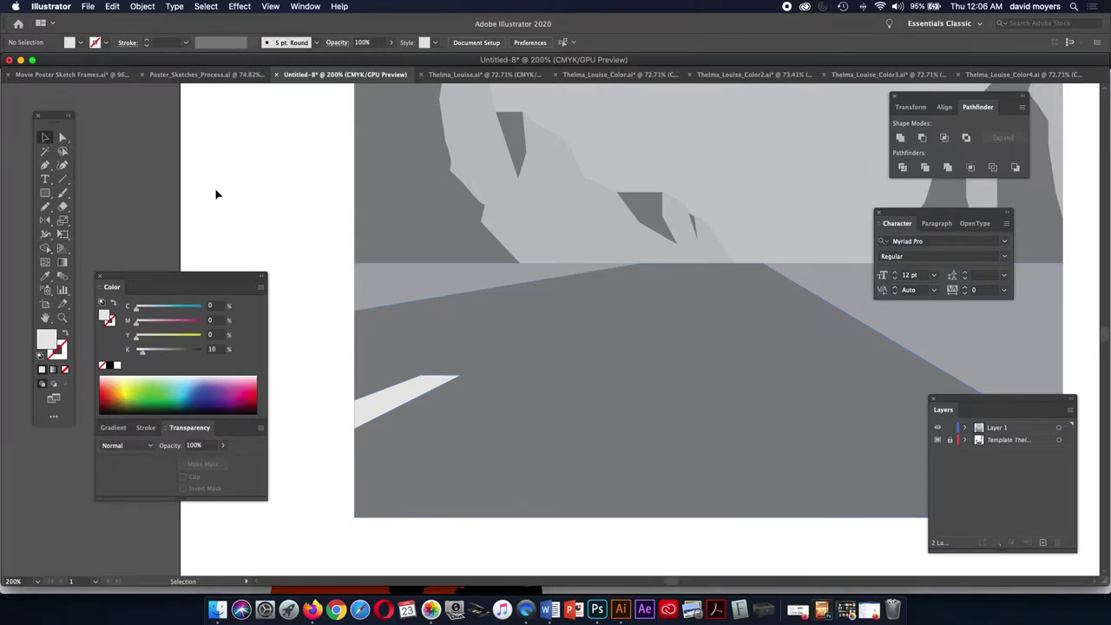
- Review the whole poster against the sketch and leave Layer 1 in outline display
{"action": "key", "text": "super+minus"}
{"action": "left_click_drag", "start_coordinate": [384, 241], "coordinate": [359, 318]}
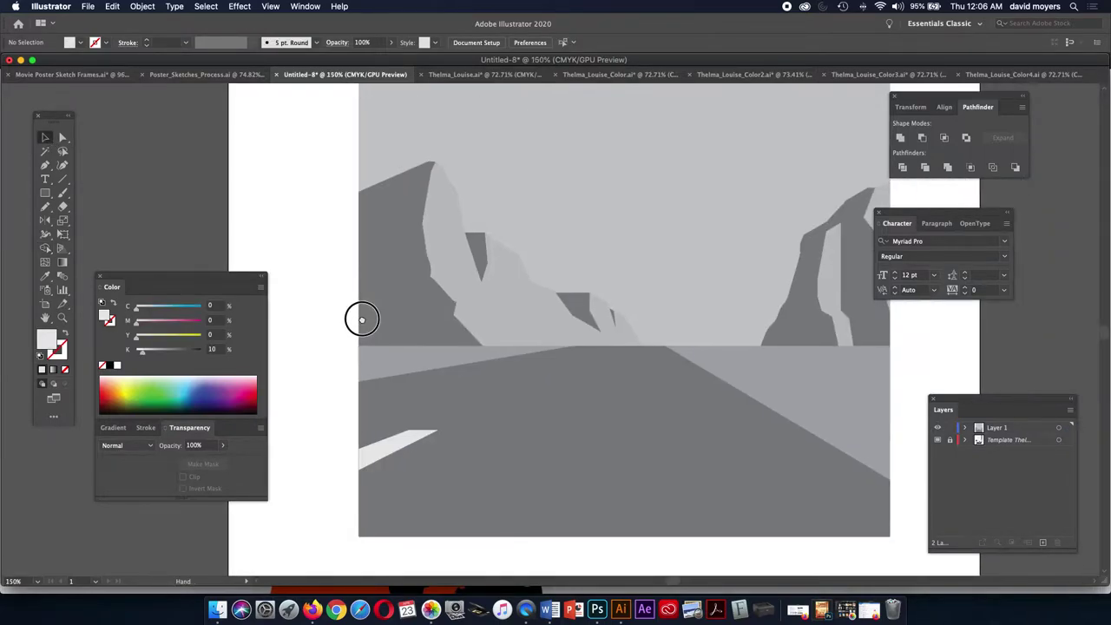
{"action": "left_click_drag", "start_coordinate": [517, 331], "coordinate": [449, 357]}
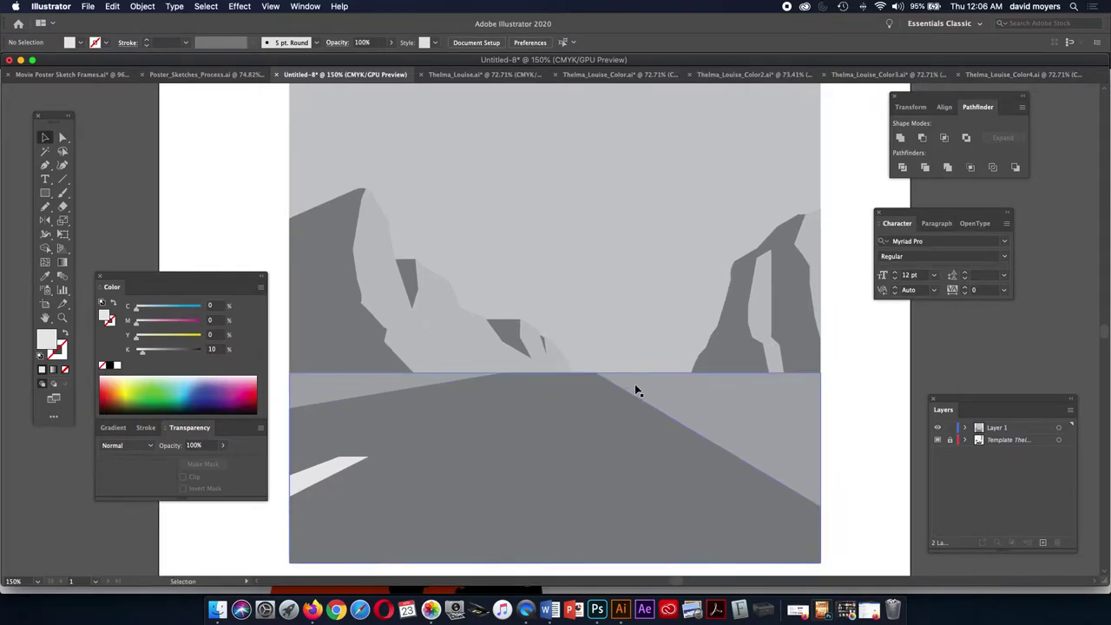
{"action": "key", "text": "super+y"}
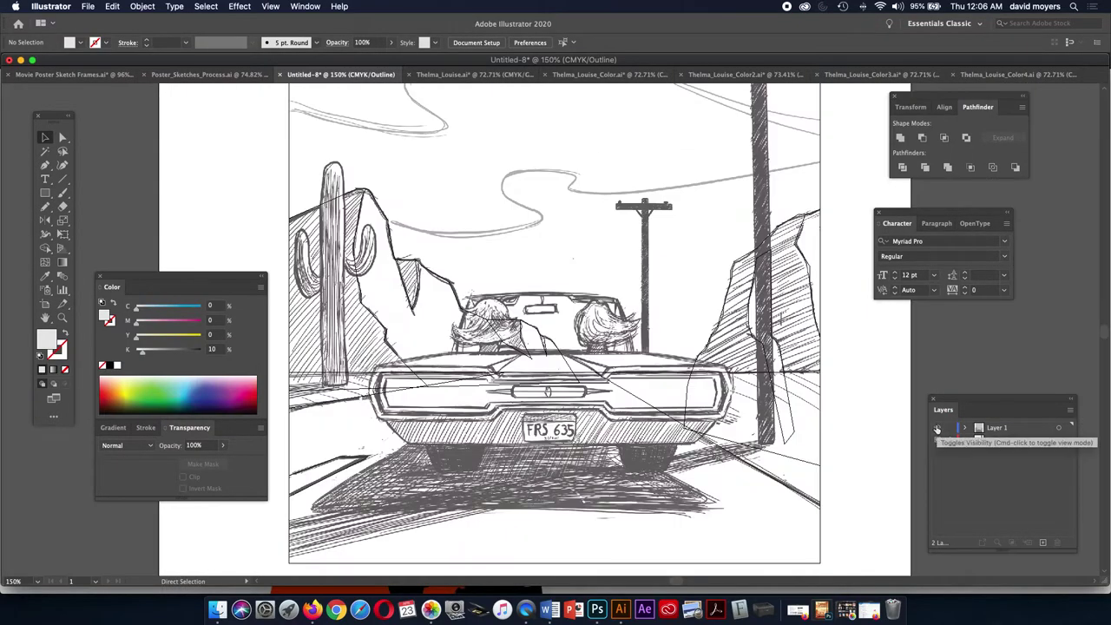
{"action": "key", "text": "super+minus"}
{"action": "key", "text": "super+minus"}
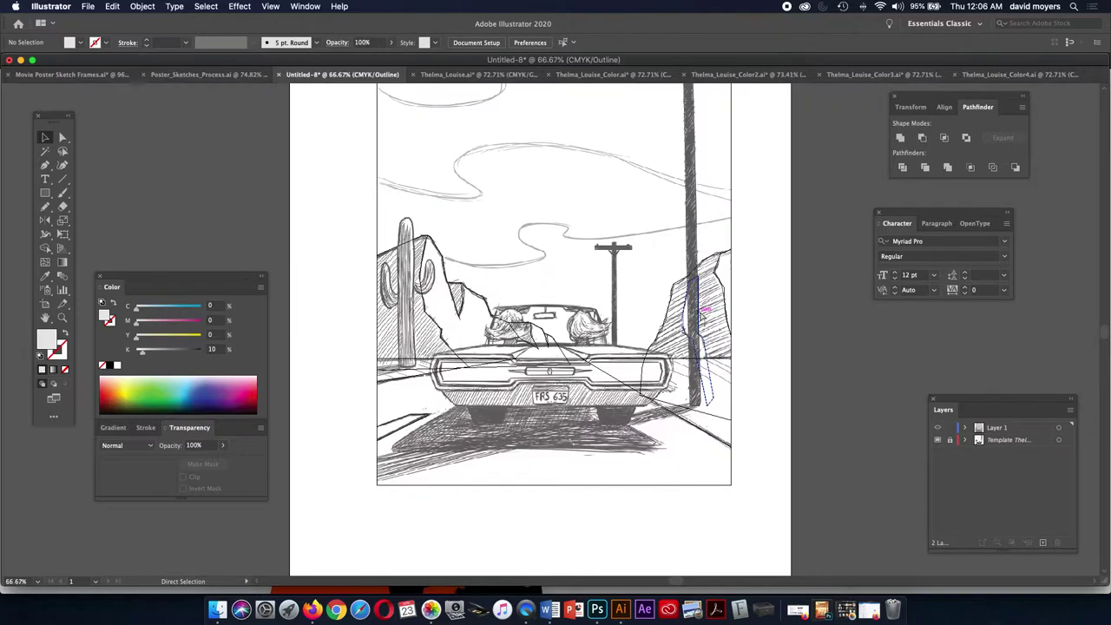
{"action": "left_click_drag", "start_coordinate": [698, 312], "coordinate": [658, 406]}
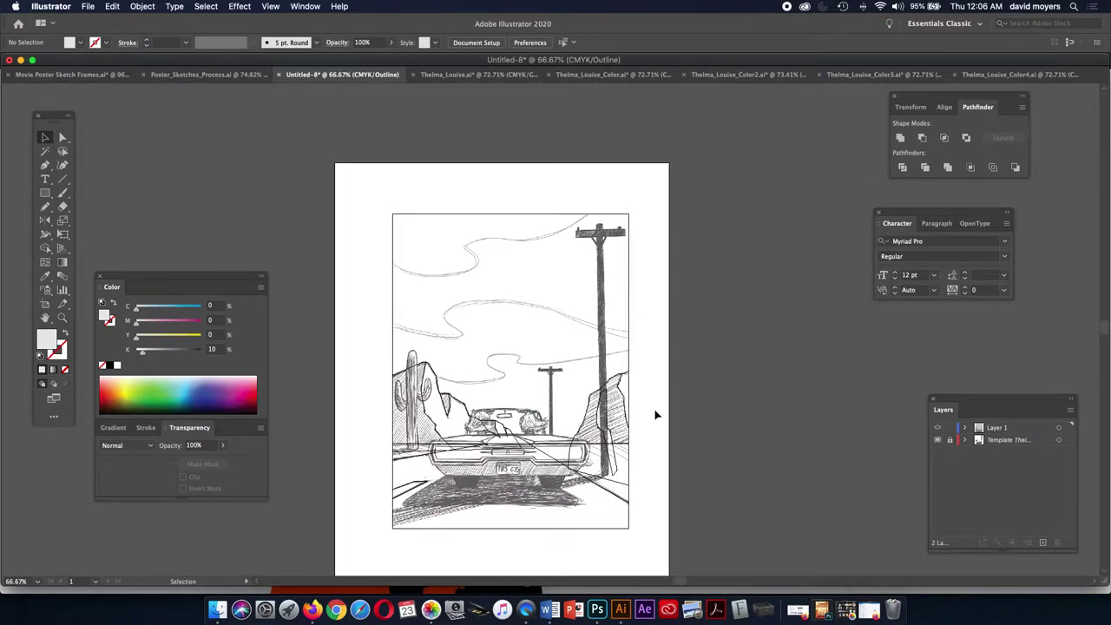
{"action": "left_click", "coordinate": [1016, 432]}
{"action": "key", "text": "z"}
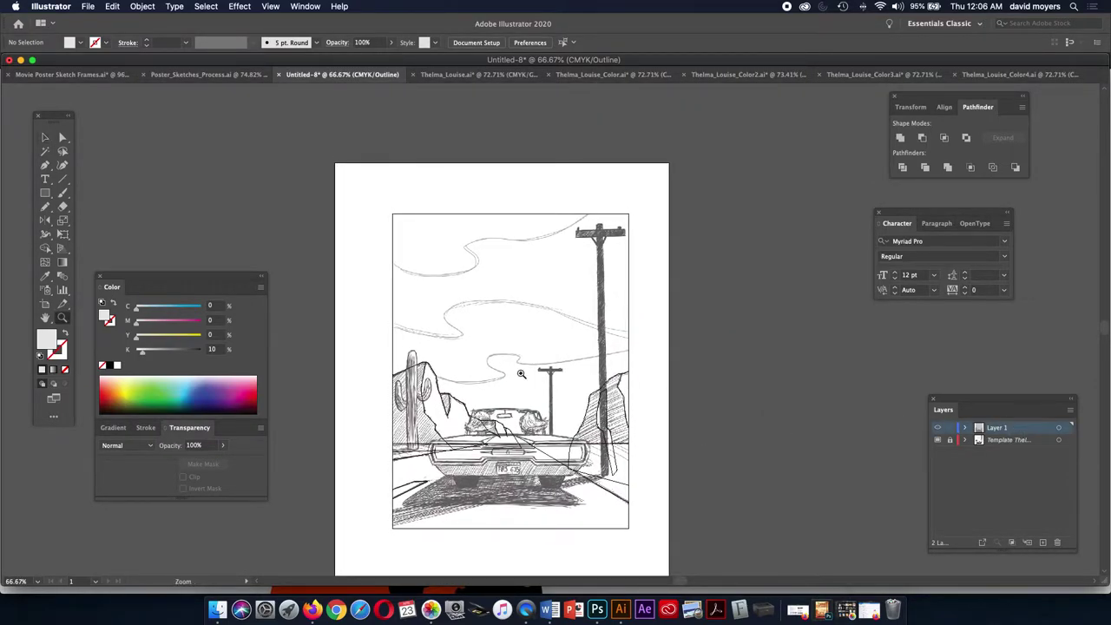
{"action": "left_click", "coordinate": [515, 365]}
{"action": "left_click", "coordinate": [937, 427], "text": "super"}
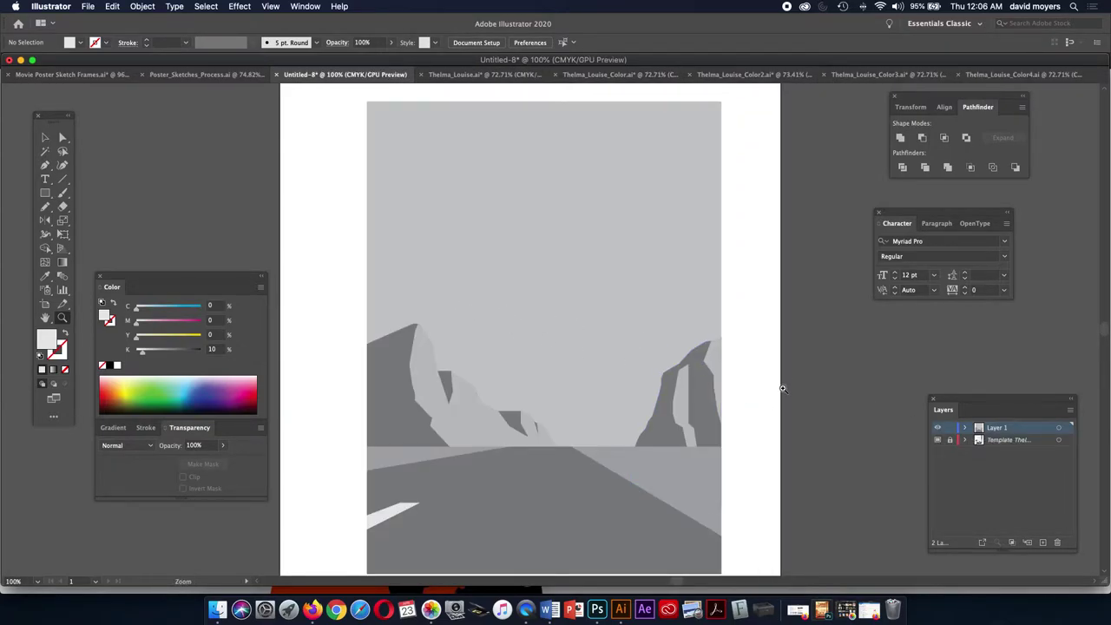
{"action": "left_click", "coordinate": [937, 427], "text": "super"}
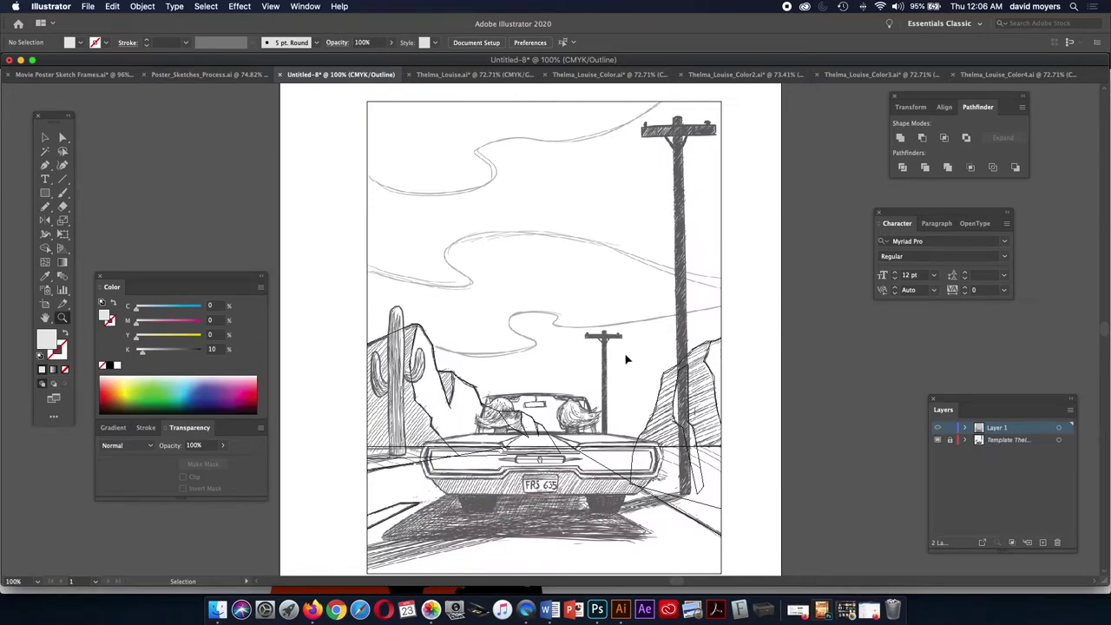
- Start tracing the middle cloud's upper edge with the Pen tool, from outside the poster's left side around the first sharp bend
{"action": "key", "text": "p"}
{"action": "left_click", "coordinate": [355, 265]}
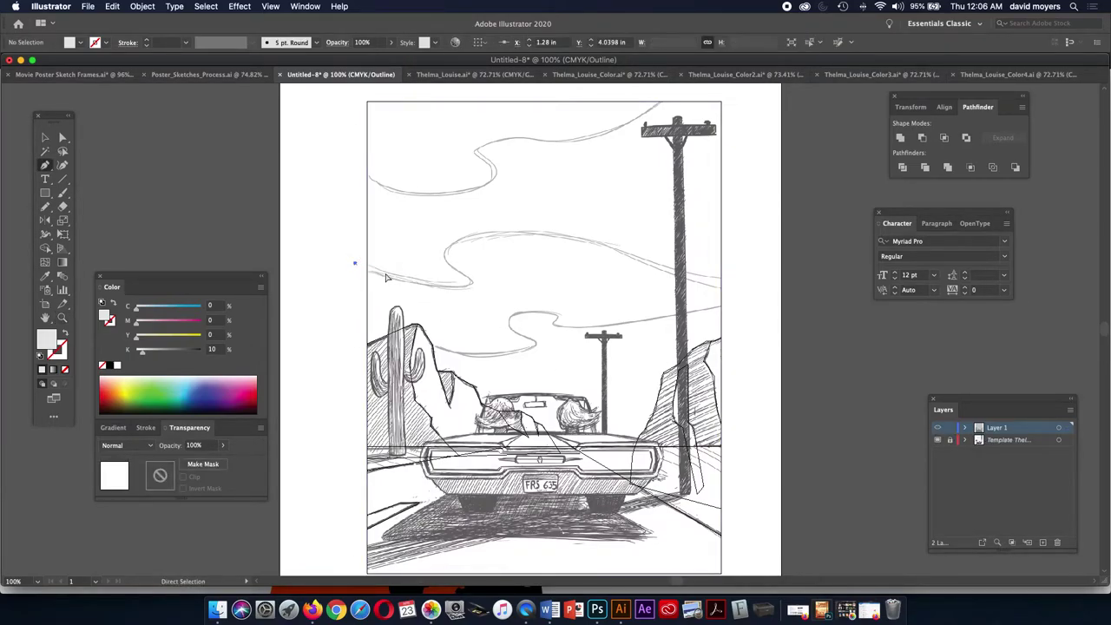
{"action": "key", "text": "super+z"}
{"action": "left_click", "coordinate": [339, 273]}
{"action": "left_click_drag", "start_coordinate": [393, 276], "coordinate": [469, 290]}
{"action": "left_click", "coordinate": [469, 289]}
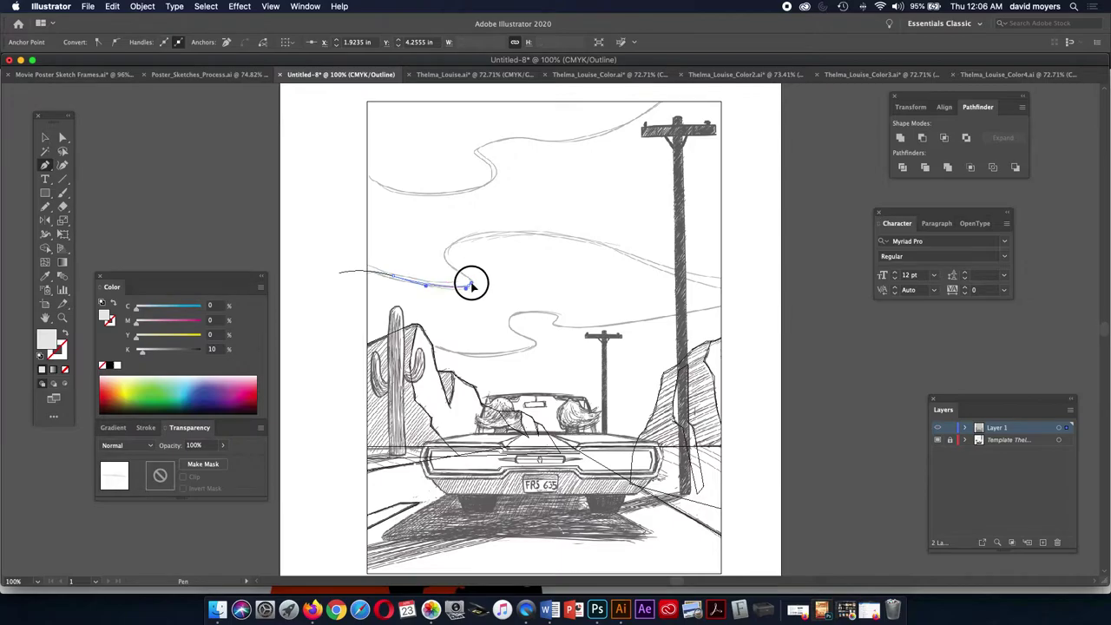
{"action": "left_click_drag", "start_coordinate": [473, 286], "coordinate": [442, 264]}
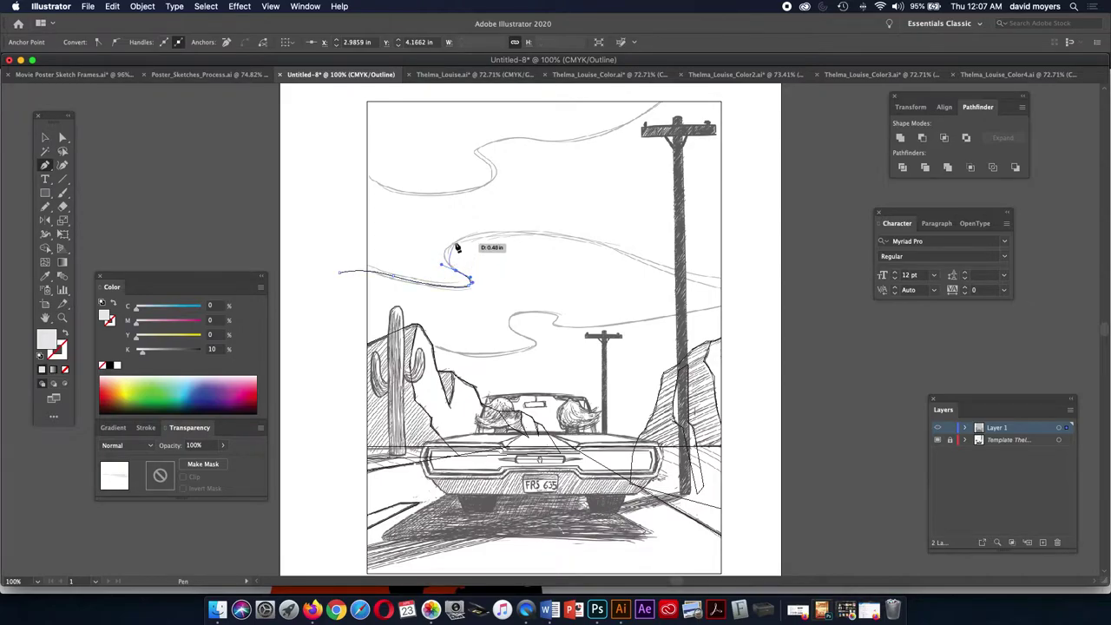
- Continue the cloud's upper edge over the large arch and past the utility pole to a corner point beyond the poster's right side
{"action": "left_click_drag", "start_coordinate": [451, 240], "coordinate": [533, 236]}
{"action": "left_click_drag", "start_coordinate": [534, 236], "coordinate": [577, 243]}
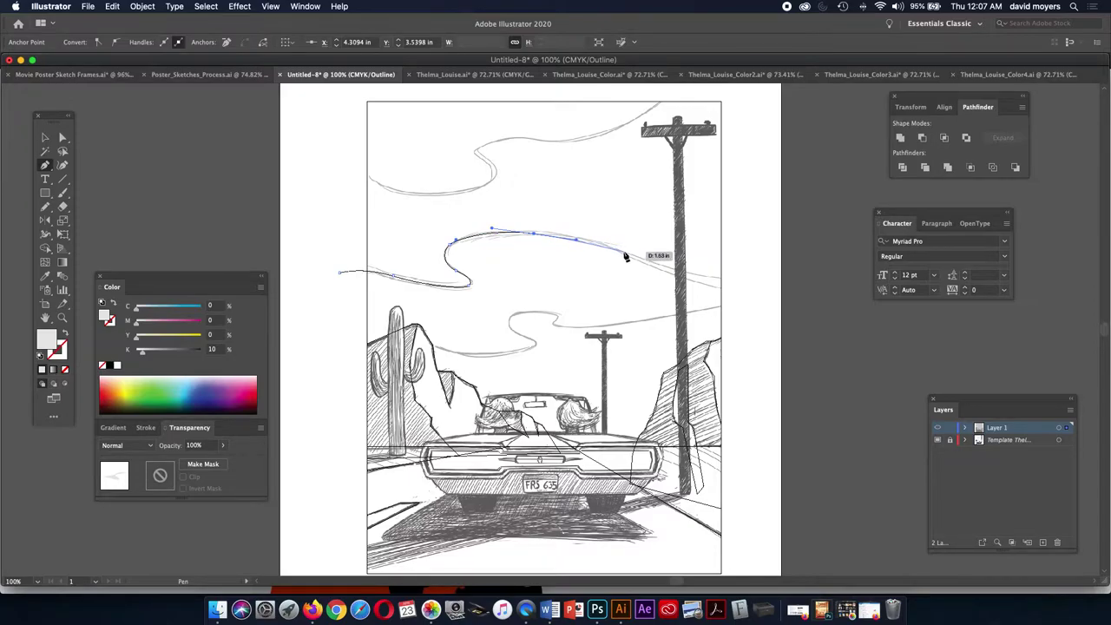
{"action": "left_click_drag", "start_coordinate": [622, 255], "coordinate": [656, 267]}
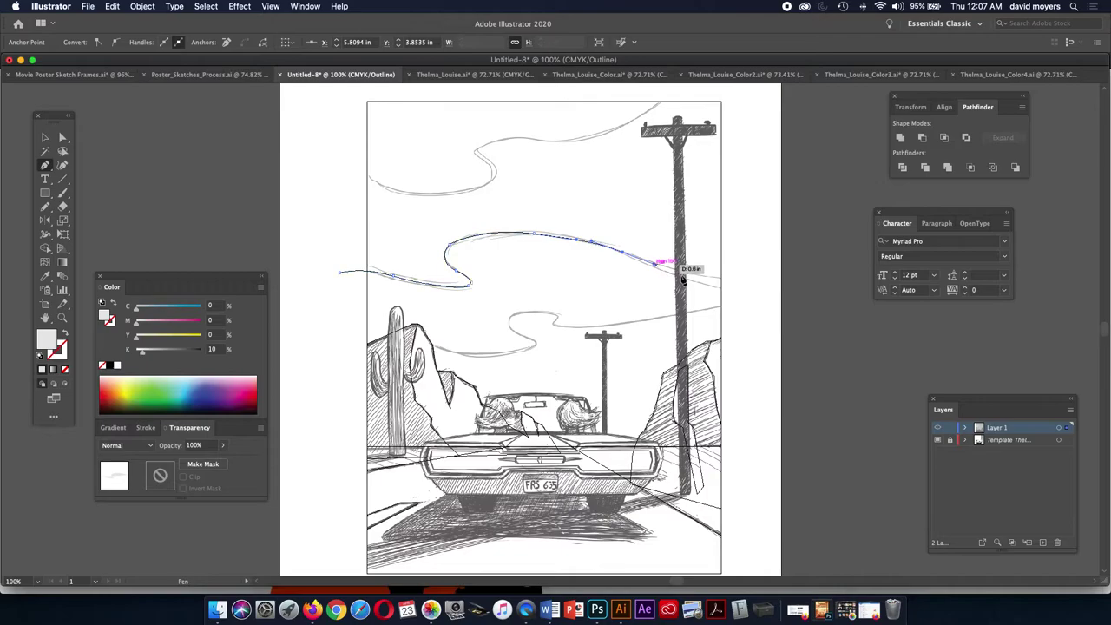
{"action": "left_click_drag", "start_coordinate": [729, 292], "coordinate": [757, 297]}
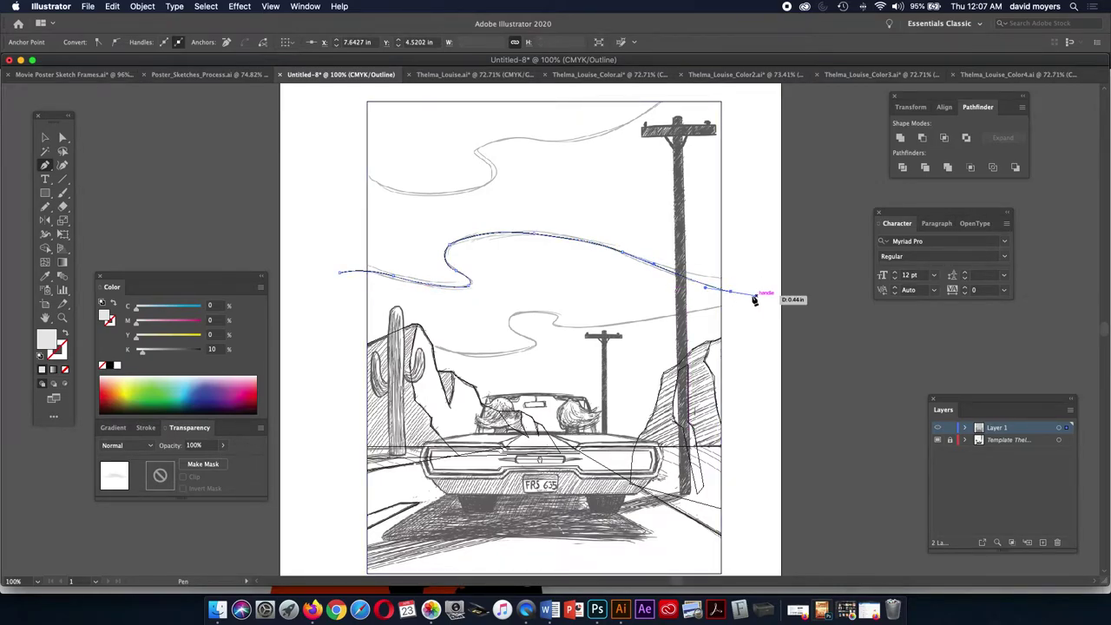
{"action": "left_click", "coordinate": [729, 293]}
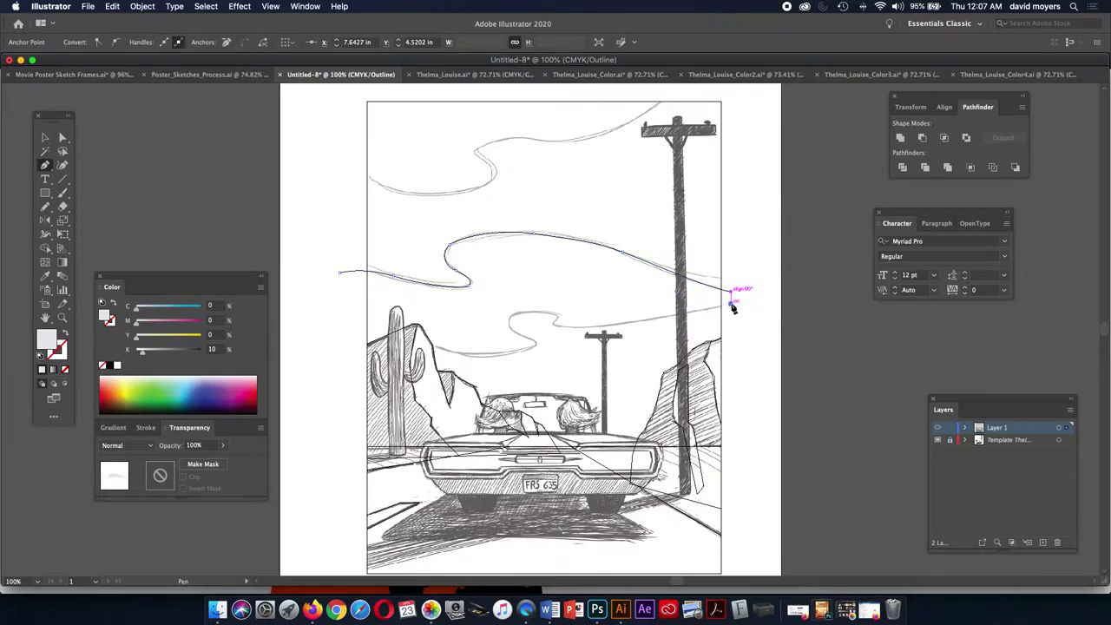
- Trace the cloud's lower edge back from the poster's right side, above the small pole and around the sketched curl
{"action": "left_click_drag", "start_coordinate": [574, 333], "coordinate": [535, 327]}
{"action": "key", "text": "z"}
{"action": "left_click", "coordinate": [575, 327]}
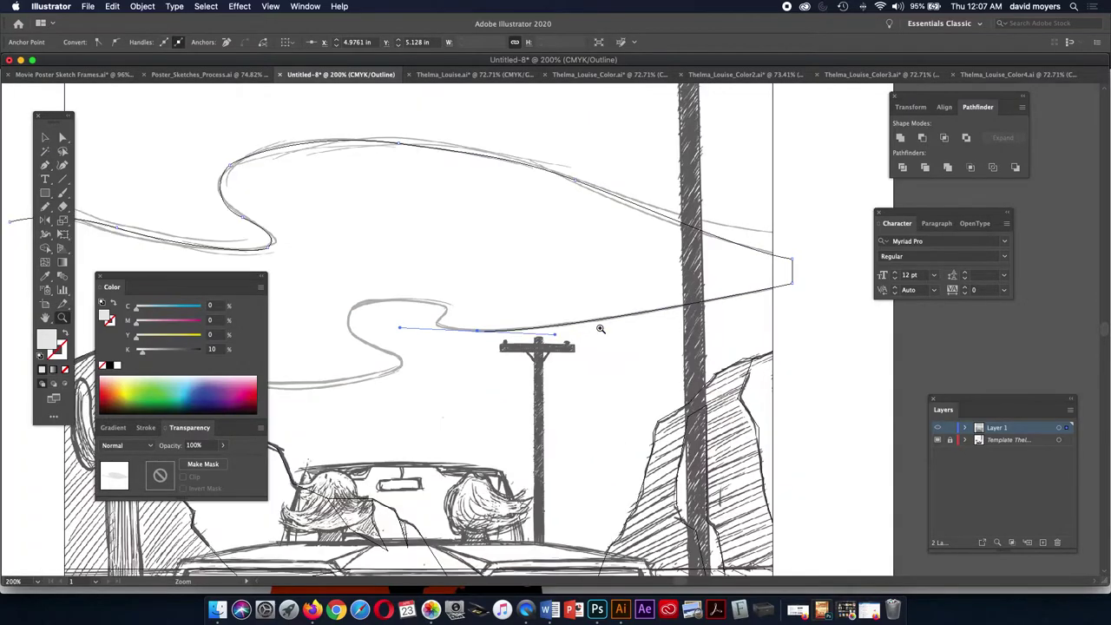
{"action": "key", "text": "p"}
{"action": "left_click_drag", "start_coordinate": [475, 341], "coordinate": [509, 310]}
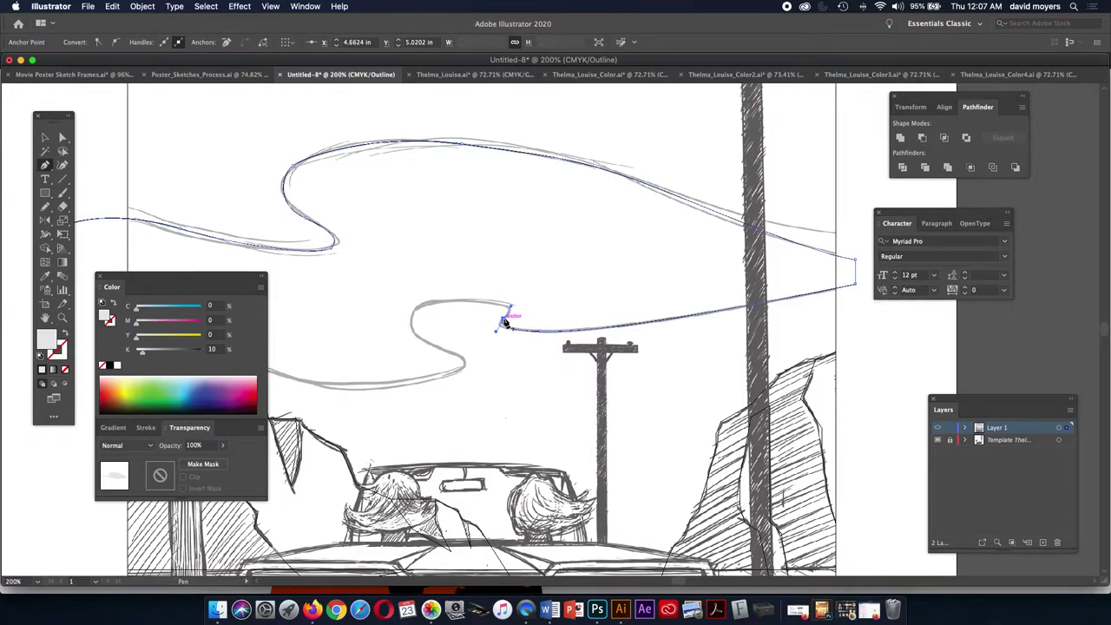
{"action": "mouse_move", "coordinate": [503, 306]}
{"action": "left_mouse_down"}
{"action": "mouse_move", "coordinate": [490, 305]}
{"action": "mouse_move", "coordinate": [504, 305]}
{"action": "left_mouse_up"}
{"action": "mouse_move", "coordinate": [412, 308]}
{"action": "left_mouse_down"}
{"action": "mouse_move", "coordinate": [412, 330]}
{"action": "mouse_move", "coordinate": [448, 344]}
{"action": "mouse_move", "coordinate": [458, 371]}
{"action": "left_mouse_up"}
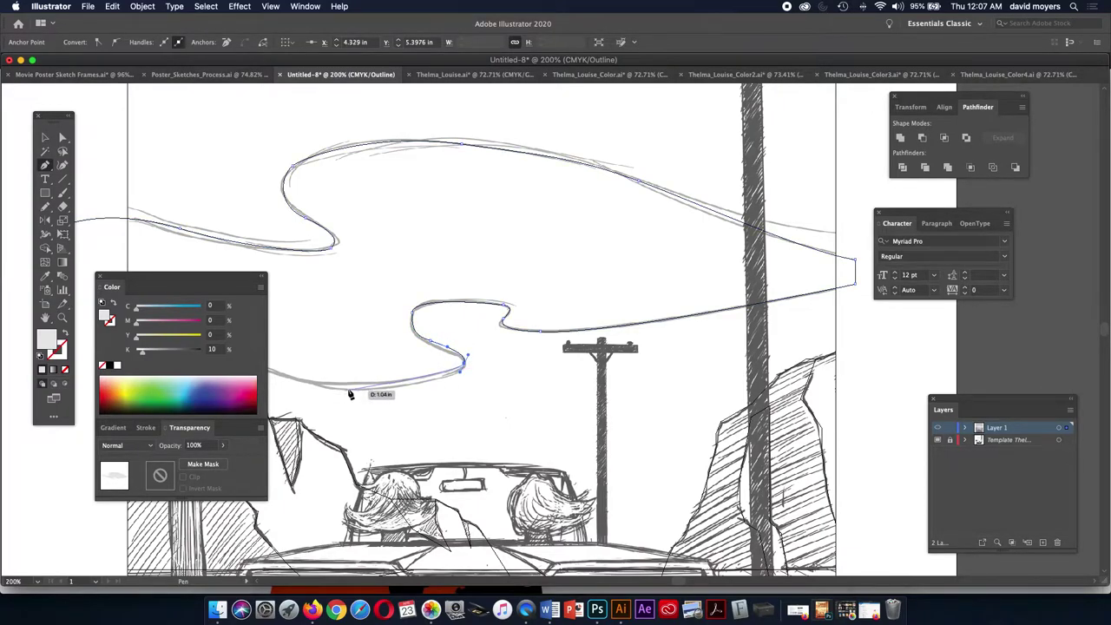
- Carry the cloud's lower edge across the mountain and cactus past the poster's left side and close the path at its starting point
{"action": "left_click_drag", "start_coordinate": [361, 387], "coordinate": [333, 387]}
{"action": "key", "text": "space"}
{"action": "left_click_drag", "start_coordinate": [435, 368], "coordinate": [682, 353]}
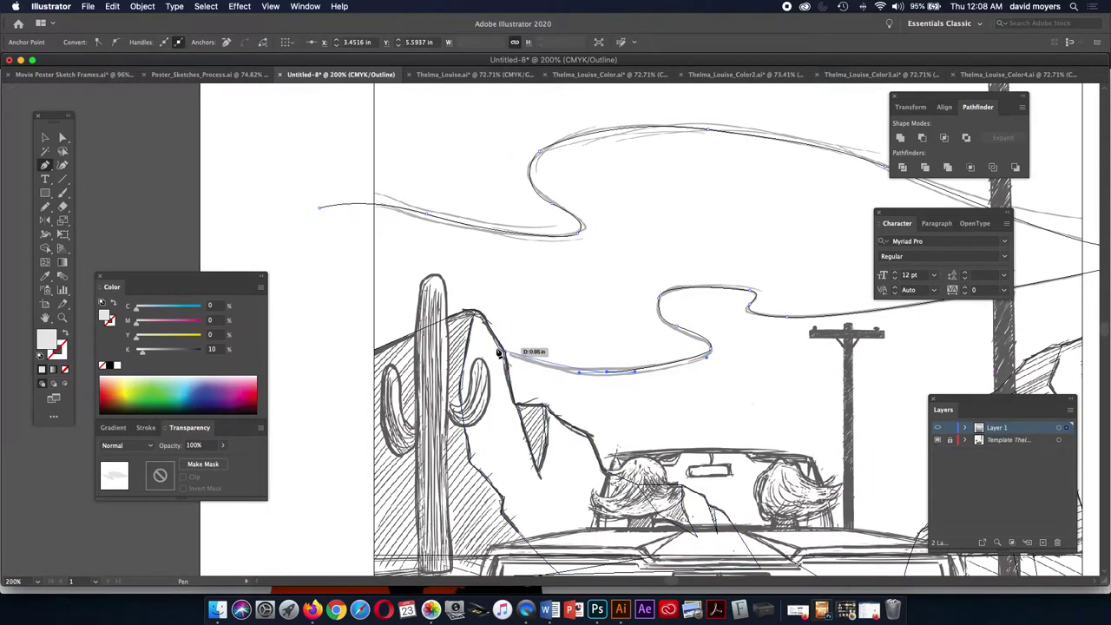
{"action": "left_click_drag", "start_coordinate": [337, 319], "coordinate": [309, 320]}
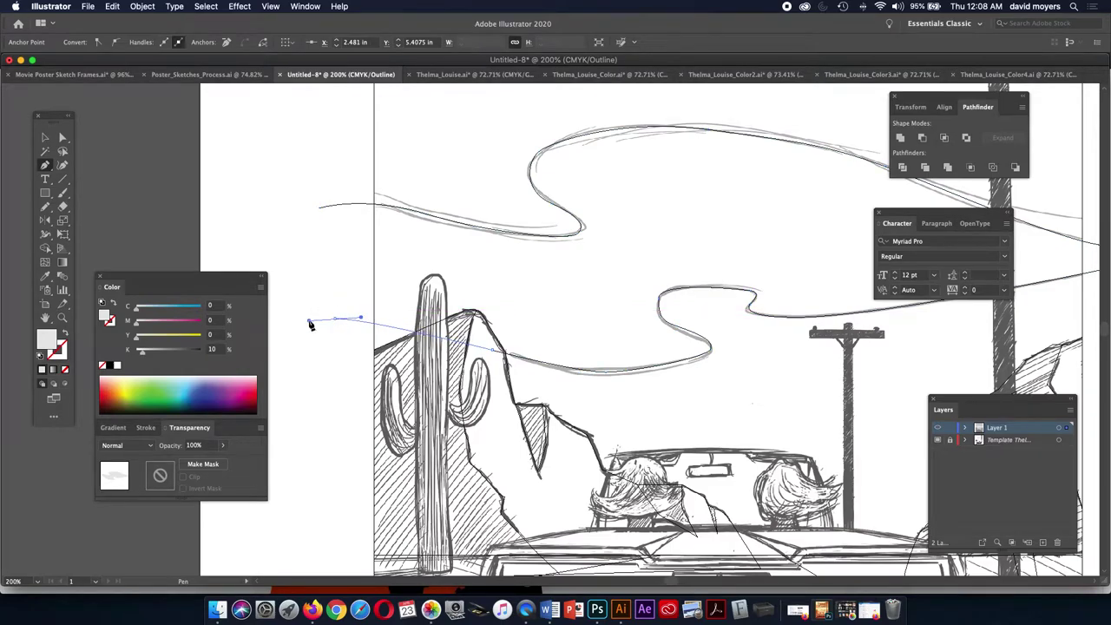
{"action": "left_click", "coordinate": [320, 209]}
{"action": "left_click", "coordinate": [320, 209]}
- Return Layer 1 to preview display with the whole poster in view
{"action": "key", "text": "super+minus"}
{"action": "key", "text": "super+minus"}
{"action": "key", "text": "super+minus"}
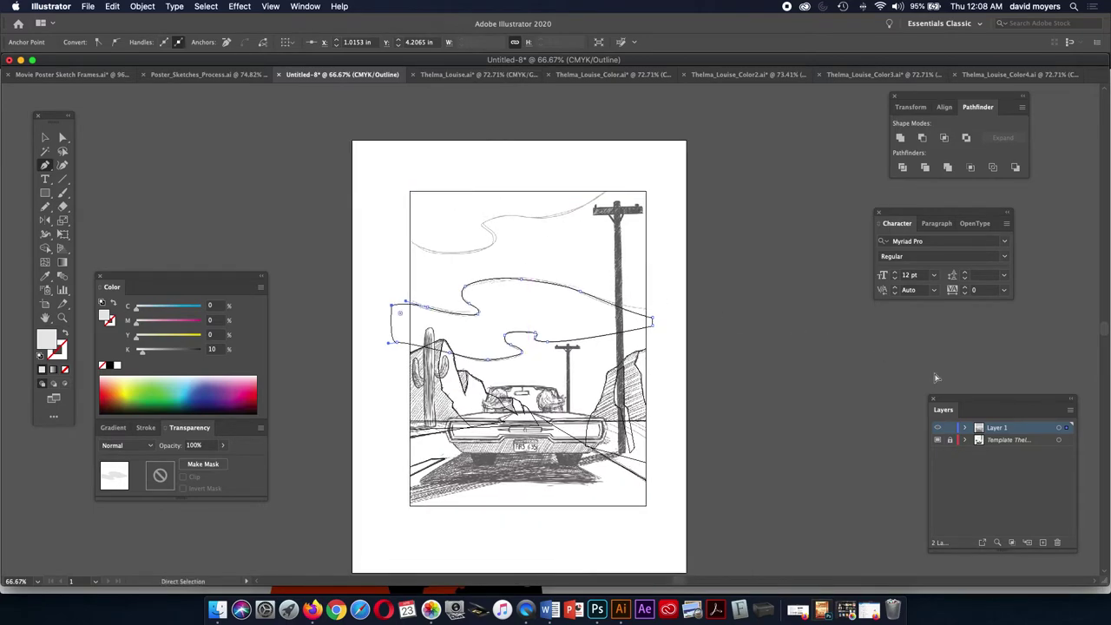
{"action": "key", "text": "super+y"}
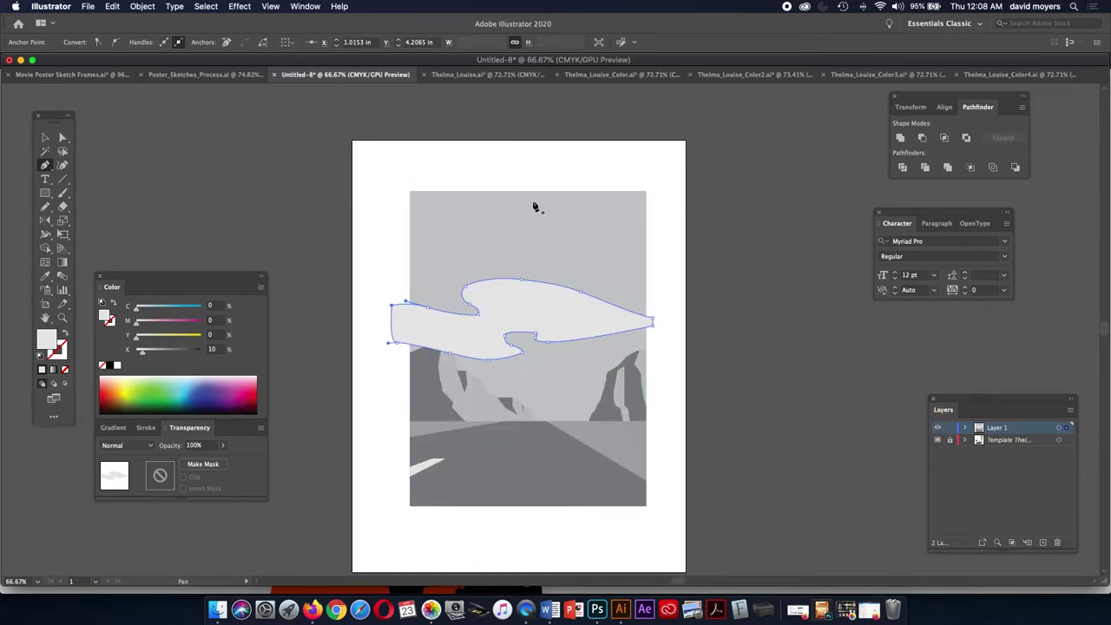
- Remove the cloud's ends outside the poster against the sky rectangle with the Shape Builder, and reselect only the cloud
{"action": "left_click", "coordinate": [46, 137]}
{"action": "left_click", "coordinate": [499, 335]}
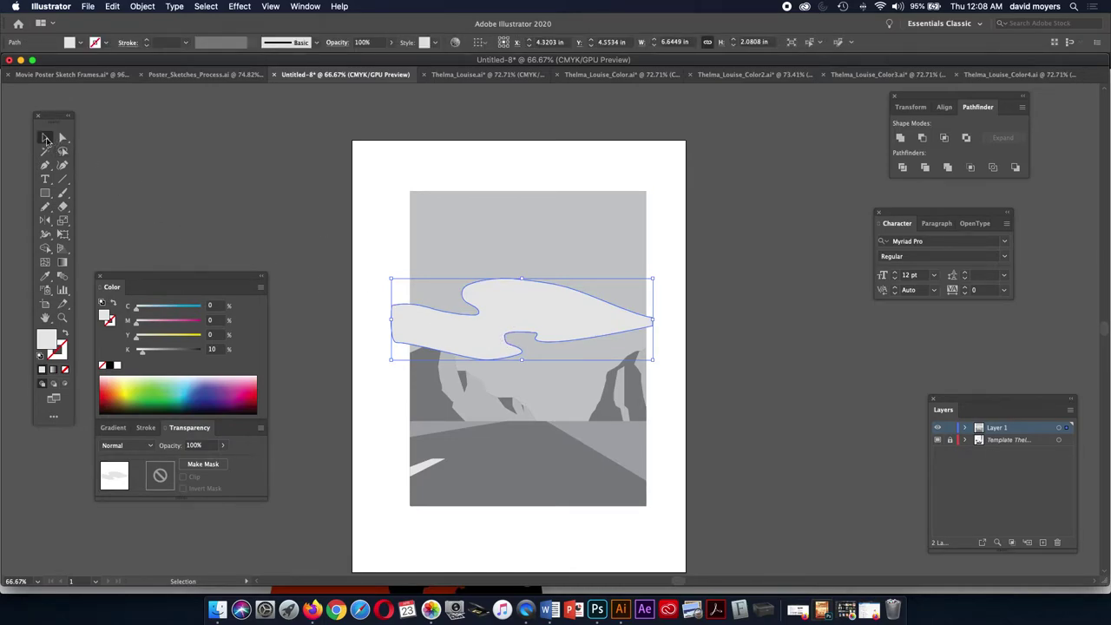
{"action": "left_click", "coordinate": [630, 297], "text": "shift"}
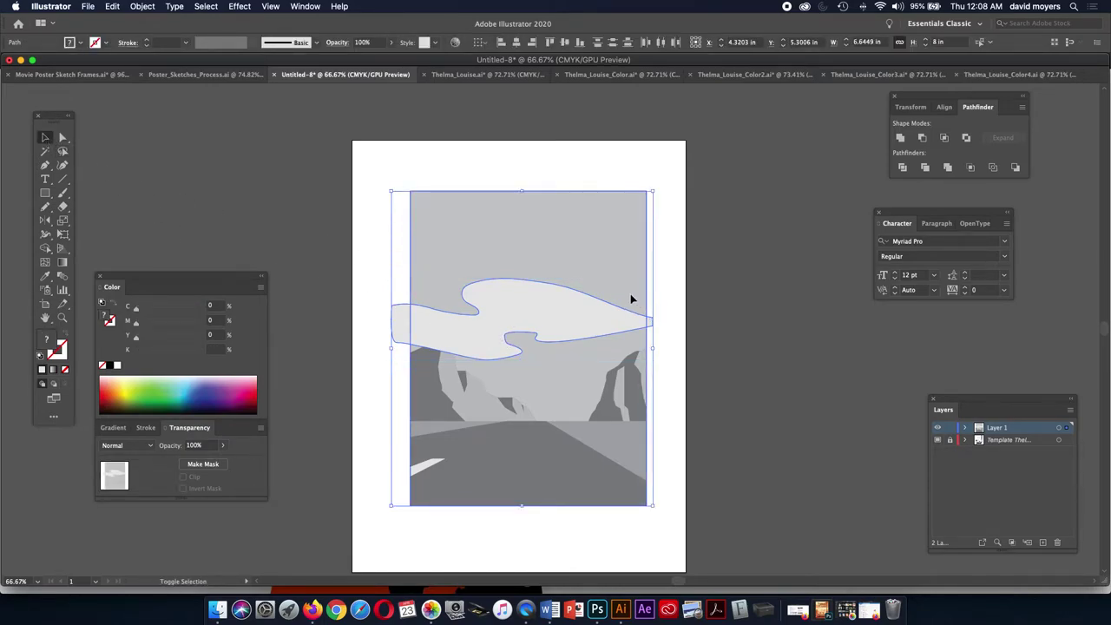
{"action": "key", "text": "shift+m"}
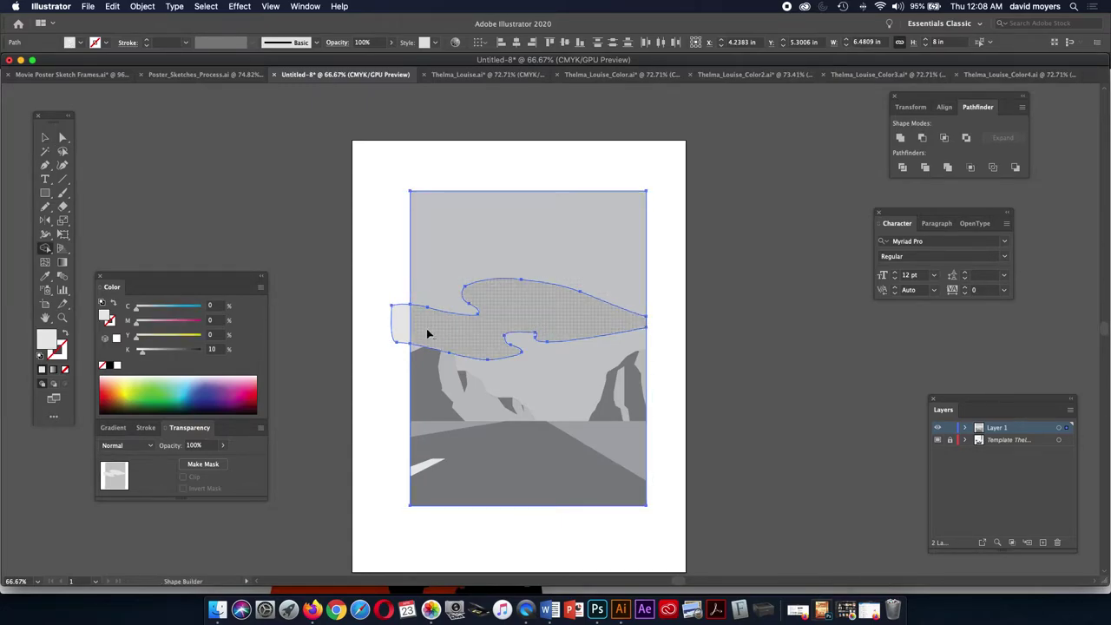
{"action": "left_click", "coordinate": [398, 319], "text": "alt"}
{"action": "key", "text": "v"}
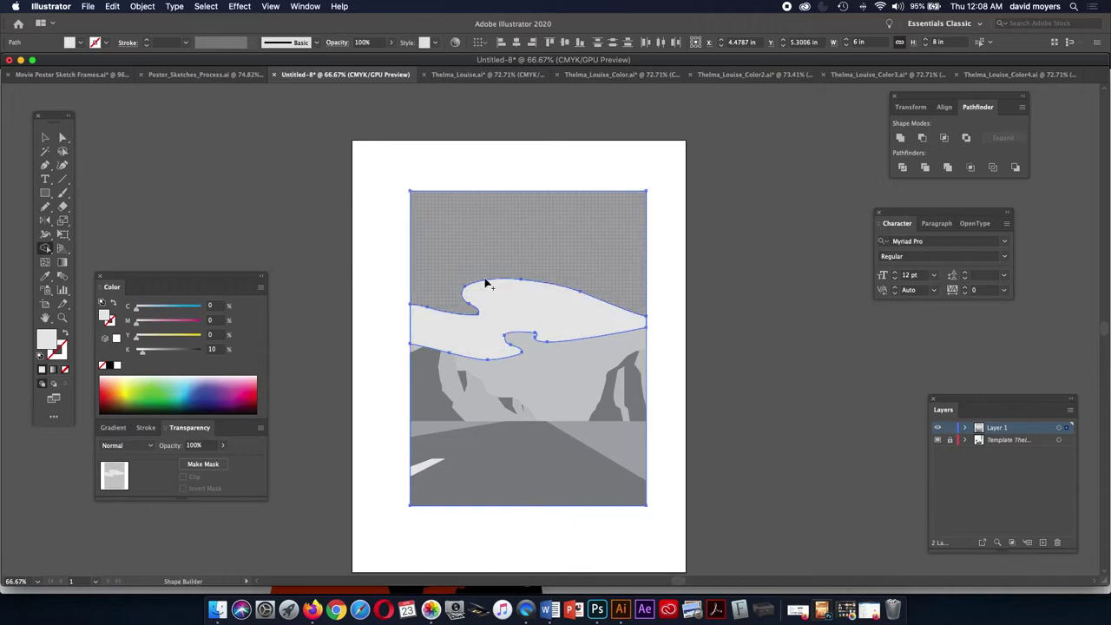
{"action": "left_click", "coordinate": [45, 137]}
{"action": "left_click", "coordinate": [176, 181]}
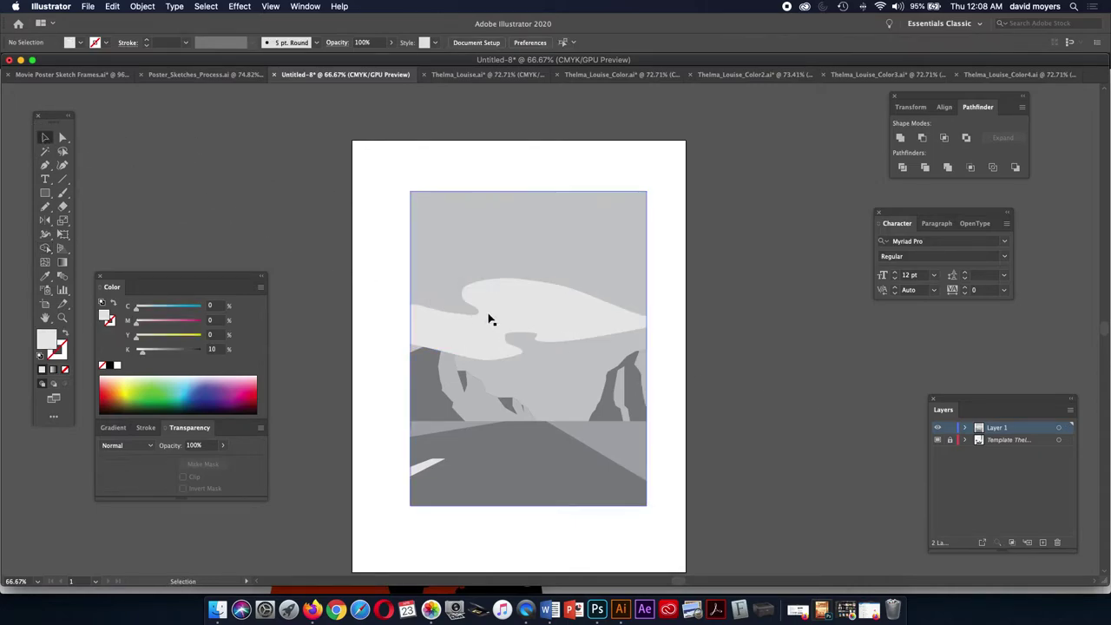
{"action": "left_click", "coordinate": [529, 322]}
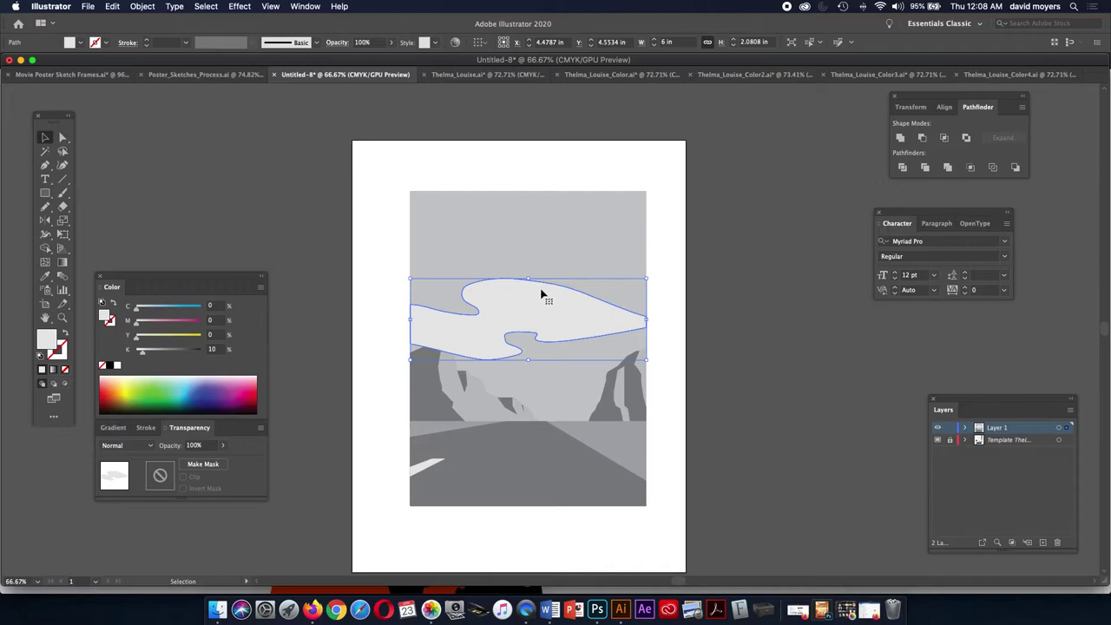
- Restack the cloud directly in front of the sky rectangle so it sits behind the mountains
{"action": "key", "text": "a"}
{"action": "key", "text": "v"}
{"action": "key", "text": "Delete"}
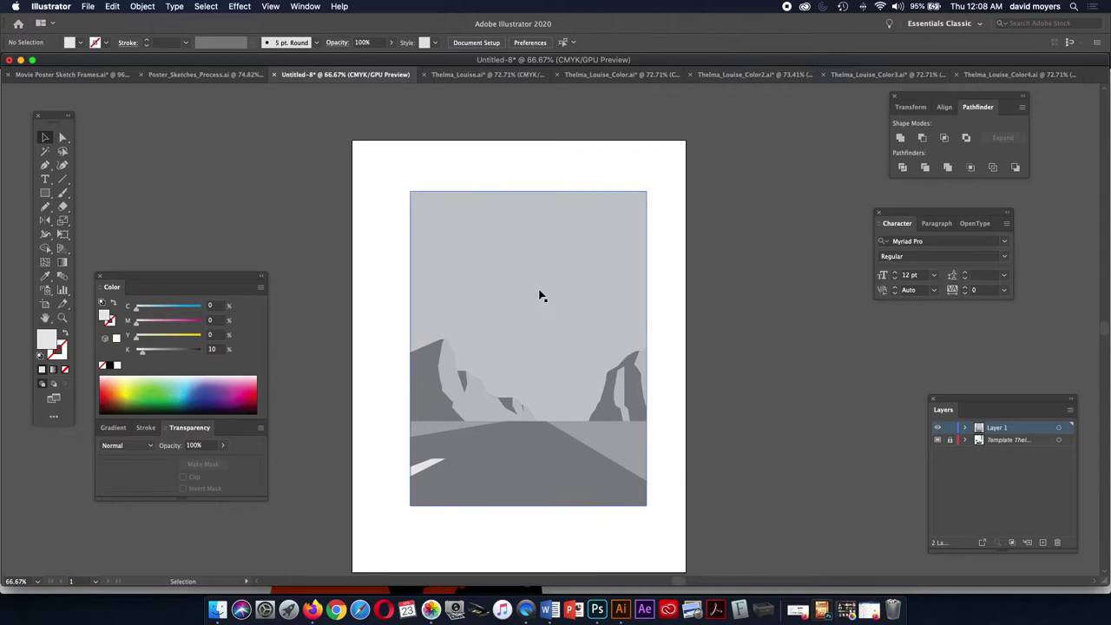
{"action": "left_click", "coordinate": [538, 295]}
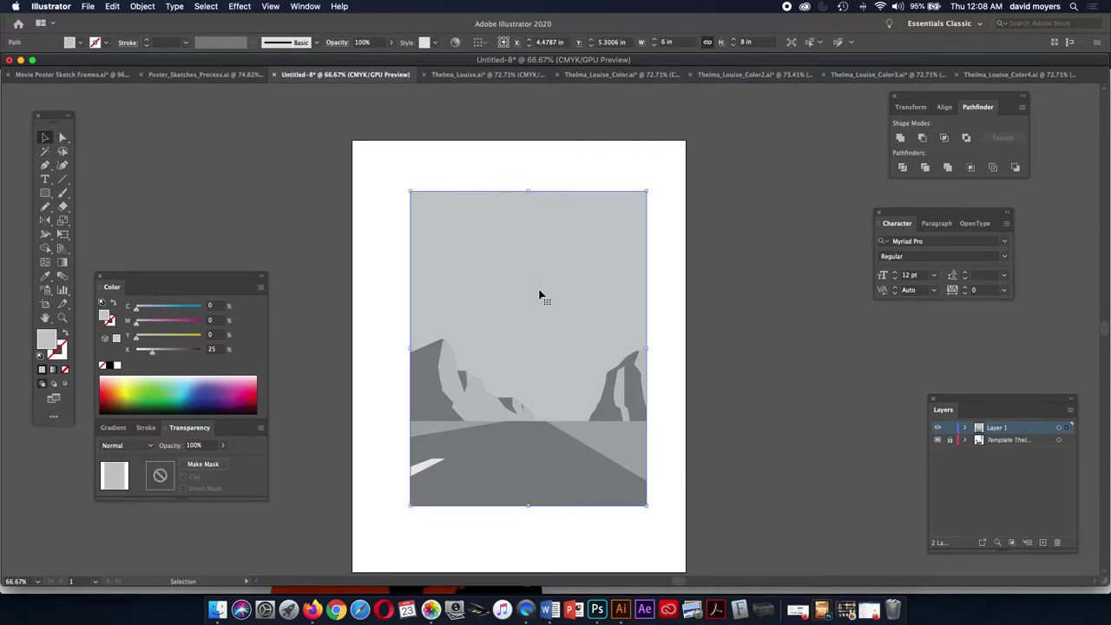
{"action": "key", "text": "a"}
{"action": "key", "text": "v"}
{"action": "key", "text": "super+z"}
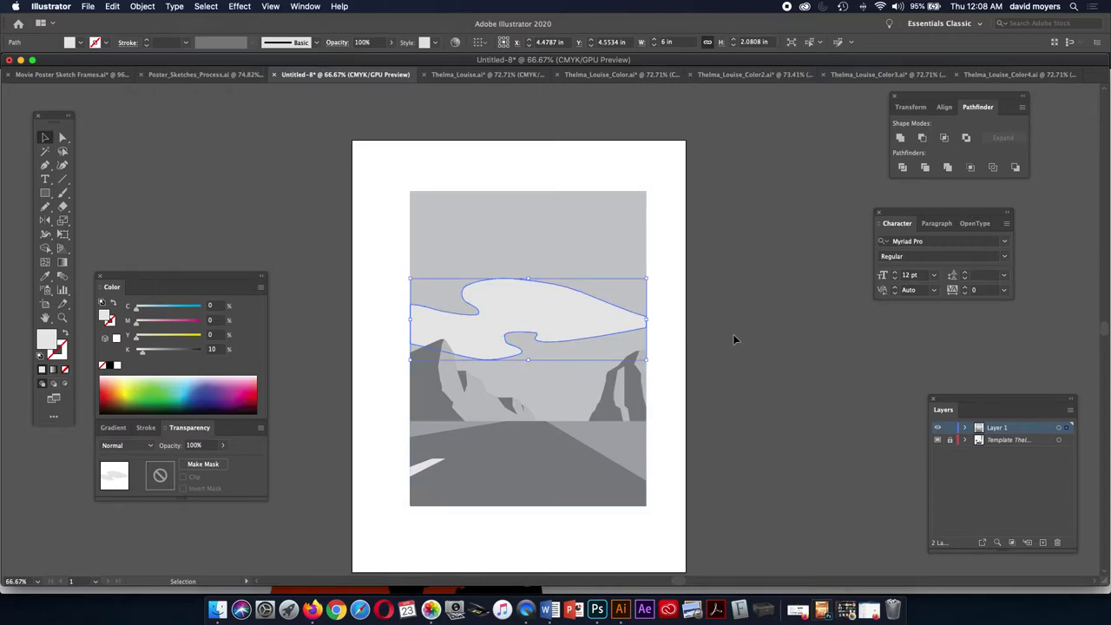
{"action": "left_click", "coordinate": [733, 339]}
- In outline display, trace the sketched upper cloud's lower edge around its curl and close the path outside the poster's left and top sides
{"action": "key", "text": "super+y"}
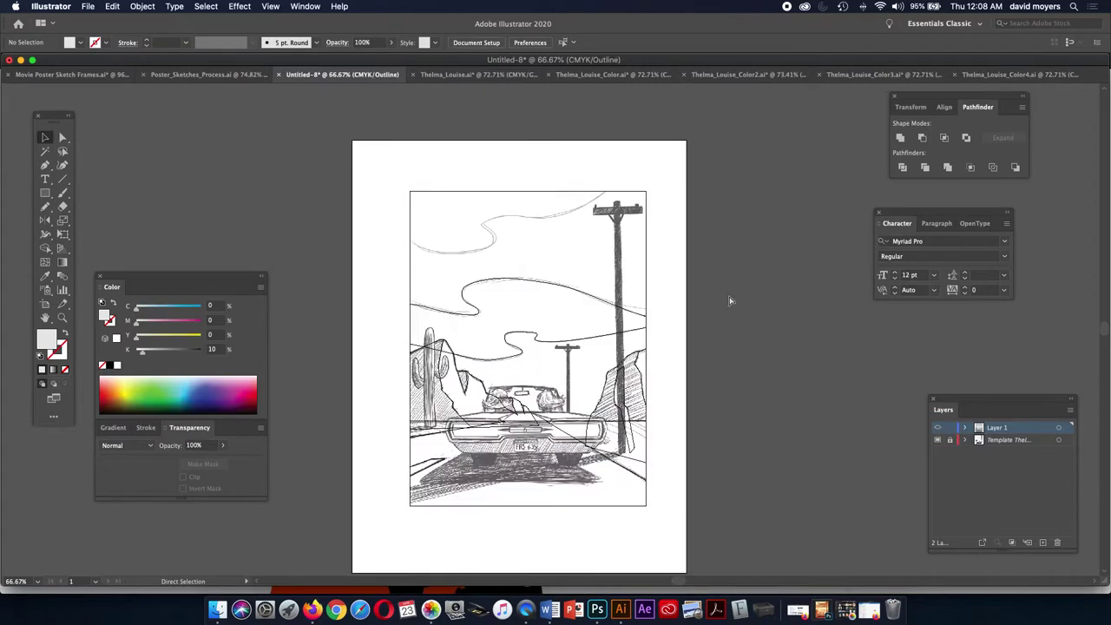
{"action": "key", "text": "p"}
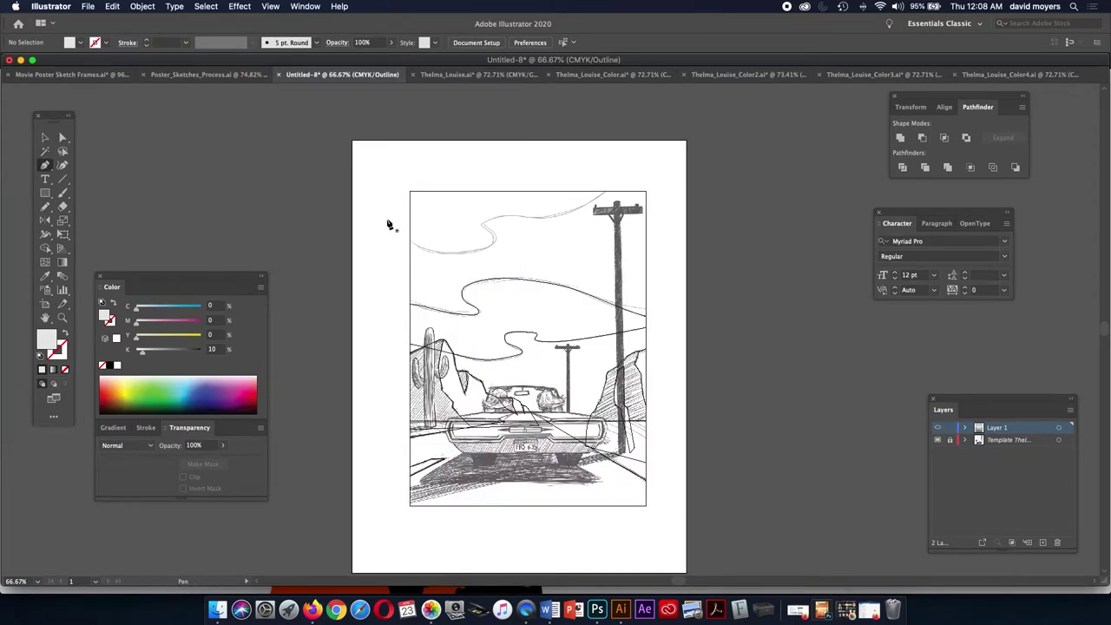
{"action": "left_click", "coordinate": [387, 218]}
{"action": "left_click_drag", "start_coordinate": [478, 249], "coordinate": [564, 227]}
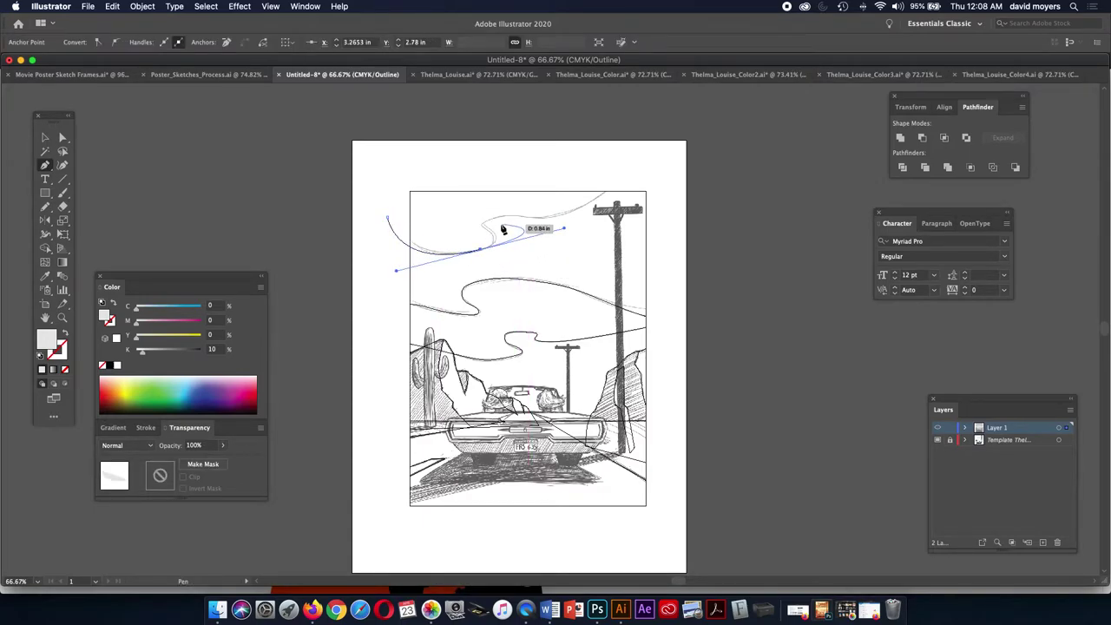
{"action": "left_click", "coordinate": [481, 250]}
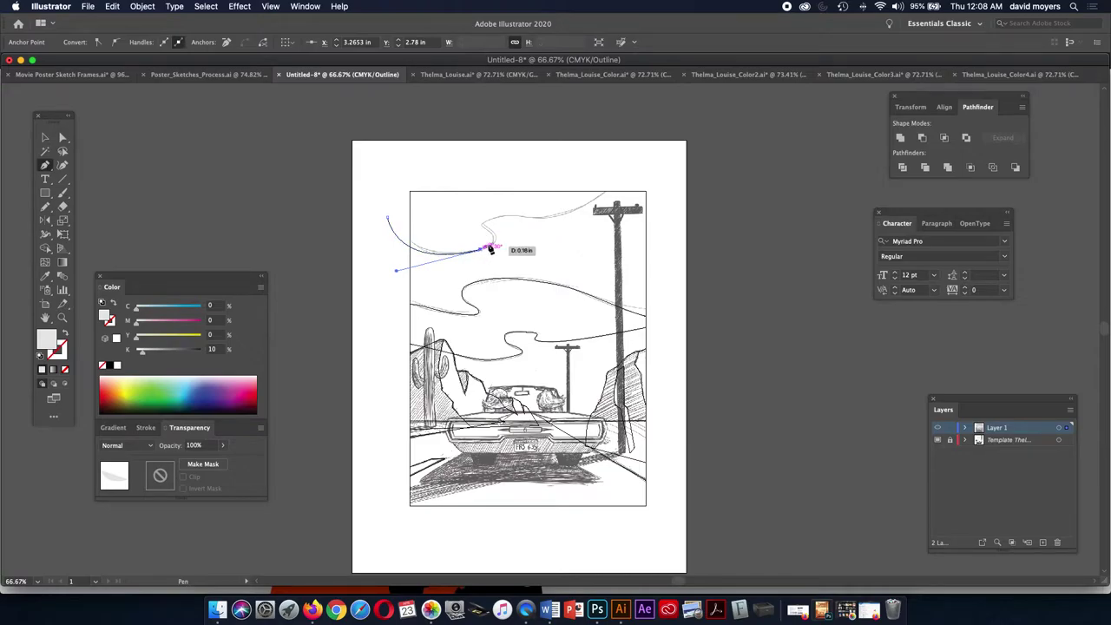
{"action": "left_click_drag", "start_coordinate": [494, 236], "coordinate": [625, 146]}
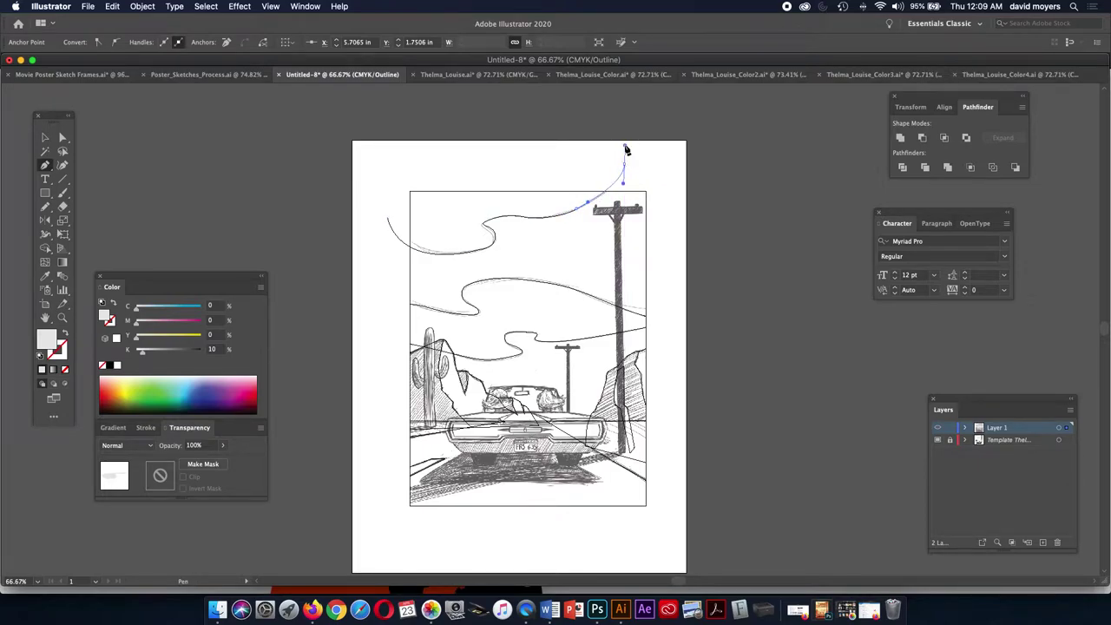
{"action": "left_click_drag", "start_coordinate": [395, 178], "coordinate": [389, 218]}
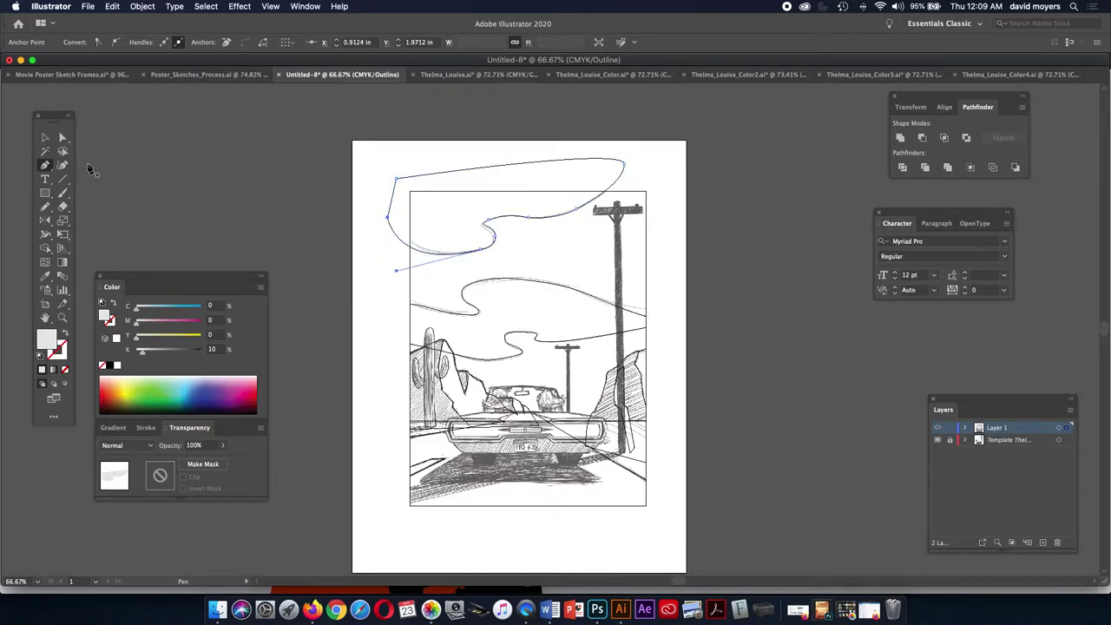
- Restore preview display and remove the upper cloud's overhang outside the sky rectangle with the Shape Builder
{"action": "left_click", "coordinate": [46, 137]}
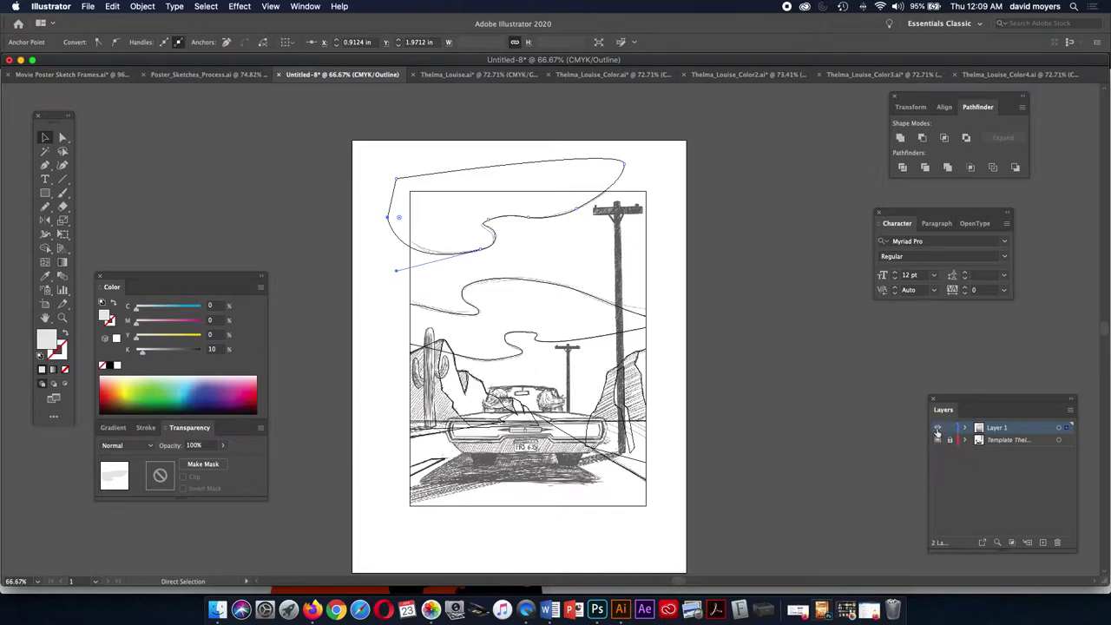
{"action": "key", "text": "super+y"}
{"action": "key", "text": "v"}
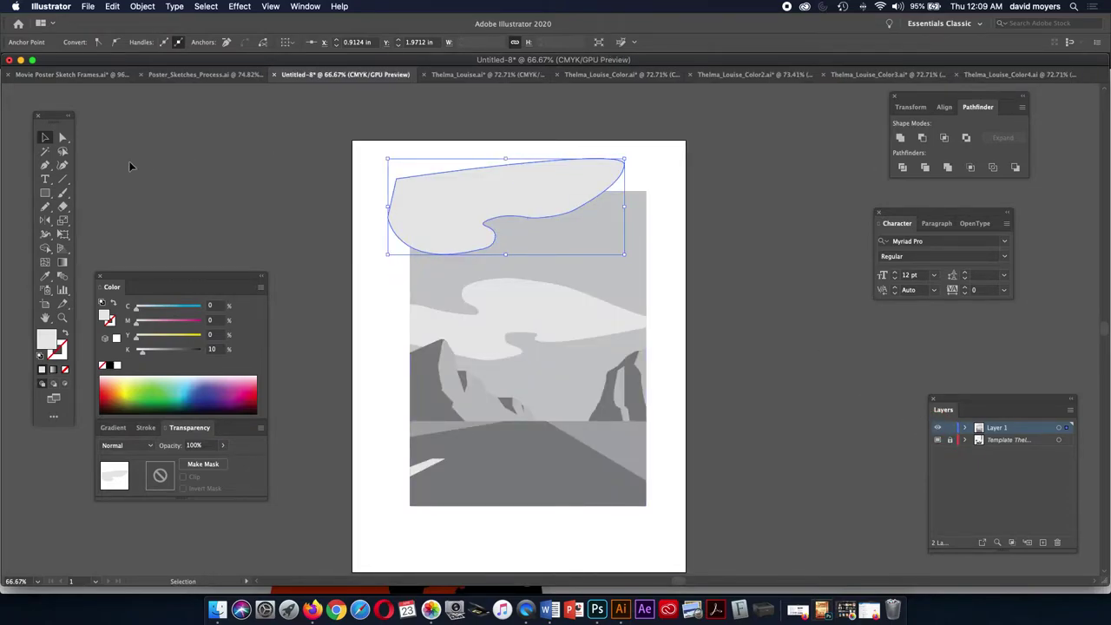
{"action": "left_click", "coordinate": [536, 244], "text": "shift"}
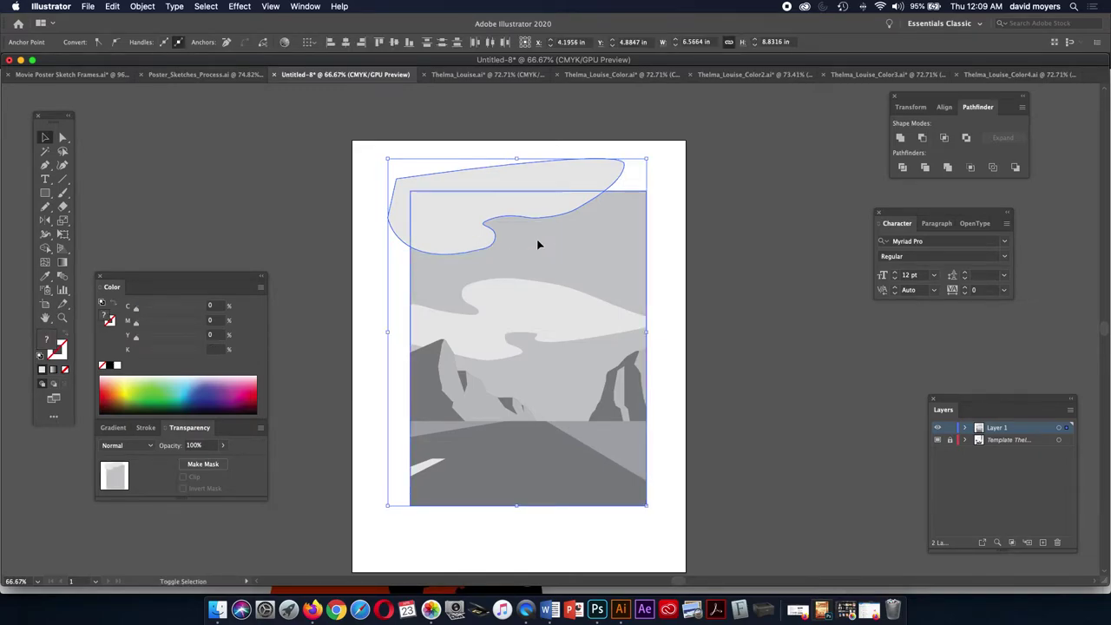
{"action": "key", "text": "shift+m"}
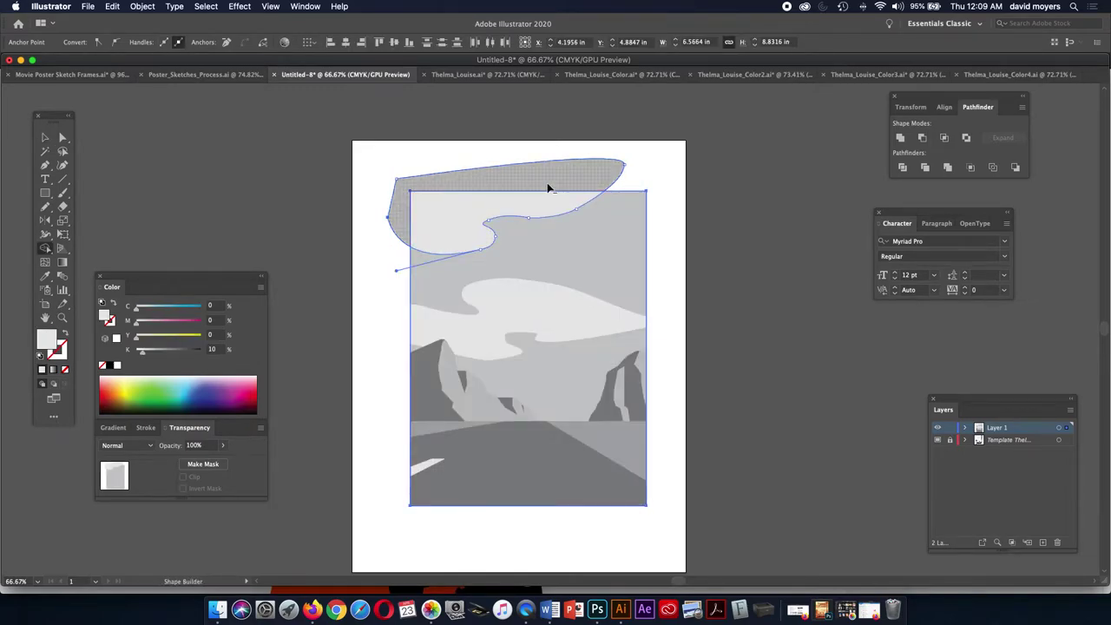
{"action": "left_click", "coordinate": [547, 183], "text": "alt"}
{"action": "key", "text": "v"}
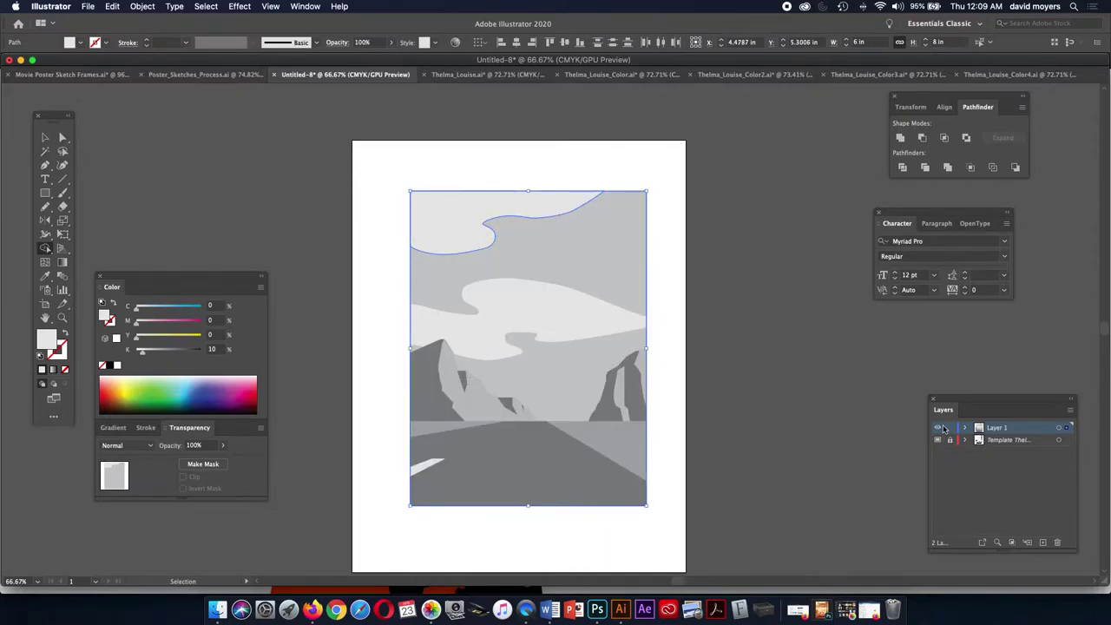
- Switch Layer 1 back to outline display and add a new layer above it
{"action": "key", "text": "super+y"}
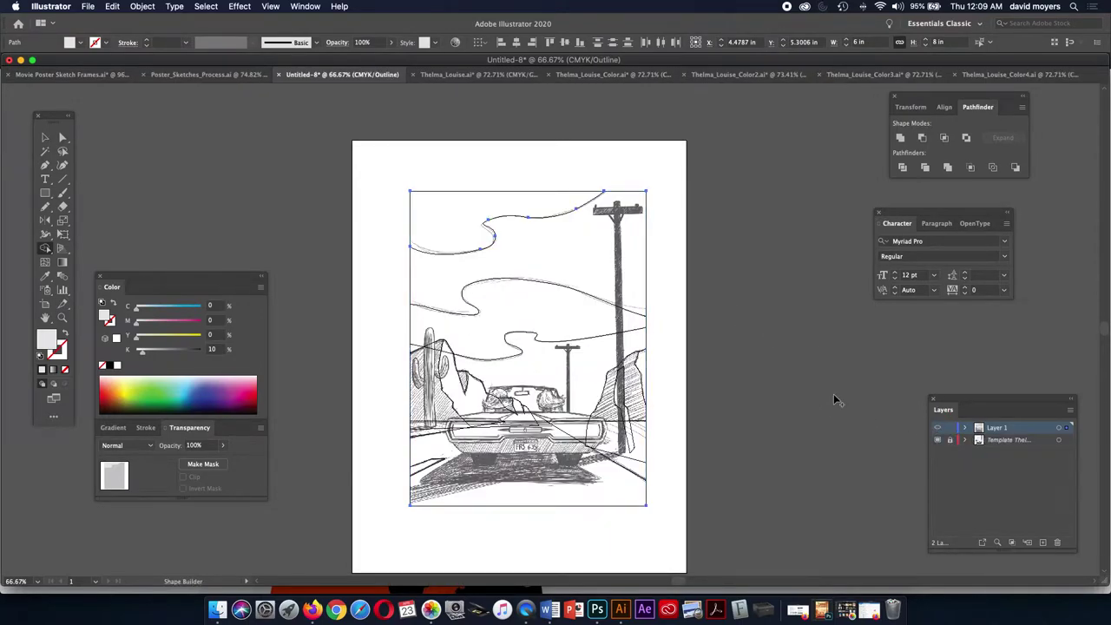
{"action": "left_click", "coordinate": [1042, 542]}
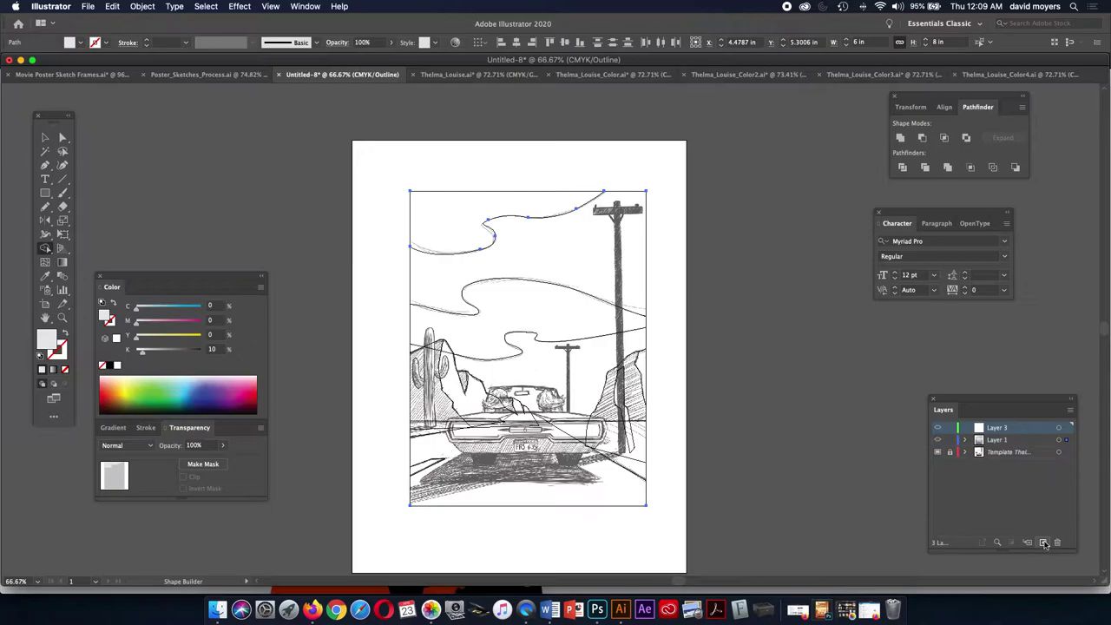
- Trace the large telephone pole's shaft with the Pen tool as a closed four-cornered path on Layer 3
{"action": "key", "text": "z"}
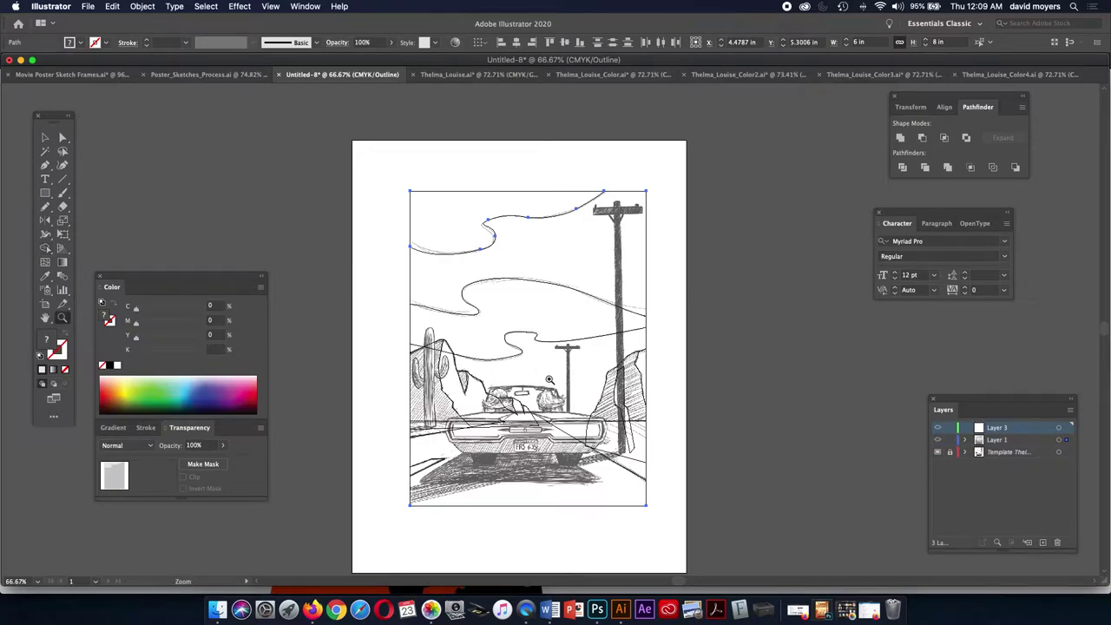
{"action": "left_click", "coordinate": [646, 384]}
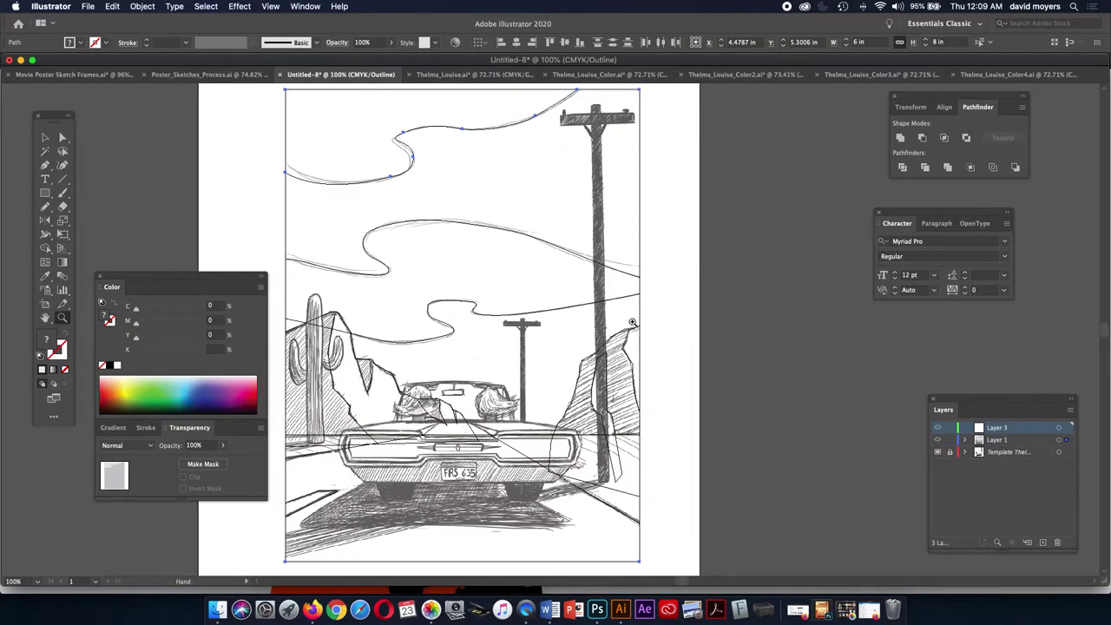
{"action": "key", "text": "super+minus"}
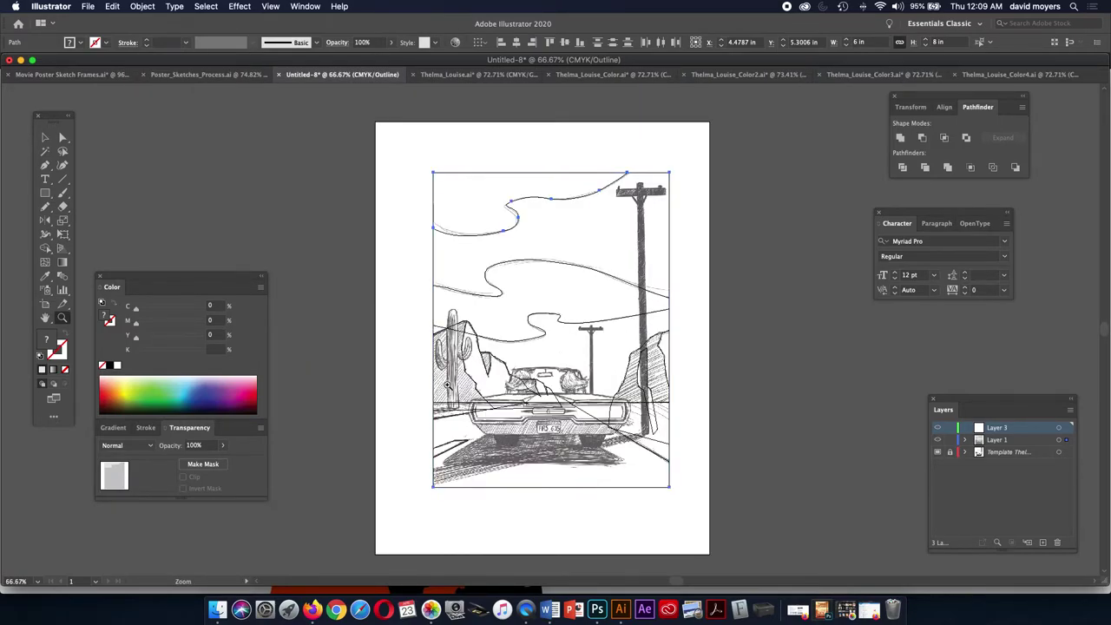
{"action": "left_click", "coordinate": [631, 229], "text": "super"}
{"action": "left_click", "coordinate": [665, 241]}
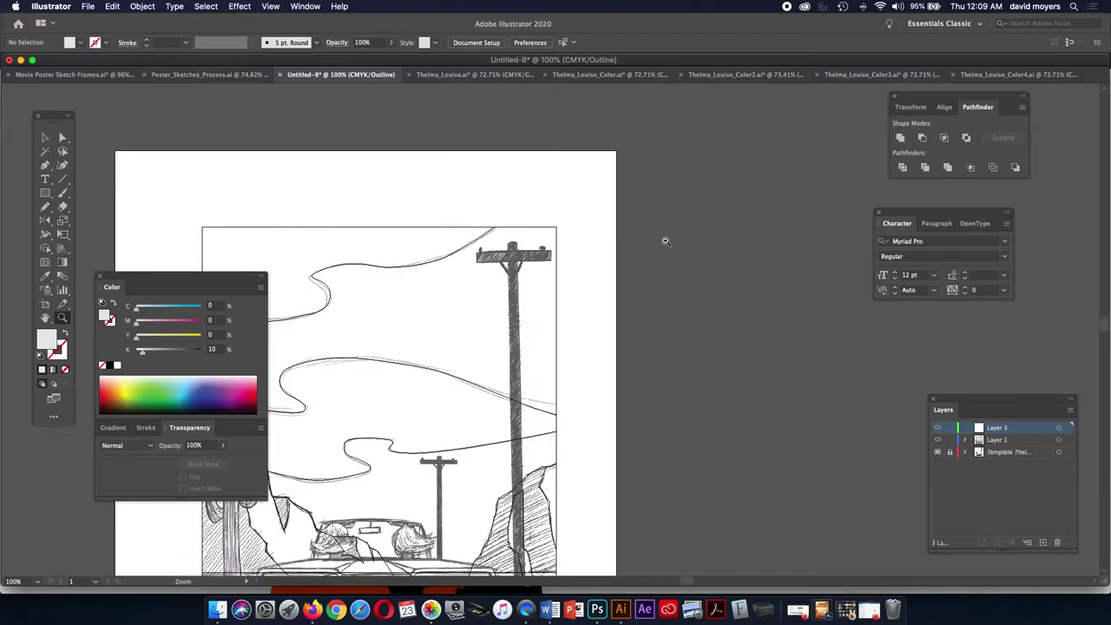
{"action": "left_click_drag", "start_coordinate": [519, 302], "coordinate": [546, 237]}
{"action": "left_click", "coordinate": [545, 237]}
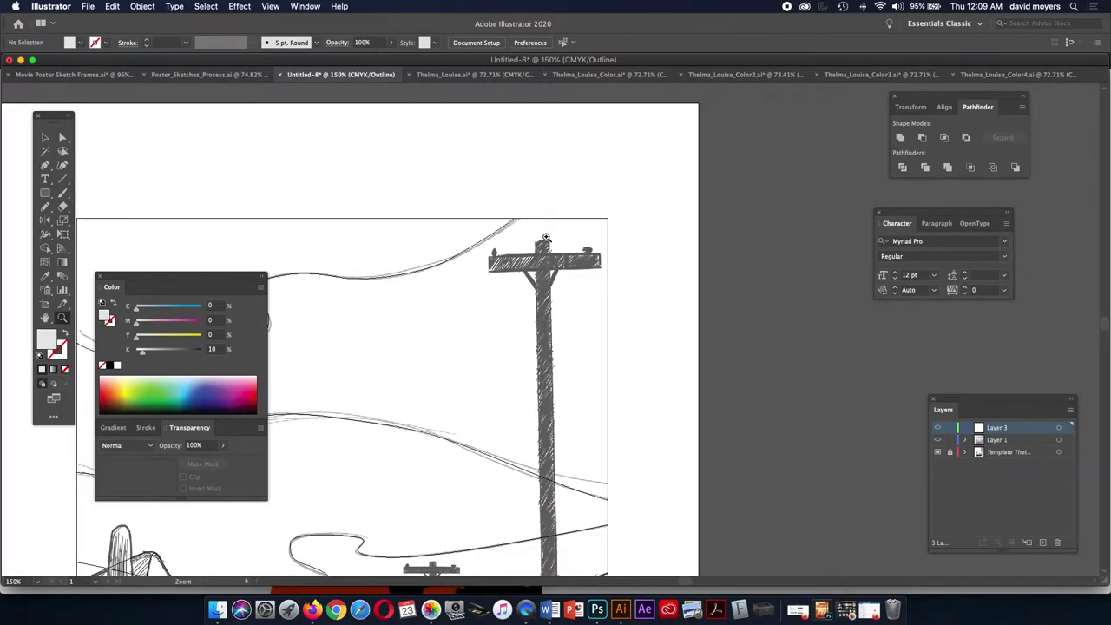
{"action": "key", "text": "v"}
{"action": "key", "text": "super+minus"}
{"action": "left_click_drag", "start_coordinate": [526, 318], "coordinate": [517, 244]}
{"action": "left_click", "coordinate": [45, 192]}
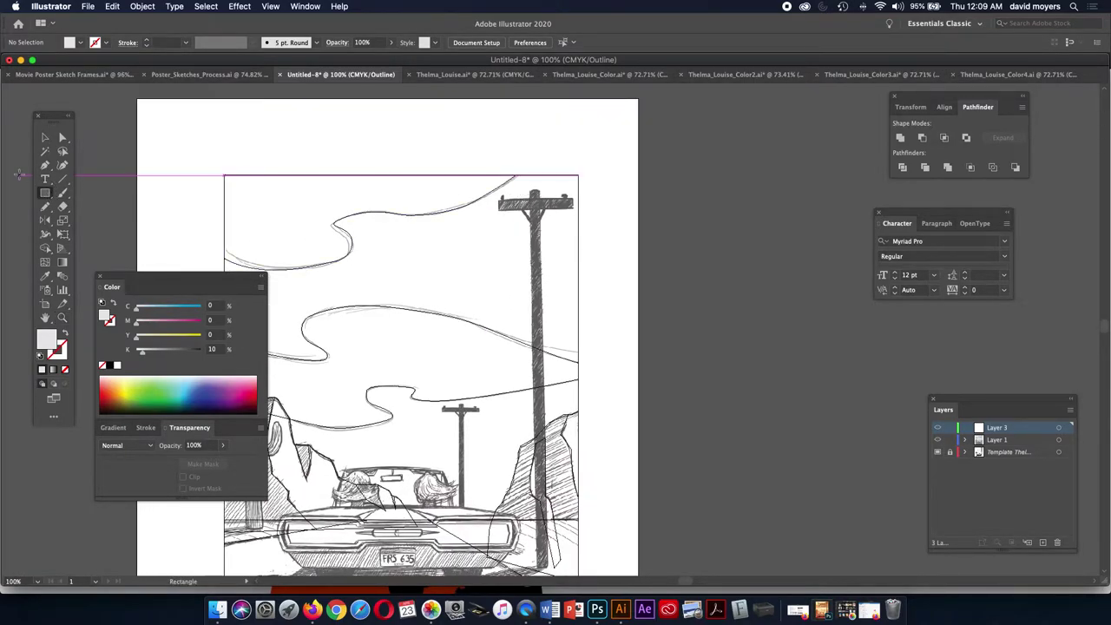
{"action": "left_click", "coordinate": [46, 165]}
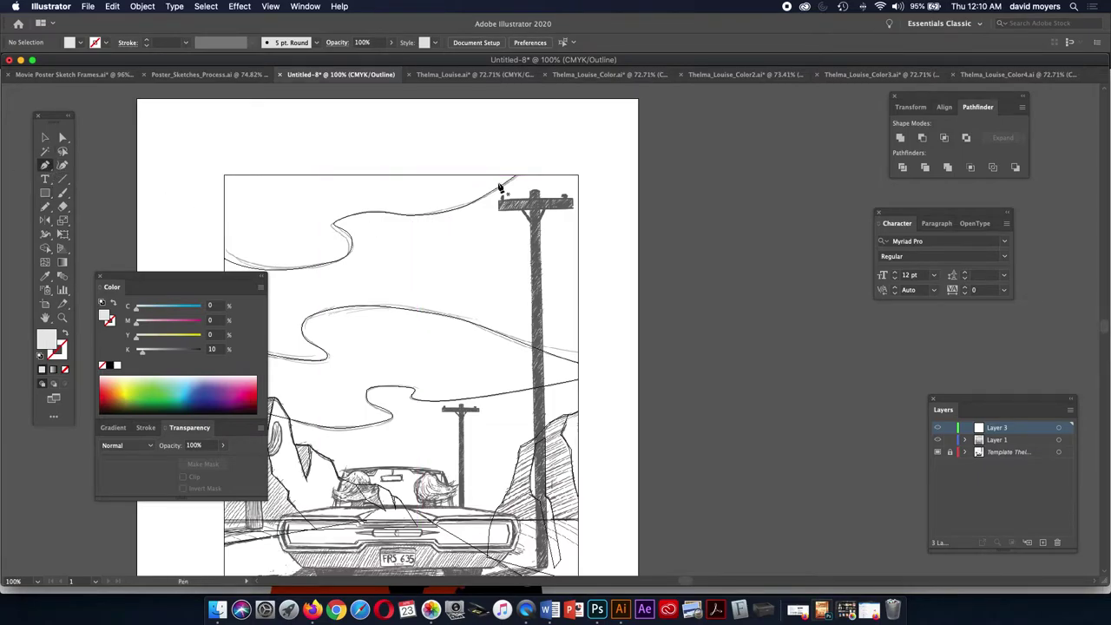
{"action": "left_click", "coordinate": [533, 195]}
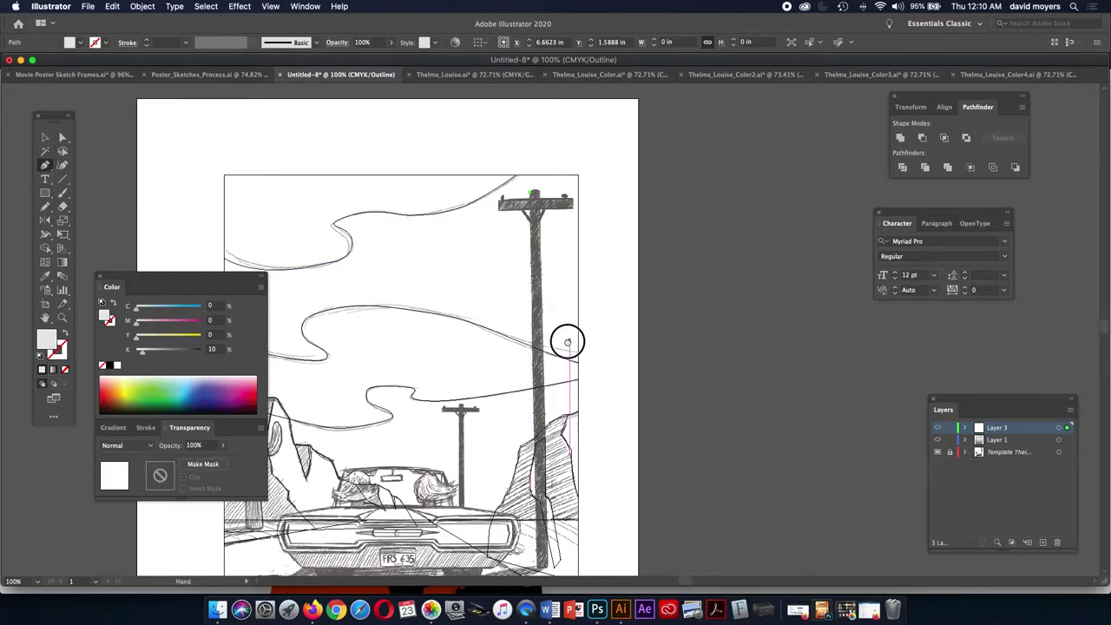
{"action": "scroll", "coordinate": [567, 338], "scroll_direction": "down", "scroll_amount": 3}
{"action": "scroll", "coordinate": [567, 337], "scroll_direction": "right", "scroll_amount": 1}
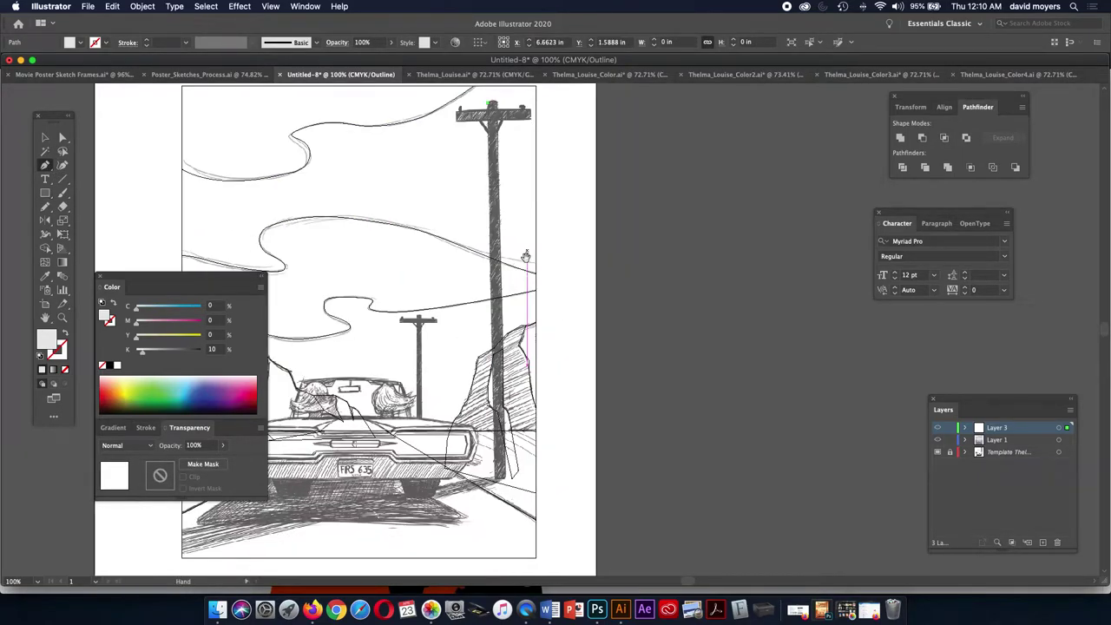
{"action": "left_click", "coordinate": [495, 479]}
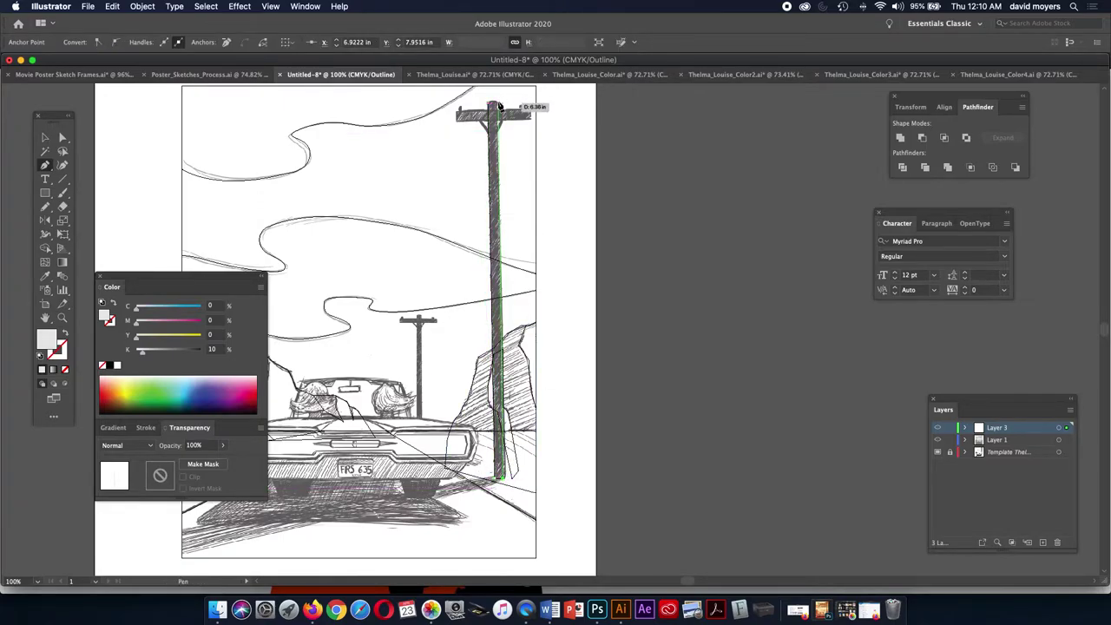
{"action": "left_click", "coordinate": [497, 105]}
{"action": "left_click", "coordinate": [493, 105]}
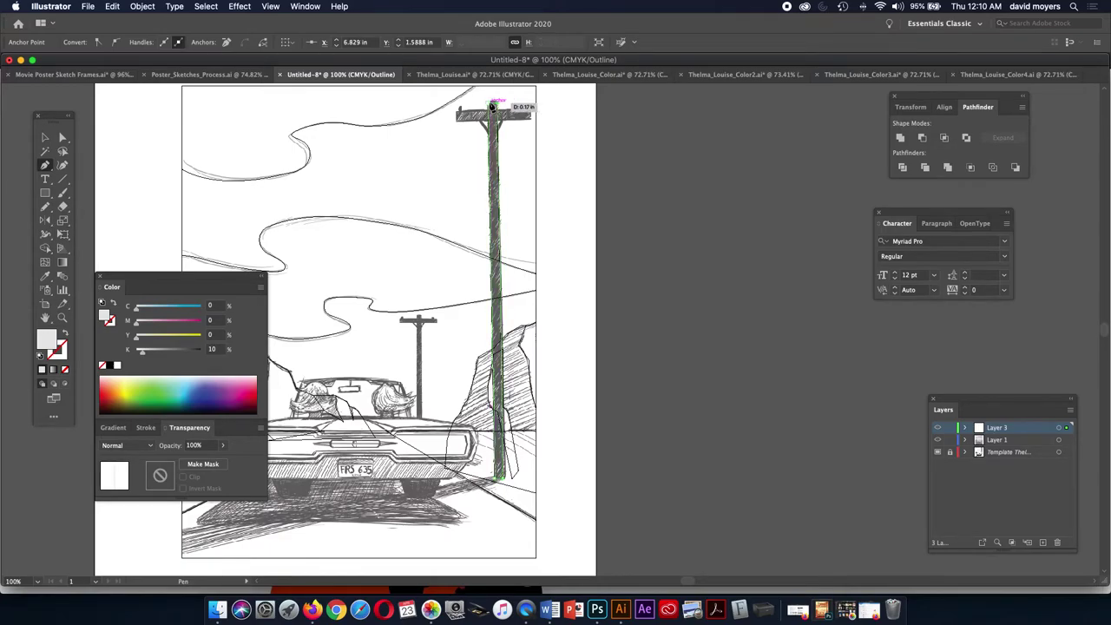
{"action": "left_click", "coordinate": [491, 105]}
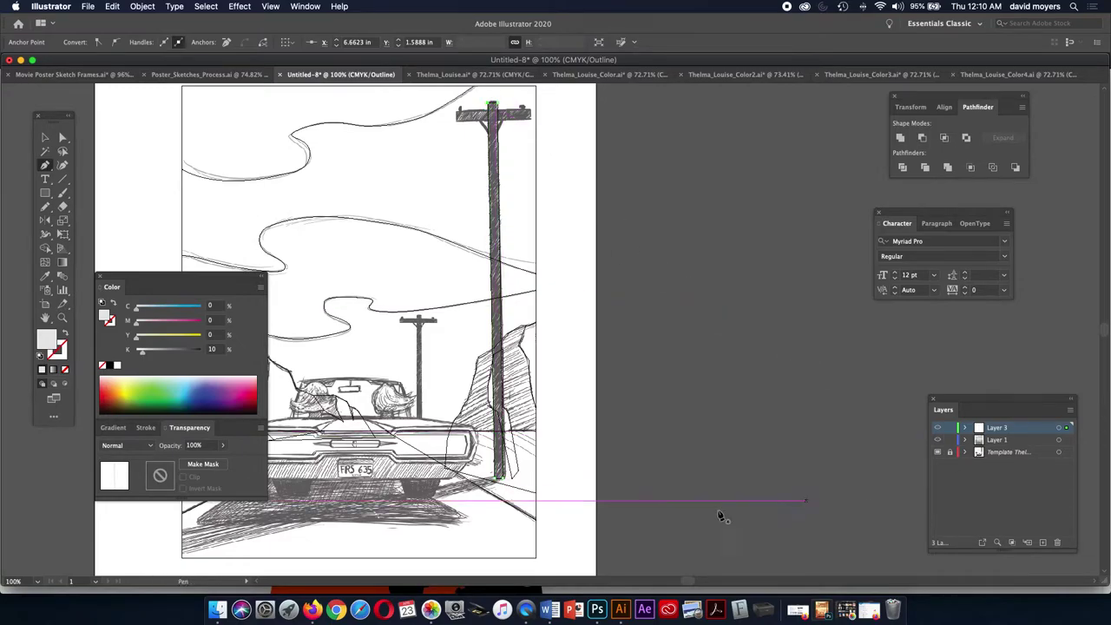
- Adjust the lower right corner of the large pole's shaft path to match the sketch
{"action": "key", "text": "z"}
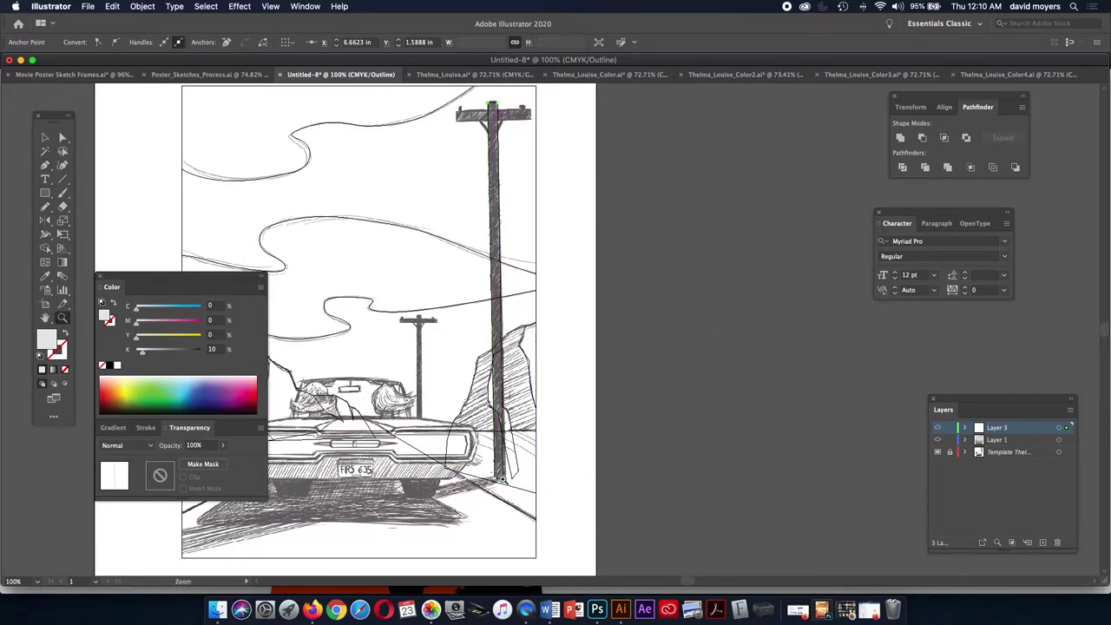
{"action": "key", "text": "a"}
{"action": "left_click_drag", "start_coordinate": [502, 479], "coordinate": [502, 476]}
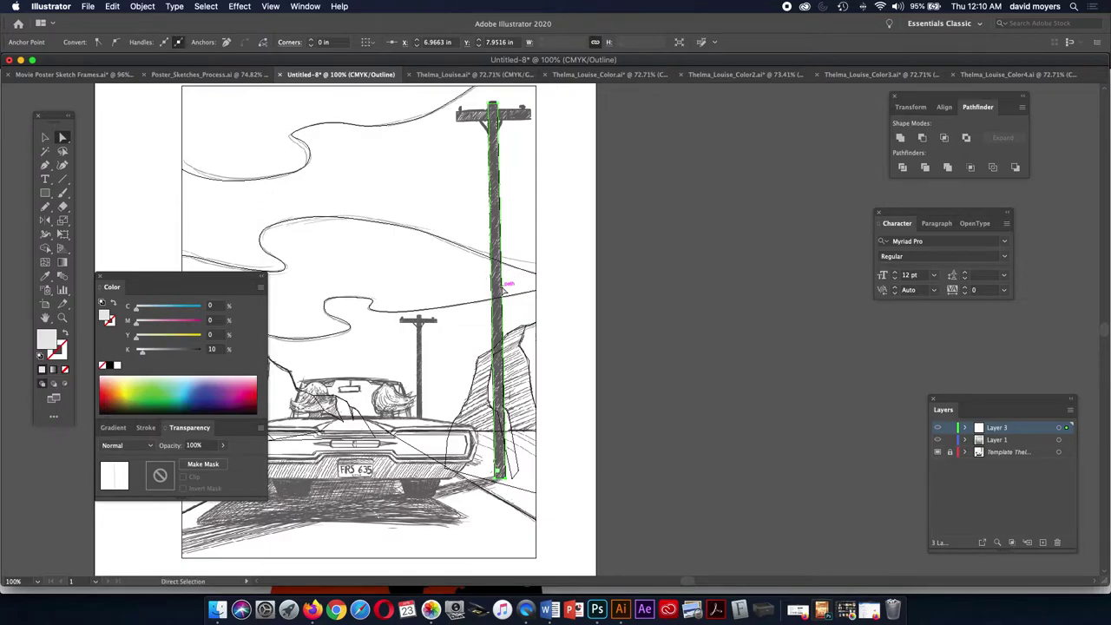
- Set Layer 3's highlight color to Brick Red
{"action": "double_click", "coordinate": [1035, 428]}
{"action": "left_click", "coordinate": [819, 489]}
{"action": "double_click", "coordinate": [1035, 430]}
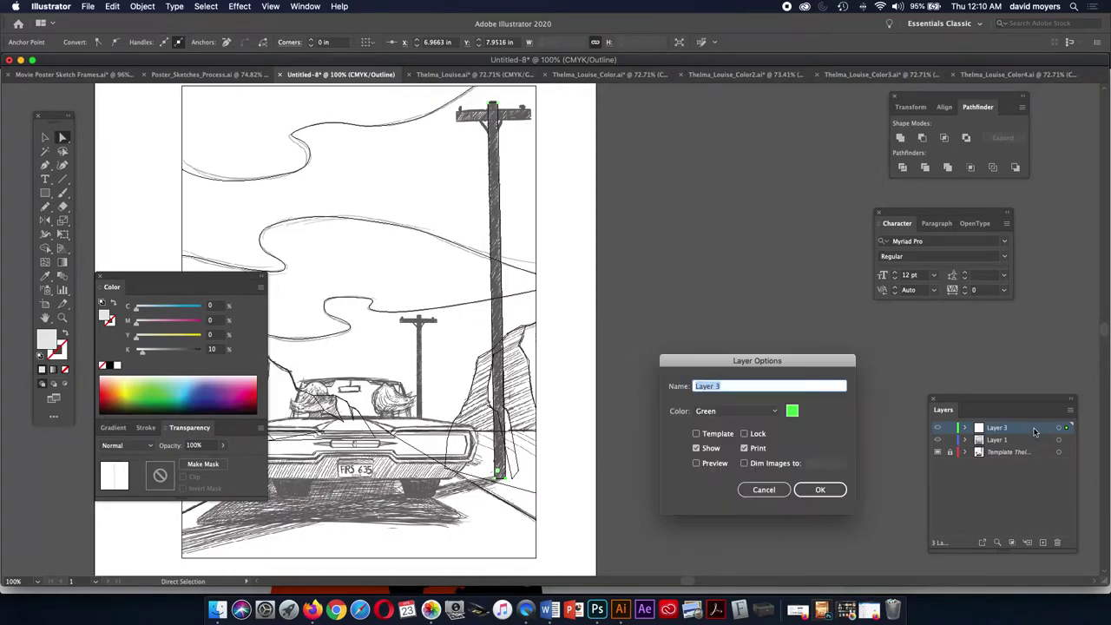
{"action": "left_click", "coordinate": [762, 412]}
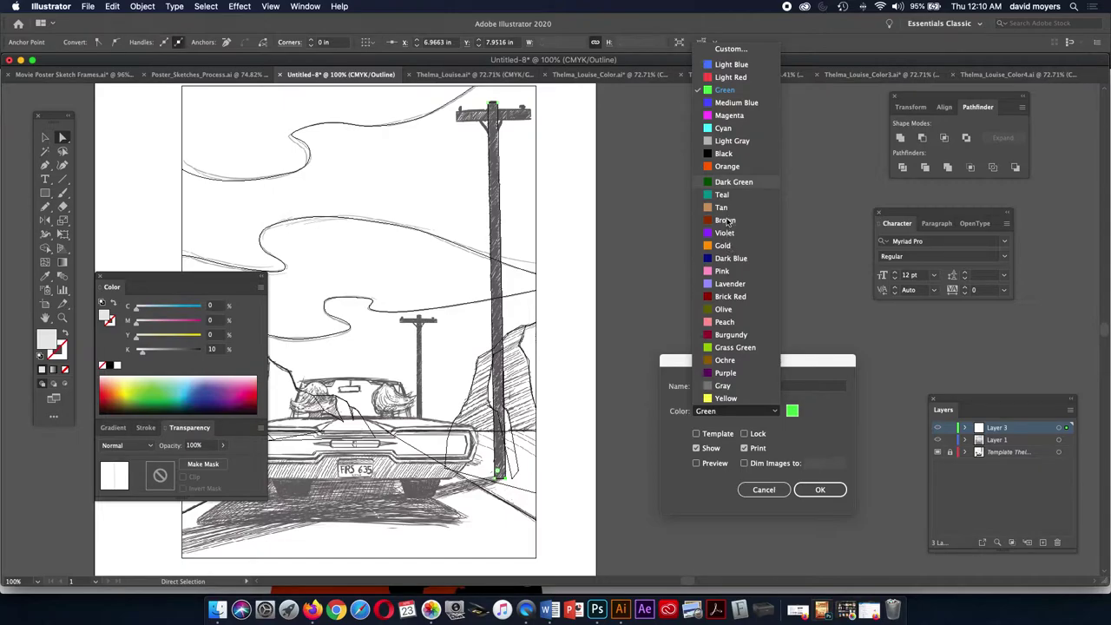
{"action": "left_click", "coordinate": [728, 296]}
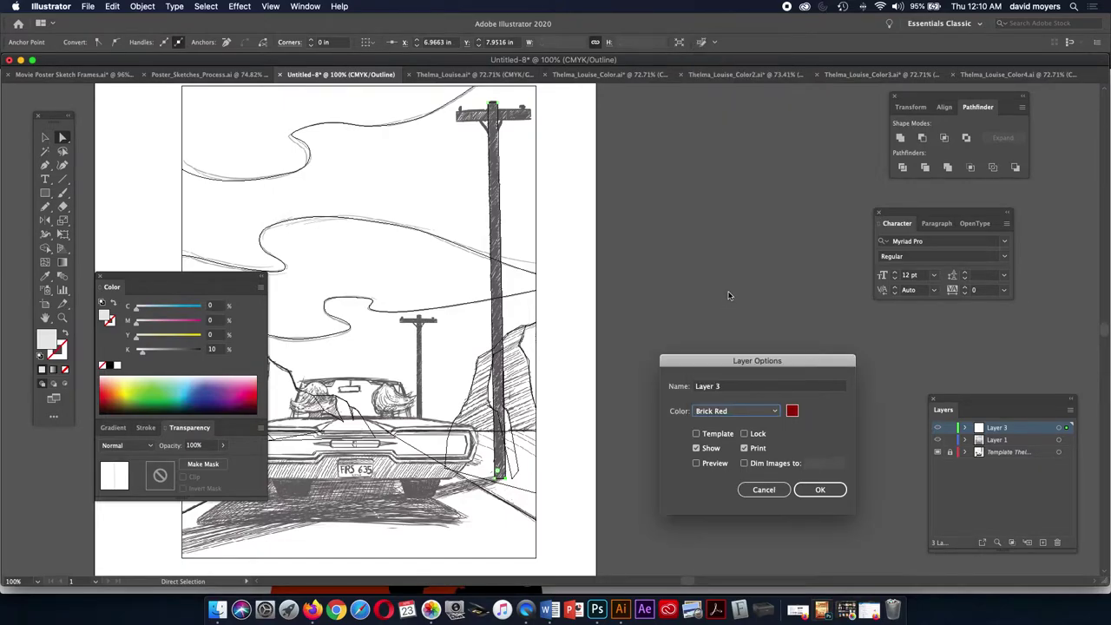
{"action": "left_click", "coordinate": [819, 489]}
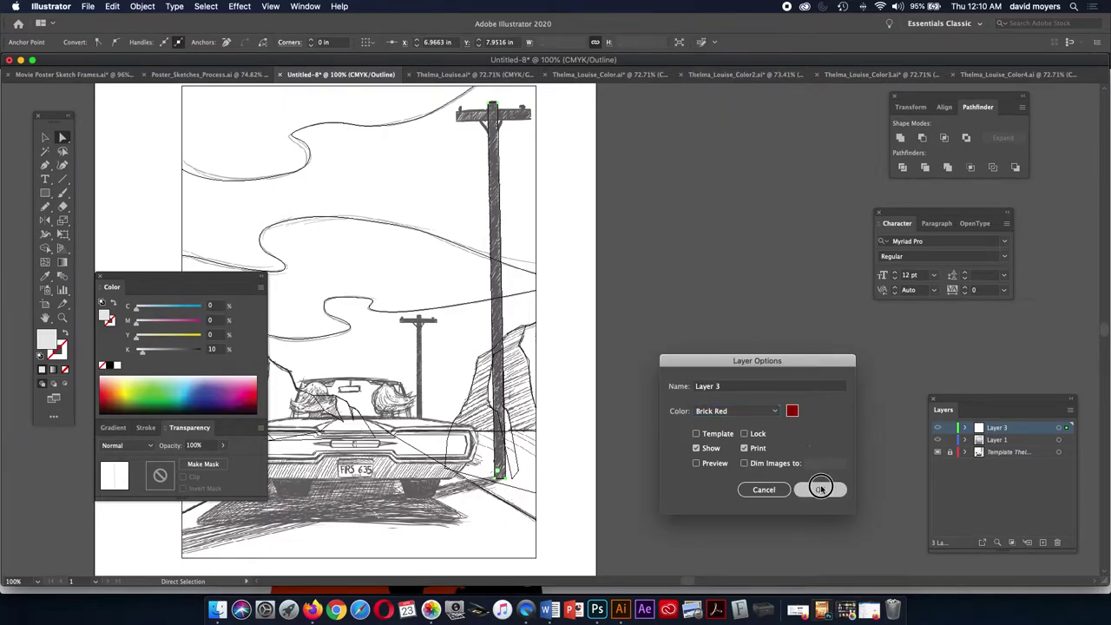
- Lower the image dim percentage of the locked sketch template layer so the sketch displays lighter
{"action": "key", "text": "z"}
{"action": "left_click", "coordinate": [520, 237]}
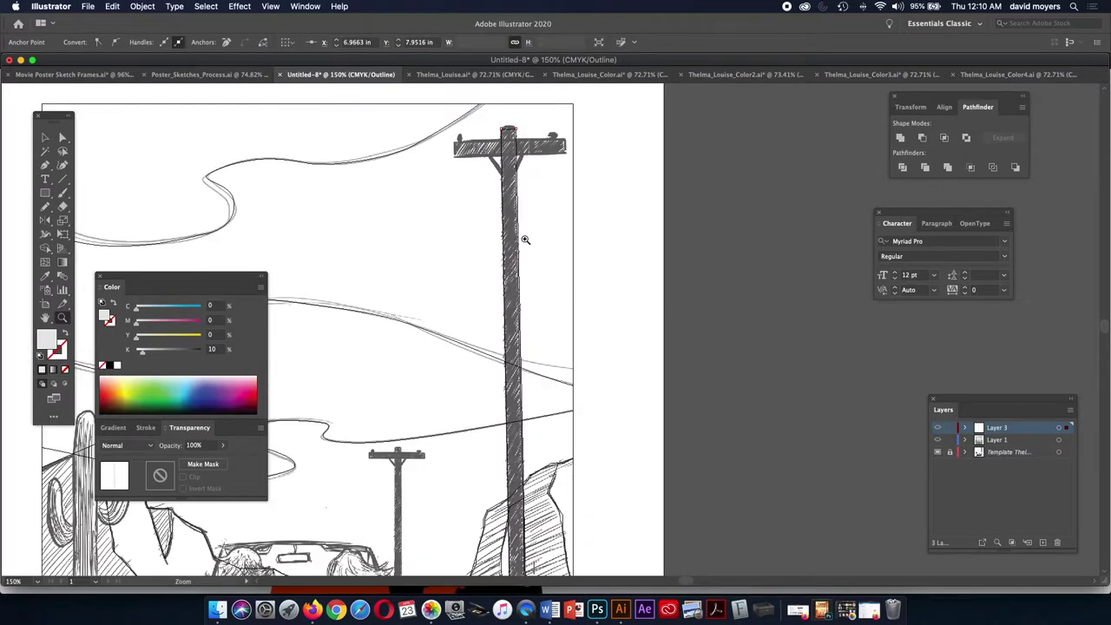
{"action": "double_click", "coordinate": [1010, 452]}
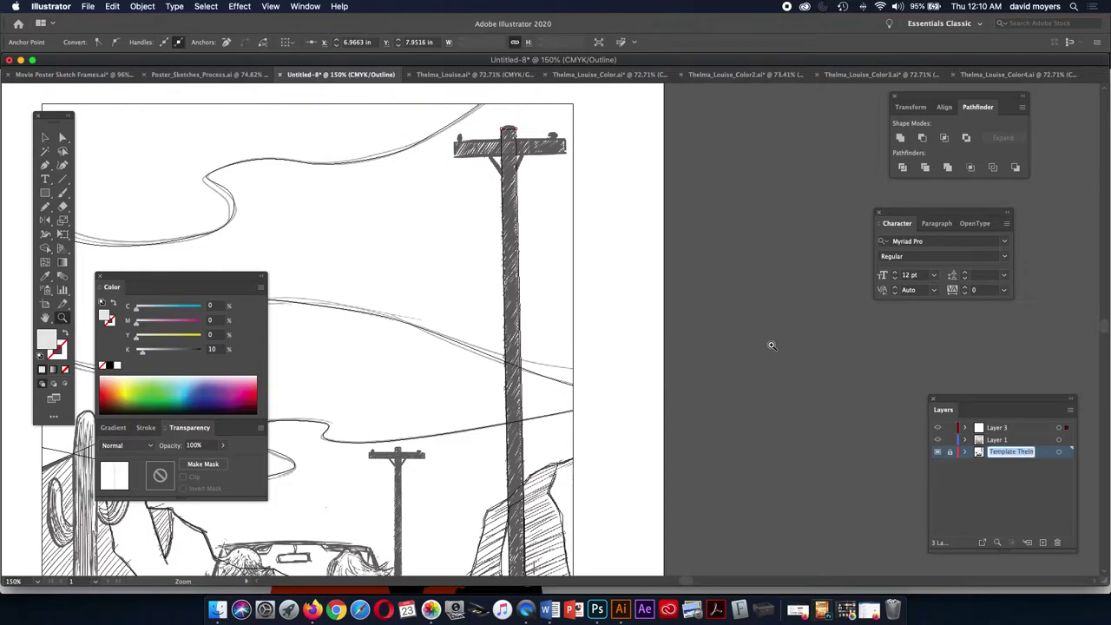
{"action": "left_click", "coordinate": [1043, 452]}
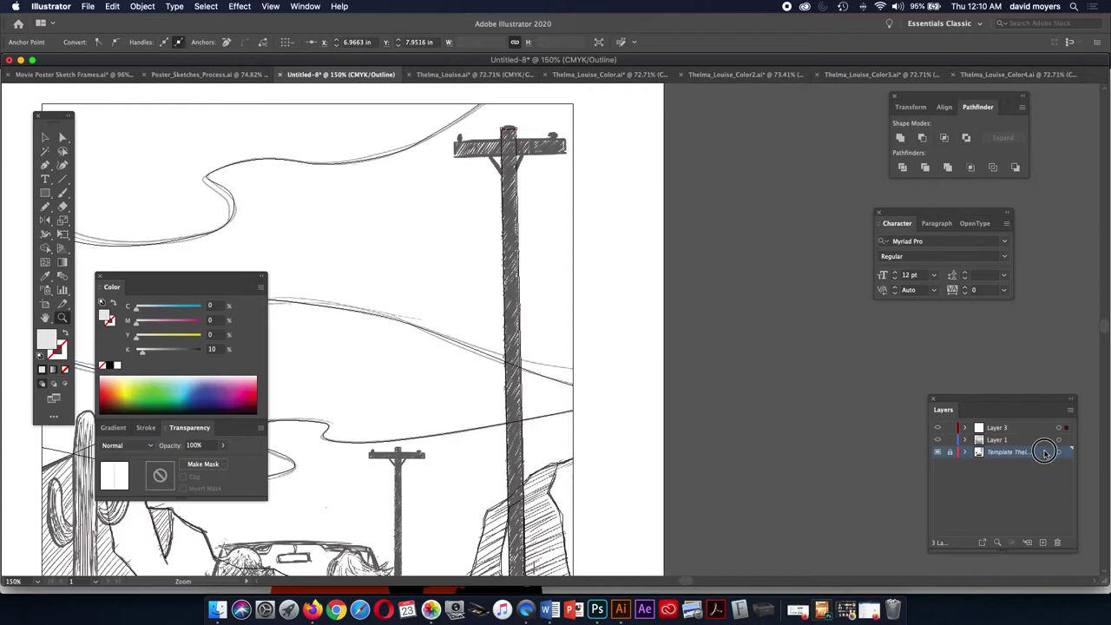
{"action": "double_click", "coordinate": [1043, 452]}
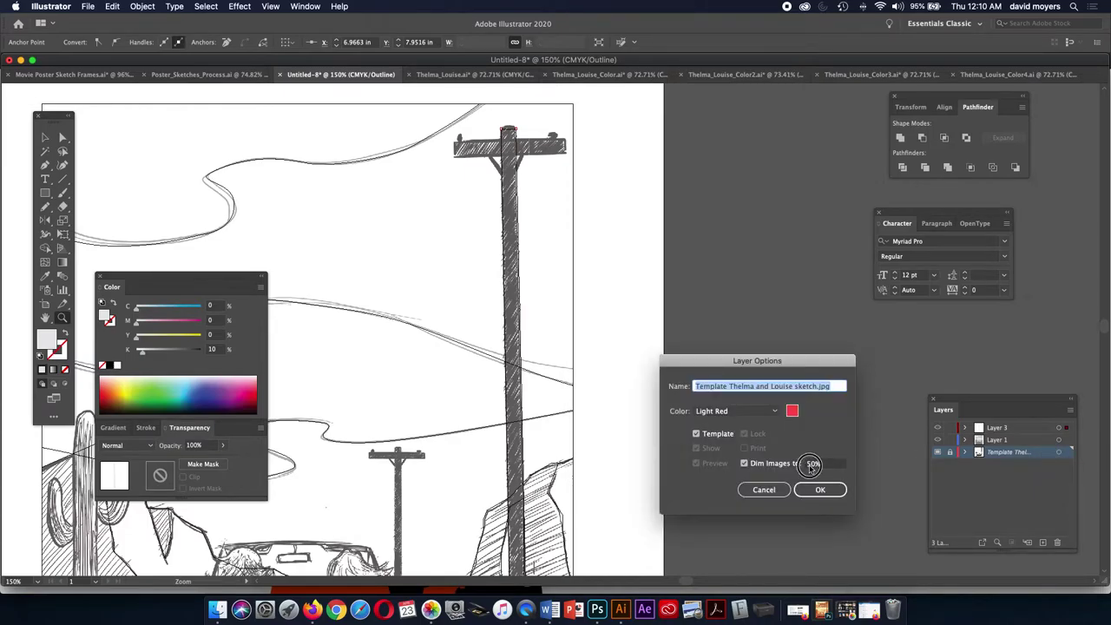
{"action": "left_click", "coordinate": [809, 464]}
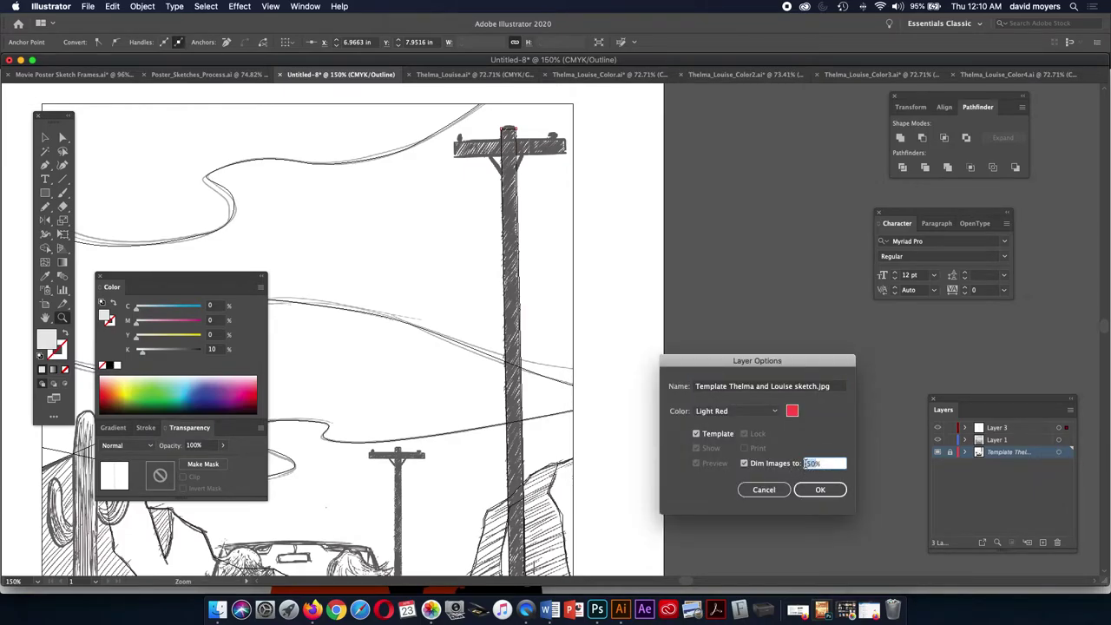
{"action": "left_click", "coordinate": [812, 464]}
{"action": "left_click", "coordinate": [819, 489]}
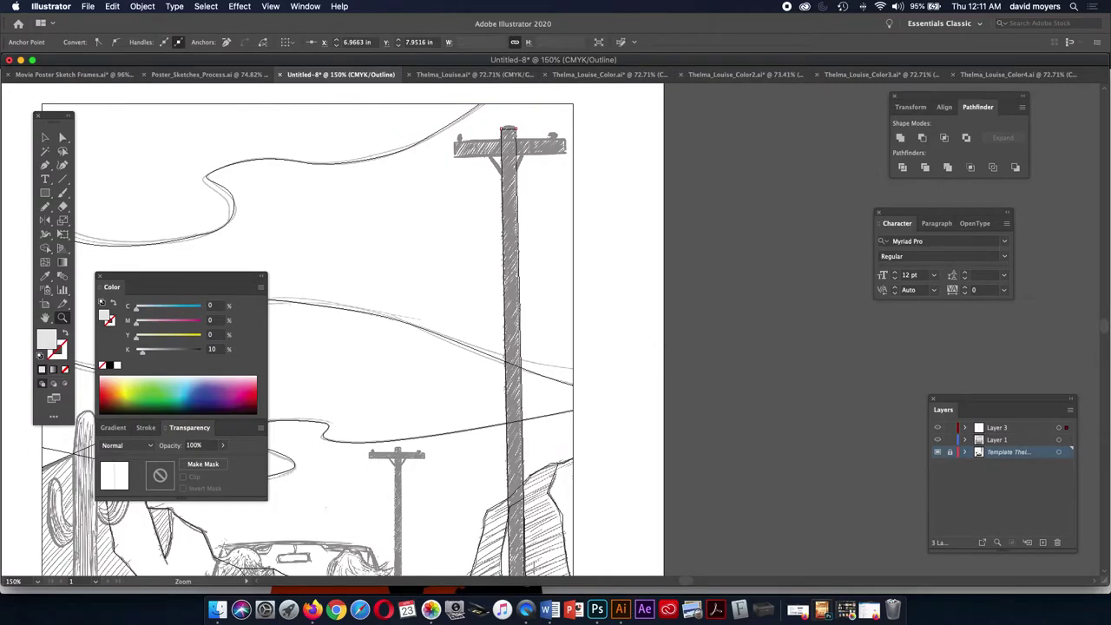
- On Layer 3, add an anchor point midway along the large pole shaft's top edge and raise it to the sketched cap's peak
{"action": "left_click", "coordinate": [520, 217]}
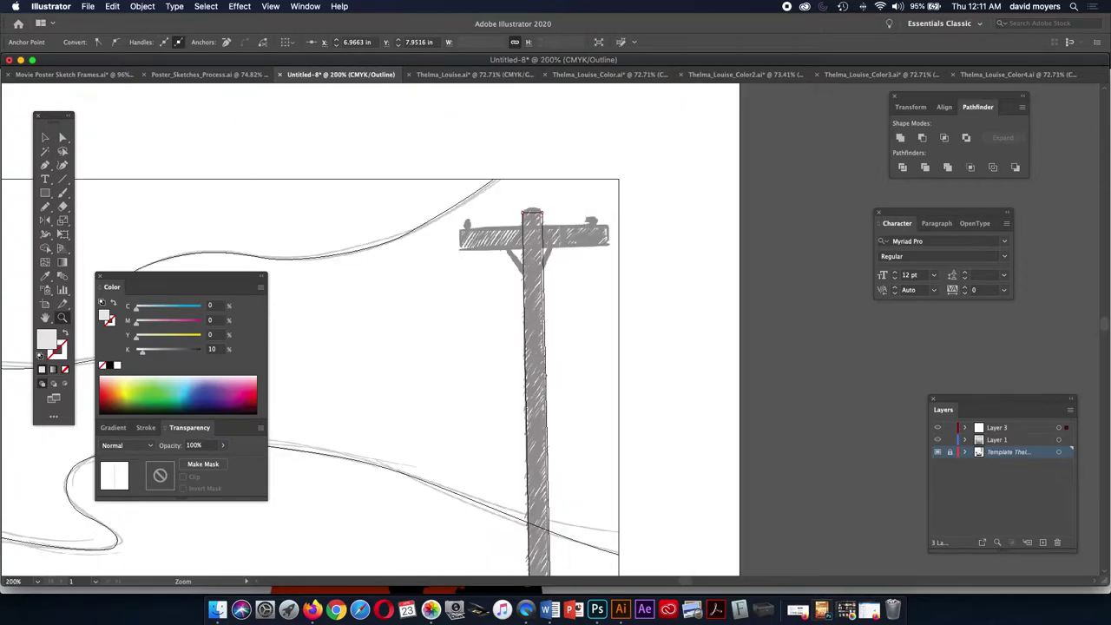
{"action": "key", "text": "super+equal"}
{"action": "key", "text": "super+equal"}
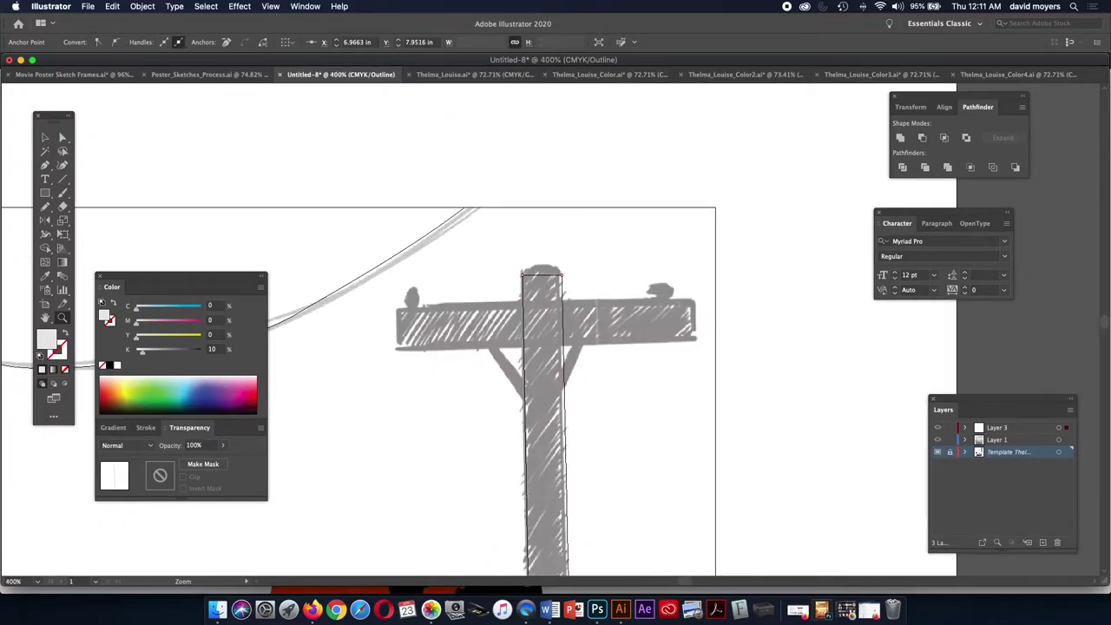
{"action": "key", "text": "p"}
{"action": "left_click", "coordinate": [1011, 427]}
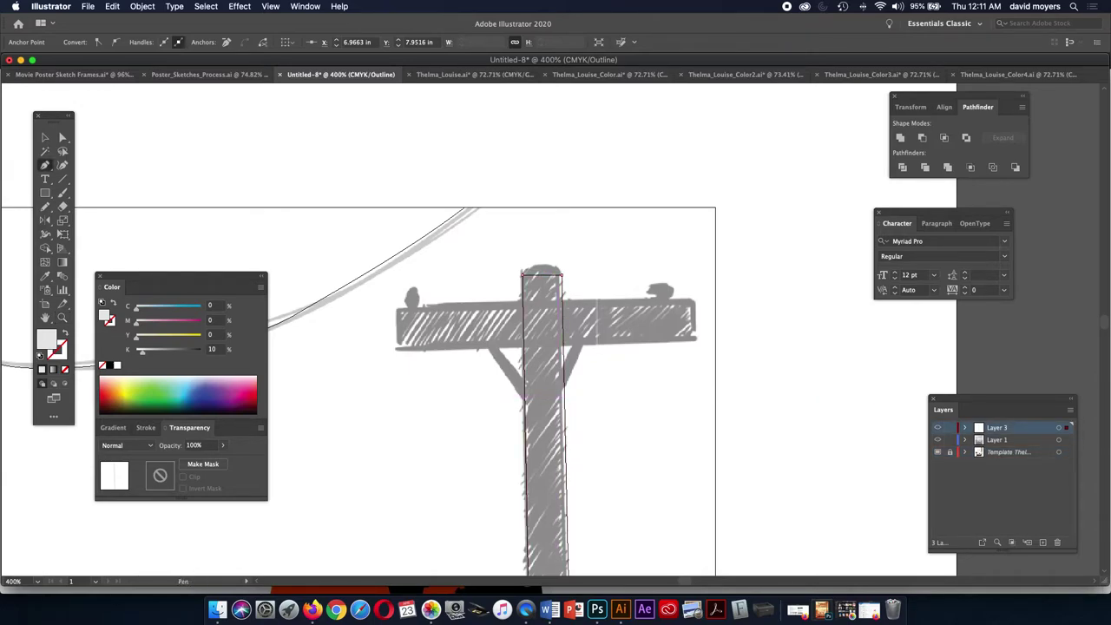
{"action": "left_click", "coordinate": [540, 275]}
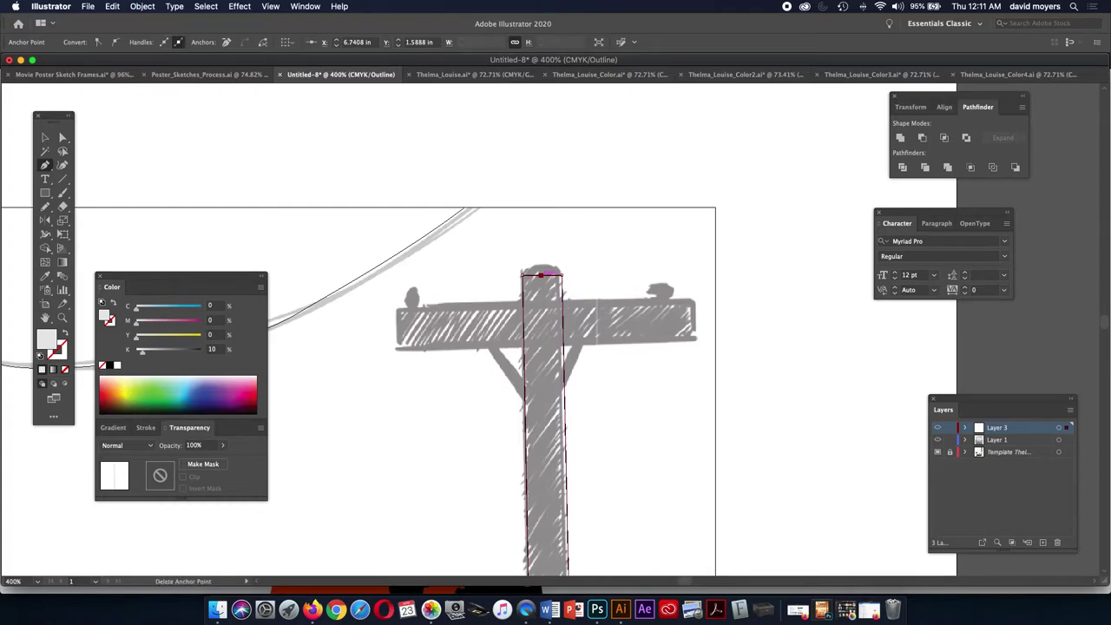
{"action": "key", "text": "a"}
{"action": "left_click_drag", "start_coordinate": [540, 275], "coordinate": [542, 264]}
- Tear off the Pen tool group as a floating set and round the shaft's top with the Anchor Point tool
{"action": "left_click", "coordinate": [47, 165]}
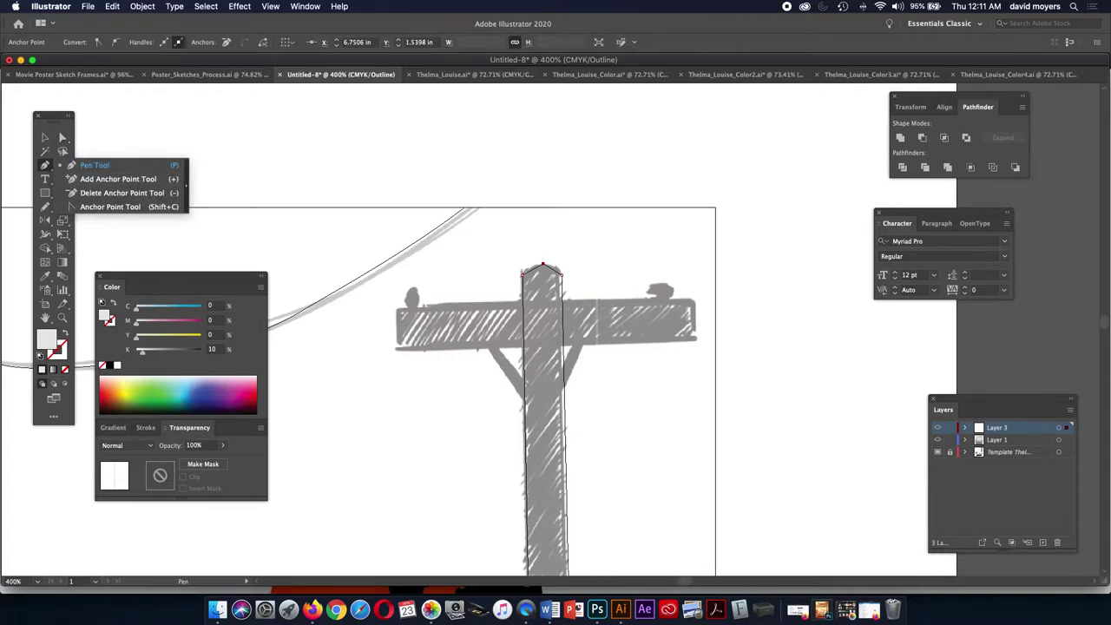
{"action": "left_click", "coordinate": [185, 184]}
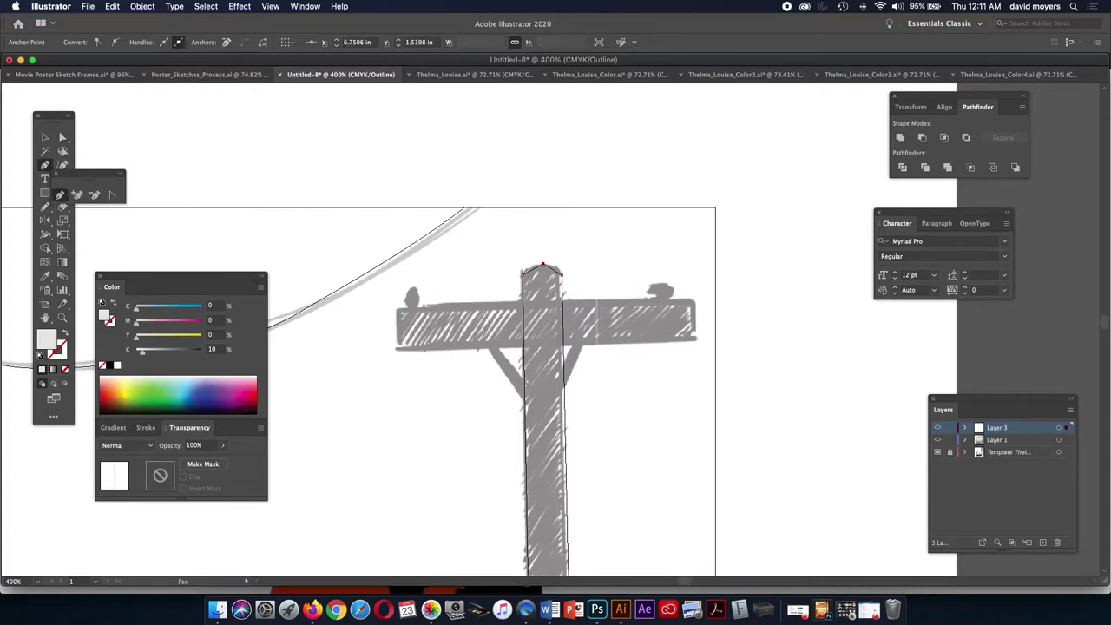
{"action": "left_click_drag", "start_coordinate": [87, 173], "coordinate": [334, 143]}
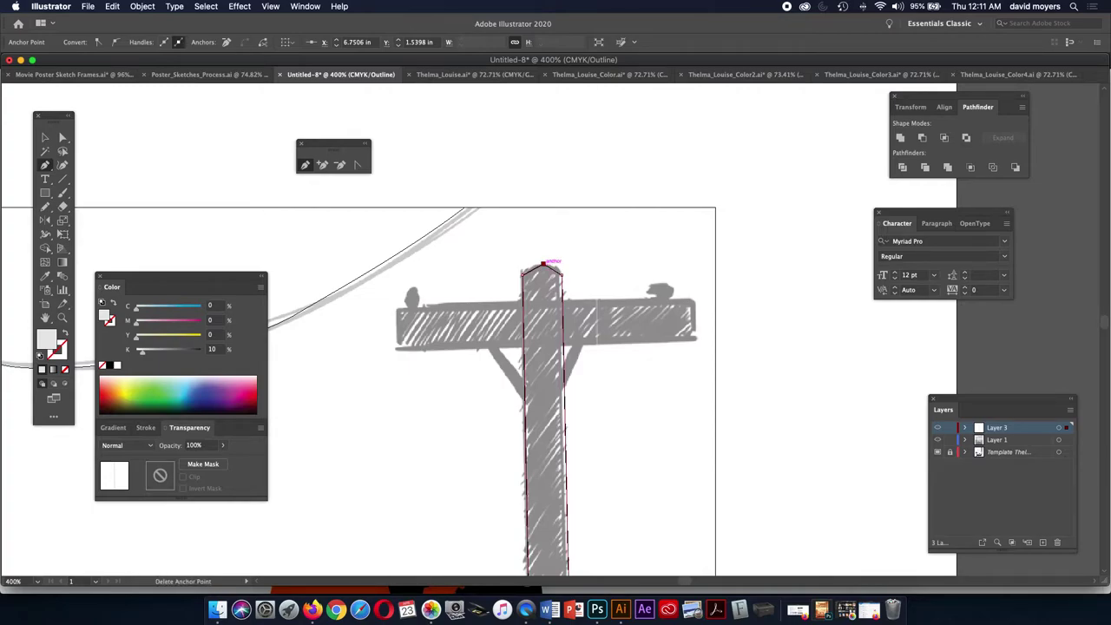
{"action": "key", "text": "shift+c"}
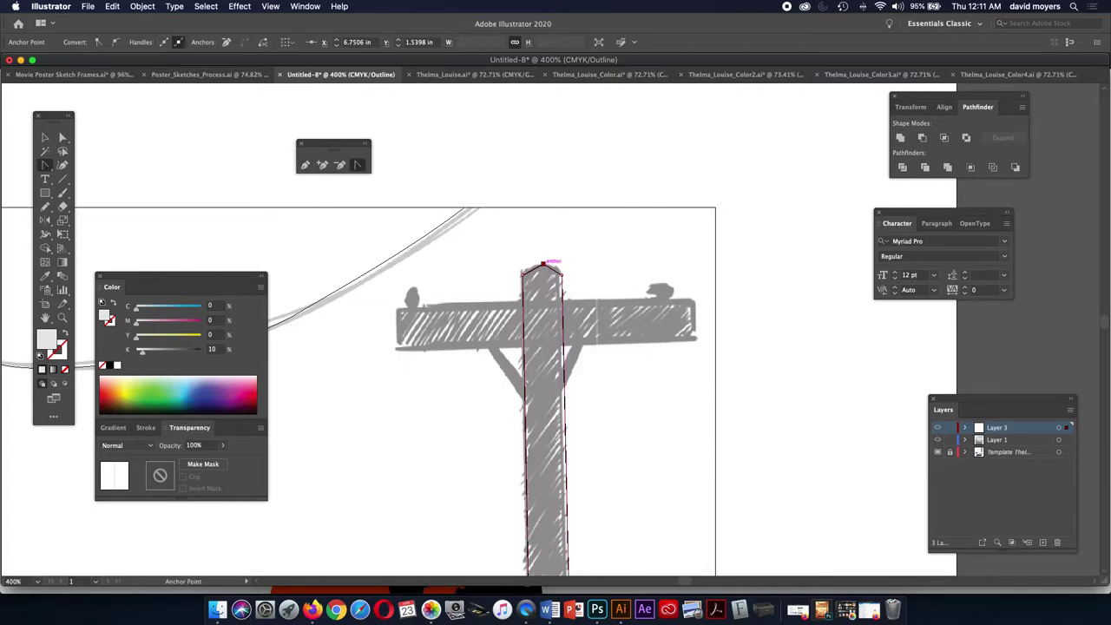
{"action": "mouse_move", "coordinate": [543, 264]}
{"action": "left_mouse_down"}
{"action": "mouse_move", "coordinate": [575, 253]}
{"action": "mouse_move", "coordinate": [540, 250]}
{"action": "mouse_move", "coordinate": [563, 252]}
{"action": "mouse_move", "coordinate": [564, 264]}
{"action": "left_mouse_up"}
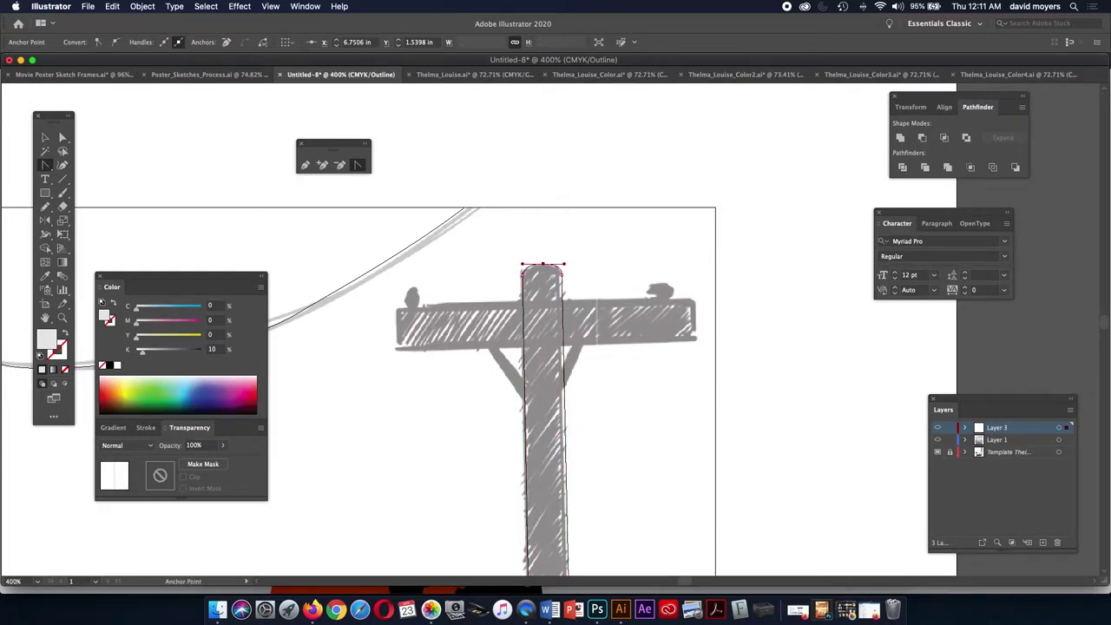
- Add an anchor point midway along the large pole shaft's bottom edge and pull it slightly below the corners
{"action": "left_click_drag", "start_coordinate": [542, 438], "coordinate": [539, 266]}
{"action": "left_click_drag", "start_coordinate": [538, 521], "coordinate": [544, 94]}
{"action": "scroll", "coordinate": [396, 330], "scroll_direction": "down", "scroll_amount": 15}
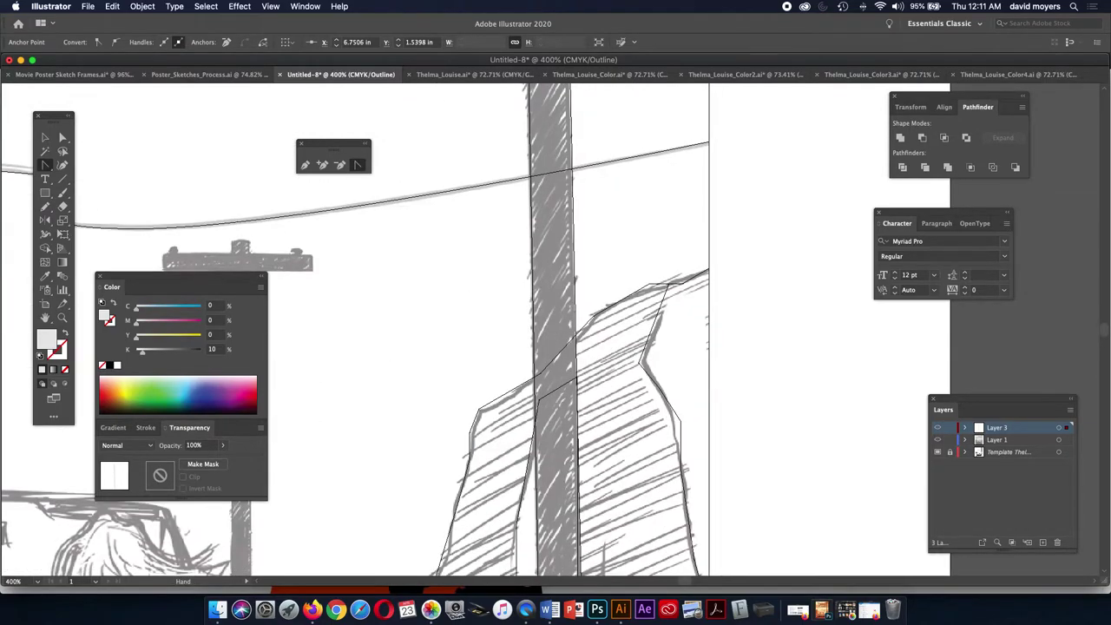
{"action": "scroll", "coordinate": [396, 330], "scroll_direction": "down", "scroll_amount": 12}
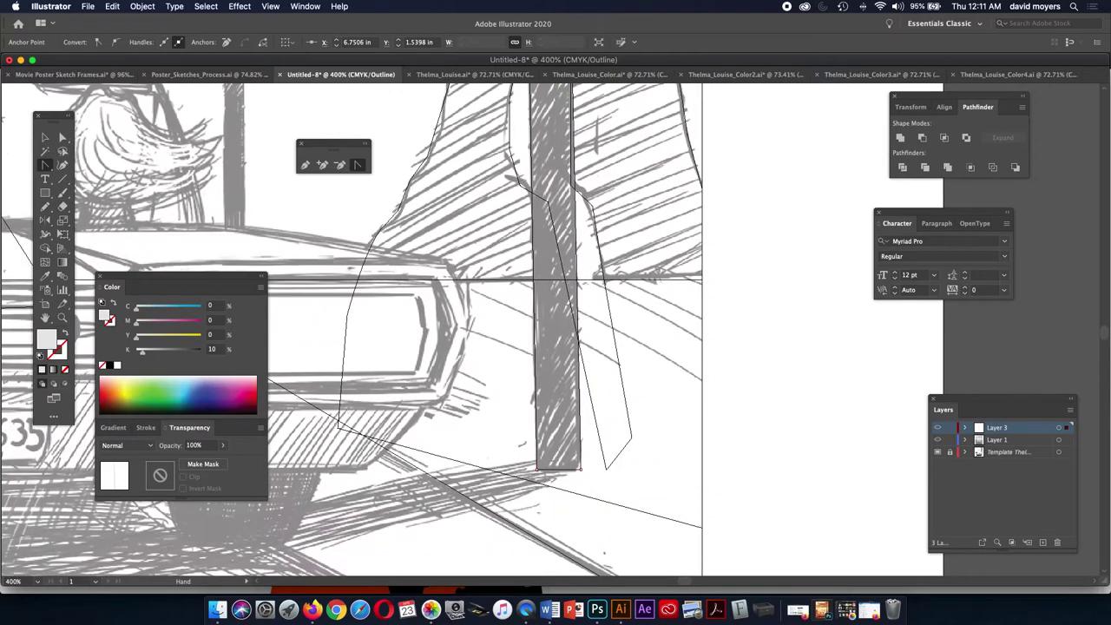
{"action": "scroll", "coordinate": [396, 330], "scroll_direction": "down", "scroll_amount": 3}
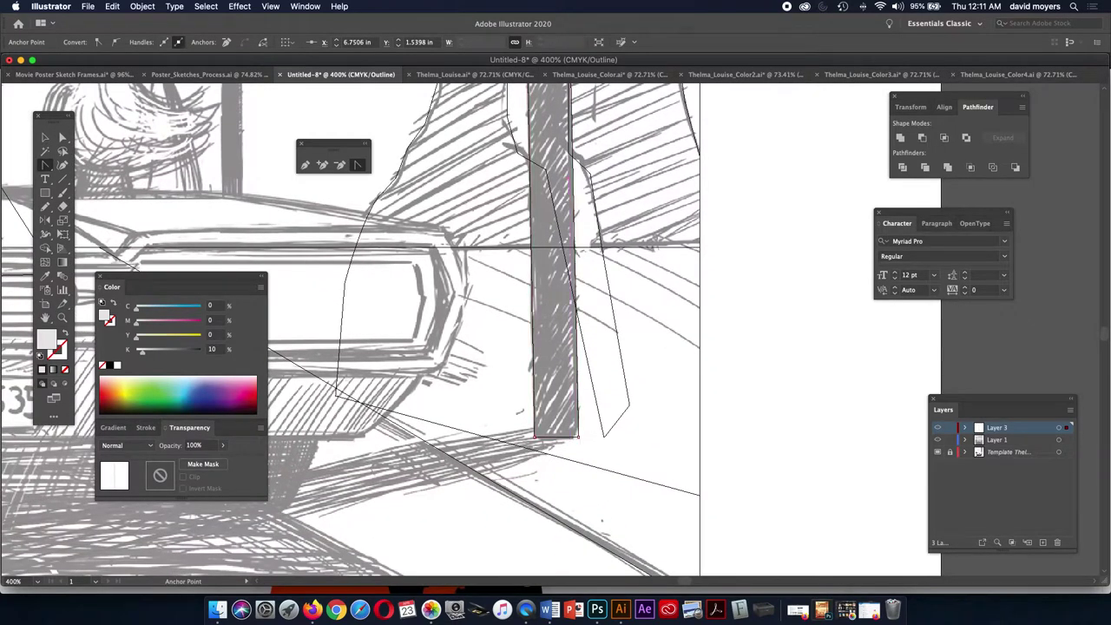
{"action": "key", "text": "p"}
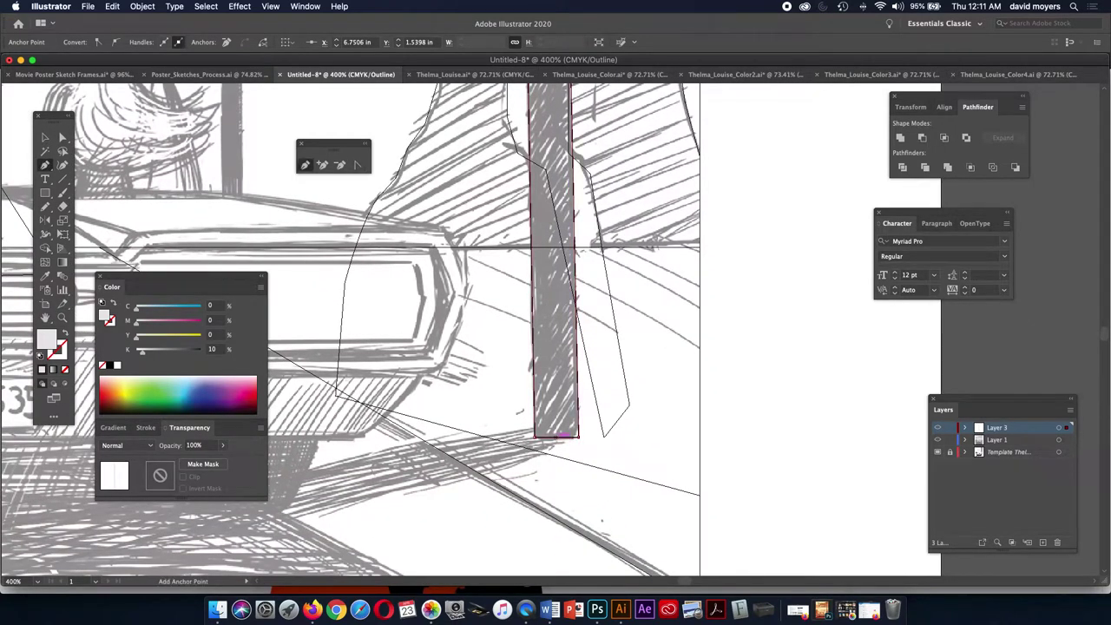
{"action": "left_click", "coordinate": [556, 436]}
{"action": "key", "text": "a"}
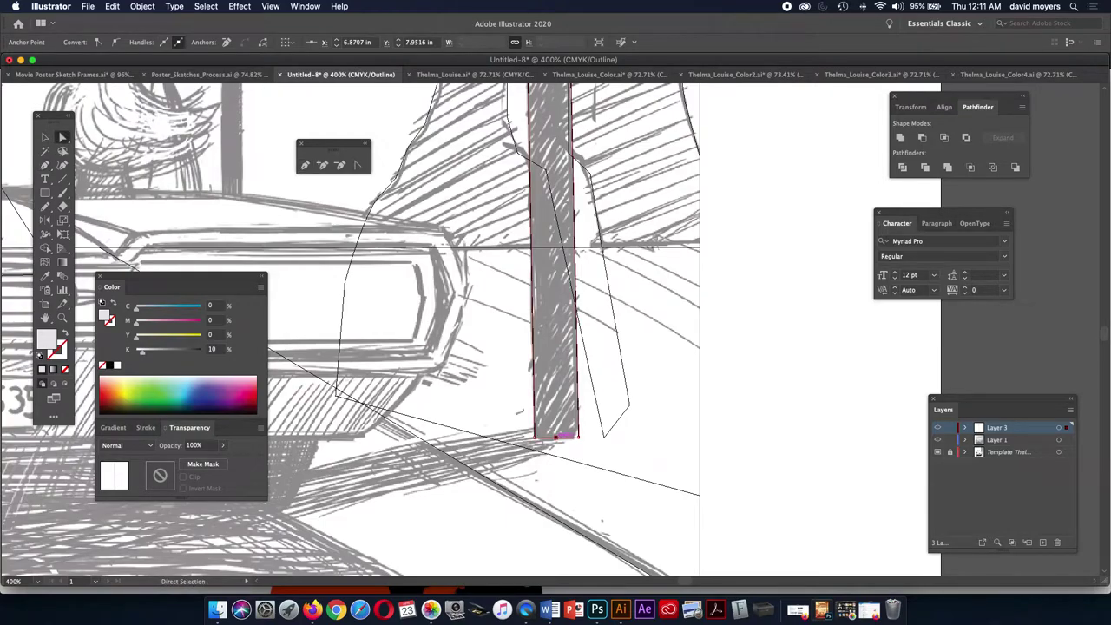
{"action": "left_click_drag", "start_coordinate": [556, 437], "coordinate": [555, 447]}
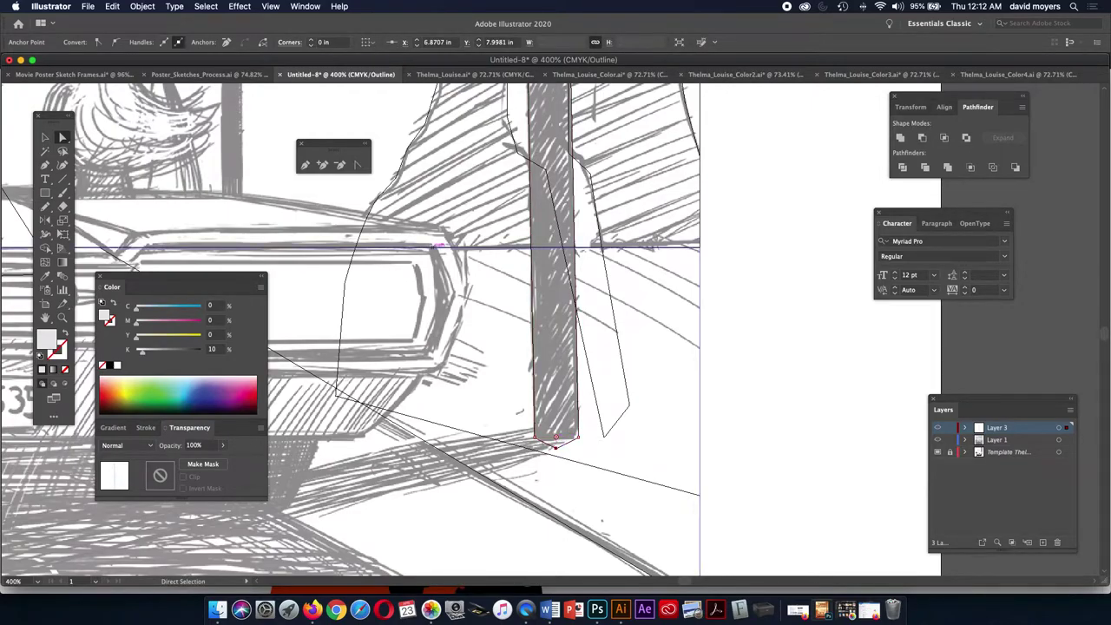
- Raise the shaft's bottom middle anchor slightly and convert it to a smooth point for a shallow rounded base
{"action": "key", "text": "shift+c"}
{"action": "left_click", "coordinate": [555, 446]}
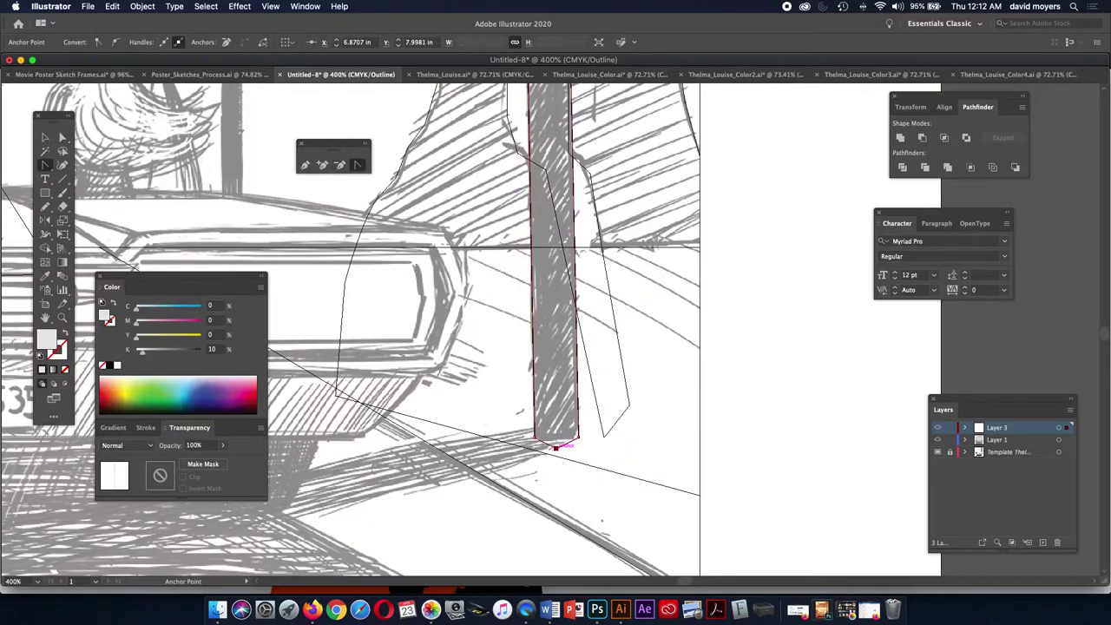
{"action": "key", "text": "a"}
{"action": "left_click_drag", "start_coordinate": [556, 447], "coordinate": [555, 442]}
{"action": "key", "text": "shift+c"}
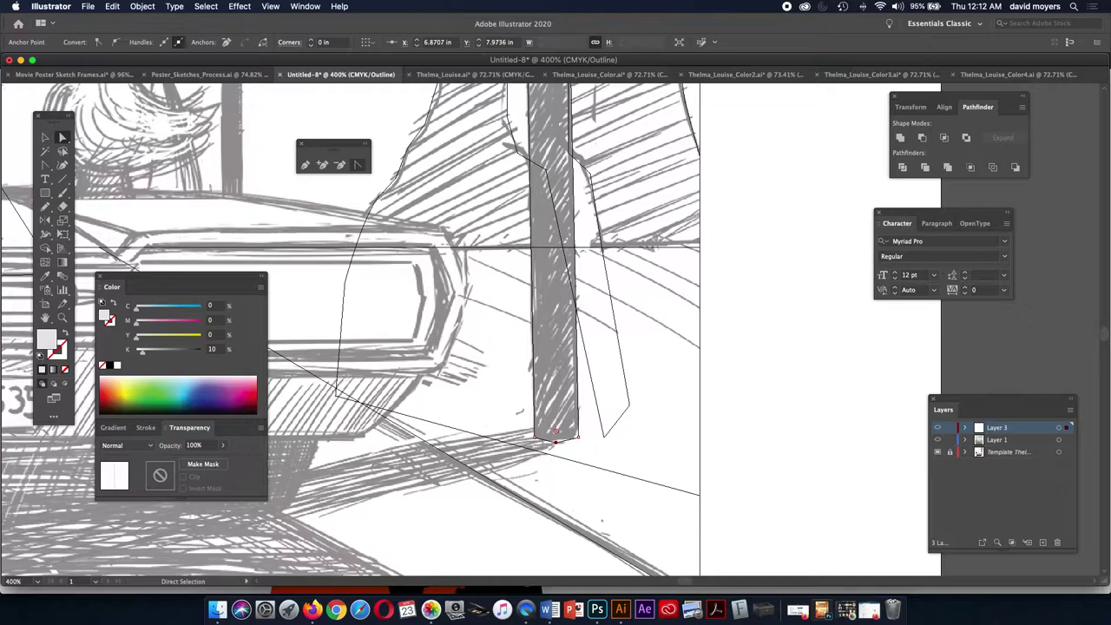
{"action": "left_click_drag", "start_coordinate": [556, 442], "coordinate": [544, 442]}
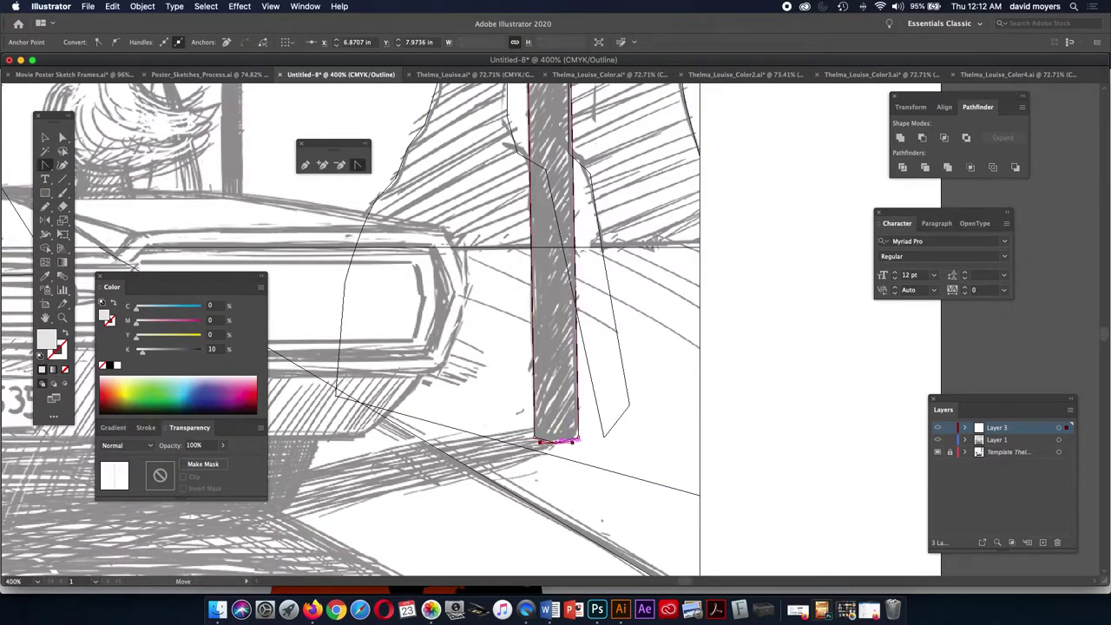
- Move the shaft's upper right corner and top middle anchor inward to match the sketched pole, and deselect the path
{"action": "key", "text": "space"}
{"action": "left_click_drag", "start_coordinate": [572, 178], "coordinate": [567, 389]}
{"action": "left_click_drag", "start_coordinate": [572, 208], "coordinate": [562, 381]}
{"action": "left_click_drag", "start_coordinate": [573, 178], "coordinate": [574, 391]}
{"action": "scroll", "coordinate": [349, 329], "scroll_direction": "up", "scroll_amount": 10}
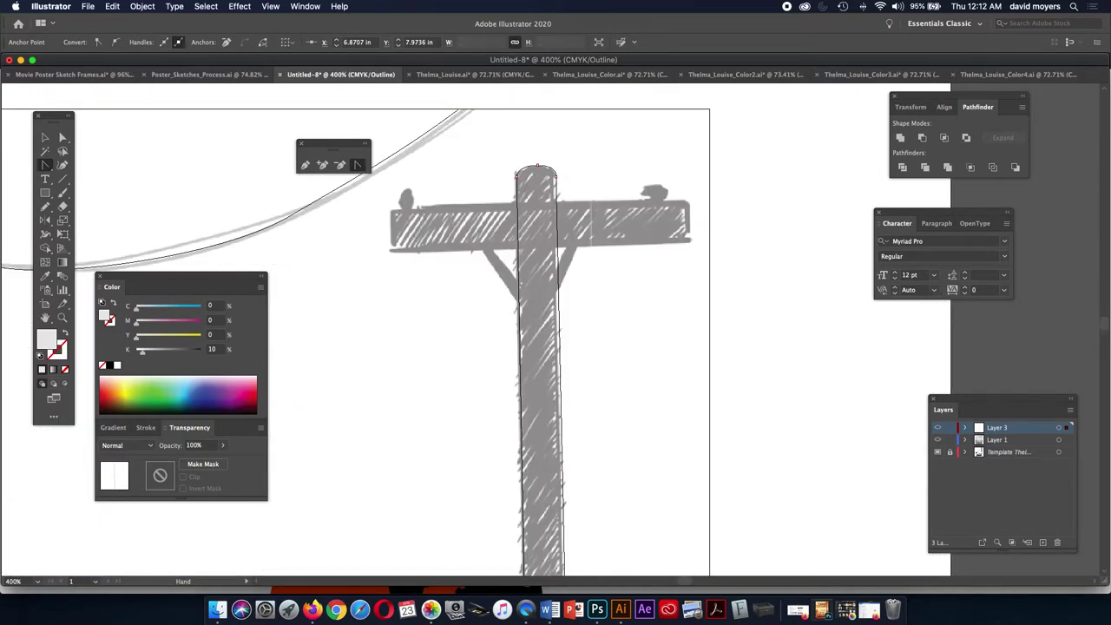
{"action": "key", "text": "a"}
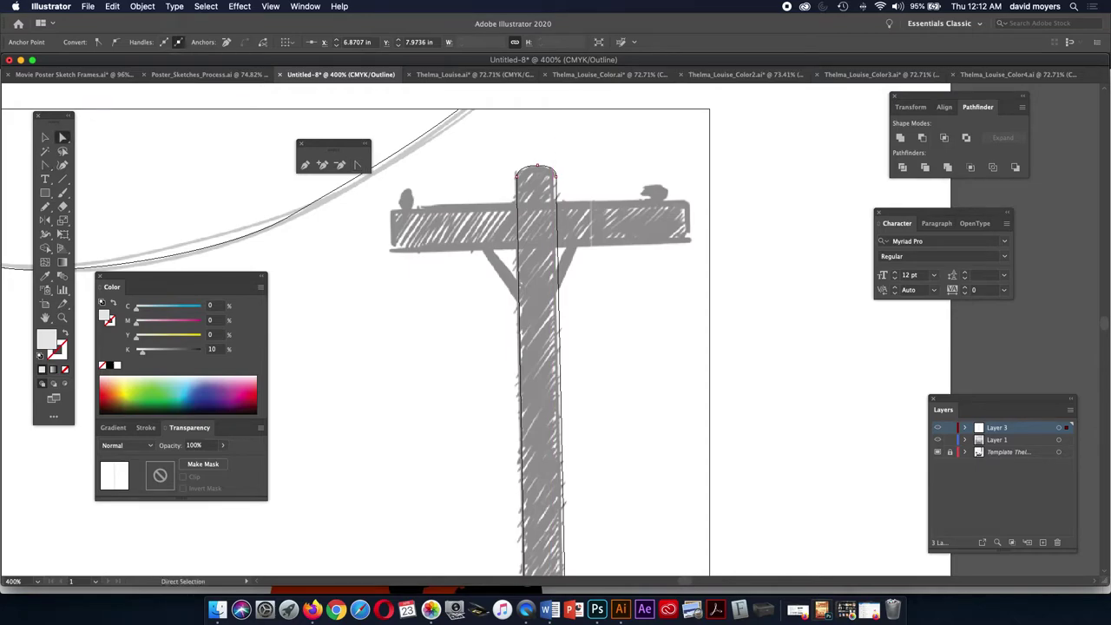
{"action": "left_click_drag", "start_coordinate": [556, 176], "coordinate": [534, 166]}
{"action": "key", "text": "super+shift+a"}
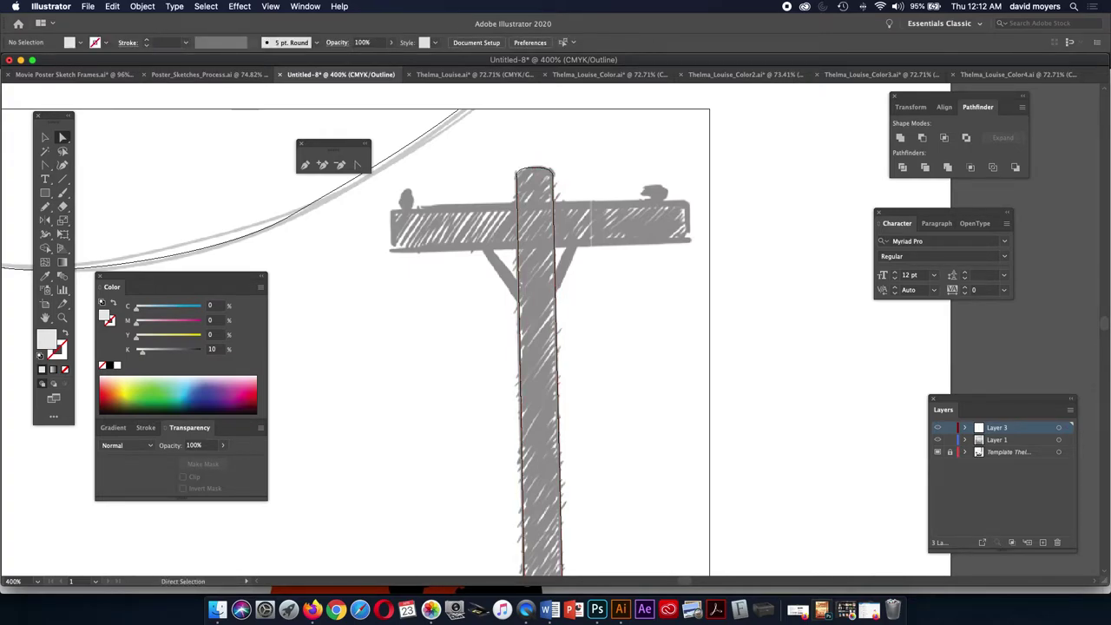
- Trace the large pole's crossbar with the Pen tool as a closed four-cornered path
{"action": "left_click", "coordinate": [304, 165]}
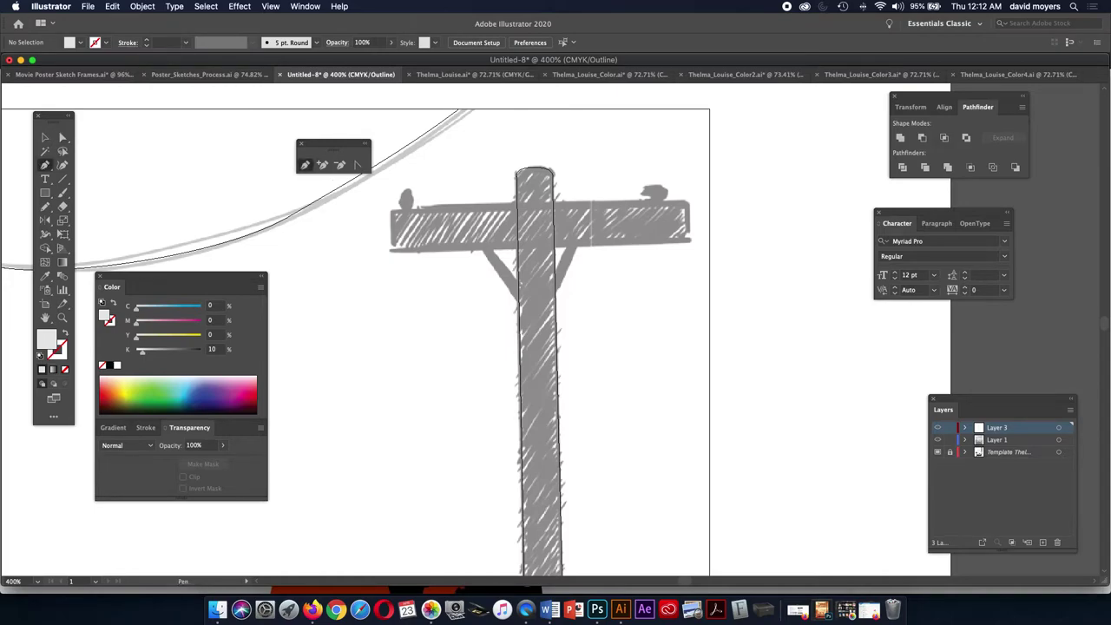
{"action": "left_click", "coordinate": [392, 209]}
{"action": "left_click_drag", "start_coordinate": [391, 246], "coordinate": [406, 246]}
{"action": "left_click", "coordinate": [690, 240]}
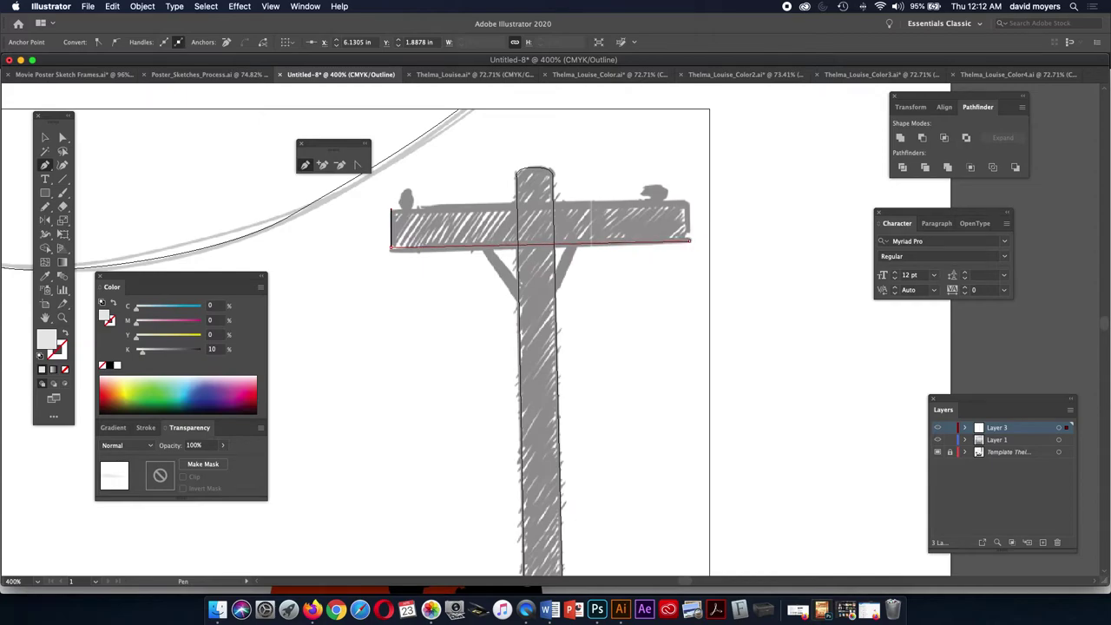
{"action": "left_click", "coordinate": [689, 200]}
{"action": "left_click", "coordinate": [395, 208]}
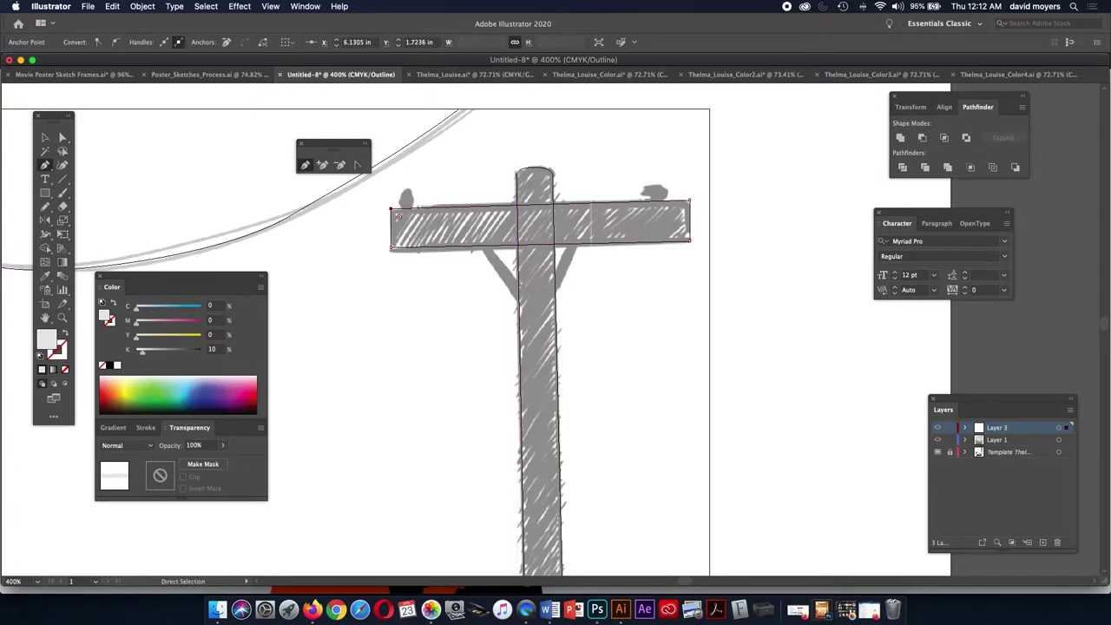
- Switch Layer 3 to preview display and fill the large pole's shaft and crossbar with black
{"action": "left_click", "coordinate": [937, 427], "text": "super"}
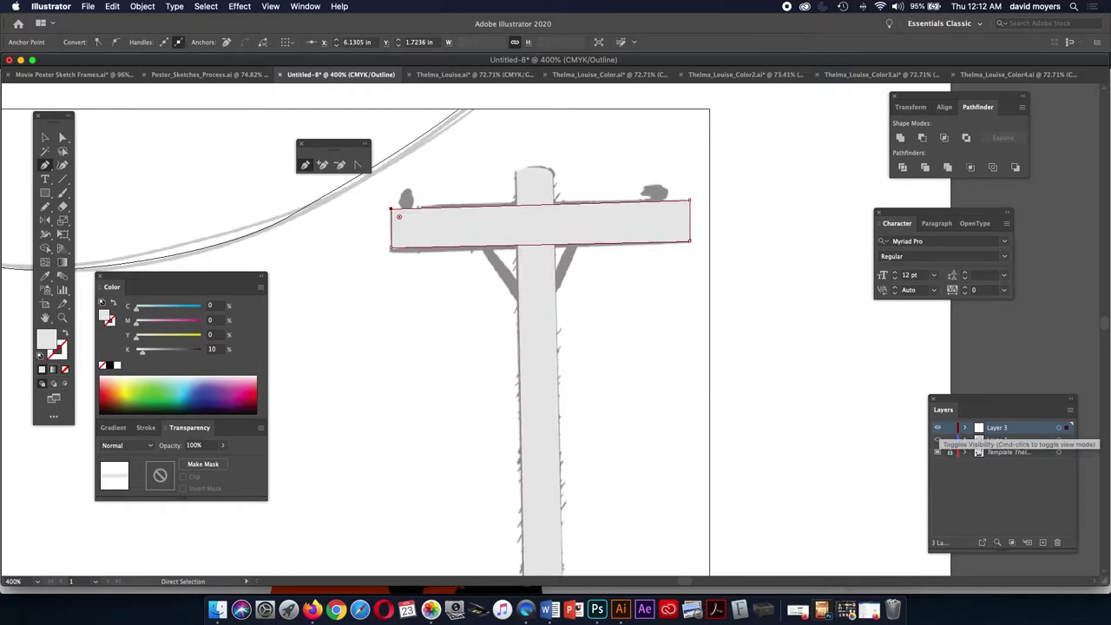
{"action": "key", "text": "v"}
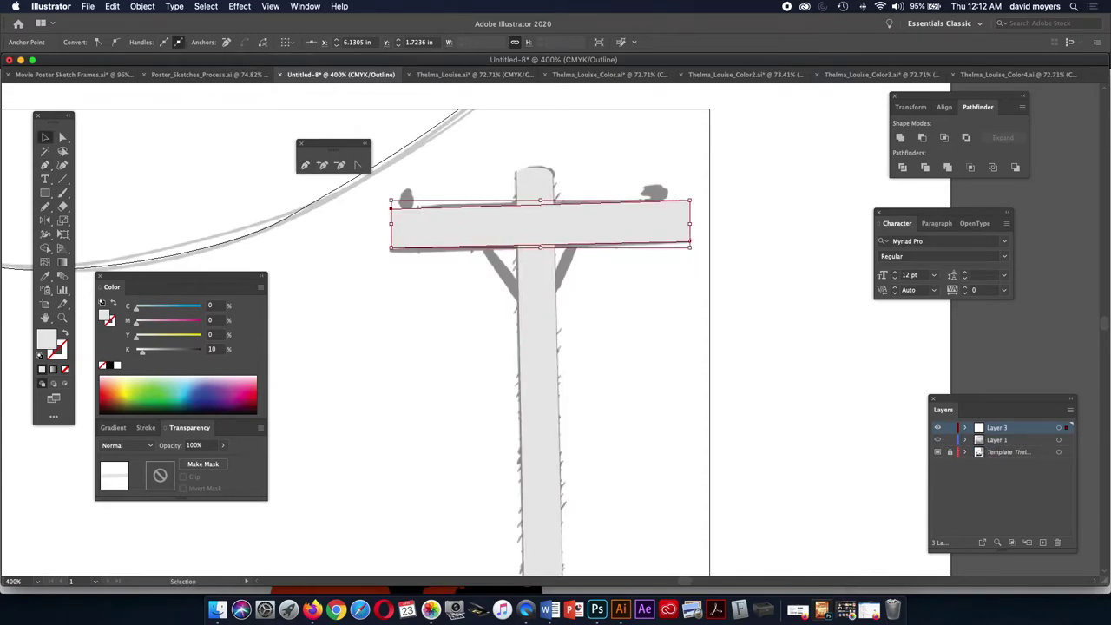
{"action": "left_click", "coordinate": [538, 347], "text": "shift"}
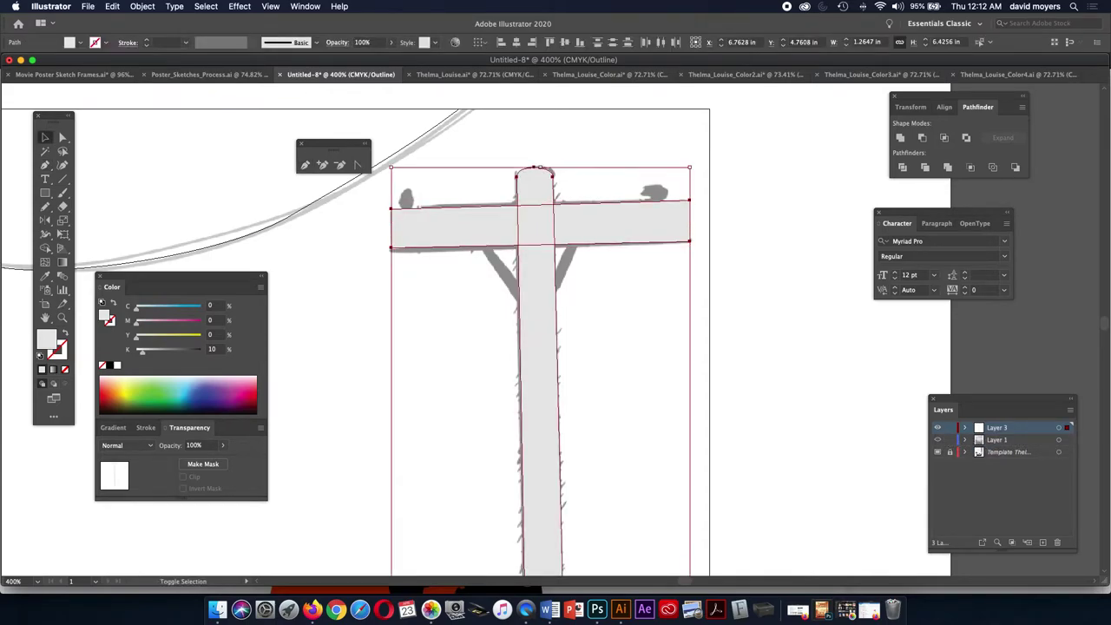
{"action": "left_click", "coordinate": [110, 365]}
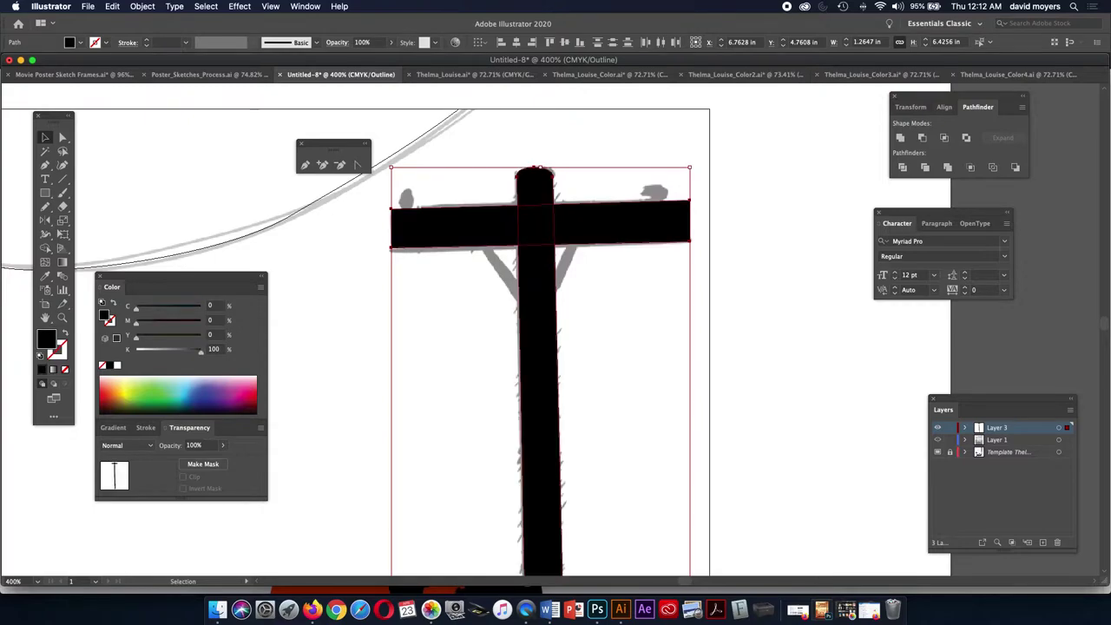
{"action": "key", "text": "super+shift+a"}
{"action": "key", "text": "p"}
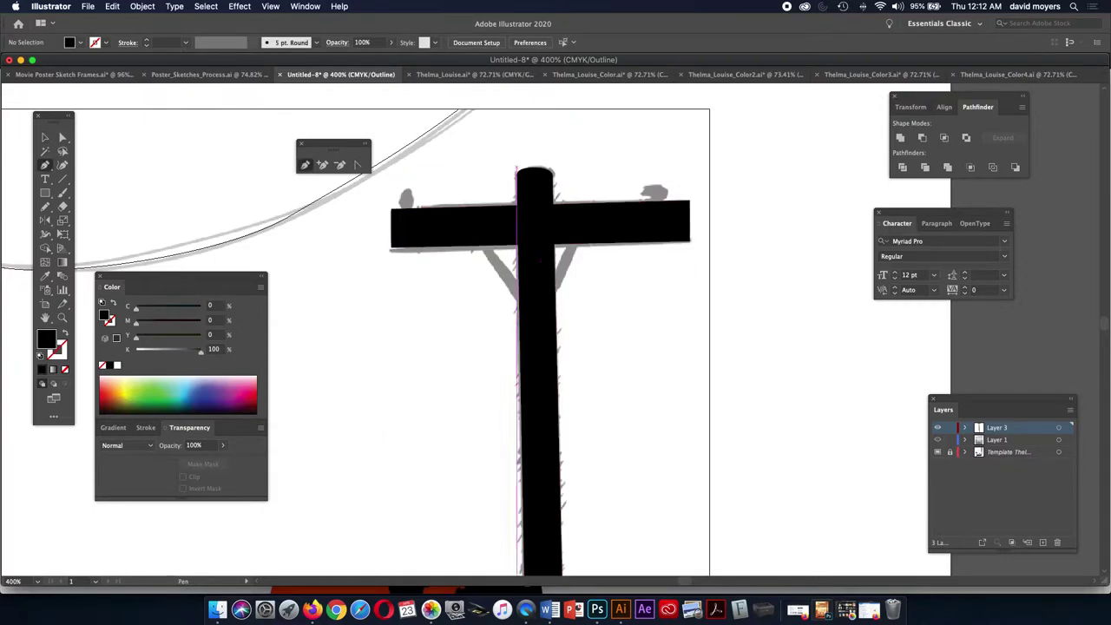
- Trace the V-shaped brace below the large pole's crossbar with the Pen tool as a closed path, switching Layer 3 to outline display midway
{"action": "left_click", "coordinate": [540, 223]}
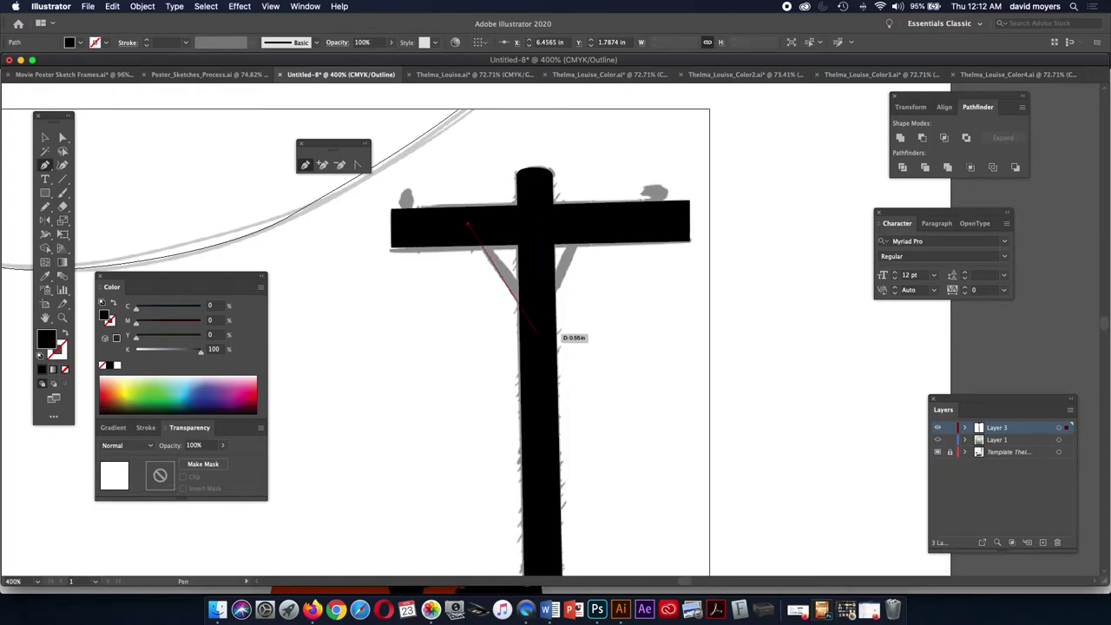
{"action": "left_click", "coordinate": [538, 332]}
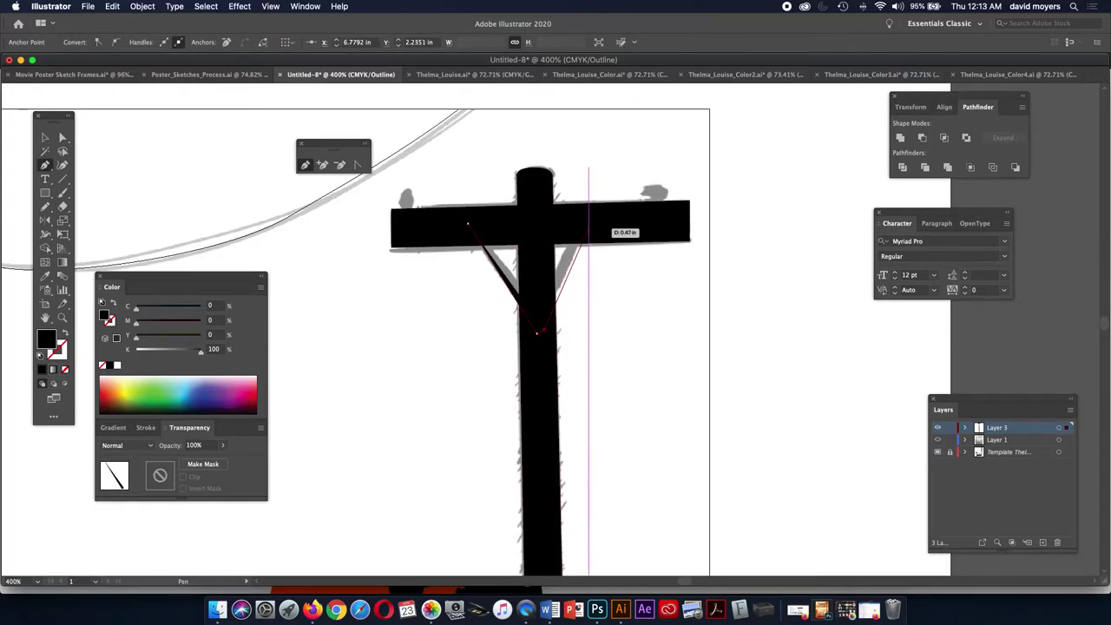
{"action": "left_click", "coordinate": [579, 226]}
{"action": "left_click", "coordinate": [587, 228]}
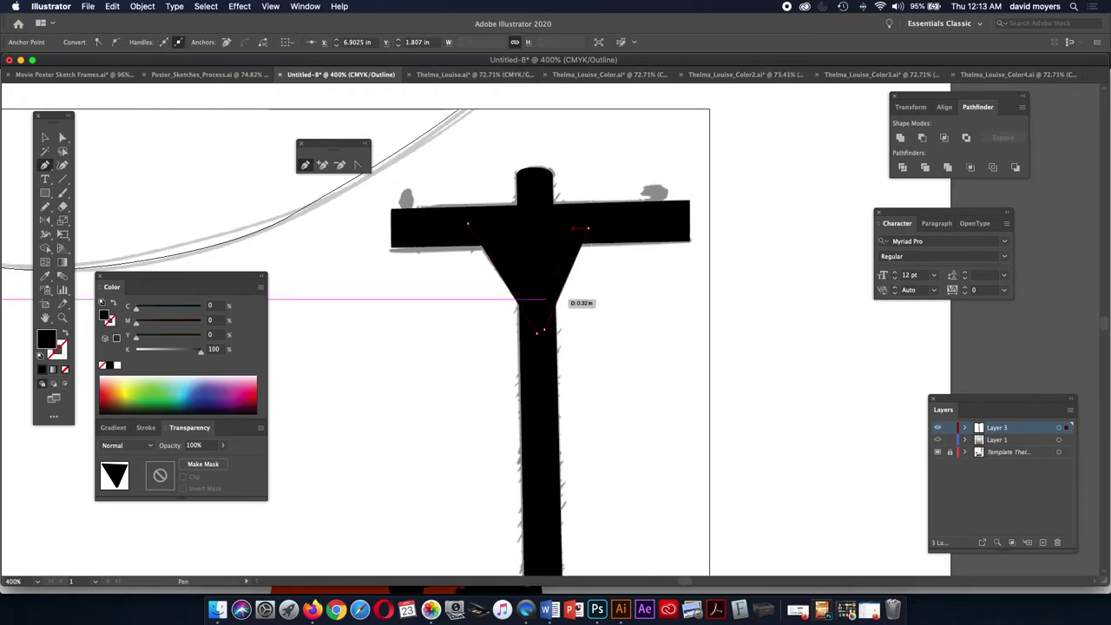
{"action": "key", "text": "super+y"}
{"action": "key", "text": "super"}
{"action": "key", "text": "super+y"}
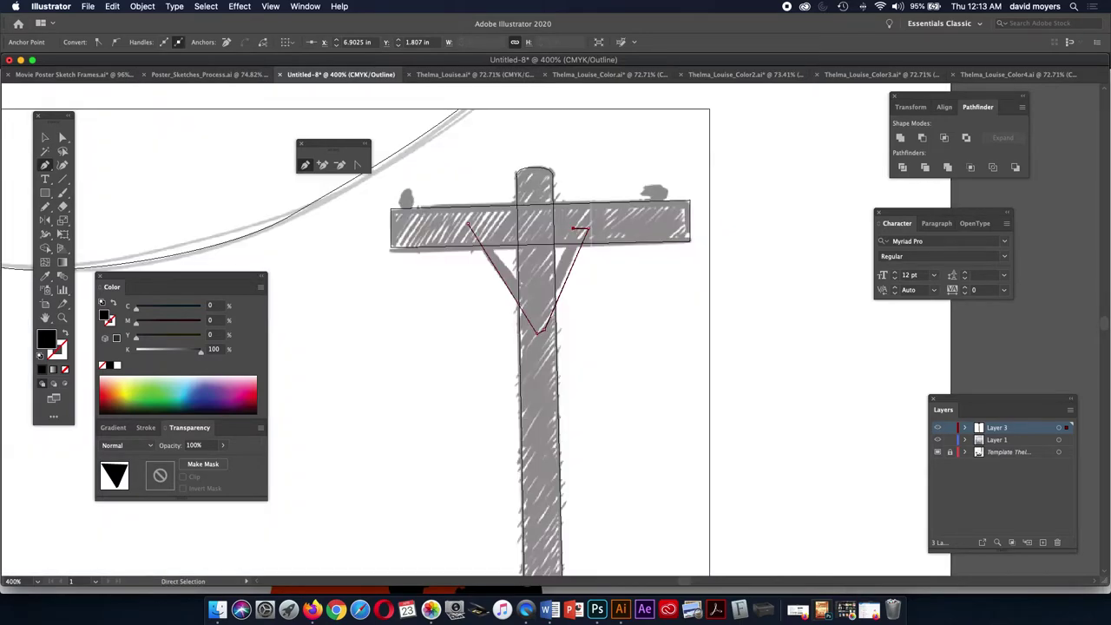
{"action": "left_click", "coordinate": [528, 296]}
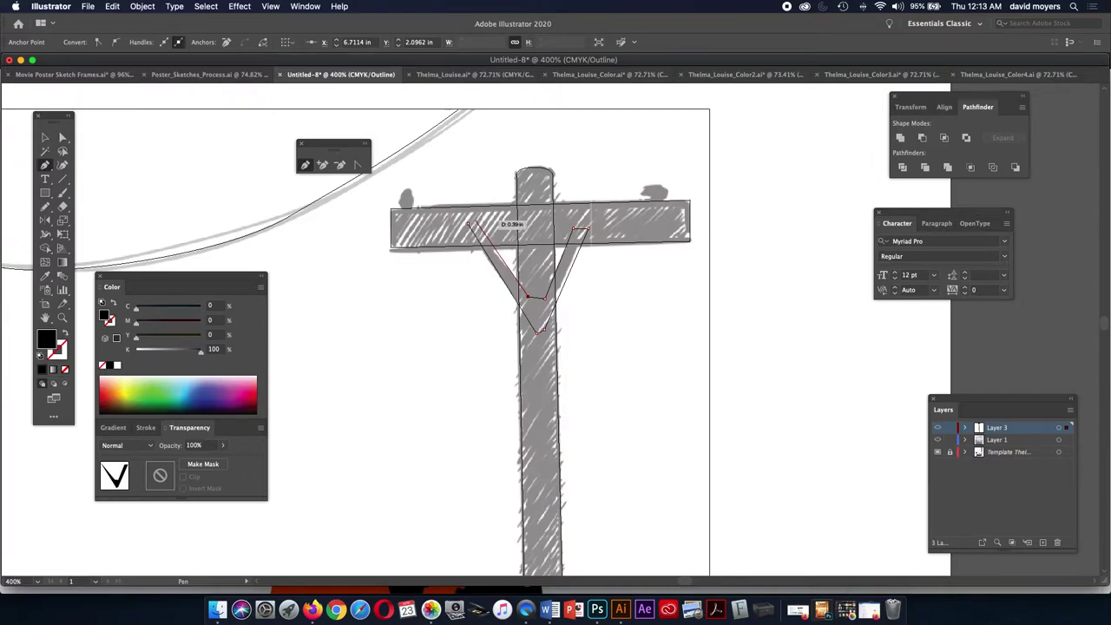
{"action": "left_click", "coordinate": [472, 220]}
{"action": "key", "text": "super+shift+a"}
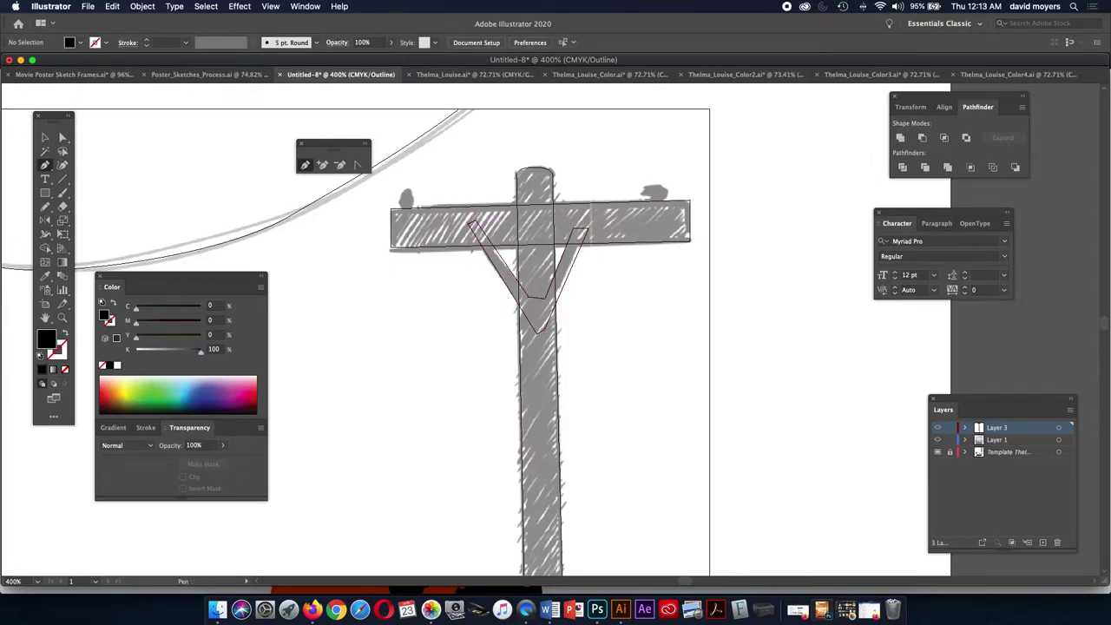
- Draw an ellipse about 0.14 in wide and 0.07 in high over the sketched insulator near the crossbar's right end
{"action": "key", "text": "z"}
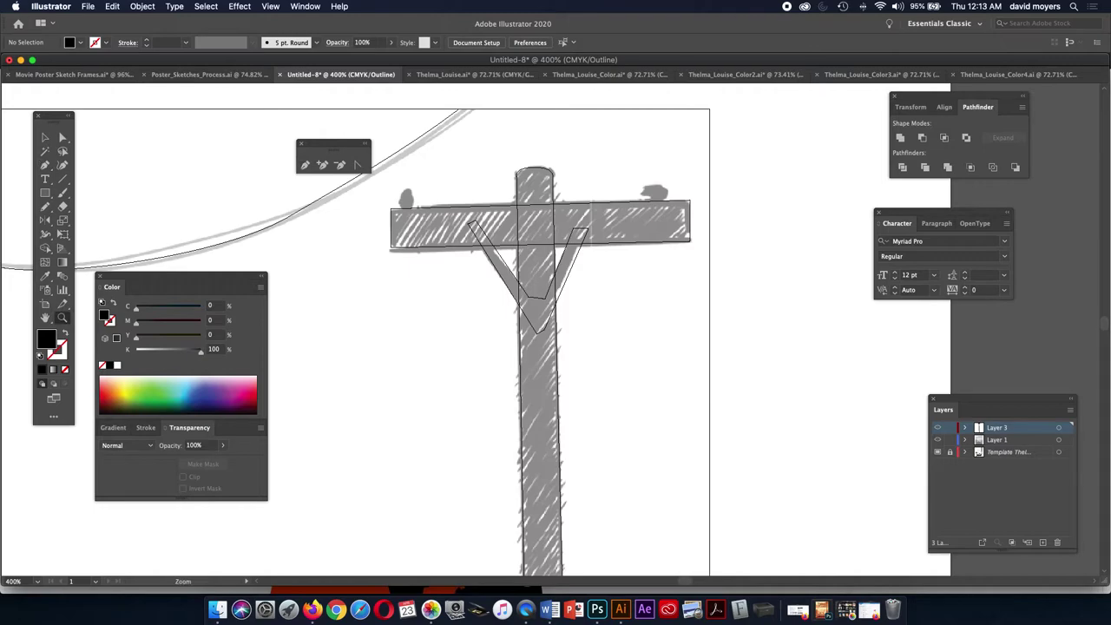
{"action": "left_click", "coordinate": [662, 206]}
{"action": "key", "text": "space"}
{"action": "left_click_drag", "start_coordinate": [485, 365], "coordinate": [622, 330]}
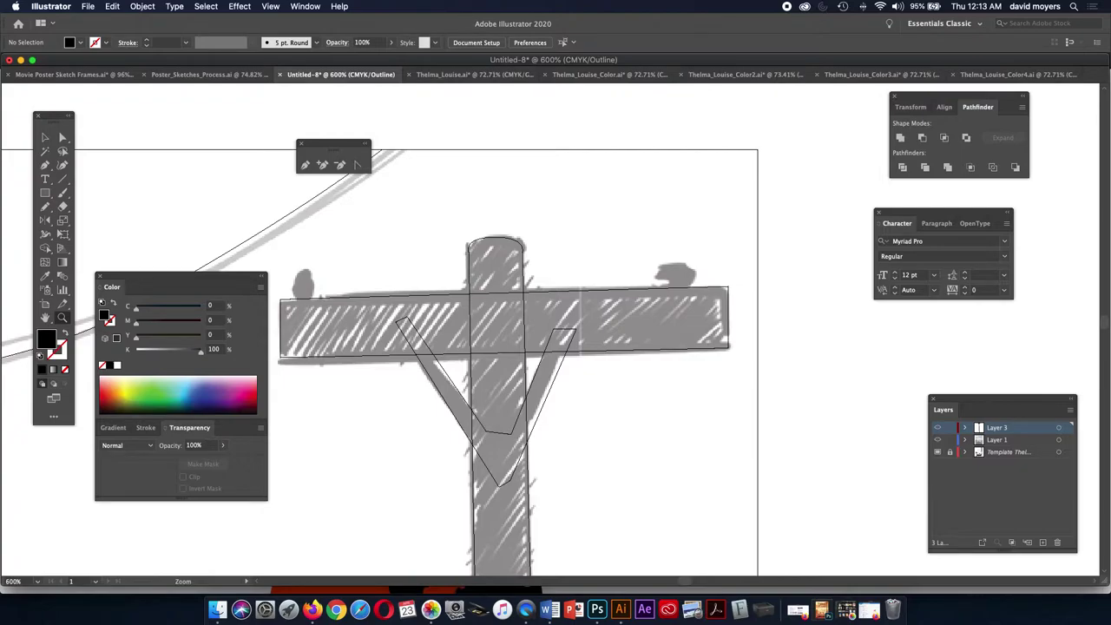
{"action": "left_click_drag", "start_coordinate": [45, 193], "coordinate": [100, 220]}
{"action": "left_click_drag", "start_coordinate": [675, 276], "coordinate": [700, 286]}
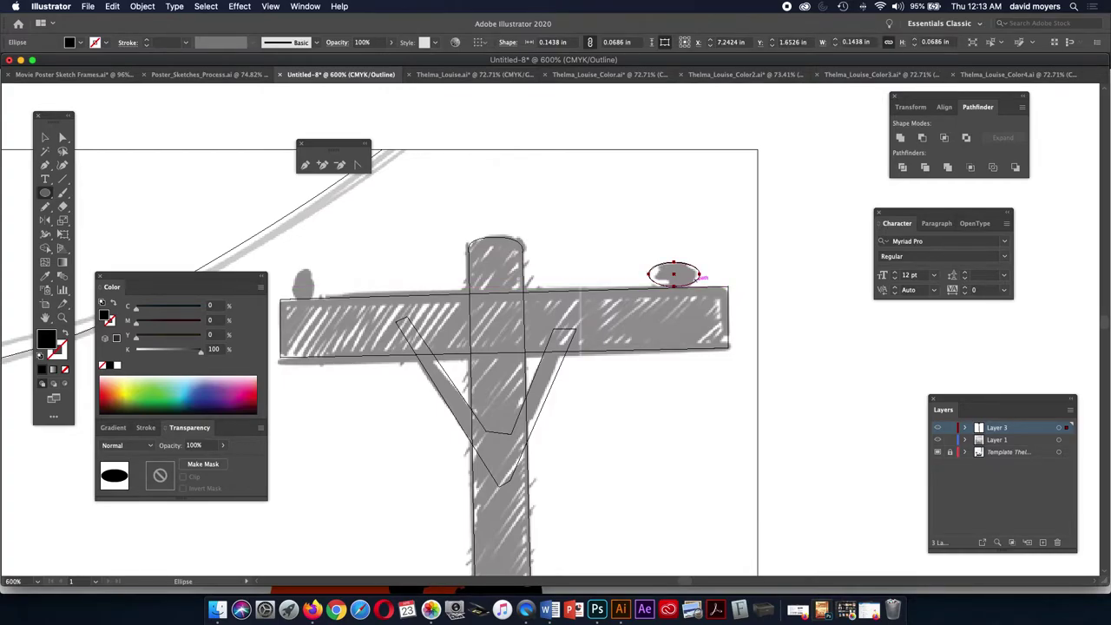
- Add one anchor point to the upper left and one to the upper right curve of the insulator ellipse
{"action": "key", "text": "z"}
{"action": "left_click", "coordinate": [680, 277]}
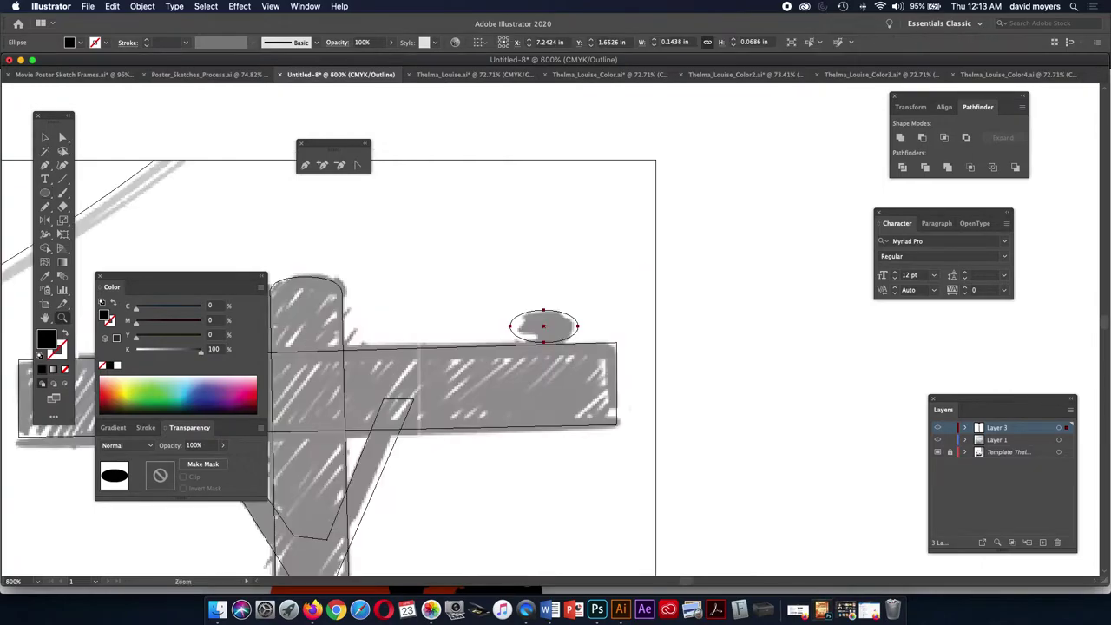
{"action": "left_click", "coordinate": [543, 326]}
{"action": "key", "text": "super+equal"}
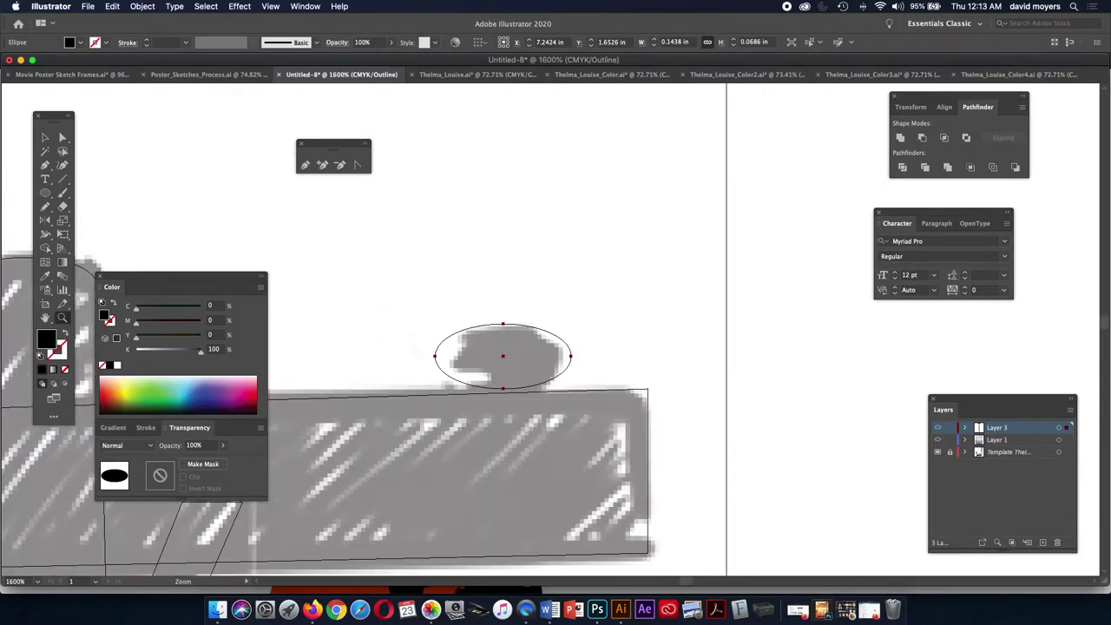
{"action": "key", "text": "space"}
{"action": "left_click_drag", "start_coordinate": [503, 355], "coordinate": [533, 348]}
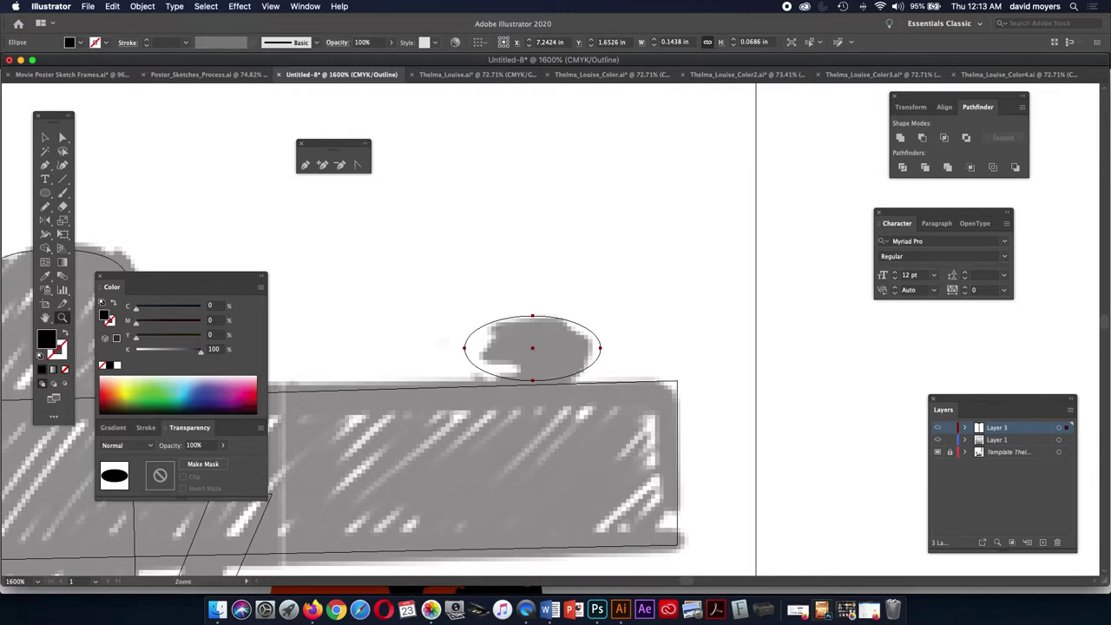
{"action": "key", "text": "p"}
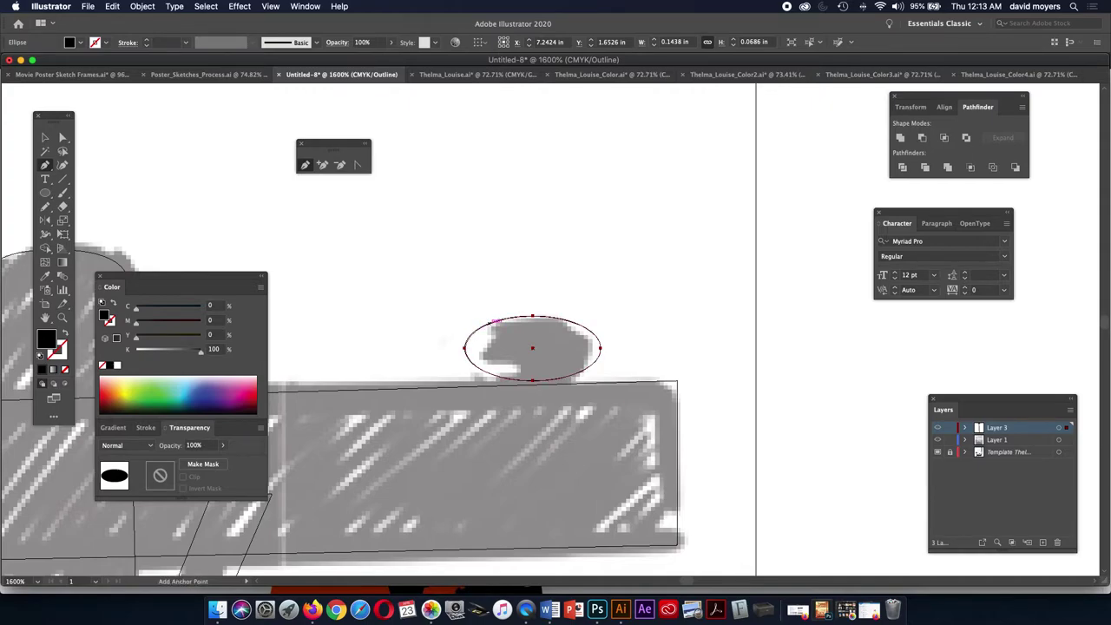
{"action": "left_click", "coordinate": [495, 321]}
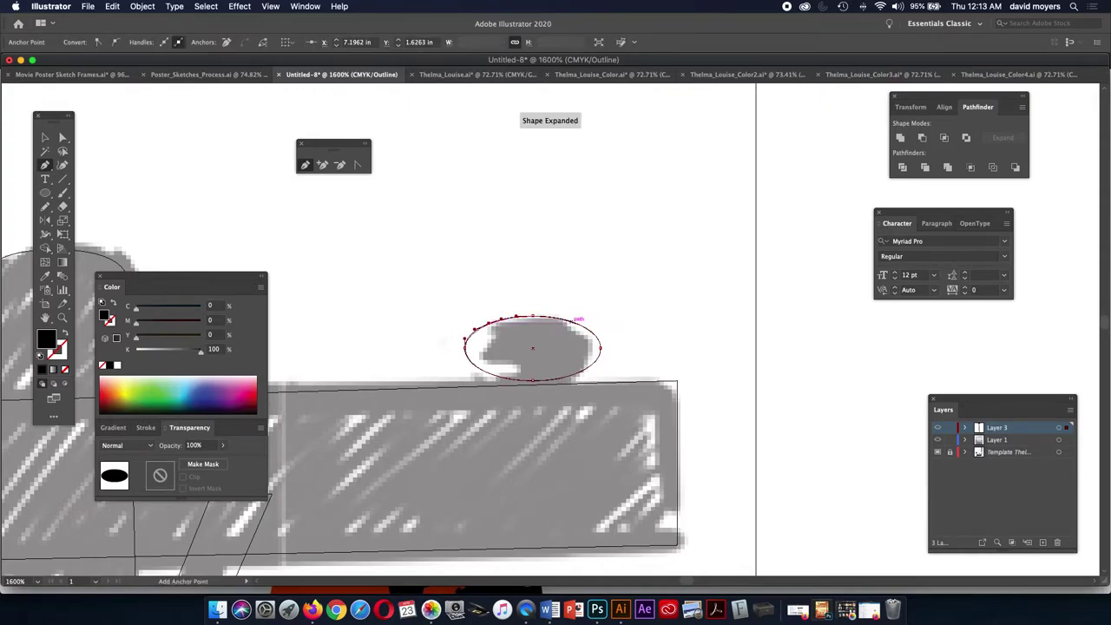
{"action": "left_click", "coordinate": [571, 322]}
- Reshape the ellipse into an insulator cap by pulling the upper handles into concave sides and raising the bottom anchor slightly
{"action": "key", "text": "a"}
{"action": "mouse_move", "coordinate": [589, 328]}
{"action": "left_mouse_down"}
{"action": "mouse_move", "coordinate": [604, 335]}
{"action": "mouse_move", "coordinate": [584, 338]}
{"action": "left_mouse_up"}
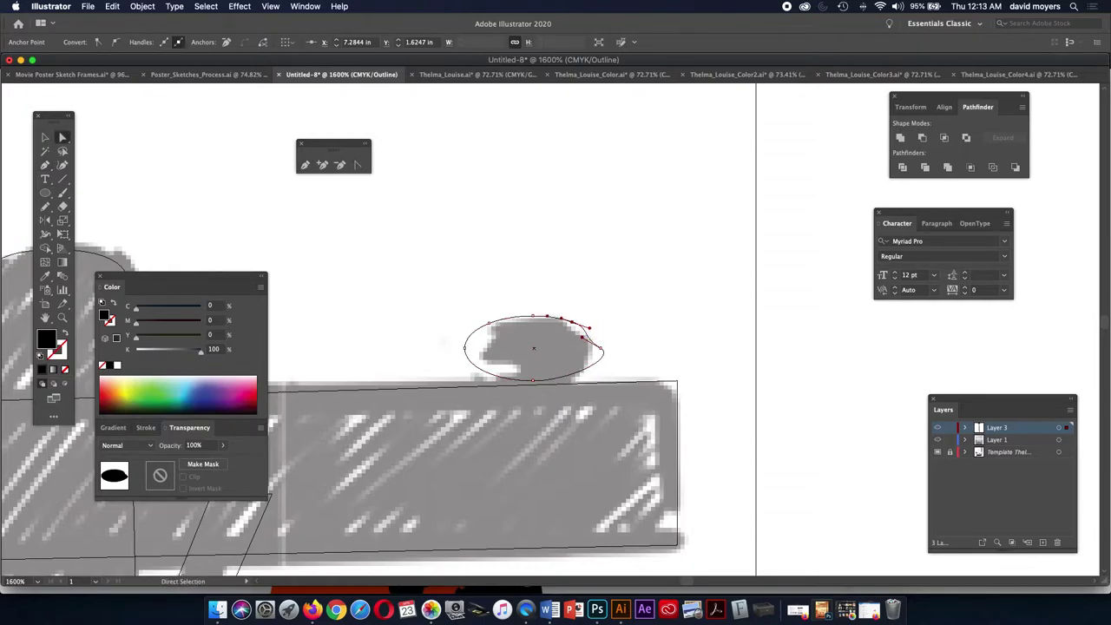
{"action": "left_click", "coordinate": [465, 348]}
{"action": "left_click_drag", "start_coordinate": [464, 347], "coordinate": [494, 321]}
{"action": "left_click_drag", "start_coordinate": [572, 322], "coordinate": [589, 327]}
{"action": "left_click_drag", "start_coordinate": [532, 379], "coordinate": [533, 374]}
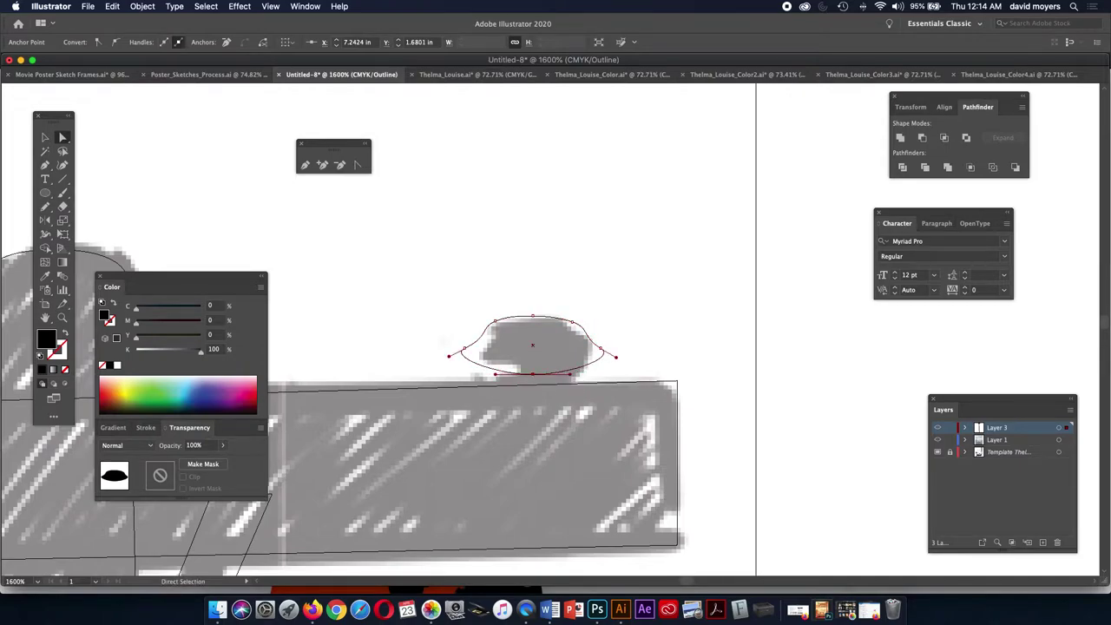
- Draw a square about 0.066 in wide, centred under the insulator cap and overlapping the crossbar, as its stem
{"action": "key", "text": "super+shift+a"}
{"action": "key", "text": "l"}
{"action": "left_click_drag", "start_coordinate": [46, 185], "coordinate": [104, 188]}
{"action": "left_click_drag", "start_coordinate": [503, 361], "coordinate": [578, 429]}
{"action": "key", "text": "super+z"}
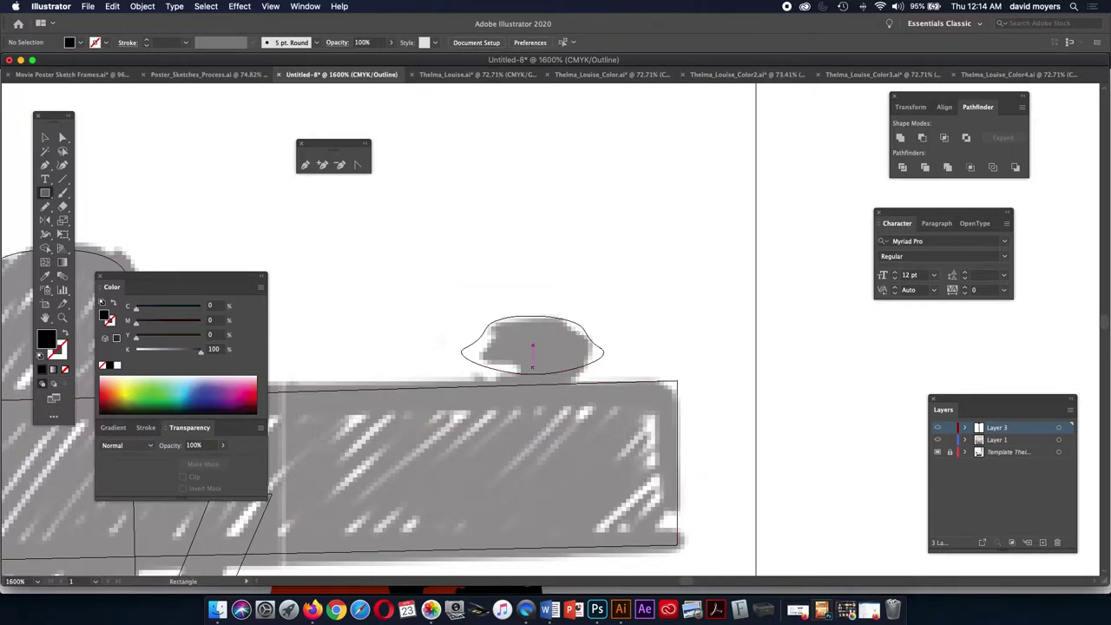
{"action": "left_click_drag", "start_coordinate": [532, 368], "coordinate": [561, 400]}
{"action": "left_click_drag", "start_coordinate": [561, 400], "coordinate": [564, 399]}
{"action": "key", "text": "a"}
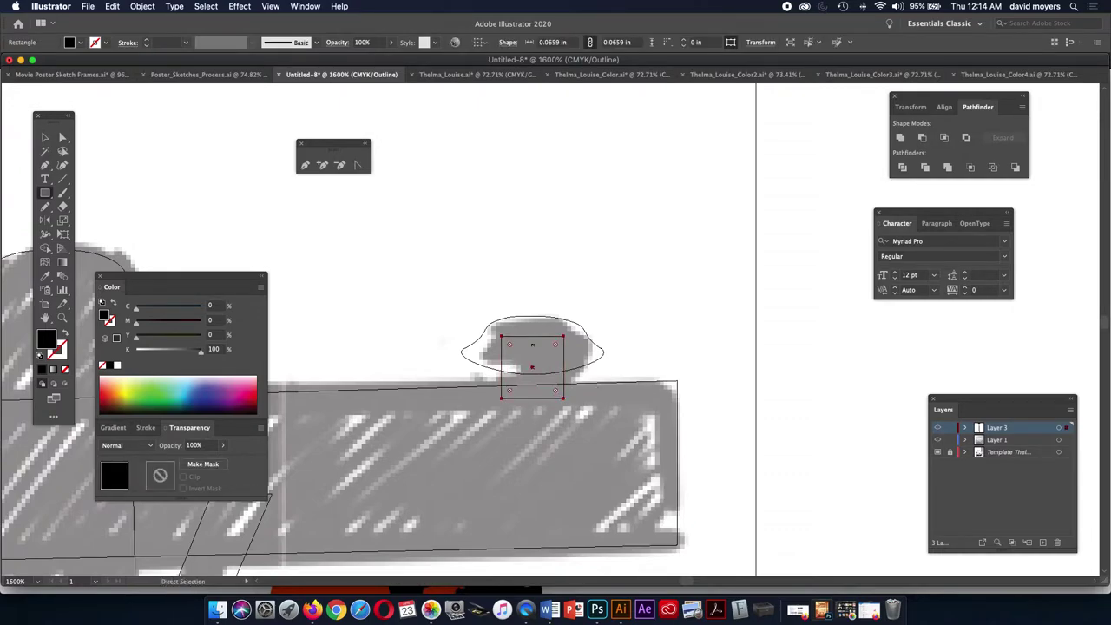
- Show the whole artwork in full-colour preview instead of outline and deselect the insulator stem
{"action": "key", "text": "super+minus"}
{"action": "key", "text": "super+minus"}
{"action": "key", "text": "super+minus"}
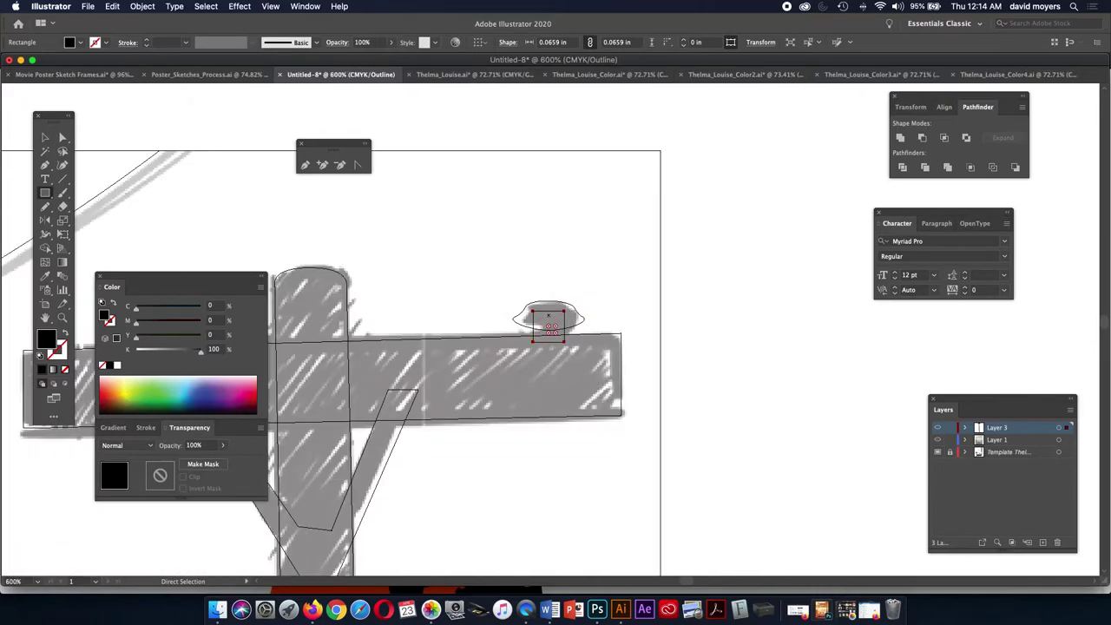
{"action": "key", "text": "m"}
{"action": "key", "text": "a"}
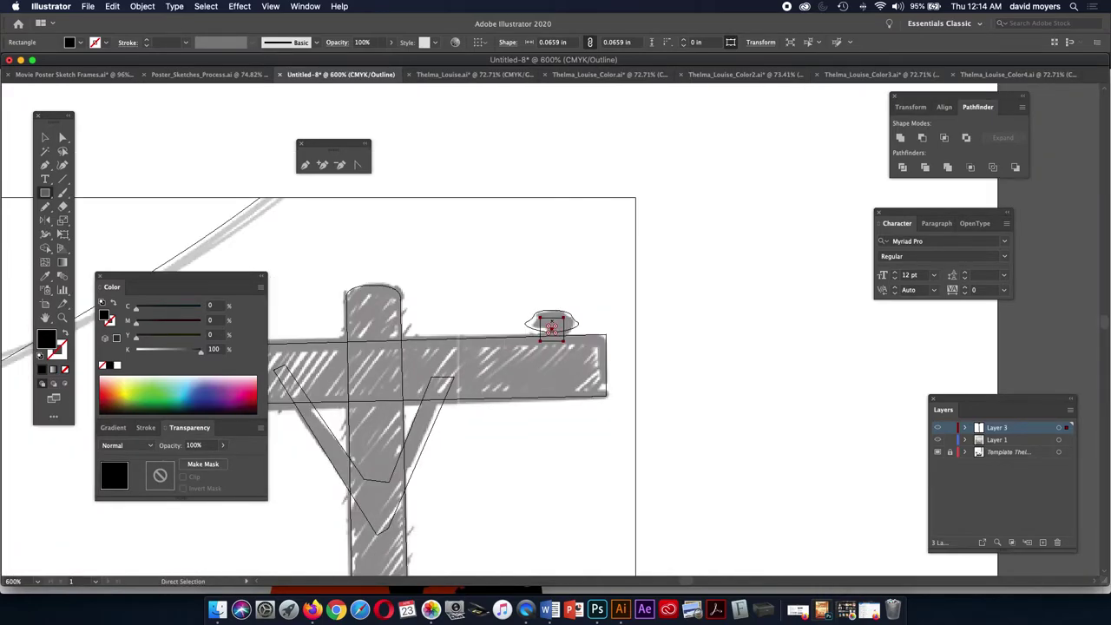
{"action": "key", "text": "super+y"}
{"action": "key", "text": "m"}
{"action": "scroll", "coordinate": [537, 386], "scroll_direction": "left", "scroll_amount": 3}
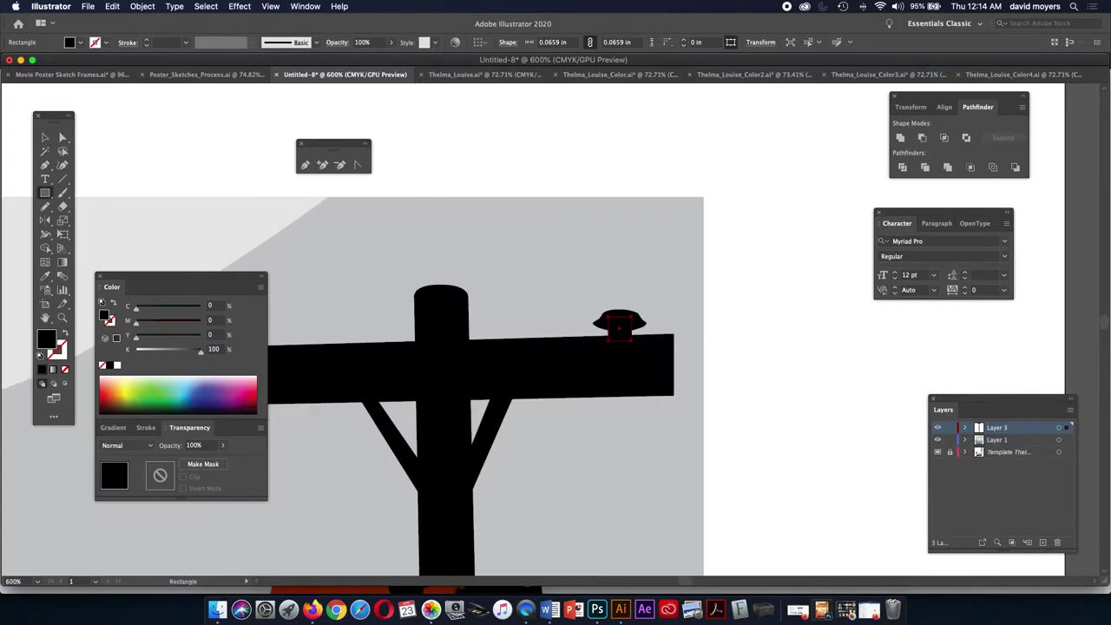
{"action": "key", "text": "a"}
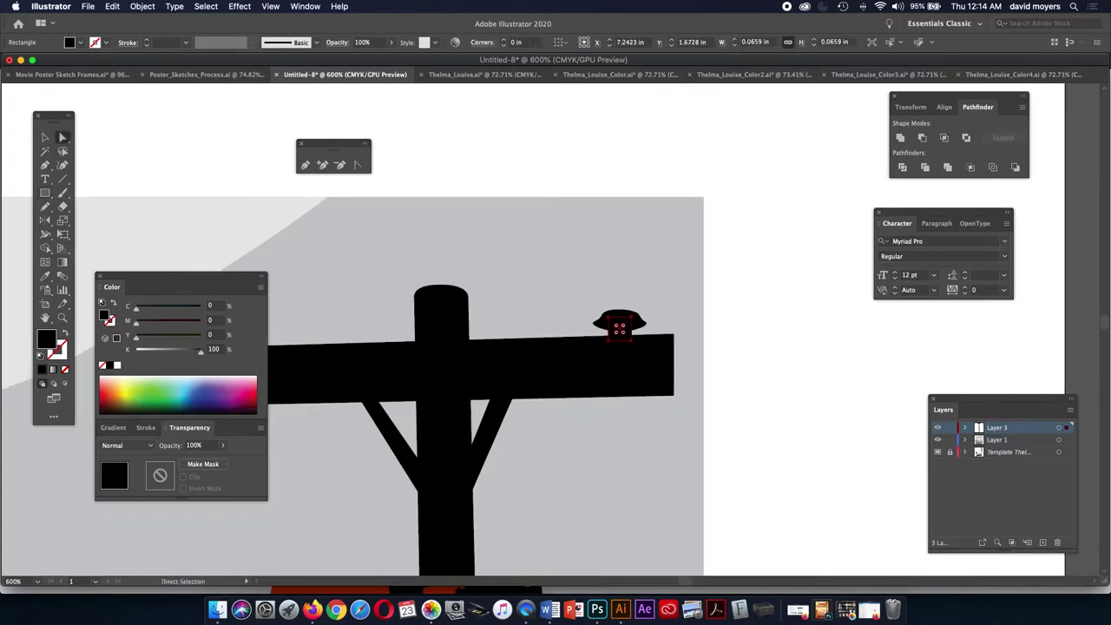
{"action": "key", "text": "shift+super+a"}
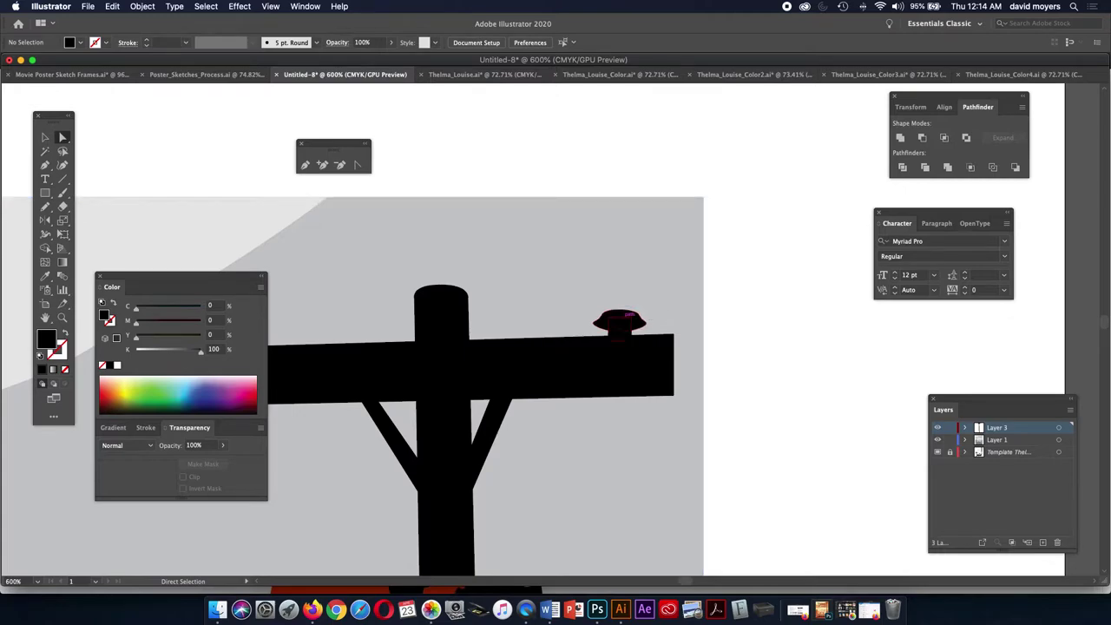
- Narrow the insulator cap to about 0.11 in and its stem to about 0.05 in, keeping both centred, and deselect them
{"action": "left_click", "coordinate": [619, 321]}
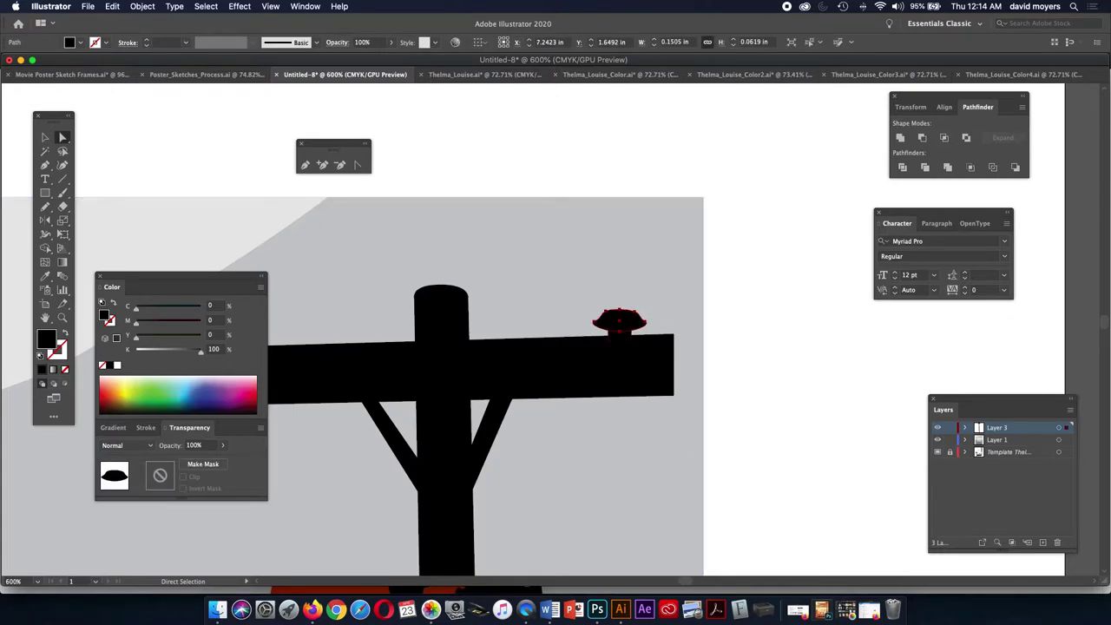
{"action": "key", "text": "v"}
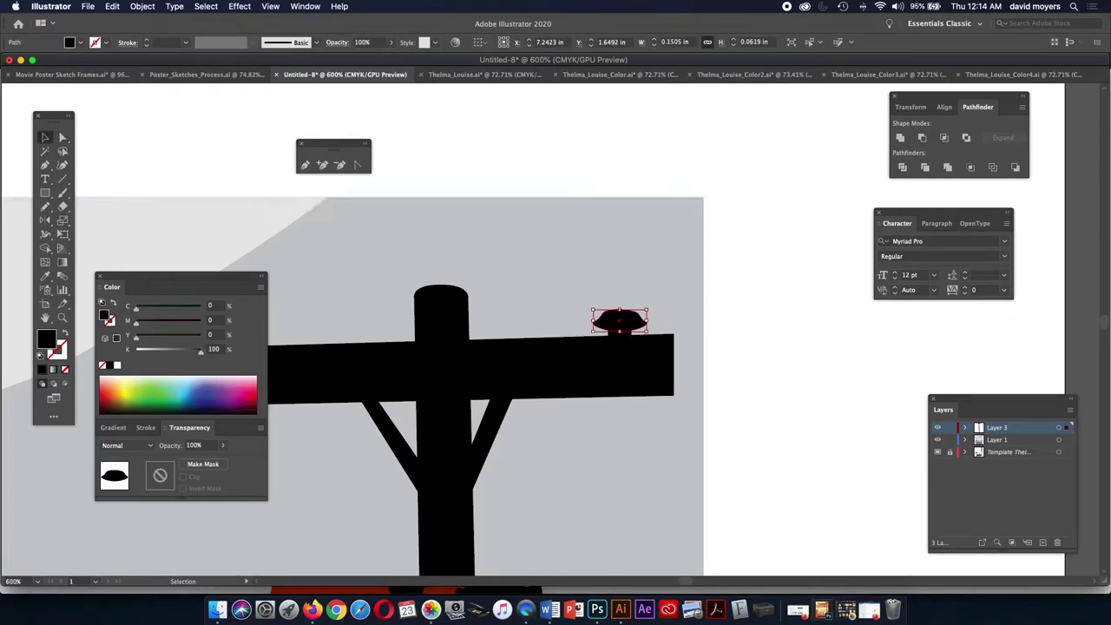
{"action": "left_click_drag", "start_coordinate": [646, 320], "coordinate": [640, 320]}
{"action": "left_click", "coordinate": [651, 327]}
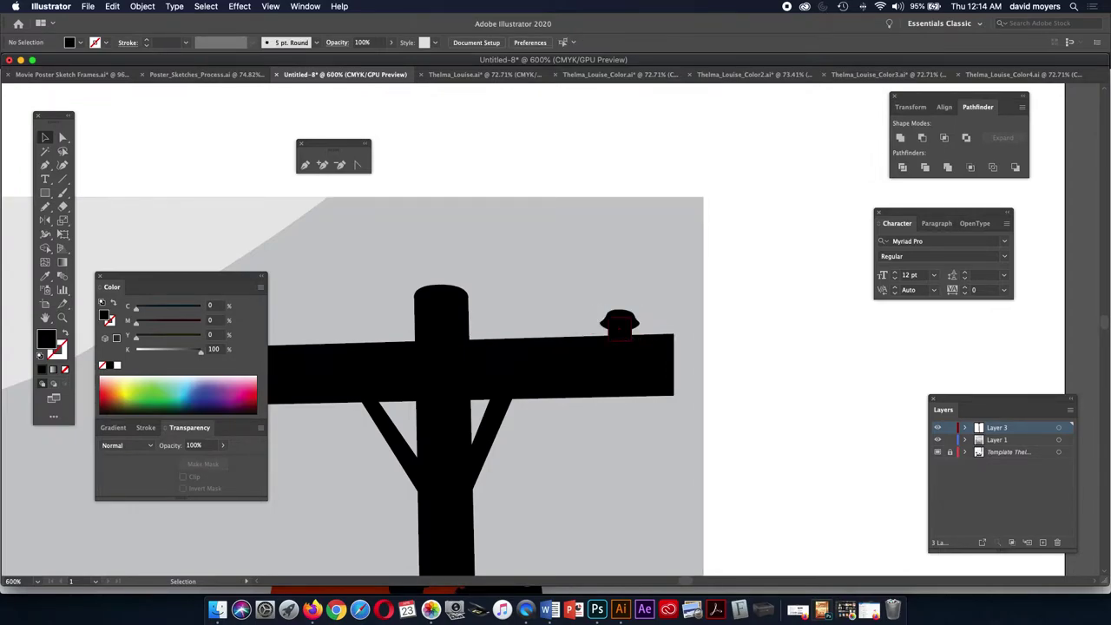
{"action": "left_click", "coordinate": [622, 337]}
{"action": "left_click_drag", "start_coordinate": [633, 328], "coordinate": [628, 328]}
{"action": "left_click", "coordinate": [651, 326]}
{"action": "left_click", "coordinate": [627, 321]}
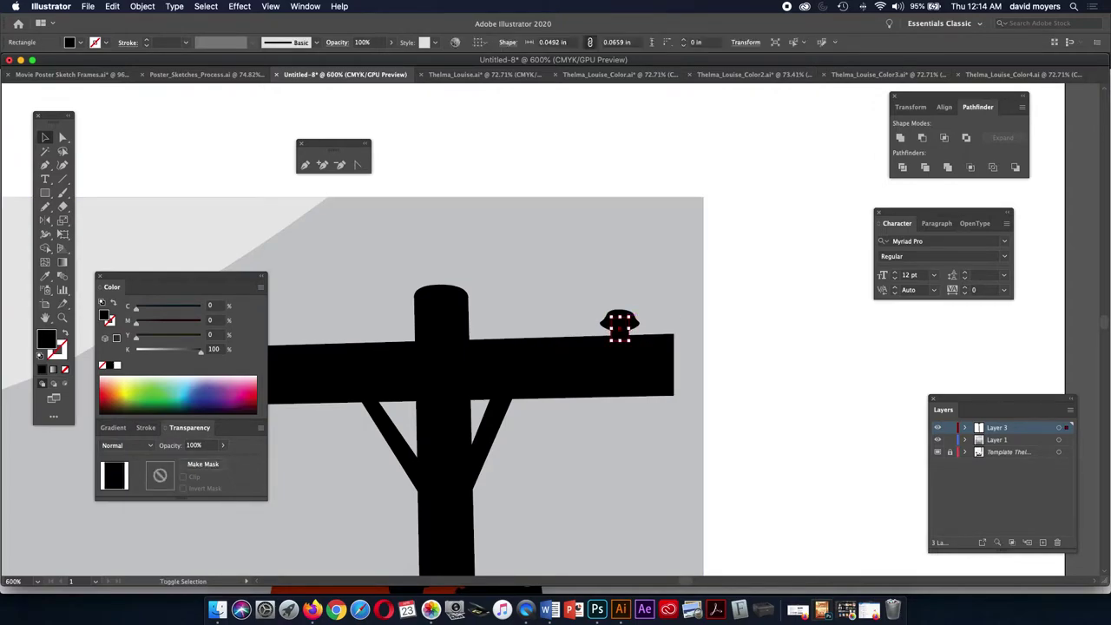
{"action": "key", "text": "super+shift+a"}
- Select the insulator's cap and stem together
{"action": "key", "text": "z"}
{"action": "left_click", "coordinate": [635, 339]}
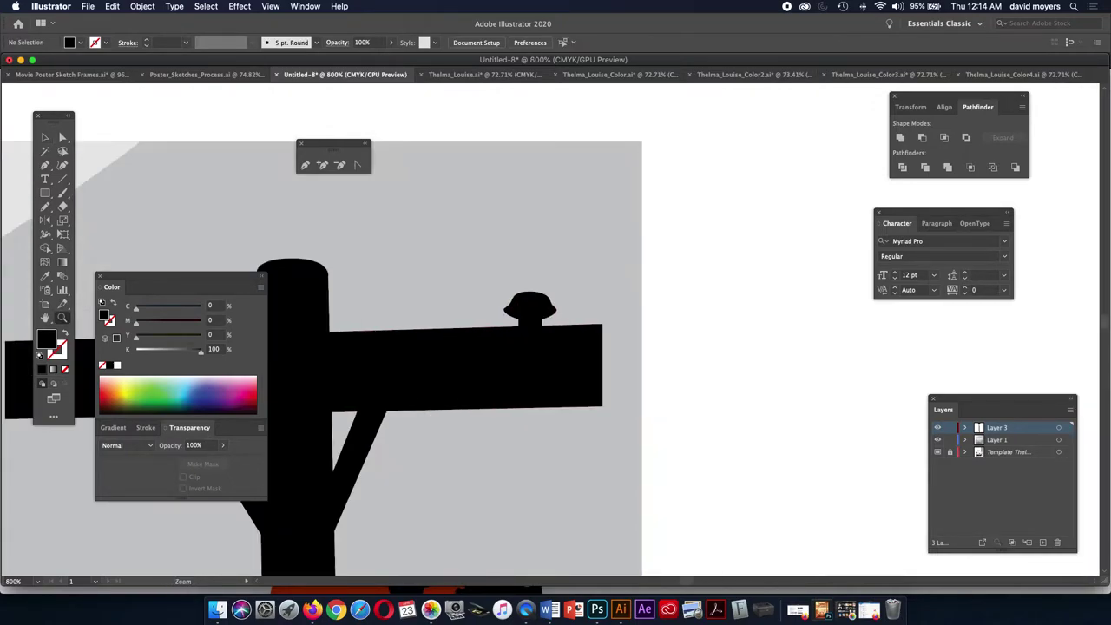
{"action": "left_click_drag", "start_coordinate": [555, 347], "coordinate": [669, 322]}
{"action": "key", "text": "v"}
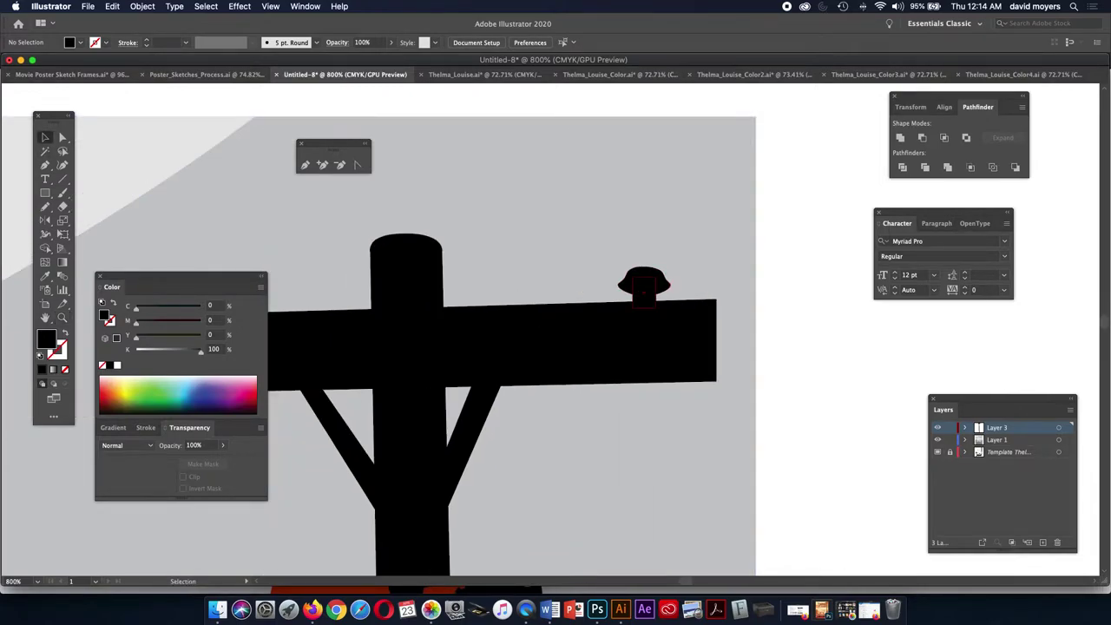
{"action": "left_click", "coordinate": [643, 294]}
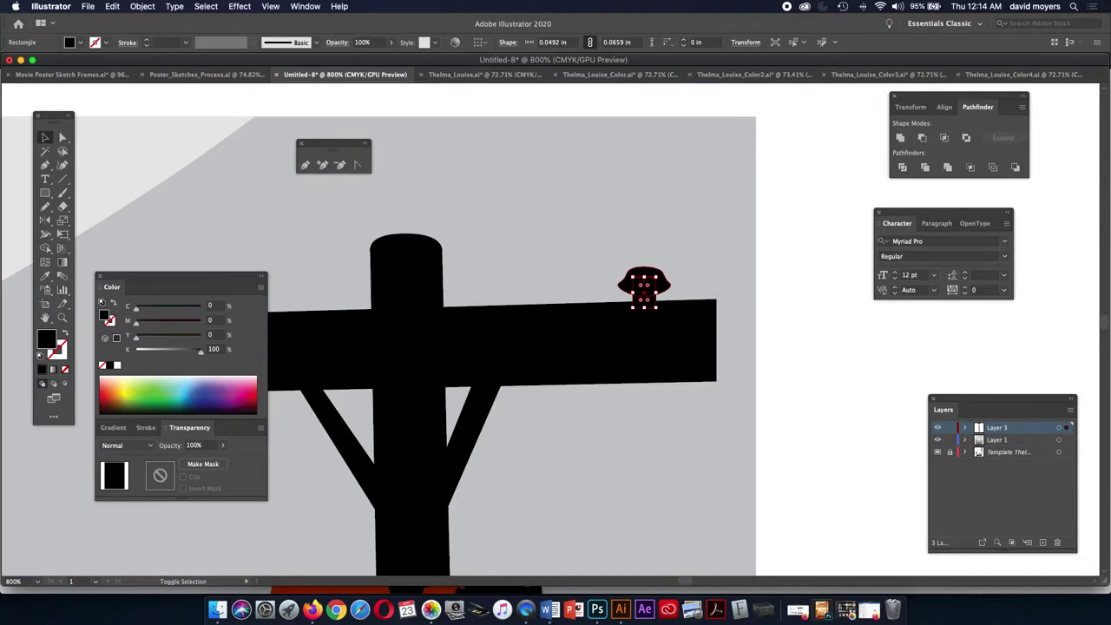
{"action": "key", "text": "super+shift+a"}
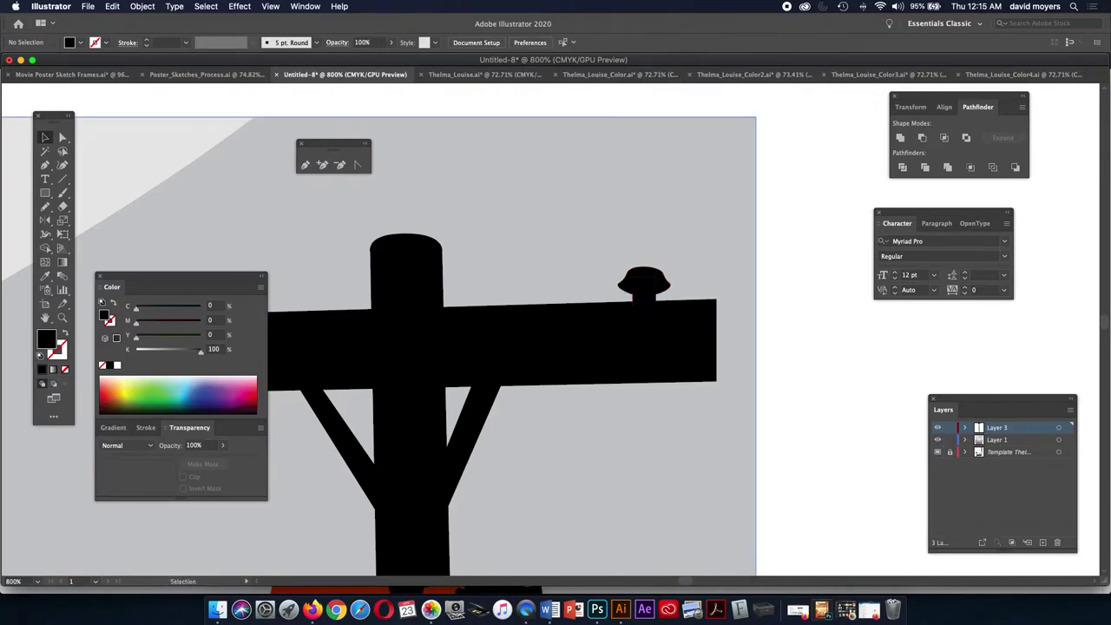
{"action": "left_click", "coordinate": [659, 279]}
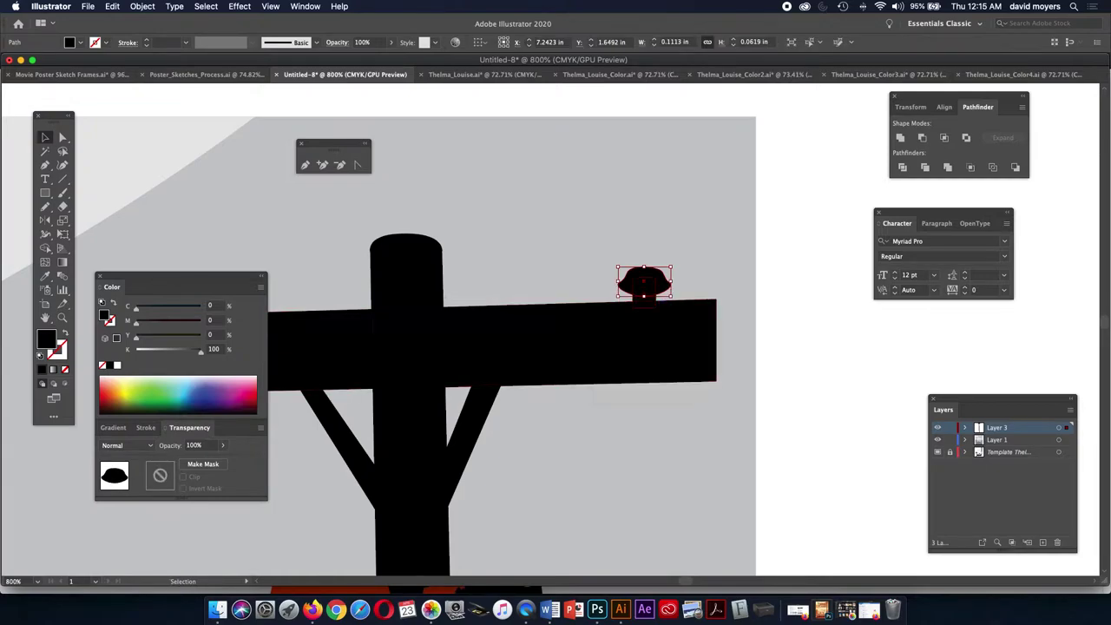
{"action": "left_click", "coordinate": [644, 302], "text": "shift"}
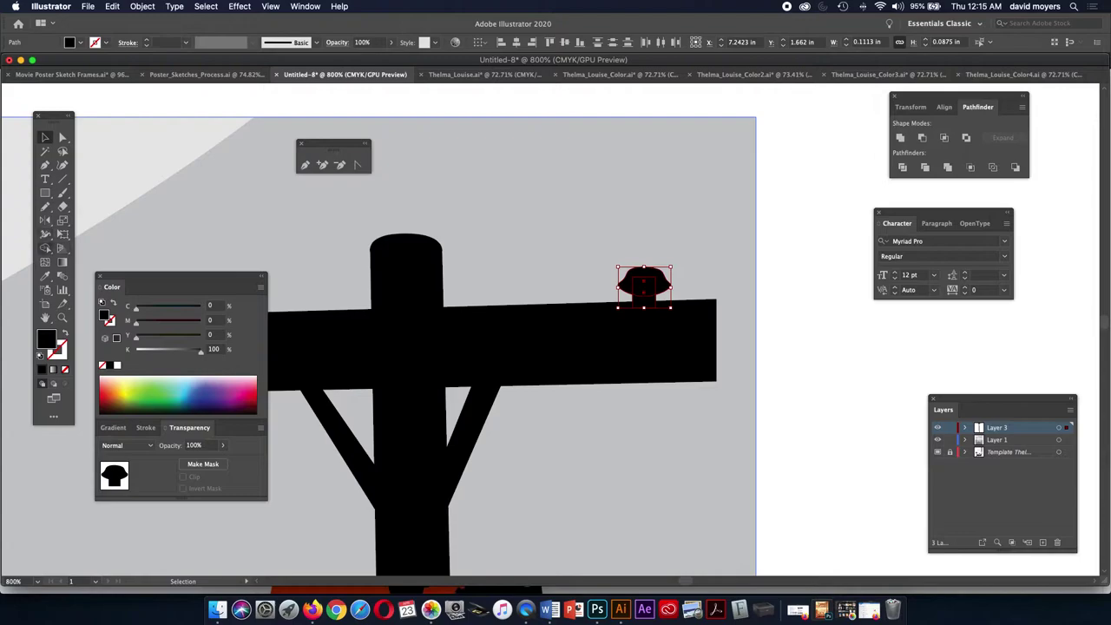
- Try to merge the insulator's cap and stem into one shape with the Shape Builder tool
{"action": "left_click", "coordinate": [45, 248]}
{"action": "left_click_drag", "start_coordinate": [643, 271], "coordinate": [643, 304]}
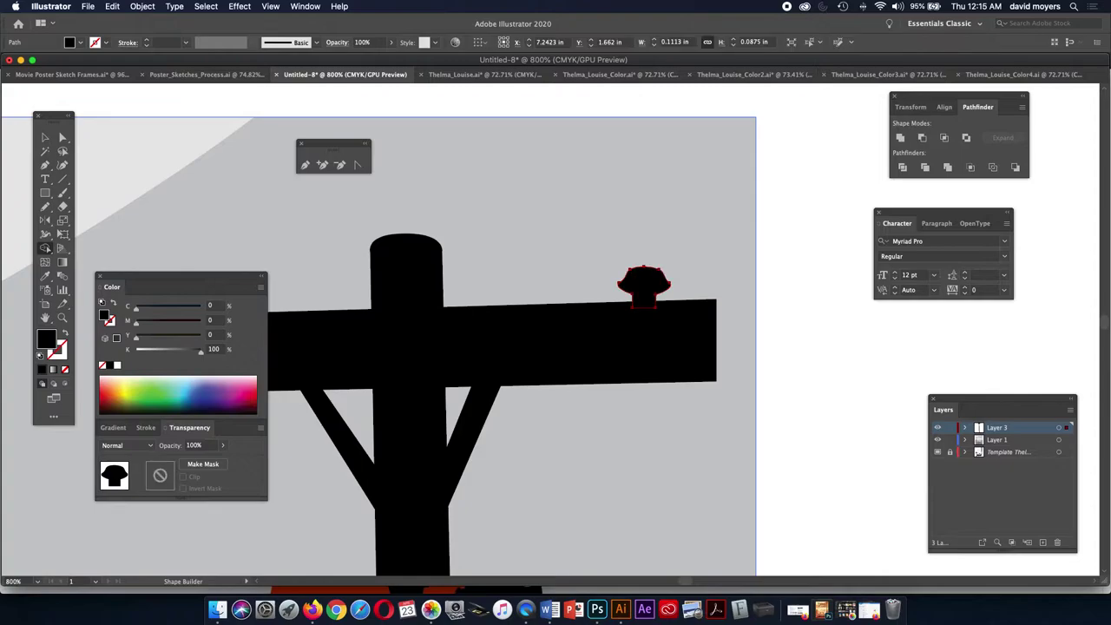
{"action": "key", "text": "super+z"}
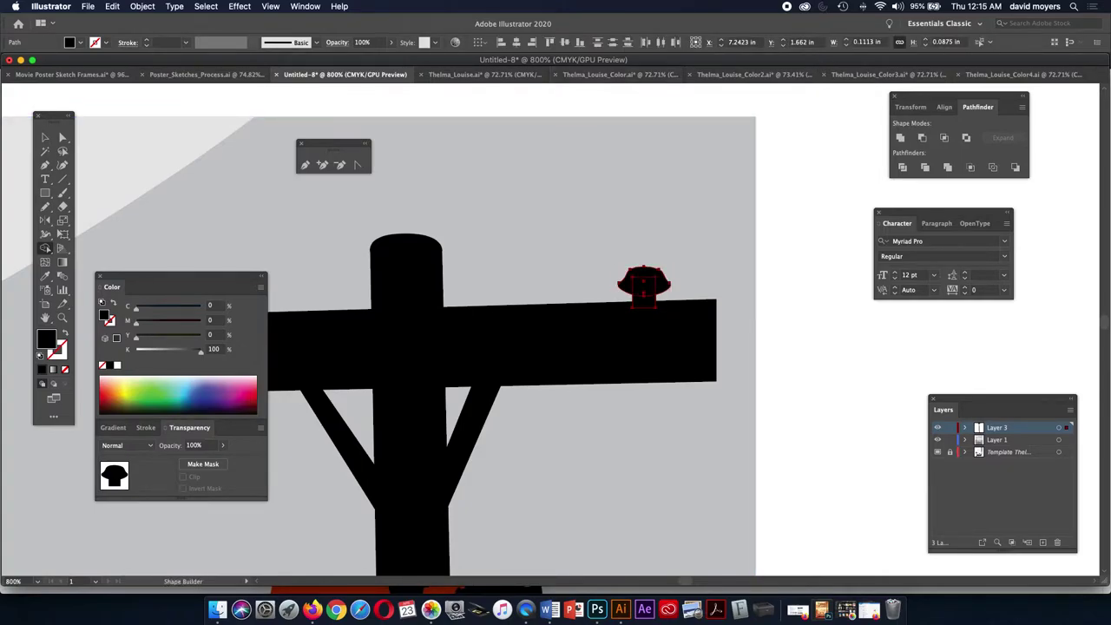
- Unite the insulator's cap and stem into one shape with Pathfinder and deselect it
{"action": "left_click", "coordinate": [308, 6]}
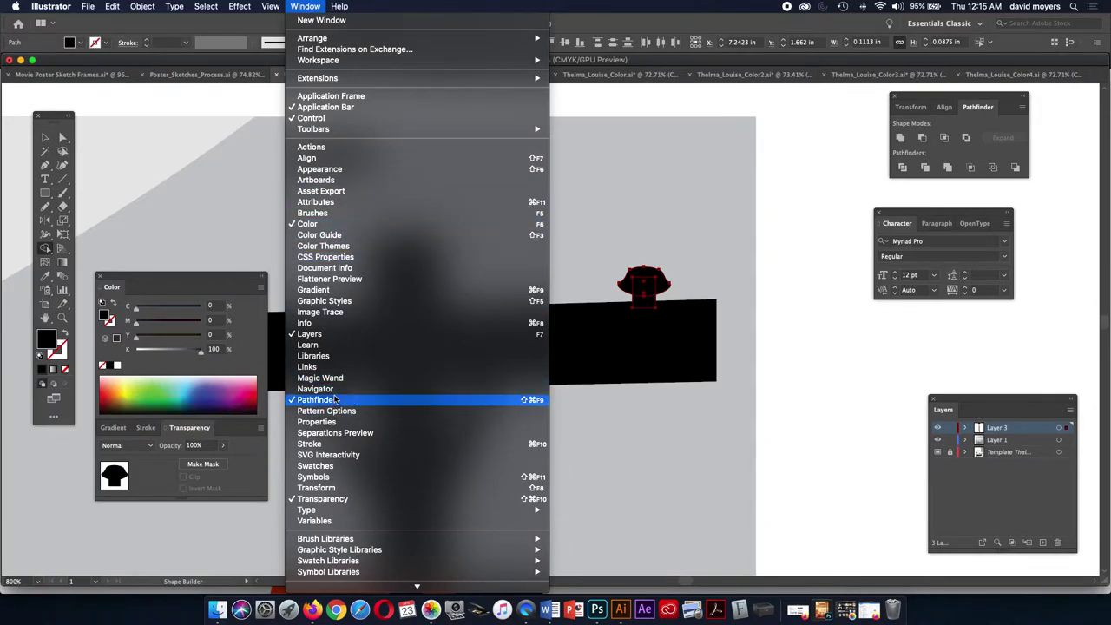
{"action": "left_click", "coordinate": [813, 333]}
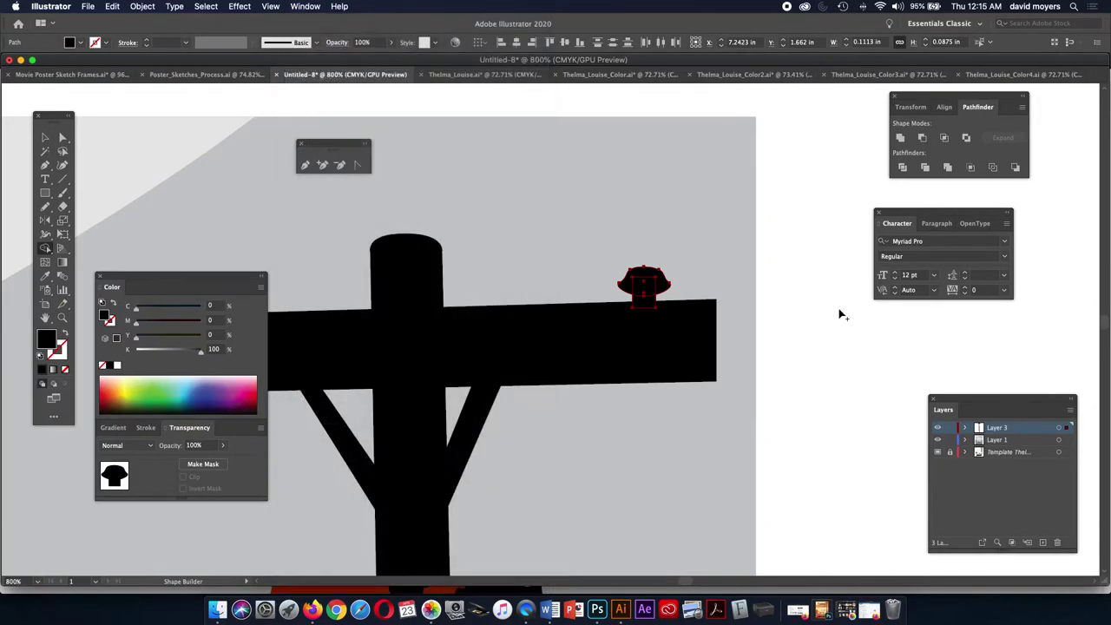
{"action": "left_click", "coordinate": [900, 139]}
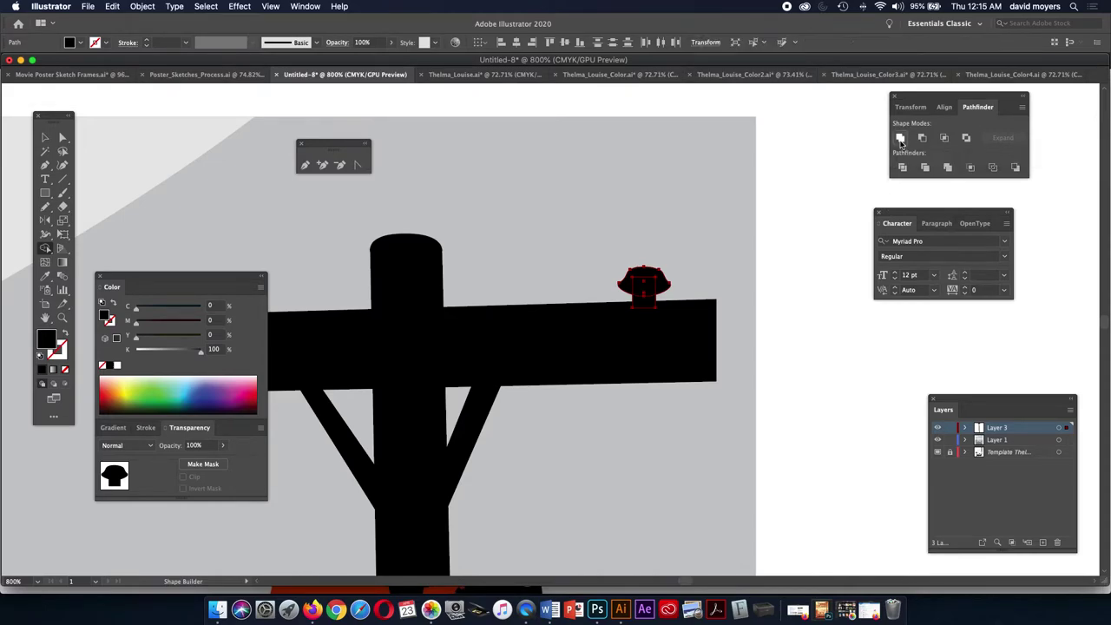
{"action": "key", "text": "v"}
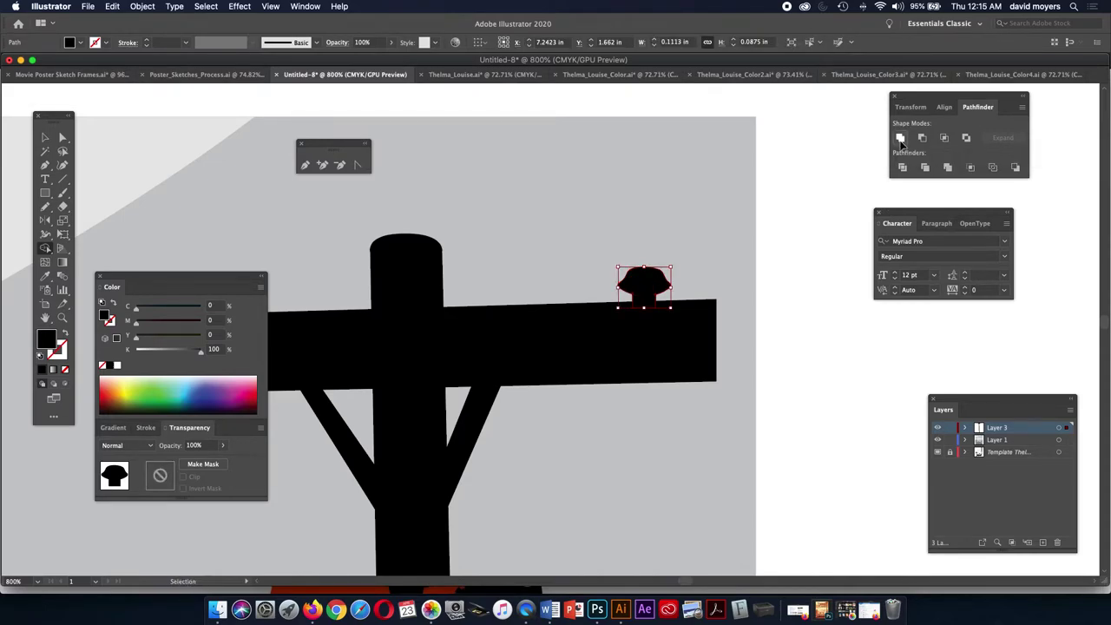
{"action": "key", "text": "super+minus"}
{"action": "key", "text": "space"}
{"action": "left_click_drag", "start_coordinate": [691, 220], "coordinate": [843, 201]}
{"action": "key", "text": "shift+m"}
{"action": "key", "text": "v"}
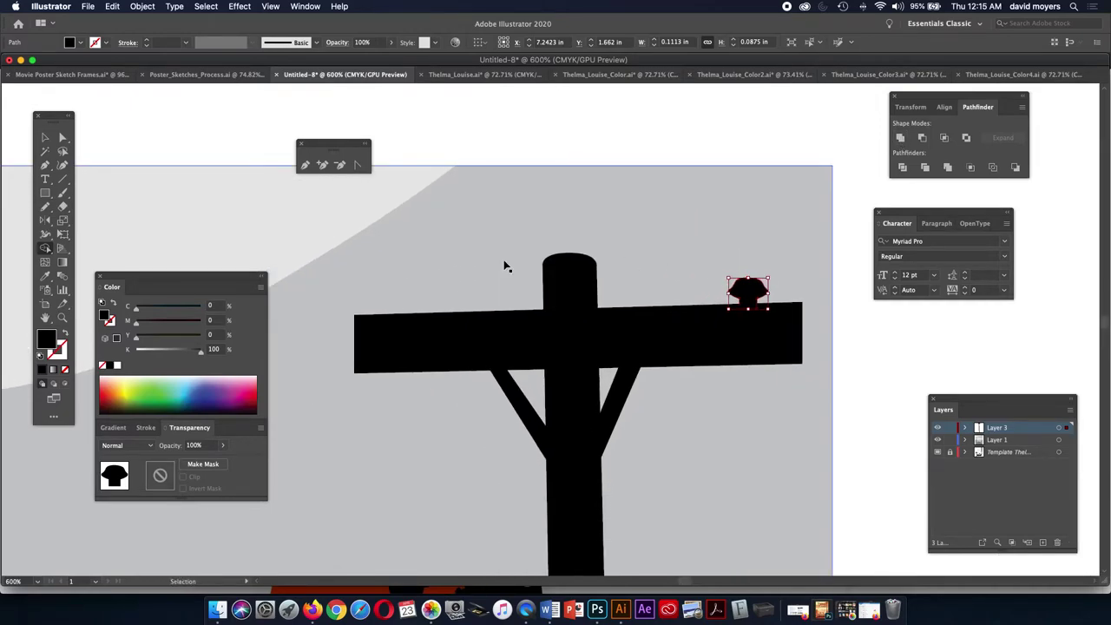
{"action": "key", "text": "super+minus"}
{"action": "key", "text": "super+minus"}
{"action": "key", "text": "super+minus"}
{"action": "key", "text": "super+minus"}
{"action": "key", "text": "shift+m"}
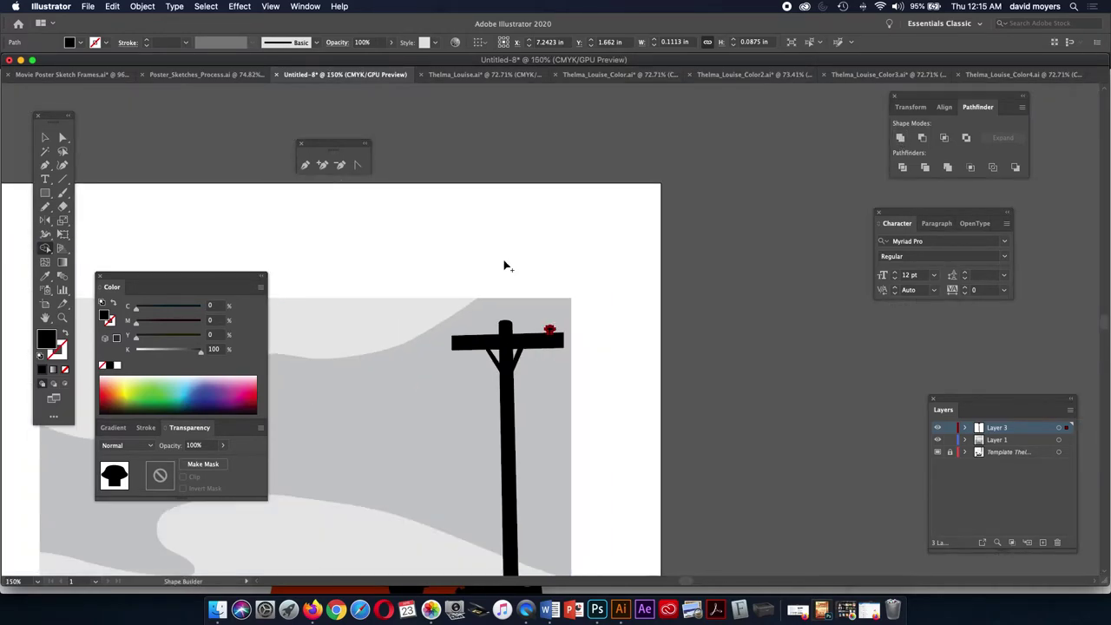
{"action": "key", "text": "super+shift+a"}
- Scale the insulator down proportionally to about 0.08 in wide, keep its stem on the crossarm, and deselect it
{"action": "key", "text": "z"}
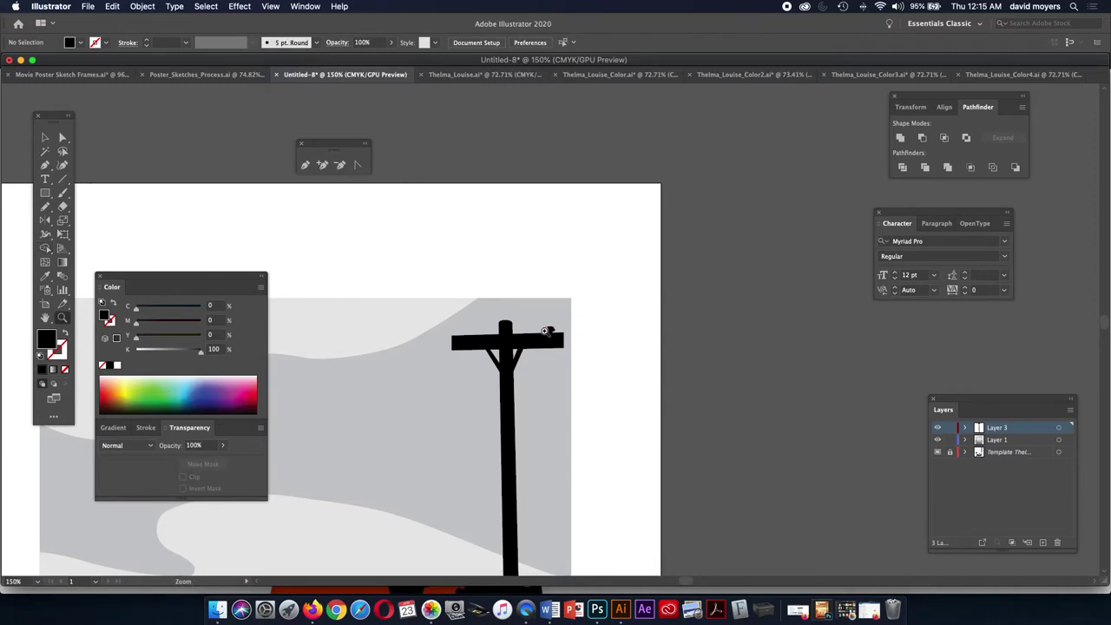
{"action": "left_click", "coordinate": [545, 331]}
{"action": "left_click", "coordinate": [547, 330]}
{"action": "left_click", "coordinate": [545, 328]}
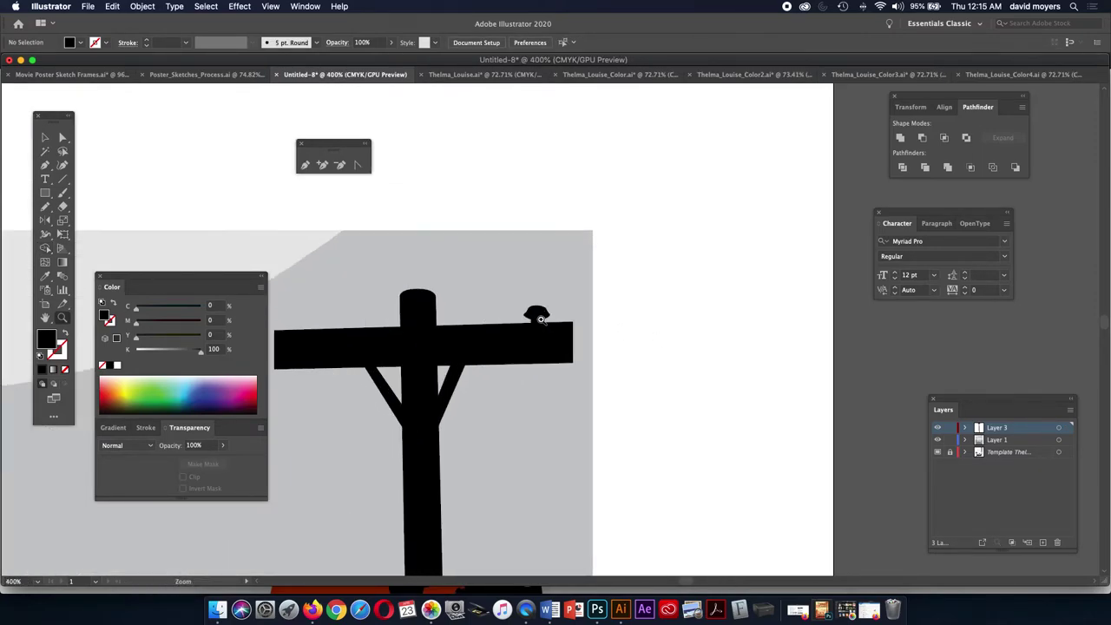
{"action": "left_click", "coordinate": [540, 318]}
{"action": "left_click", "coordinate": [536, 314]}
{"action": "left_click", "coordinate": [44, 137]}
{"action": "left_click", "coordinate": [555, 315]}
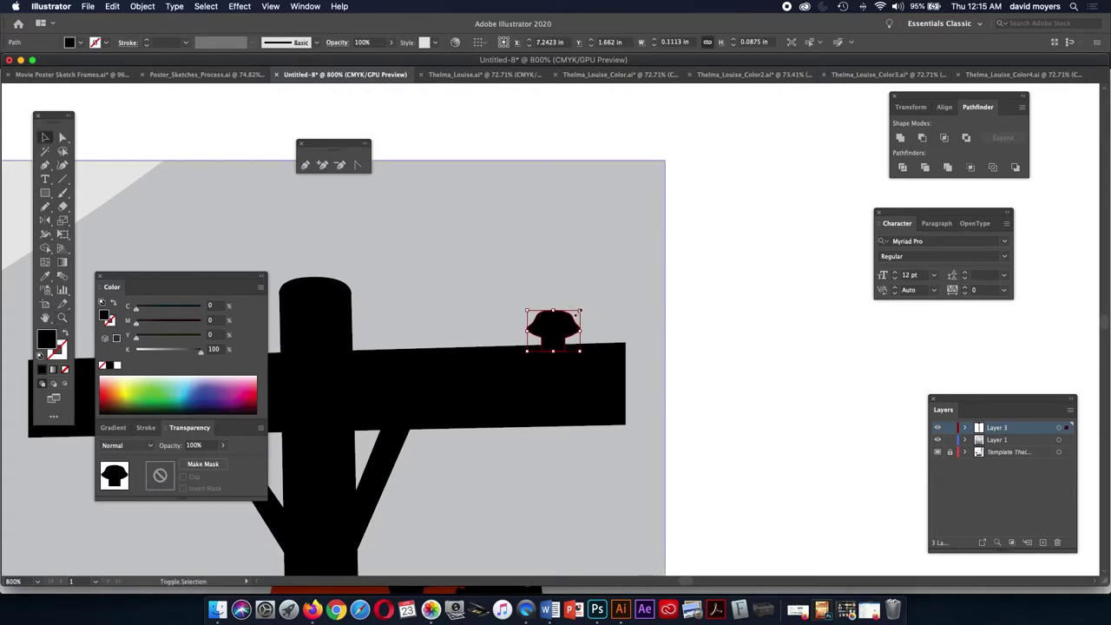
{"action": "left_click_drag", "start_coordinate": [575, 307], "coordinate": [566, 335]}
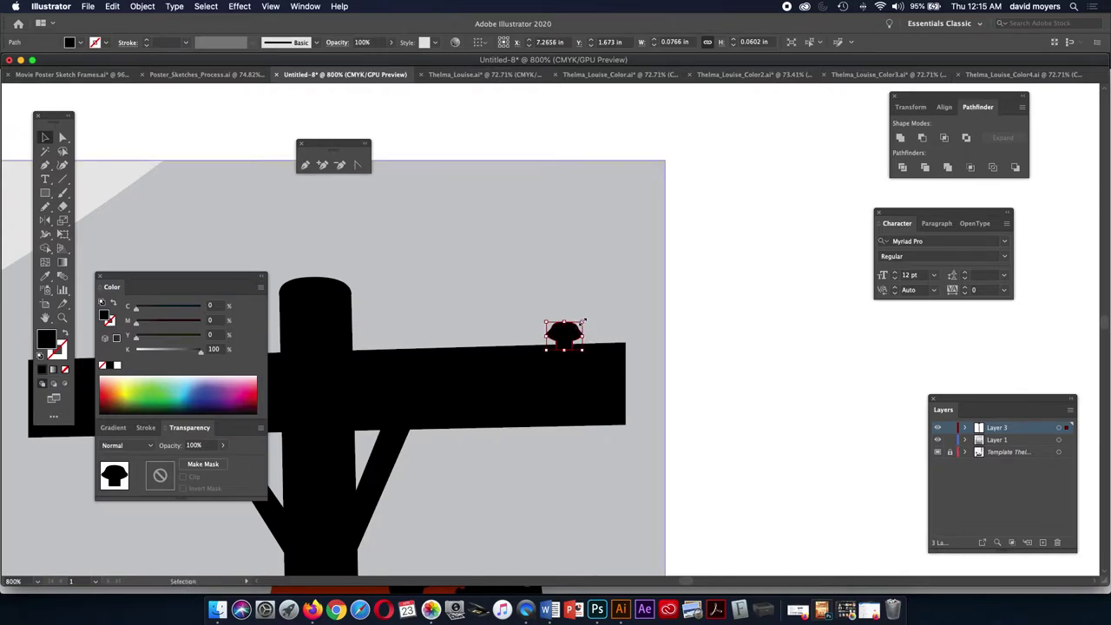
{"action": "left_click", "coordinate": [740, 318]}
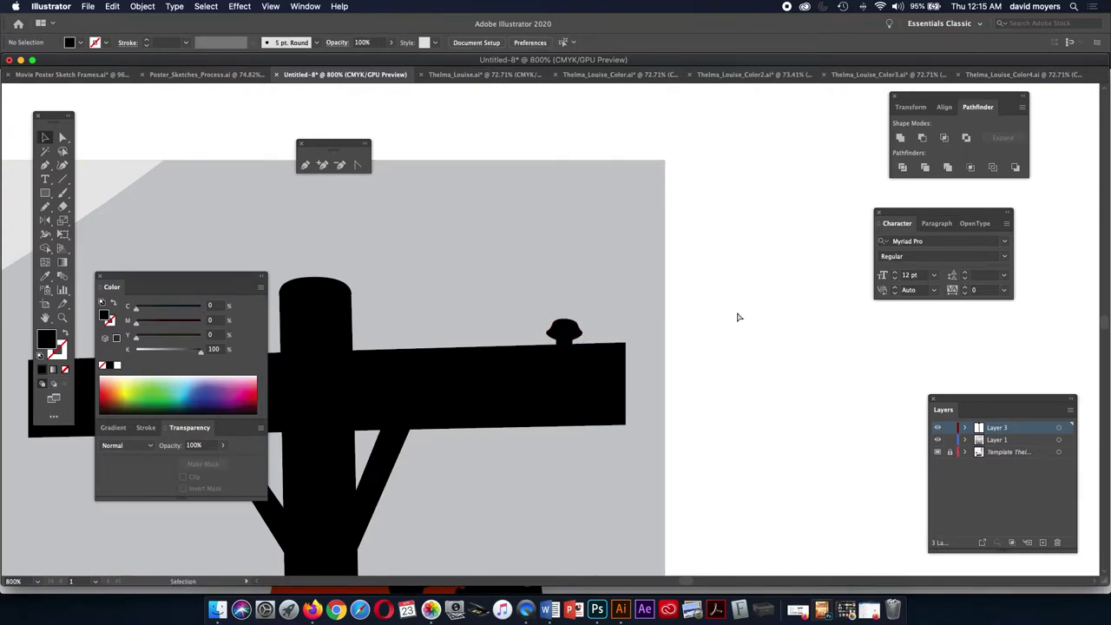
- Move the insulator about 0.04 in outward along the top of the crossarm, closer to its right end
{"action": "key", "text": "super+minus"}
{"action": "key", "text": "super+minus"}
{"action": "key", "text": "super+minus"}
{"action": "left_click_drag", "start_coordinate": [739, 317], "coordinate": [802, 306]}
{"action": "left_click", "coordinate": [621, 320]}
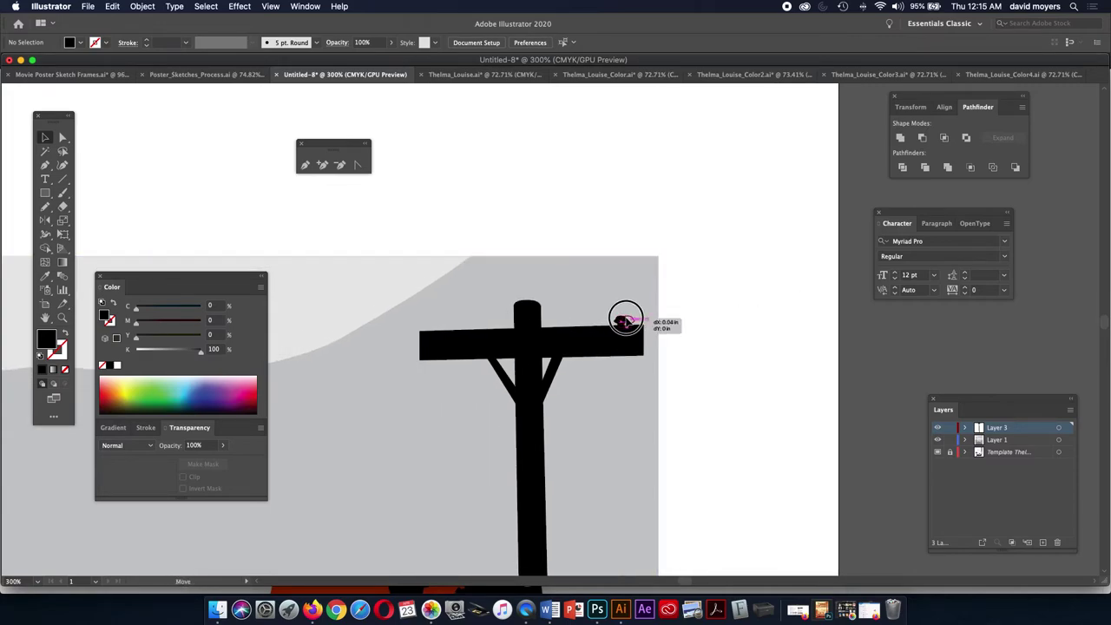
{"action": "left_click", "coordinate": [624, 319]}
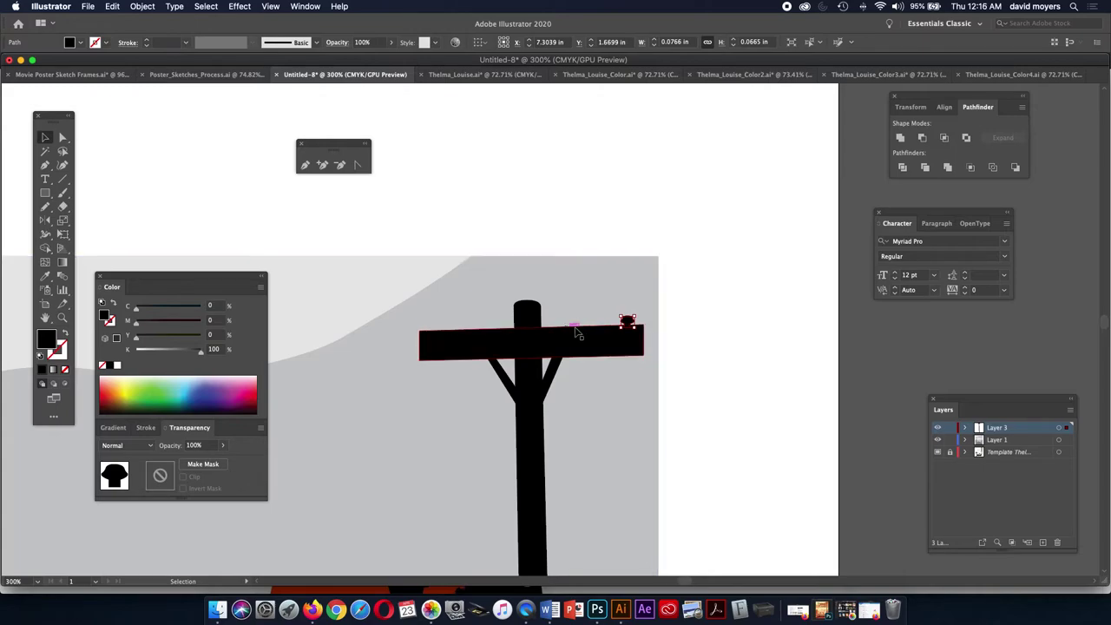
{"action": "left_click_drag", "start_coordinate": [627, 320], "coordinate": [432, 327]}
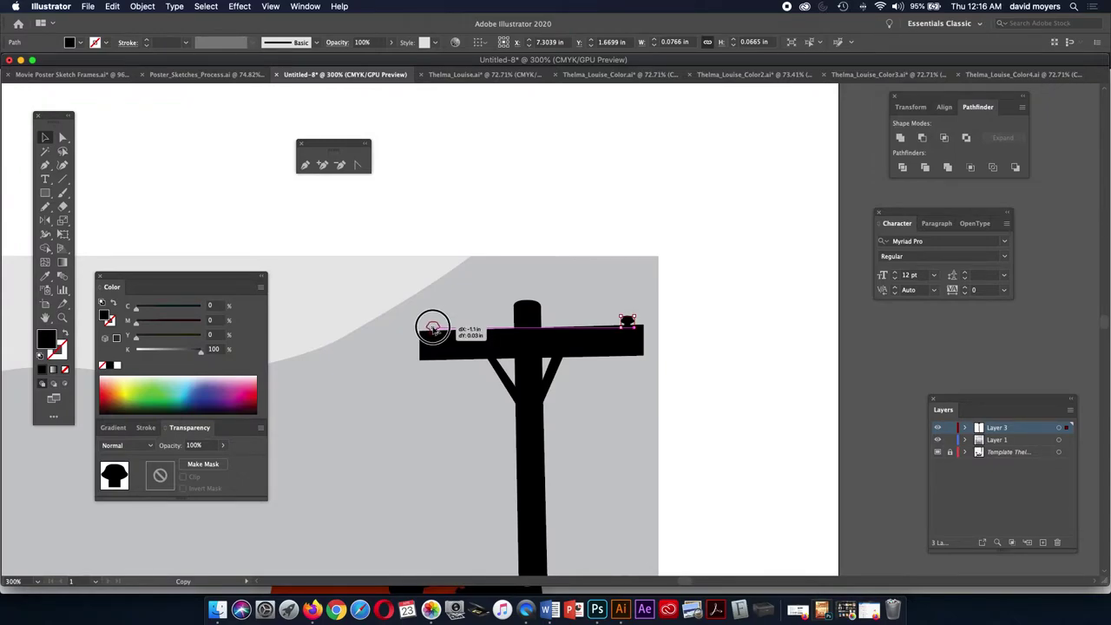
{"action": "left_click_drag", "start_coordinate": [432, 327], "coordinate": [433, 329]}
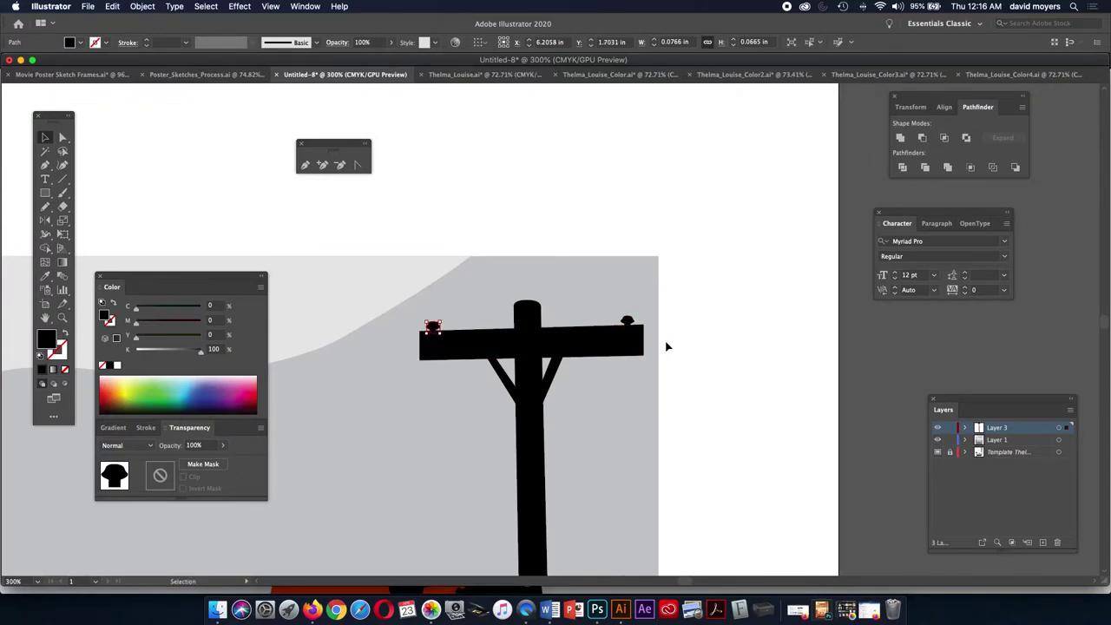
{"action": "left_click", "coordinate": [764, 366]}
{"action": "key", "text": "super+z"}
{"action": "key", "text": "super+z"}
{"action": "left_click", "coordinate": [709, 338]}
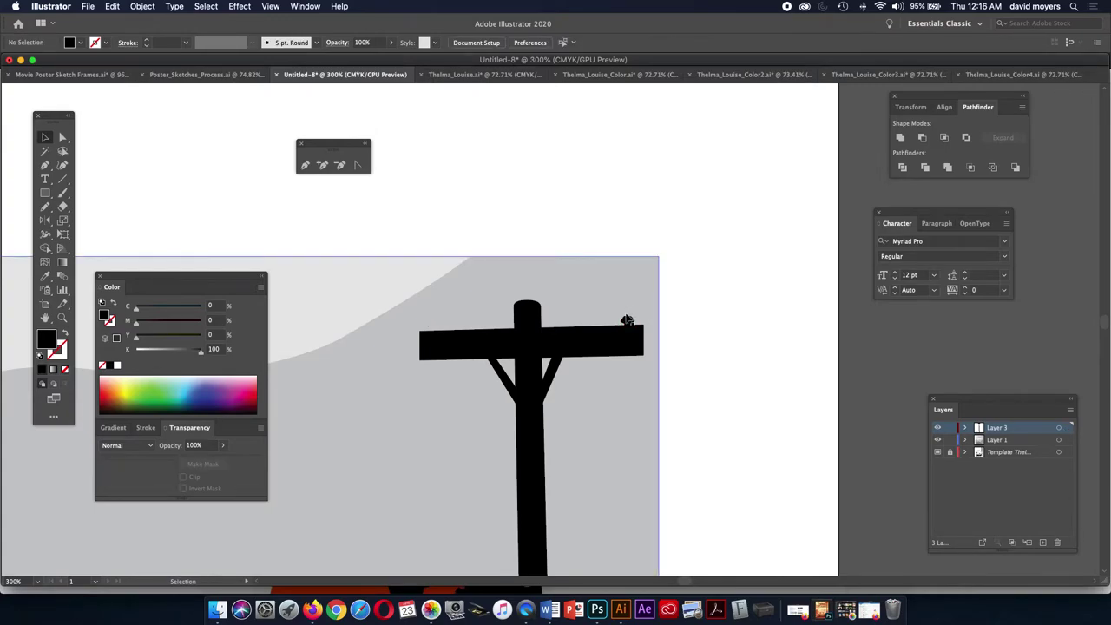
- Copy the insulator to the crossarm's left end, about 1.1 in away and 0.03 in lower, and deselect it
{"action": "left_click_drag", "start_coordinate": [627, 320], "coordinate": [433, 328]}
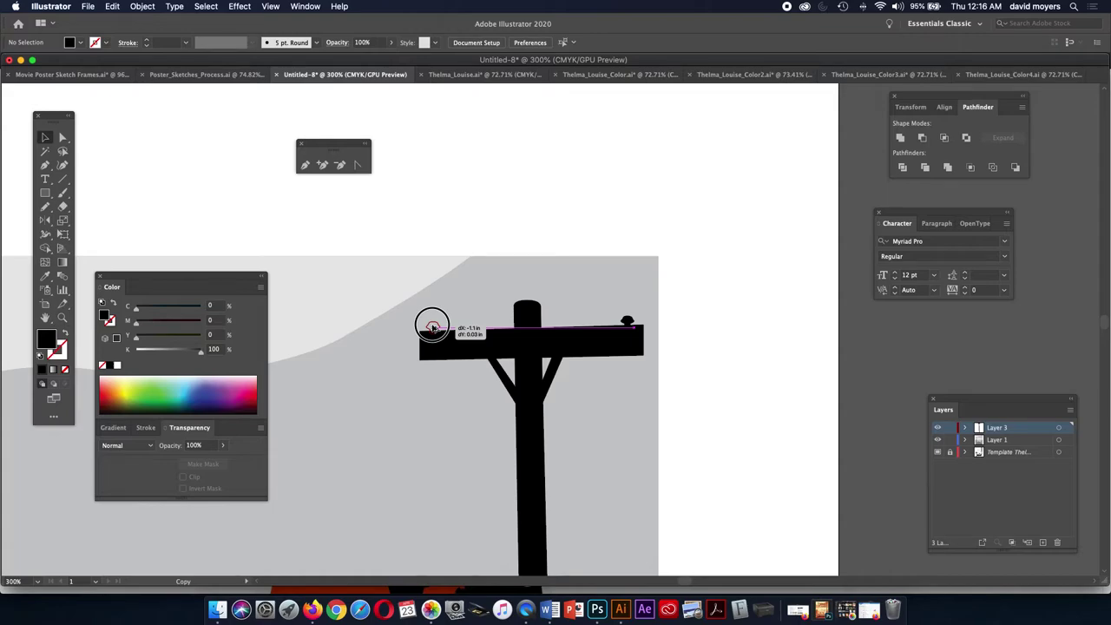
{"action": "left_click_drag", "start_coordinate": [433, 328], "coordinate": [433, 328]}
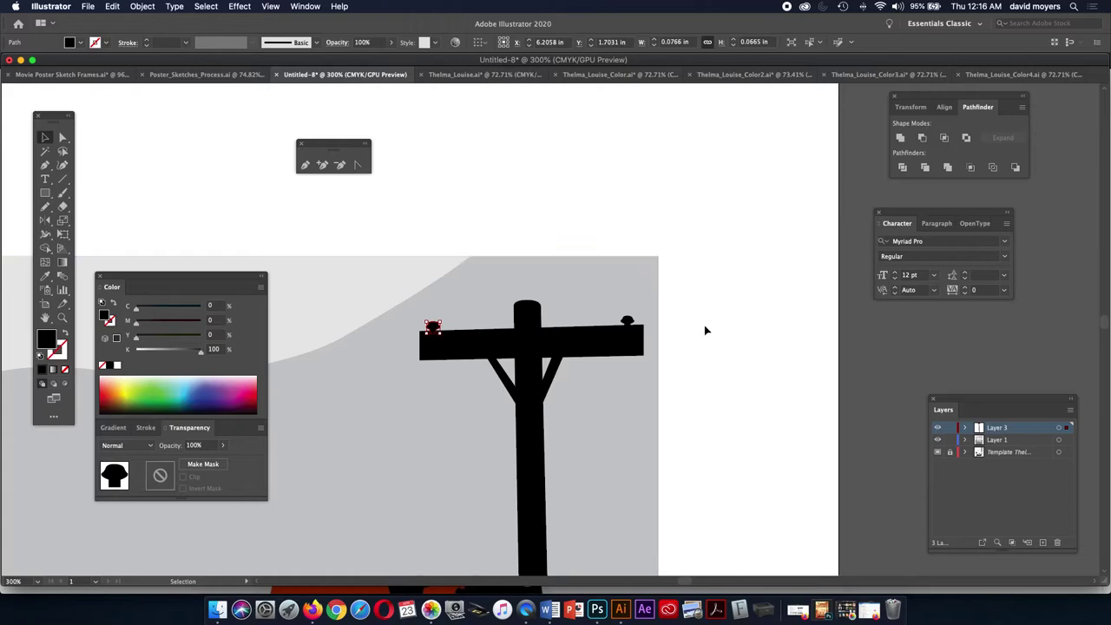
{"action": "left_click", "coordinate": [753, 334]}
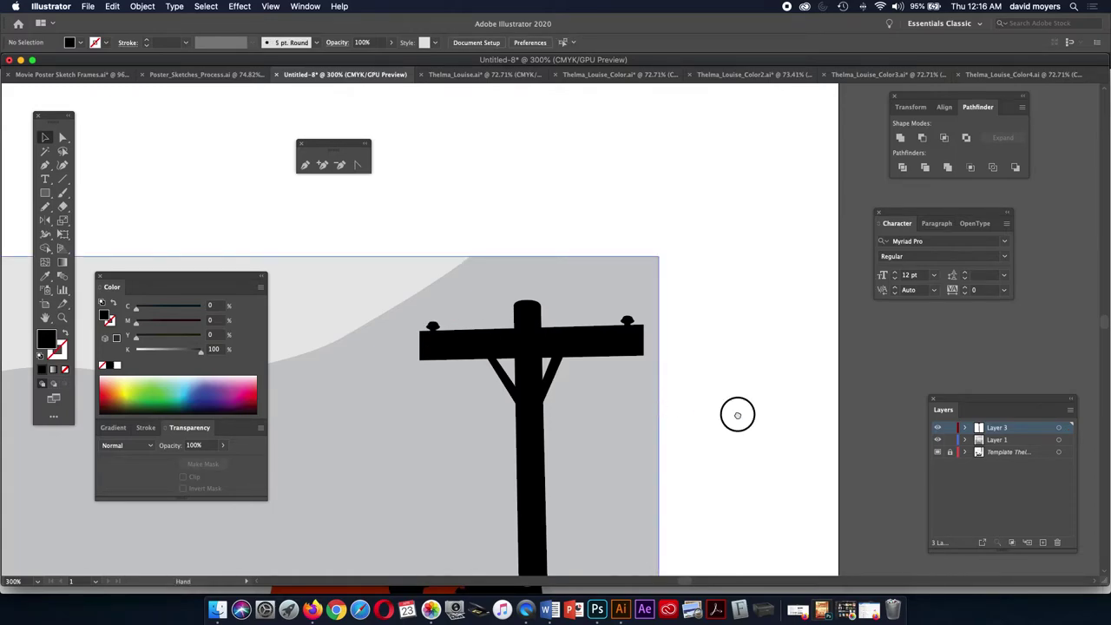
- Hide Layer 1 to reveal the sketch, and group all parts of the telephone pole
{"action": "left_click_drag", "start_coordinate": [736, 414], "coordinate": [755, 268]}
{"action": "key", "text": "super+1"}
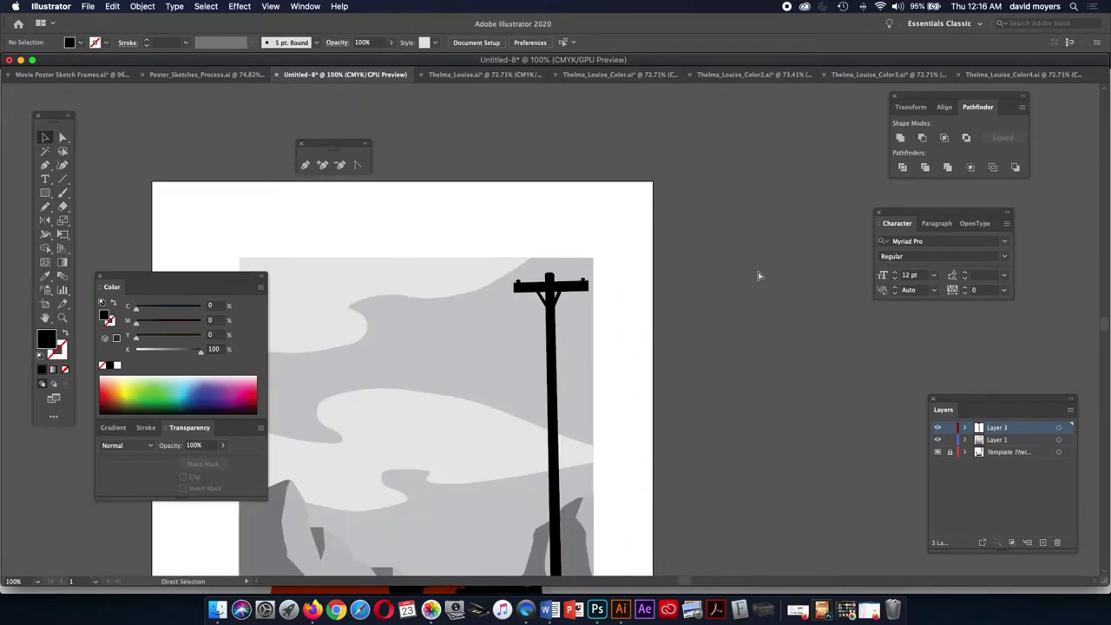
{"action": "left_click_drag", "start_coordinate": [756, 270], "coordinate": [732, 264]}
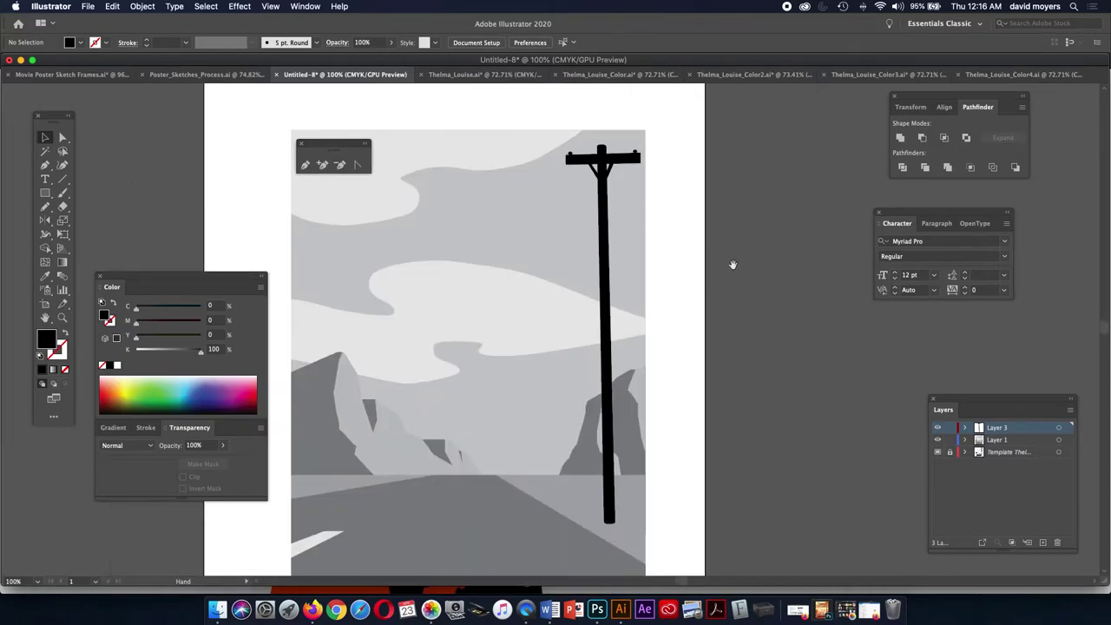
{"action": "left_click", "coordinate": [937, 440]}
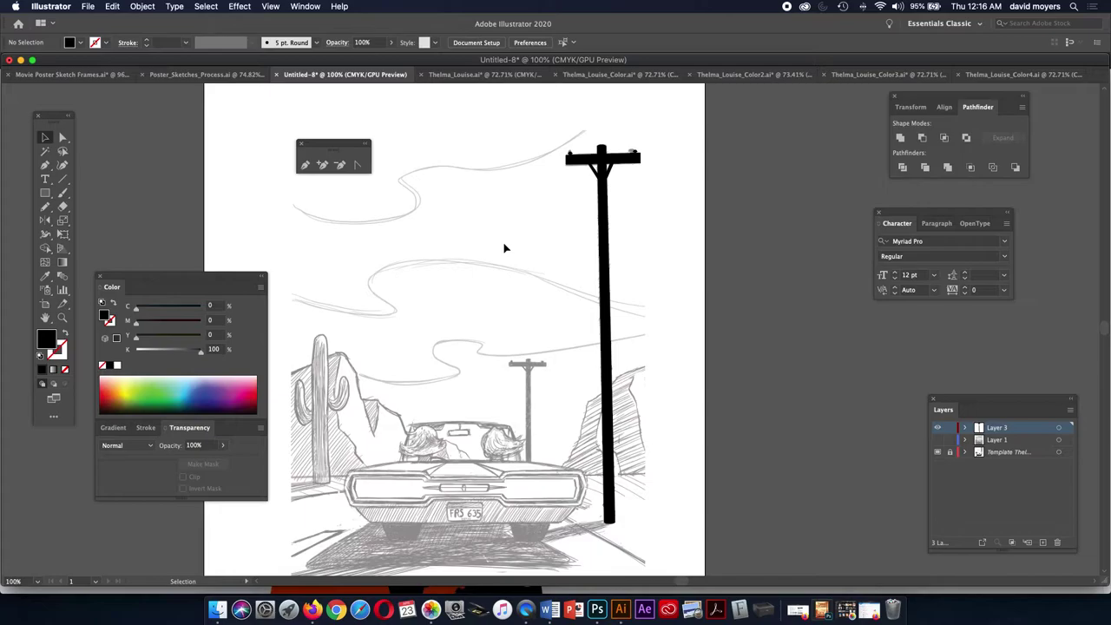
{"action": "left_click_drag", "start_coordinate": [506, 138], "coordinate": [639, 545]}
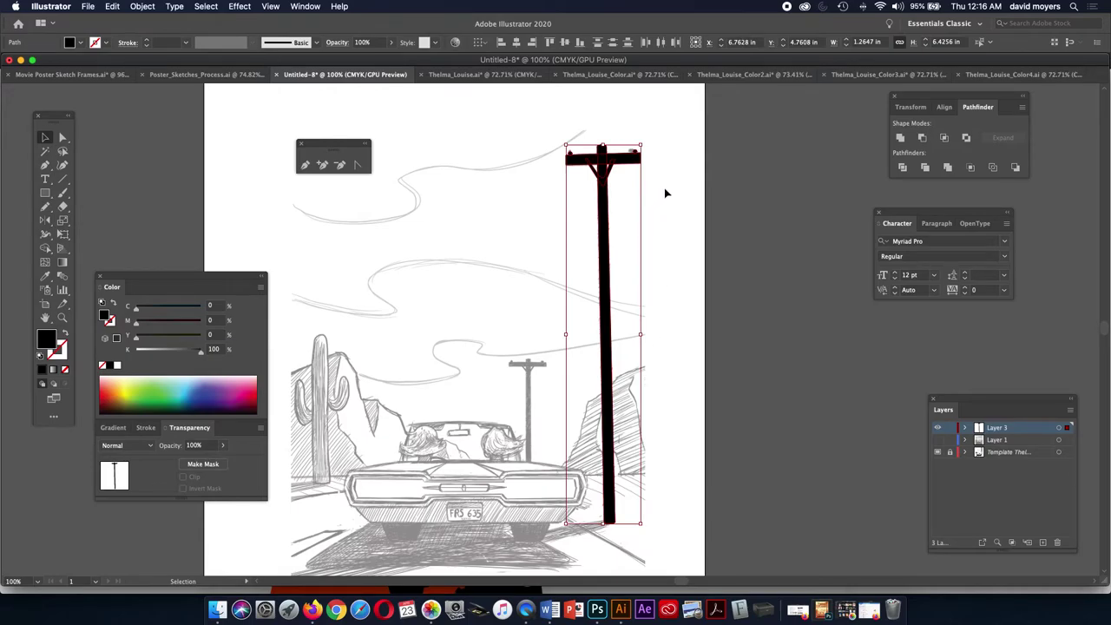
{"action": "key", "text": "a"}
{"action": "key", "text": "v"}
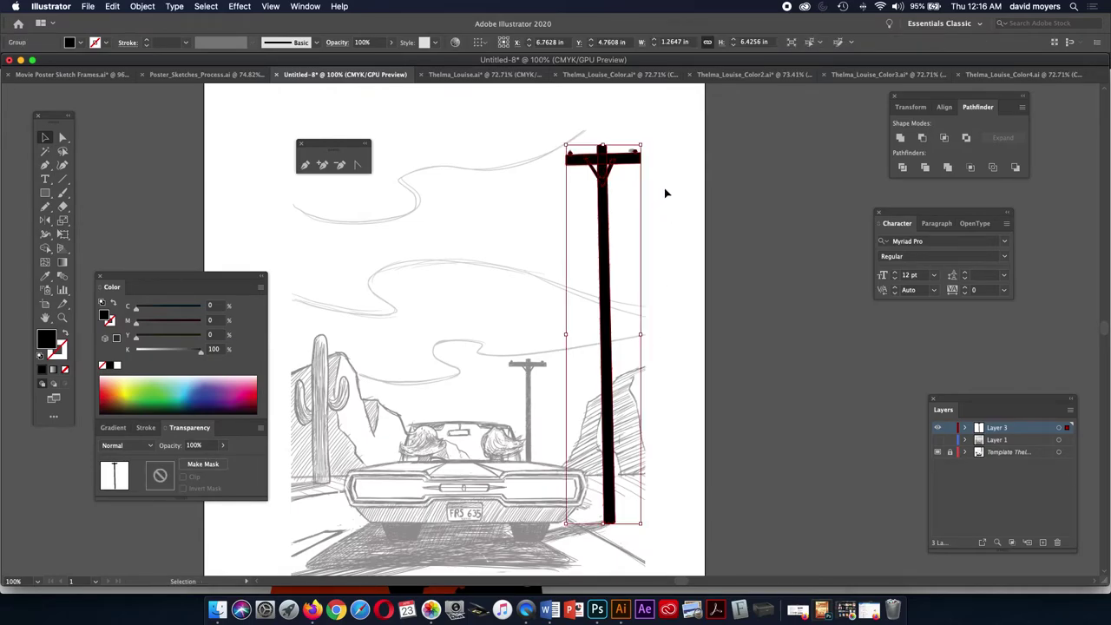
- Duplicate the pole group over the sketched distant pole and scale the copy to about 0.79 in by 3.99 in
{"action": "left_click_drag", "start_coordinate": [604, 263], "coordinate": [527, 347]}
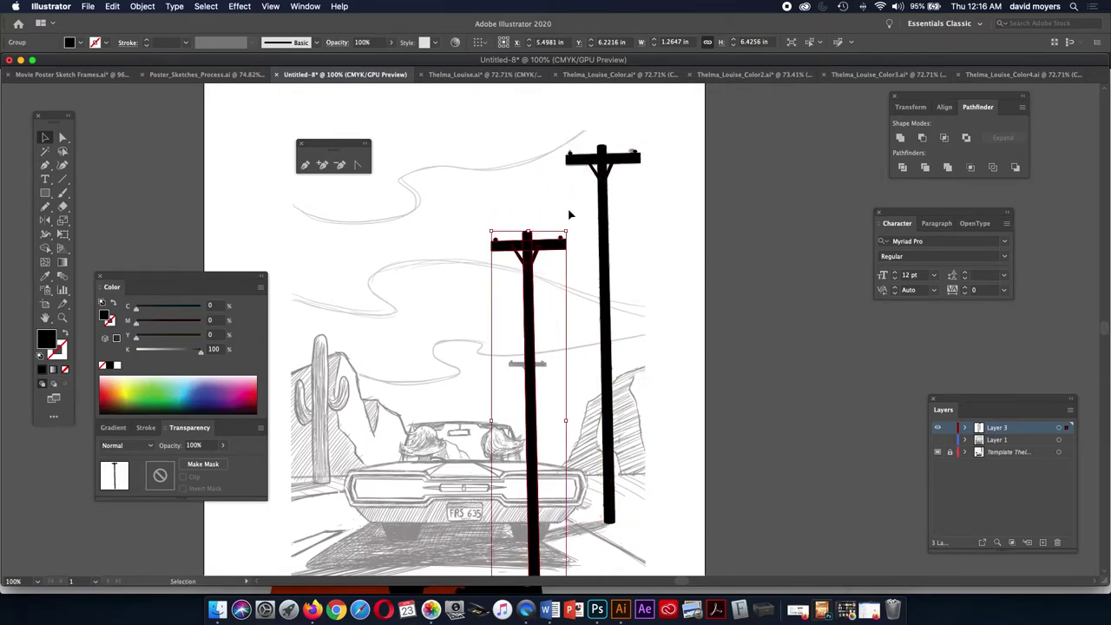
{"action": "scroll", "coordinate": [572, 241], "scroll_direction": "down", "scroll_amount": 3}
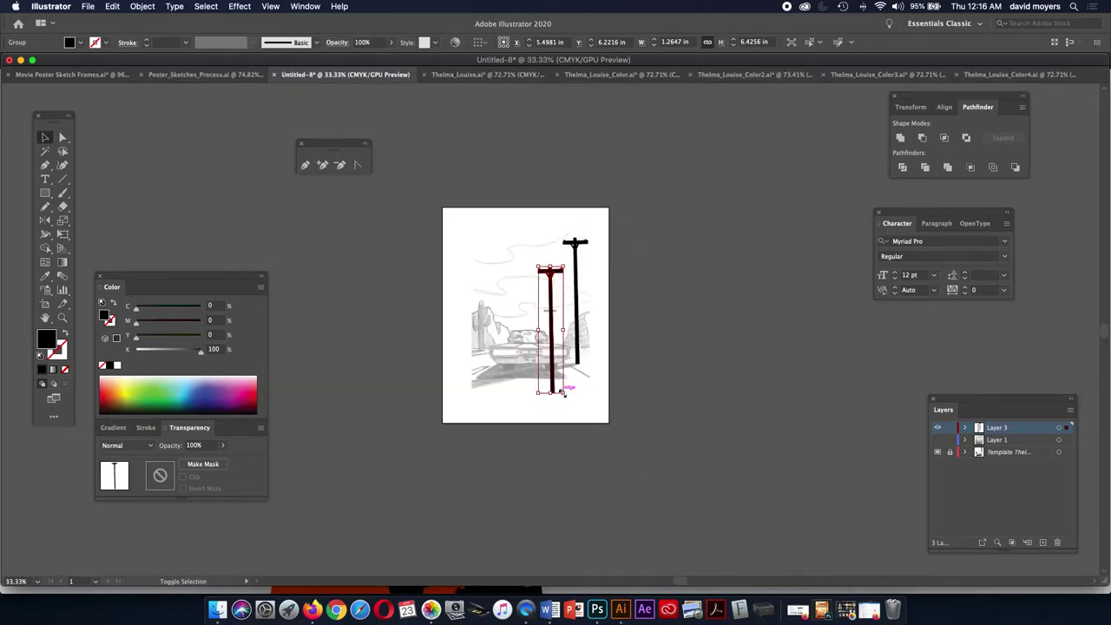
{"action": "left_click_drag", "start_coordinate": [562, 392], "coordinate": [557, 360]}
{"action": "key", "text": "z"}
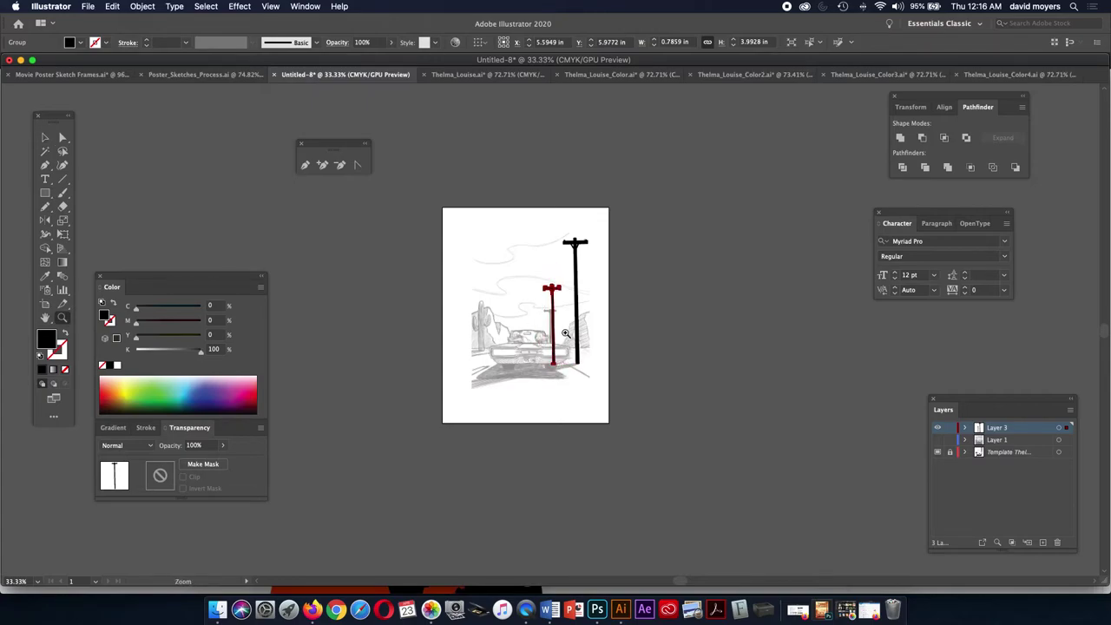
- Scale the copied pole to about 0.49 in by 2.48 in and align its top with the sketched distant pole
{"action": "left_click", "coordinate": [564, 333]}
{"action": "left_click", "coordinate": [555, 323]}
{"action": "left_click", "coordinate": [547, 311]}
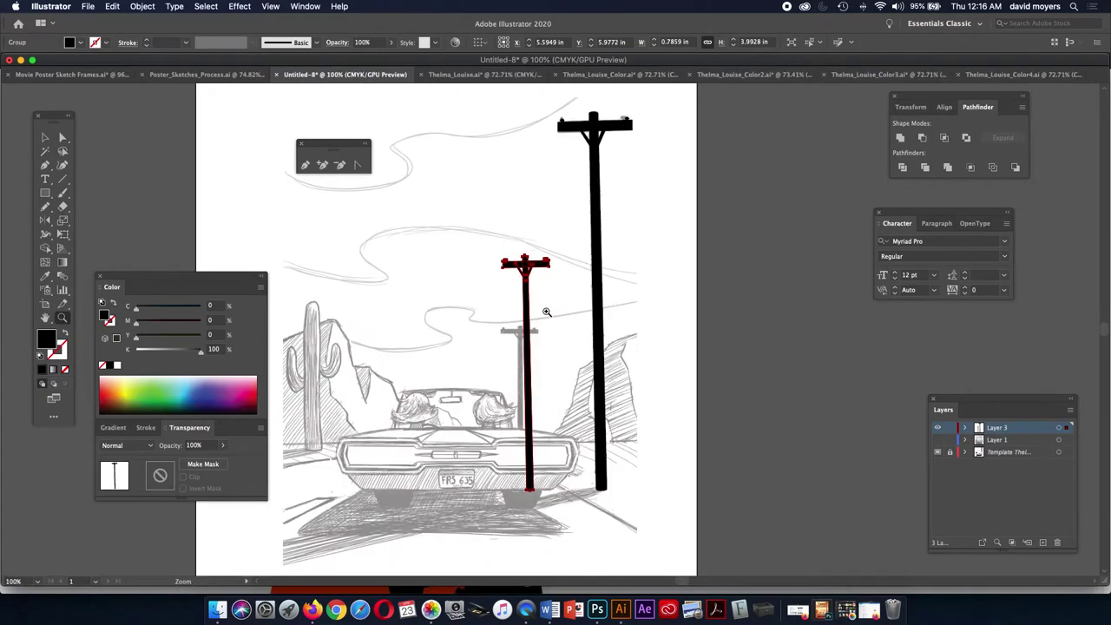
{"action": "left_click", "coordinate": [45, 137]}
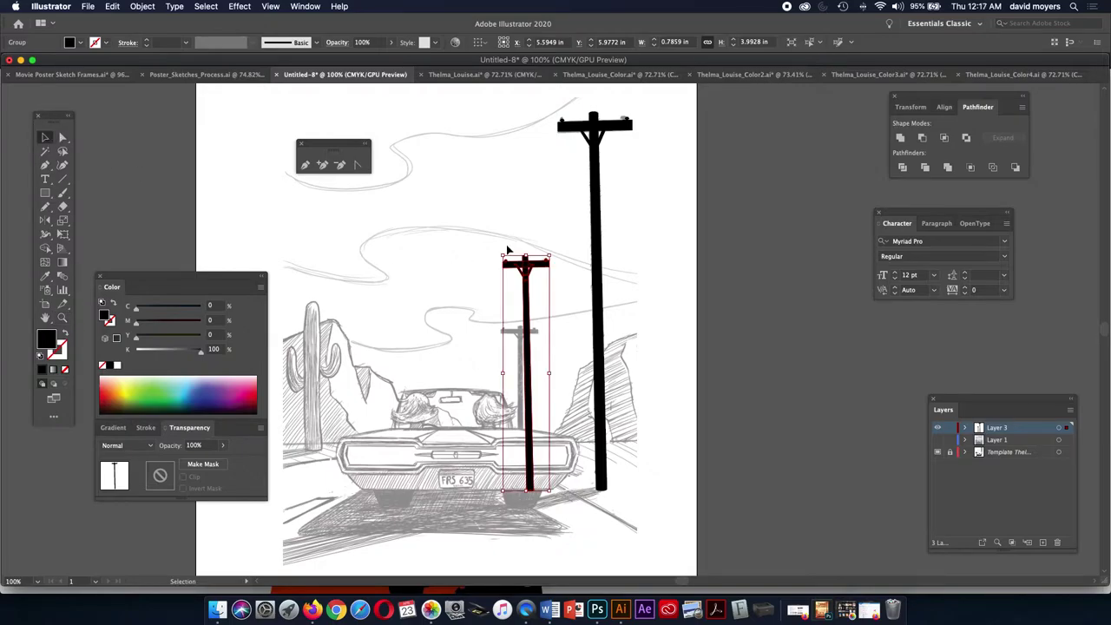
{"action": "left_click_drag", "start_coordinate": [548, 255], "coordinate": [540, 272]}
{"action": "left_click_drag", "start_coordinate": [526, 338], "coordinate": [521, 363]}
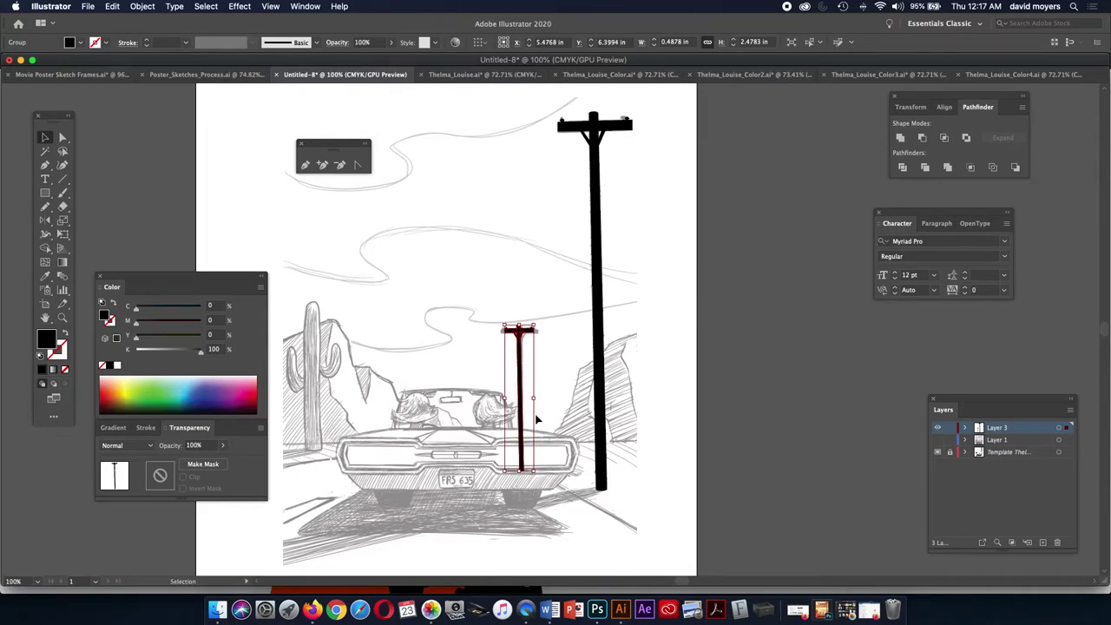
- Widen the distant pole to about 0.61 in around its centre so its crossarm matches the sketch
{"action": "left_click_drag", "start_coordinate": [535, 325], "coordinate": [541, 322]}
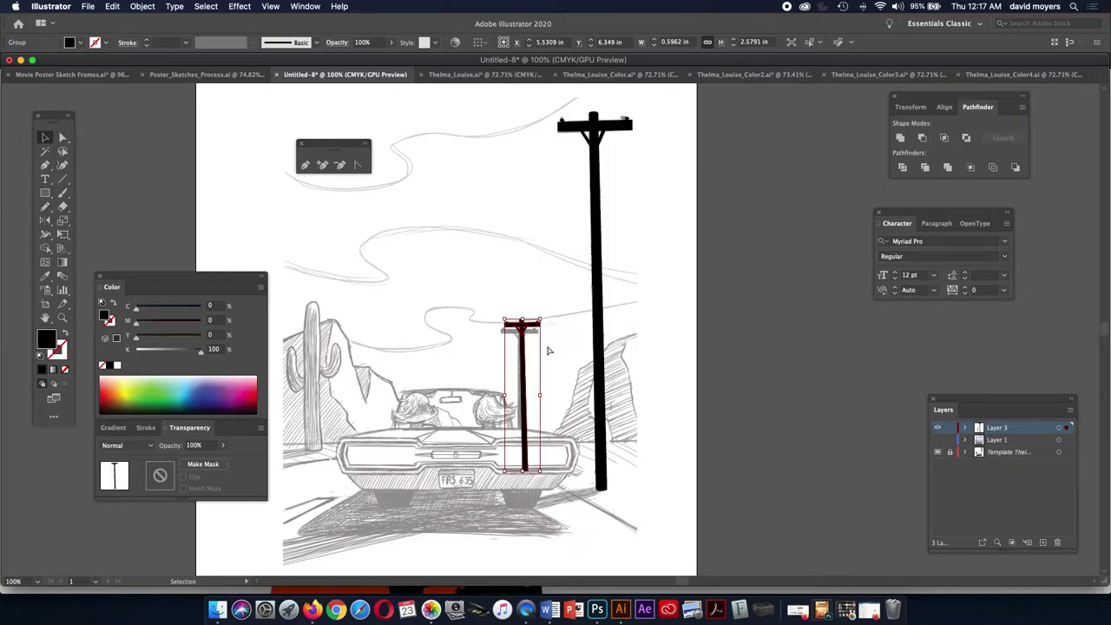
{"action": "key", "text": "super+z"}
{"action": "left_click_drag", "start_coordinate": [533, 398], "coordinate": [521, 397]}
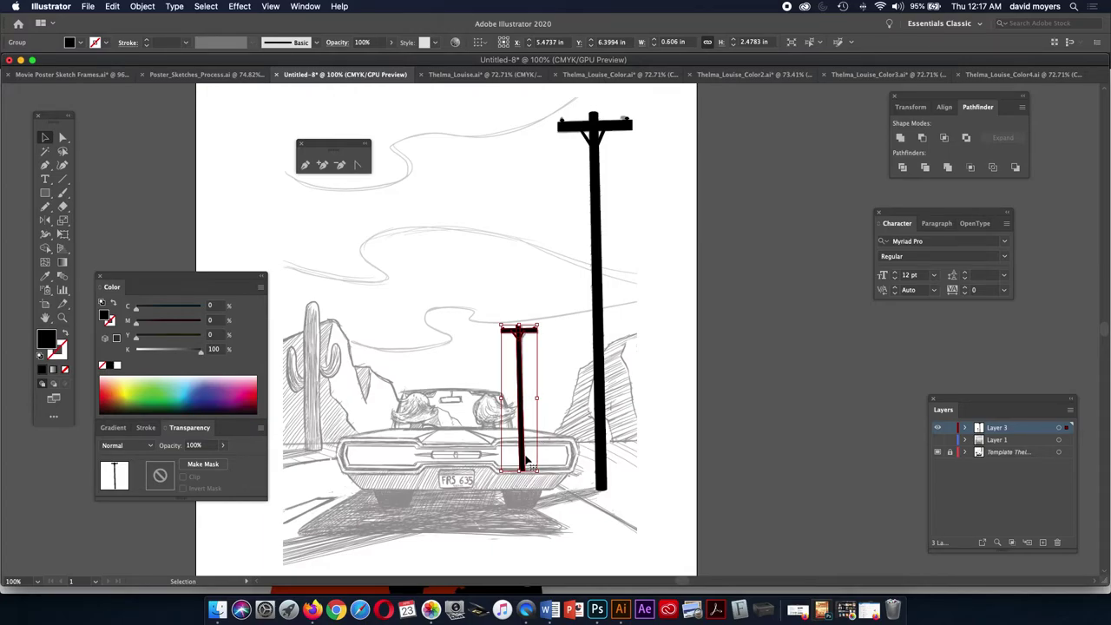
{"action": "left_click_drag", "start_coordinate": [519, 470], "coordinate": [519, 464]}
{"action": "left_click", "coordinate": [743, 317]}
{"action": "key", "text": "super+z"}
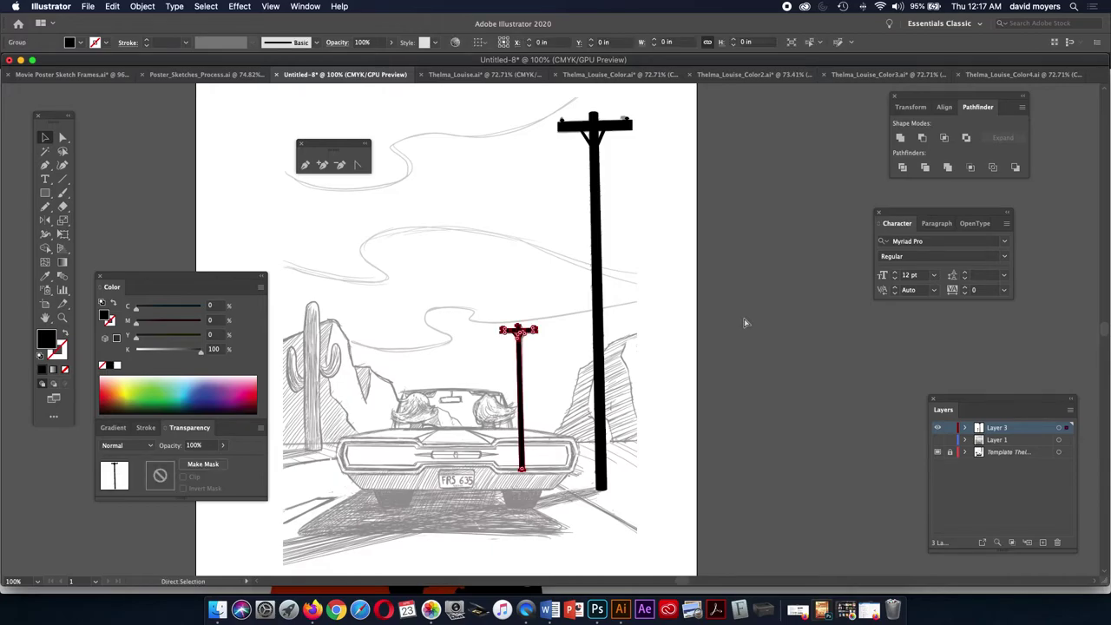
- Shorten the distant pole to about 2.14 in tall by raising only the bottom anchor points of its shaft
{"action": "left_click", "coordinate": [62, 137]}
{"action": "left_click", "coordinate": [216, 247]}
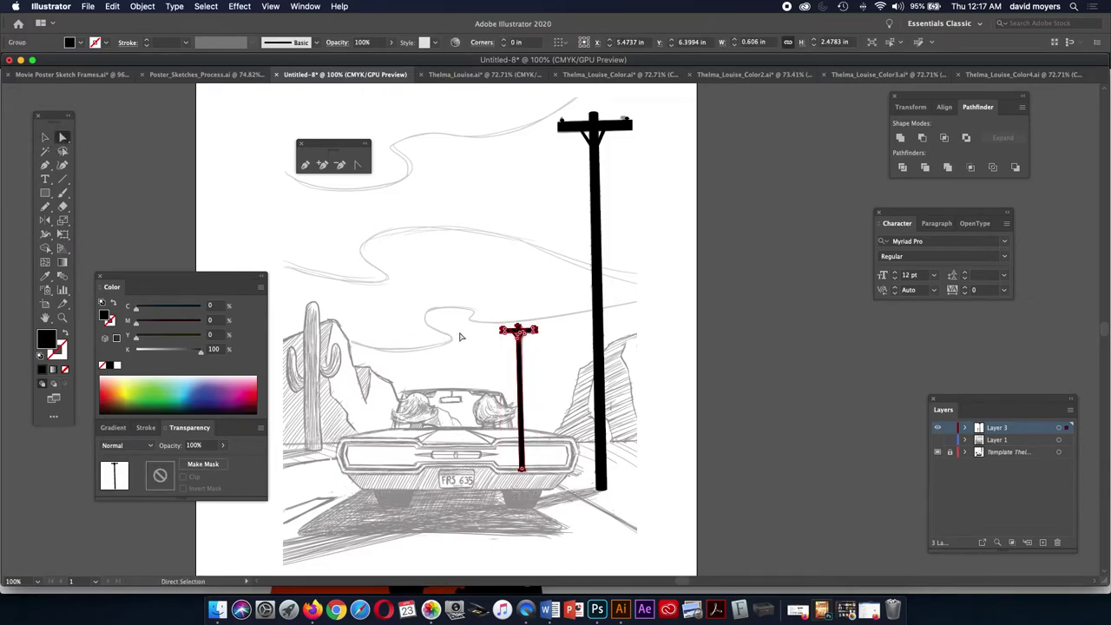
{"action": "left_click_drag", "start_coordinate": [494, 448], "coordinate": [526, 461]}
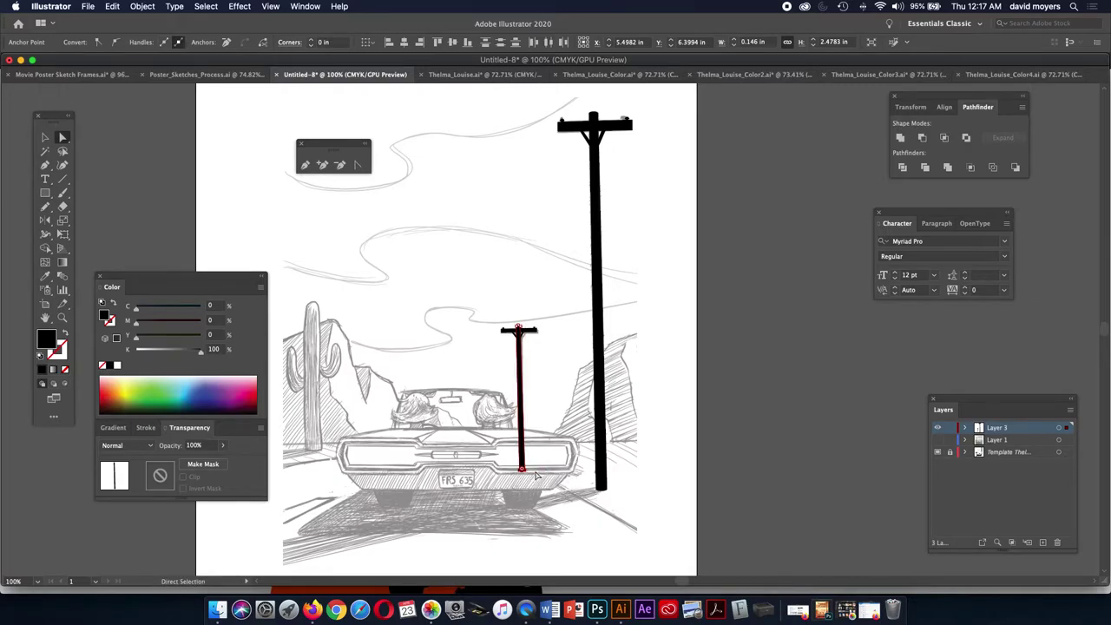
{"action": "key", "text": "z"}
{"action": "left_click", "coordinate": [520, 462]}
{"action": "left_click", "coordinate": [602, 327]}
{"action": "left_click", "coordinate": [551, 263]}
{"action": "key", "text": "space"}
{"action": "left_click_drag", "start_coordinate": [544, 267], "coordinate": [538, 367]}
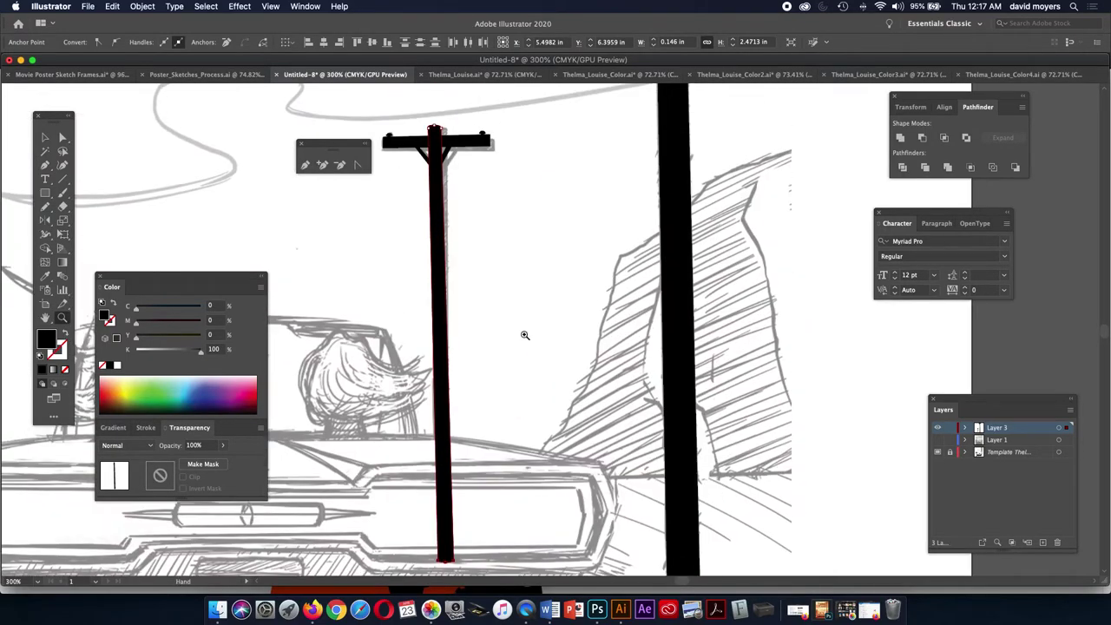
{"action": "left_click", "coordinate": [47, 136]}
{"action": "key", "text": "space"}
{"action": "left_click_drag", "start_coordinate": [427, 291], "coordinate": [519, 156]}
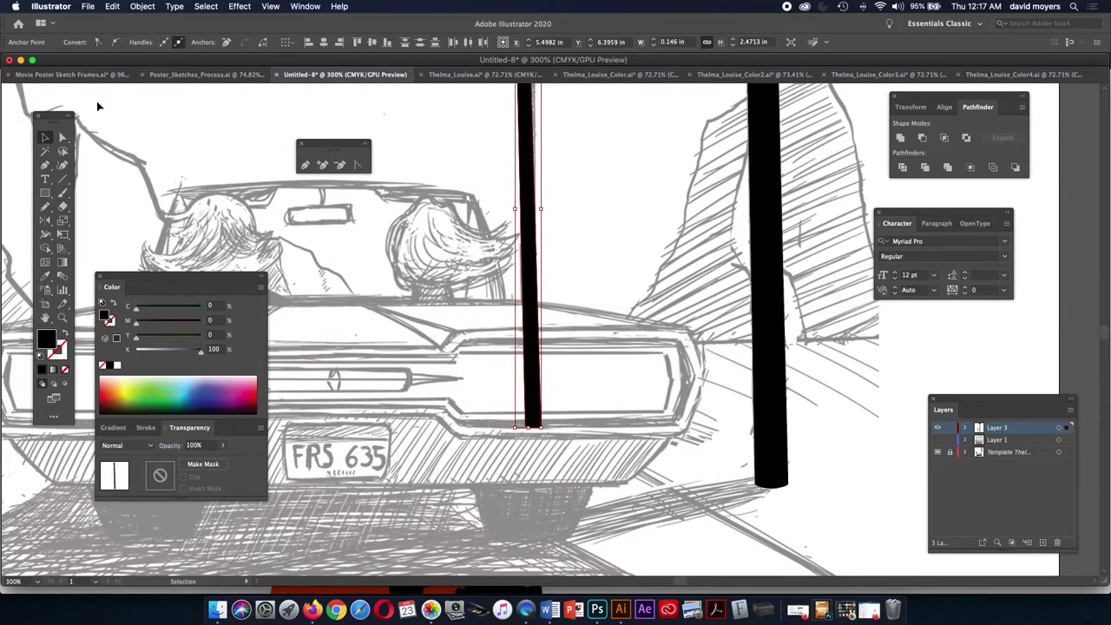
{"action": "left_click", "coordinate": [63, 138]}
{"action": "left_click_drag", "start_coordinate": [495, 405], "coordinate": [535, 371]}
{"action": "mouse_move", "coordinate": [533, 372]}
{"action": "left_mouse_down"}
{"action": "mouse_move", "coordinate": [532, 424]}
{"action": "mouse_move", "coordinate": [526, 327]}
{"action": "mouse_move", "coordinate": [528, 365]}
{"action": "left_mouse_up"}
{"action": "left_click", "coordinate": [573, 249]}
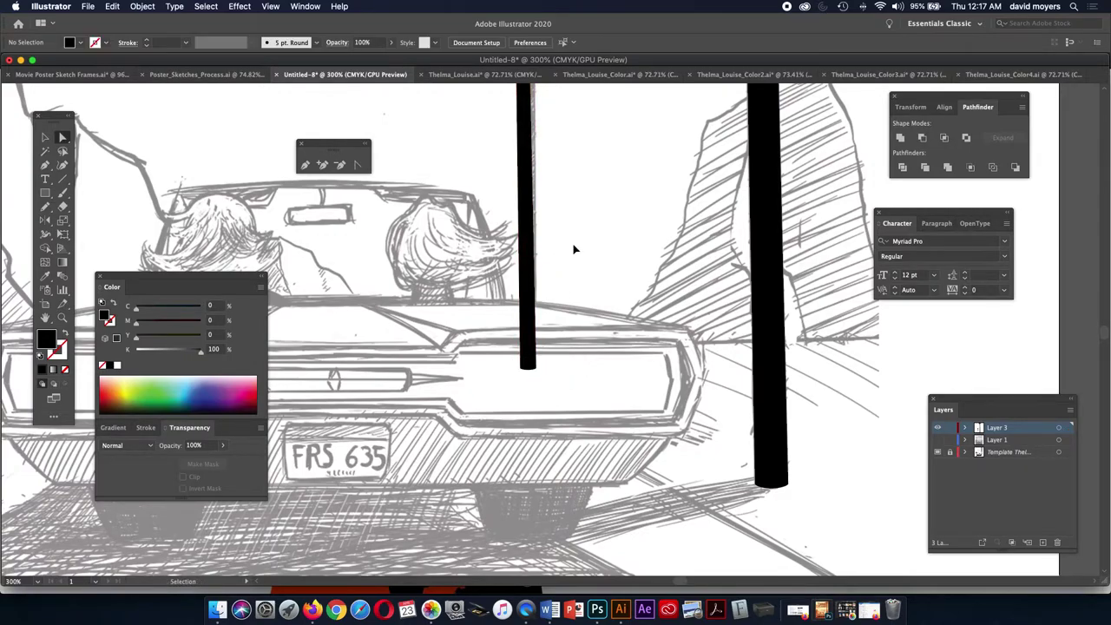
{"action": "key", "text": "super+minus"}
{"action": "key", "text": "super+minus"}
{"action": "left_click_drag", "start_coordinate": [573, 246], "coordinate": [640, 249]}
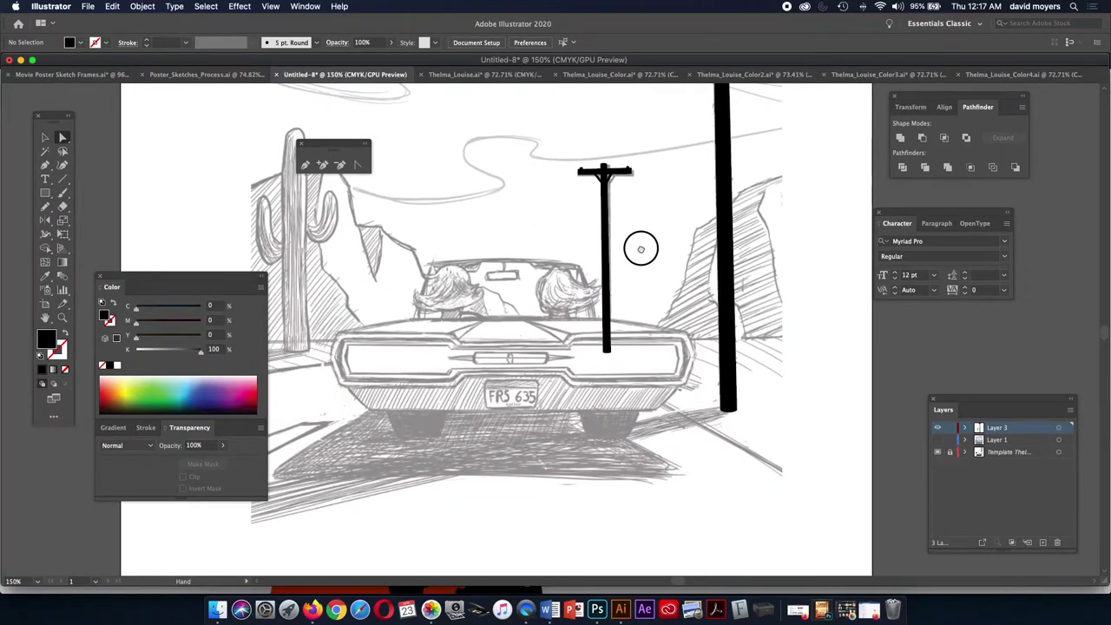
{"action": "left_click", "coordinate": [577, 169]}
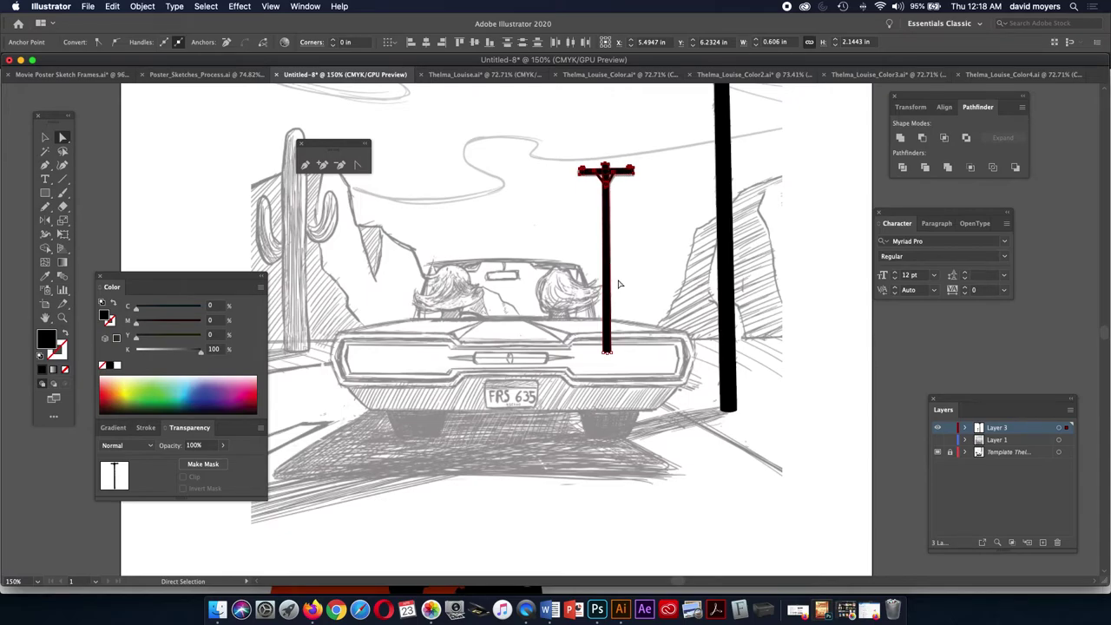
{"action": "left_click", "coordinate": [617, 277]}
- Draw a closed black shadow shape with the Pen tool beneath the sketched car, following the sketch and rounding its two front corners
{"action": "left_click_drag", "start_coordinate": [616, 277], "coordinate": [706, 256]}
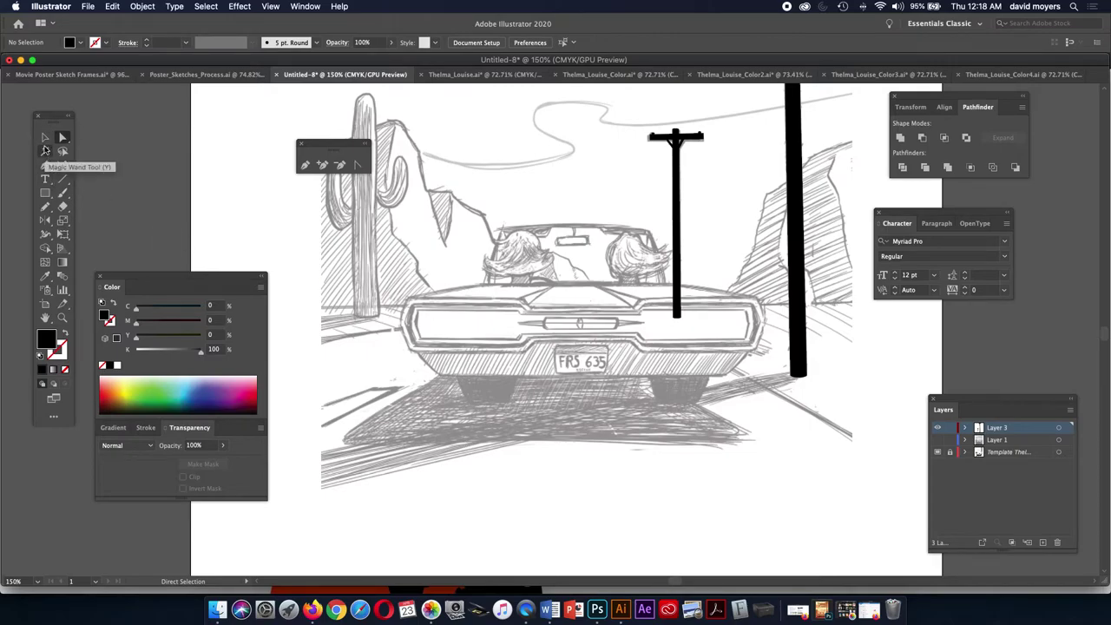
{"action": "left_click", "coordinate": [45, 165]}
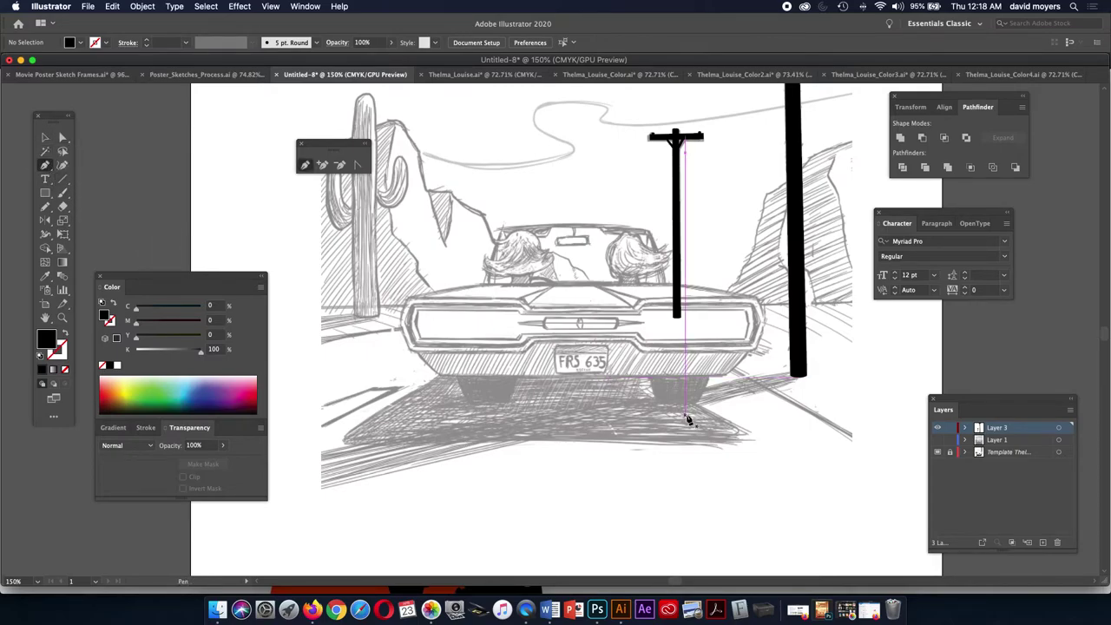
{"action": "left_click", "coordinate": [645, 377]}
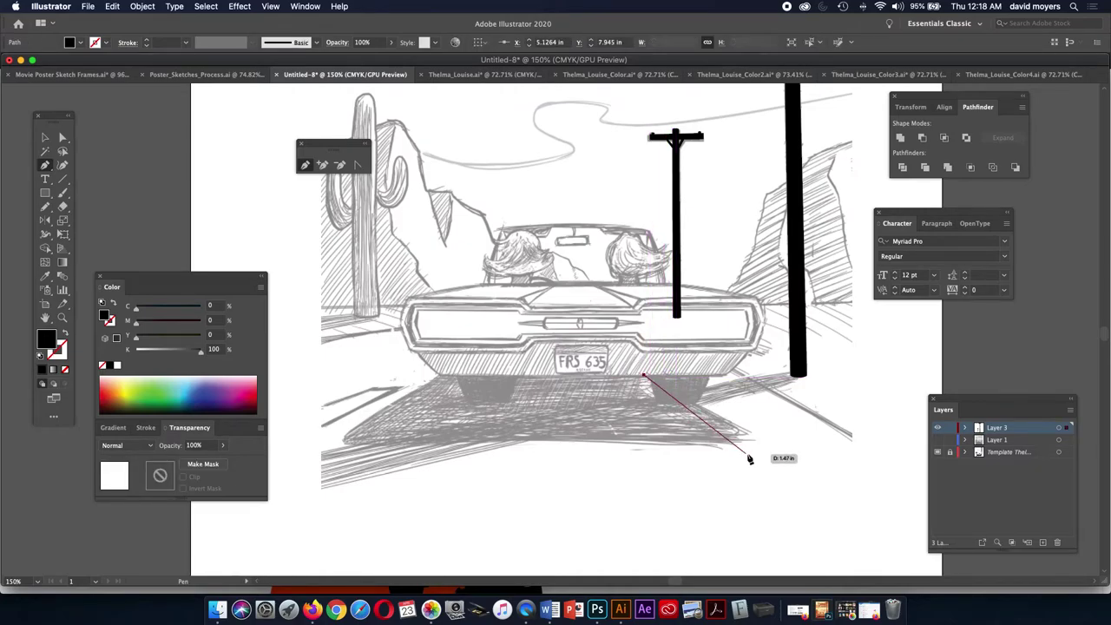
{"action": "left_click", "coordinate": [739, 433]}
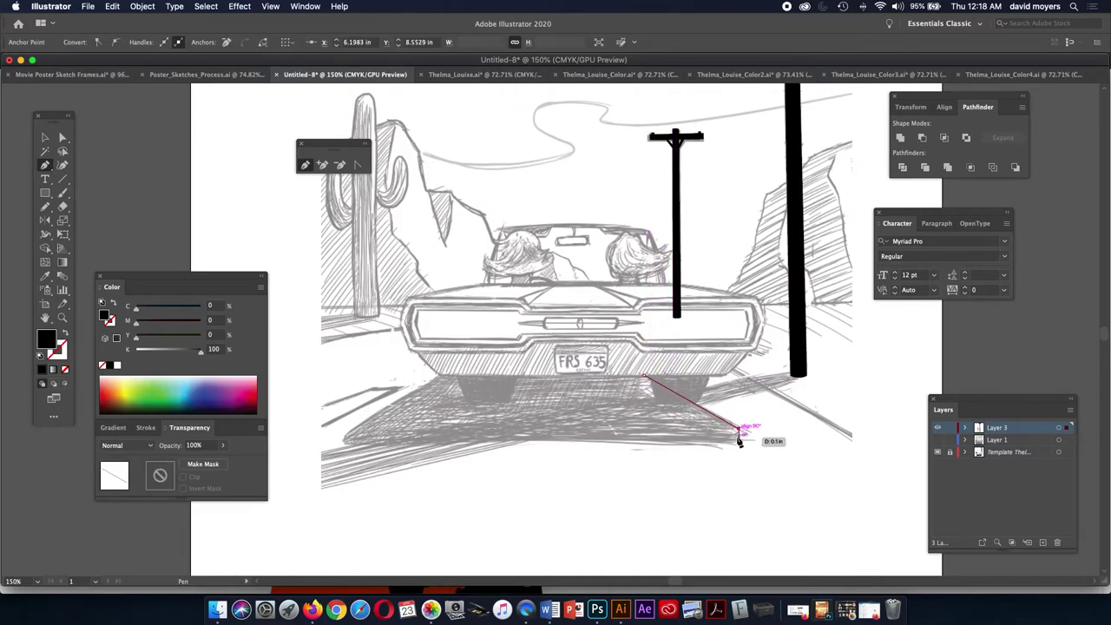
{"action": "left_click_drag", "start_coordinate": [728, 445], "coordinate": [733, 447]}
{"action": "key", "text": "super+z"}
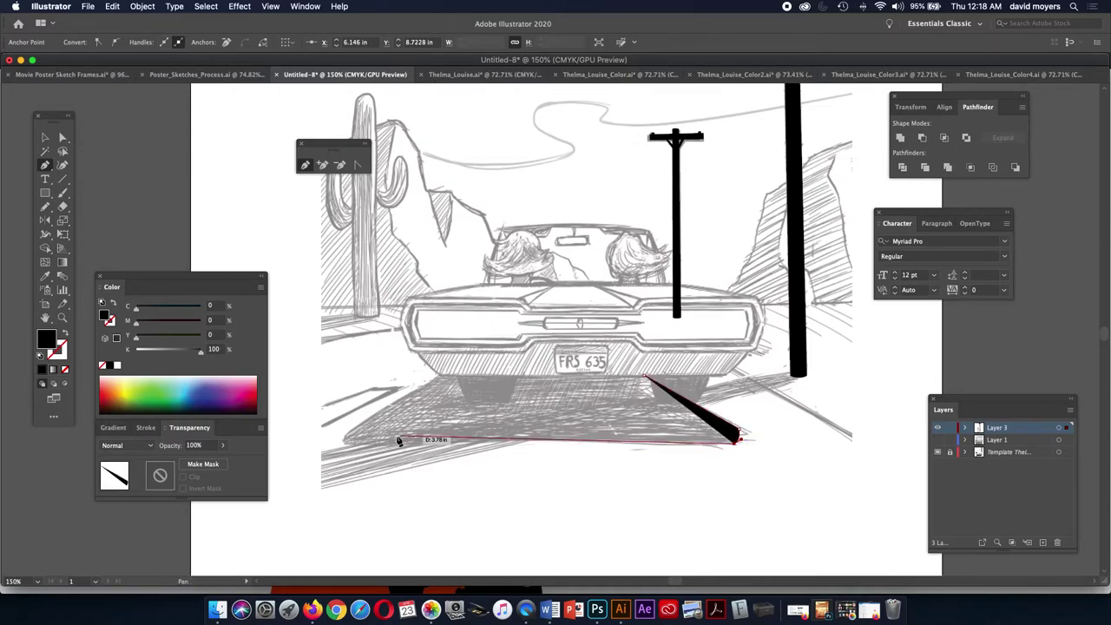
{"action": "left_click", "coordinate": [345, 446]}
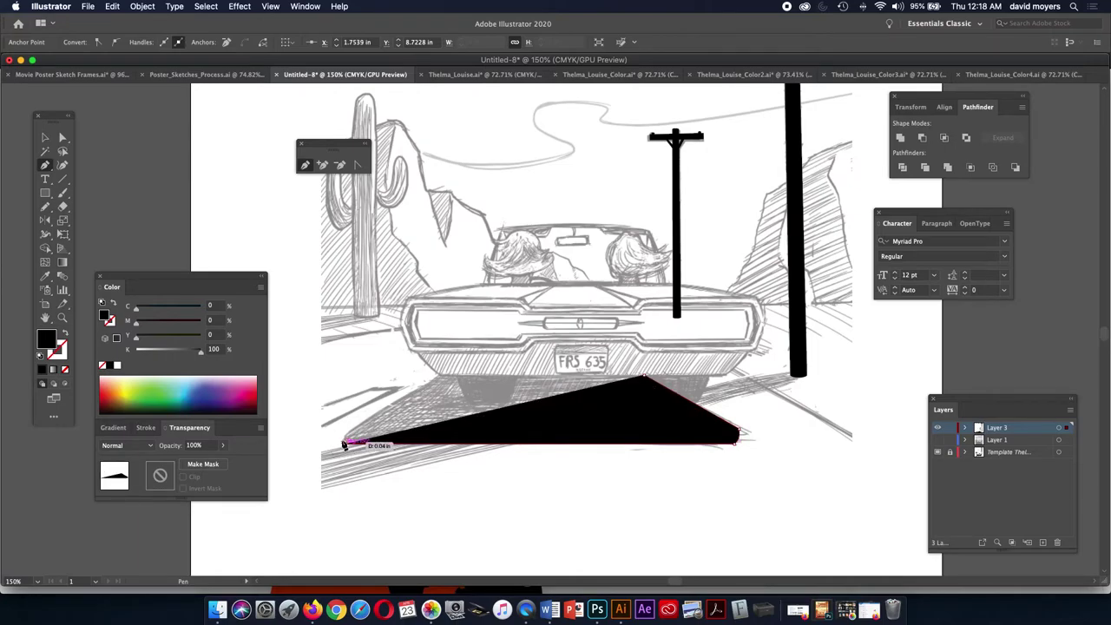
{"action": "left_click_drag", "start_coordinate": [347, 436], "coordinate": [347, 438]}
{"action": "key", "text": "super+z"}
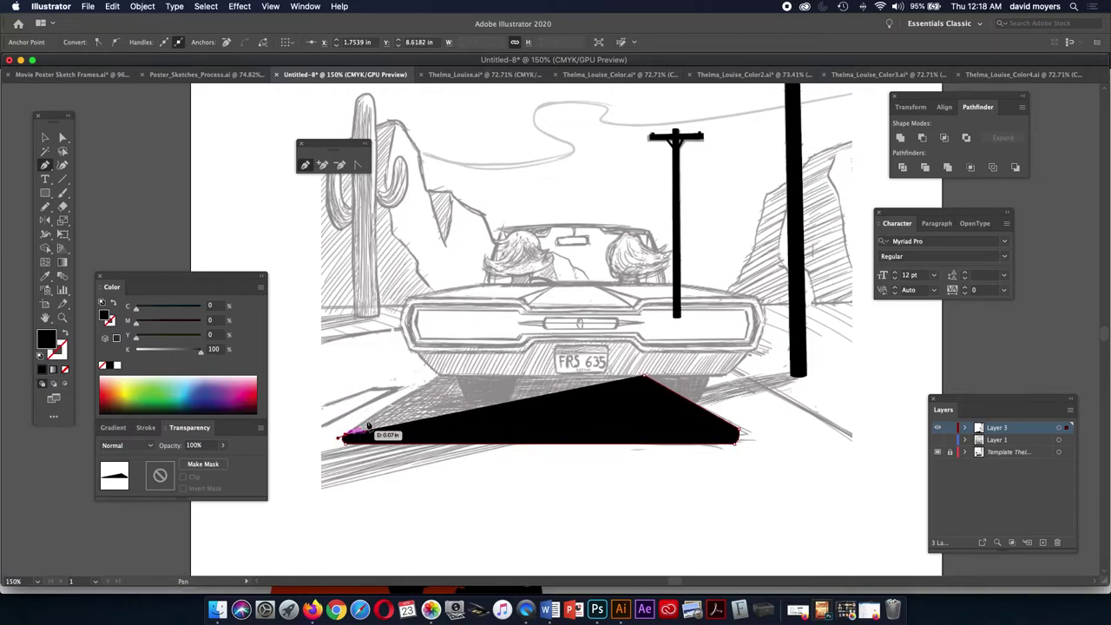
{"action": "left_click", "coordinate": [443, 373]}
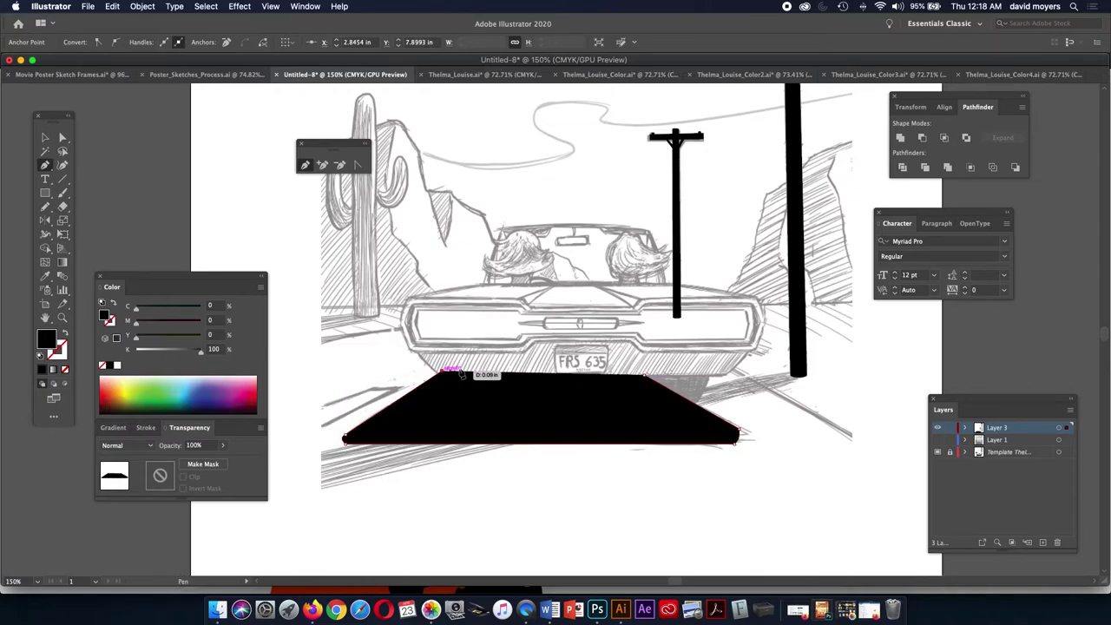
{"action": "left_click", "coordinate": [642, 377]}
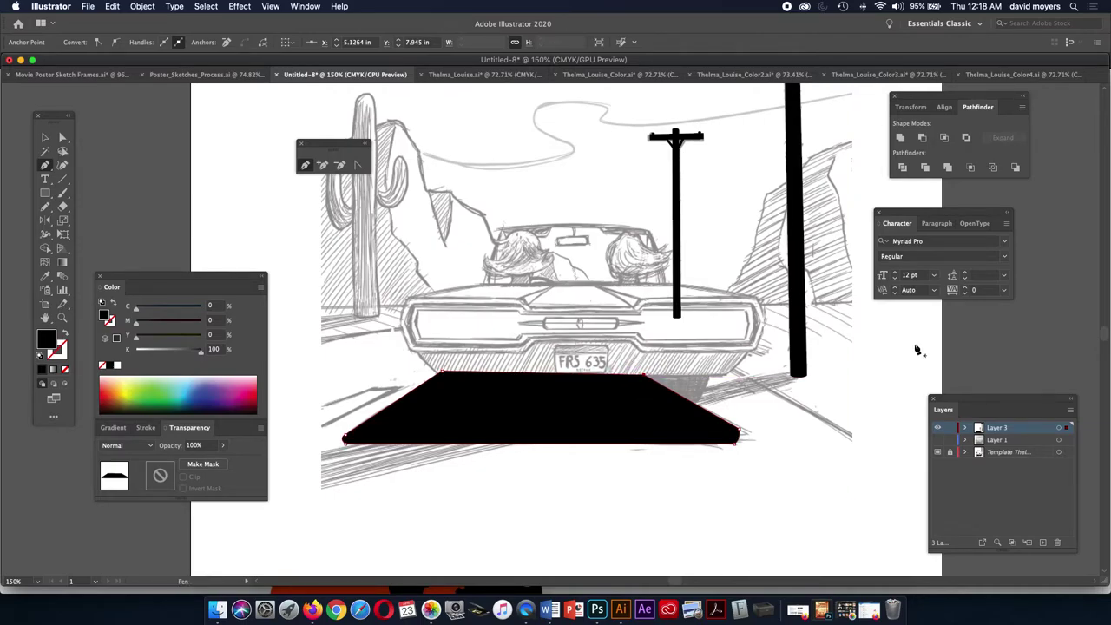
- Lighten the car shadow's fill to 85% black and deselect it
{"action": "left_click_drag", "start_coordinate": [198, 349], "coordinate": [191, 352]}
{"action": "left_click", "coordinate": [46, 139]}
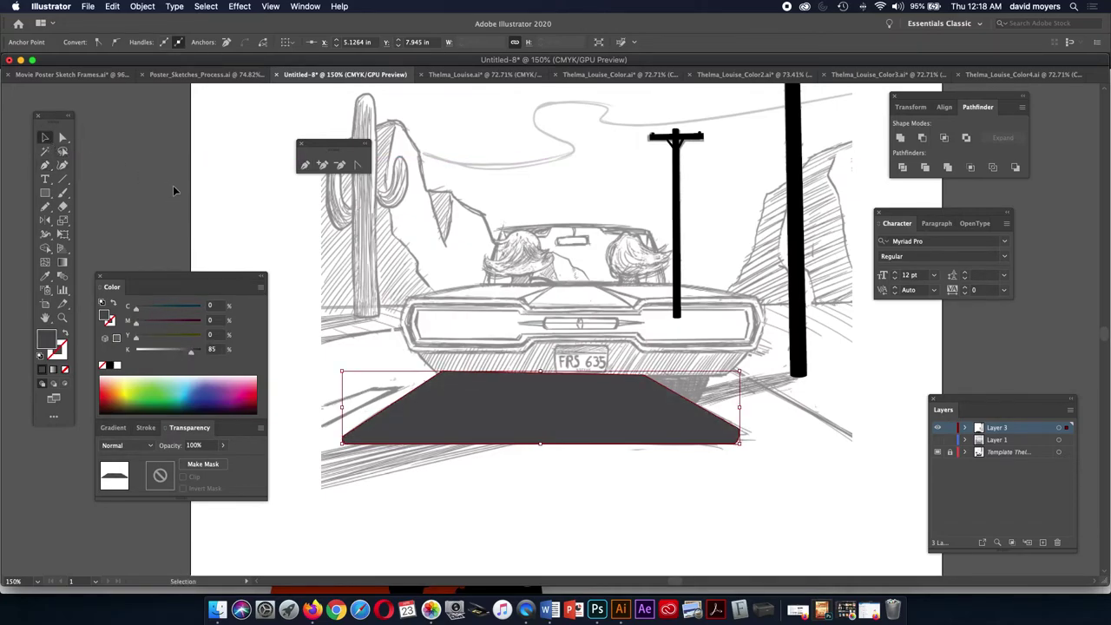
{"action": "left_click", "coordinate": [392, 260]}
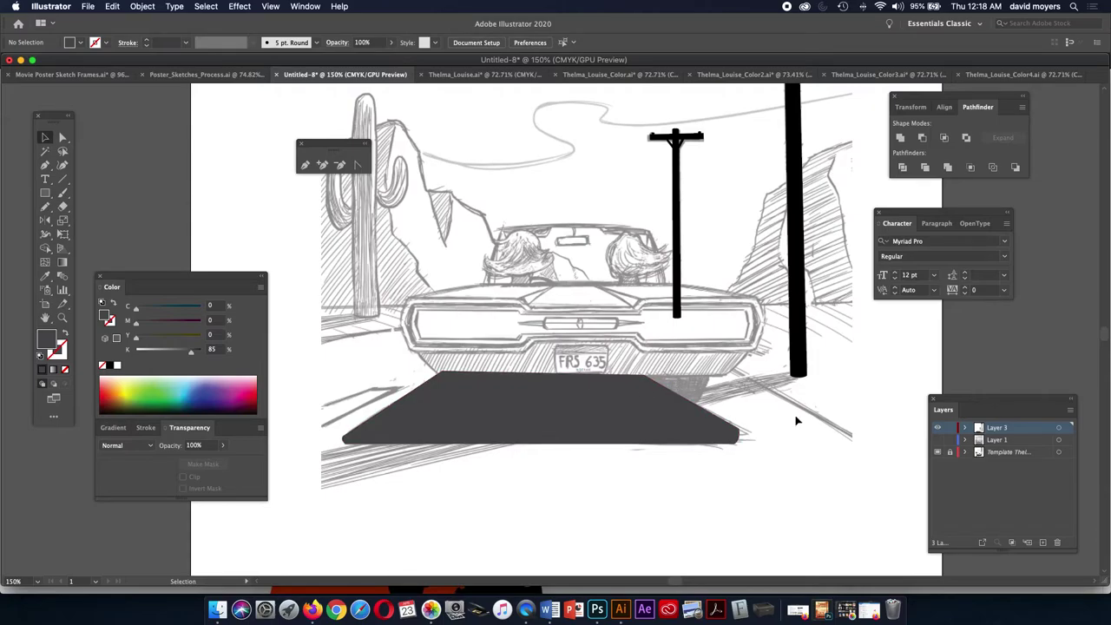
- Draw a closed tapering shadow with the Pen tool from the near pole's base across the road to beyond the poster's left edge
{"action": "key", "text": "p"}
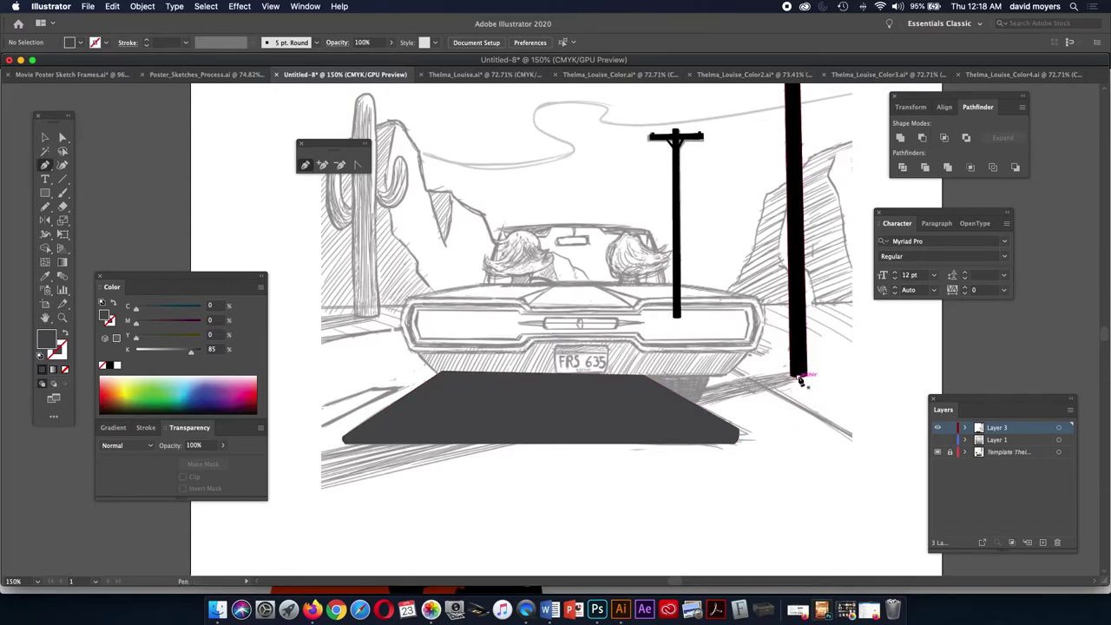
{"action": "left_click", "coordinate": [800, 380]}
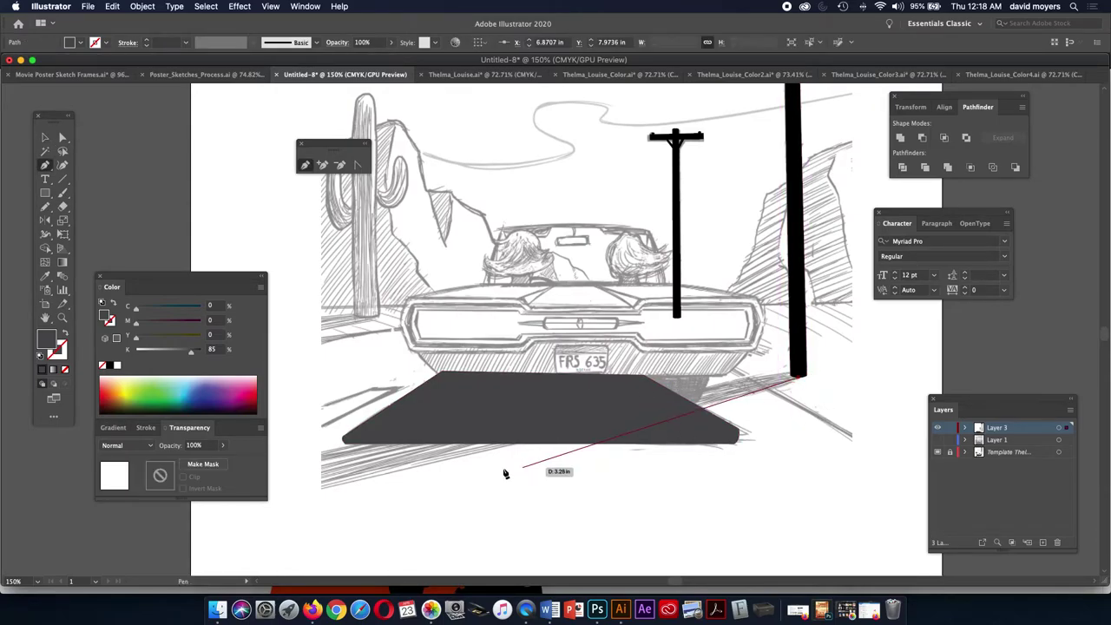
{"action": "left_click", "coordinate": [303, 494]}
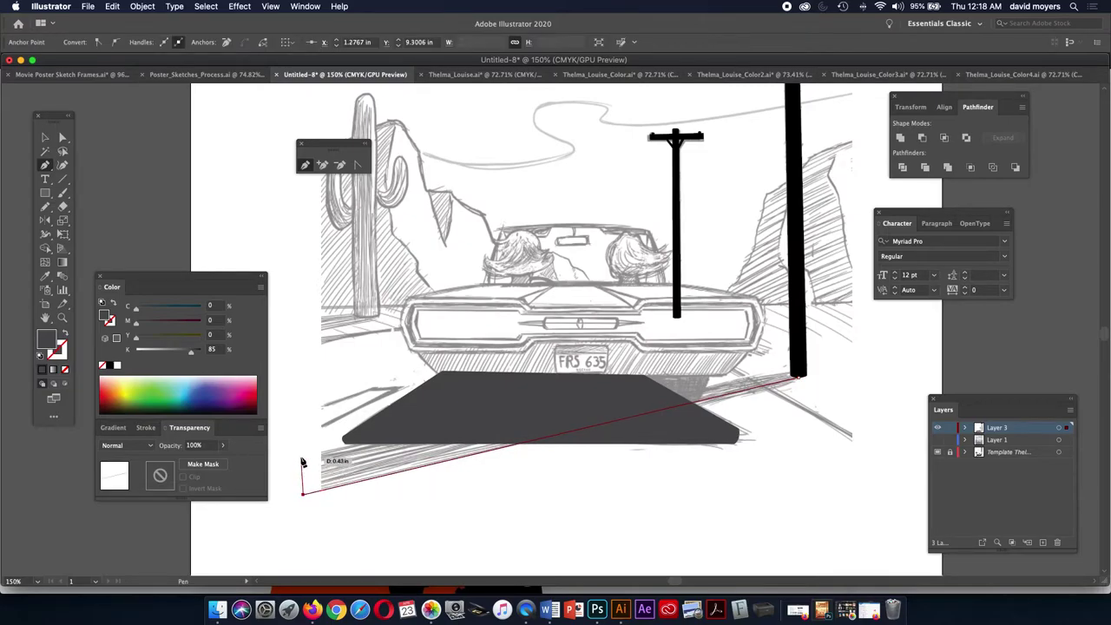
{"action": "left_click", "coordinate": [303, 454]}
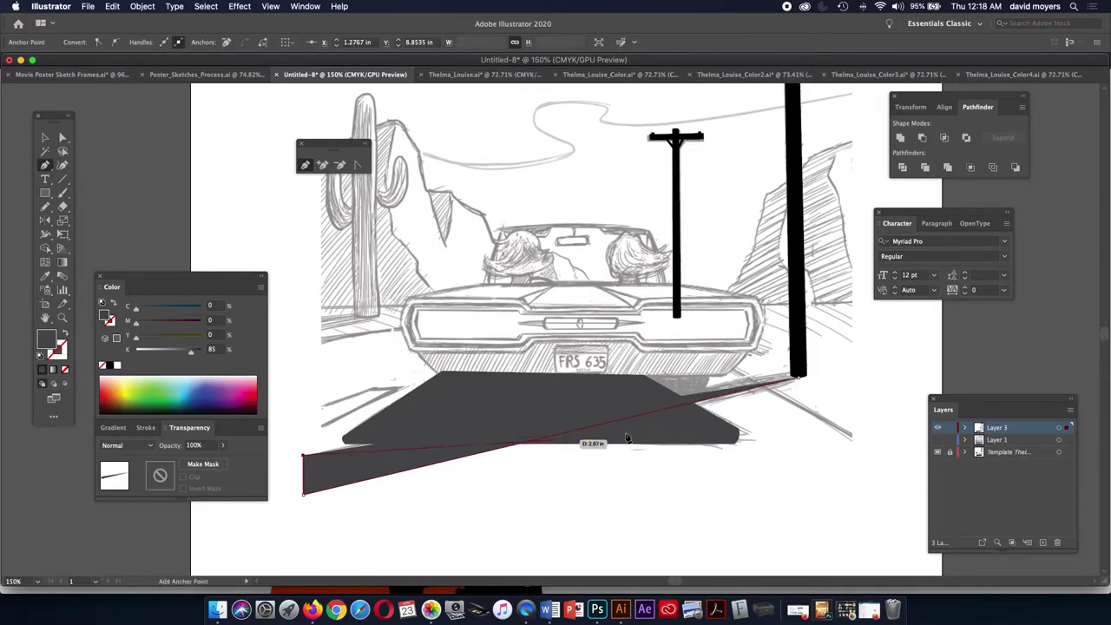
{"action": "left_click", "coordinate": [799, 380]}
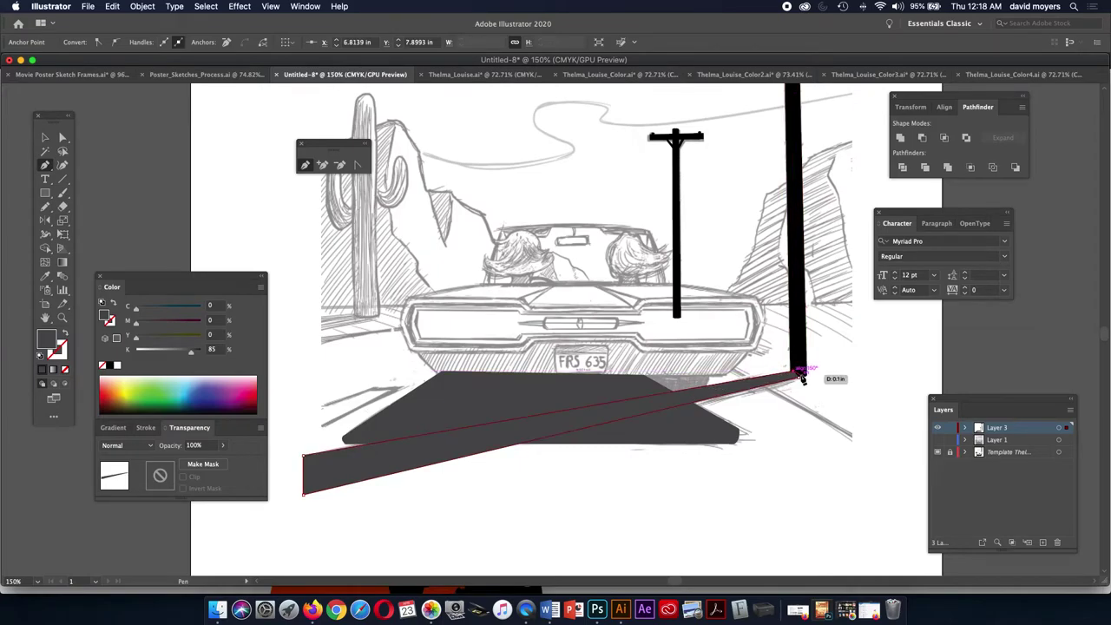
- Show Layer 1 beneath the shadows and return Layer 3 from outline to full preview
{"action": "left_click", "coordinate": [937, 428], "text": "super"}
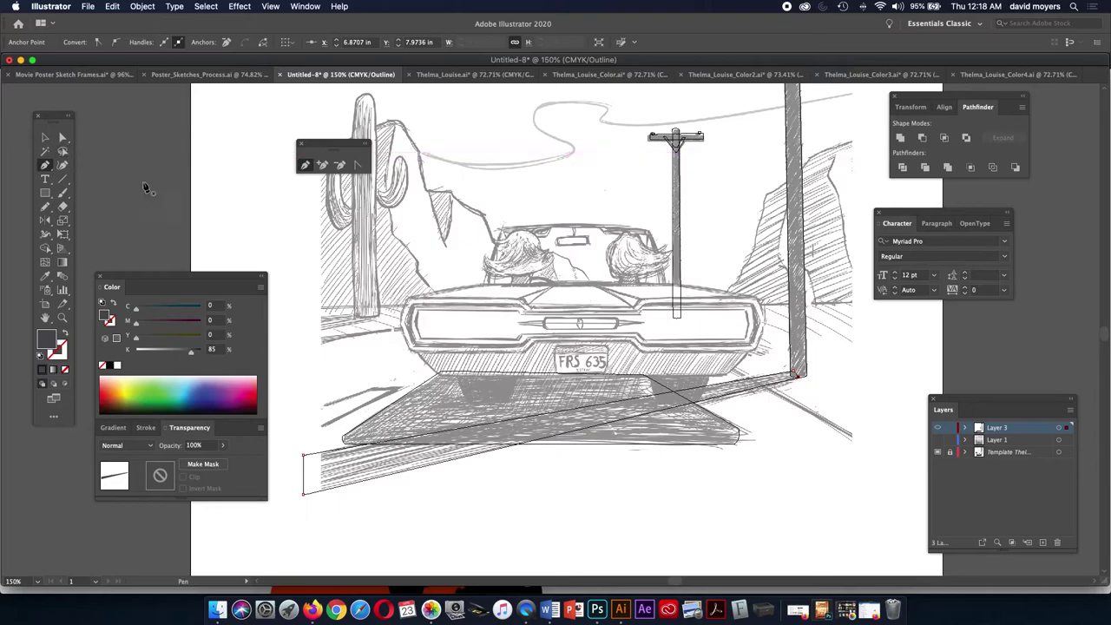
{"action": "left_click", "coordinate": [938, 440]}
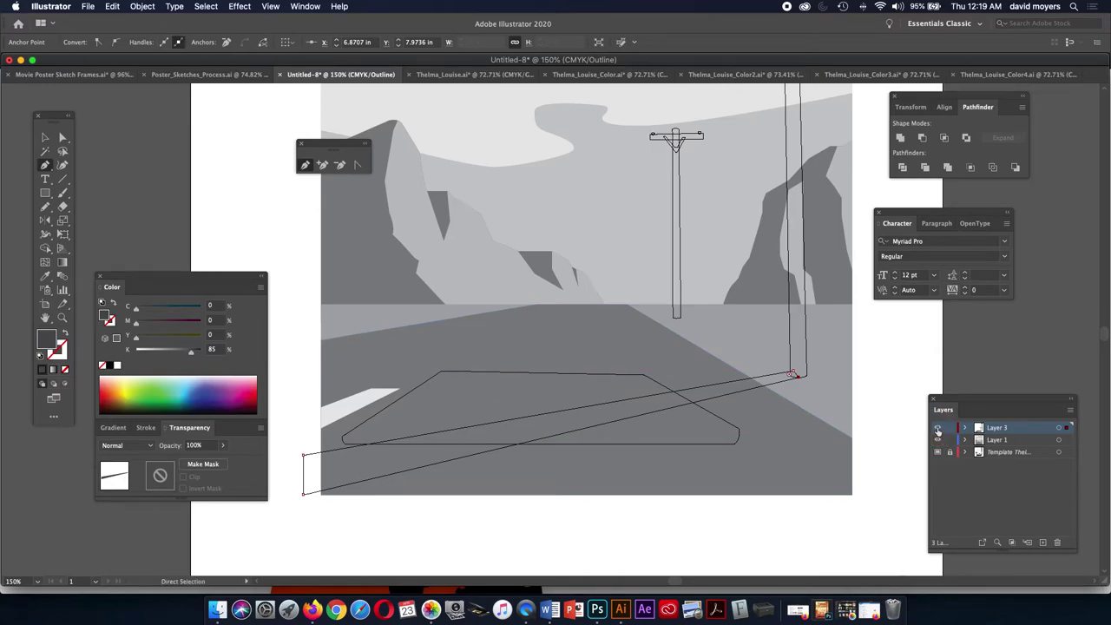
{"action": "key", "text": "super+y"}
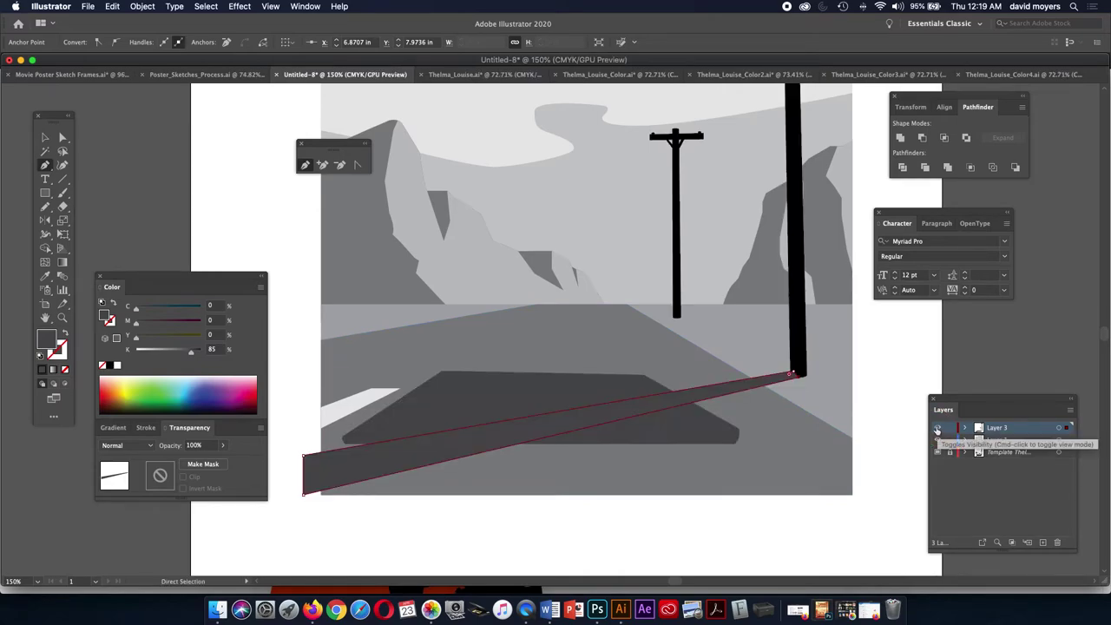
- Trim the pole shadow's overhang at the poster's left edge against the ground rectangle with the Shape Builder tool
{"action": "left_click", "coordinate": [45, 137]}
{"action": "left_click", "coordinate": [490, 443]}
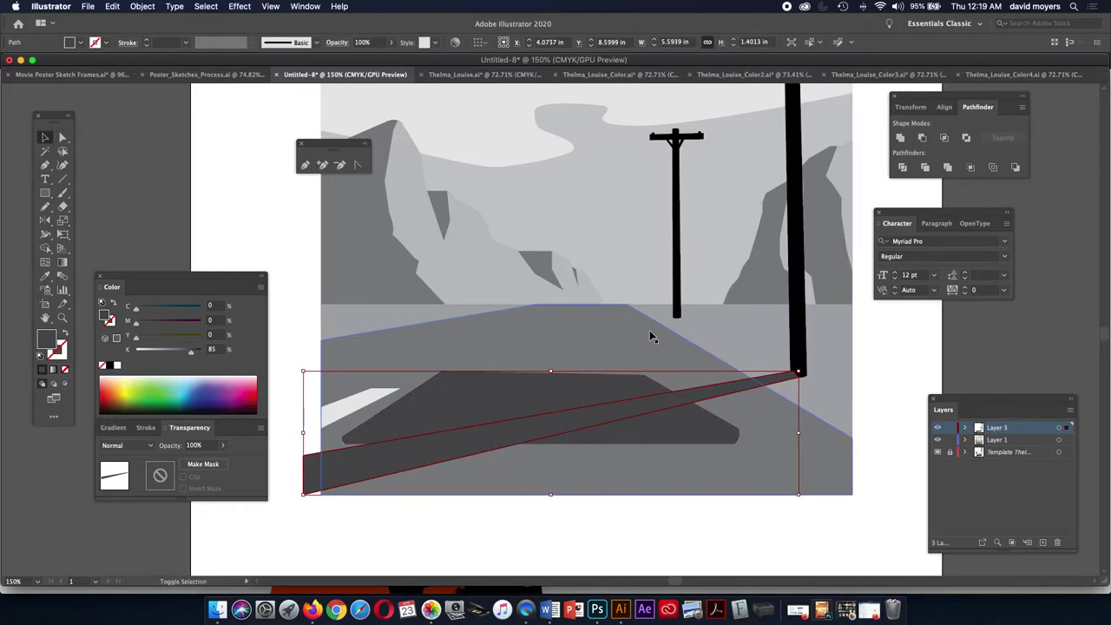
{"action": "left_click", "coordinate": [754, 341], "text": "shift"}
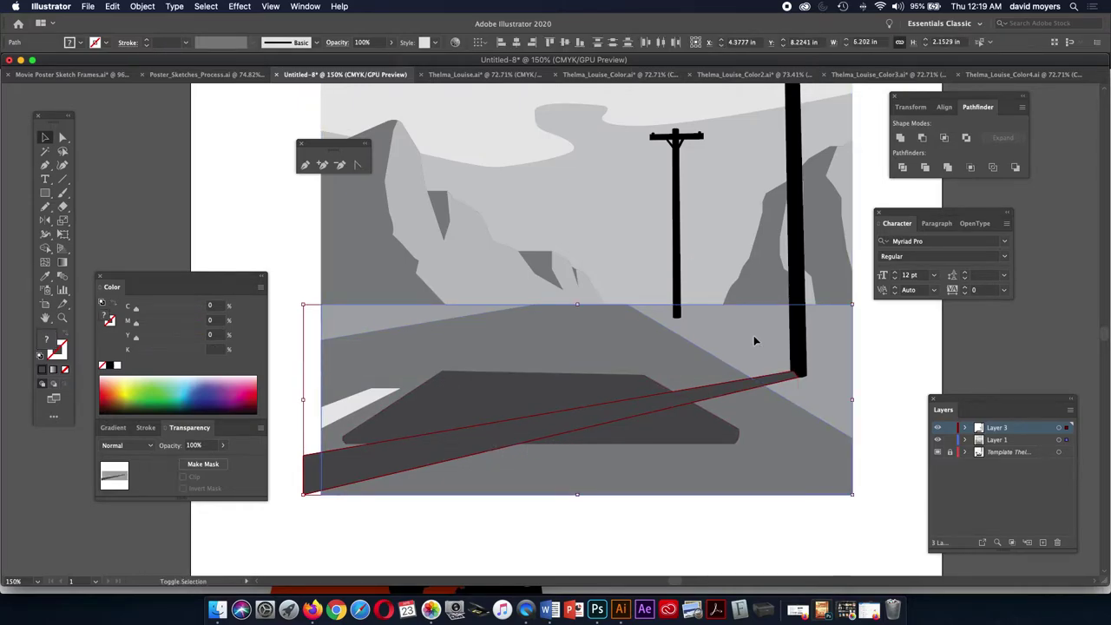
{"action": "key", "text": "shift+m"}
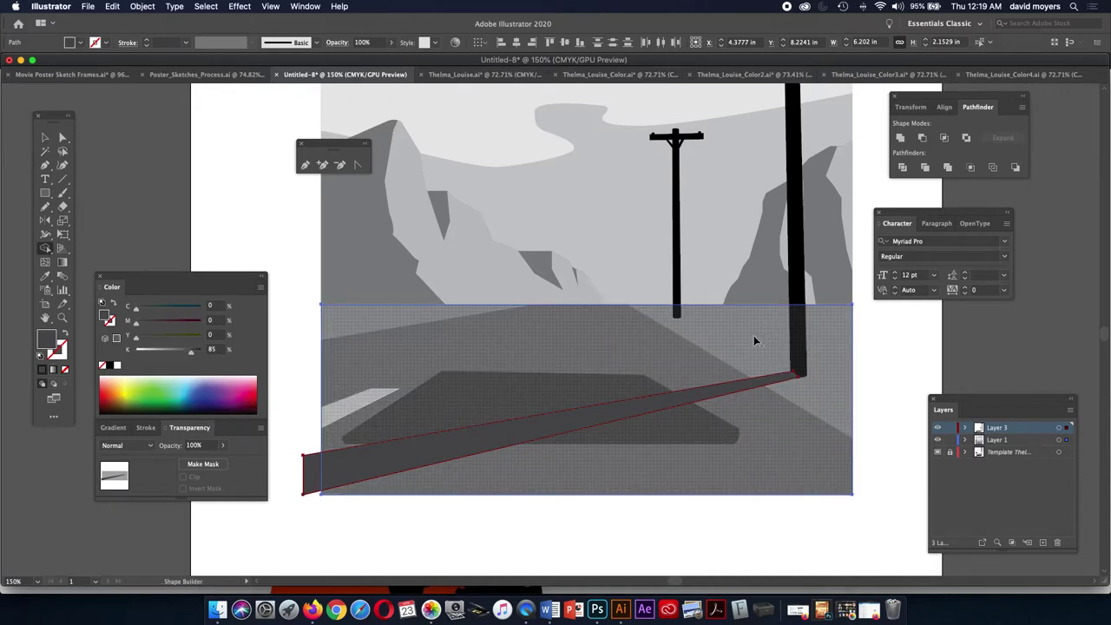
{"action": "left_click", "coordinate": [312, 469], "text": "alt"}
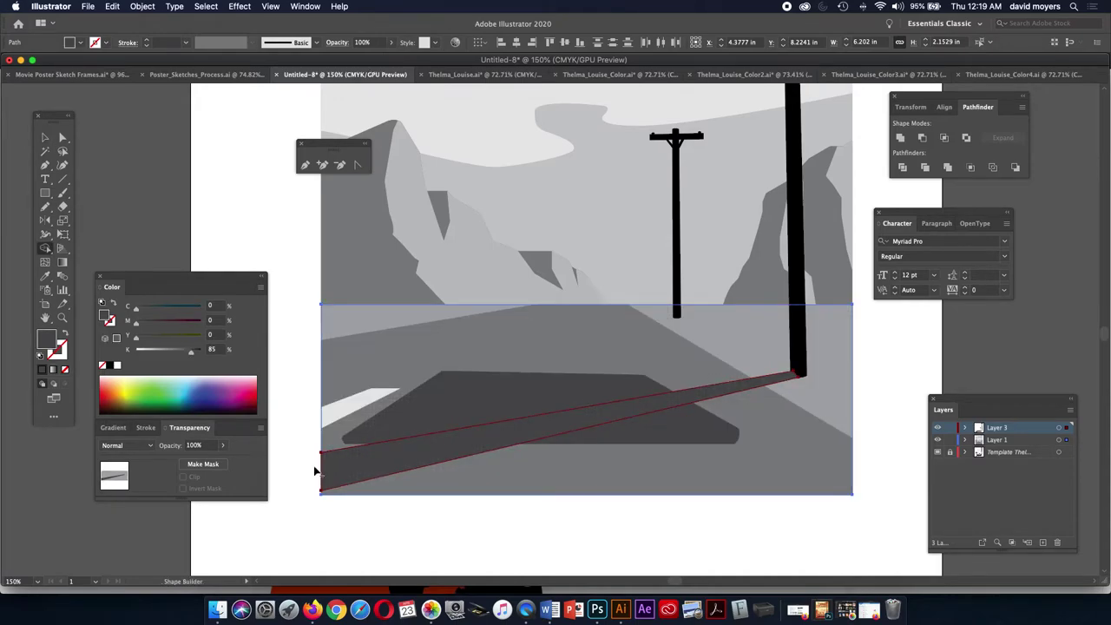
{"action": "left_click", "coordinate": [45, 137]}
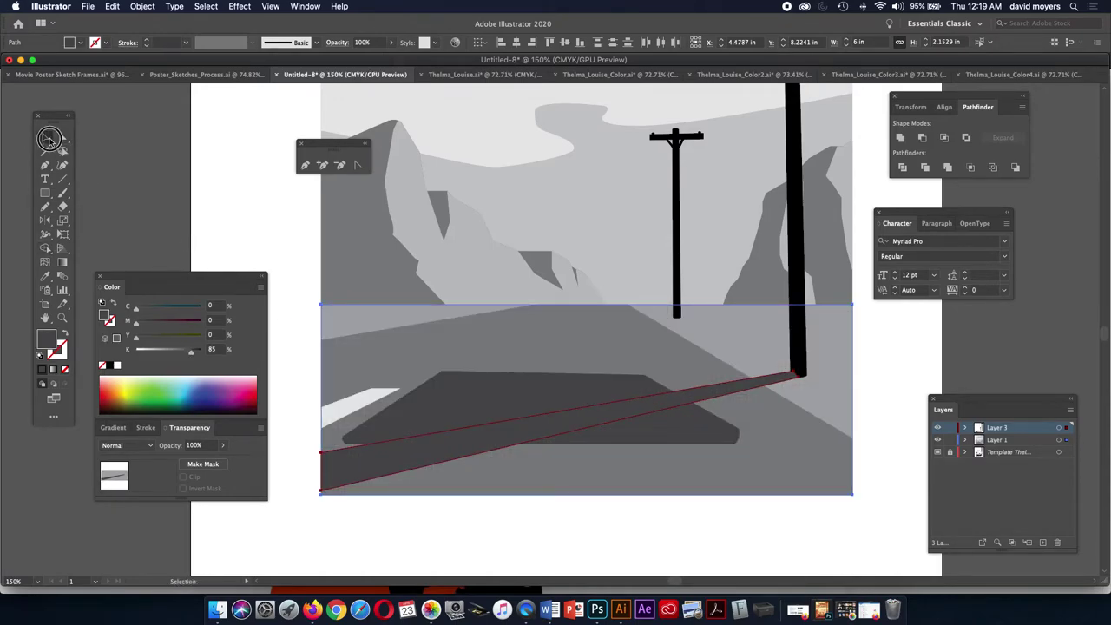
{"action": "left_click", "coordinate": [207, 189]}
- Add a new empty layer above Layer 3
{"action": "key", "text": "space"}
{"action": "left_click_drag", "start_coordinate": [511, 325], "coordinate": [558, 327]}
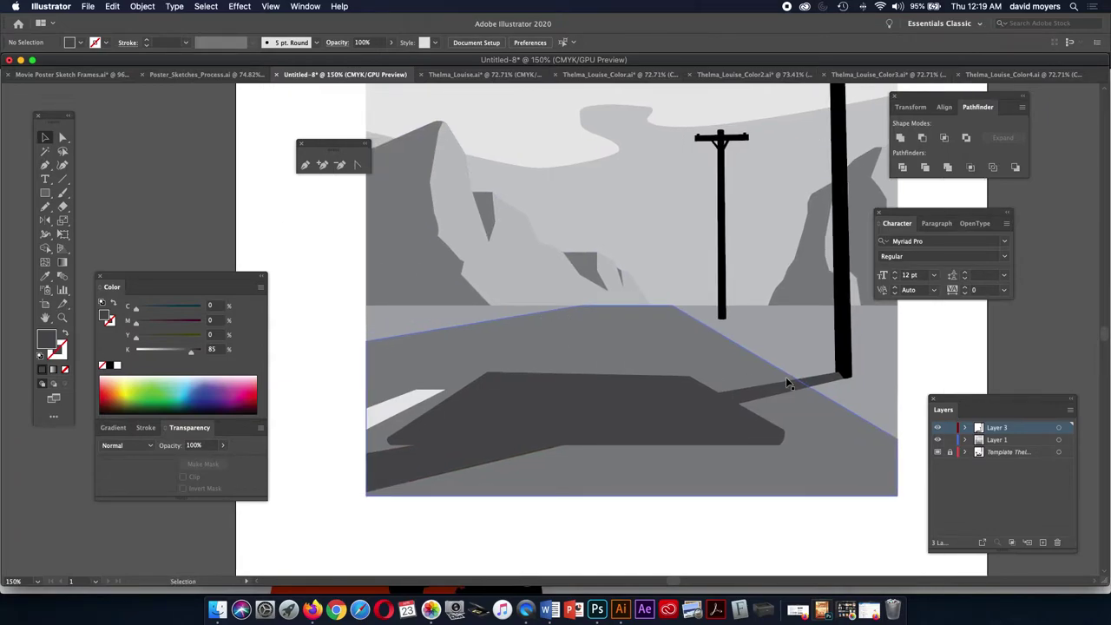
{"action": "left_click", "coordinate": [1042, 542]}
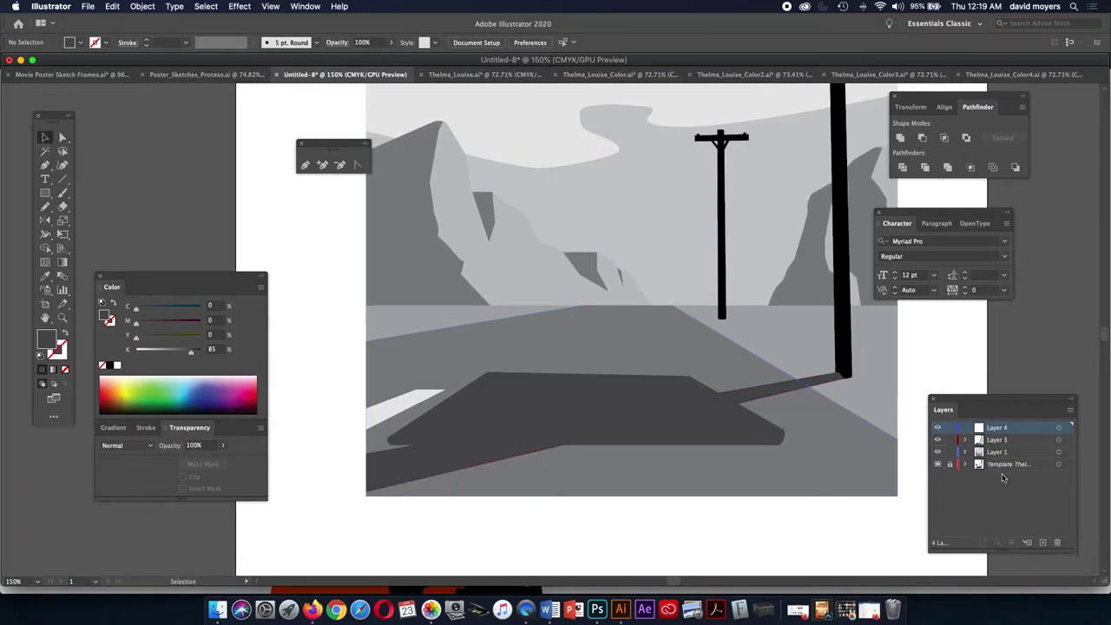
{"action": "key", "text": "z"}
{"action": "left_click", "coordinate": [660, 346]}
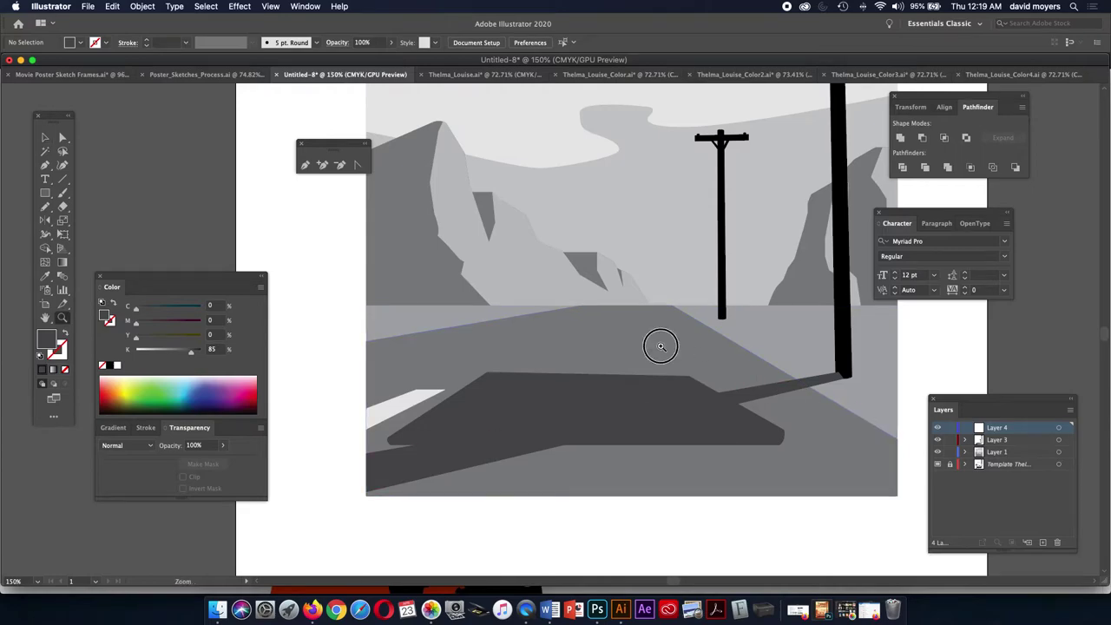
{"action": "key", "text": "space"}
{"action": "left_click_drag", "start_coordinate": [550, 353], "coordinate": [651, 382]}
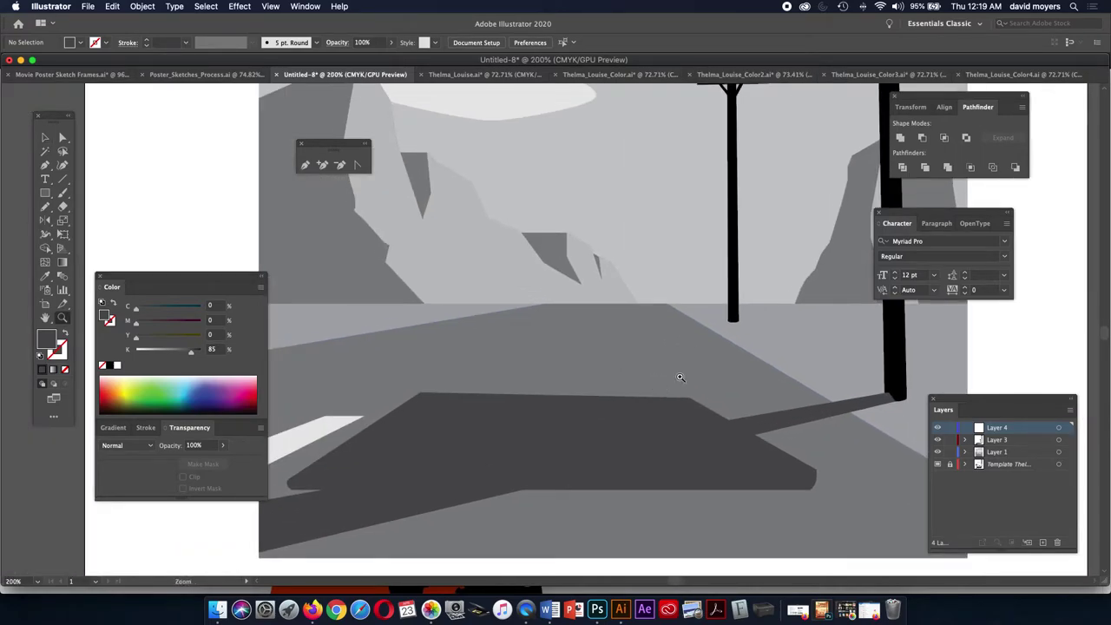
{"action": "left_click", "coordinate": [45, 137]}
{"action": "left_click", "coordinate": [867, 407]}
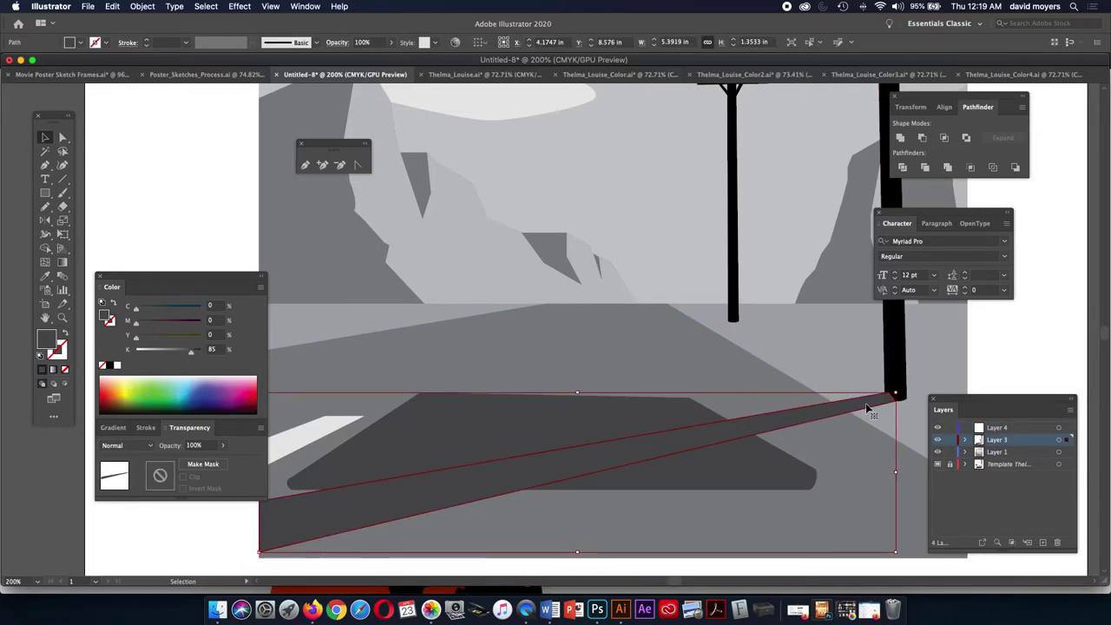
{"action": "key", "text": "super"}
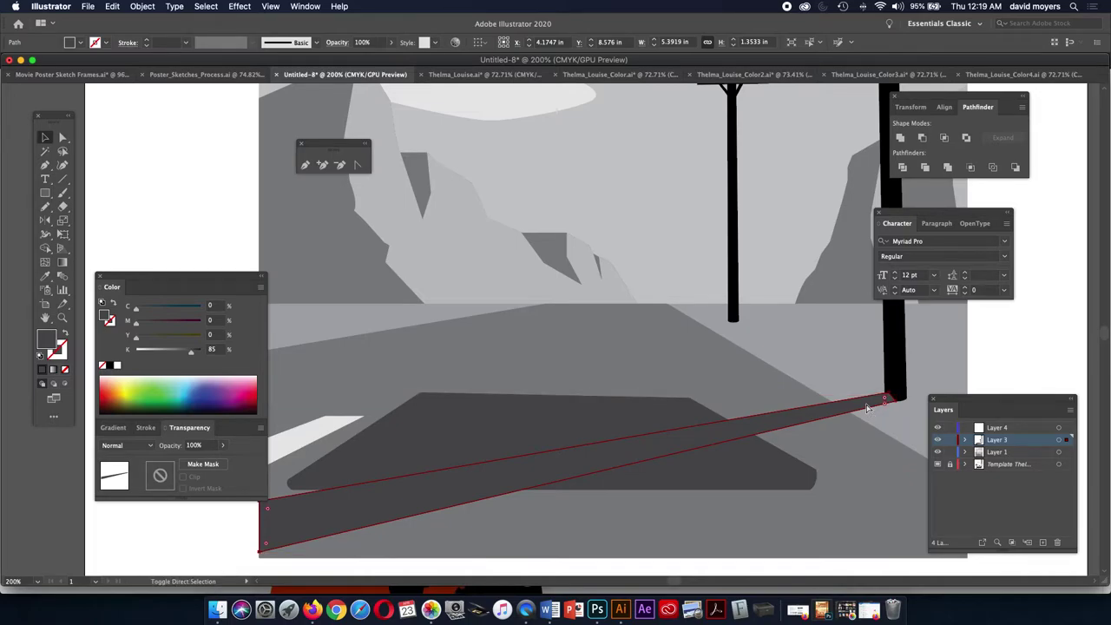
{"action": "left_click", "coordinate": [1031, 343]}
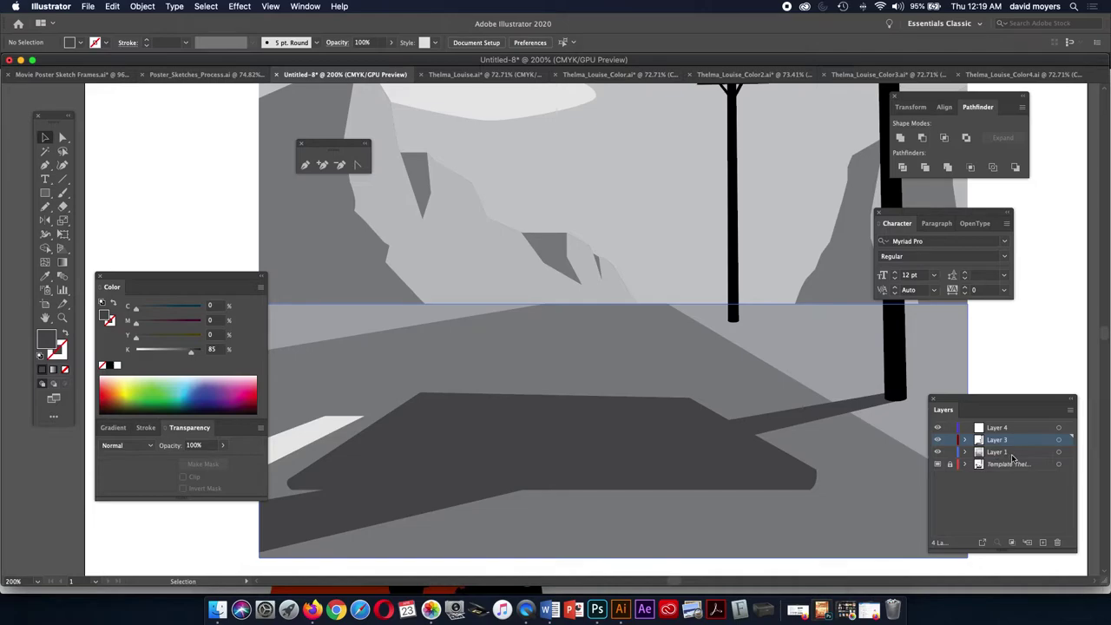
- Rename Layer 3 as "telephon poles" after toggling its visibility to check its contents
{"action": "left_click", "coordinate": [937, 440]}
{"action": "left_click", "coordinate": [937, 441]}
{"action": "double_click", "coordinate": [994, 442]}
{"action": "type", "text": "te"}
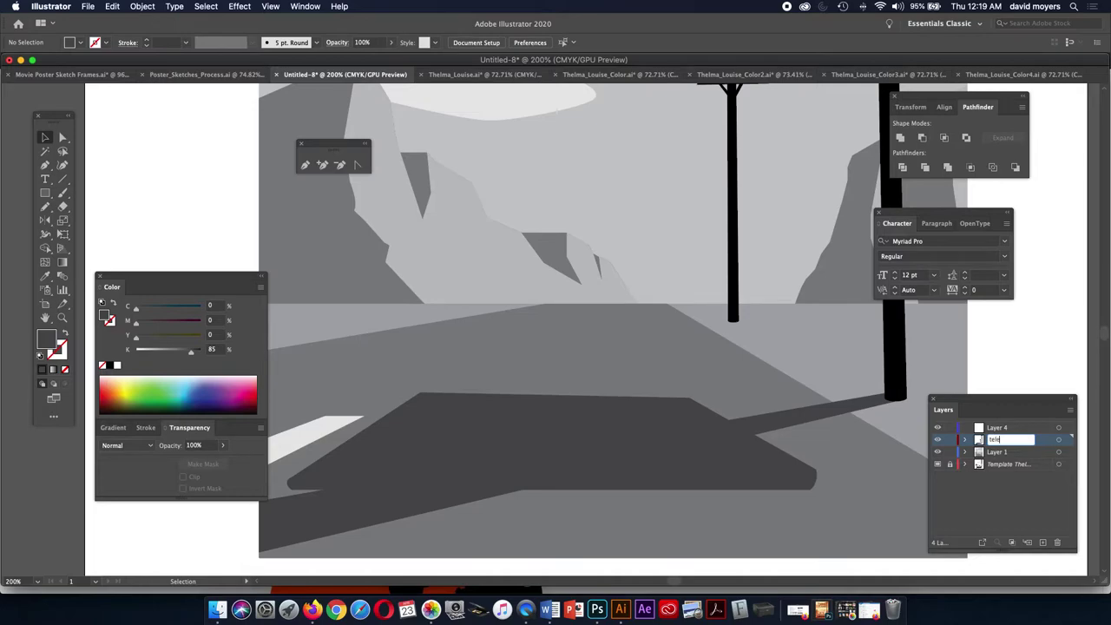
{"action": "type", "text": "lephon poles"}
{"action": "key", "text": "Return"}
- Rename Layer 1 as "Background"
{"action": "double_click", "coordinate": [997, 451]}
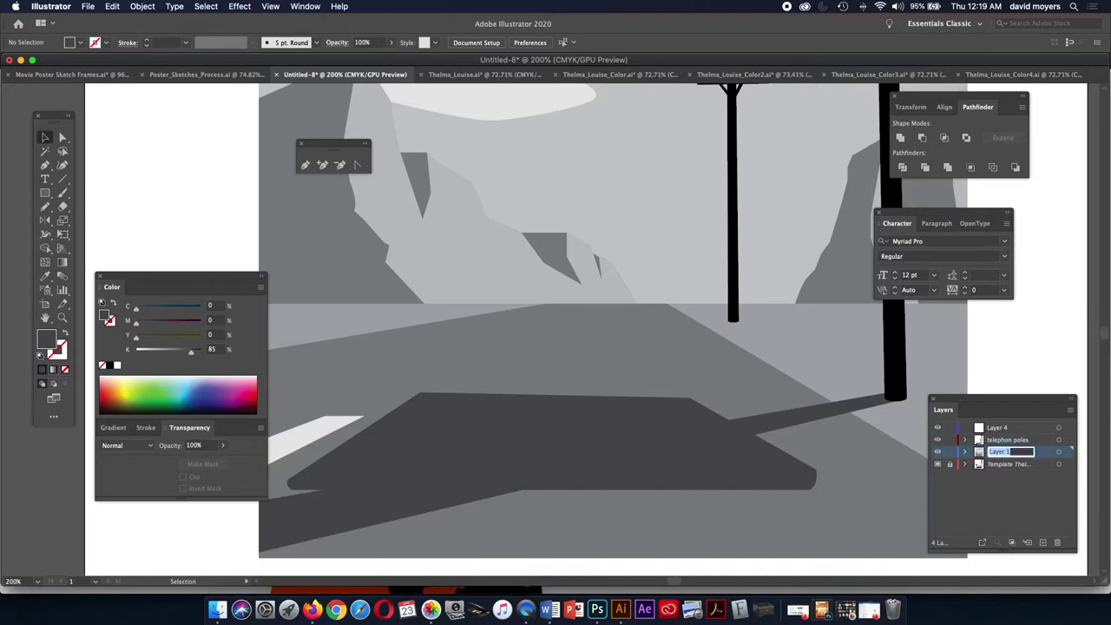
{"action": "type", "text": "V"}
{"action": "type", "text": "ackground"}
{"action": "key", "text": "Return"}
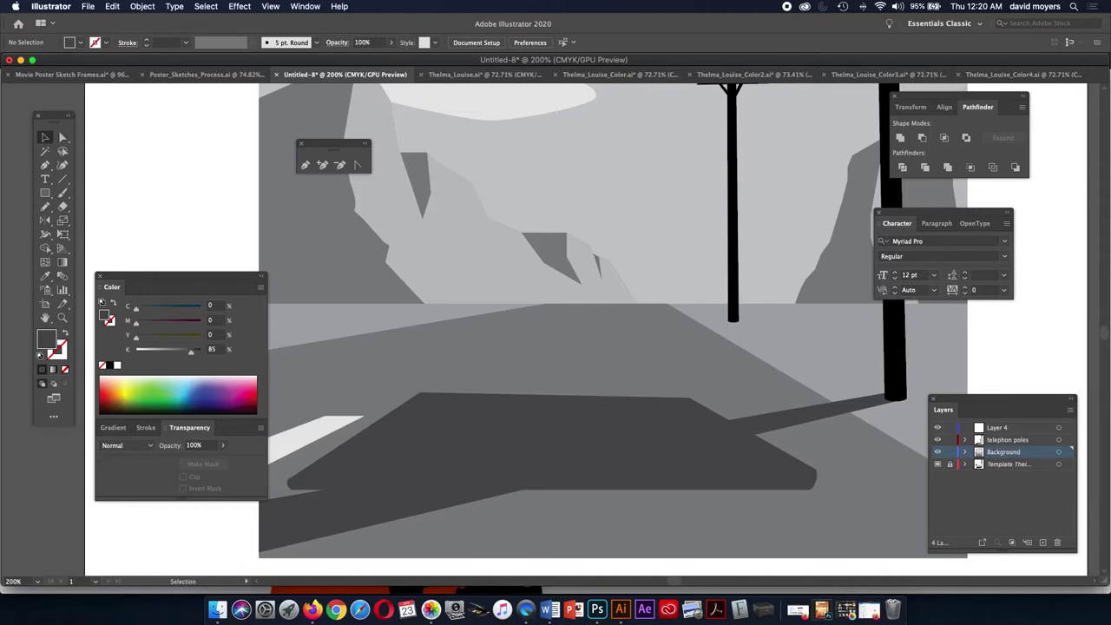
- Make Layer 4 active, then lock and hide the telephon poles and Background layers
{"action": "left_click", "coordinate": [1007, 426]}
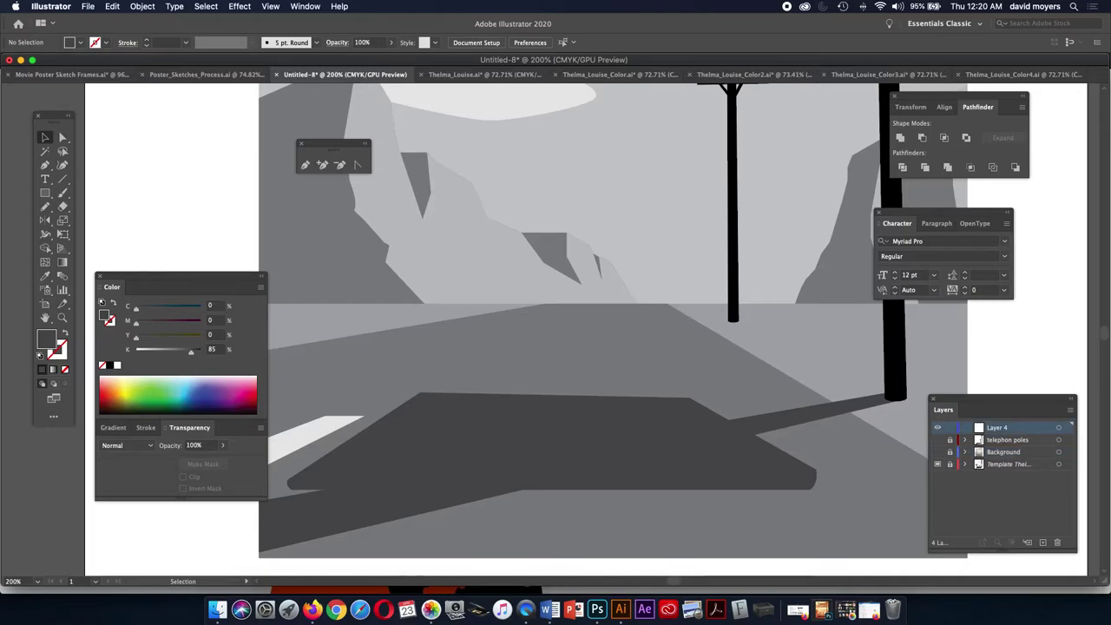
{"action": "left_click_drag", "start_coordinate": [937, 439], "coordinate": [937, 451]}
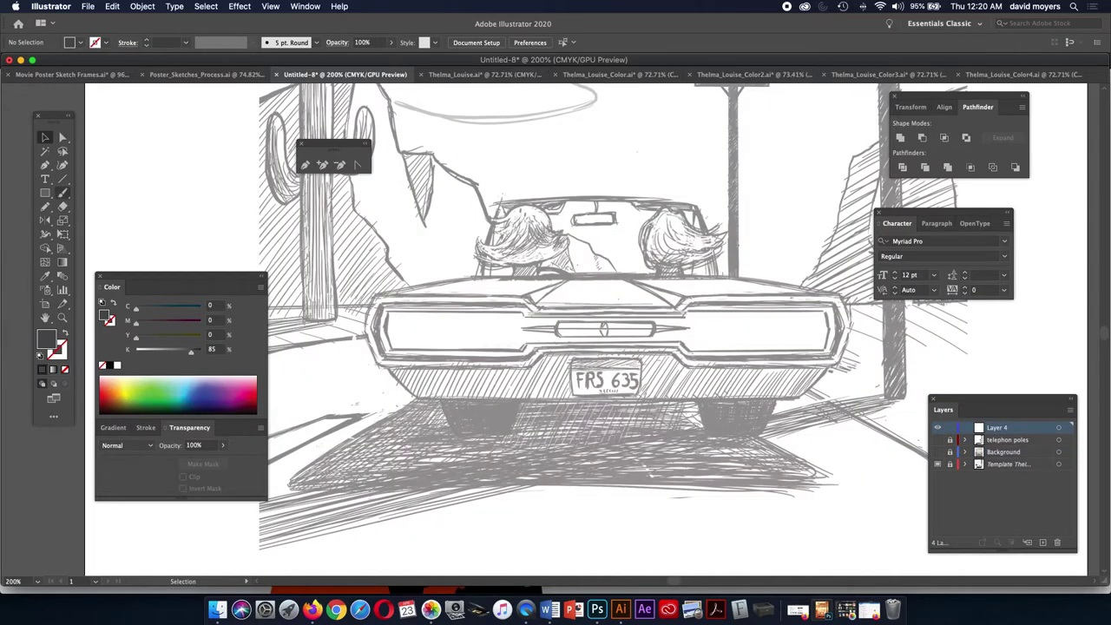
- Draw a rectangle about 3.97 by 0.6 in over the sketched car's rear light panel and show Layer 4 in outline
{"action": "left_click", "coordinate": [46, 193]}
{"action": "left_click_drag", "start_coordinate": [371, 295], "coordinate": [842, 365]}
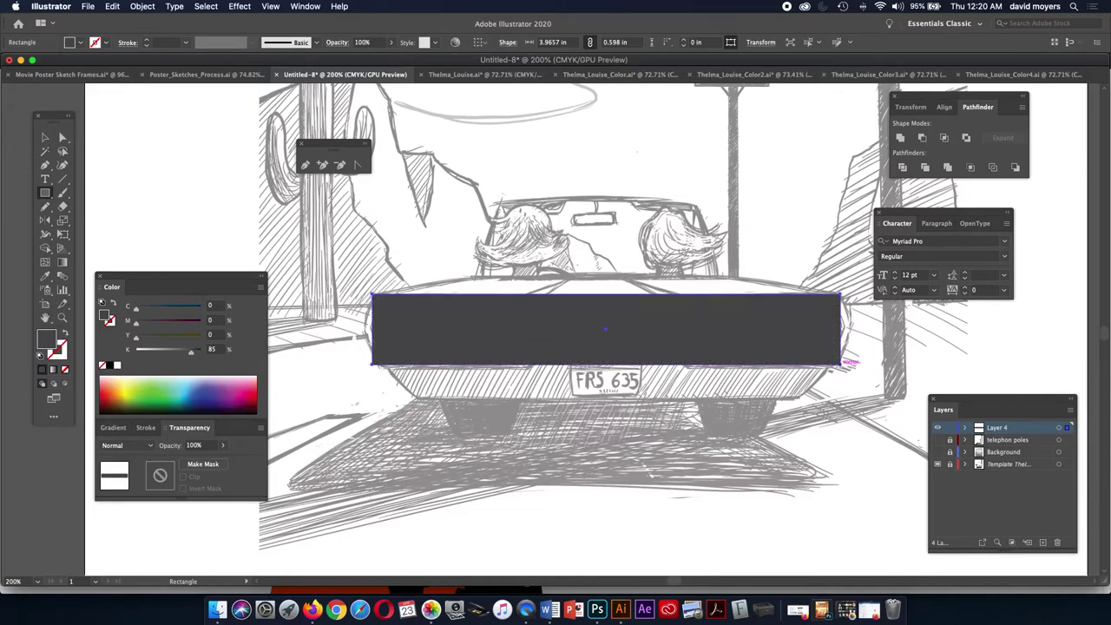
{"action": "key", "text": "v"}
{"action": "key", "text": "super+y"}
{"action": "key", "text": "m"}
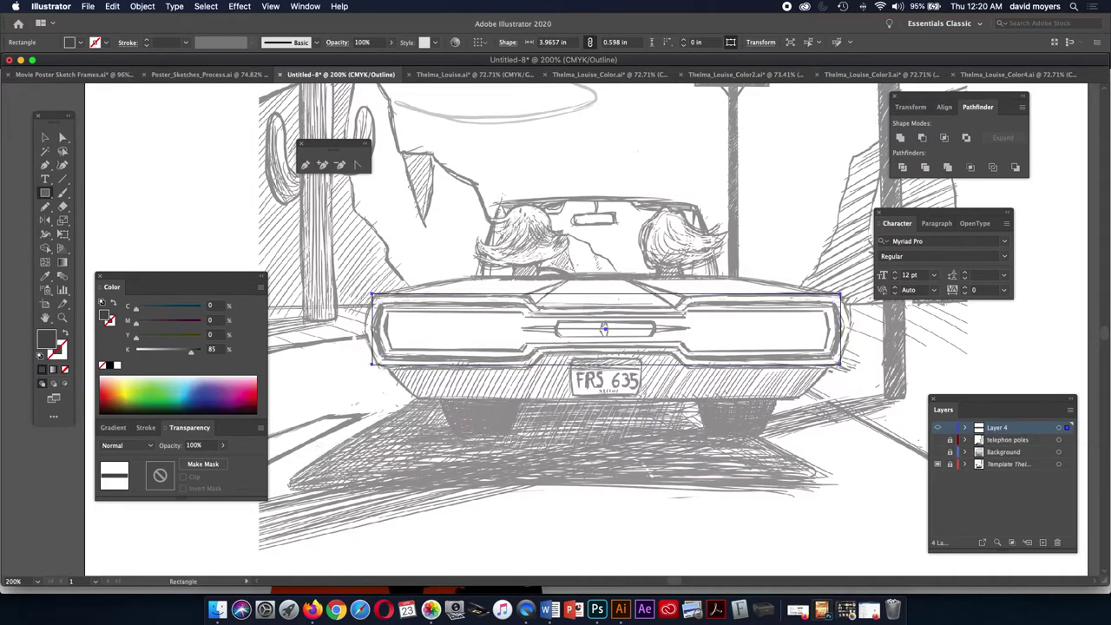
- Add a midpoint anchor to each short side of the rear panel rectangle and pull both outward to the sketched pointed ends
{"action": "key", "text": "p"}
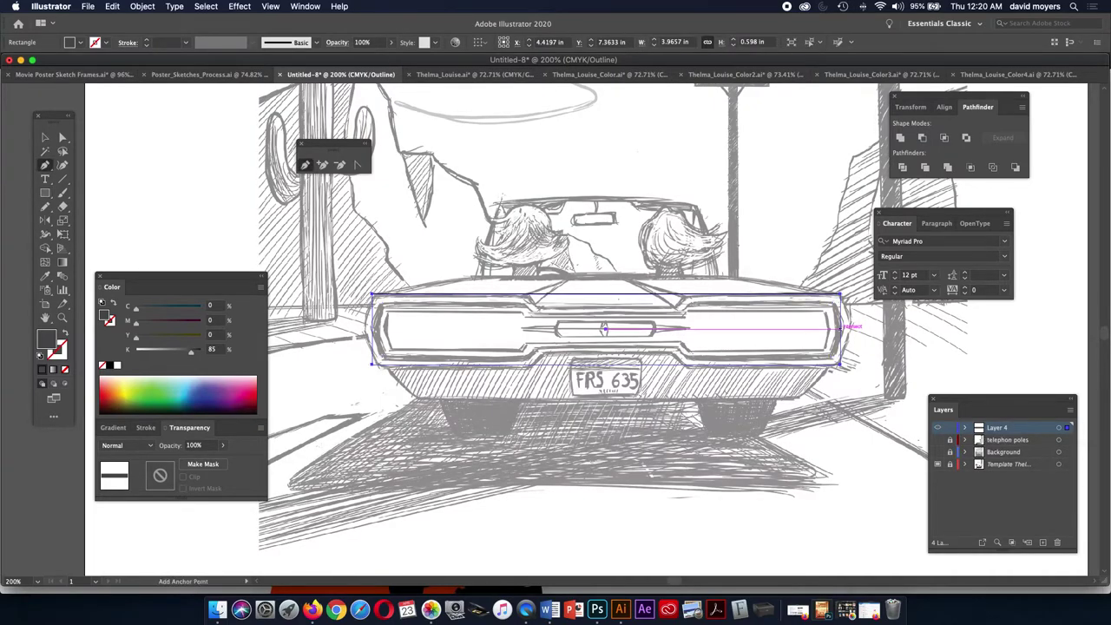
{"action": "left_click", "coordinate": [840, 327]}
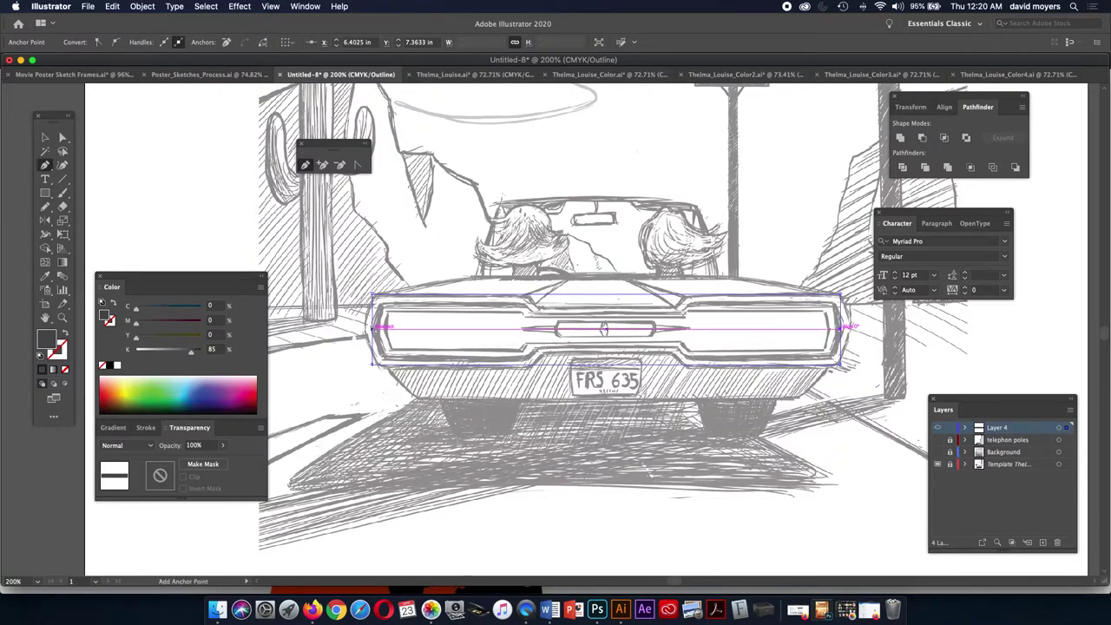
{"action": "left_click", "coordinate": [373, 328]}
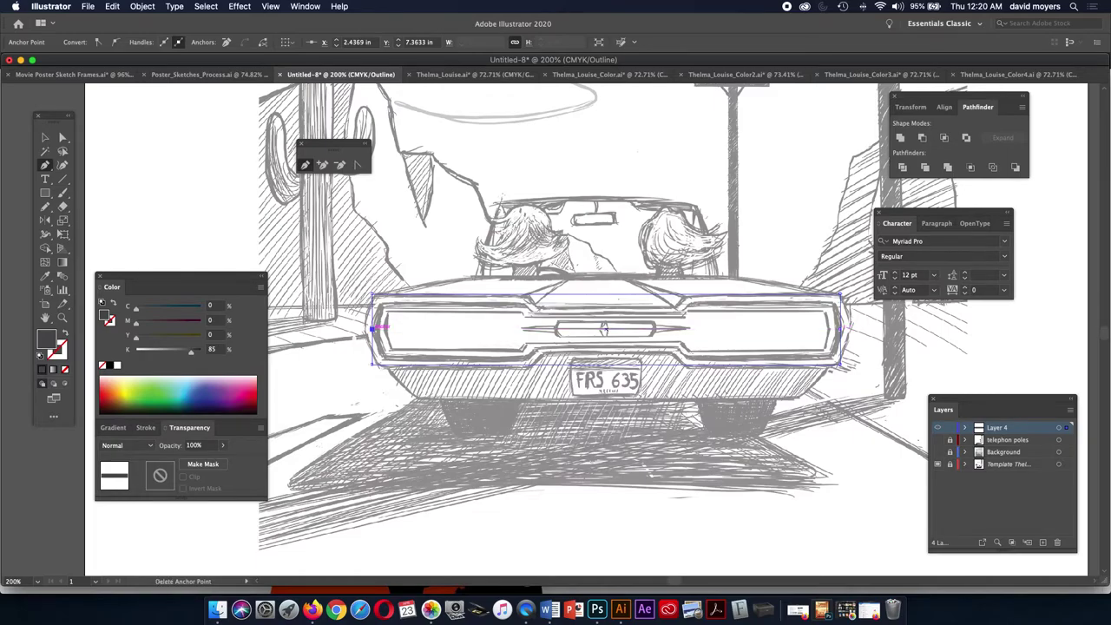
{"action": "key", "text": "a"}
{"action": "left_click", "coordinate": [373, 328]}
{"action": "left_click_drag", "start_coordinate": [373, 328], "coordinate": [365, 329]}
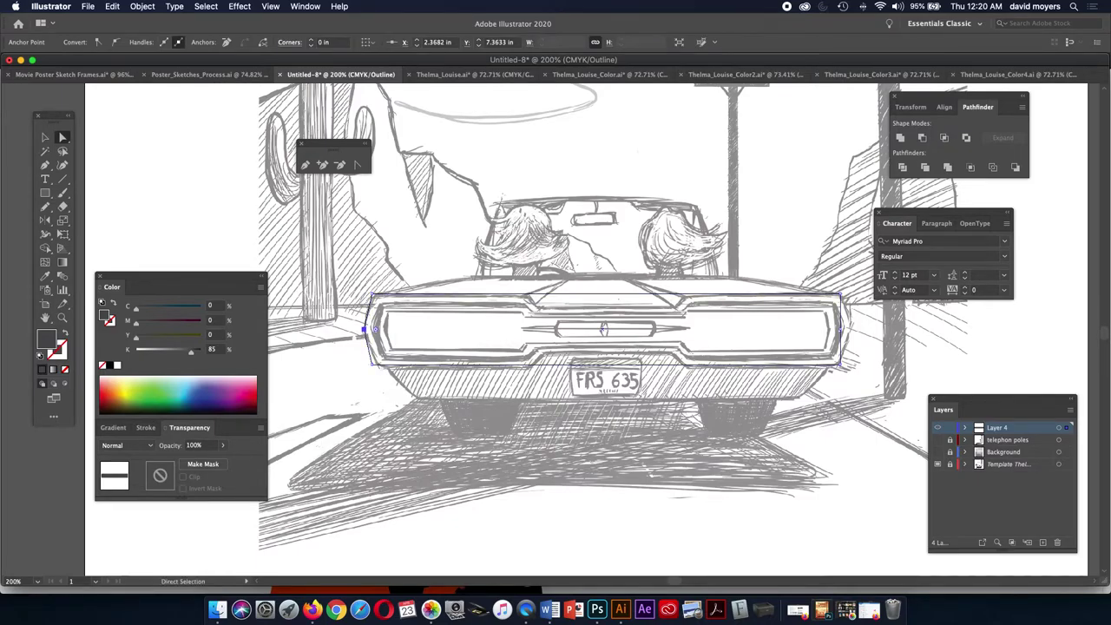
{"action": "left_click", "coordinate": [844, 328]}
{"action": "left_click_drag", "start_coordinate": [846, 327], "coordinate": [851, 328]}
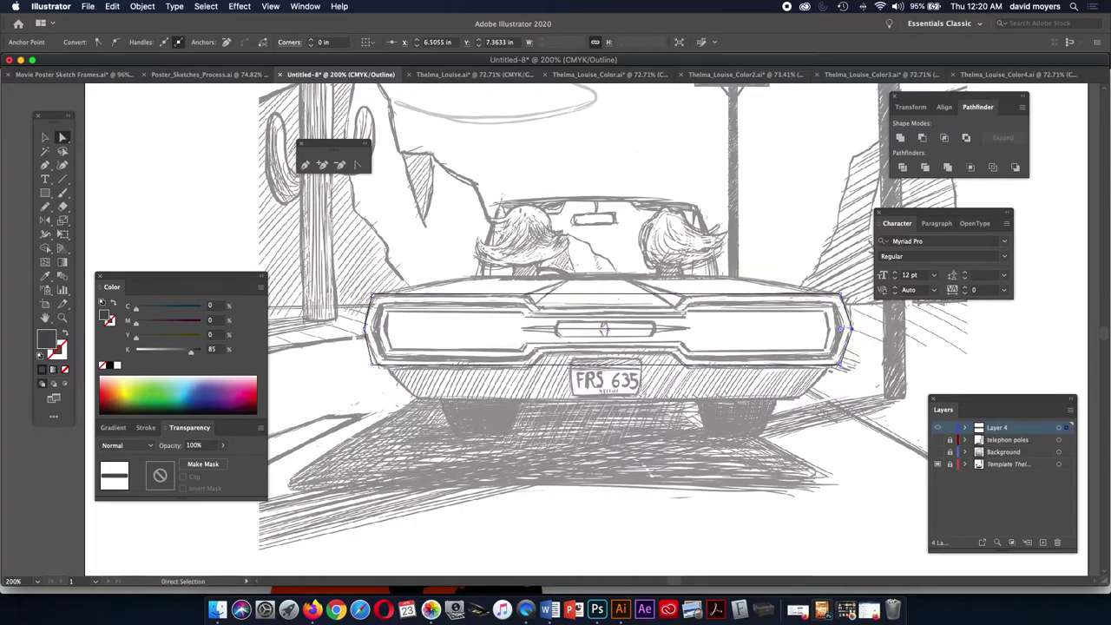
{"action": "key", "text": "super+shift+a"}
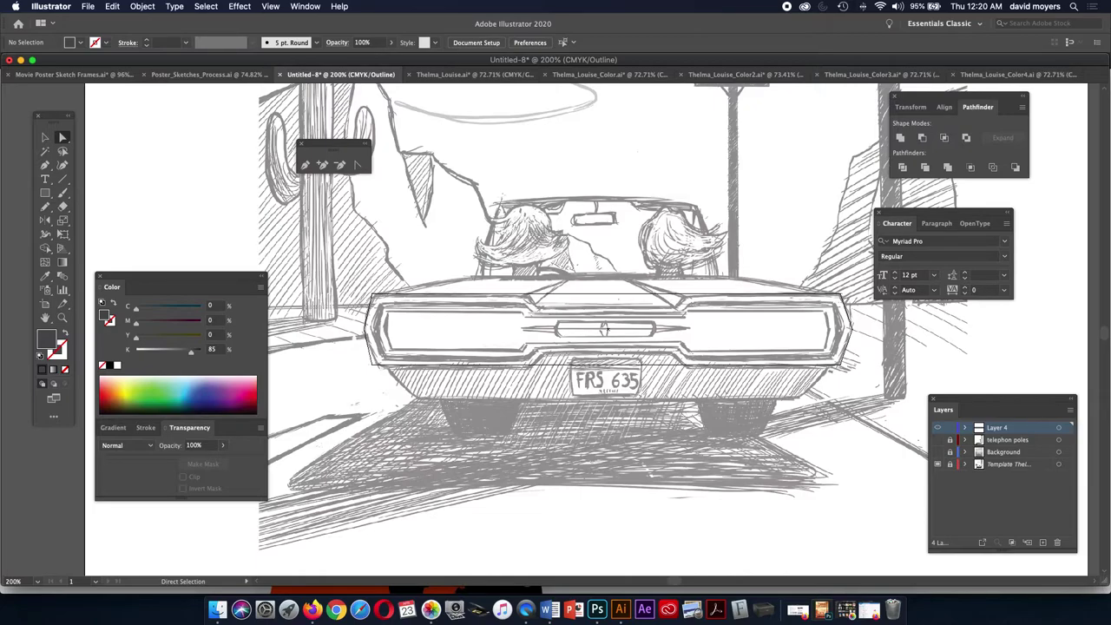
- Draw a closed trapezoid about 1.45 by 0.17 in with the Pen tool over the notch in the rear panel's upper edge
{"action": "key", "text": "p"}
{"action": "left_click_drag", "start_coordinate": [520, 284], "coordinate": [536, 301]}
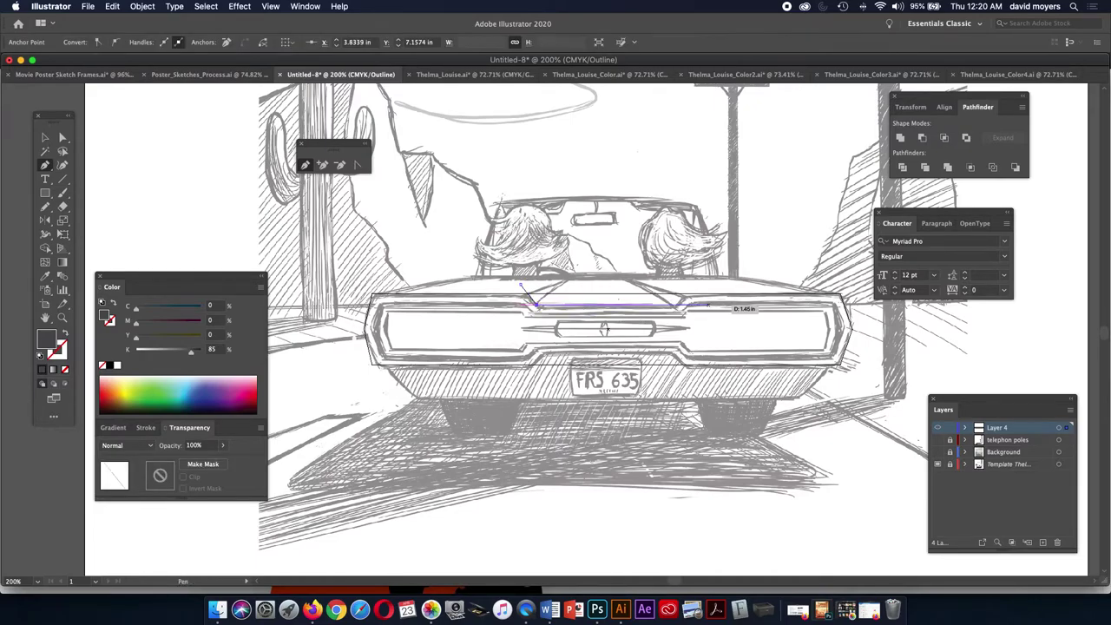
{"action": "left_click", "coordinate": [676, 304]}
{"action": "left_click", "coordinate": [691, 285]}
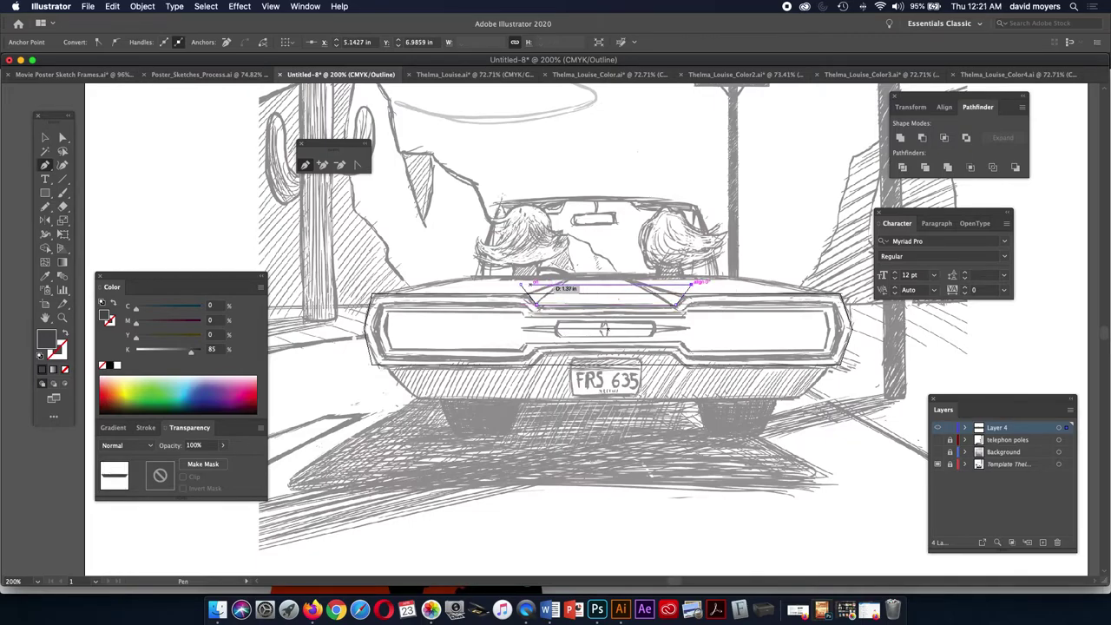
{"action": "left_click", "coordinate": [521, 284]}
{"action": "key", "text": "super"}
{"action": "key", "text": "p"}
- Fill the car's rear panel shape with 24% black
{"action": "left_click", "coordinate": [45, 137]}
{"action": "left_click", "coordinate": [520, 329]}
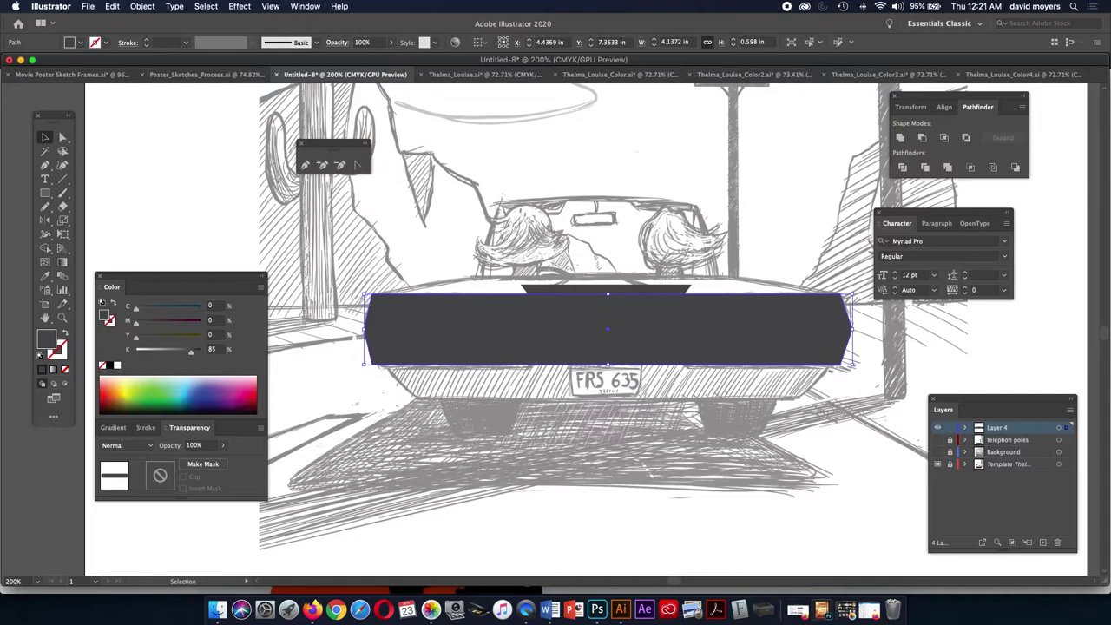
{"action": "left_click_drag", "start_coordinate": [191, 352], "coordinate": [151, 351]}
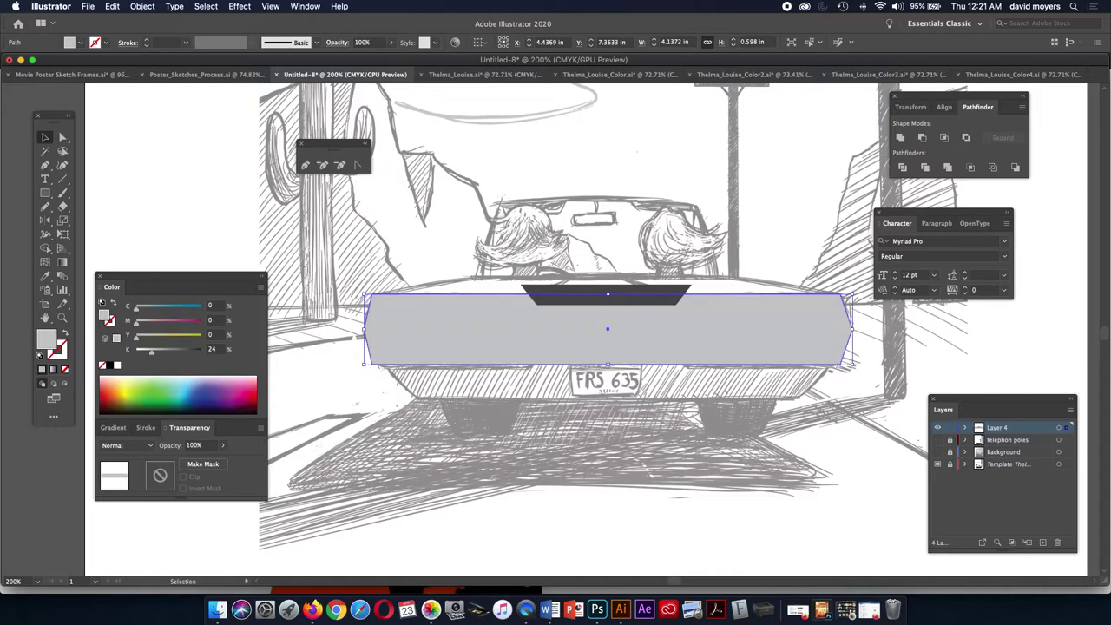
{"action": "key", "text": "shift+super+a"}
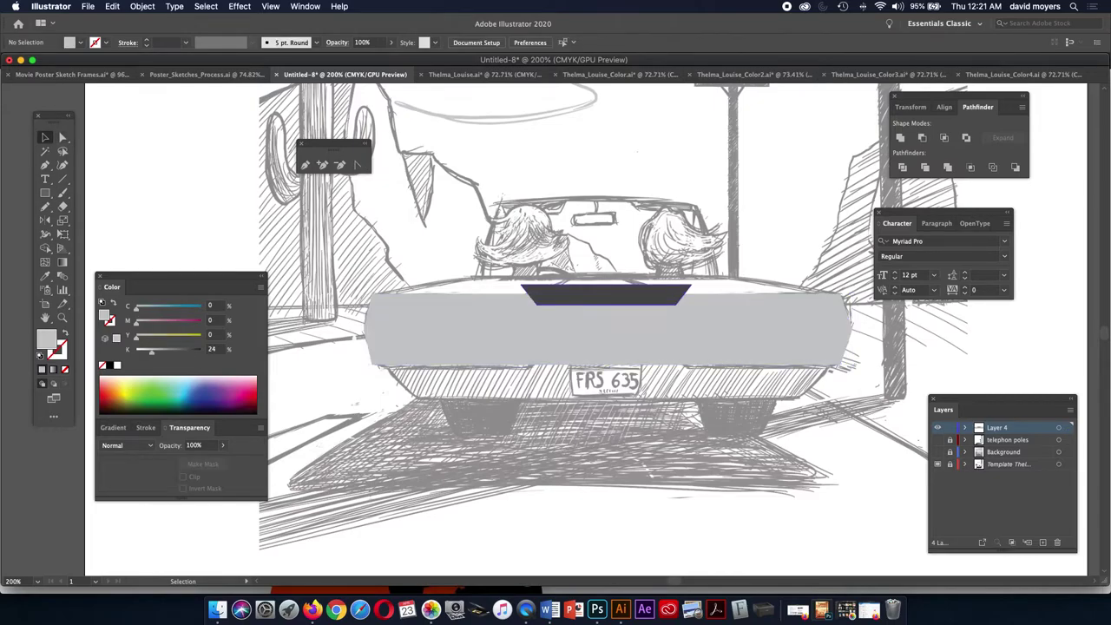
- Show Layer 4 in outline and reflect a copy of the trapezoid across the horizontal axis through the rear panel's centre
{"action": "left_click", "coordinate": [608, 295]}
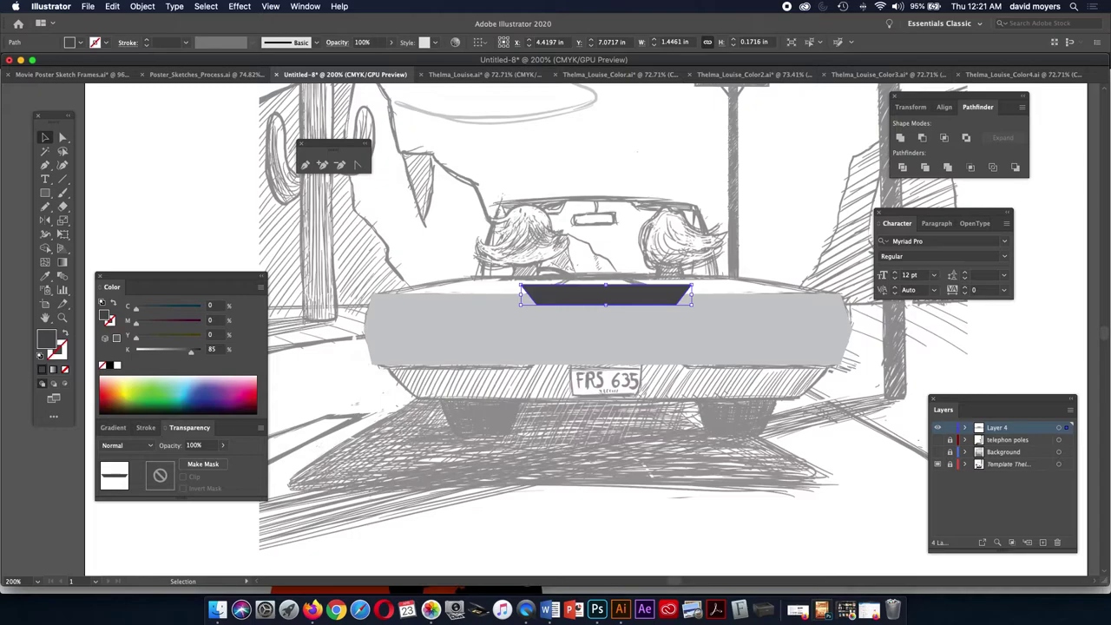
{"action": "key", "text": "a"}
{"action": "left_click", "coordinate": [937, 427], "text": "super"}
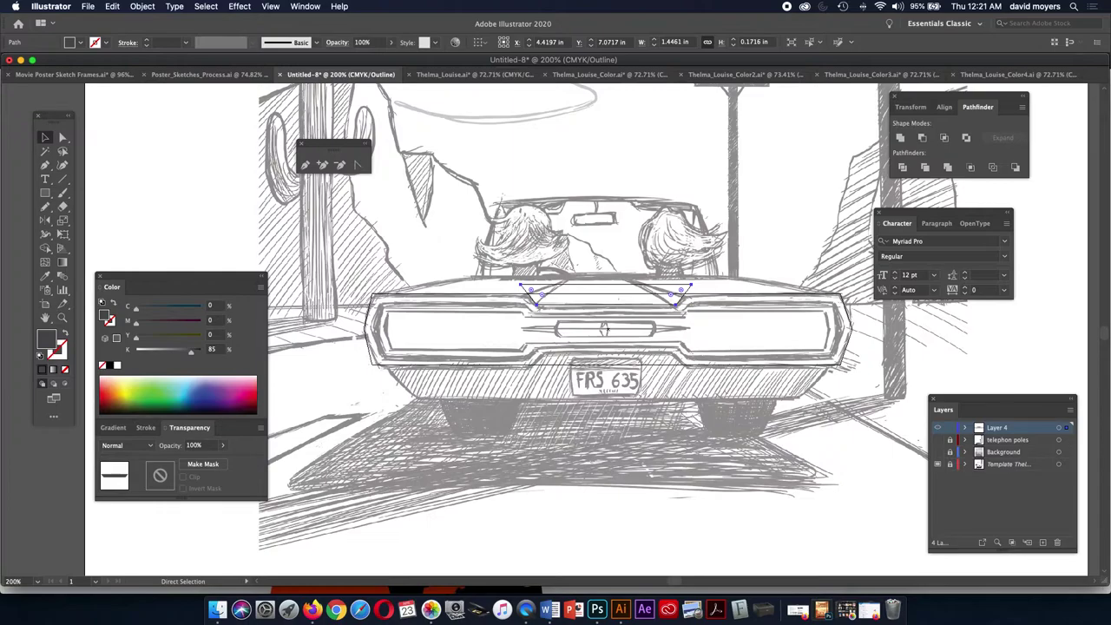
{"action": "key", "text": "v"}
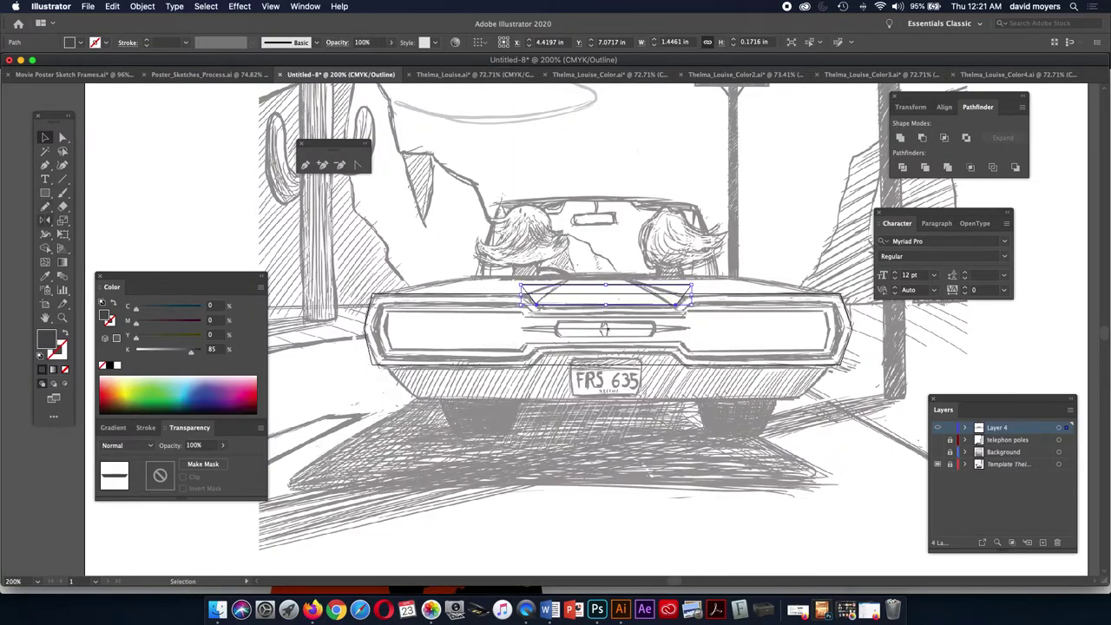
{"action": "left_click", "coordinate": [46, 220]}
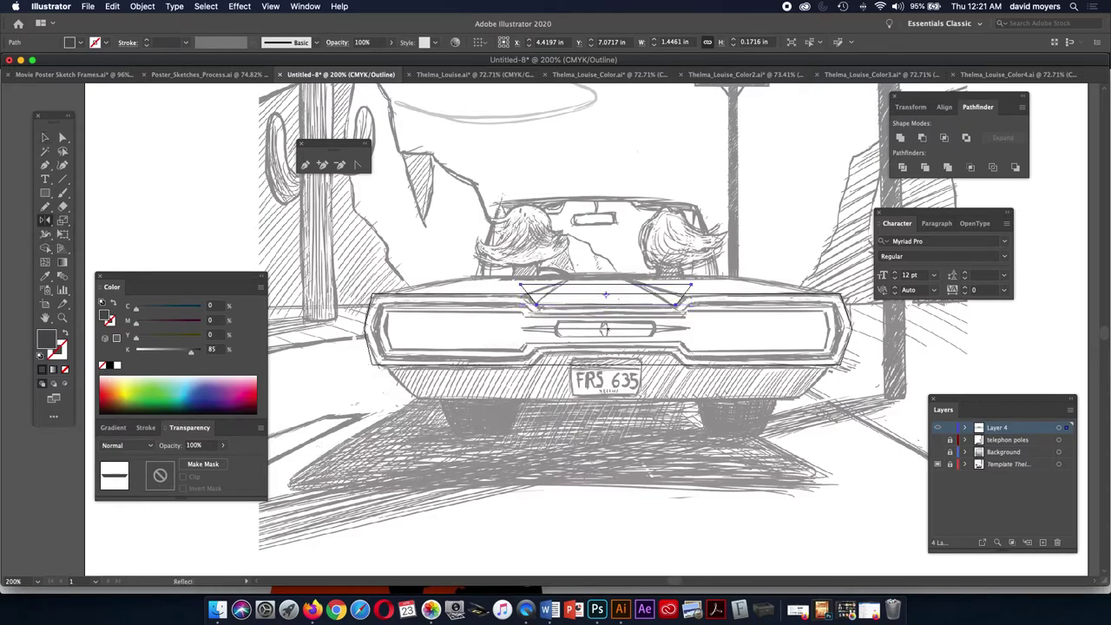
{"action": "left_click", "coordinate": [607, 294], "text": "alt"}
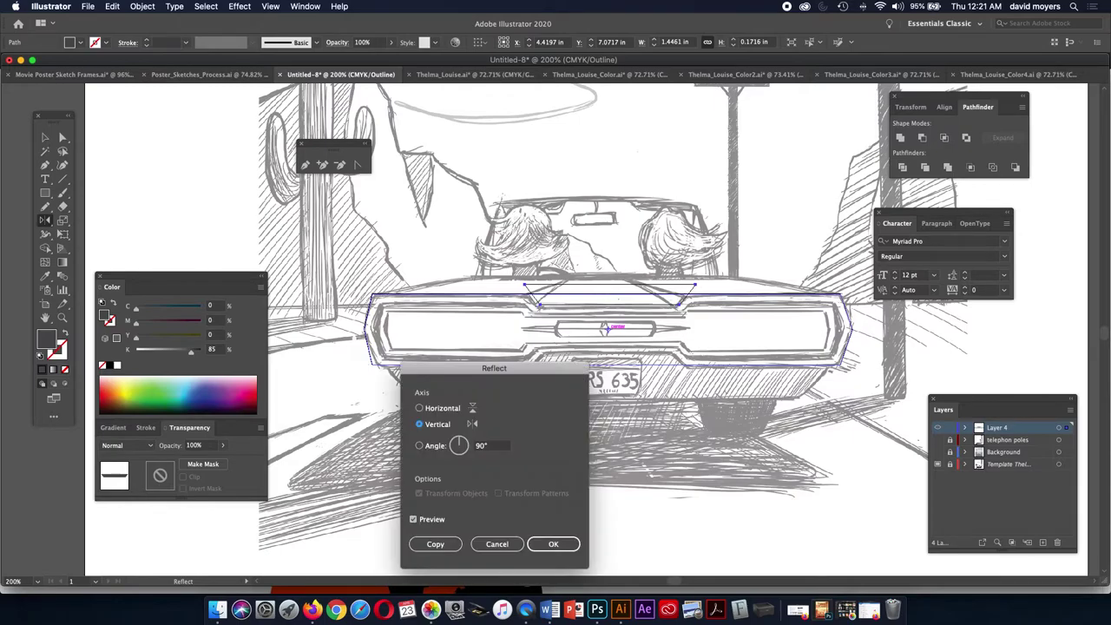
{"action": "left_click_drag", "start_coordinate": [520, 368], "coordinate": [316, 291]}
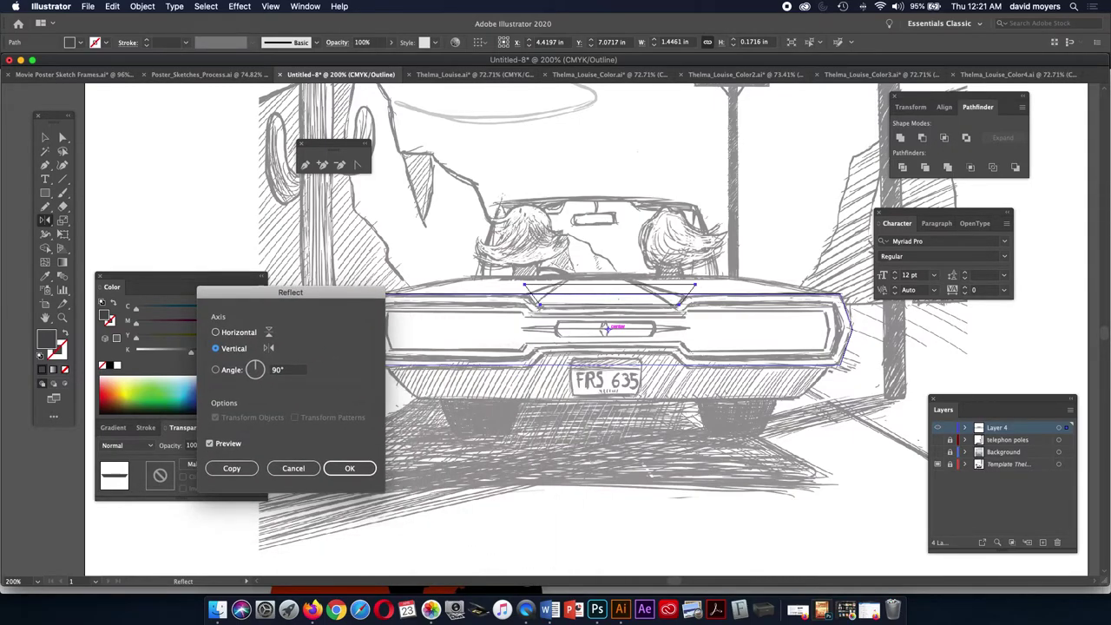
{"action": "left_click", "coordinate": [216, 332]}
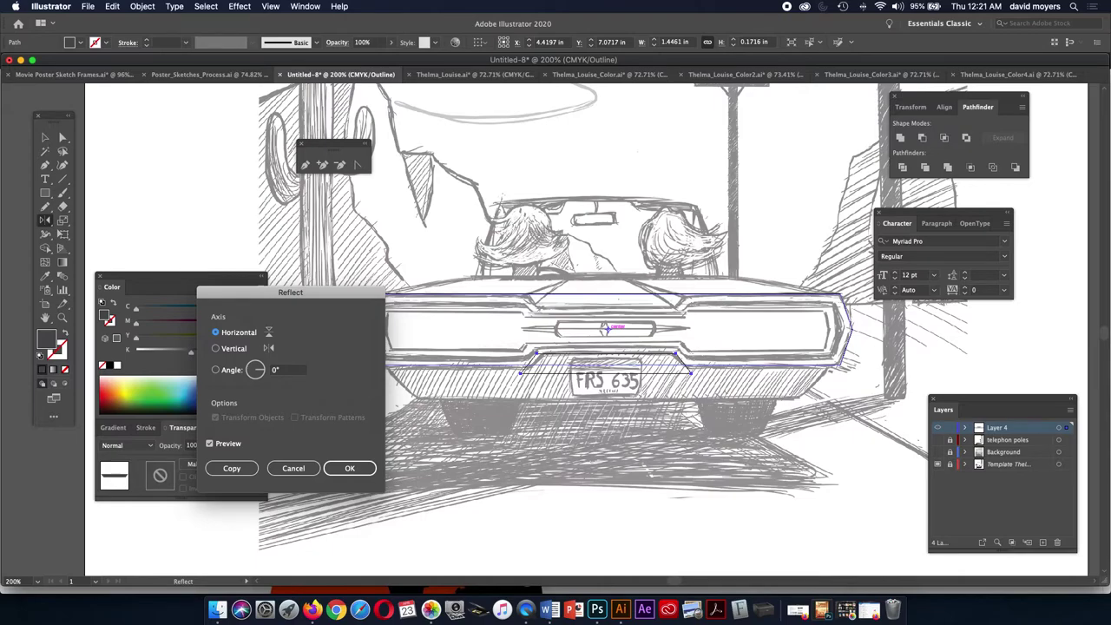
{"action": "left_click", "coordinate": [232, 468]}
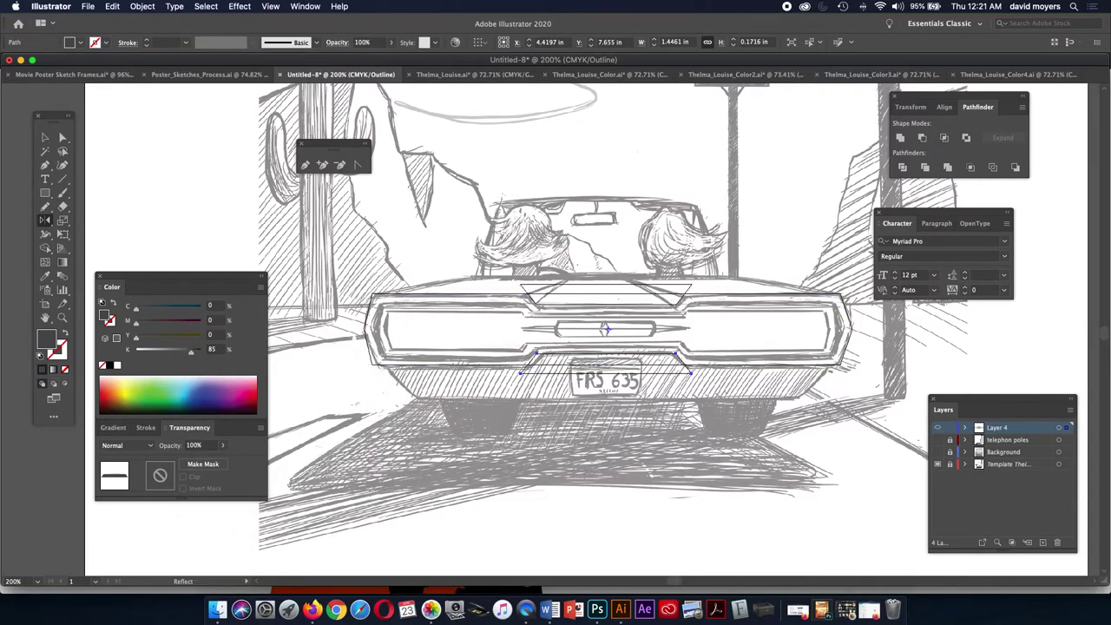
{"action": "key", "text": "v"}
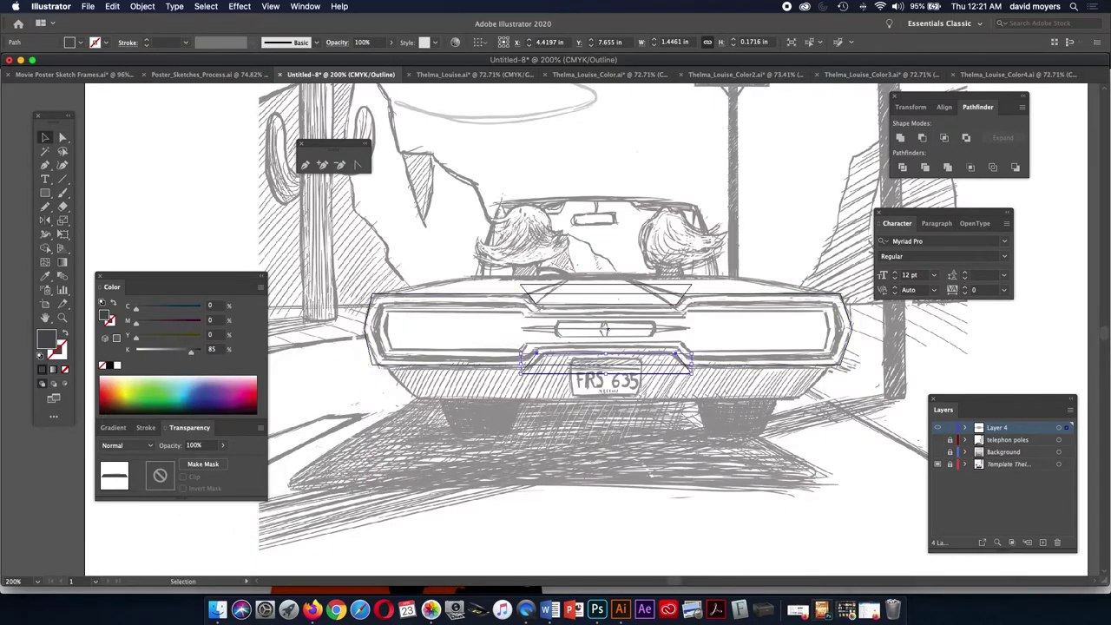
- Return Layer 4 to preview and cut both trapezoids out of the rear panel with the Shape Builder tool
{"action": "key", "text": "a"}
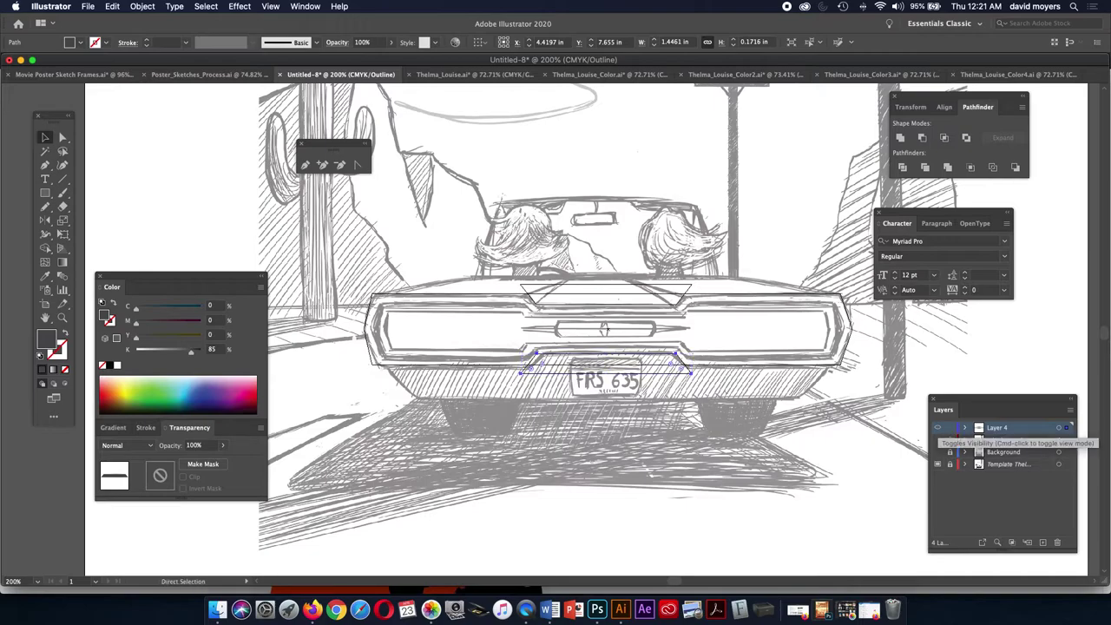
{"action": "key", "text": "super+y"}
{"action": "key", "text": "v"}
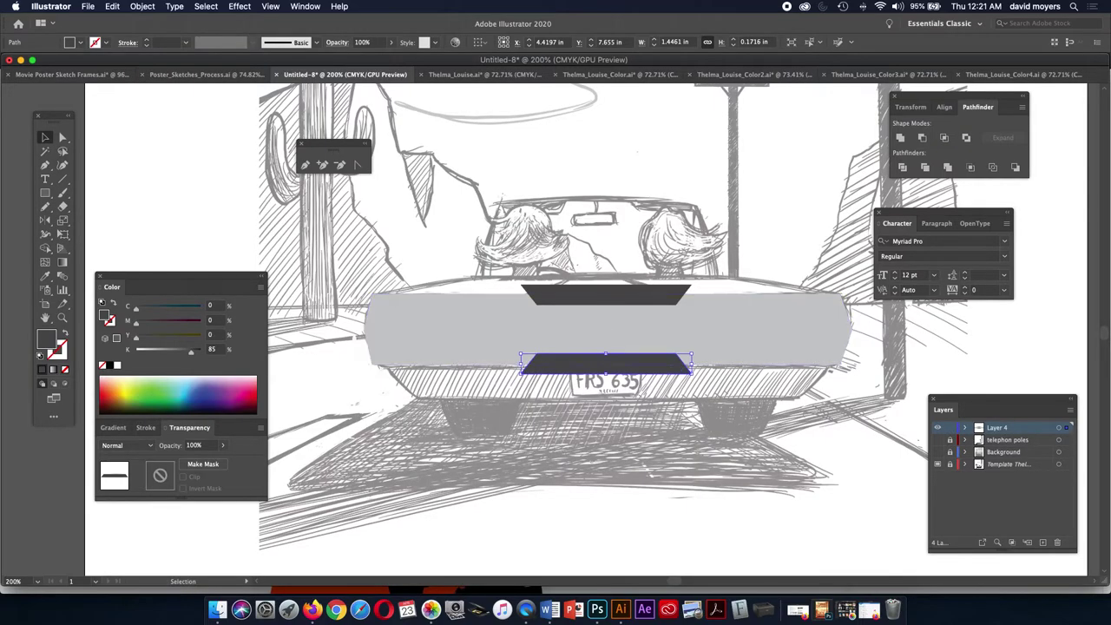
{"action": "left_click", "coordinate": [605, 295], "text": "shift"}
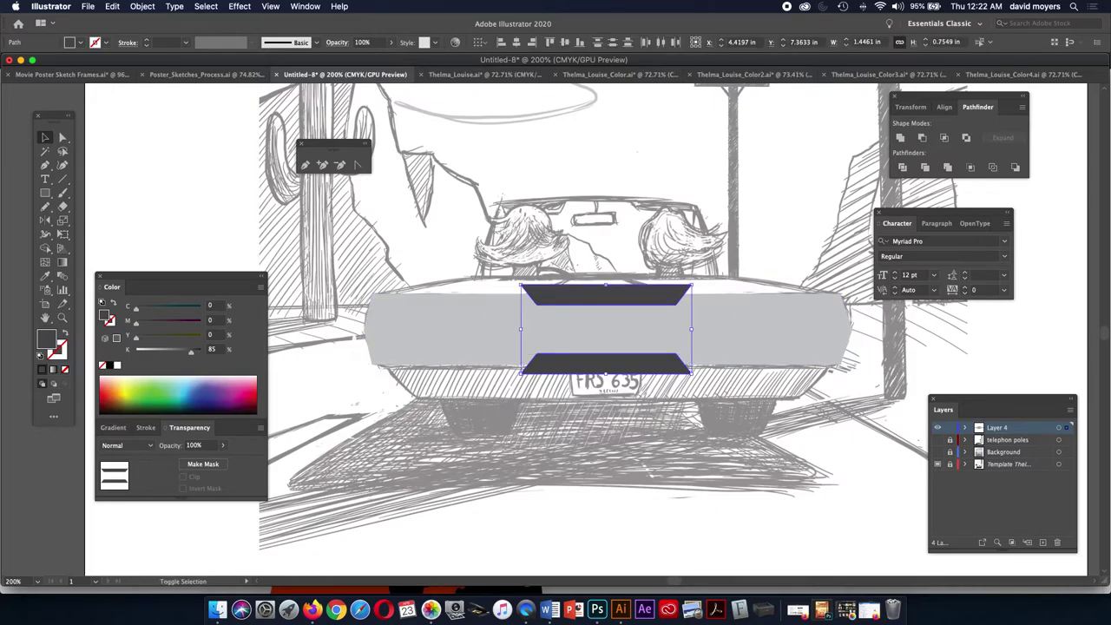
{"action": "left_click", "coordinate": [451, 330], "text": "shift"}
{"action": "left_click", "coordinate": [451, 329], "text": "shift"}
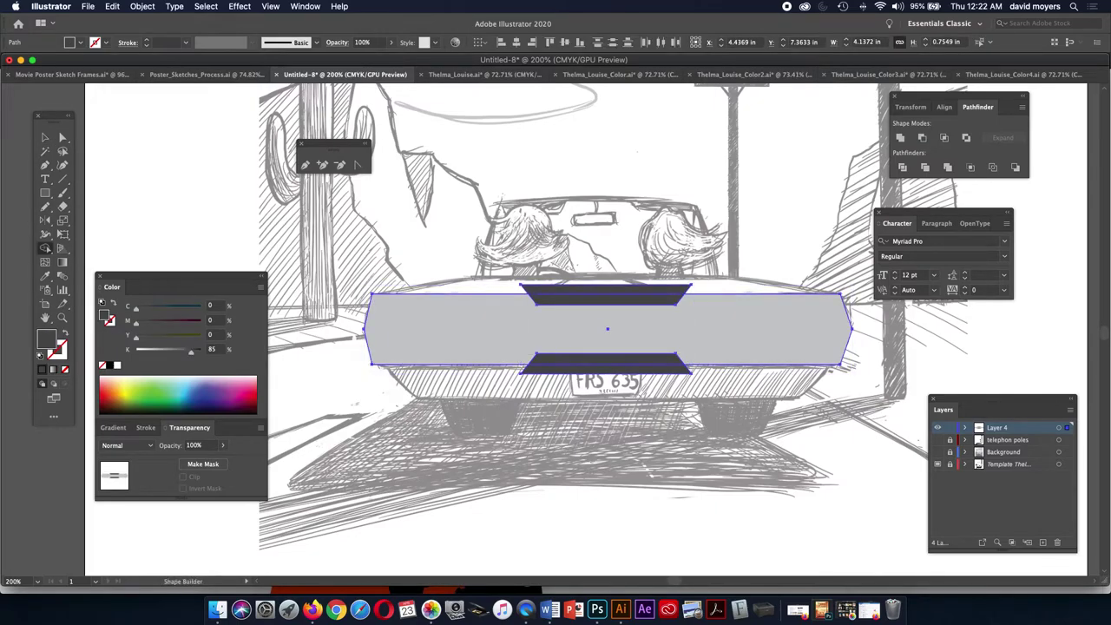
{"action": "key", "text": "shift+m"}
{"action": "left_click", "coordinate": [605, 359], "text": "alt"}
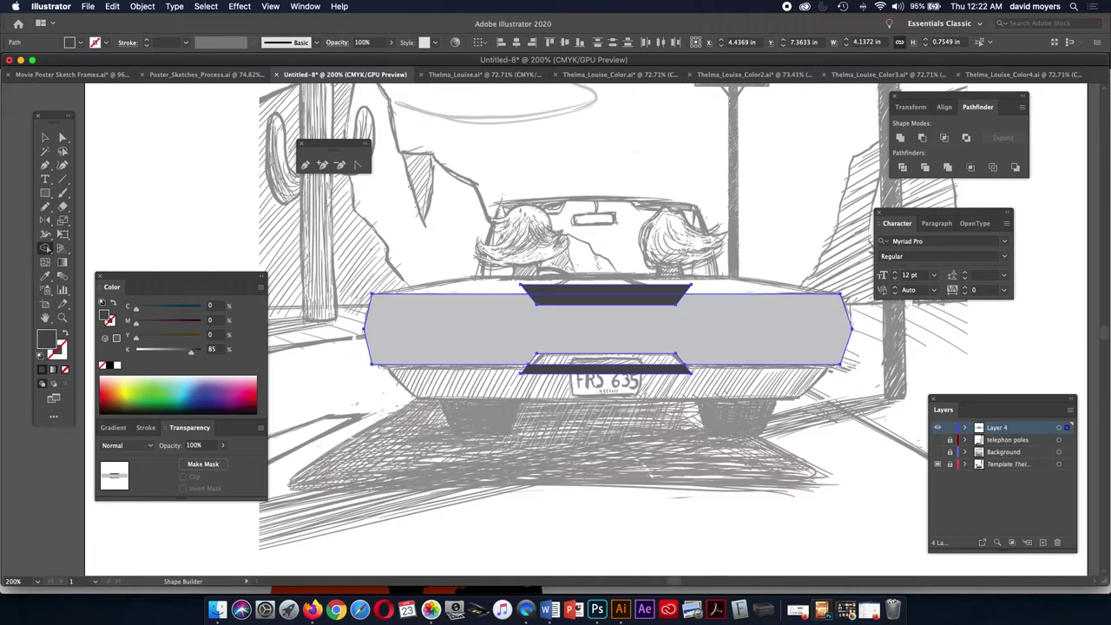
{"action": "left_click", "coordinate": [607, 298], "text": "alt"}
{"action": "left_click", "coordinate": [608, 359], "text": "alt"}
{"action": "left_click", "coordinate": [608, 369], "text": "alt"}
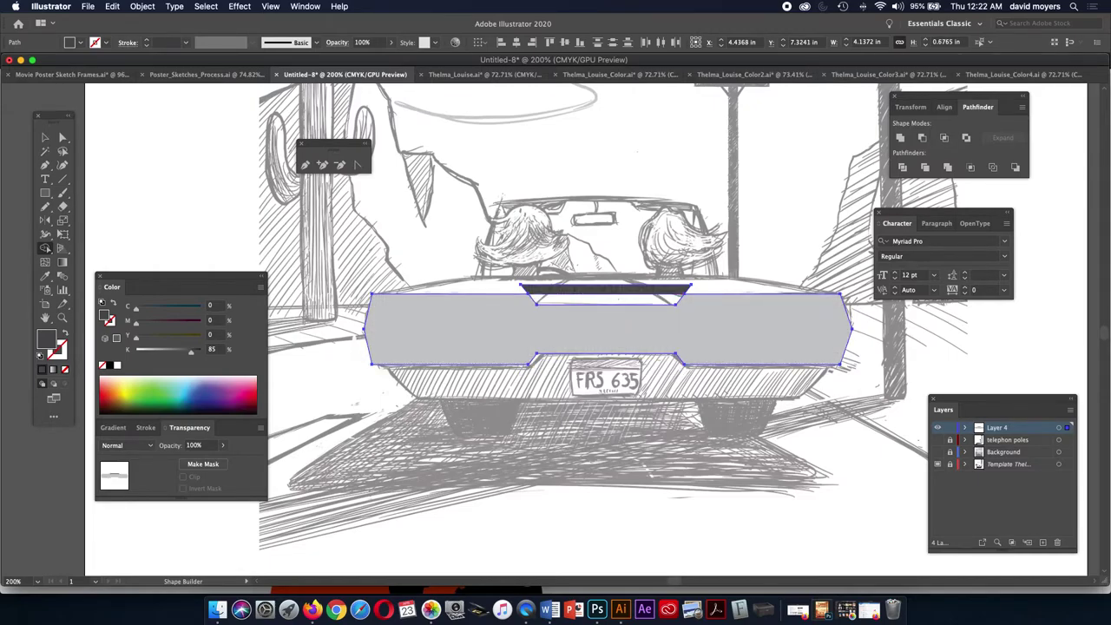
{"action": "left_click", "coordinate": [605, 289], "text": "alt"}
{"action": "key", "text": "v"}
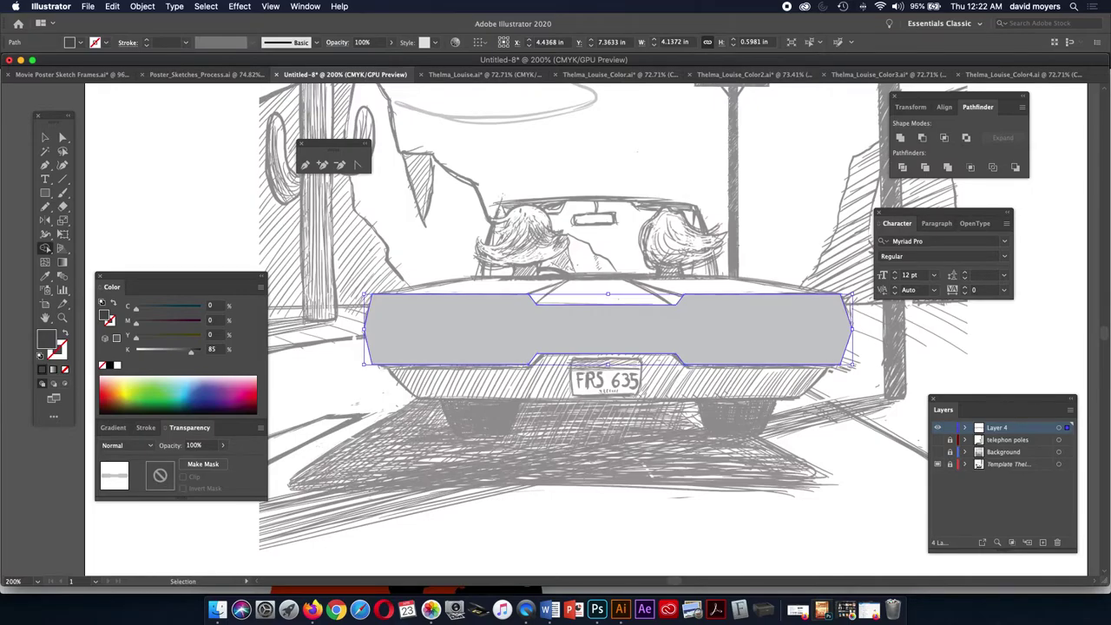
- Show Layer 4 in outline and expose the notched rear panel's anchor points for direct selection
{"action": "key", "text": "super+y"}
{"action": "key", "text": "shift+m"}
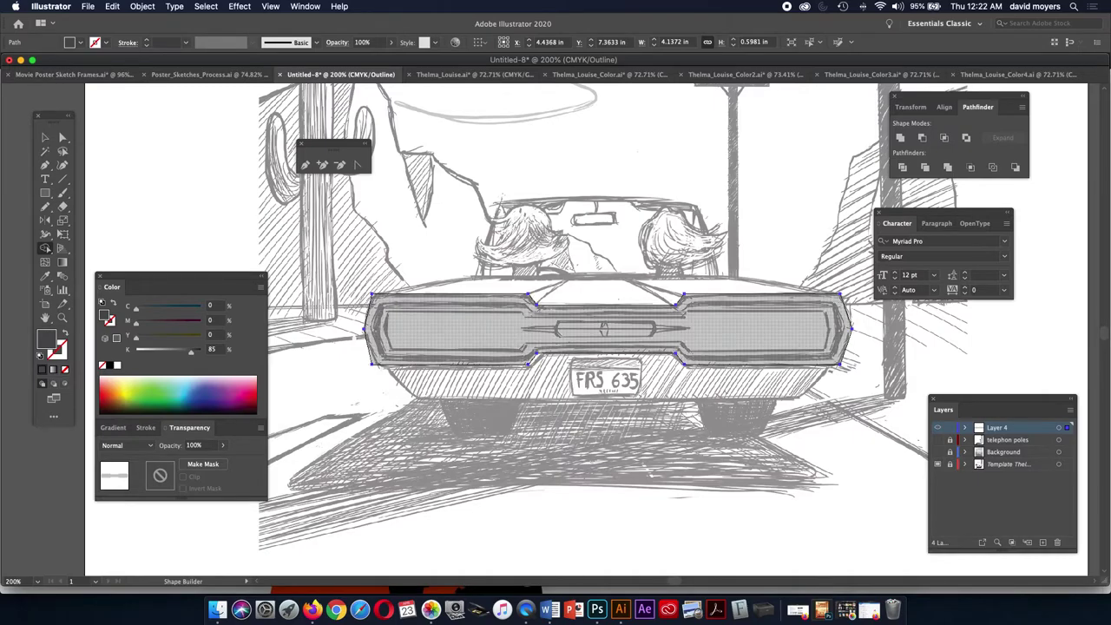
{"action": "key", "text": "a"}
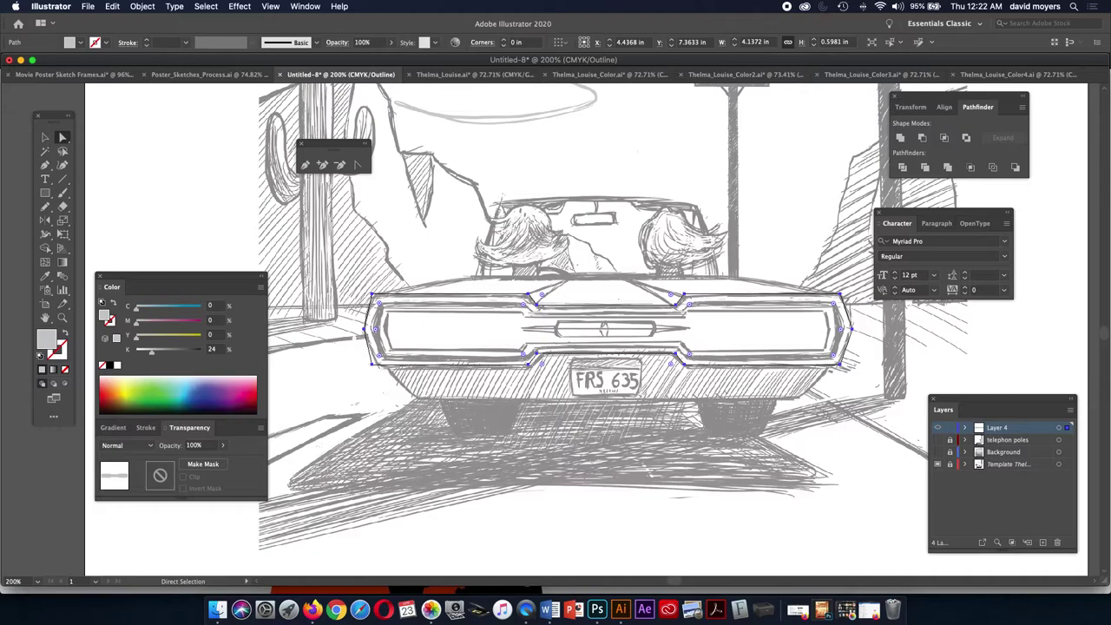
- Set Layer 4's highlight colour to Burgundy in its layer options
{"action": "double_click", "coordinate": [1028, 426]}
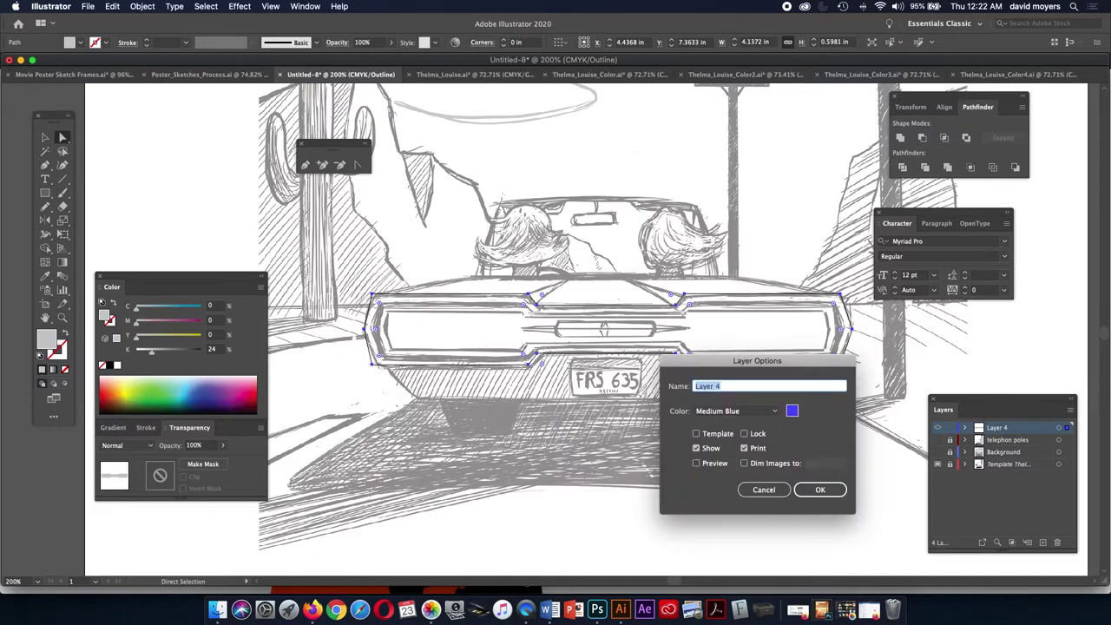
{"action": "left_click", "coordinate": [735, 410]}
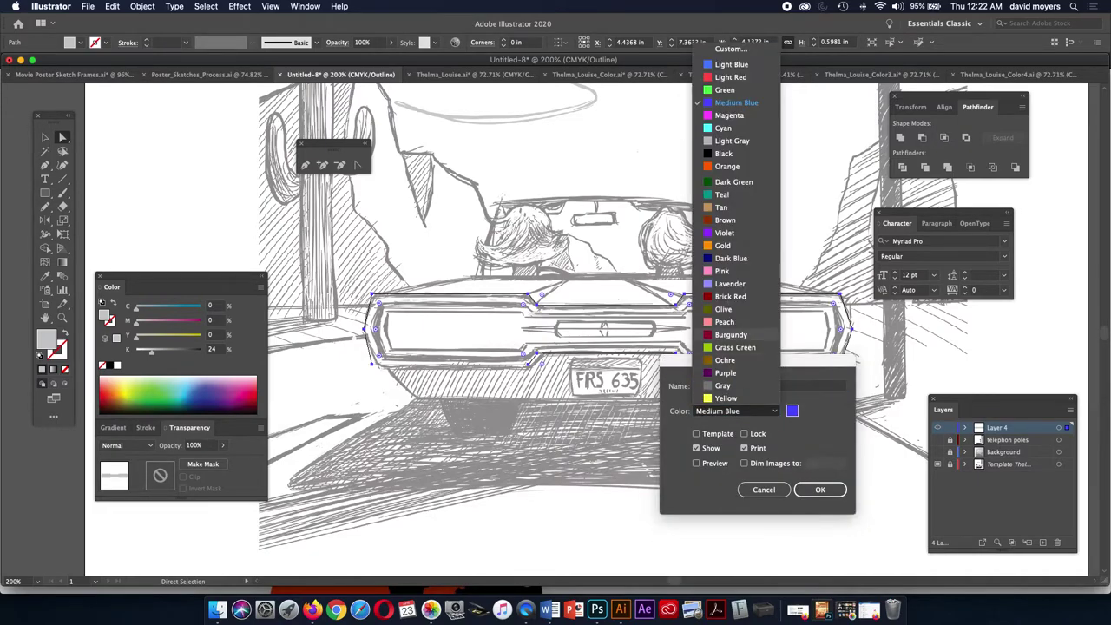
{"action": "left_click", "coordinate": [730, 334]}
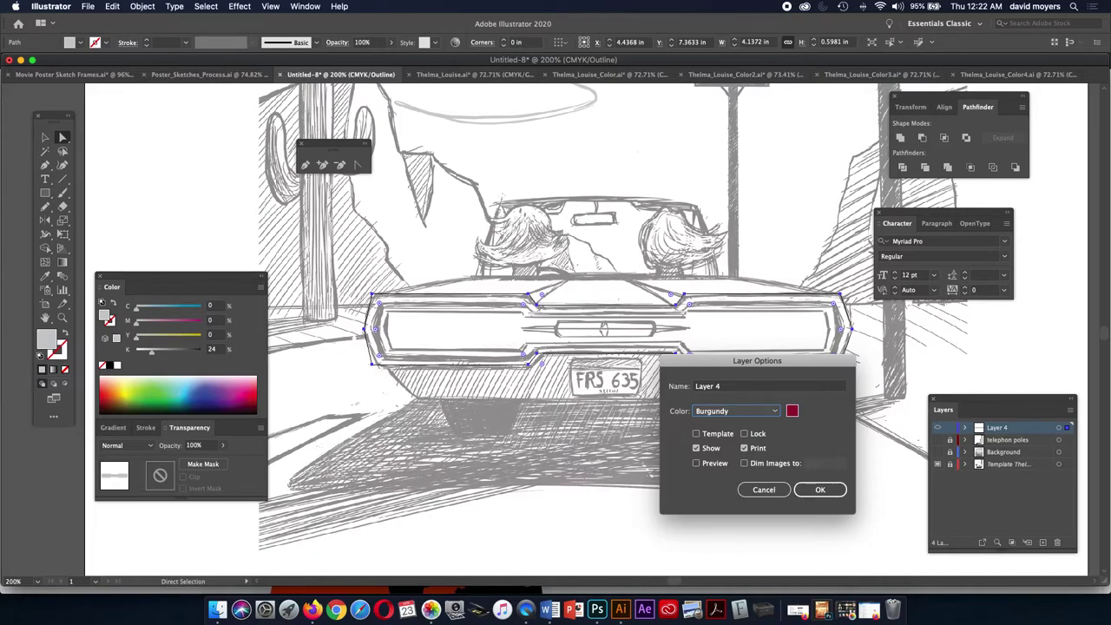
{"action": "left_click", "coordinate": [819, 490]}
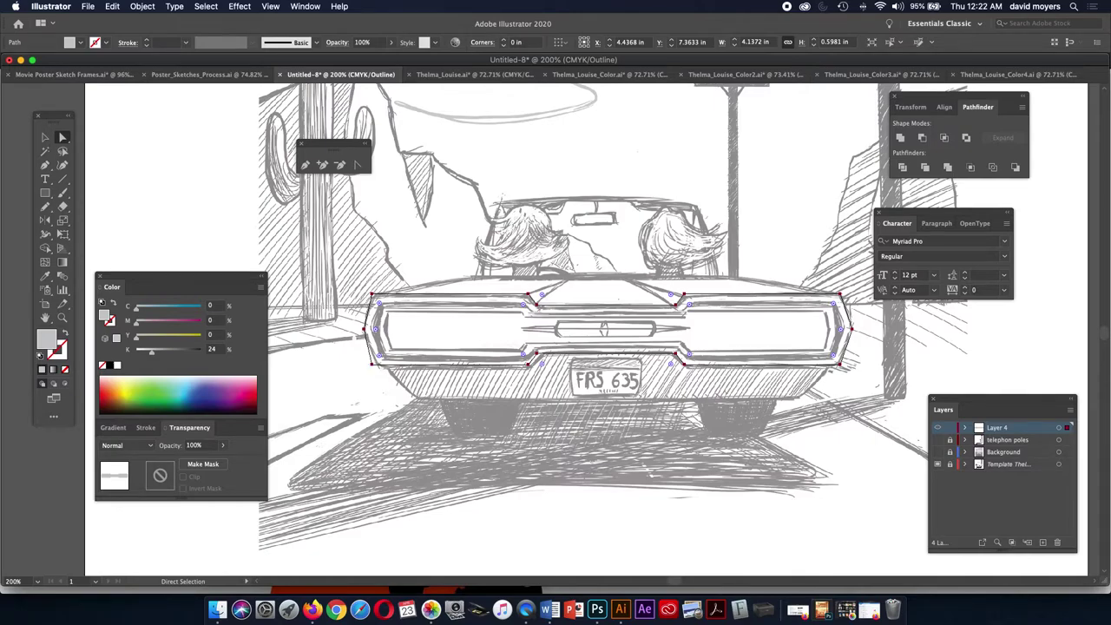
- Hide the template sketch and round all corners of the notched rear panel with a radius of about 0.055 in
{"action": "left_click", "coordinate": [937, 465]}
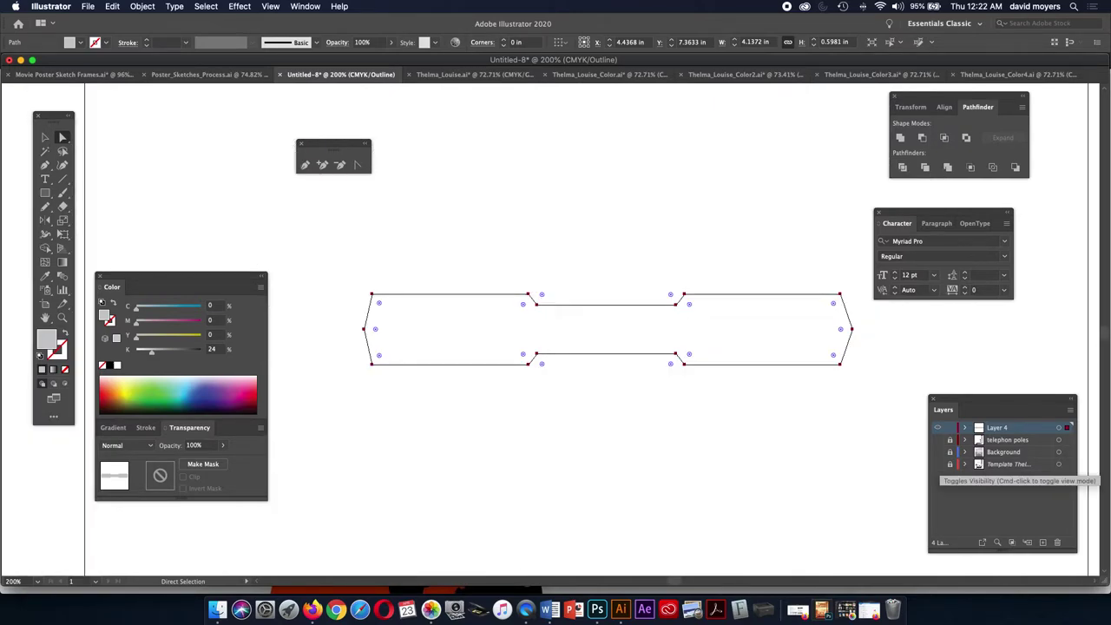
{"action": "left_click", "coordinate": [372, 363]}
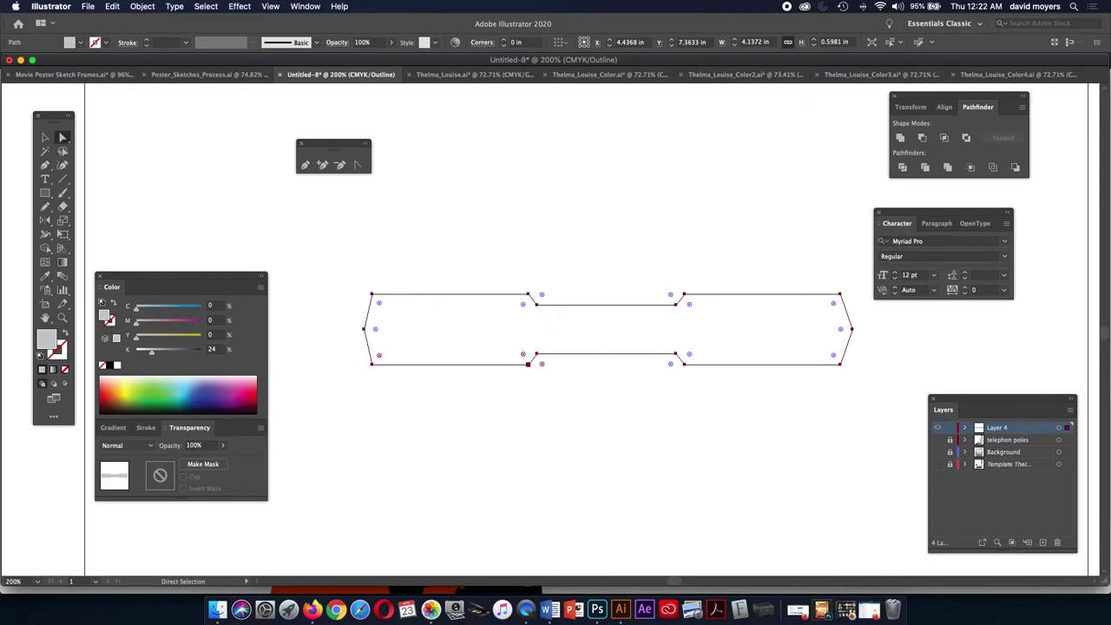
{"action": "left_click", "coordinate": [371, 364]}
{"action": "left_click_drag", "start_coordinate": [379, 355], "coordinate": [376, 359]}
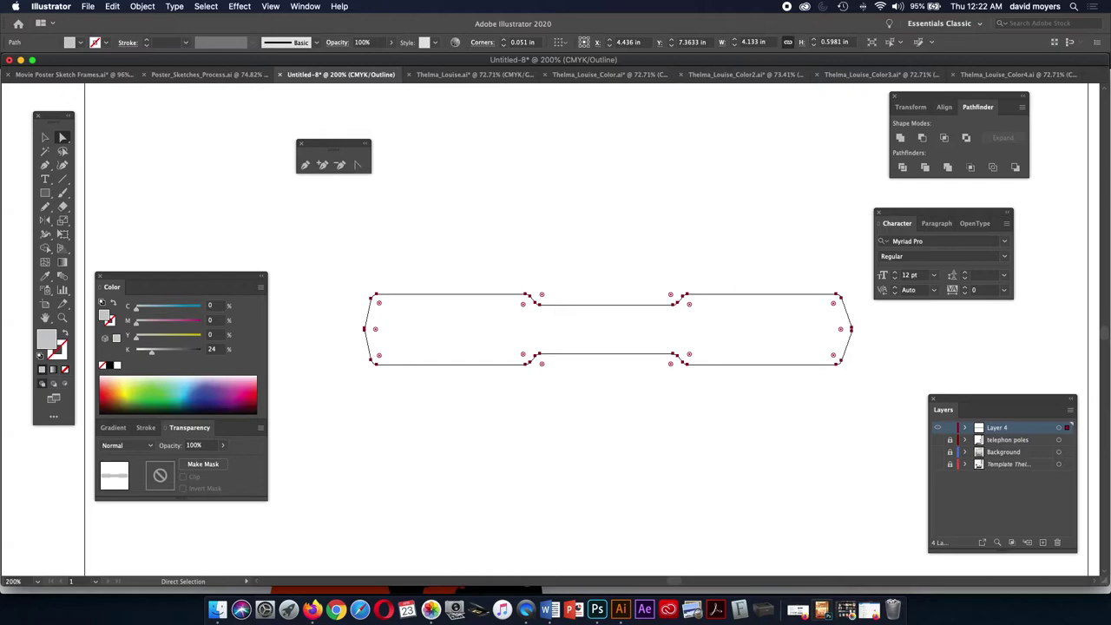
{"action": "mouse_move", "coordinate": [378, 354]}
{"action": "left_mouse_down"}
{"action": "mouse_move", "coordinate": [390, 349]}
{"action": "mouse_move", "coordinate": [376, 357]}
{"action": "left_mouse_up"}
{"action": "key", "text": "v"}
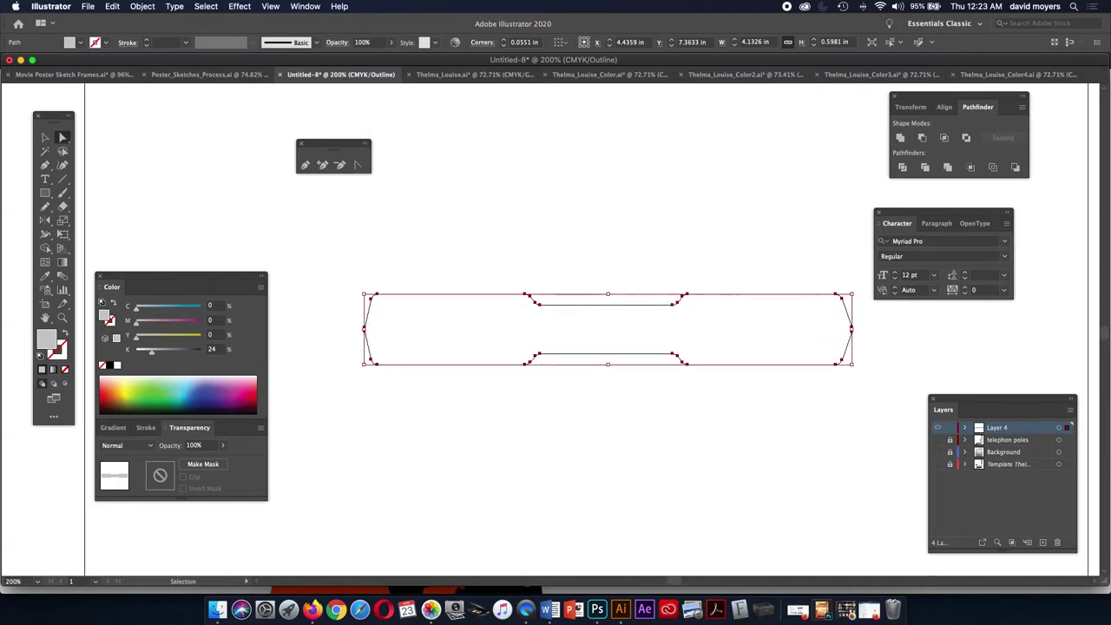
- Show the template sketch again and return to outline after checking the rounded rear panel in preview
{"action": "key", "text": "super+y"}
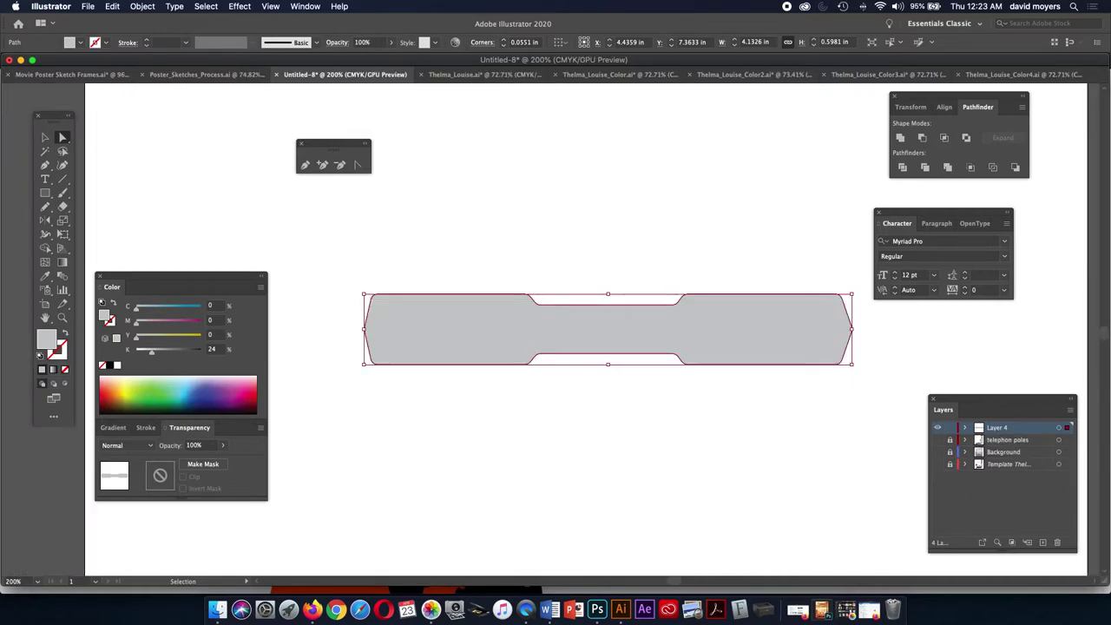
{"action": "key", "text": "a"}
{"action": "key", "text": "super+shift+w"}
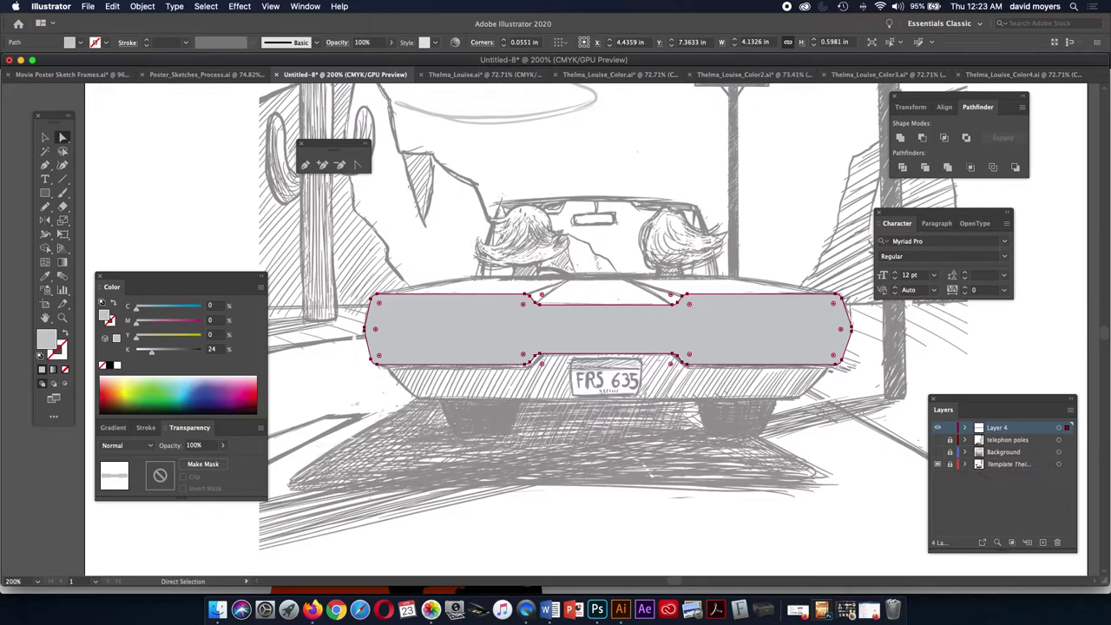
{"action": "key", "text": "super+minus"}
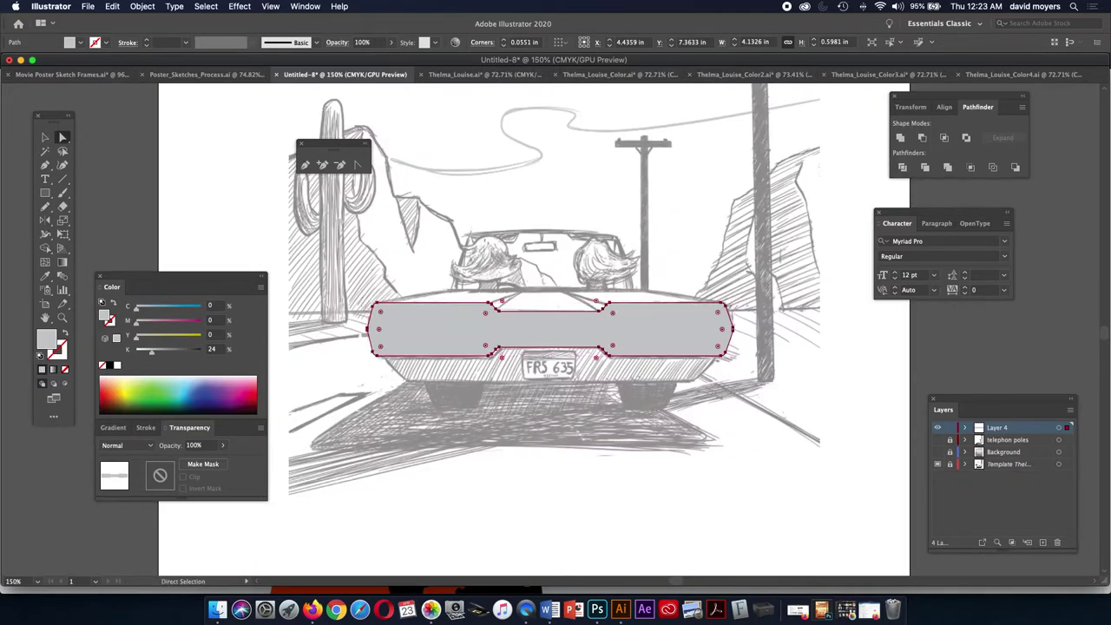
{"action": "key", "text": "super+y"}
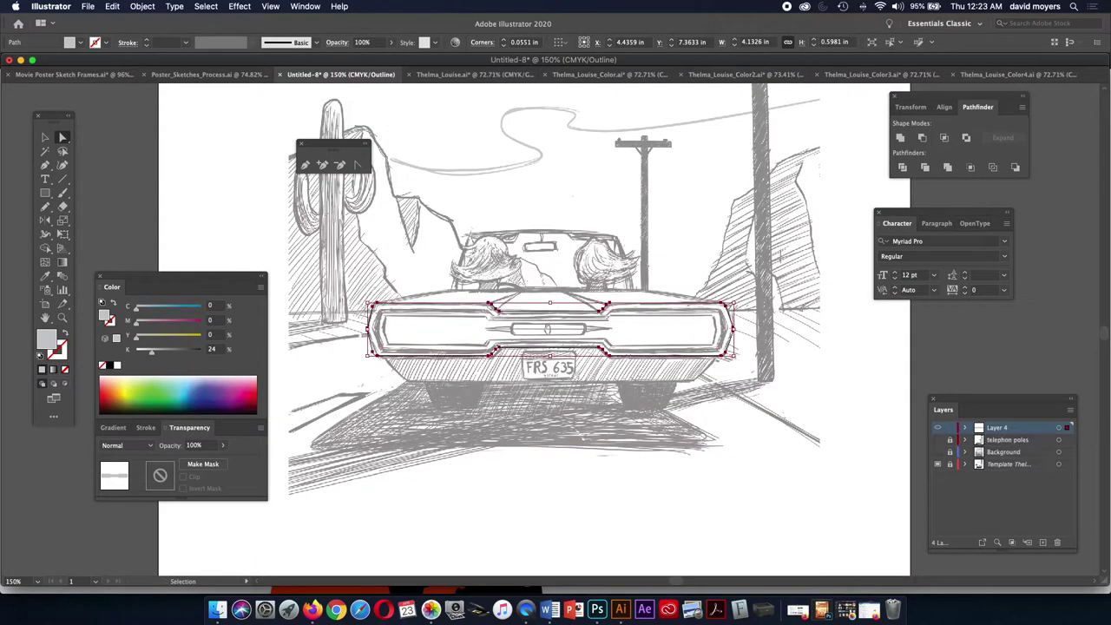
{"action": "key", "text": "super+plus"}
{"action": "left_click_drag", "start_coordinate": [529, 254], "coordinate": [631, 275]}
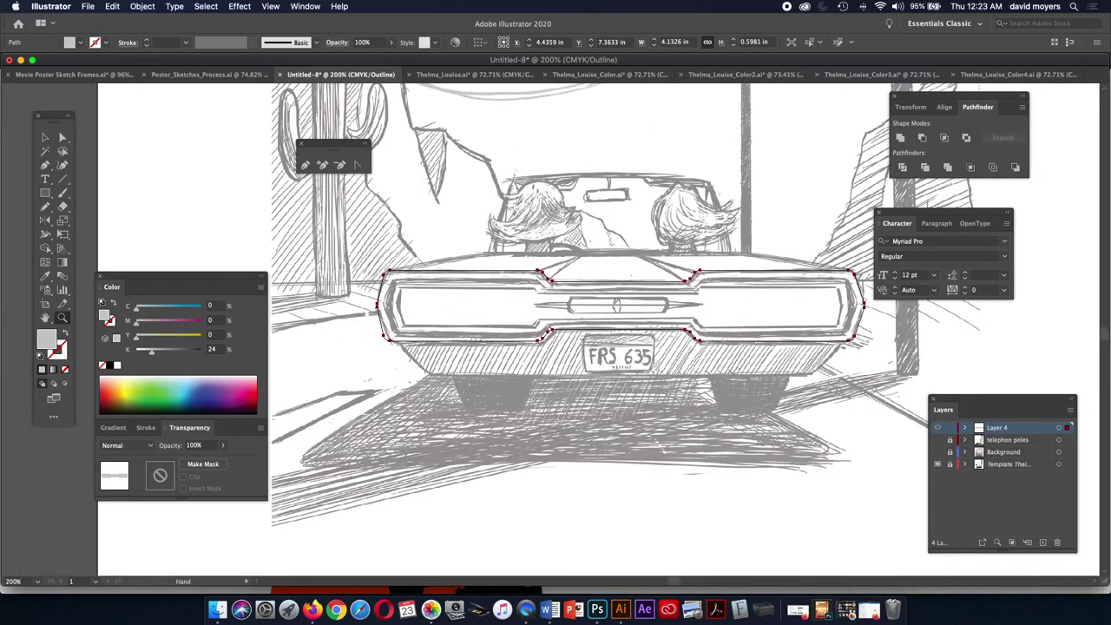
{"action": "key", "text": "p"}
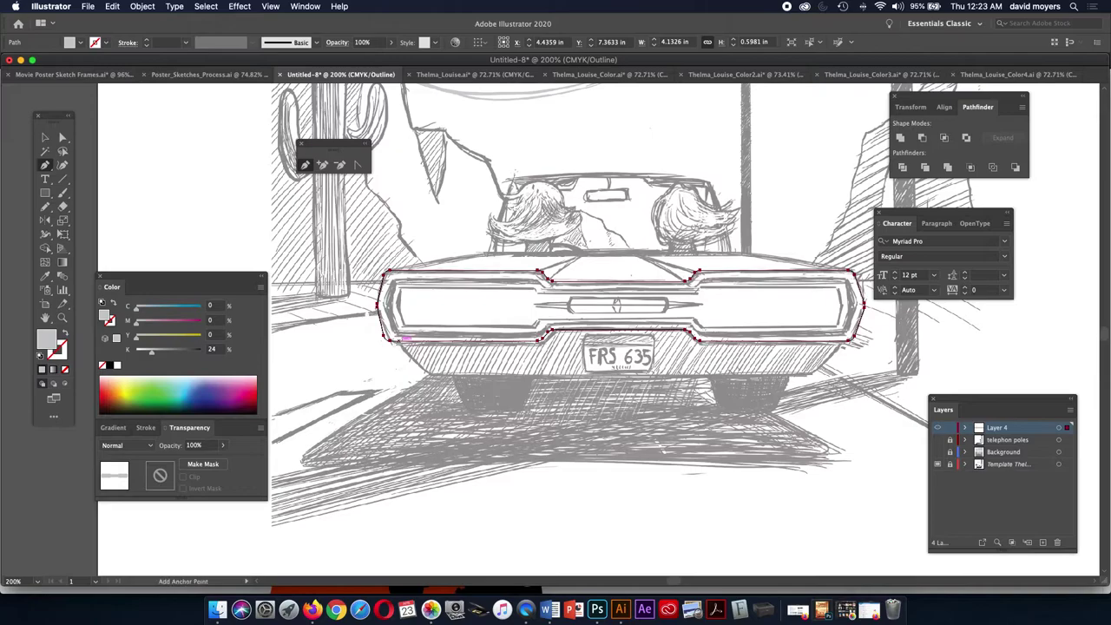
{"action": "left_click", "coordinate": [392, 335]}
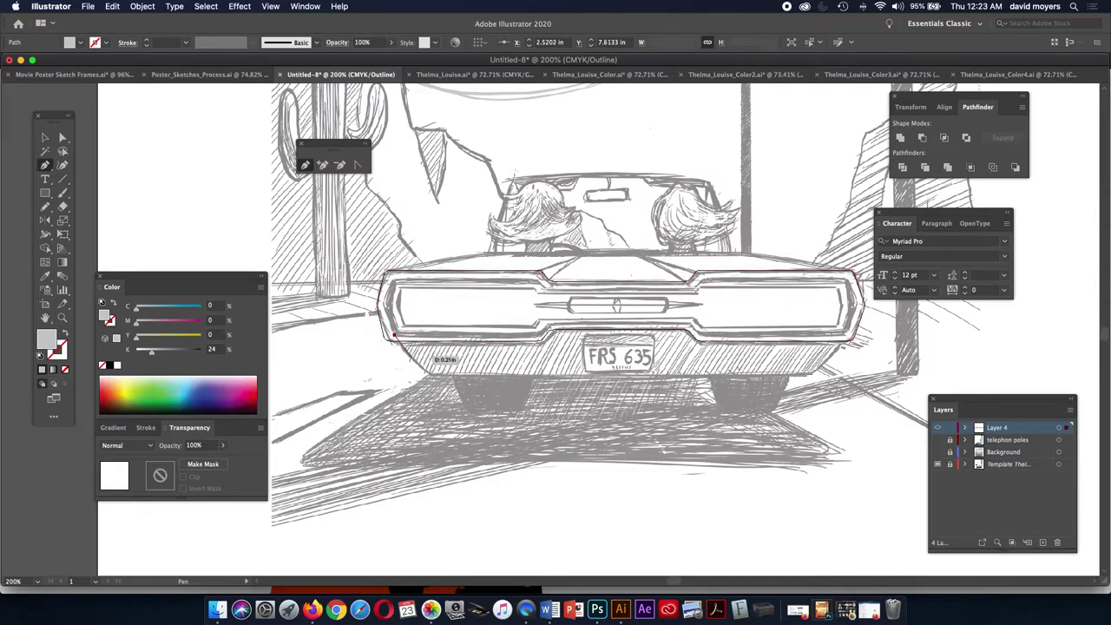
{"action": "key", "text": "super+z"}
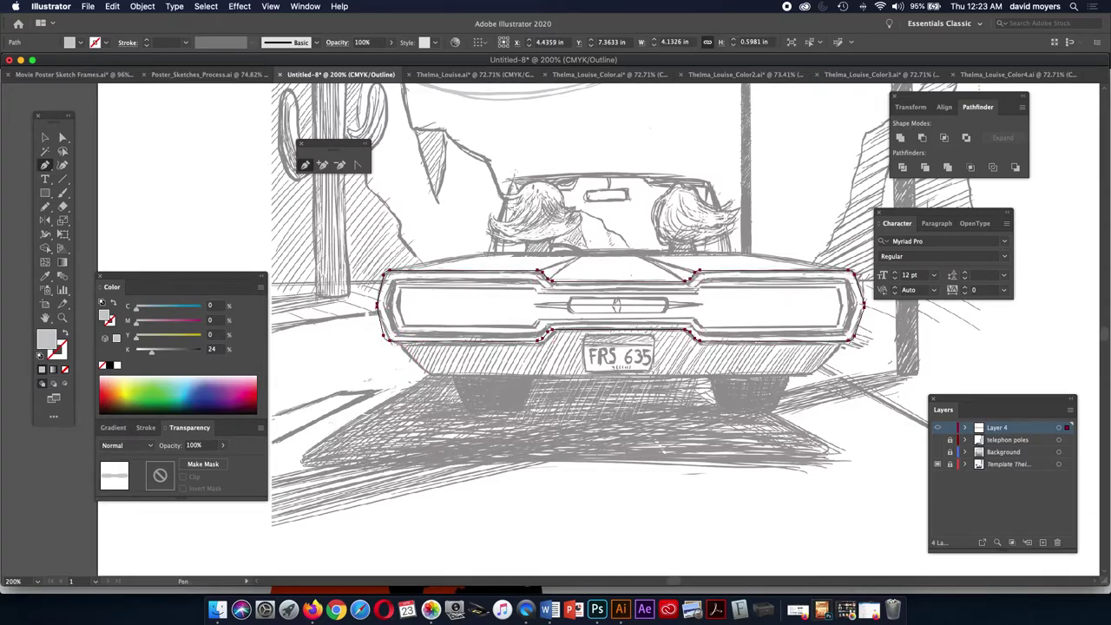
- Draw a rectangle about 3.31 in wide over the car's lower bumper and extend its upper edge to a height of about 0.58 in
{"action": "left_click", "coordinate": [45, 192]}
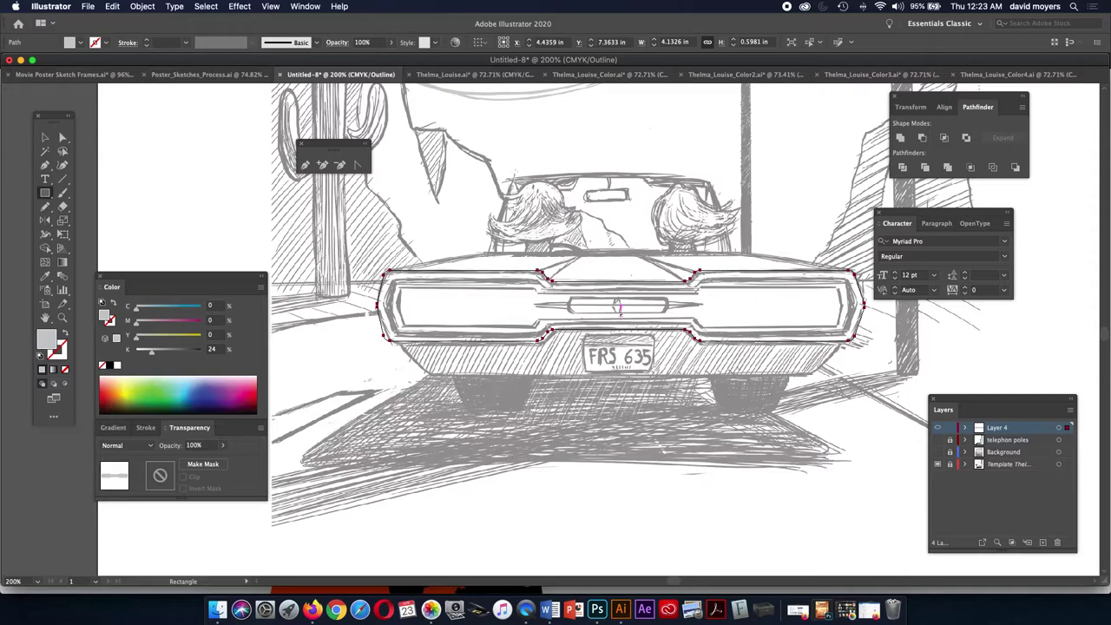
{"action": "left_click_drag", "start_coordinate": [619, 347], "coordinate": [816, 376]}
{"action": "key", "text": "a"}
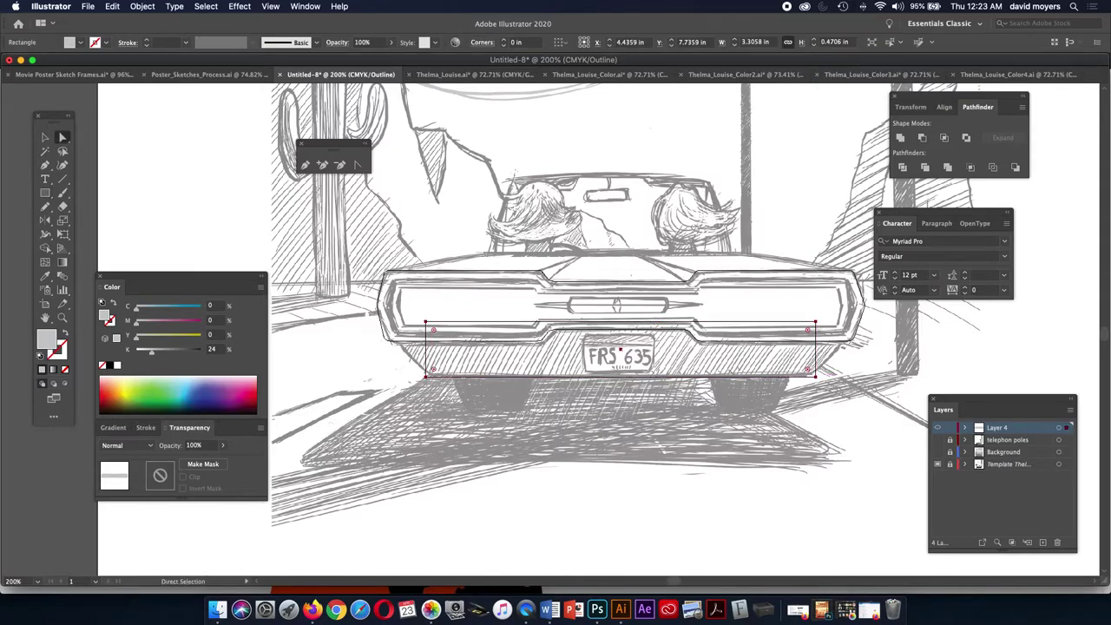
{"action": "key", "text": "v"}
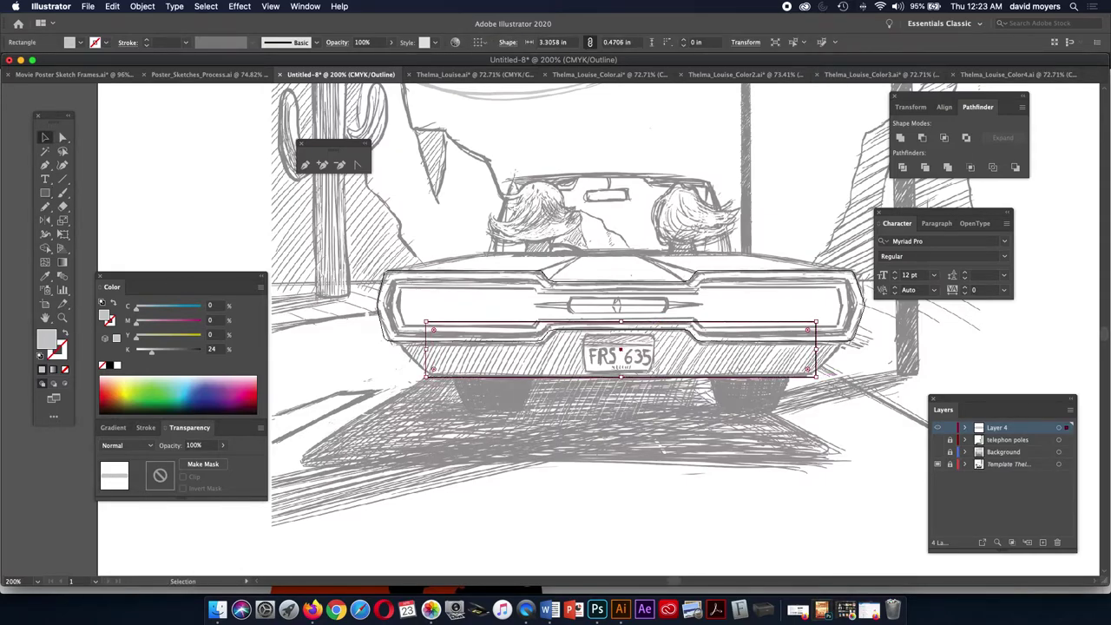
{"action": "left_click_drag", "start_coordinate": [620, 322], "coordinate": [621, 308]}
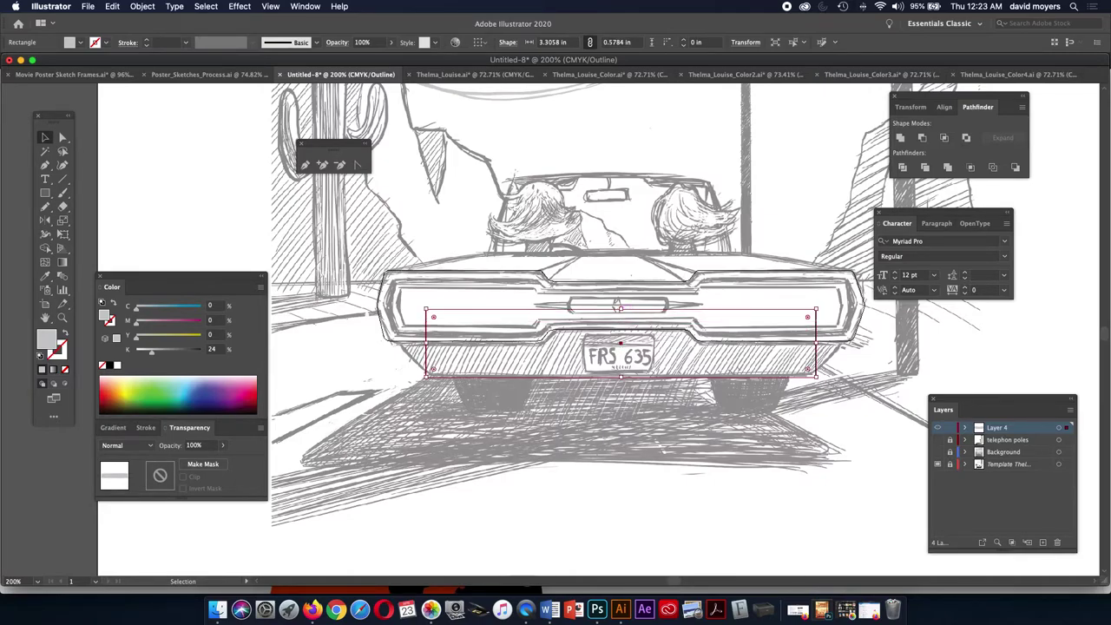
- Reshape the bumper rectangle into a trapezoid by moving its upper corners outward and fitting its lower corners to the sketched bumper
{"action": "key", "text": "a"}
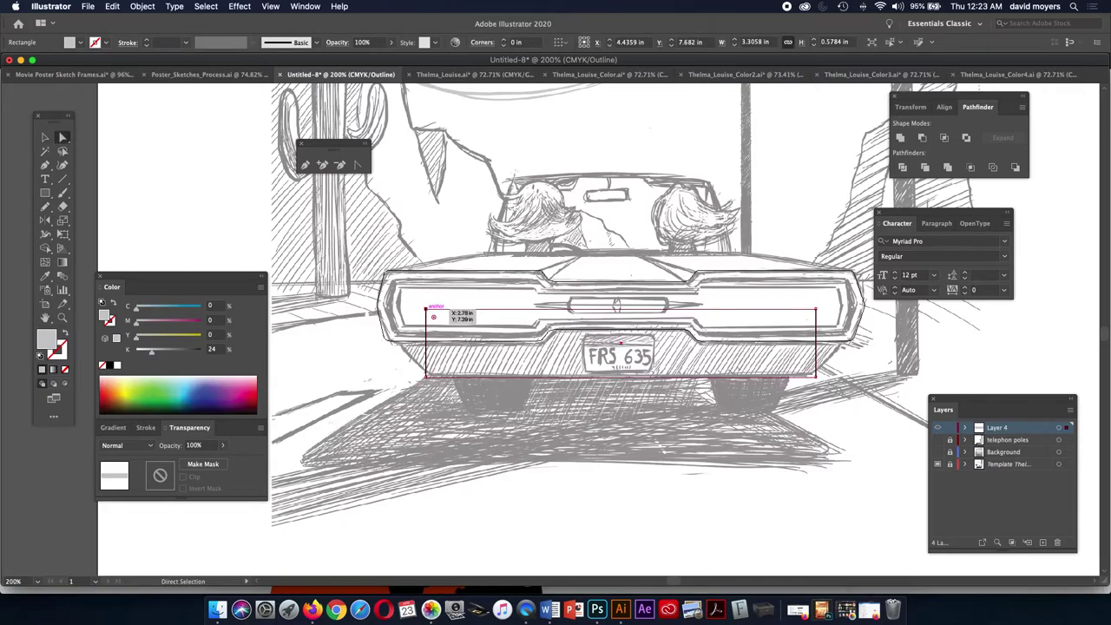
{"action": "left_click", "coordinate": [426, 308]}
{"action": "left_click_drag", "start_coordinate": [426, 308], "coordinate": [391, 327]}
{"action": "left_click_drag", "start_coordinate": [815, 309], "coordinate": [854, 322]}
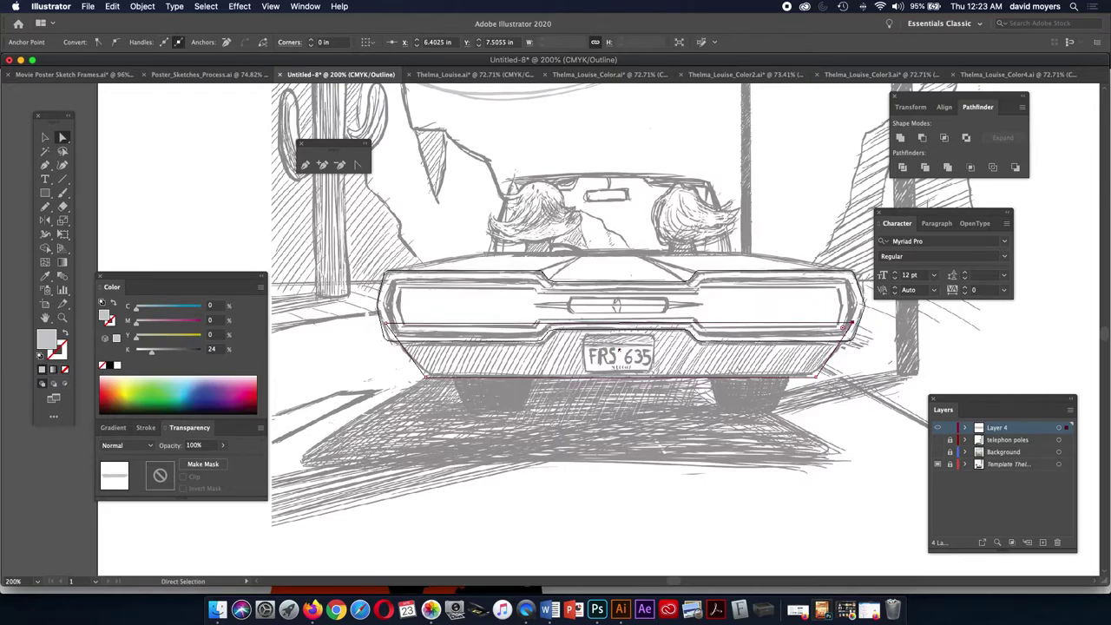
{"action": "left_click_drag", "start_coordinate": [816, 377], "coordinate": [812, 374]}
{"action": "left_click", "coordinate": [429, 376]}
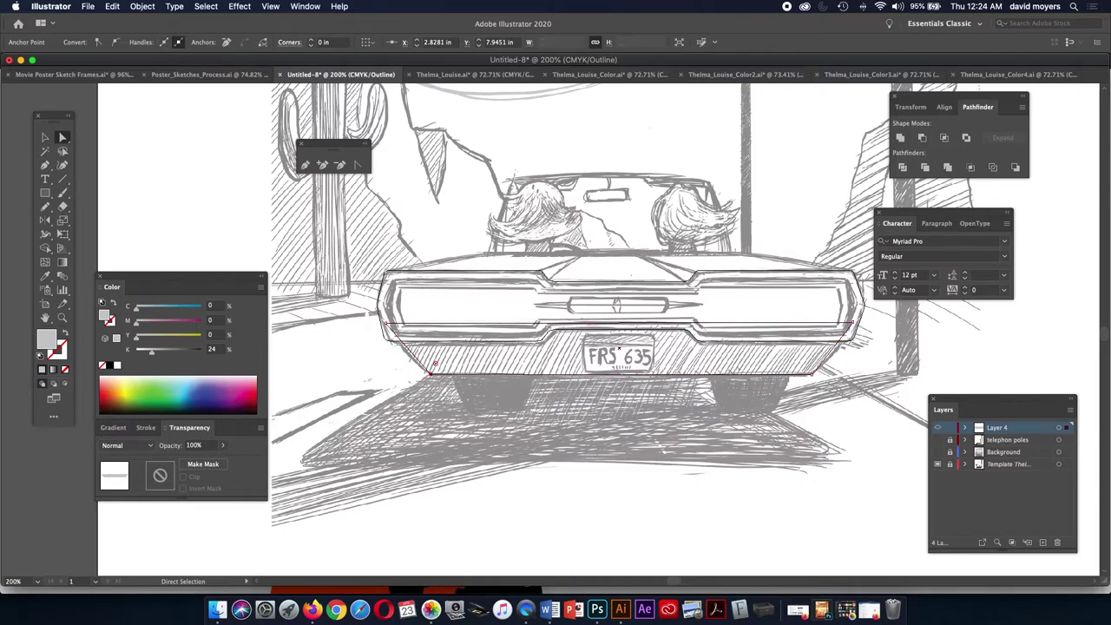
- Curve the bumper shape's slanted sides to match the sketch by pulling handles from both upper corners with the Anchor Point tool
{"action": "key", "text": "shift+c"}
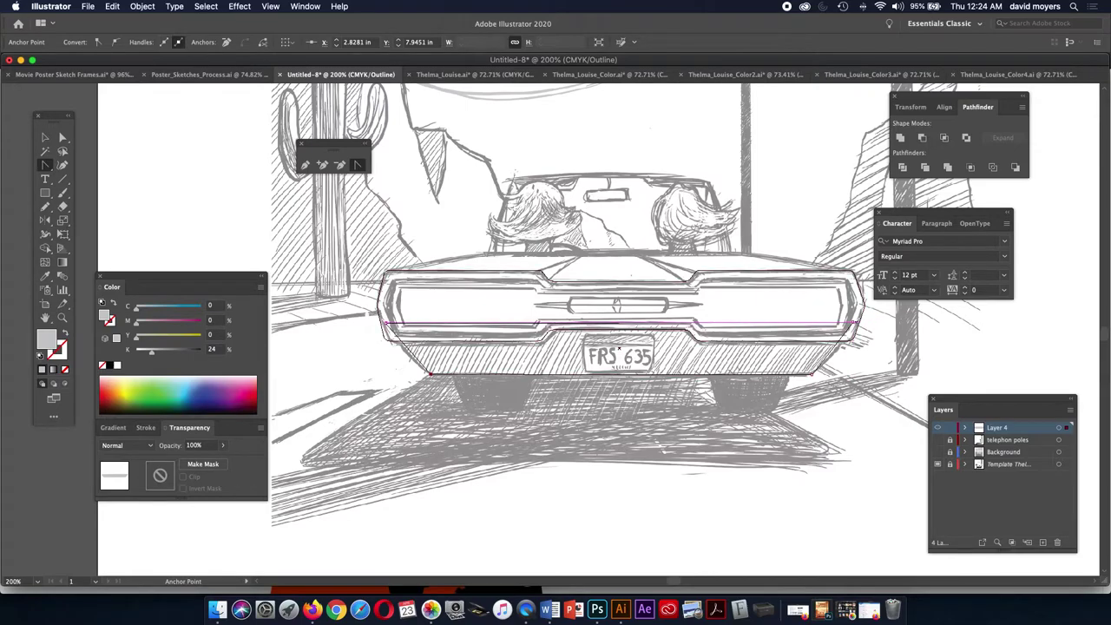
{"action": "left_click_drag", "start_coordinate": [853, 322], "coordinate": [852, 342]}
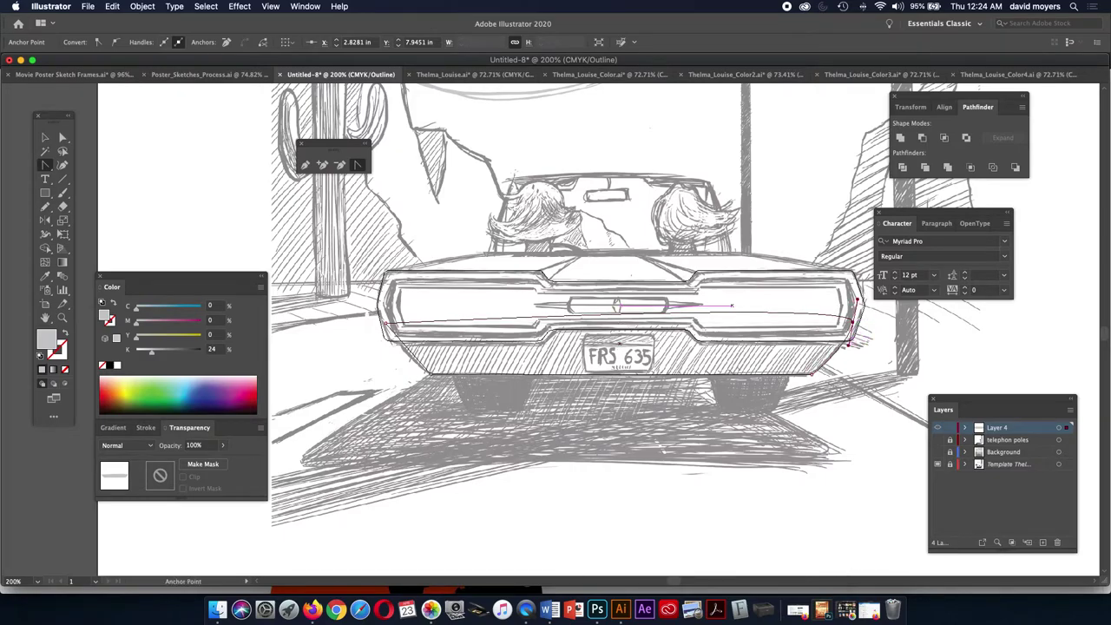
{"action": "left_click_drag", "start_coordinate": [382, 323], "coordinate": [392, 349]}
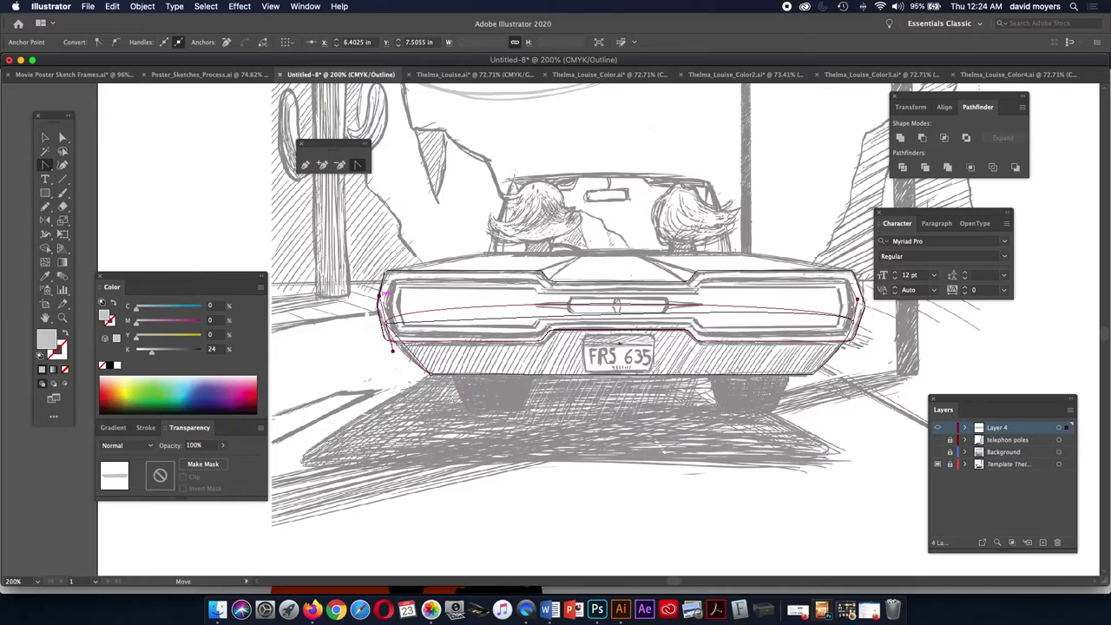
{"action": "left_click_drag", "start_coordinate": [379, 296], "coordinate": [379, 296]}
- Return the artwork to preview and fill the lower bumper shape with 40% black
{"action": "key", "text": "super"}
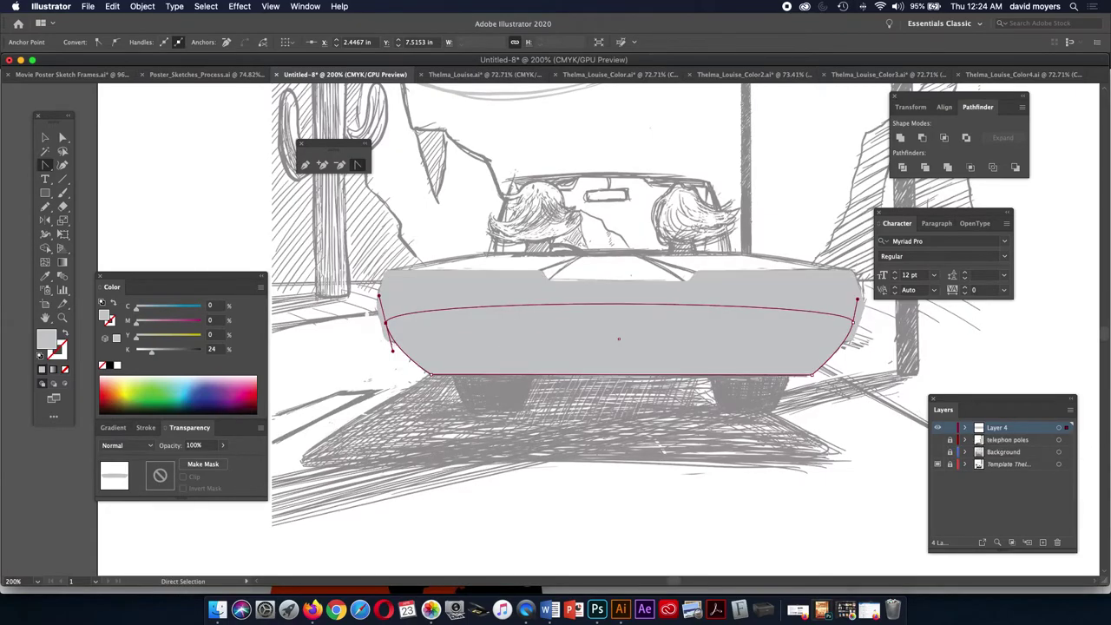
{"action": "left_click", "coordinate": [45, 137]}
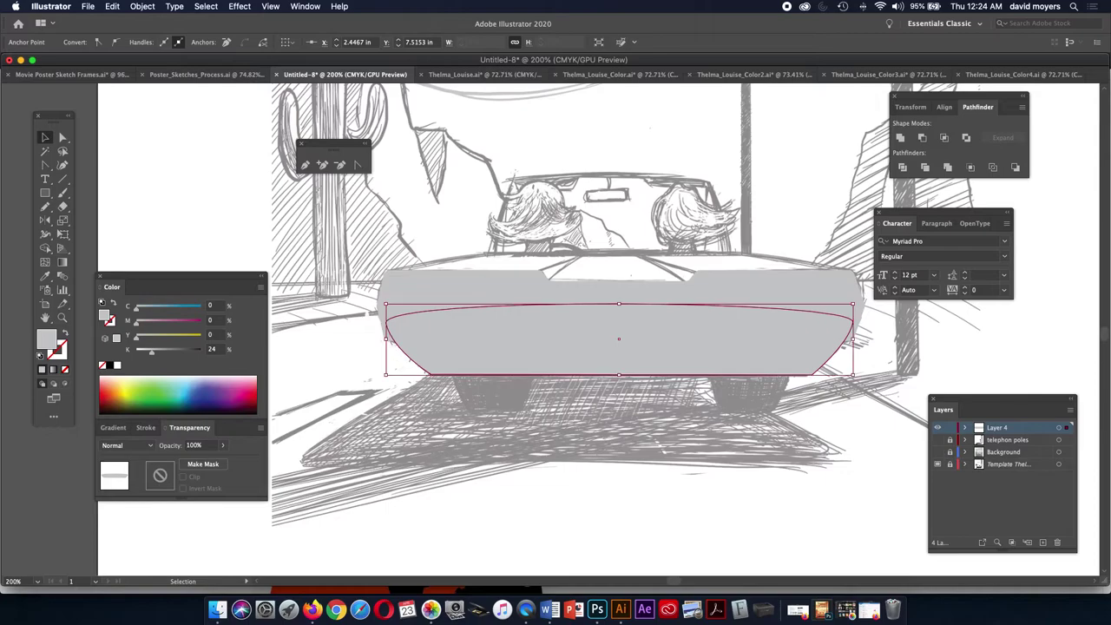
{"action": "left_click", "coordinate": [663, 449]}
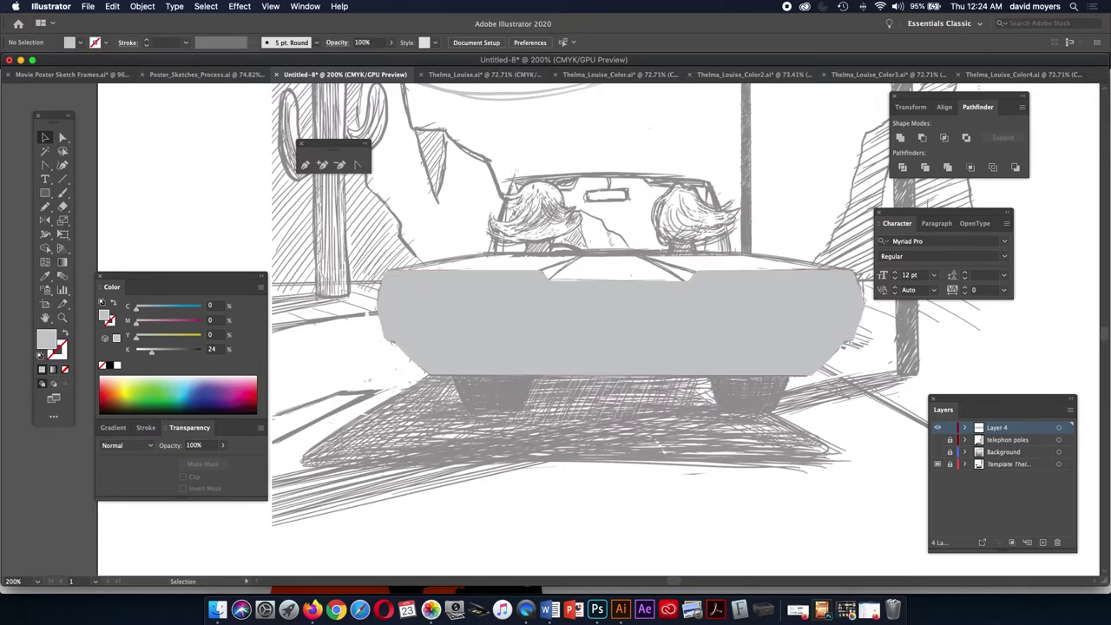
{"action": "left_click", "coordinate": [618, 340]}
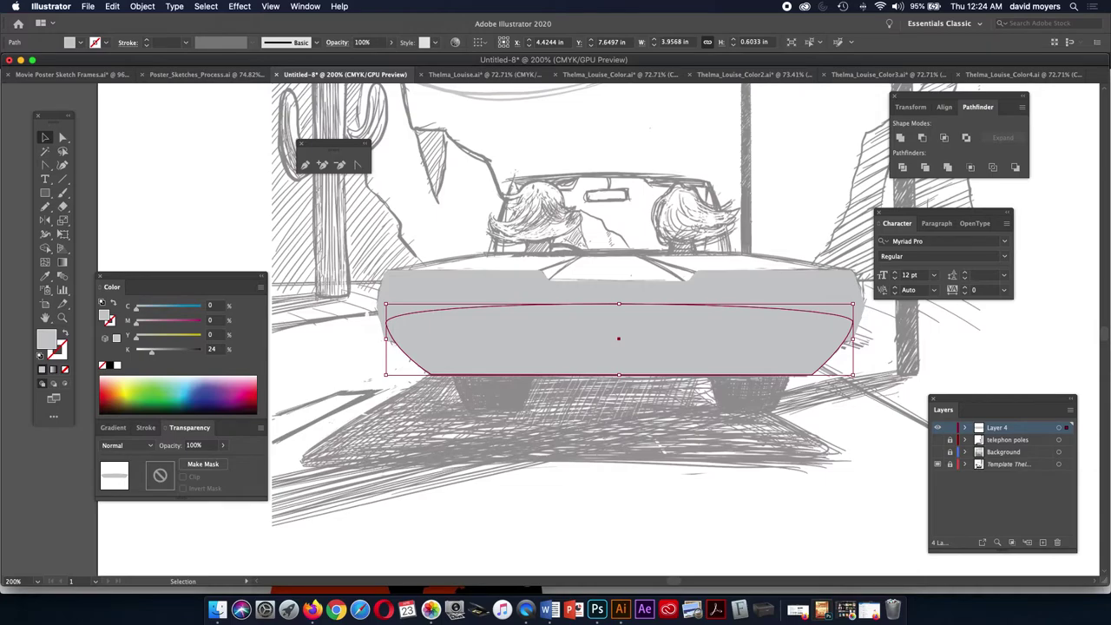
{"action": "left_click_drag", "start_coordinate": [151, 350], "coordinate": [163, 350]}
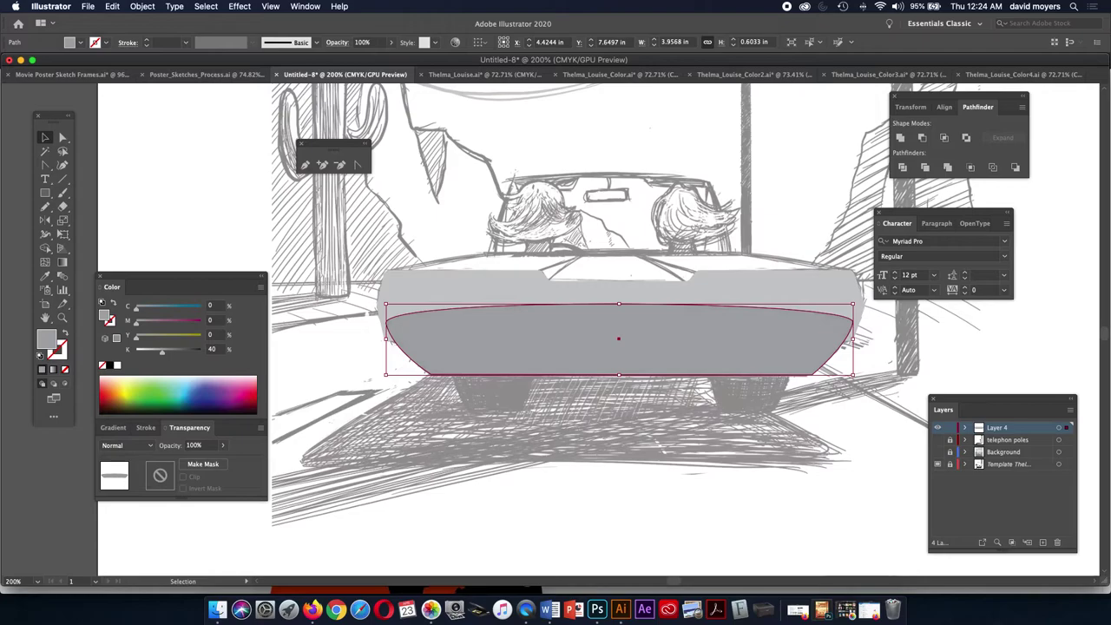
- Send the lower bumper shape behind the rear panel and activate the Pen tool with nothing selected
{"action": "key", "text": "shift+super+a"}
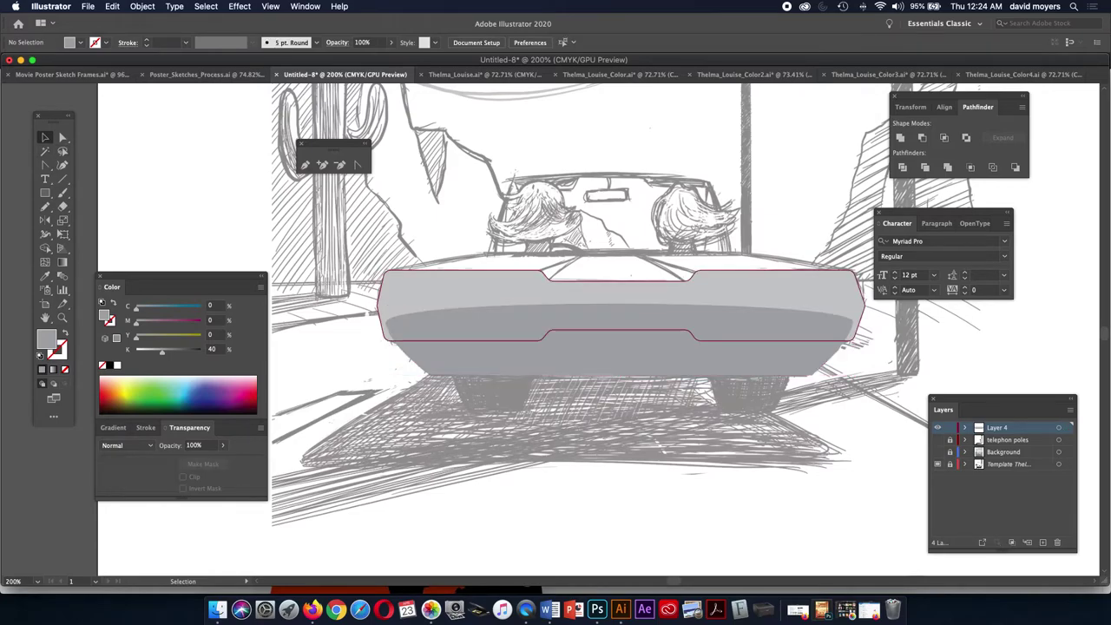
{"action": "left_click", "coordinate": [618, 338]}
{"action": "key", "text": "super"}
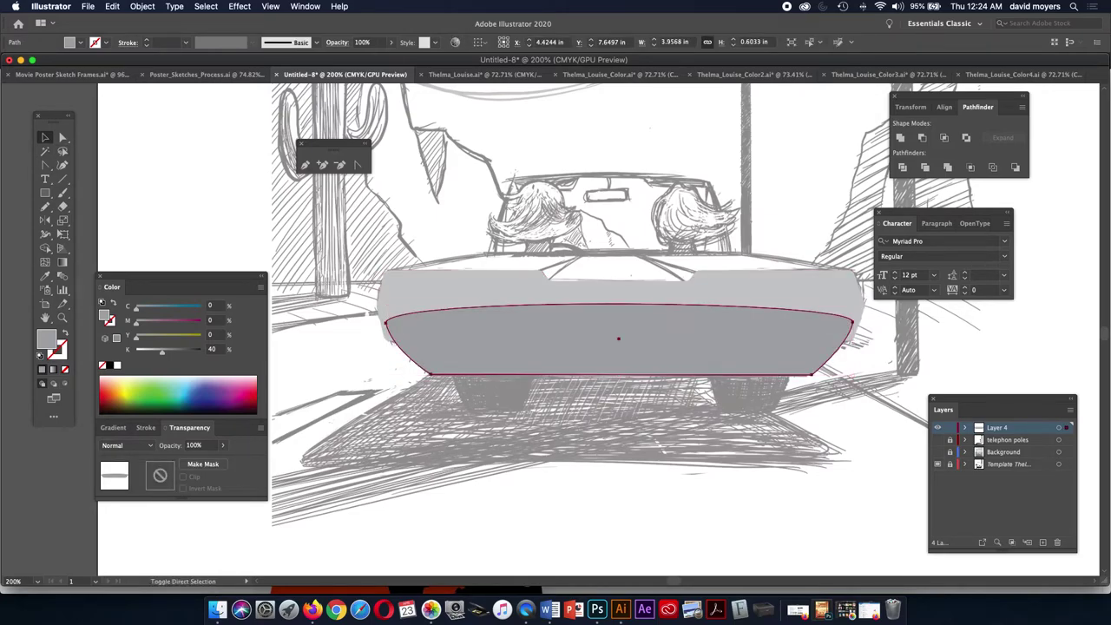
{"action": "key", "text": "super+["}
{"action": "key", "text": "shift+super+a"}
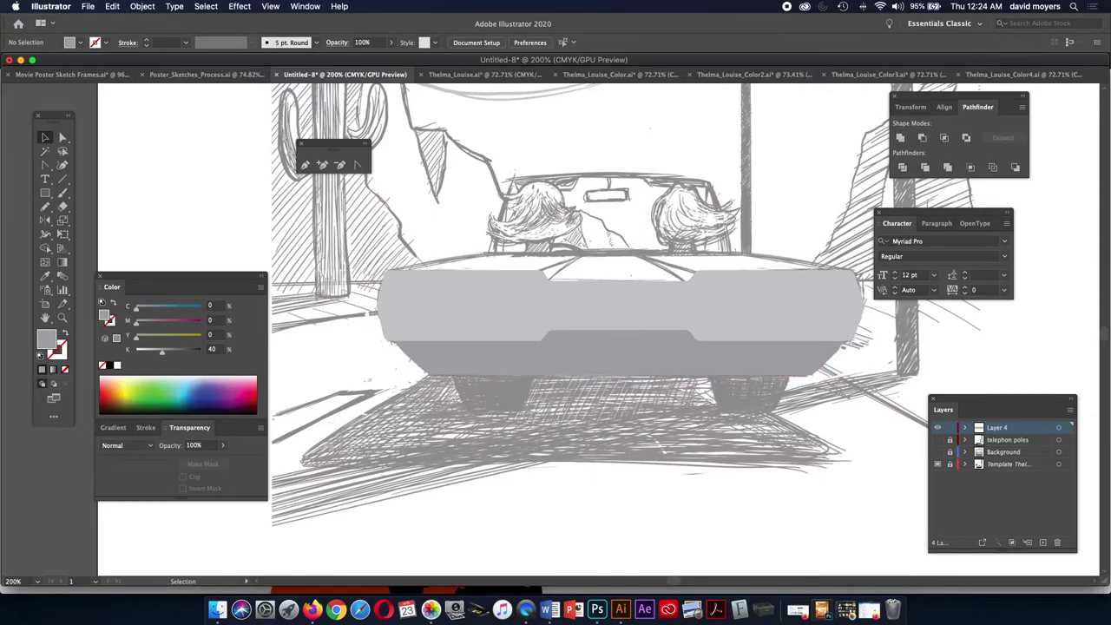
{"action": "key", "text": "z"}
{"action": "key", "text": "p"}
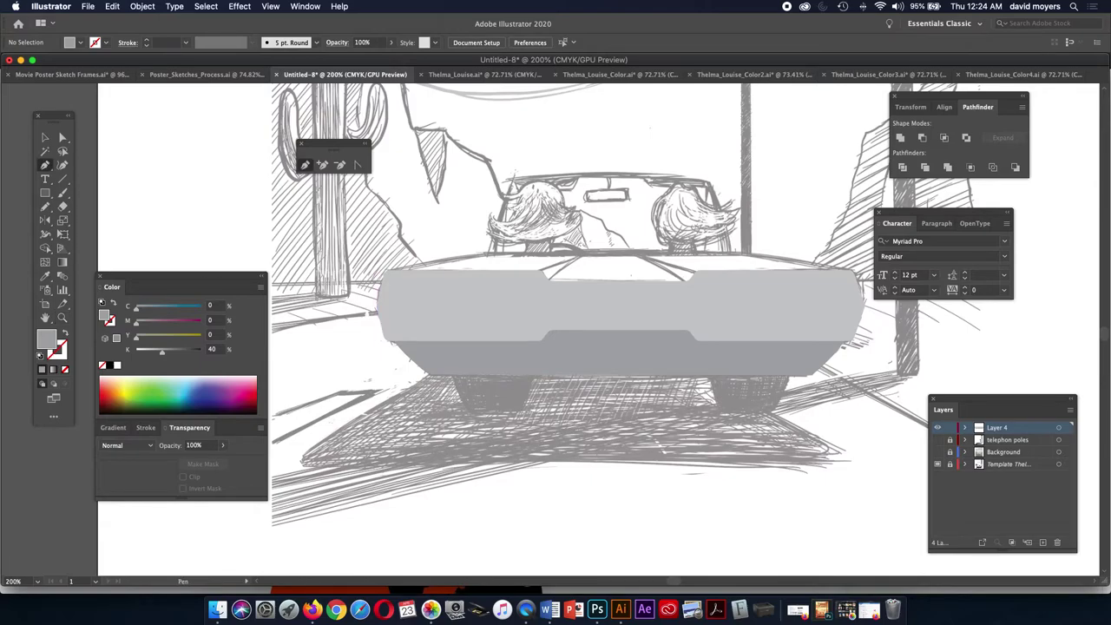
- Draw a closed six-point trunk lid shape with the Pen tool, following the sketched upper edge and overlapping the rear panel
{"action": "left_click_drag", "start_coordinate": [392, 270], "coordinate": [736, 253]}
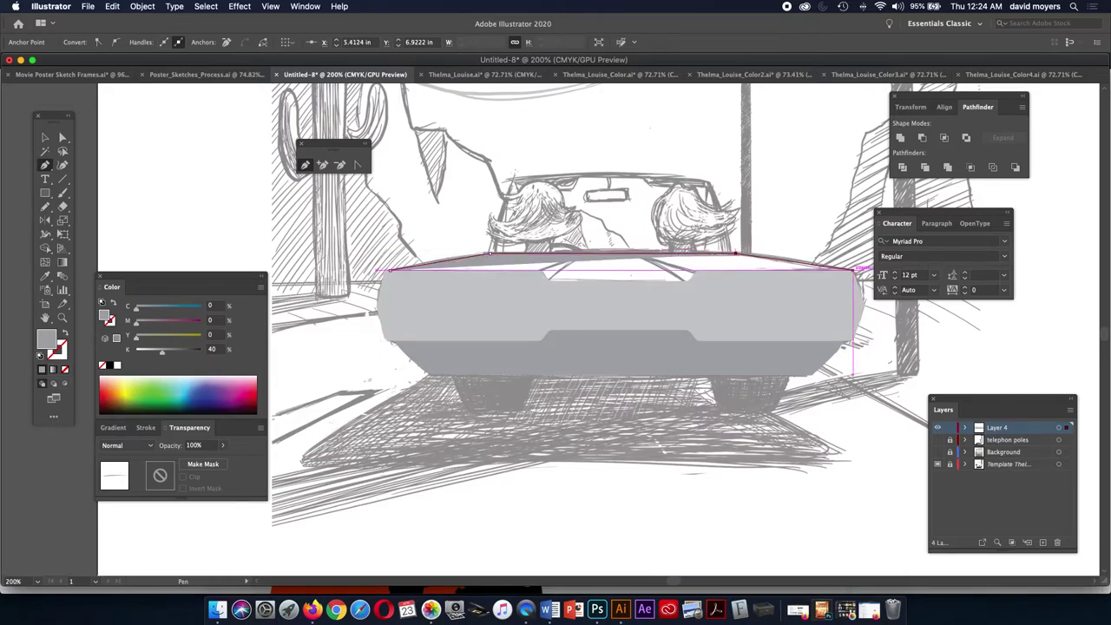
{"action": "left_click_drag", "start_coordinate": [849, 271], "coordinate": [861, 273]}
{"action": "left_click", "coordinate": [707, 322]}
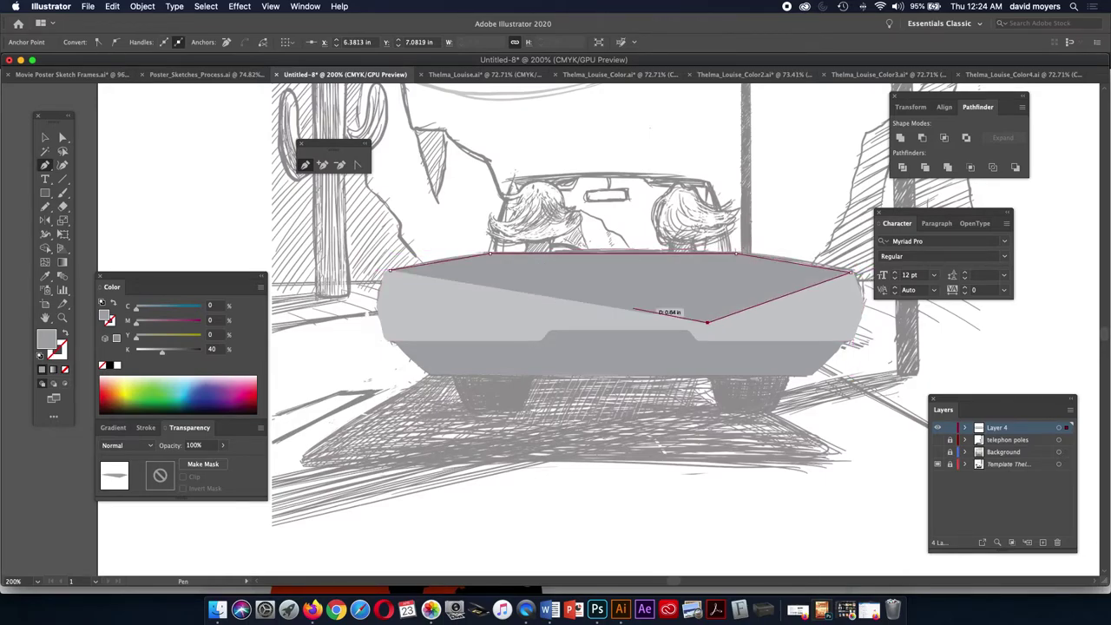
{"action": "left_click", "coordinate": [452, 313]}
{"action": "left_click", "coordinate": [389, 270]}
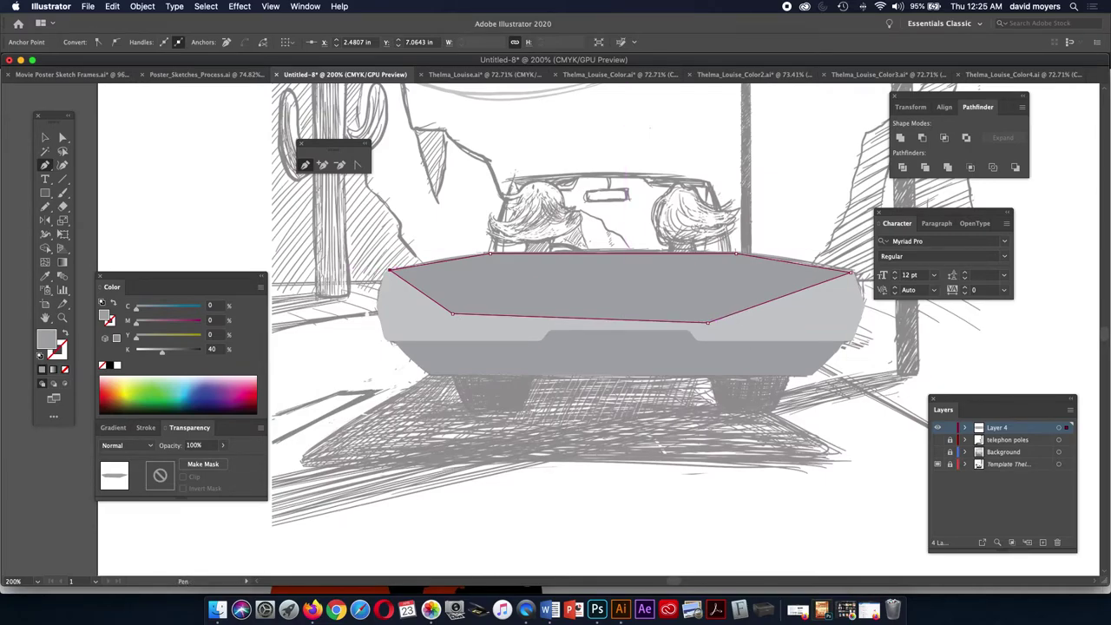
- Select the lower bumper shape and darken its fill to 50% black
{"action": "left_click", "coordinate": [45, 137]}
{"action": "left_click", "coordinate": [564, 372]}
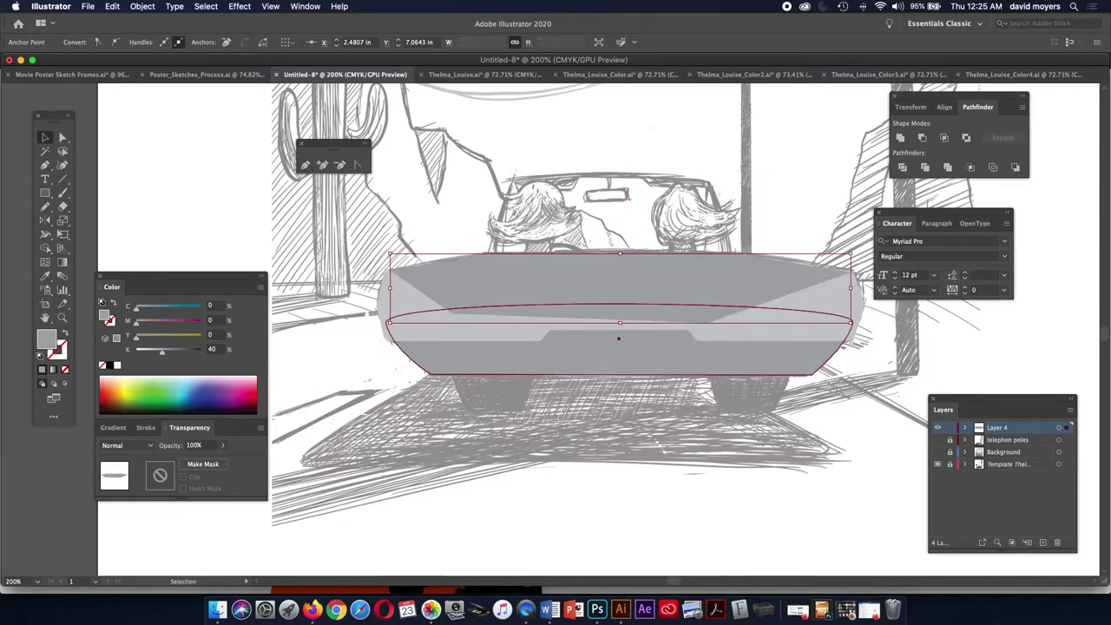
{"action": "left_click", "coordinate": [617, 356]}
{"action": "left_click_drag", "start_coordinate": [162, 351], "coordinate": [176, 352]}
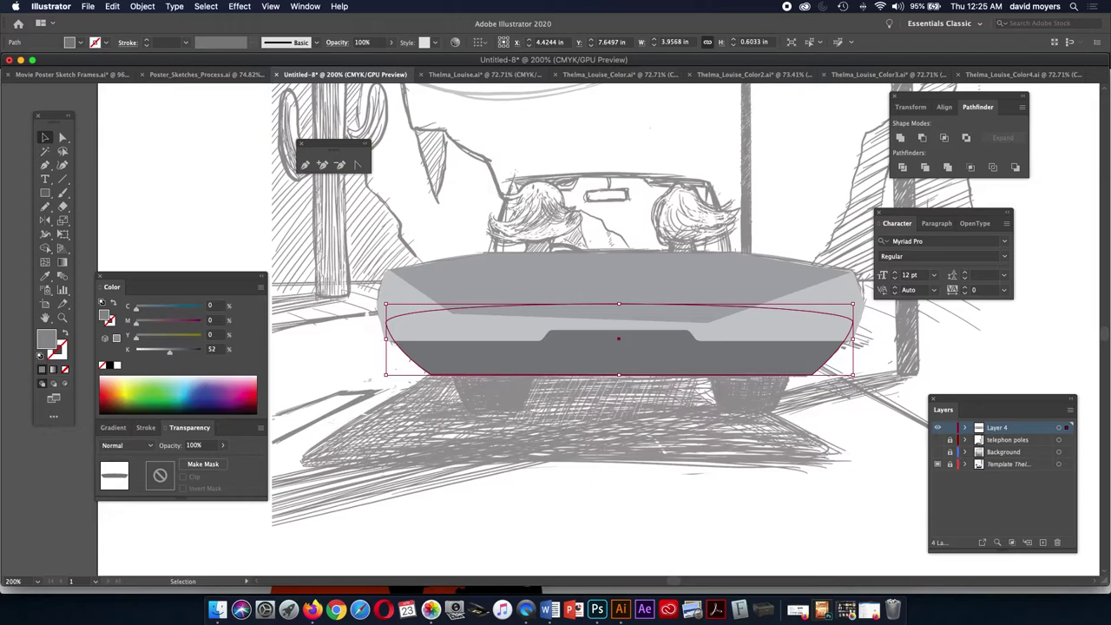
- Select the trunk lid shape and send it backward behind the light grey rear panel
{"action": "left_click", "coordinate": [620, 287]}
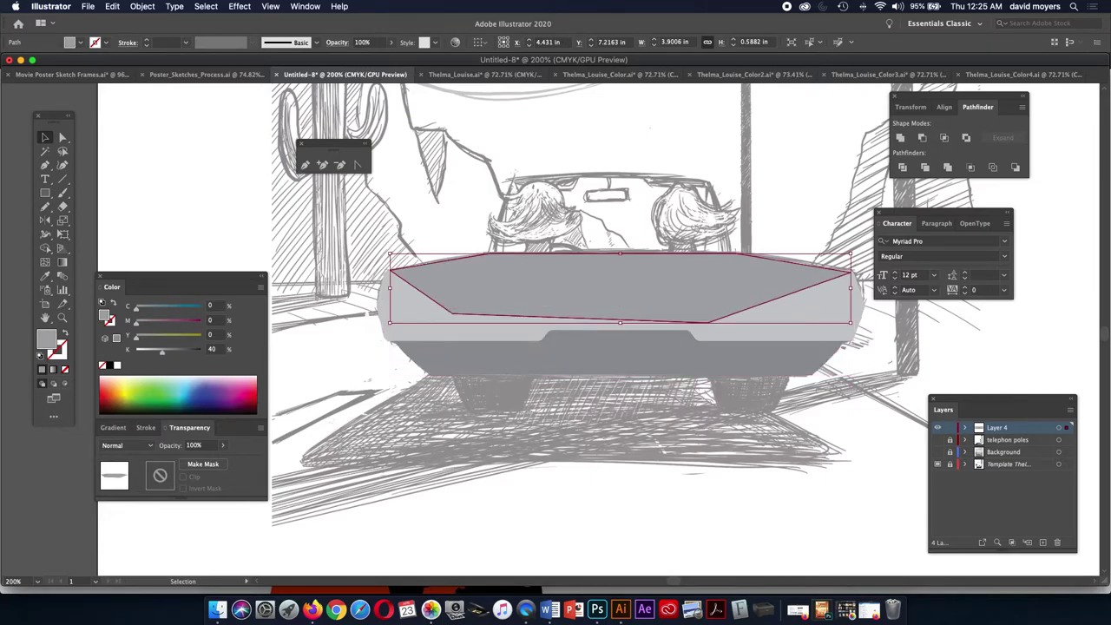
{"action": "key", "text": "super"}
{"action": "key", "text": "super"}
{"action": "key", "text": "super+["}
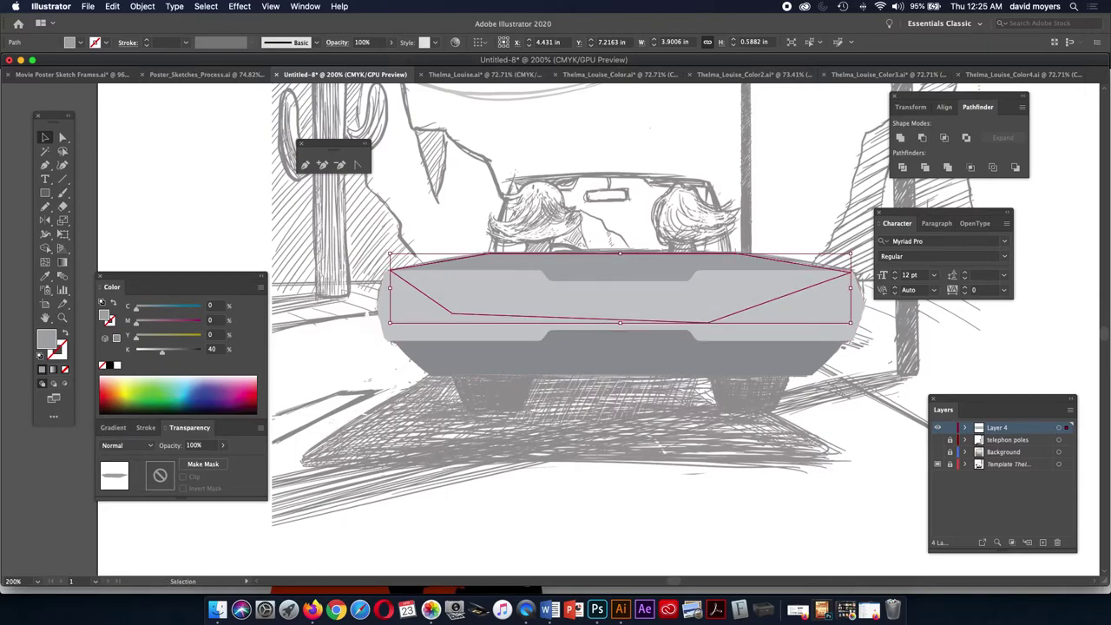
- Show the artwork in outline view and activate the Pen tool for tracing the sketched trunk ridges
{"action": "key", "text": "super"}
{"action": "key", "text": "super+y"}
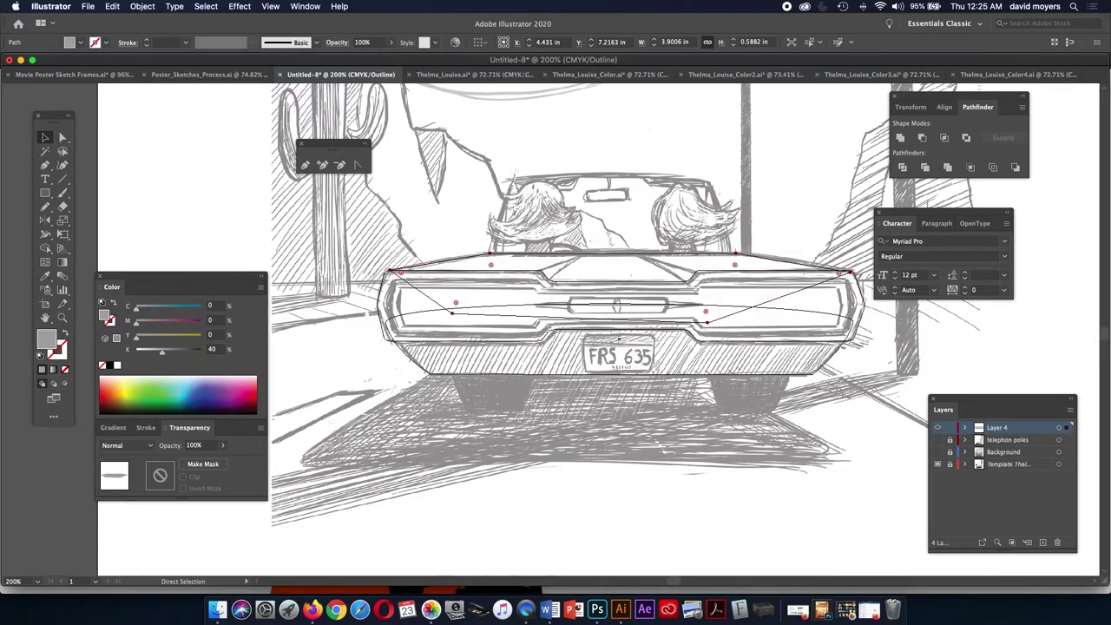
{"action": "key", "text": "z"}
{"action": "left_click", "coordinate": [581, 257]}
{"action": "left_click", "coordinate": [563, 370]}
{"action": "key", "text": "p"}
{"action": "left_click", "coordinate": [534, 268]}
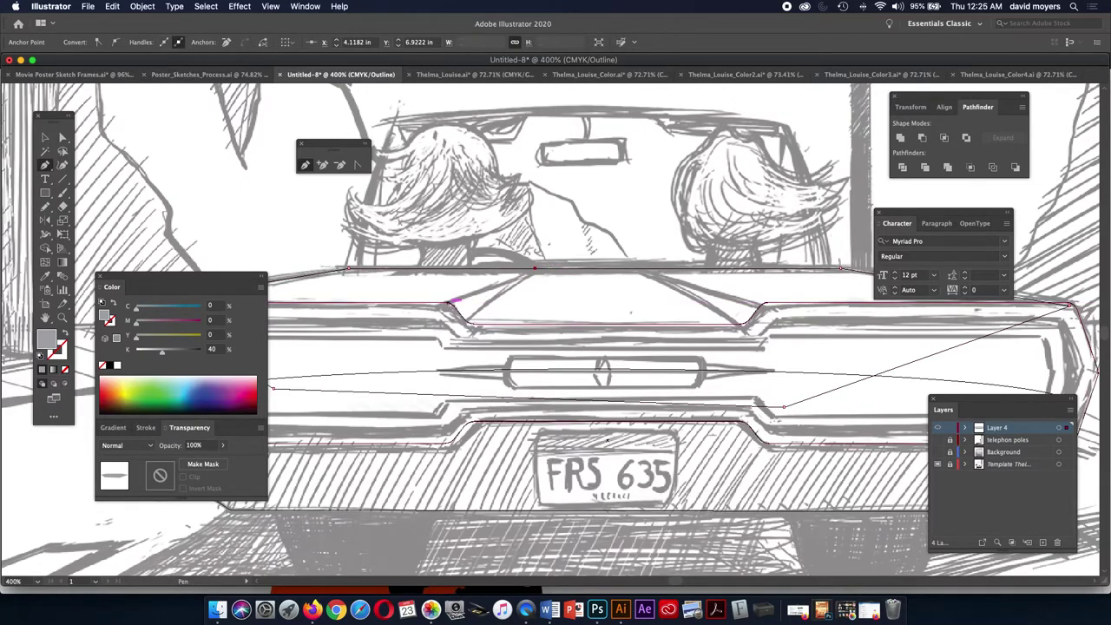
{"action": "left_click", "coordinate": [534, 268]}
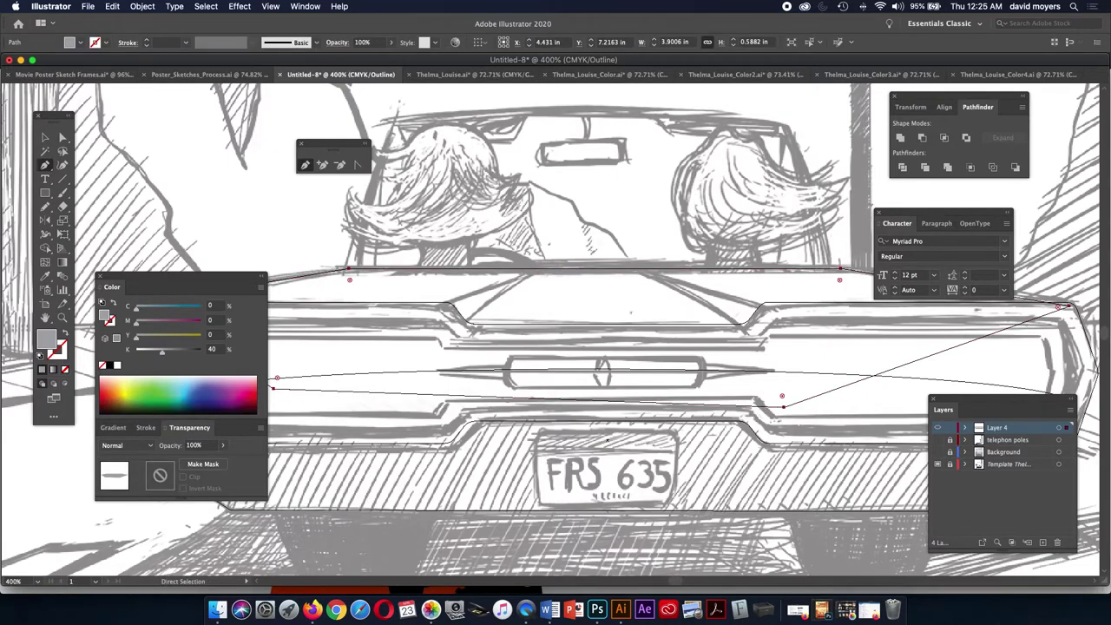
{"action": "left_click", "coordinate": [535, 271], "text": "super"}
{"action": "left_click", "coordinate": [536, 274], "text": "super"}
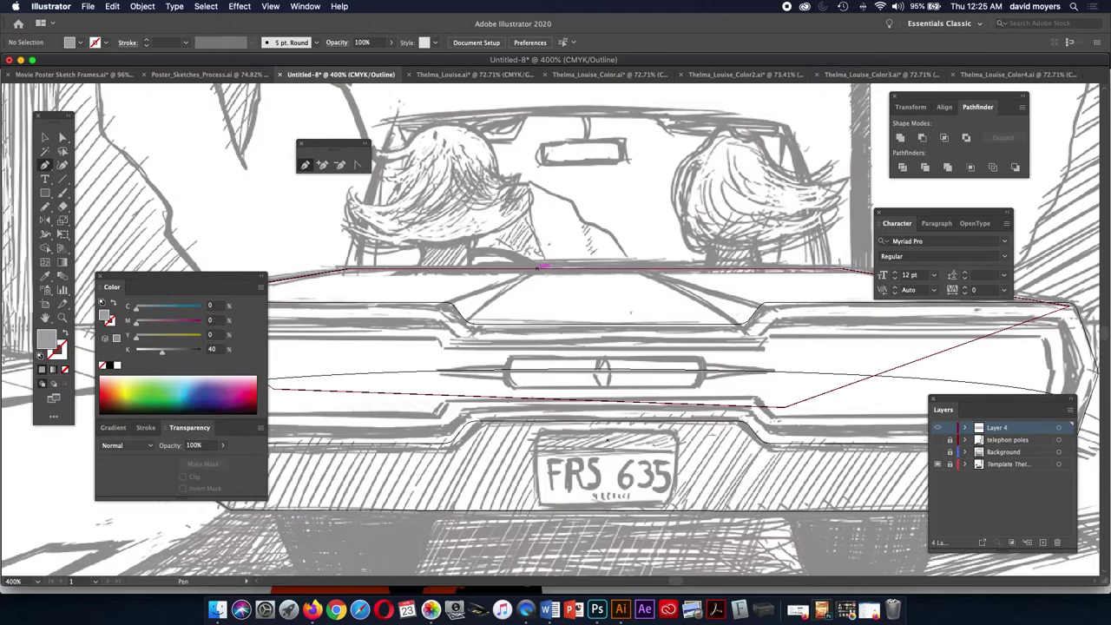
- Trace the left trunk ridge as a closed four-point shape, extending its lower end into the rear panel
{"action": "left_click", "coordinate": [535, 267]}
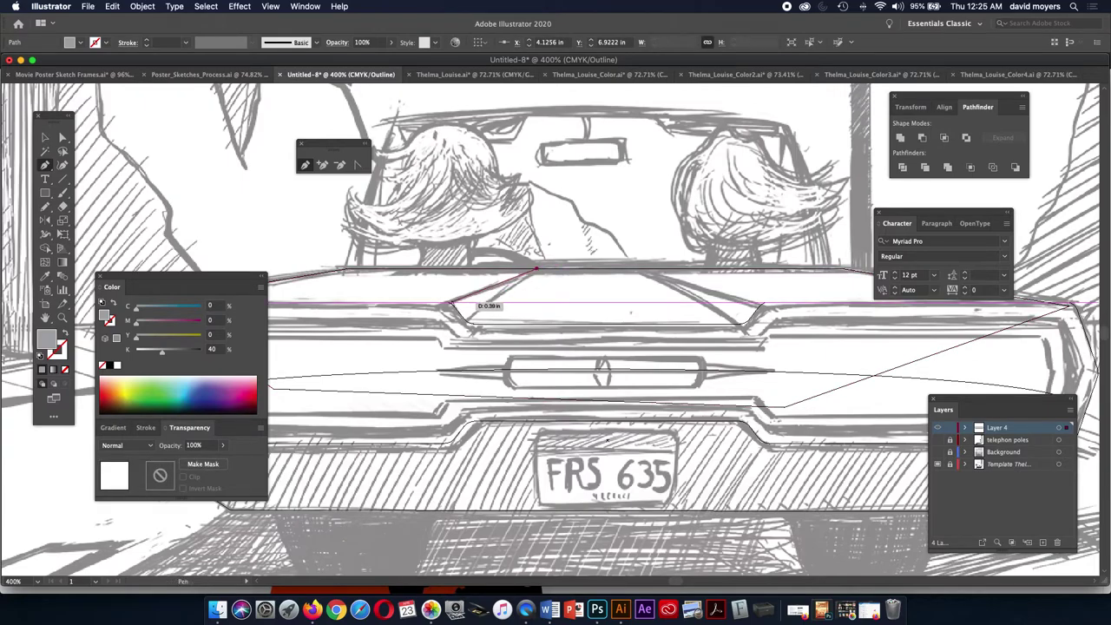
{"action": "left_click", "coordinate": [447, 304]}
{"action": "left_click", "coordinate": [435, 333]}
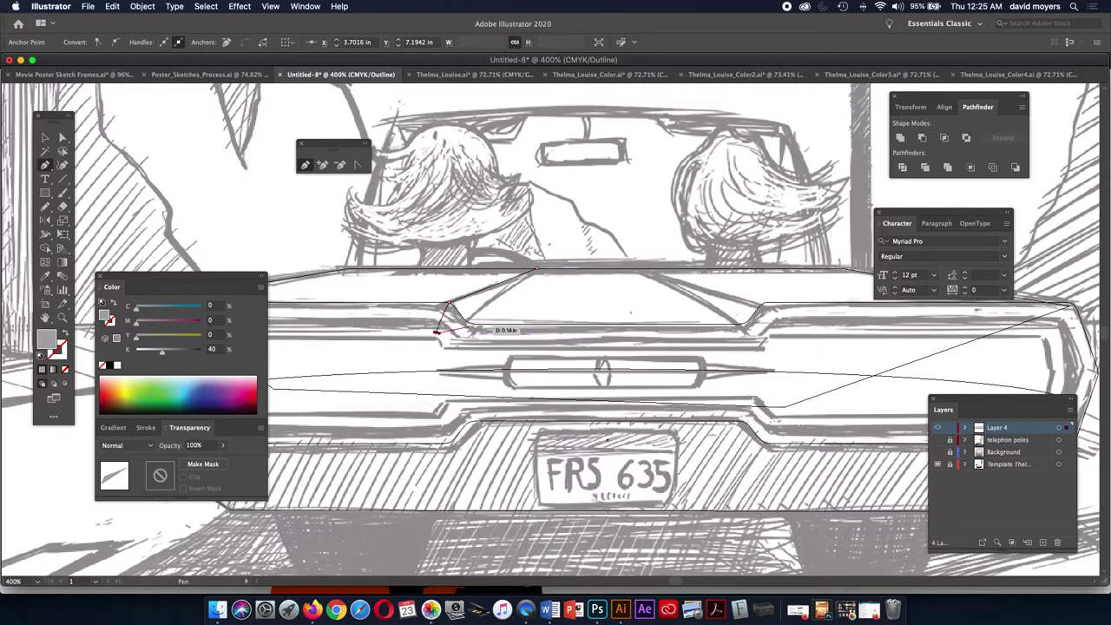
{"action": "left_click", "coordinate": [468, 321]}
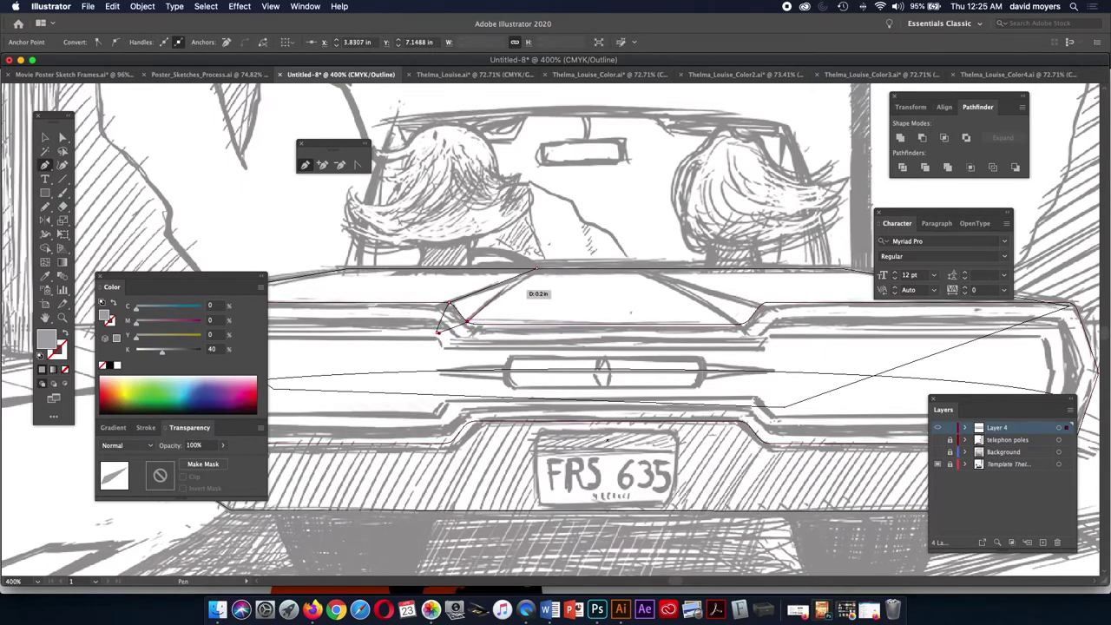
{"action": "left_click", "coordinate": [535, 269]}
- Trace the right trunk ridge as a matching closed four-point shape that extends into the rear panel
{"action": "left_click", "coordinate": [637, 269]}
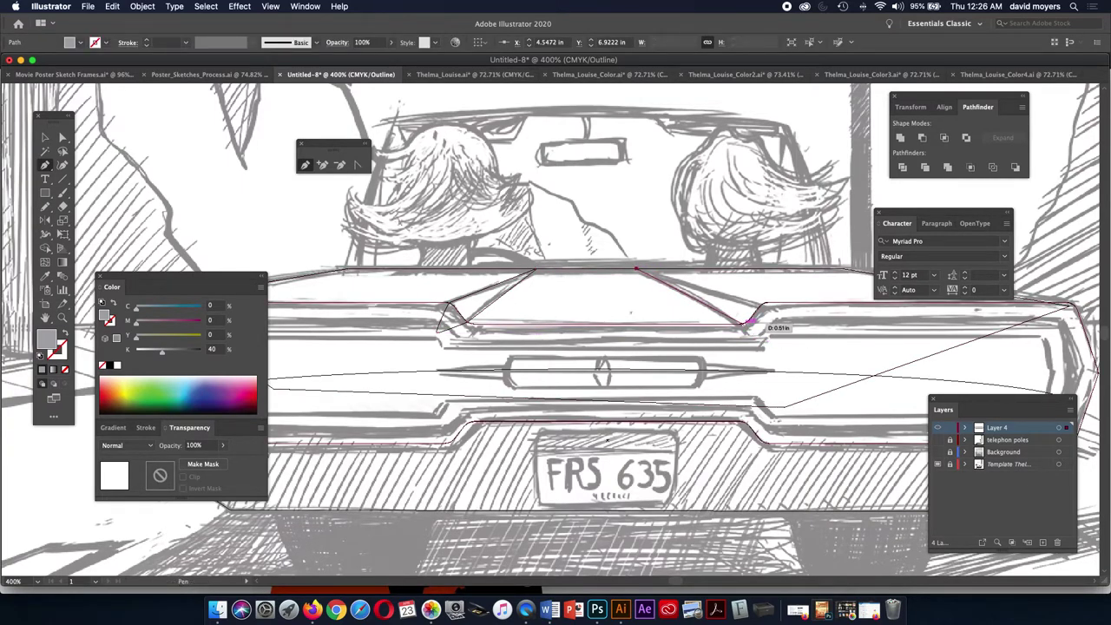
{"action": "left_click", "coordinate": [747, 323]}
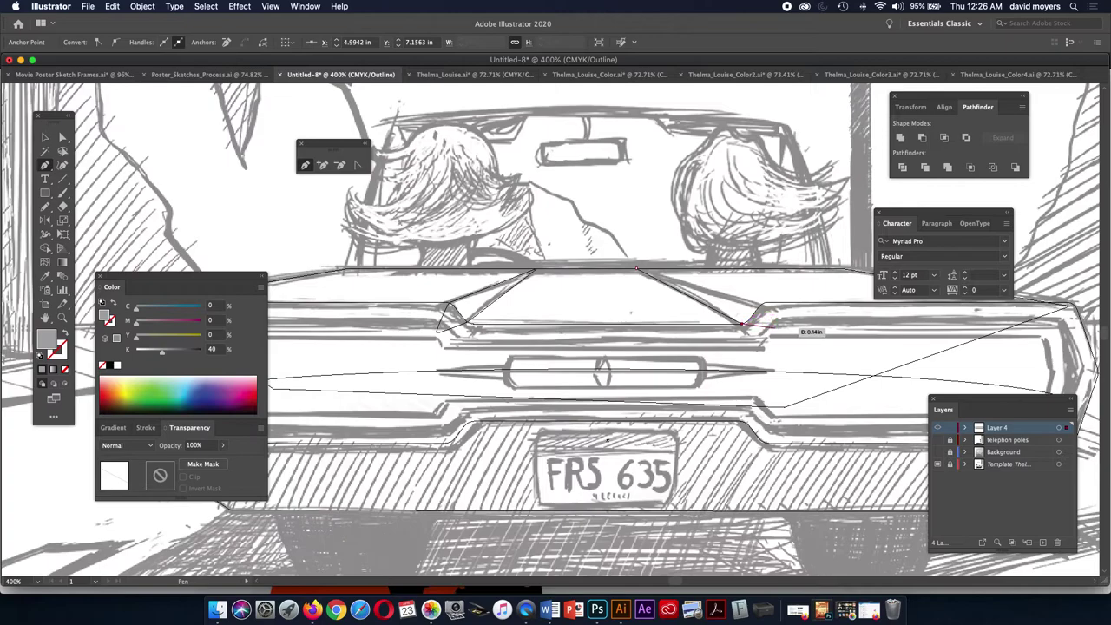
{"action": "left_click", "coordinate": [777, 329]}
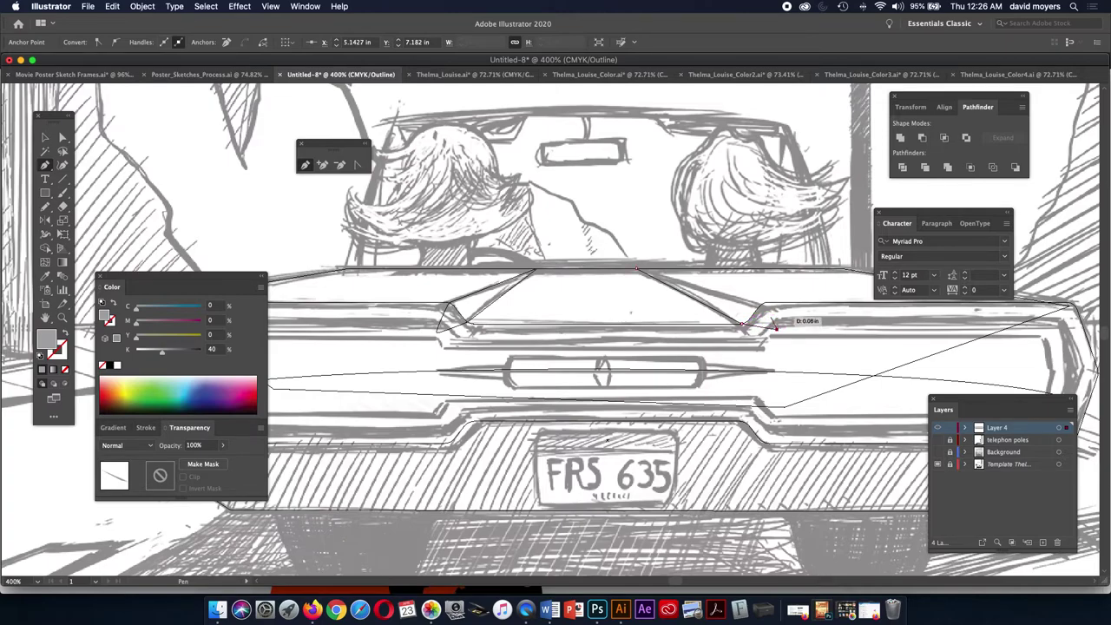
{"action": "left_click", "coordinate": [762, 303]}
{"action": "left_click", "coordinate": [636, 268]}
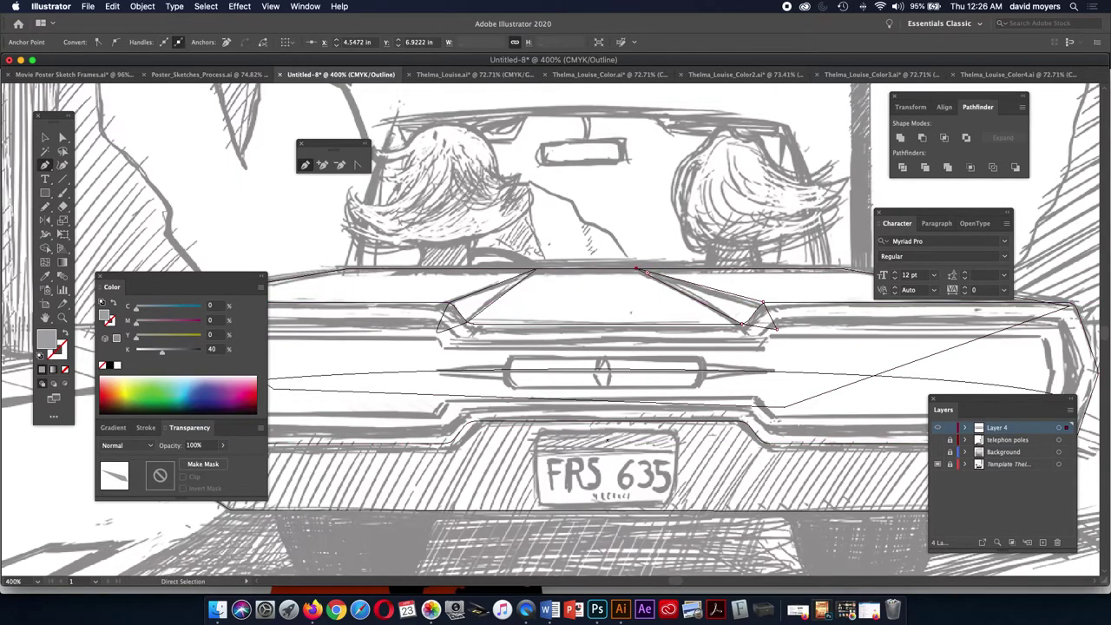
- Return to preview and fill both trunk ridge shapes with the lower bumper's 50% black using the Eyedropper
{"action": "key", "text": "super+y"}
{"action": "key", "text": "v"}
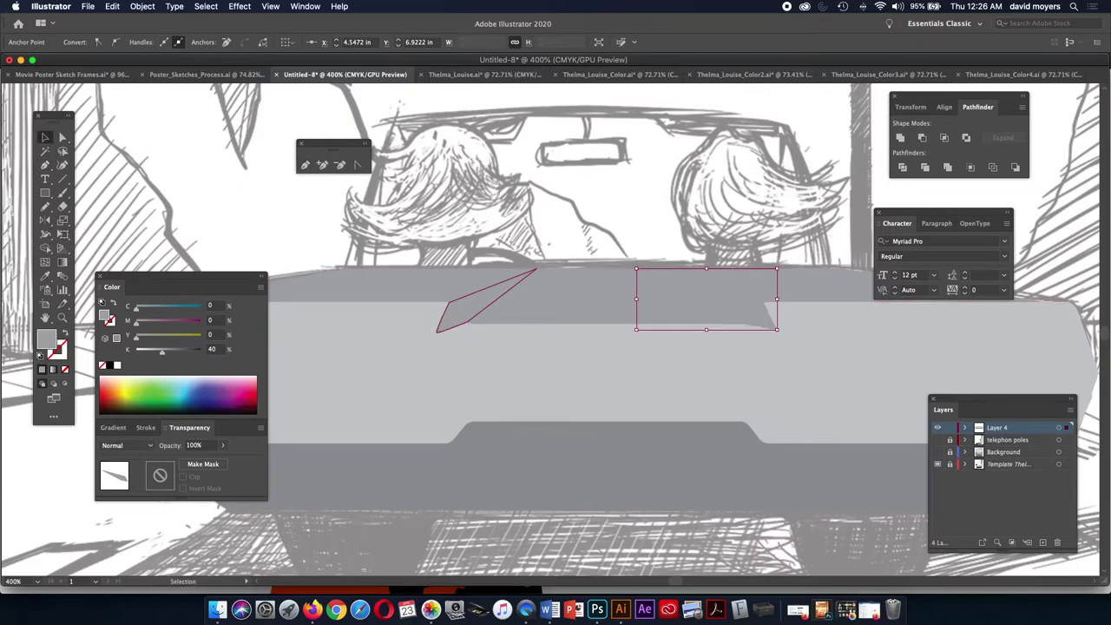
{"action": "left_click", "coordinate": [473, 304]}
{"action": "left_click", "coordinate": [737, 311], "text": "shift"}
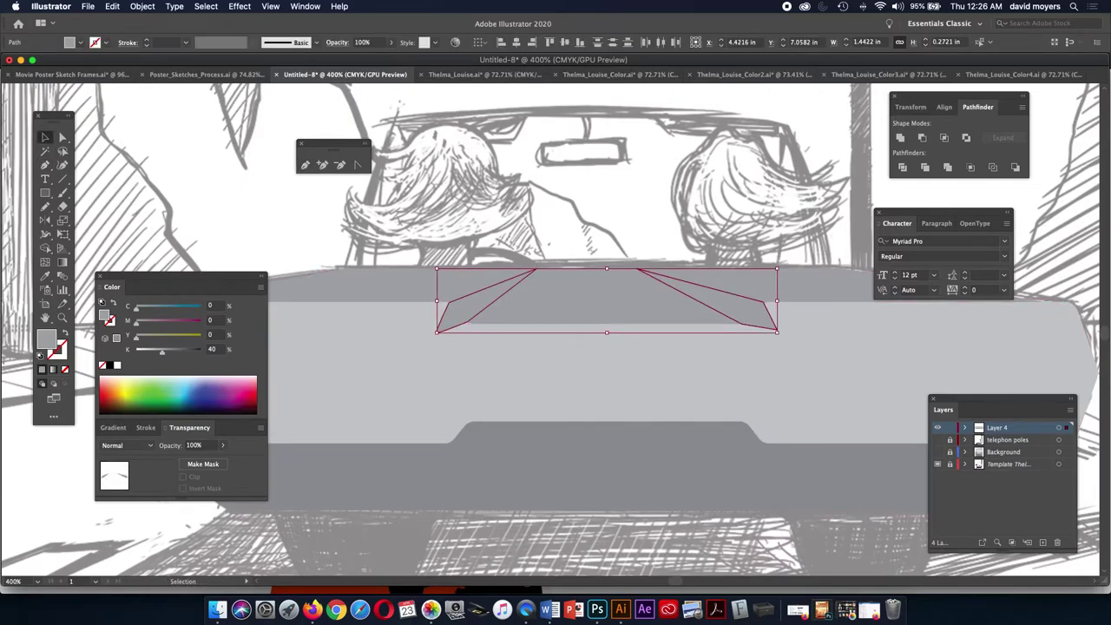
{"action": "key", "text": "i"}
{"action": "left_click", "coordinate": [608, 469]}
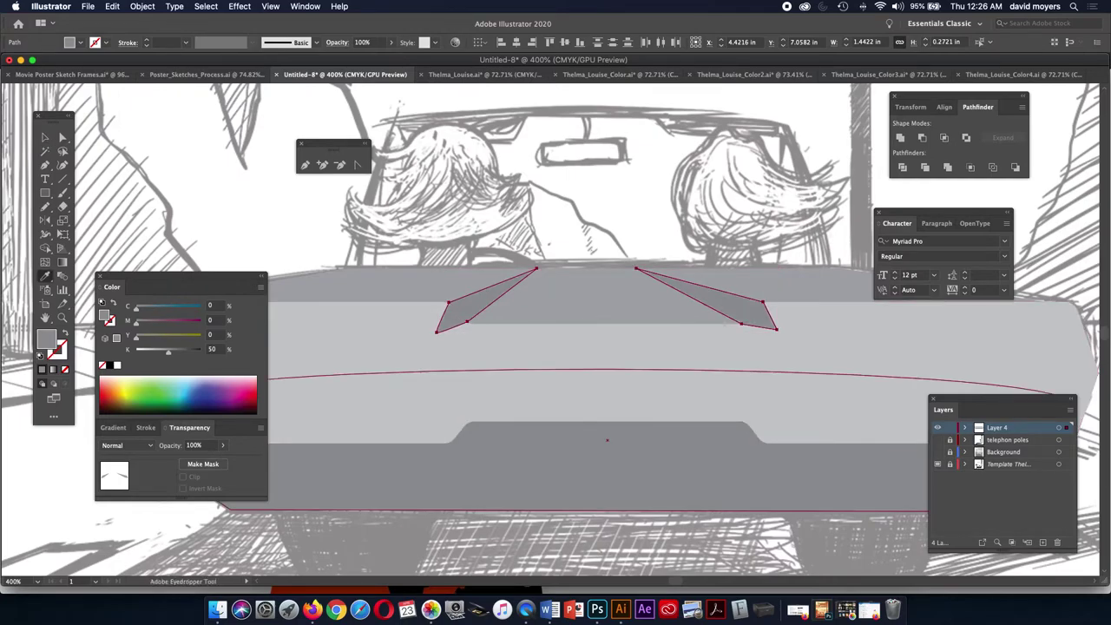
- Bring the light grey rear panel to the front to cover the ridges' lower ends, and deselect everything
{"action": "left_click", "coordinate": [45, 137]}
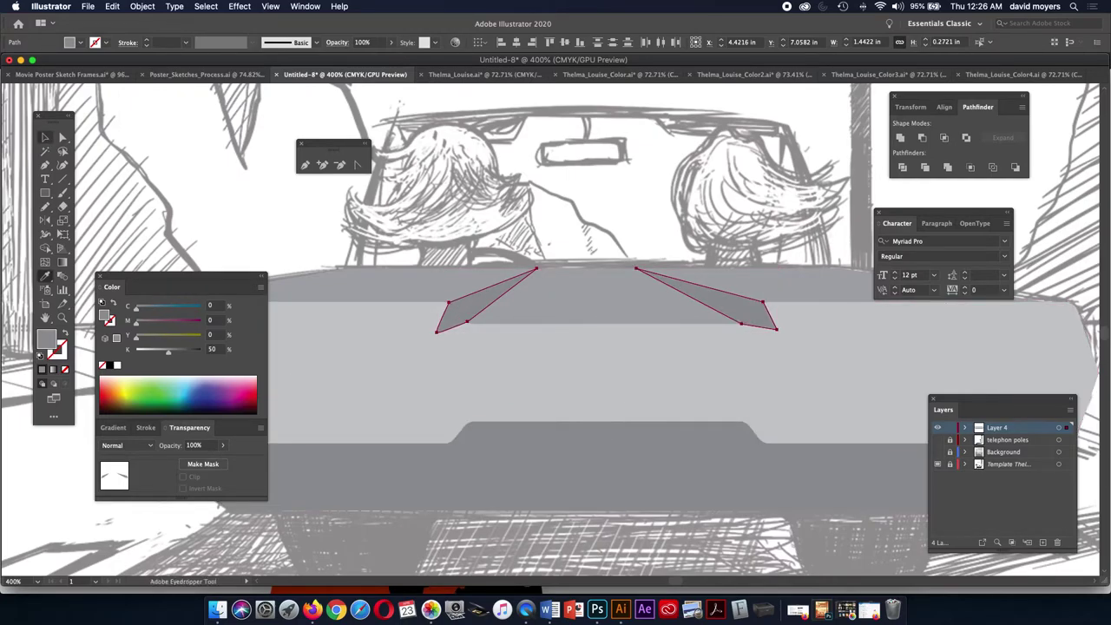
{"action": "left_click", "coordinate": [607, 371]}
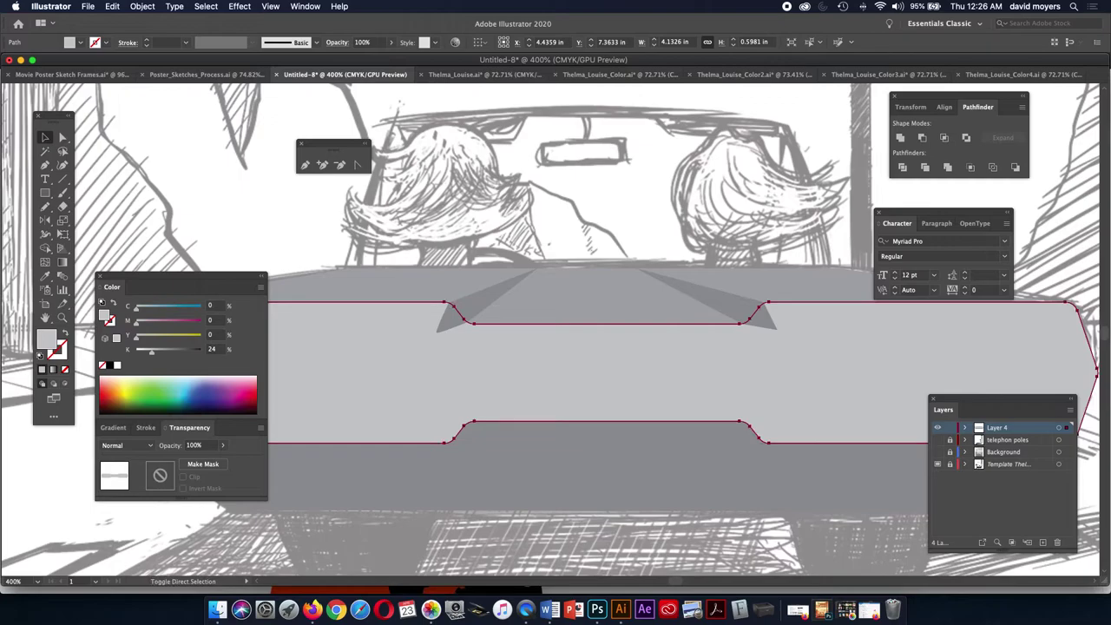
{"action": "key", "text": "super+shift+bracketright"}
{"action": "key", "text": "super+shift+a"}
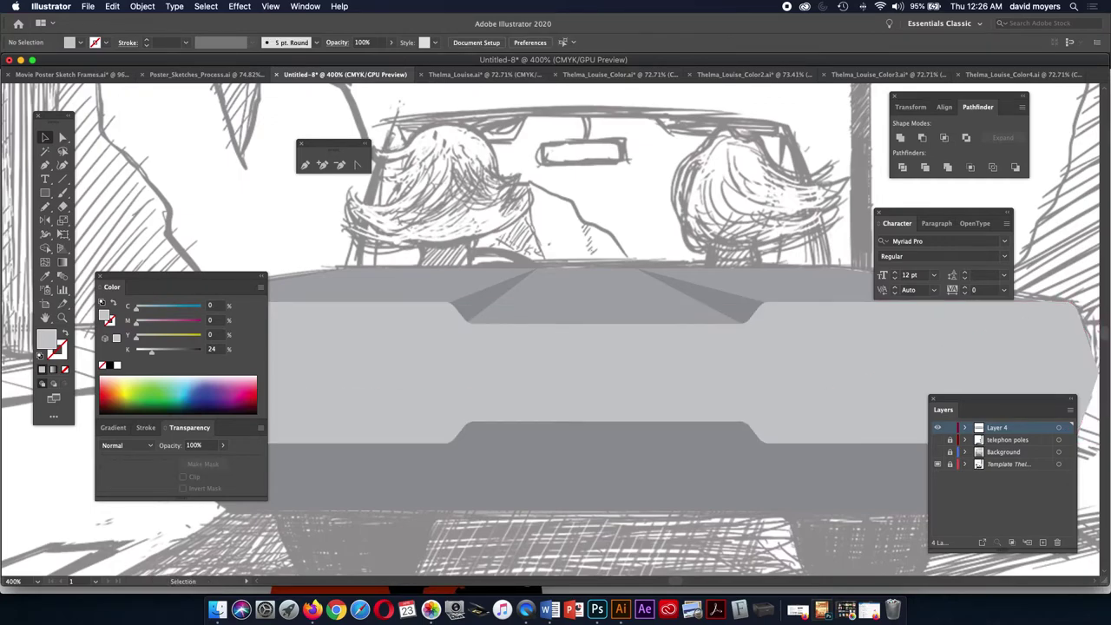
- In outline view, draw a rectangle over the left rear tire and resize it to about 0.46 by 0.60 in
{"action": "key", "text": "super+minus"}
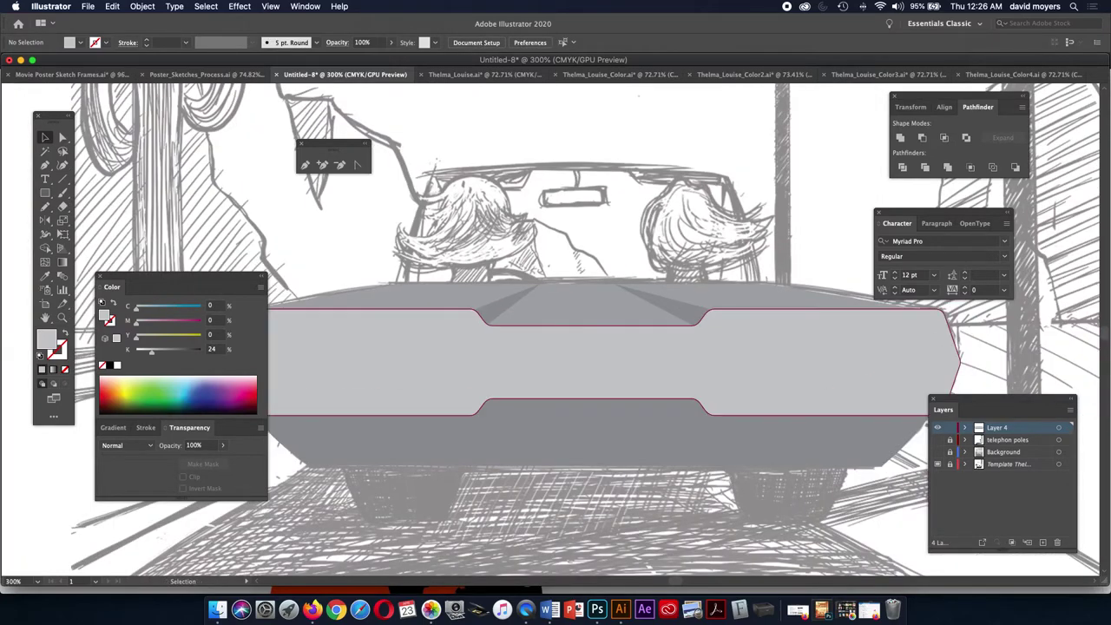
{"action": "key", "text": "z"}
{"action": "left_click", "coordinate": [460, 465]}
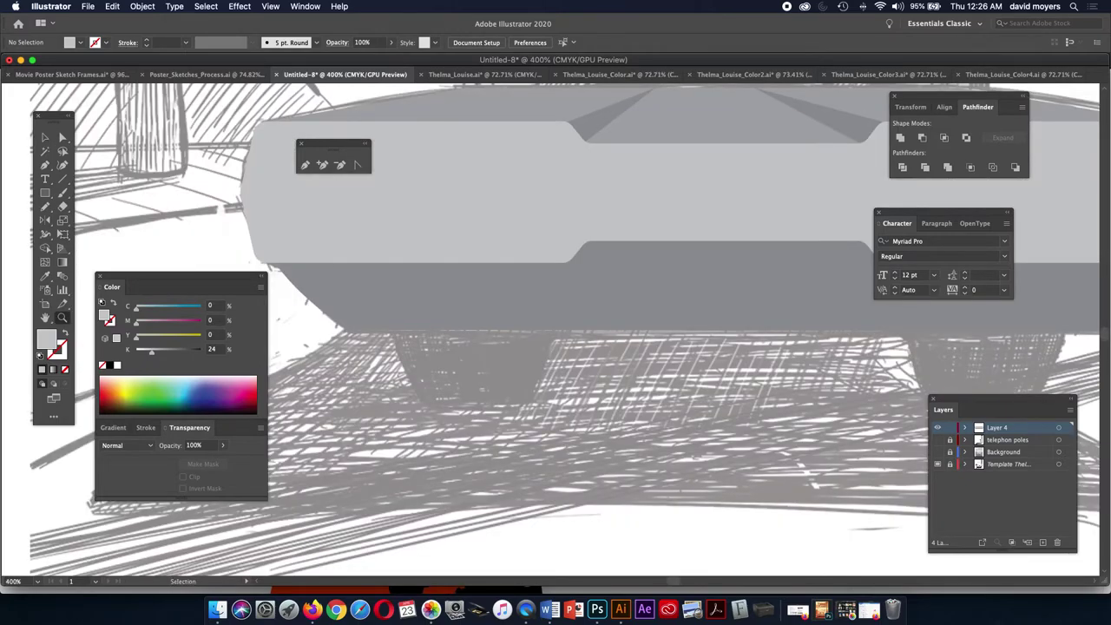
{"action": "key", "text": "super+y"}
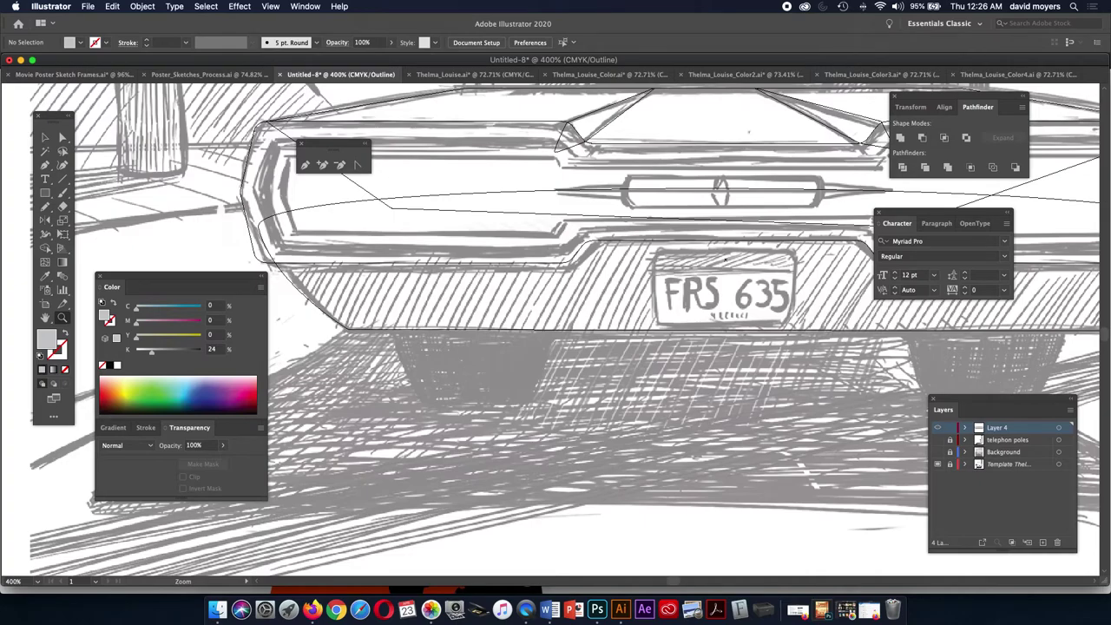
{"action": "key", "text": "m"}
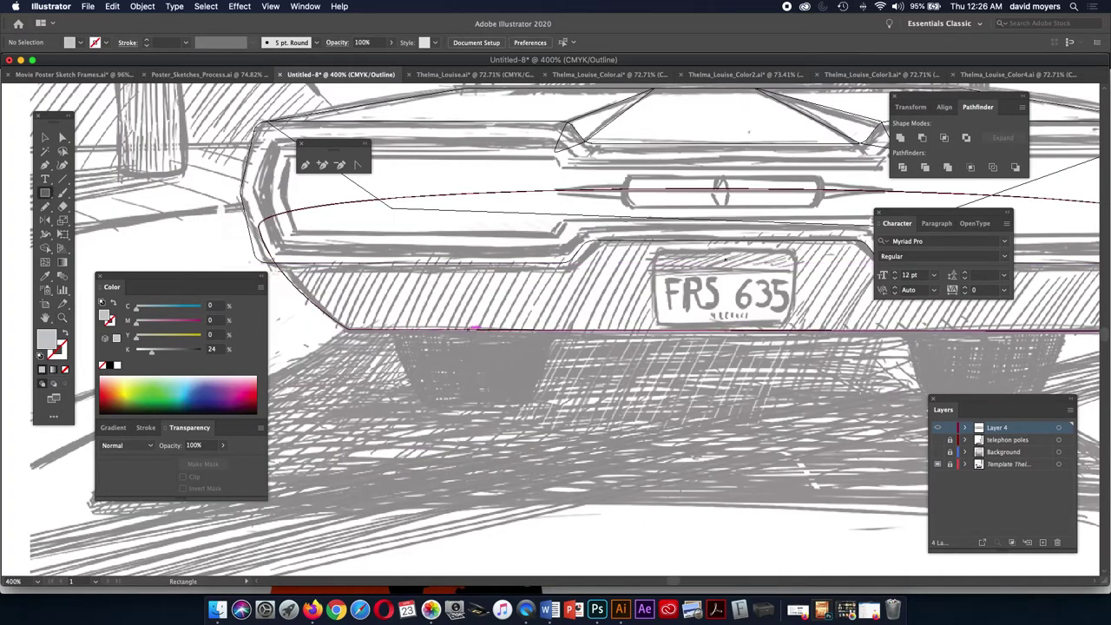
{"action": "mouse_move", "coordinate": [466, 318]}
{"action": "left_mouse_down"}
{"action": "mouse_move", "coordinate": [509, 397]}
{"action": "mouse_move", "coordinate": [524, 403]}
{"action": "left_mouse_up"}
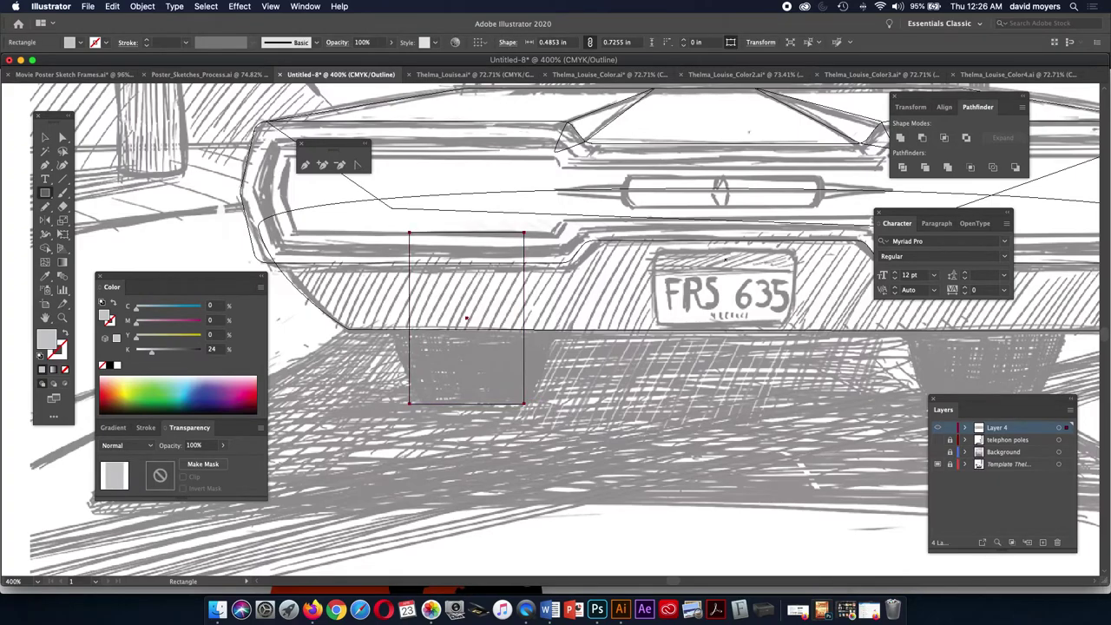
{"action": "key", "text": "v"}
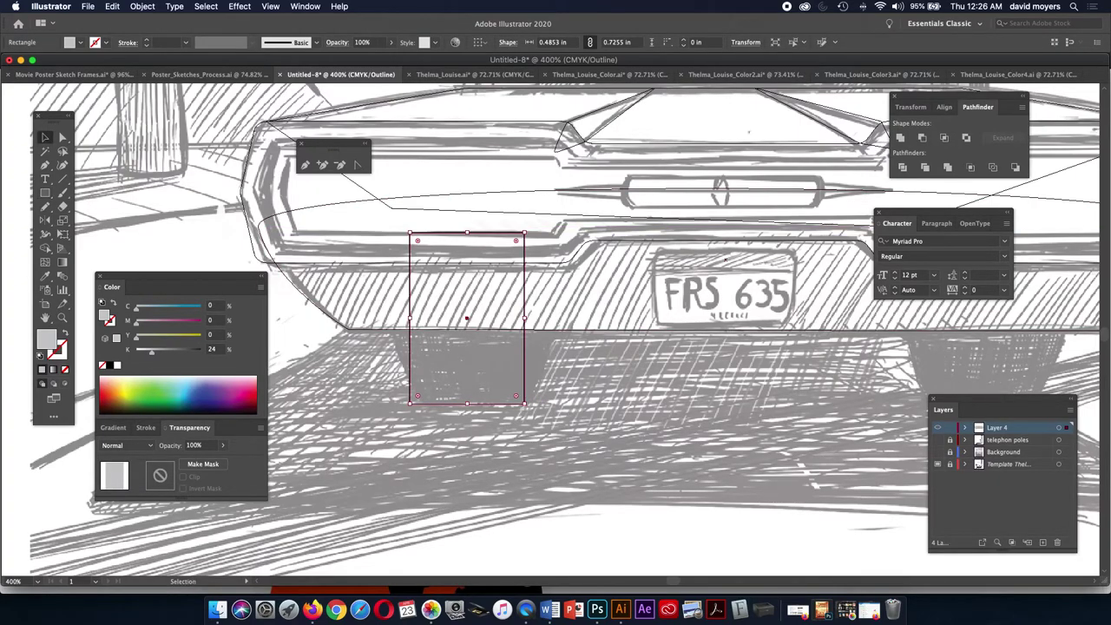
{"action": "left_click_drag", "start_coordinate": [467, 232], "coordinate": [467, 262]}
{"action": "left_click_drag", "start_coordinate": [410, 332], "coordinate": [417, 332]}
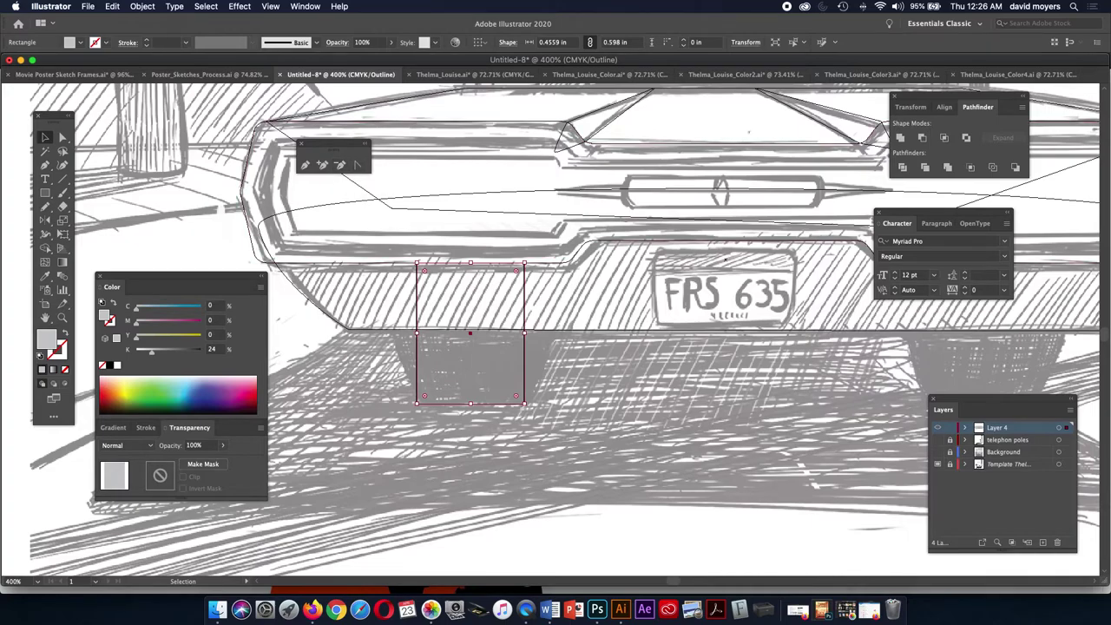
- Move the tire rectangle's upper corners outward to form a trapezoid matching the sketched tire, and activate the Anchor Point tool
{"action": "key", "text": "a"}
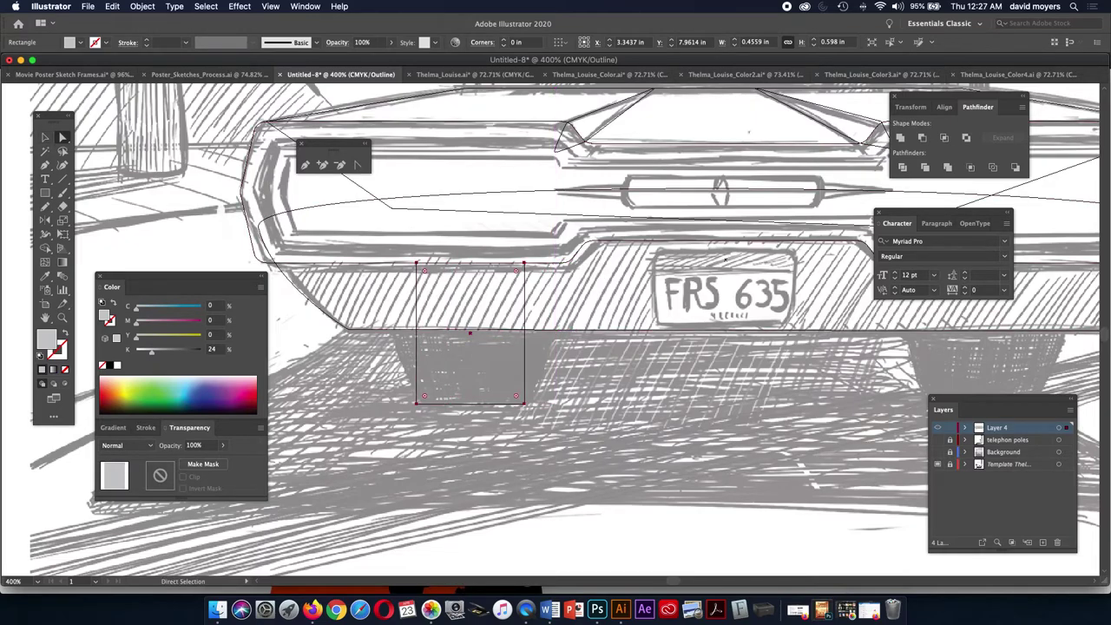
{"action": "left_click_drag", "start_coordinate": [524, 263], "coordinate": [572, 262]}
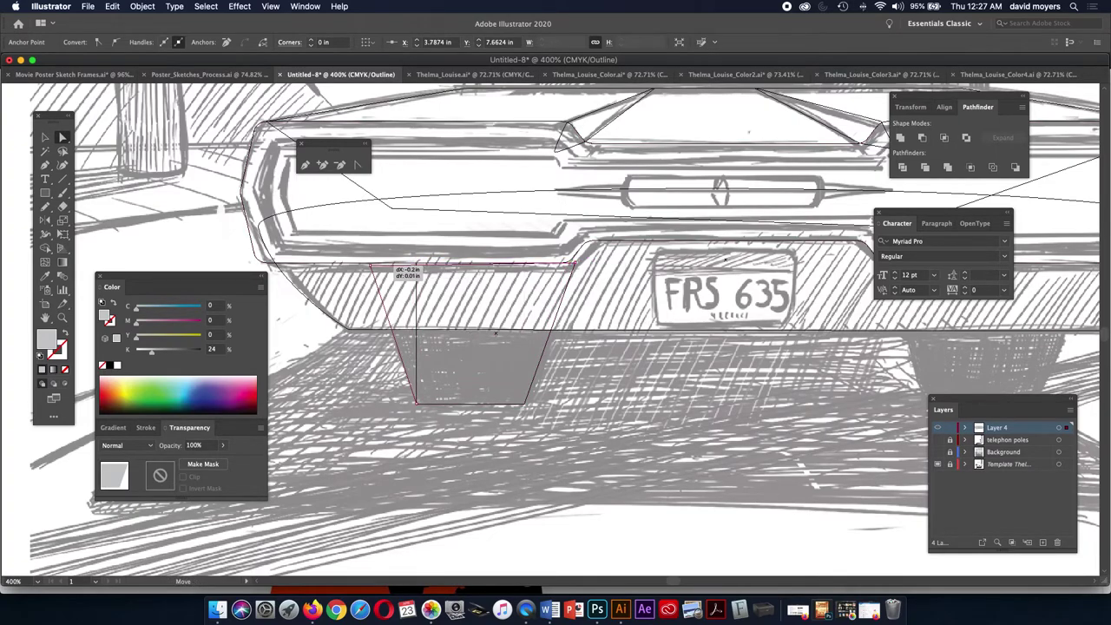
{"action": "left_click_drag", "start_coordinate": [418, 261], "coordinate": [370, 266]}
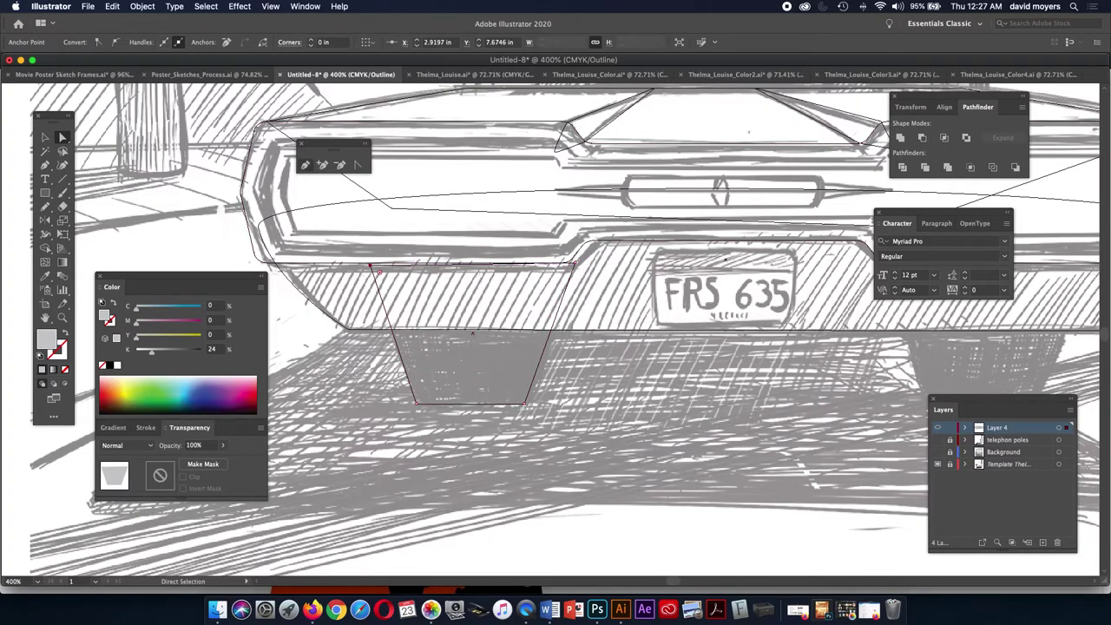
{"action": "left_click", "coordinate": [356, 164]}
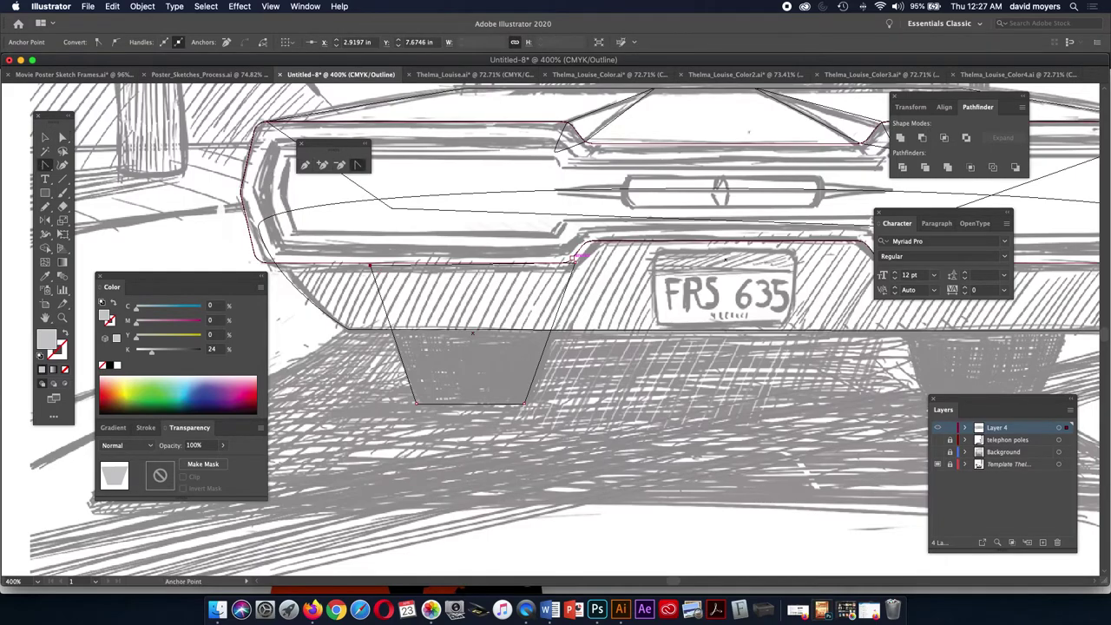
- Pull curve handles from the tire's two upper corners to round its top and bulge its sides, and deselect it
{"action": "left_click_drag", "start_coordinate": [572, 262], "coordinate": [590, 146]}
{"action": "left_click_drag", "start_coordinate": [371, 266], "coordinate": [372, 149]}
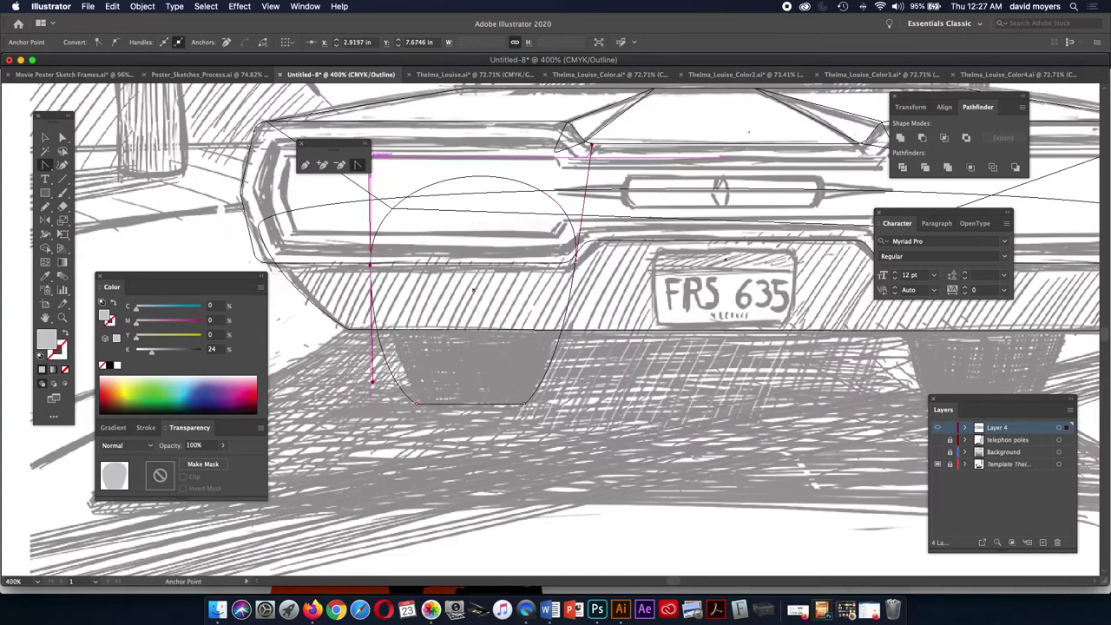
{"action": "key", "text": "a"}
{"action": "key", "text": "super+shift+a"}
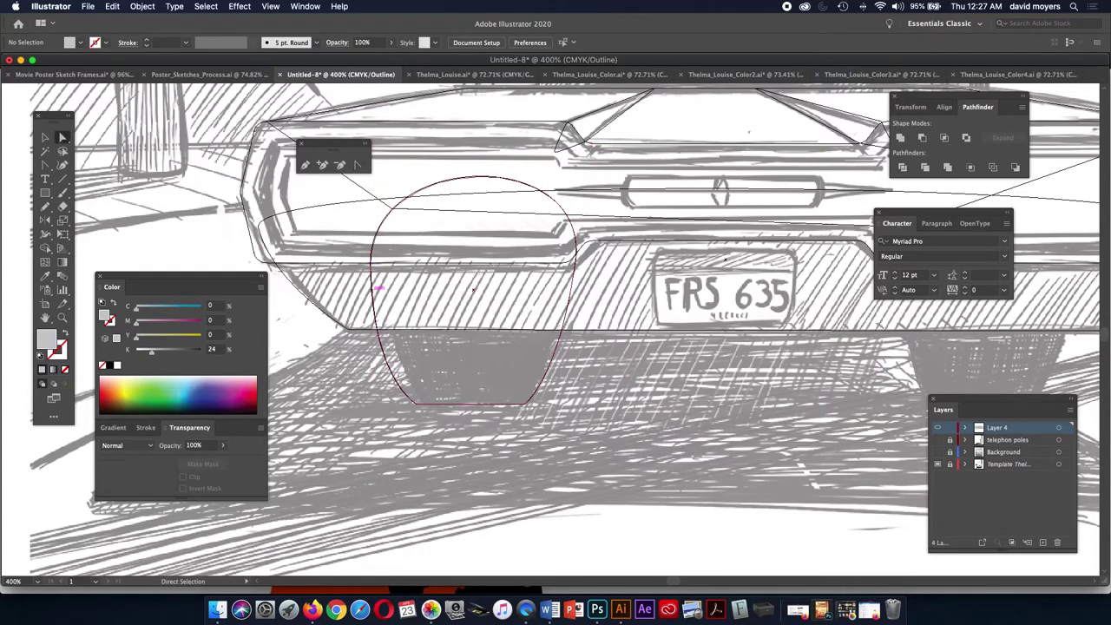
- Move the tire's left anchors and its upper right anchor slightly inward to fit the sketched left rear tire
{"action": "left_click", "coordinate": [373, 266]}
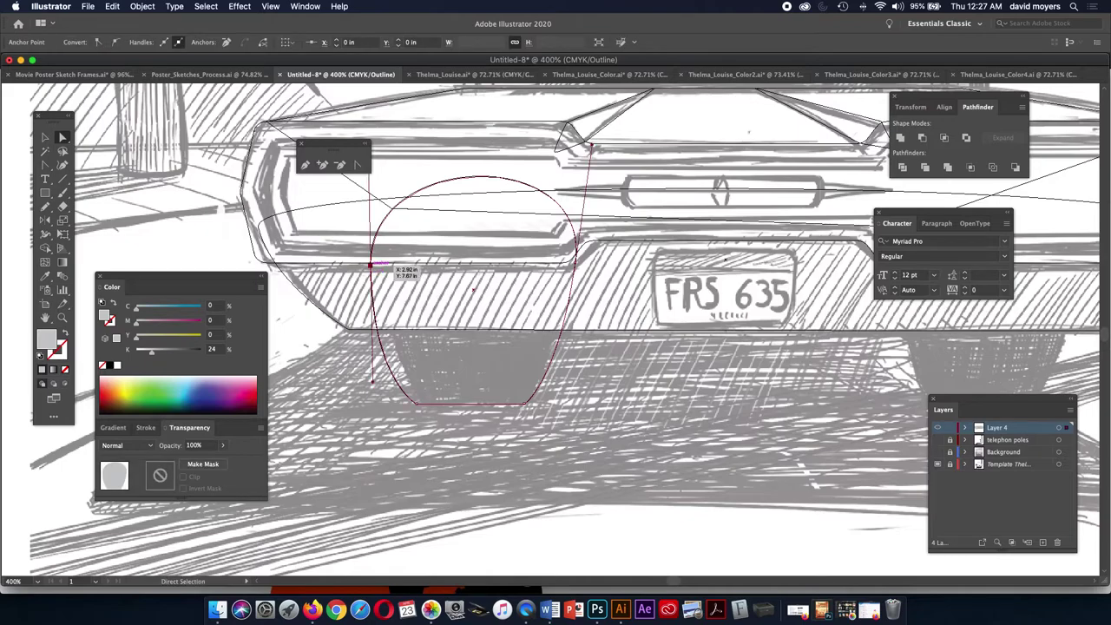
{"action": "left_click_drag", "start_coordinate": [416, 403], "coordinate": [428, 403]}
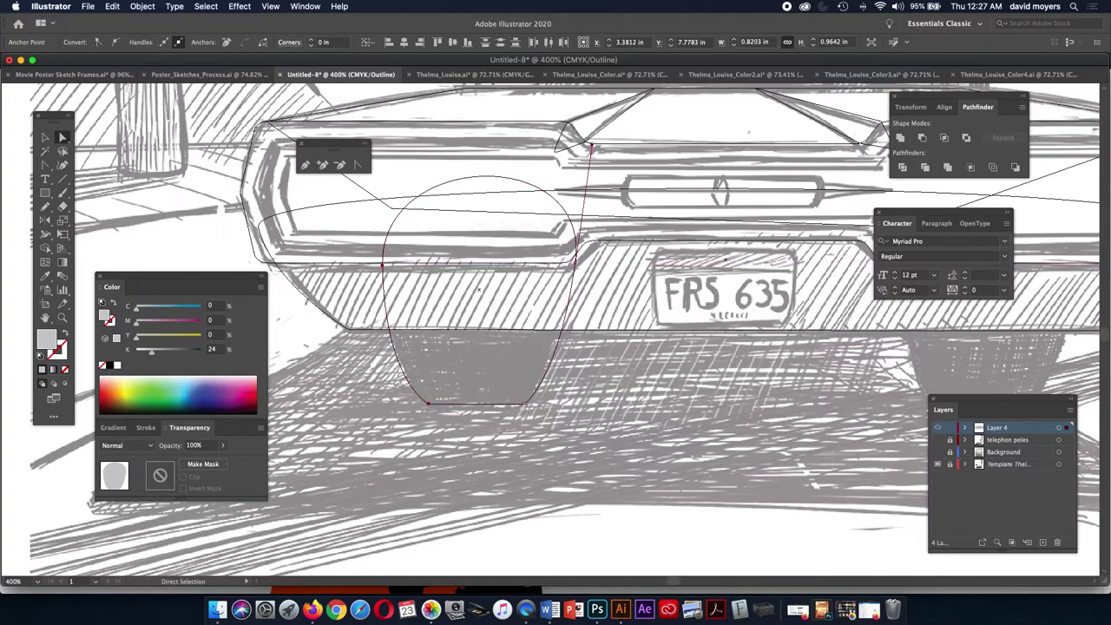
{"action": "left_click", "coordinate": [599, 279]}
{"action": "left_click_drag", "start_coordinate": [575, 261], "coordinate": [570, 262]}
{"action": "left_click_drag", "start_coordinate": [384, 262], "coordinate": [387, 264]}
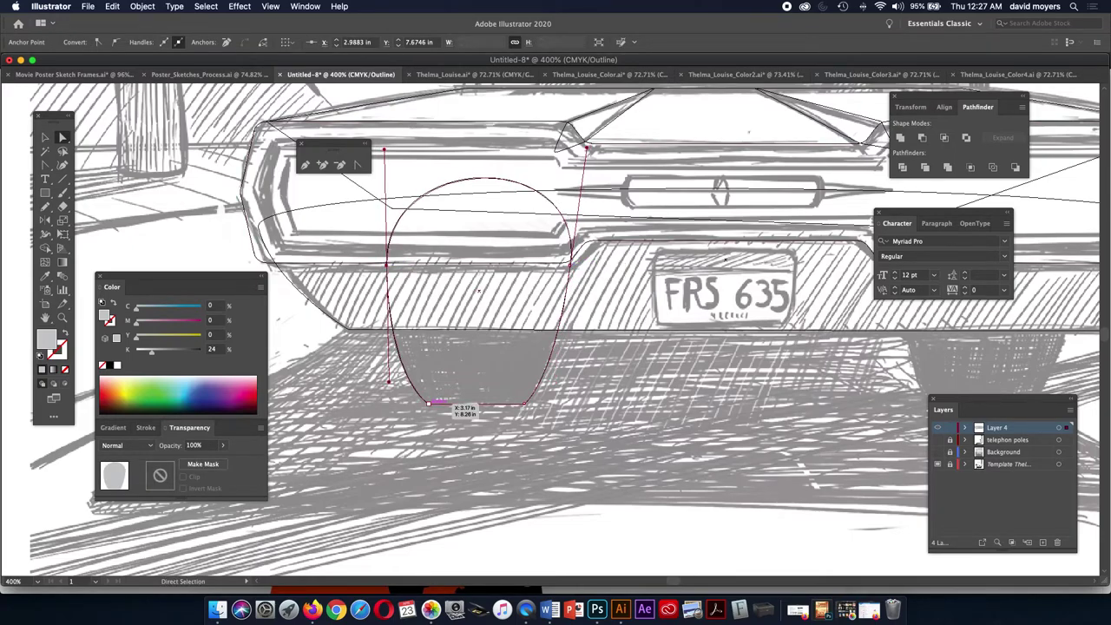
{"action": "left_click", "coordinate": [432, 403]}
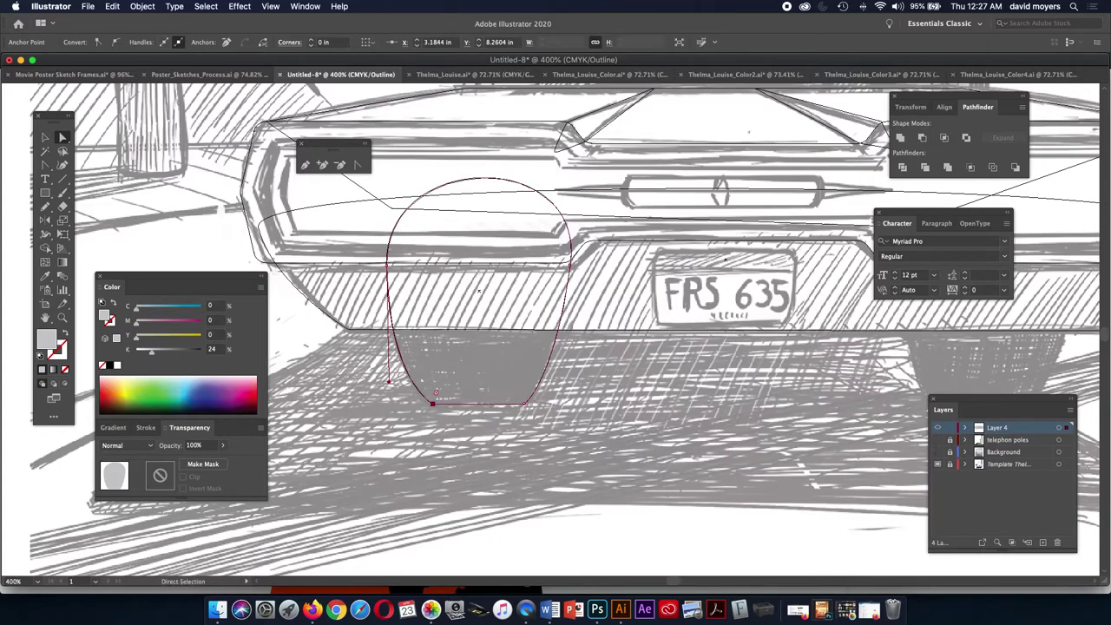
- Return to preview and fill the tire shape with 100% black
{"action": "key", "text": "v"}
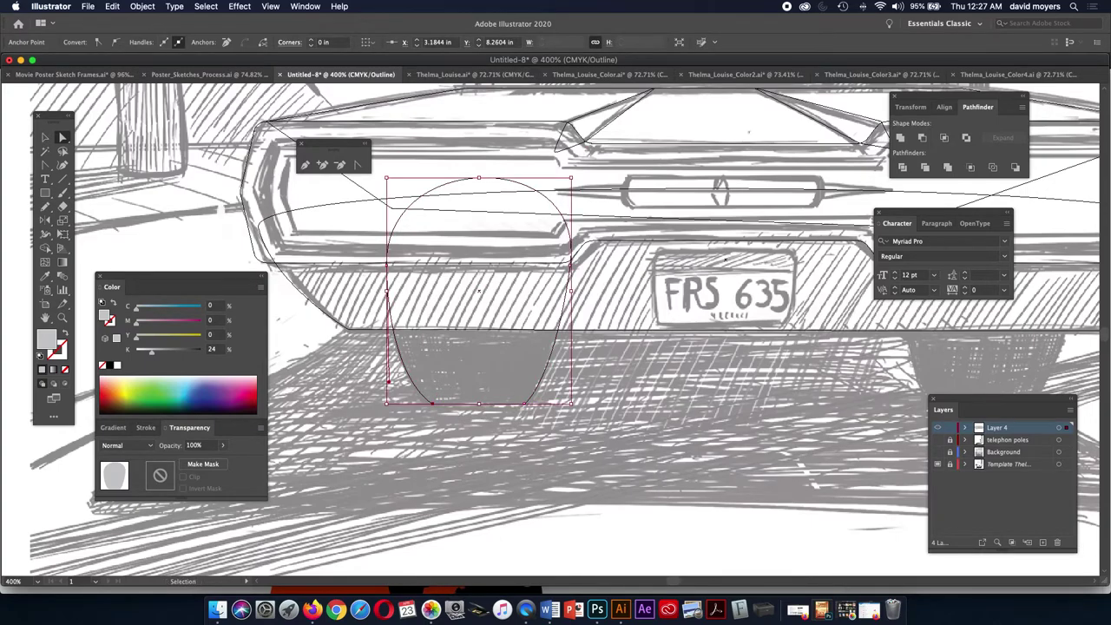
{"action": "key", "text": "super+y"}
{"action": "key", "text": "super+minus"}
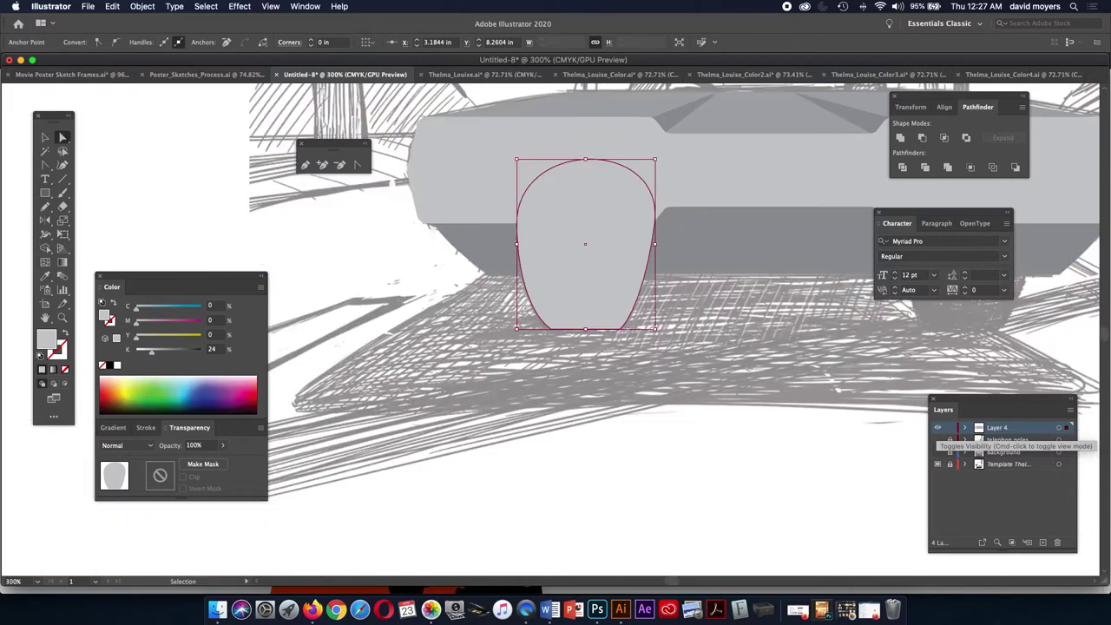
{"action": "key", "text": "a"}
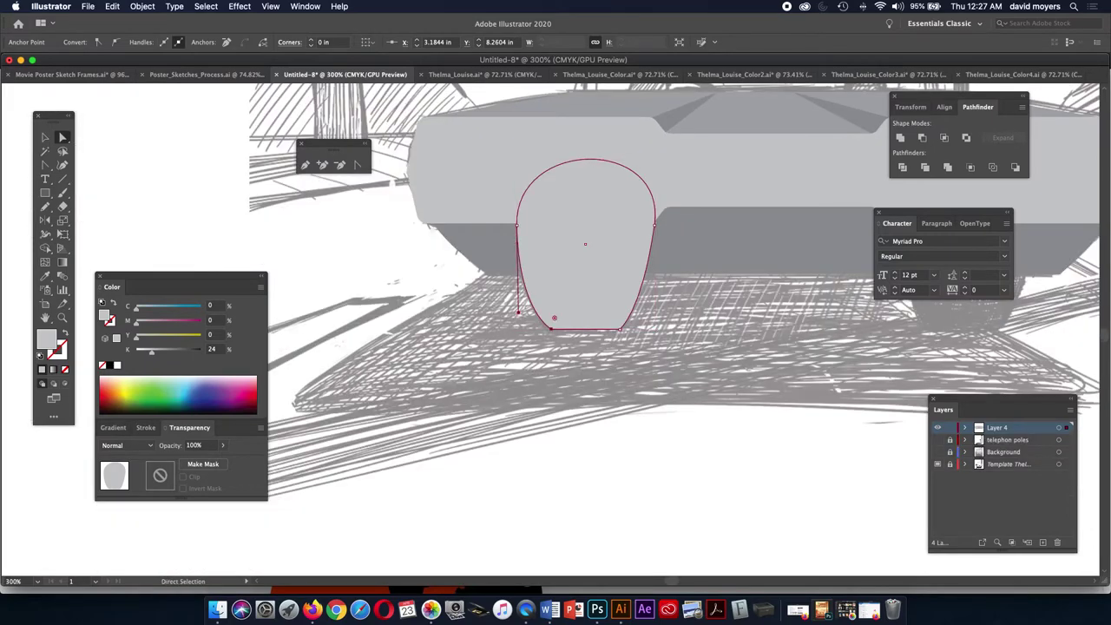
{"action": "left_click", "coordinate": [117, 365]}
{"action": "key", "text": "v"}
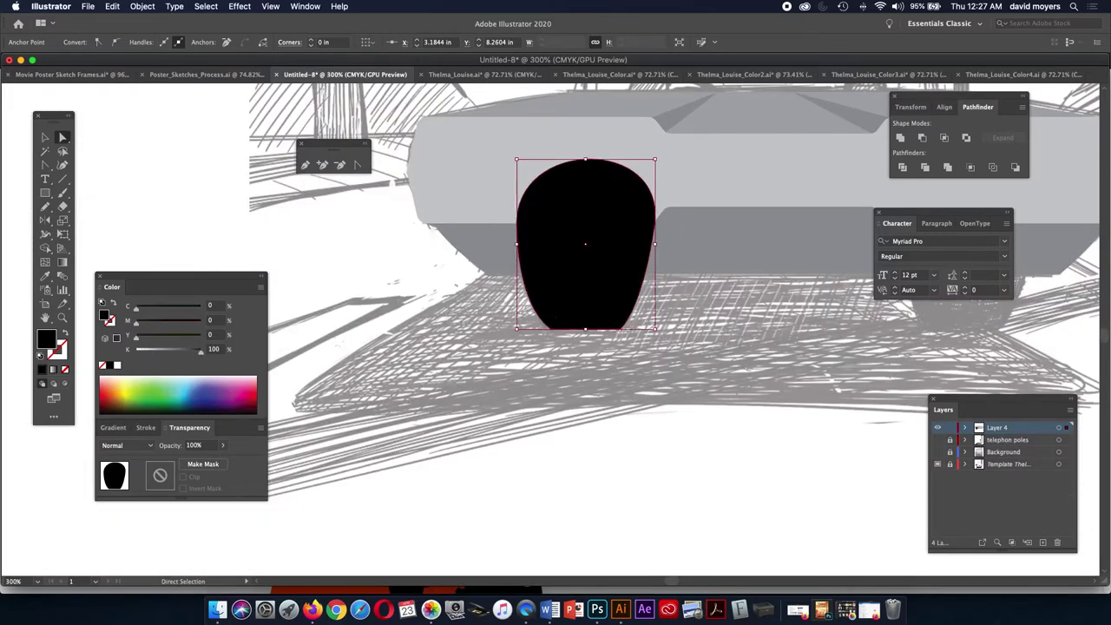
- Send the black tire behind the car body so only its lower part shows below the bumper, and deselect it
{"action": "key", "text": "super+minus"}
{"action": "left_click_drag", "start_coordinate": [572, 272], "coordinate": [449, 347]}
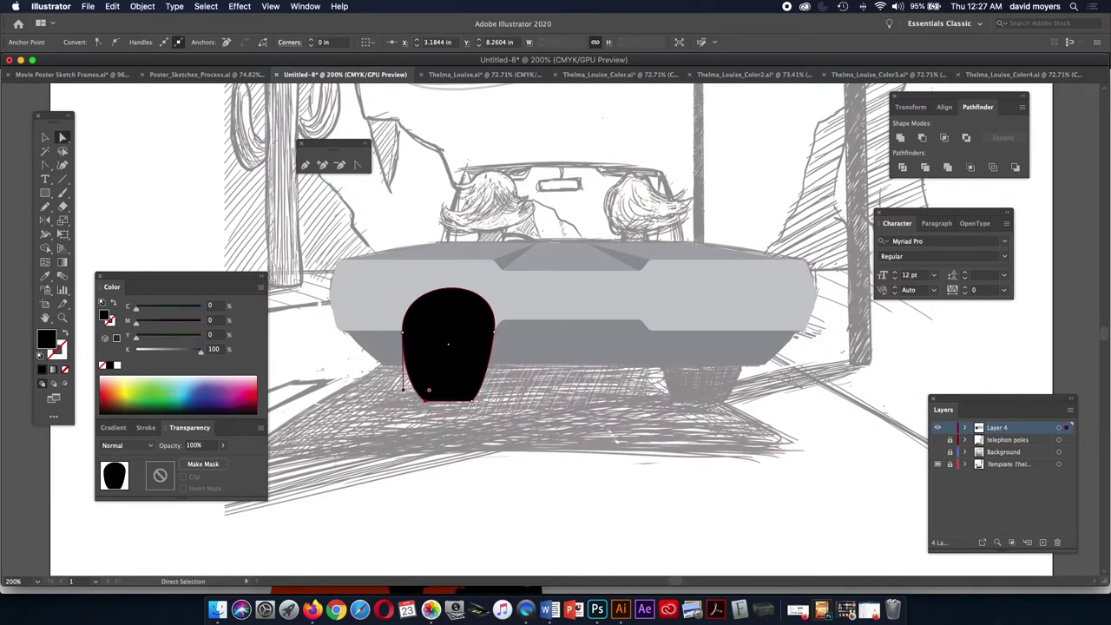
{"action": "key", "text": "v"}
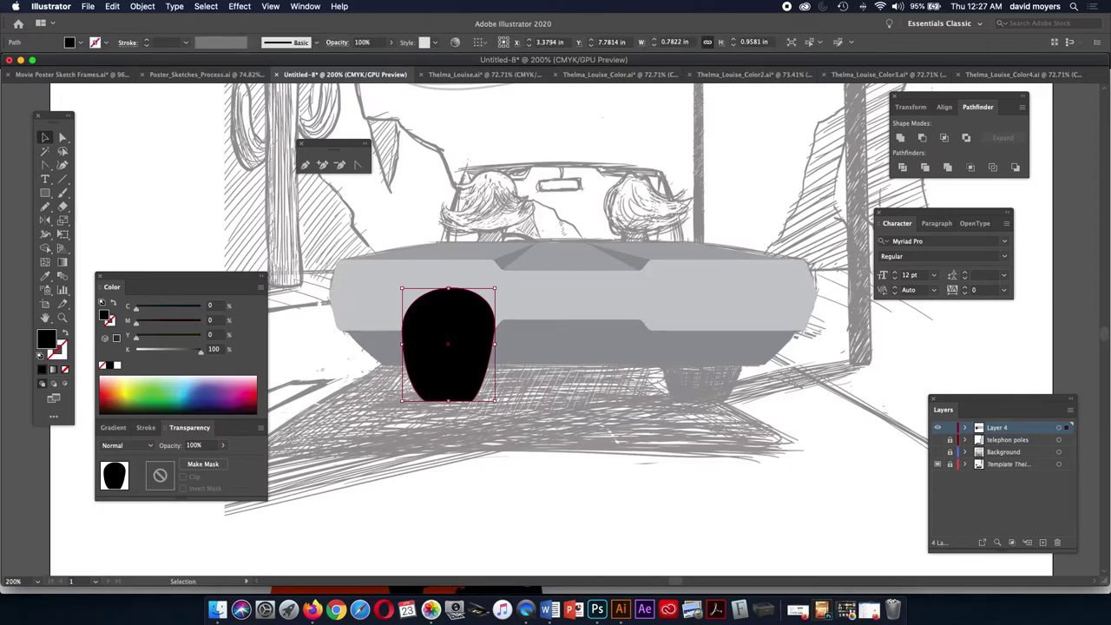
{"action": "key", "text": "super"}
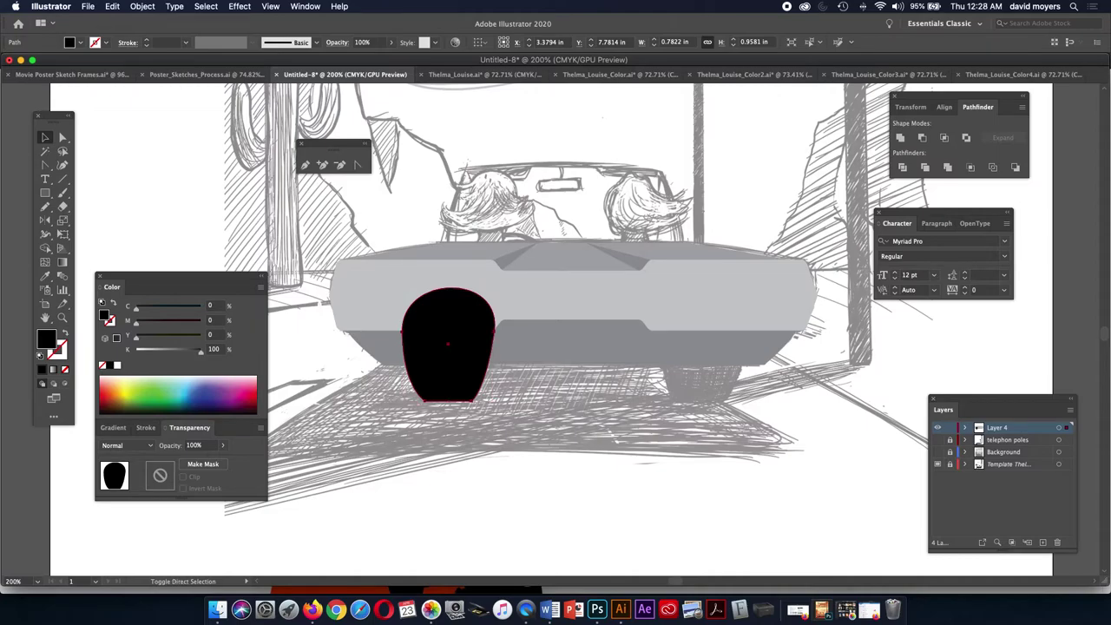
{"action": "key", "text": "super+bracketleft"}
{"action": "key", "text": "super+shift+a"}
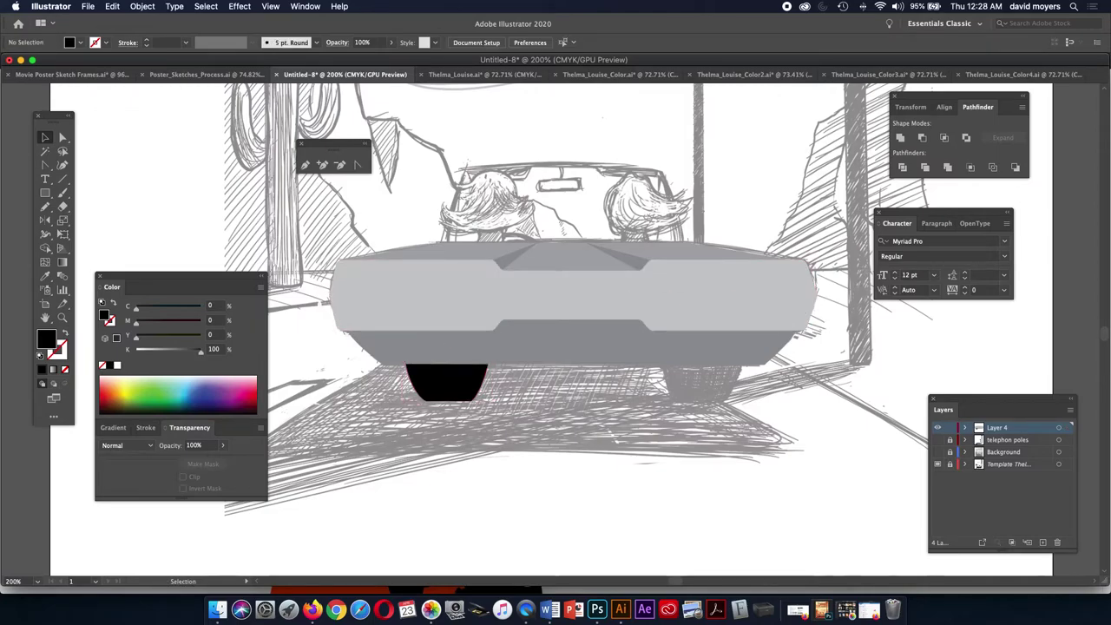
- Reflect a copy of the tire across a vertical axis at the car's centre to create the right rear tire
{"action": "left_click", "coordinate": [472, 397]}
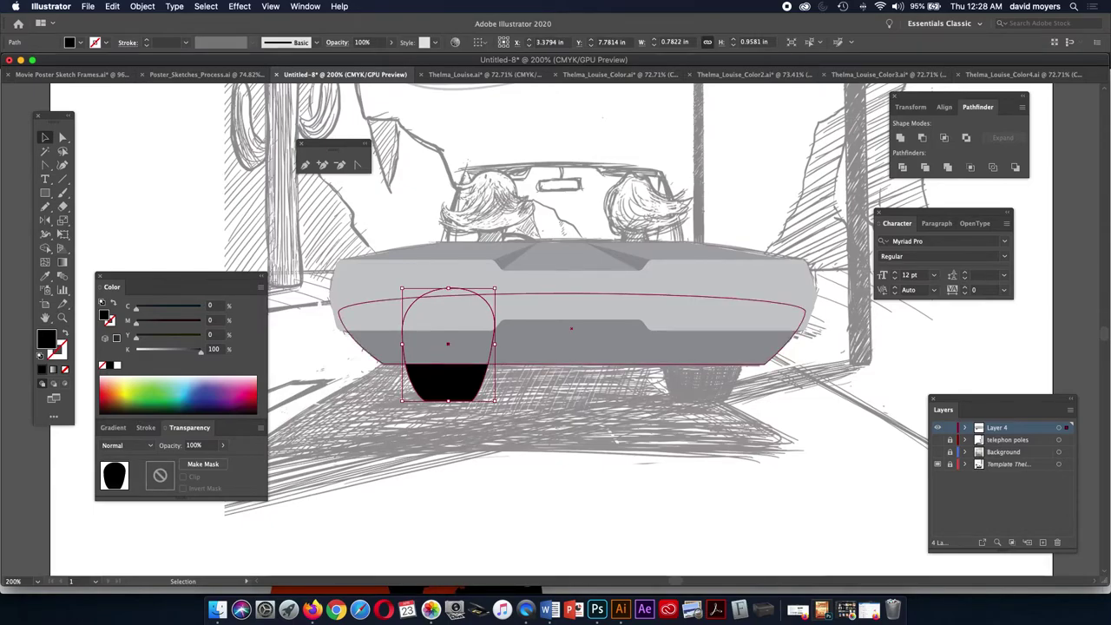
{"action": "left_click", "coordinate": [45, 220]}
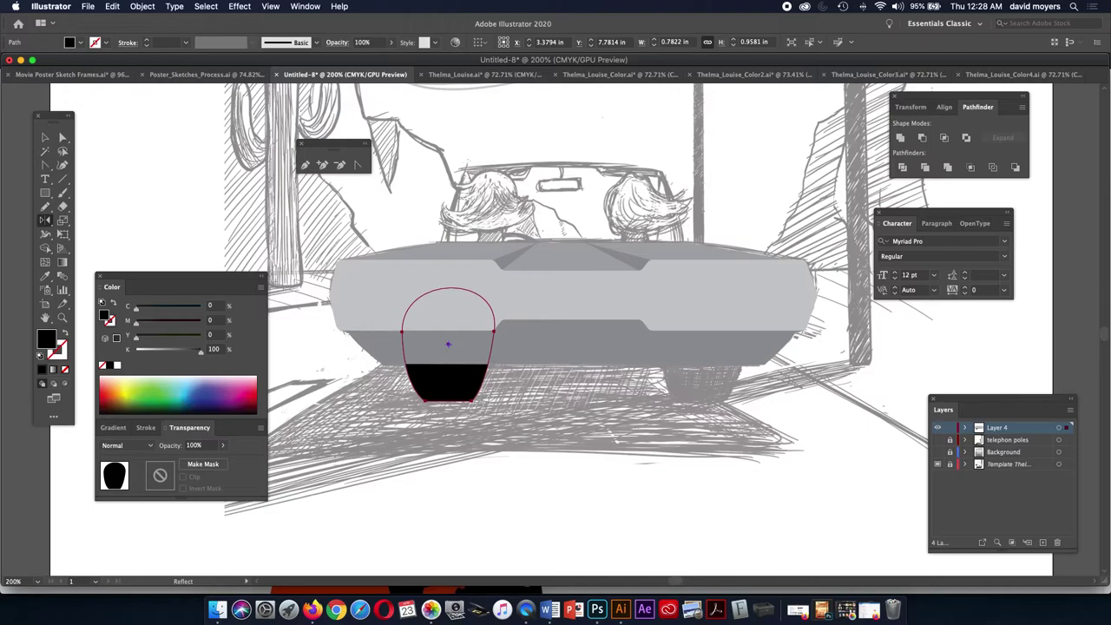
{"action": "key", "text": "Return"}
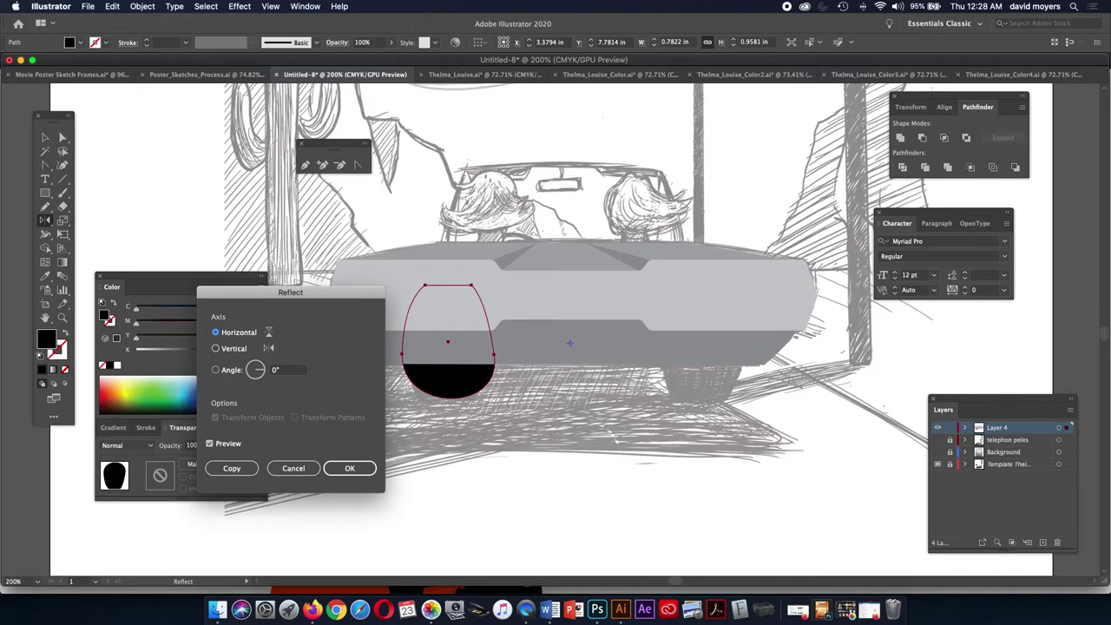
{"action": "left_click", "coordinate": [216, 348]}
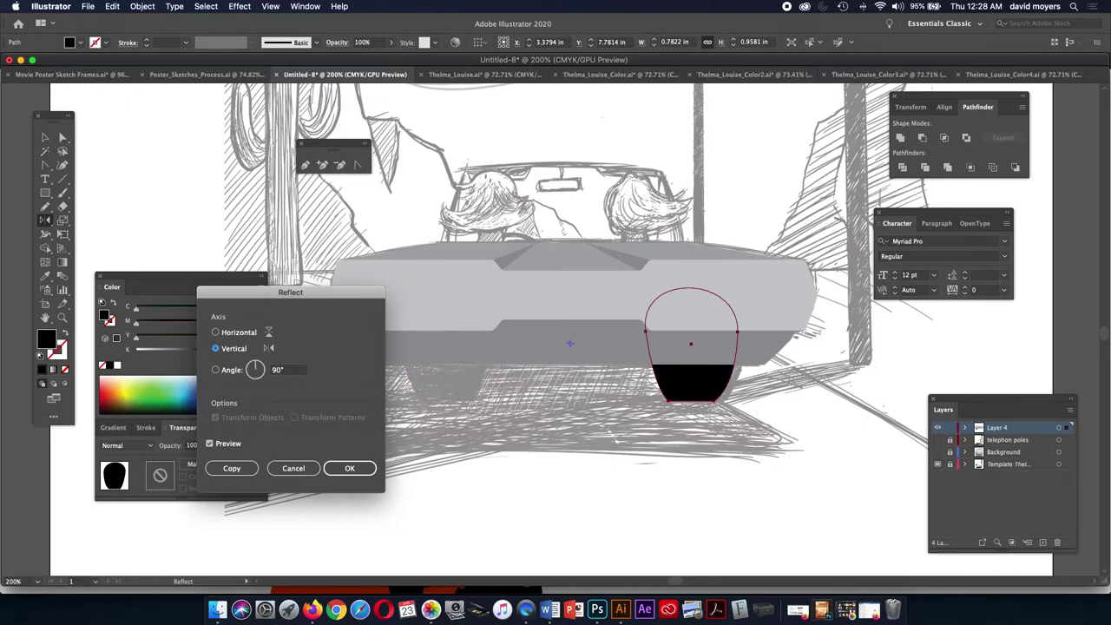
{"action": "left_click", "coordinate": [232, 467]}
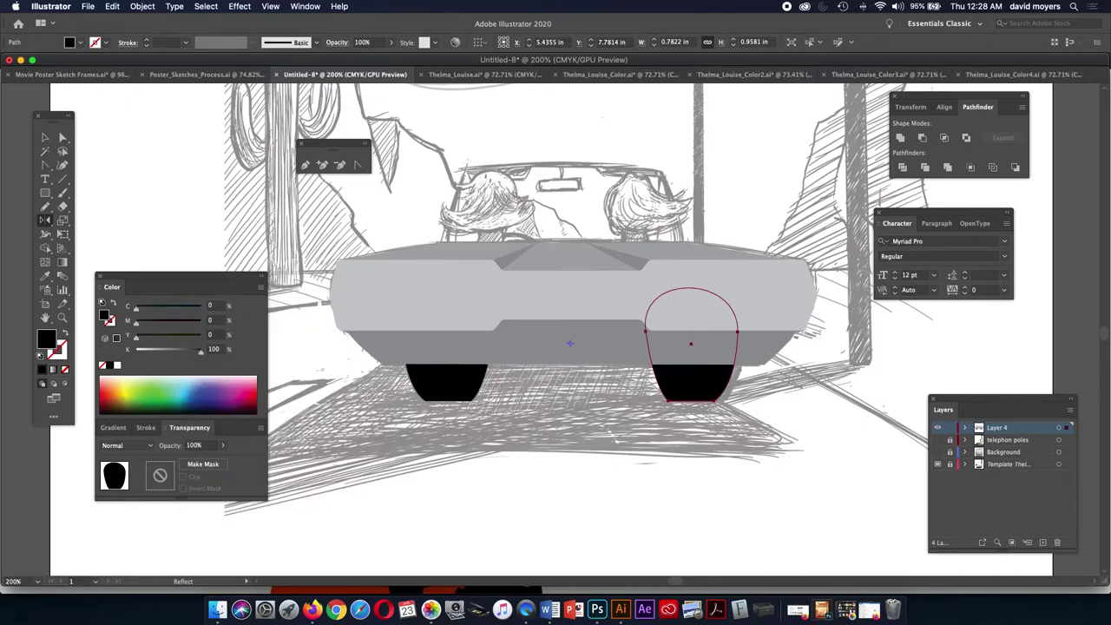
- Shift the copied tire slightly to the right to line up with the sketched right rear tire, and deselect it
{"action": "left_click", "coordinate": [45, 137]}
{"action": "key", "text": "Right"}
{"action": "key", "text": "Right"}
{"action": "key", "text": "Right"}
{"action": "key", "text": "Right"}
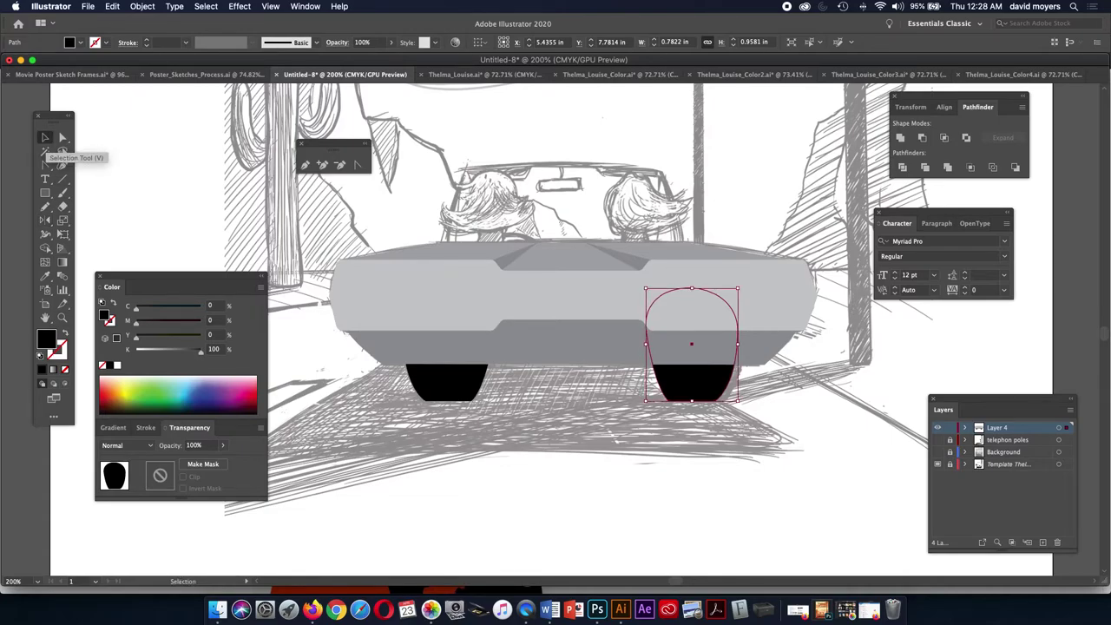
{"action": "left_click_drag", "start_coordinate": [714, 373], "coordinate": [722, 372]}
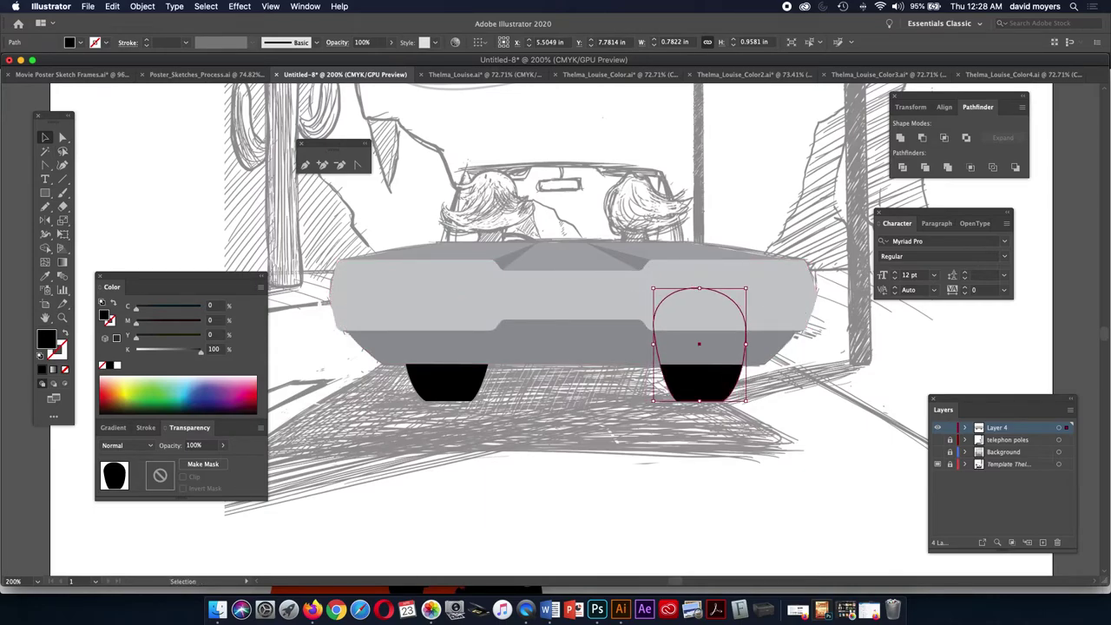
{"action": "key", "text": "shift+super+a"}
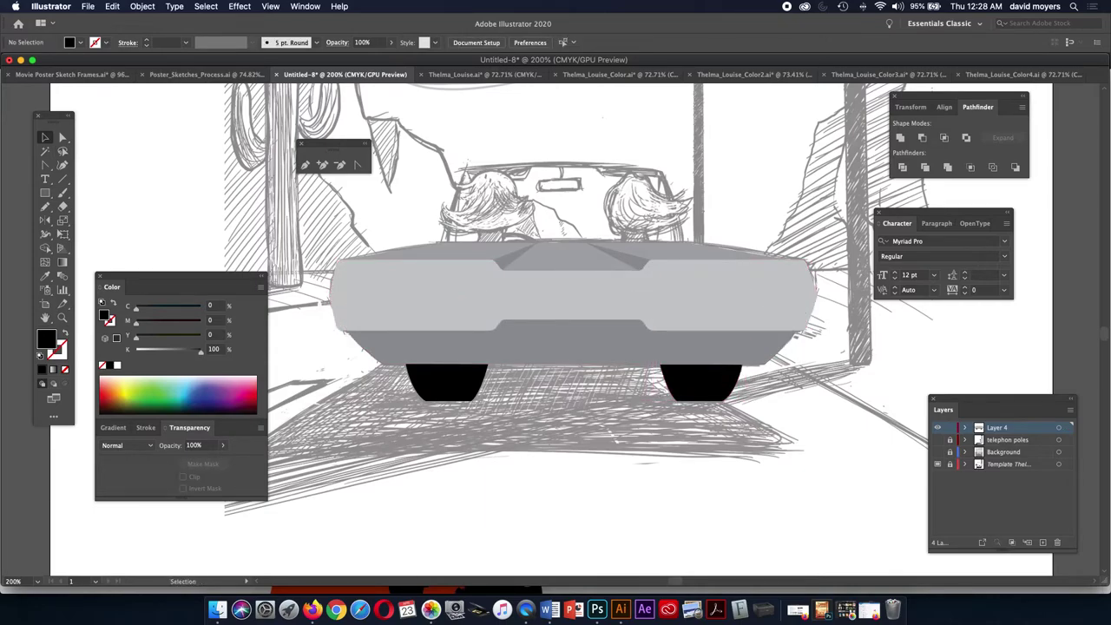
- Show the telephone pole and background layers, view the whole poster, and compare it with Thelma_Louise.ai
{"action": "key", "text": "super+shift+w"}
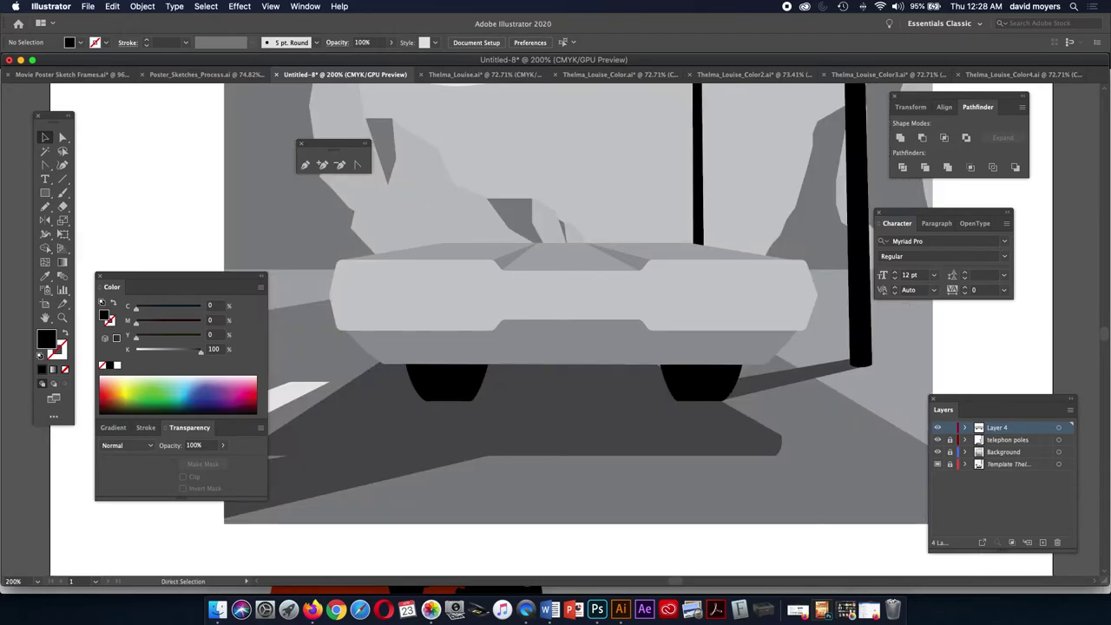
{"action": "key", "text": "super+0"}
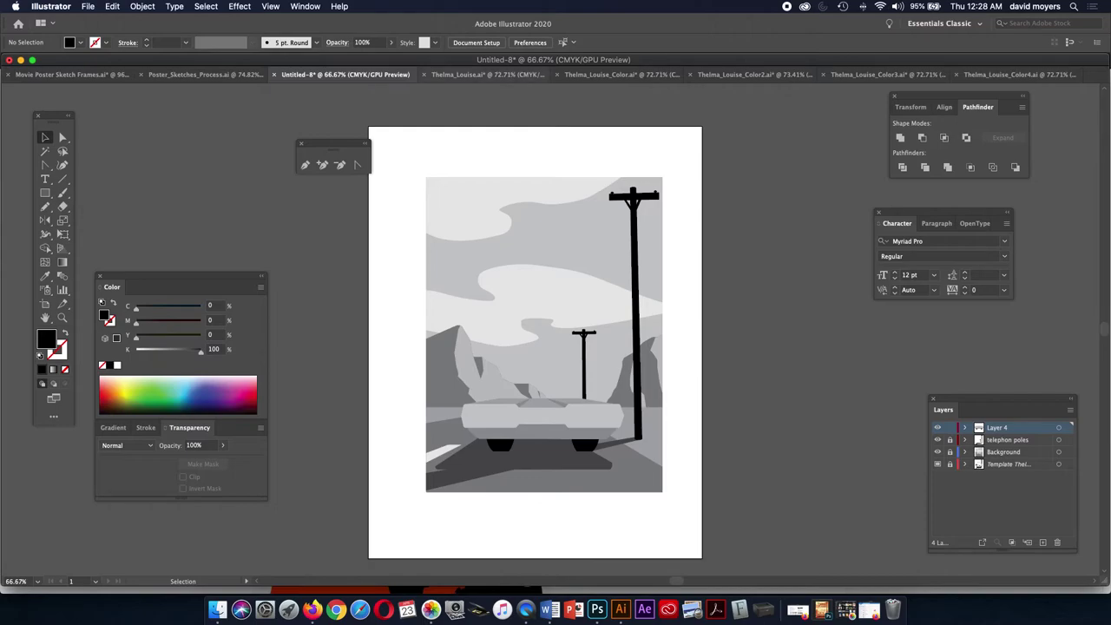
{"action": "left_click", "coordinate": [483, 74]}
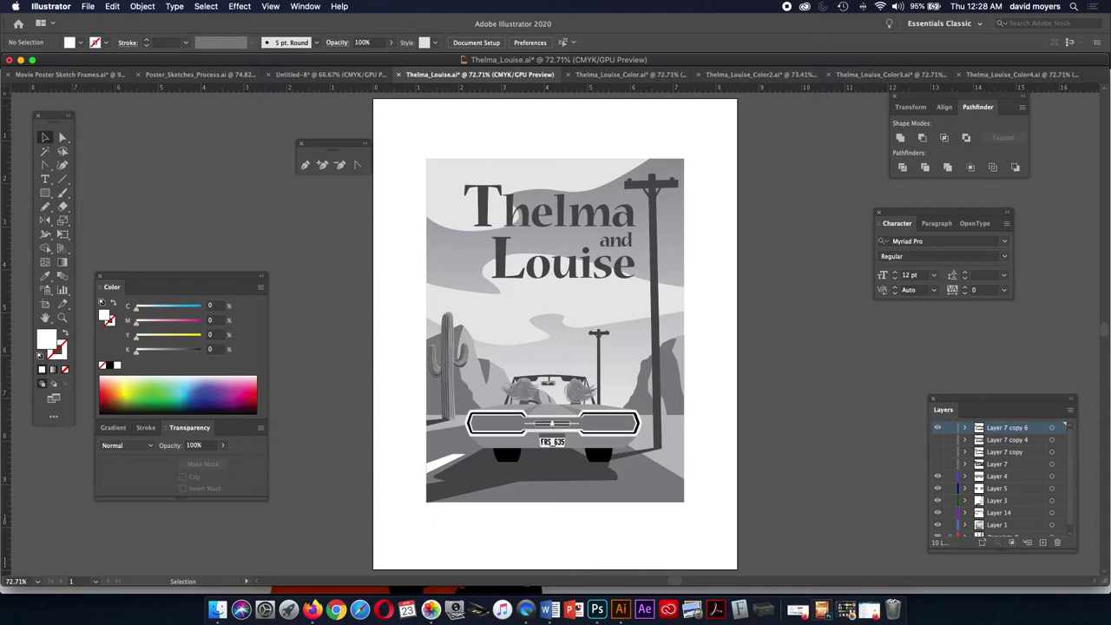
{"action": "left_click", "coordinate": [329, 75]}
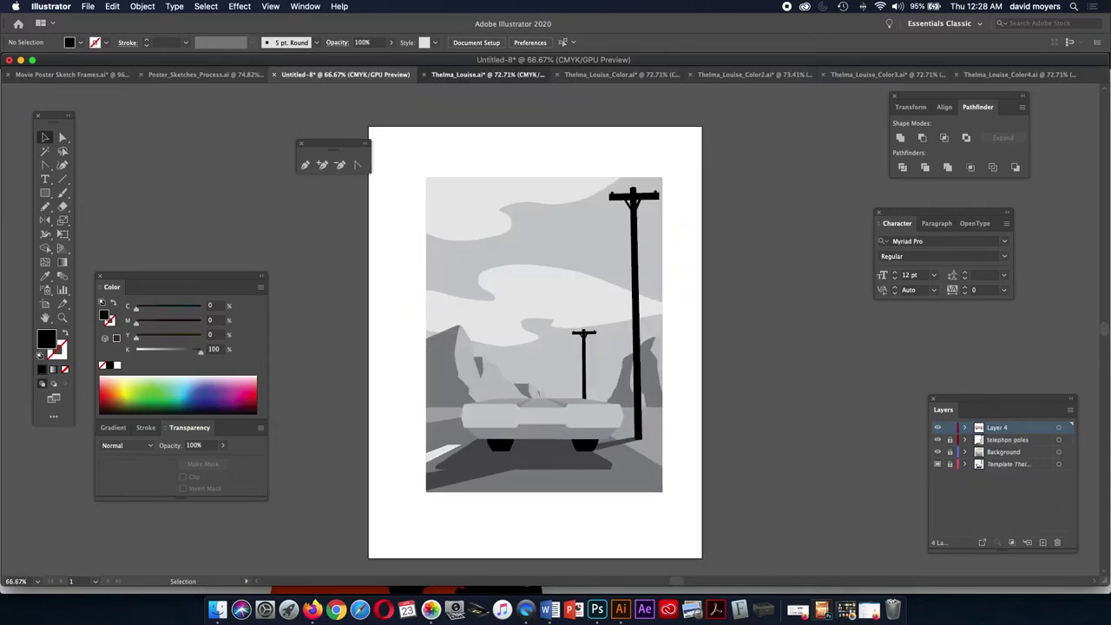
{"action": "left_click", "coordinate": [487, 75]}
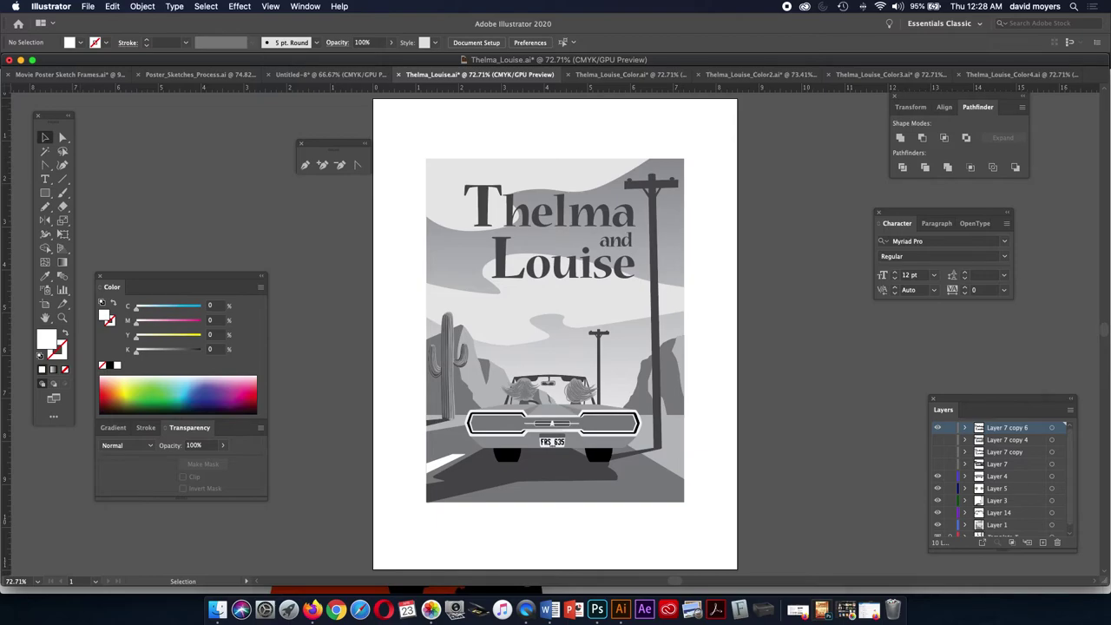
- In Thelma_Louise.ai, move the floating panels around the artboard and hide the title on Layer 7 copy 6
{"action": "left_click_drag", "start_coordinate": [332, 142], "coordinate": [284, 140]}
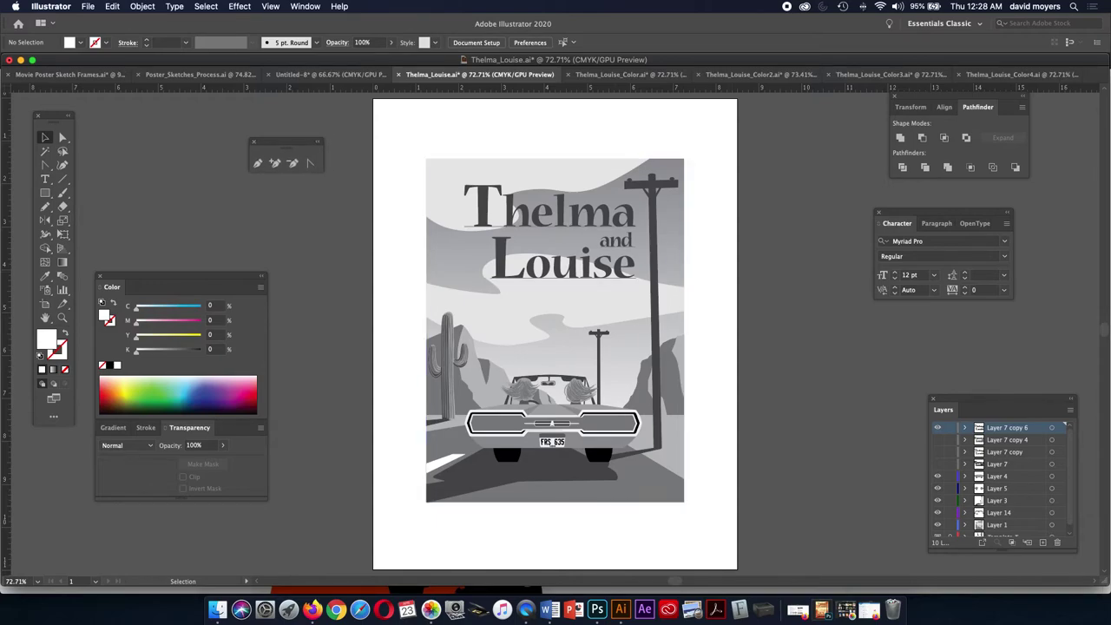
{"action": "left_click", "coordinate": [556, 260]}
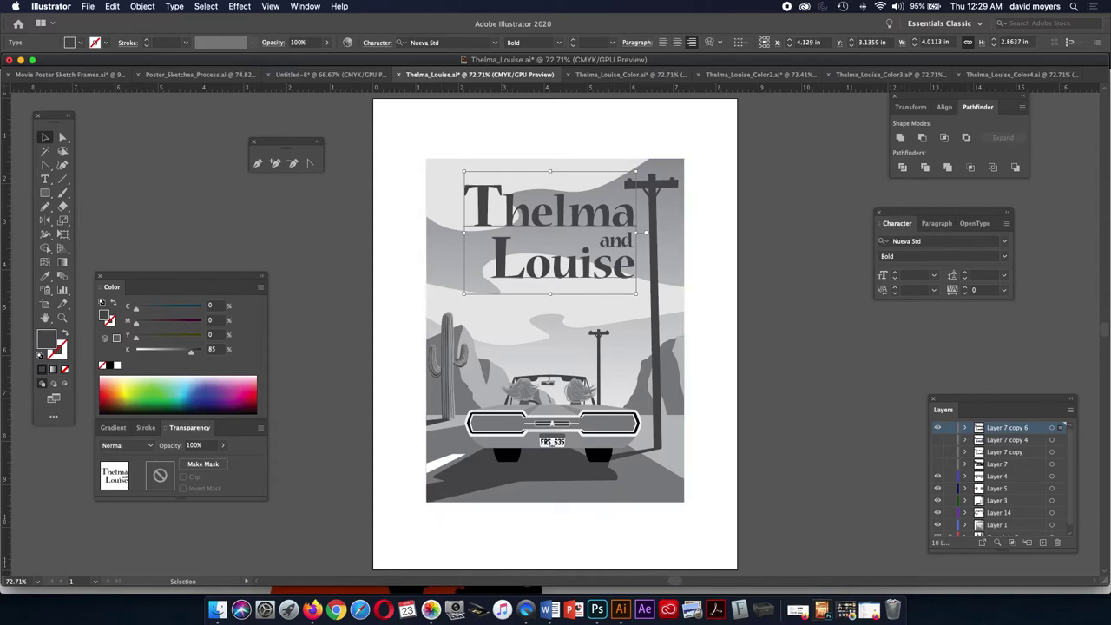
{"action": "left_click_drag", "start_coordinate": [943, 211], "coordinate": [1039, 207]}
{"action": "left_click_drag", "start_coordinate": [954, 409], "coordinate": [811, 249]}
{"action": "key", "text": "Delete"}
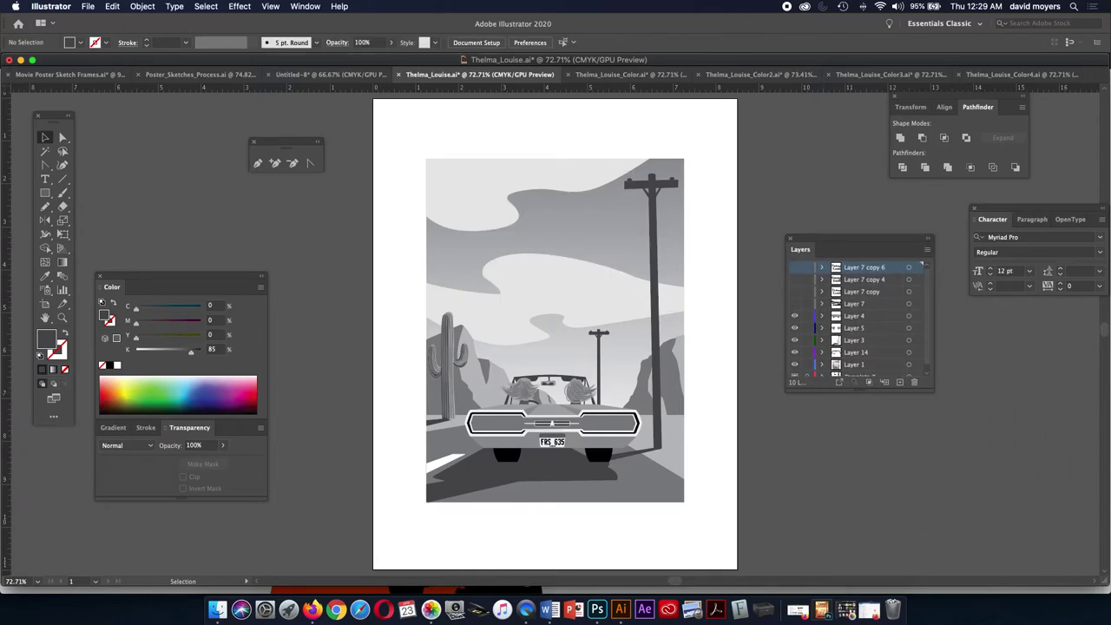
- Compare the alternative title typefaces on Layer 7 and Layer 7 copy by showing them one at a time
{"action": "left_click", "coordinate": [794, 304]}
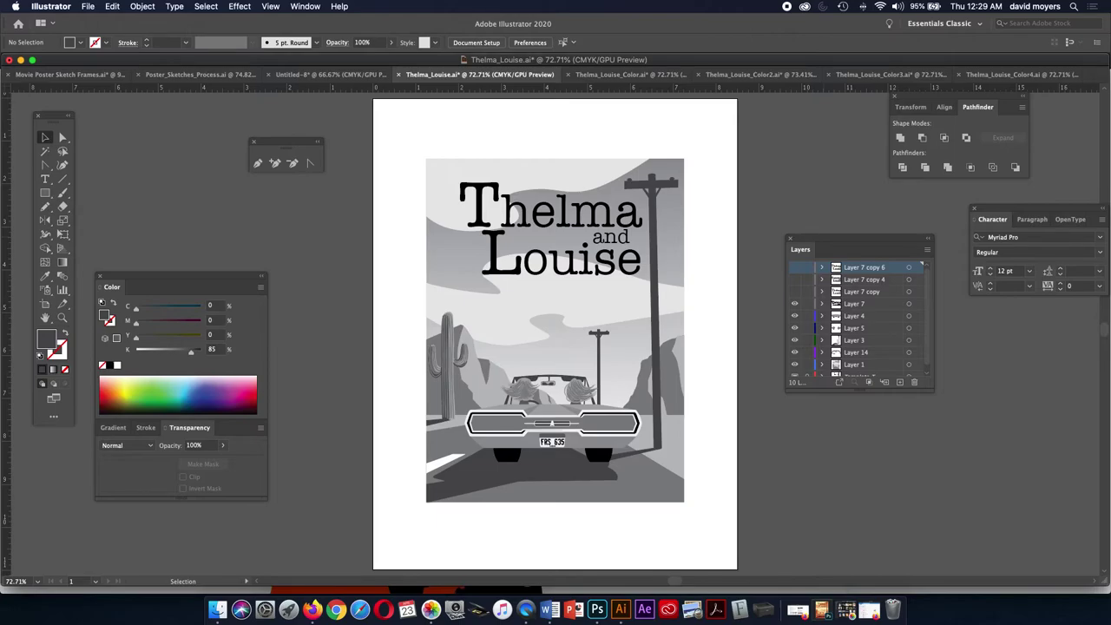
{"action": "left_click", "coordinate": [794, 304]}
{"action": "left_click", "coordinate": [794, 304]}
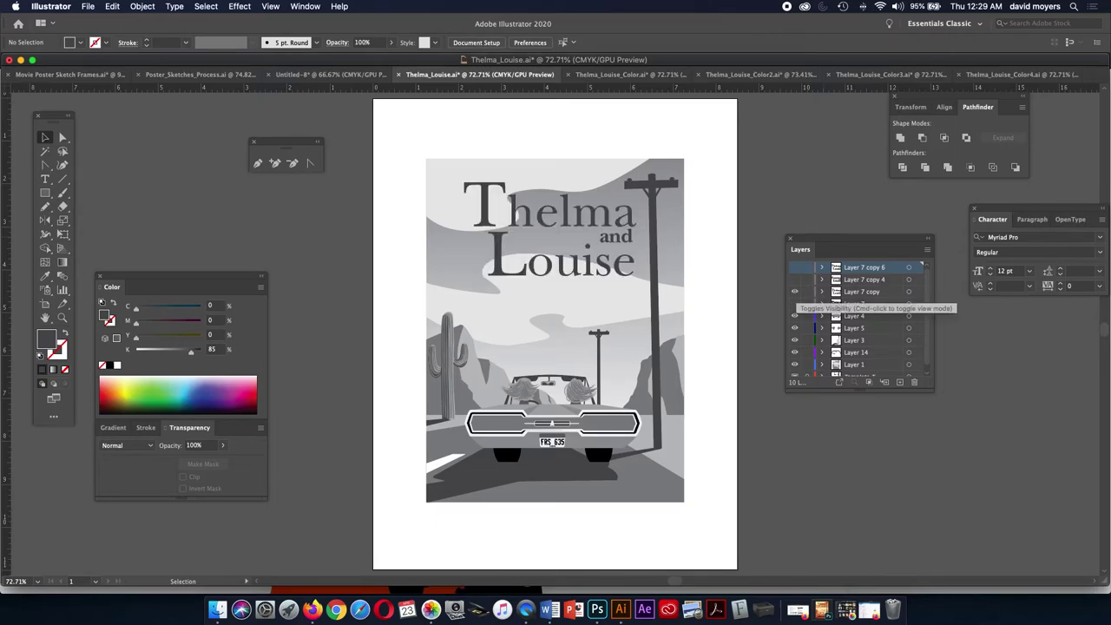
{"action": "left_click", "coordinate": [794, 291]}
- Show the slab-serif title on Layer 7, duplicate that layer, and hide the original
{"action": "left_click", "coordinate": [794, 304]}
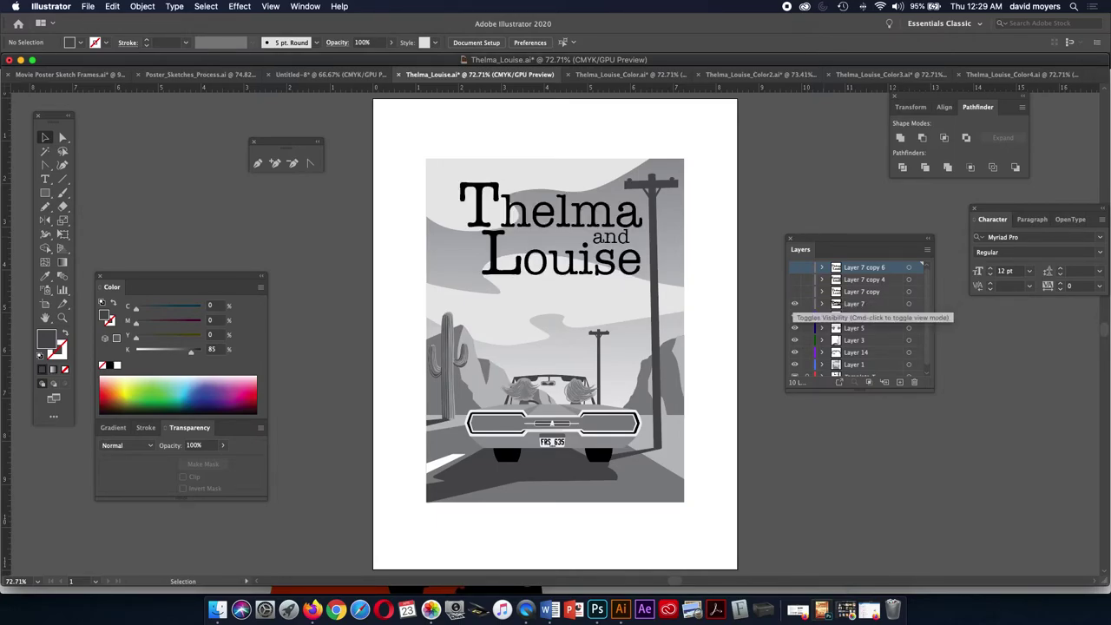
{"action": "left_click", "coordinate": [854, 304]}
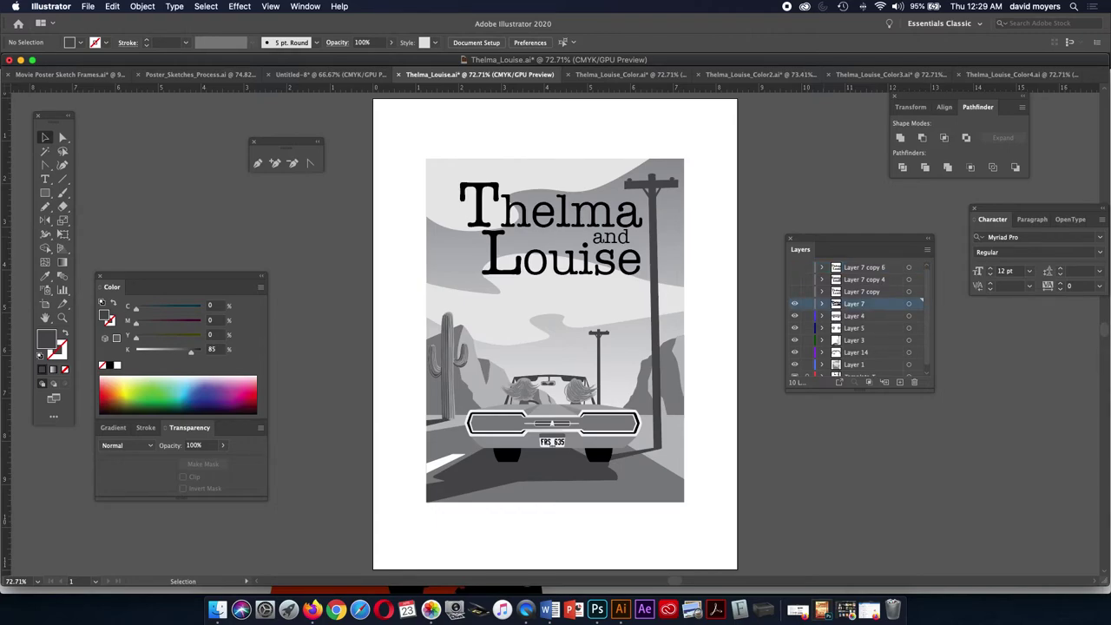
{"action": "left_click_drag", "start_coordinate": [854, 304], "coordinate": [898, 382]}
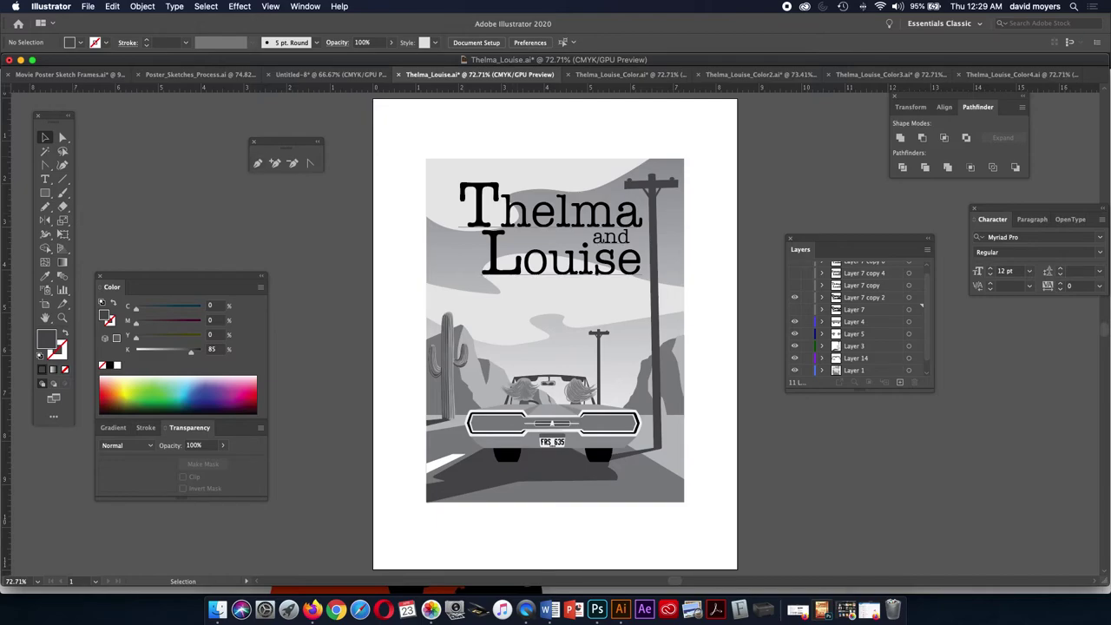
- Preview alternative typefaces on the Layer 7 copy 2 title and set it in Bookman Old Style
{"action": "left_click", "coordinate": [491, 223]}
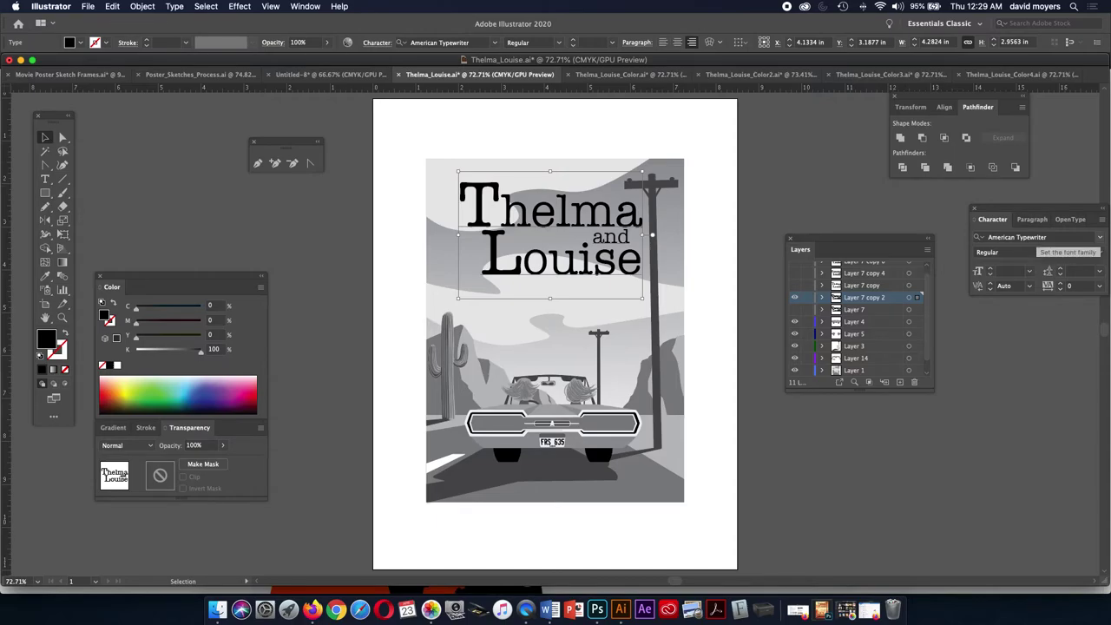
{"action": "left_click", "coordinate": [1033, 236]}
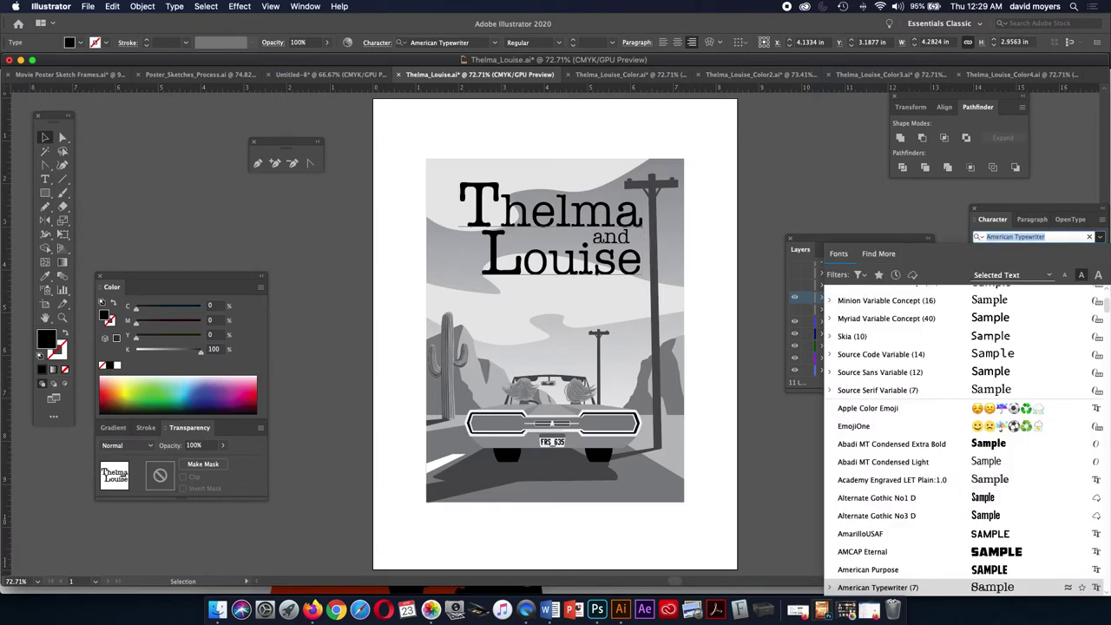
{"action": "key", "text": "Down"}
{"action": "key", "text": "Down"}
{"action": "key", "text": "Down"}
{"action": "key", "text": "Down"}
{"action": "key", "text": "Down"}
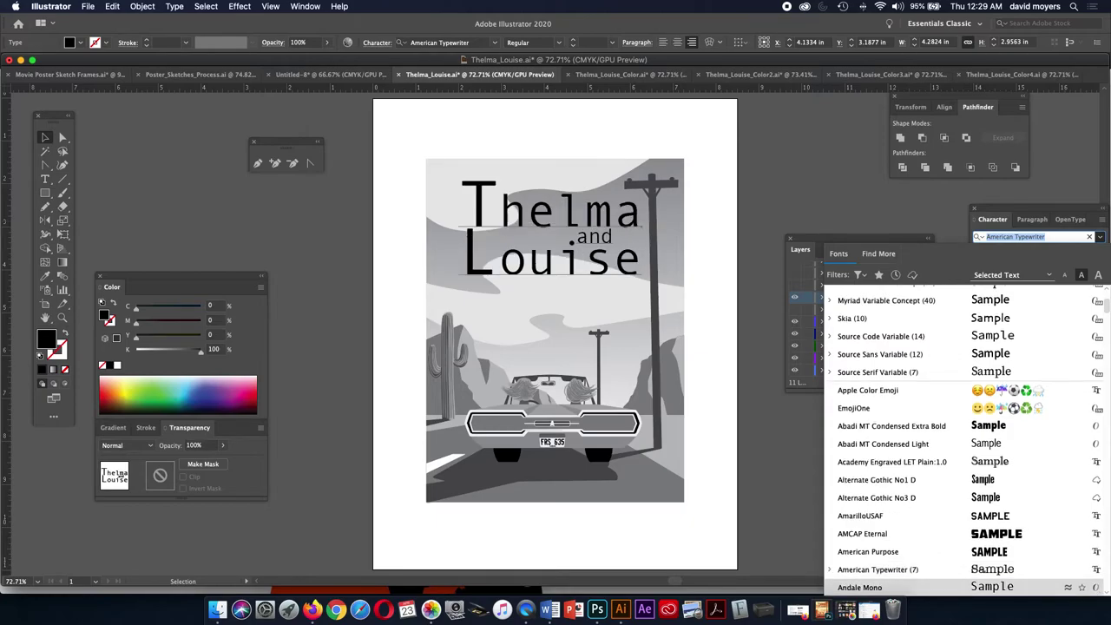
{"action": "key", "text": "Down"}
{"action": "key", "text": "Down"}
{"action": "key", "text": "Up"}
{"action": "key", "text": "Down"}
{"action": "key", "text": "Down"}
{"action": "key", "text": "Down"}
{"action": "key", "text": "Down"}
{"action": "key", "text": "Down"}
{"action": "key", "text": "Down"}
{"action": "key", "text": "Down"}
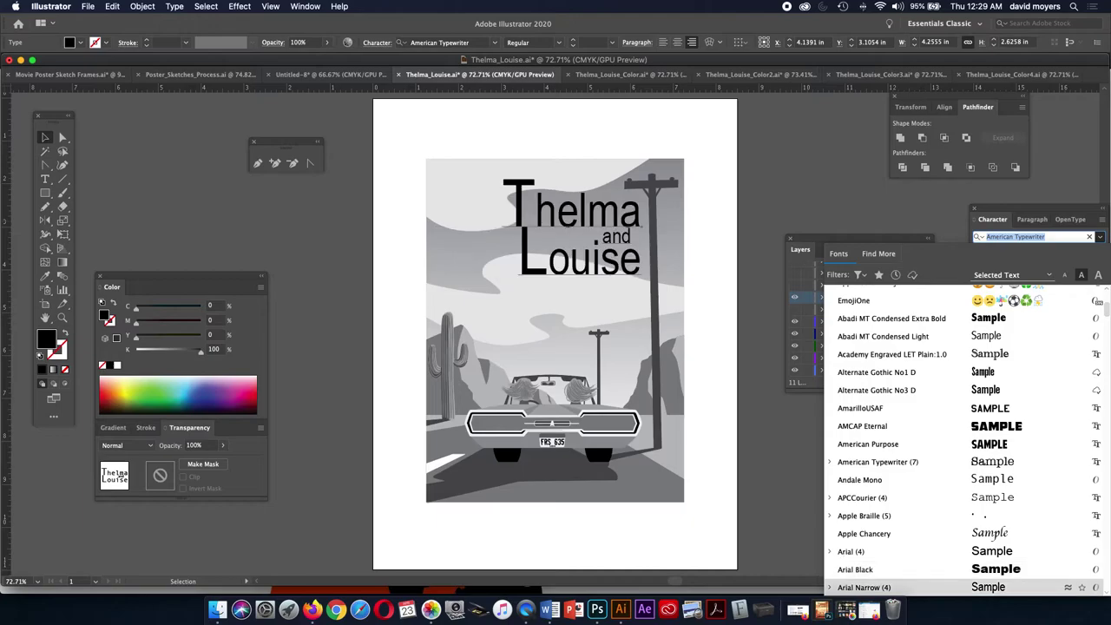
{"action": "key", "text": "Down"}
{"action": "key", "text": "Down"}
{"action": "key", "text": "Down"}
{"action": "key", "text": "Down"}
{"action": "key", "text": "Down"}
{"action": "key", "text": "Down"}
{"action": "key", "text": "Down"}
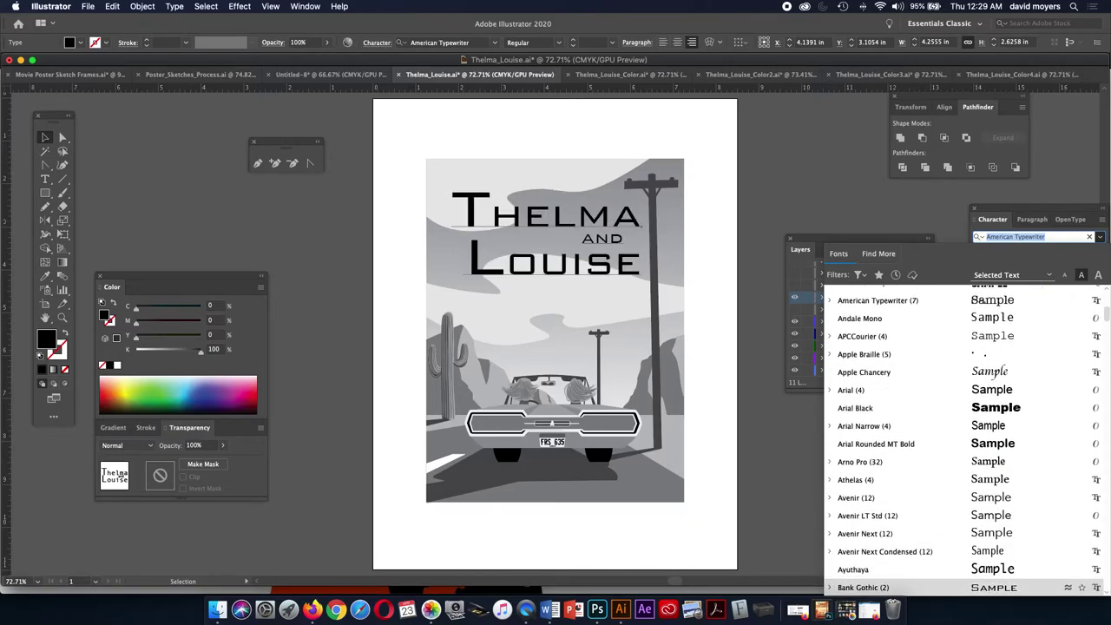
{"action": "key", "text": "Down"}
{"action": "key", "text": "Down"}
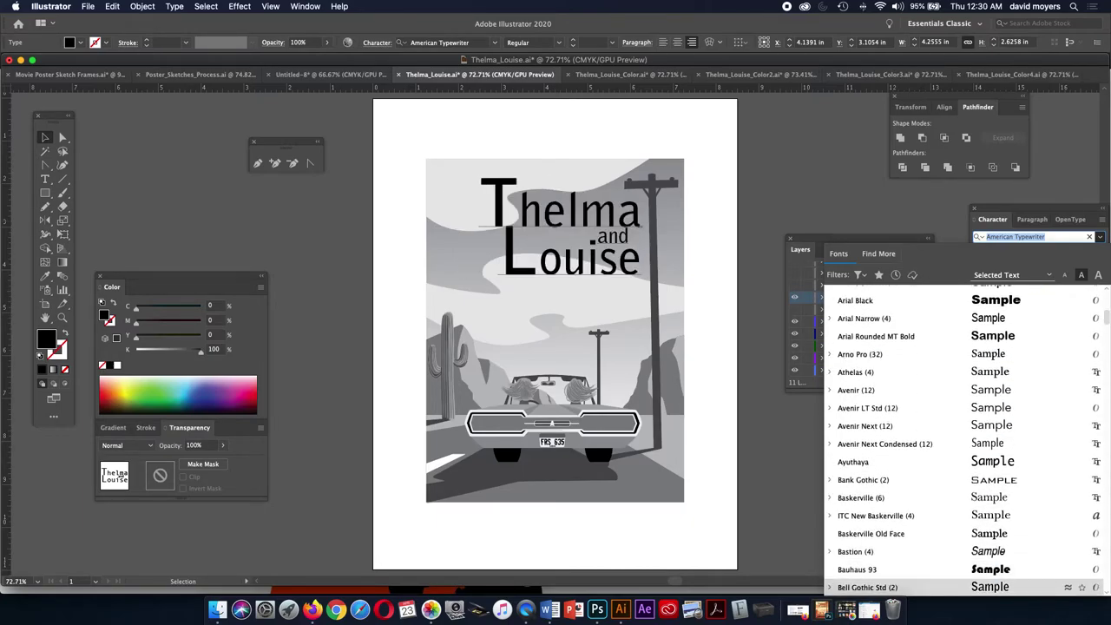
{"action": "key", "text": "Up"}
{"action": "key", "text": "Down"}
{"action": "key", "text": "Up"}
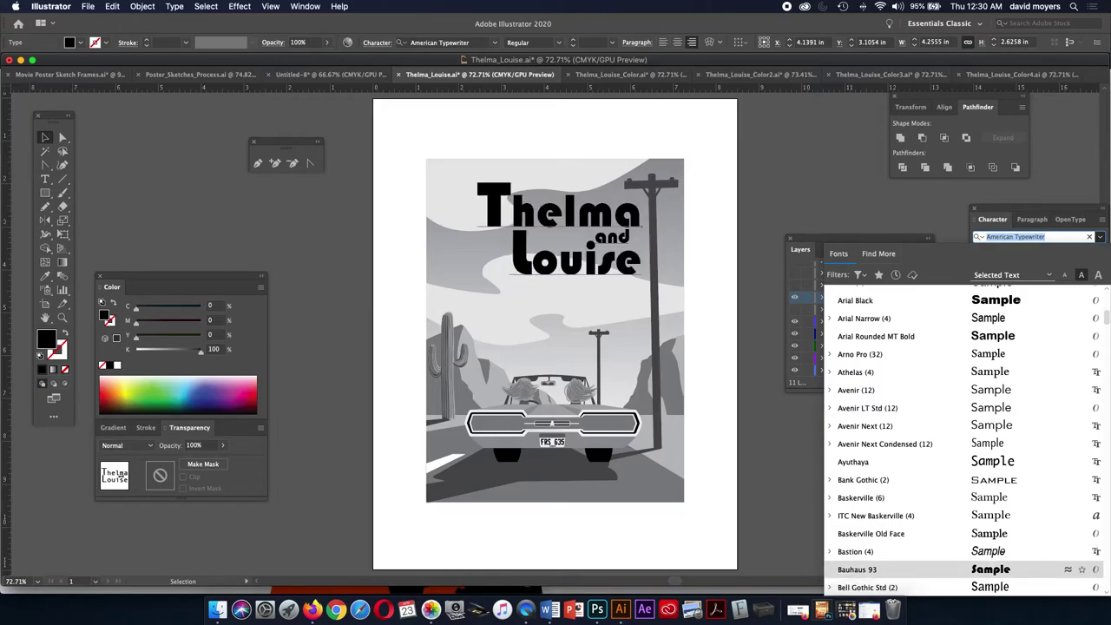
{"action": "key", "text": "Down"}
{"action": "key", "text": "Down"}
{"action": "key", "text": "Down"}
{"action": "key", "text": "Down"}
{"action": "key", "text": "Down"}
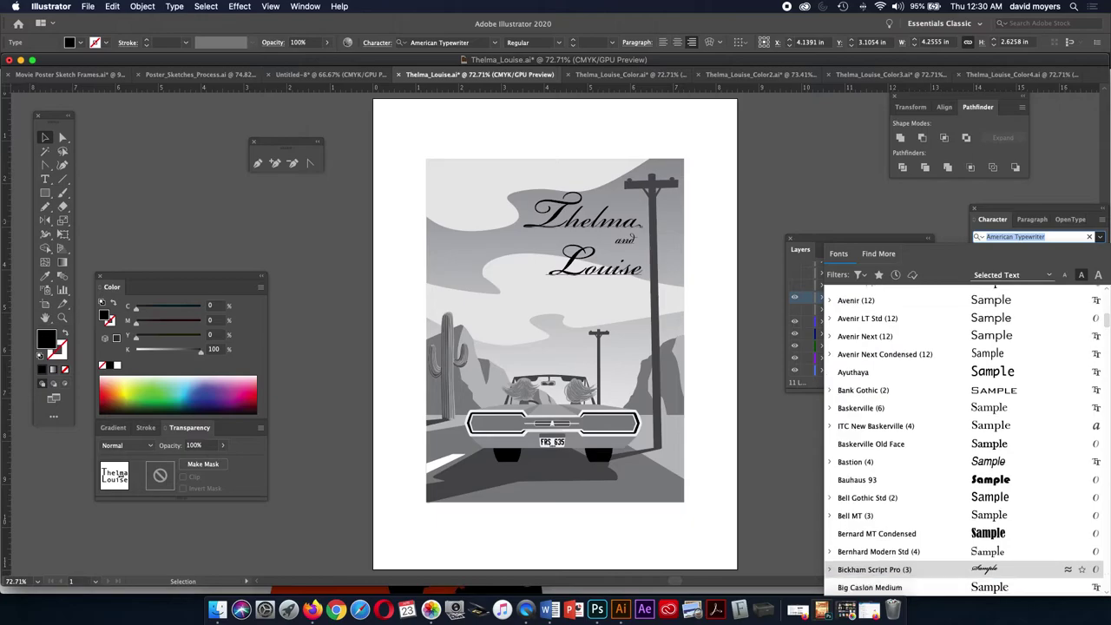
{"action": "key", "text": "Down"}
{"action": "key", "text": "Down"}
{"action": "key", "text": "Down"}
{"action": "key", "text": "Down"}
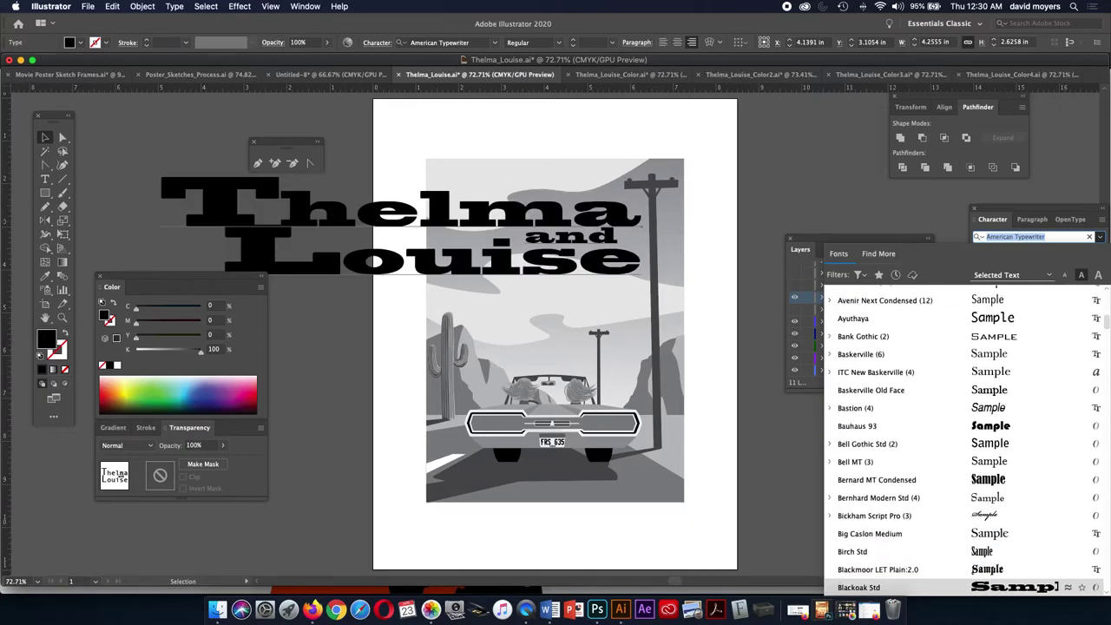
{"action": "key", "text": "Down"}
{"action": "key", "text": "Down"}
{"action": "key", "text": "Down"}
{"action": "key", "text": "Down"}
{"action": "key", "text": "Down"}
{"action": "key", "text": "Down"}
{"action": "key", "text": "Down"}
{"action": "key", "text": "Up"}
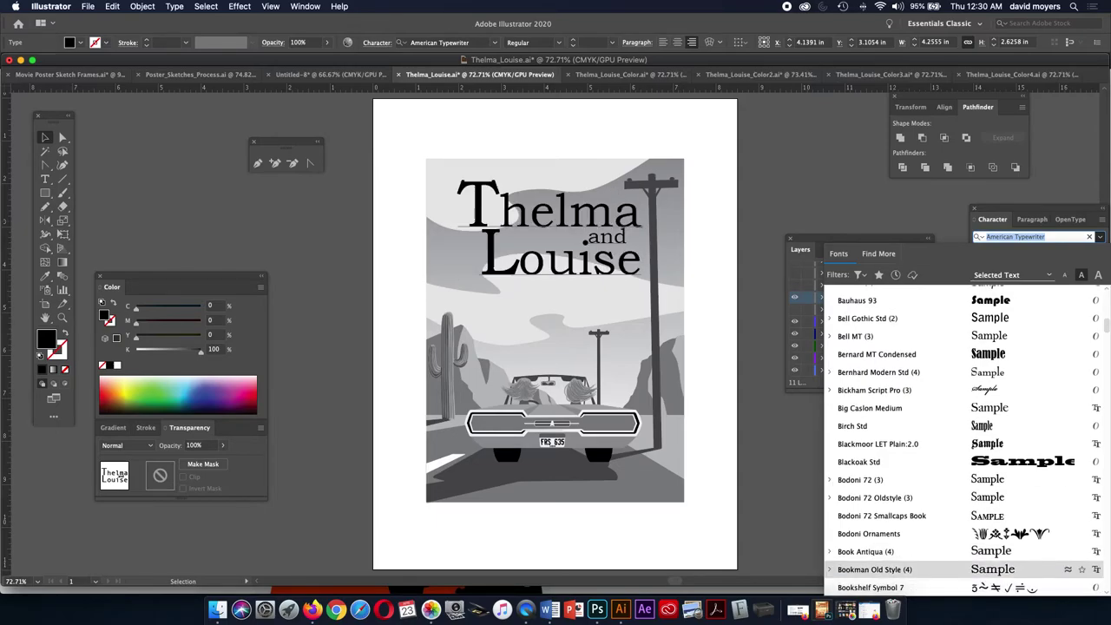
{"action": "key", "text": "Return"}
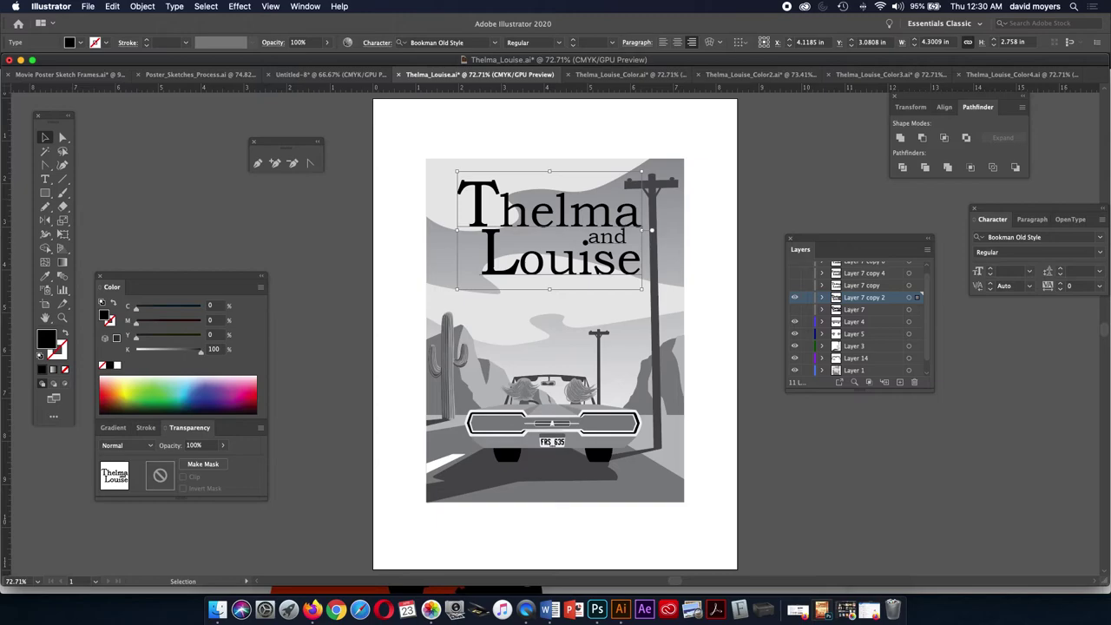
- Hide the Layer 7 copy 2 title, show the one on Layer 7 copy 4, and enlarge the Layers panel to list every layer
{"action": "left_click", "coordinate": [793, 285]}
{"action": "left_click", "coordinate": [794, 284]}
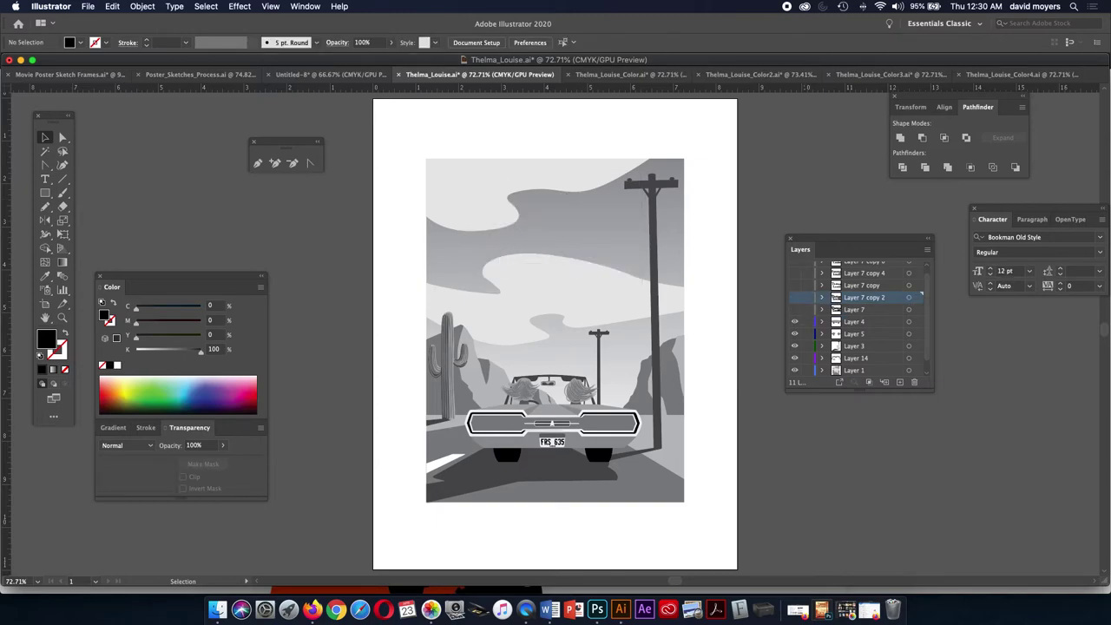
{"action": "left_click", "coordinate": [794, 272]}
{"action": "scroll", "coordinate": [855, 317], "scroll_direction": "up", "scroll_amount": 1}
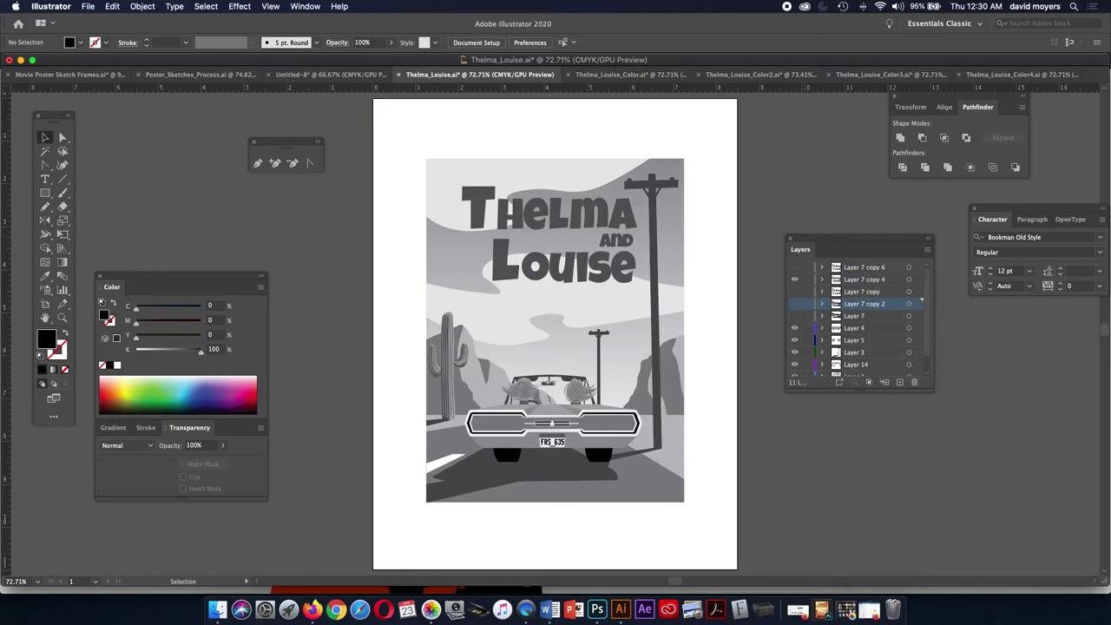
{"action": "left_click_drag", "start_coordinate": [931, 389], "coordinate": [950, 437]}
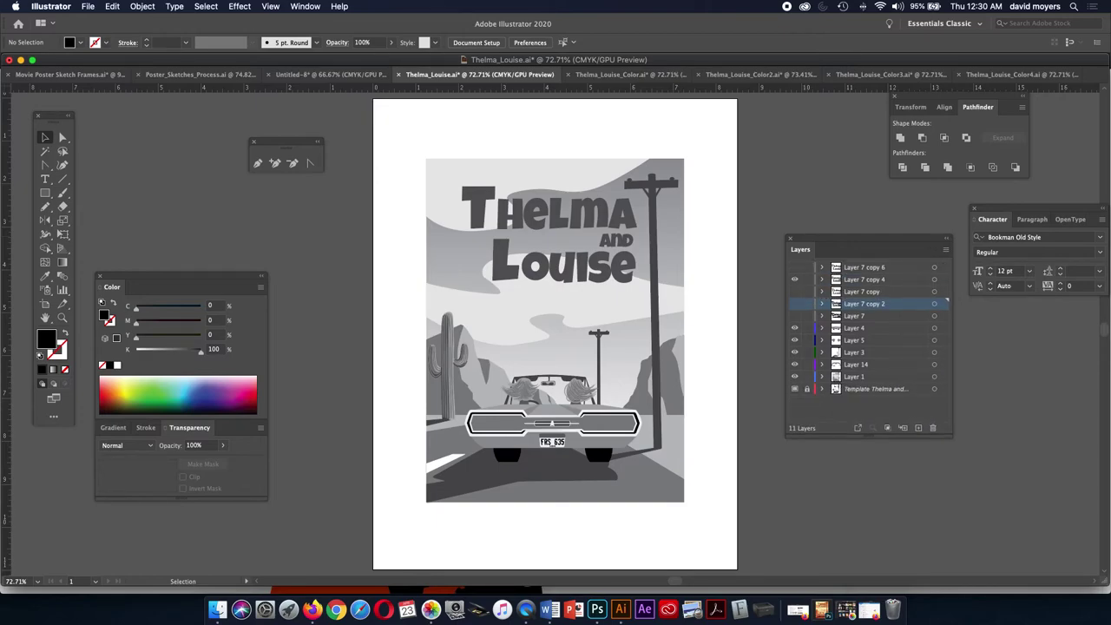
- Check the typeface of the Layer 7 copy 4 title, hide that layer, and show the title on Layer 7 copy 6
{"action": "left_click", "coordinate": [548, 217]}
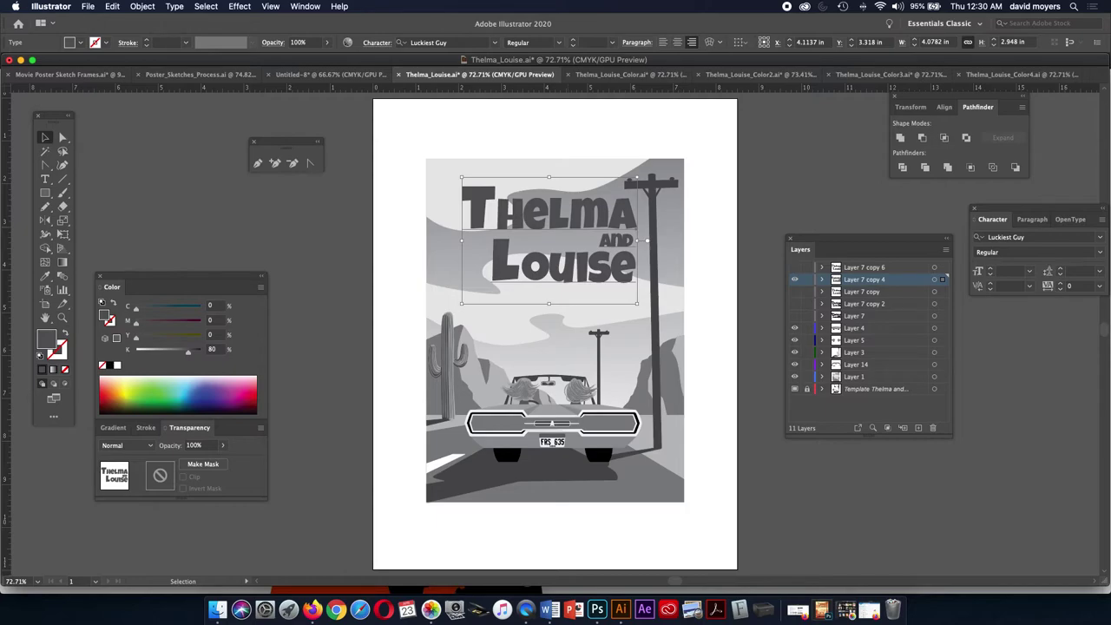
{"action": "left_click", "coordinate": [794, 278]}
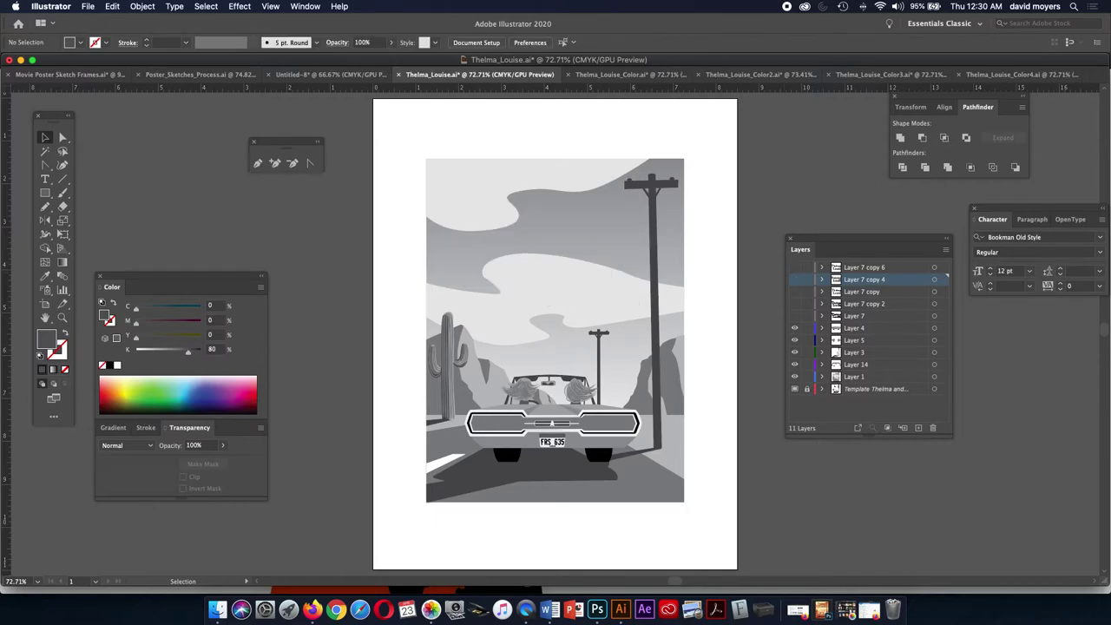
{"action": "left_click", "coordinate": [794, 267]}
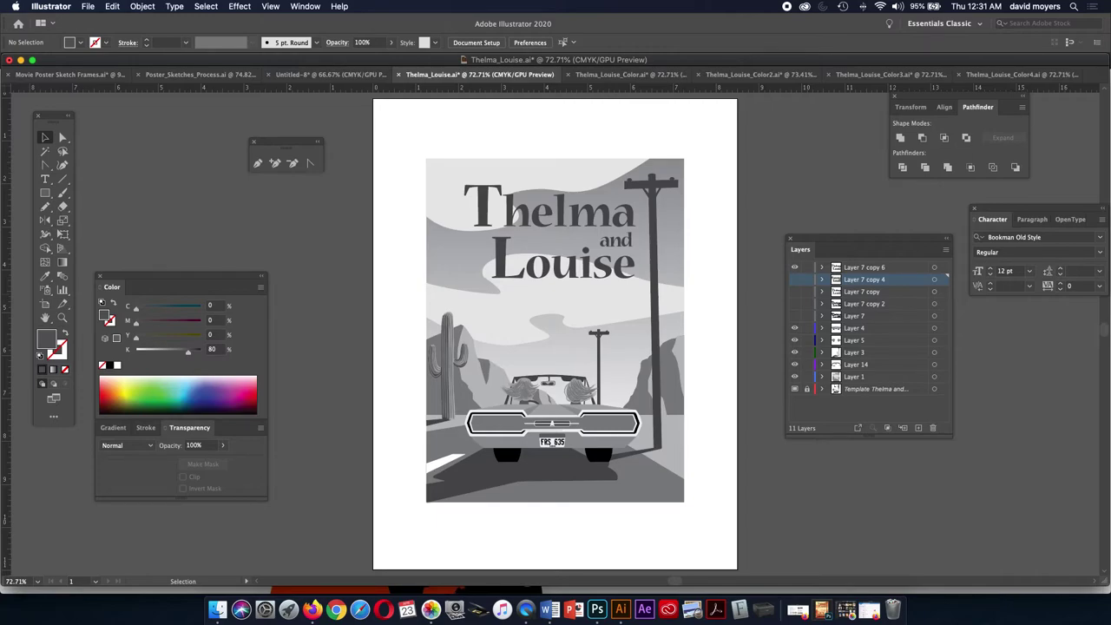
- Select the sky background on Layer 1 and examine its linear gradient and the grey of its end stop
{"action": "left_click", "coordinate": [564, 347]}
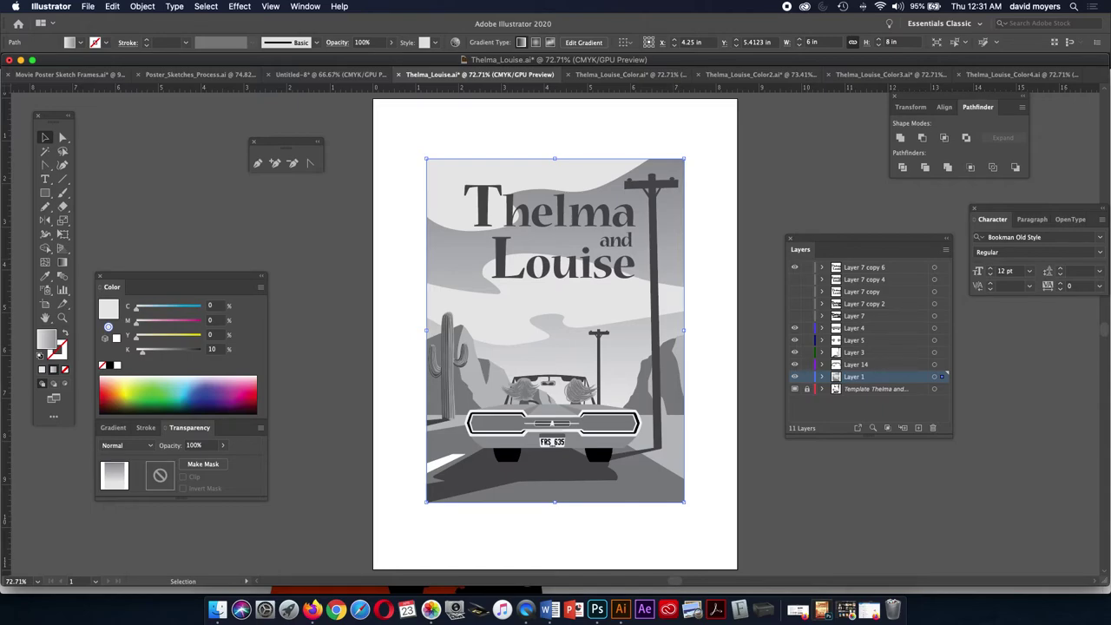
{"action": "key", "text": "super+shift+a"}
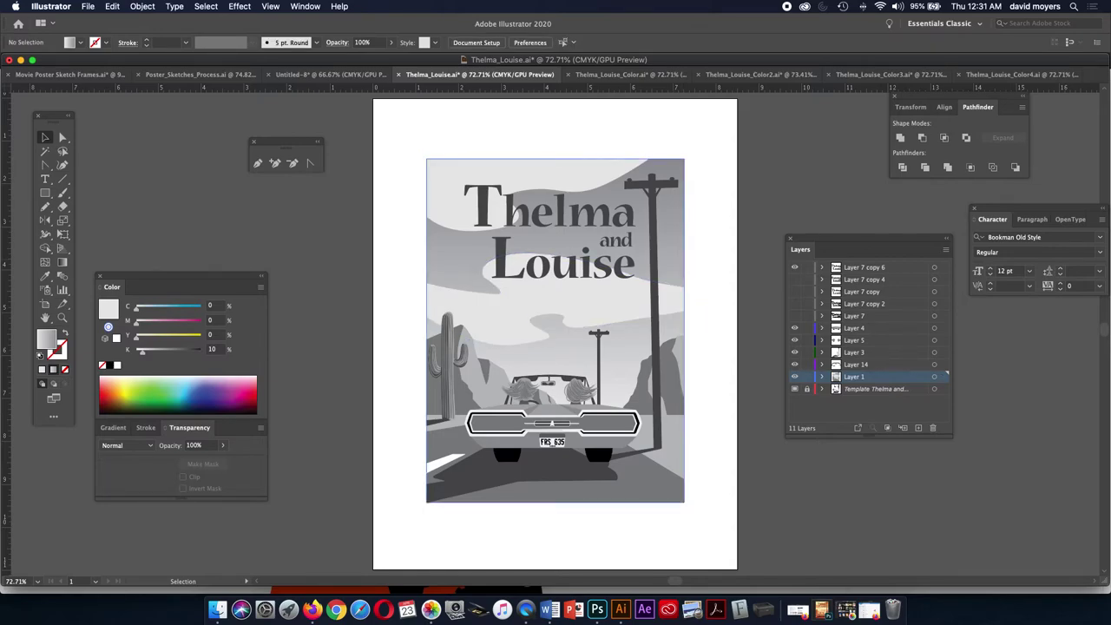
{"action": "left_click", "coordinate": [625, 351]}
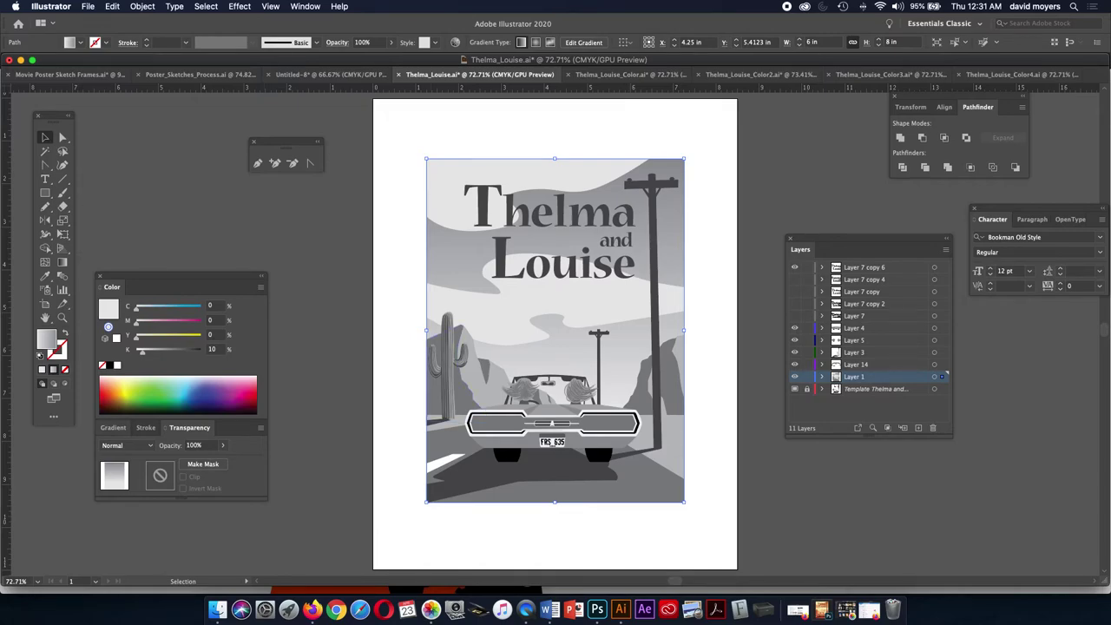
{"action": "left_click", "coordinate": [115, 426]}
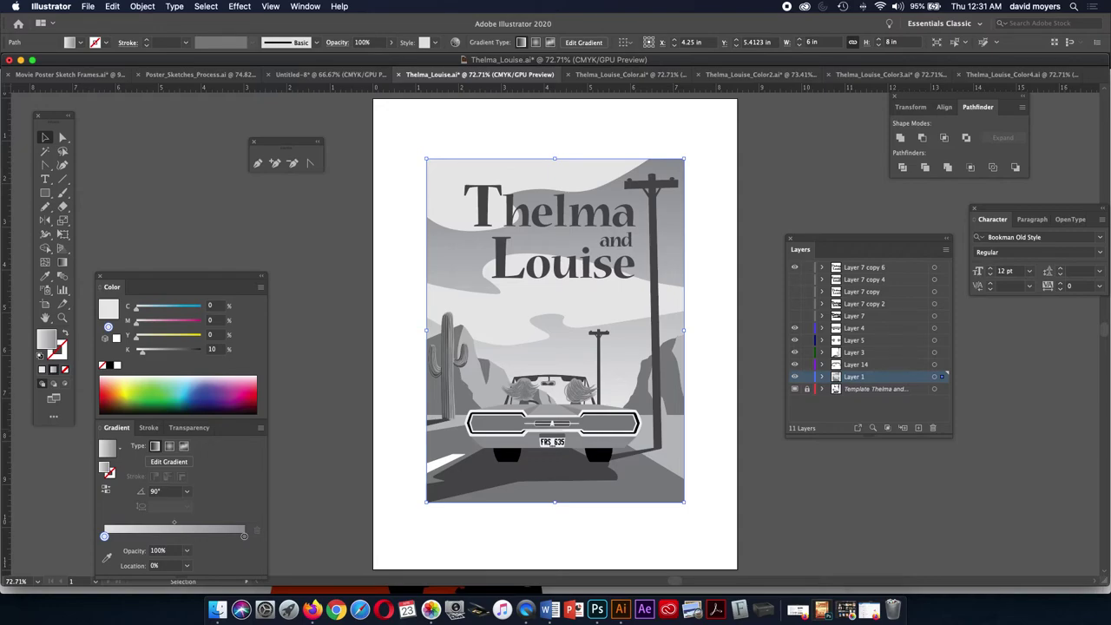
{"action": "left_click", "coordinate": [244, 536]}
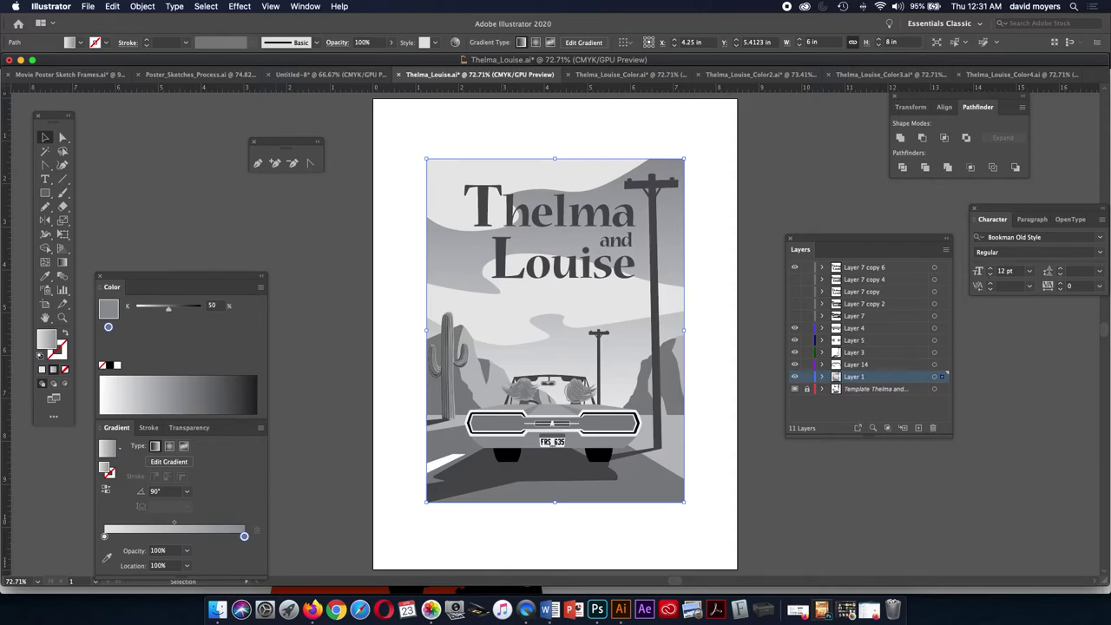
{"action": "left_click_drag", "start_coordinate": [173, 275], "coordinate": [185, 224]}
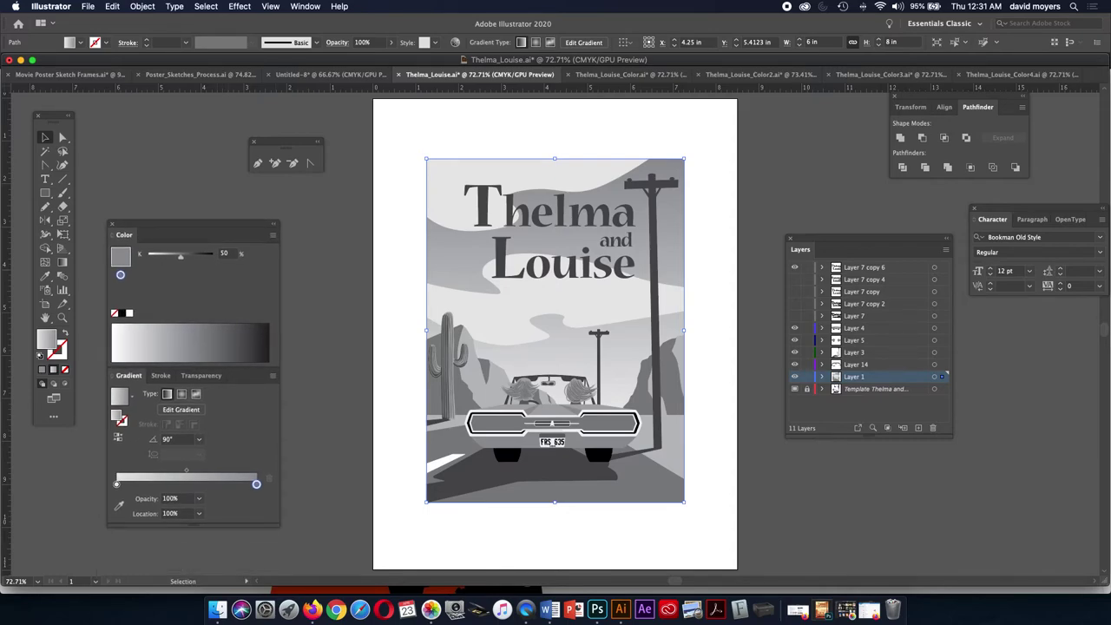
- Examine the grey fills of the rock formations, road and telephone pole by selecting them one at a time
{"action": "left_click", "coordinate": [720, 279]}
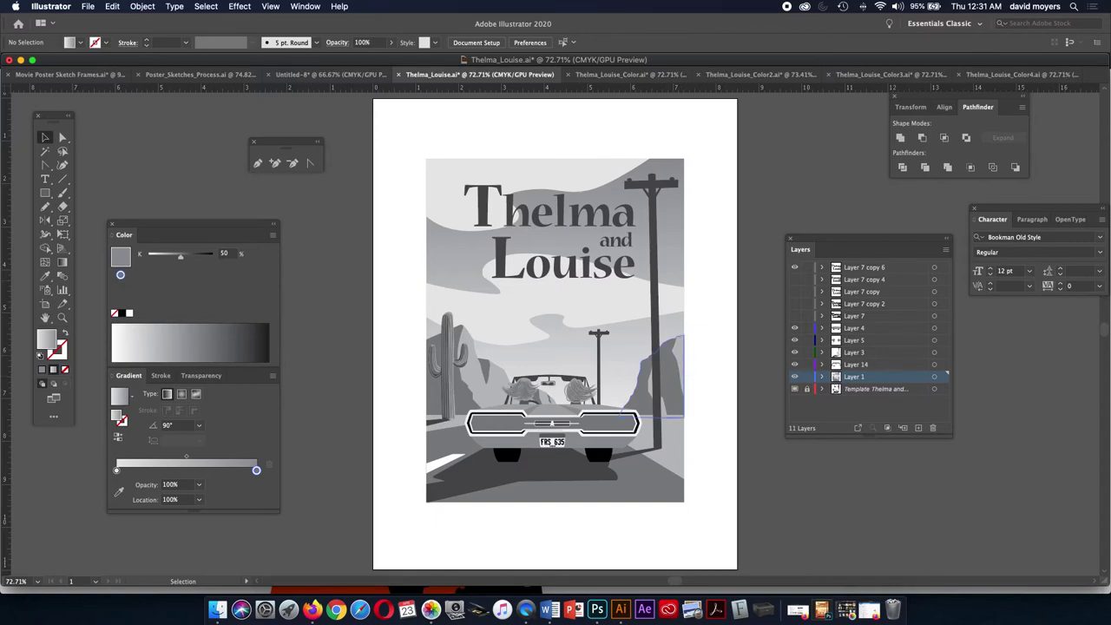
{"action": "left_click", "coordinate": [670, 373]}
{"action": "left_click", "coordinate": [462, 387]}
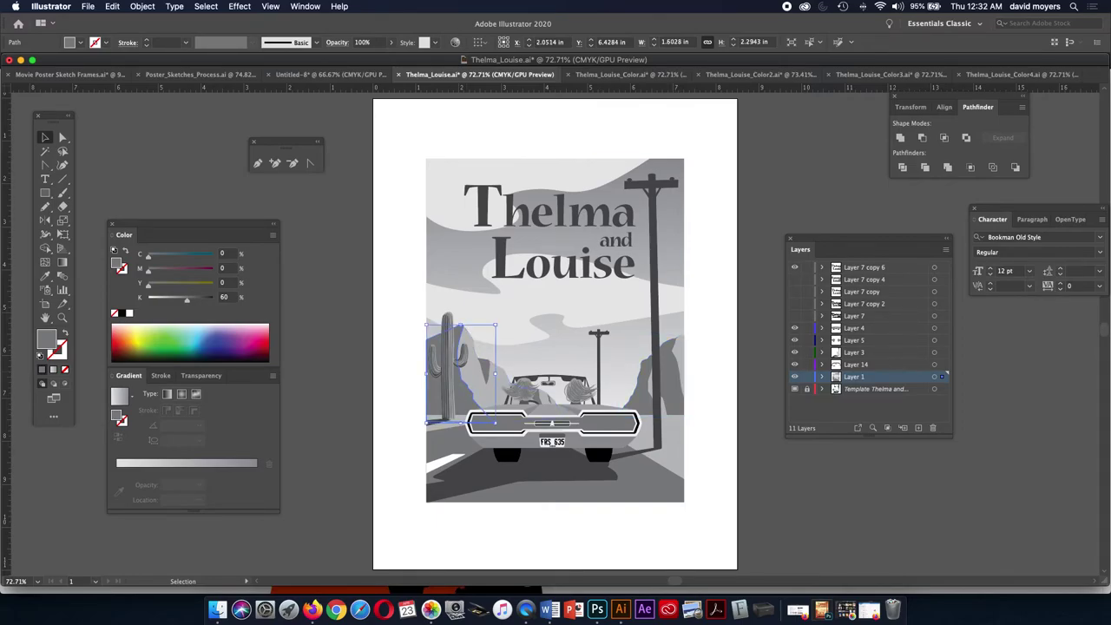
{"action": "left_click", "coordinate": [551, 478]}
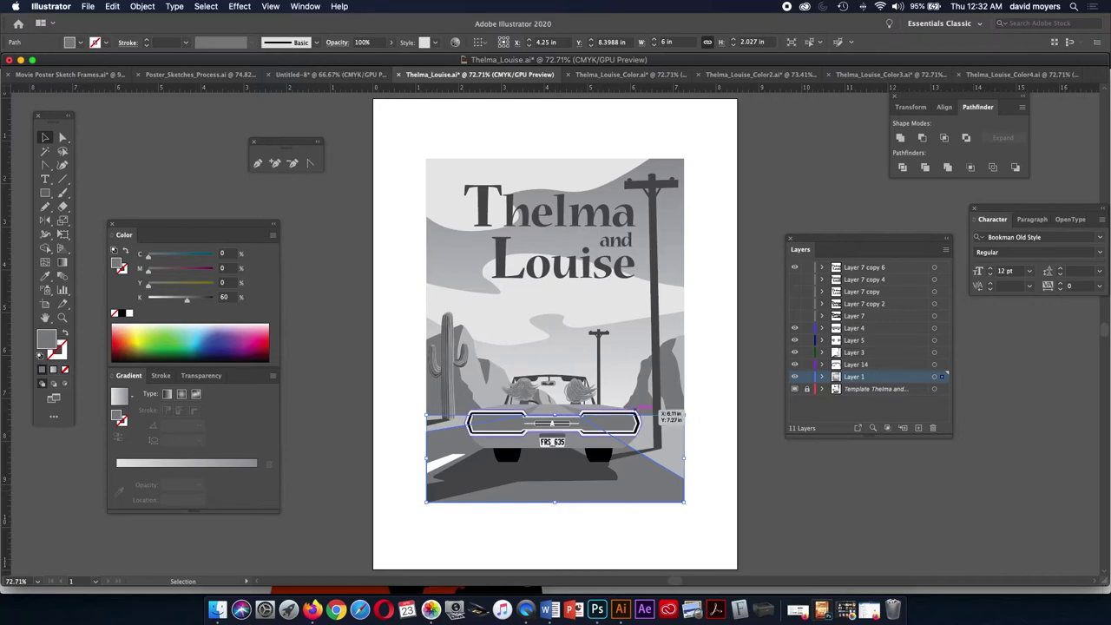
{"action": "left_click", "coordinate": [656, 420]}
{"action": "left_click", "coordinate": [700, 420]}
- View the whole greyscale poster and compare it with the colour version in Thelma_Louise_Color.ai
{"action": "key", "text": "super+minus"}
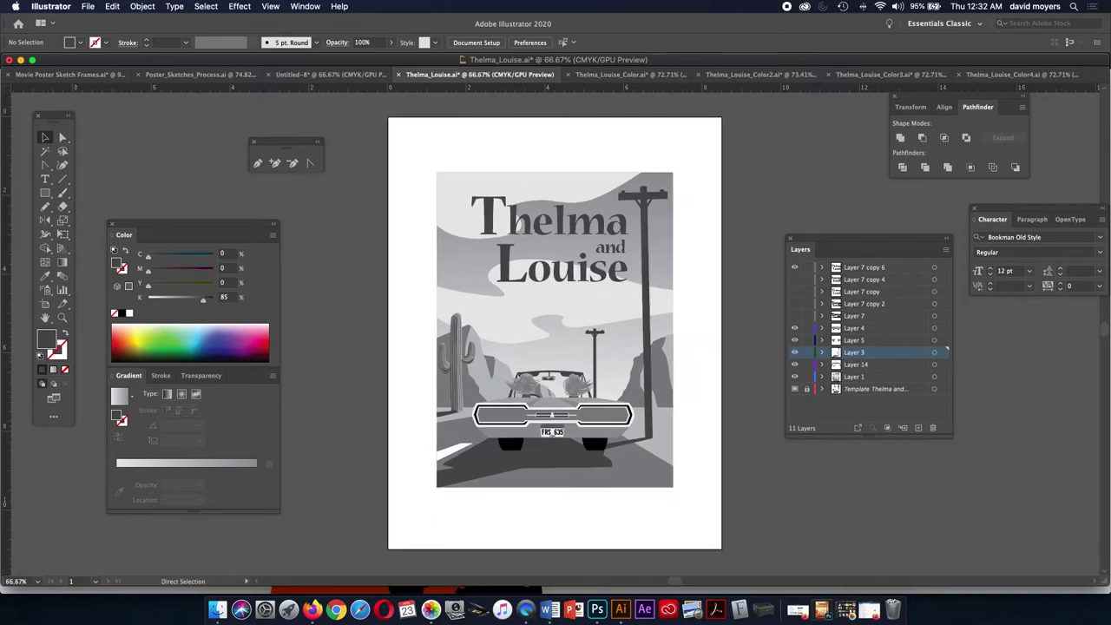
{"action": "left_click_drag", "start_coordinate": [700, 382], "coordinate": [697, 398]}
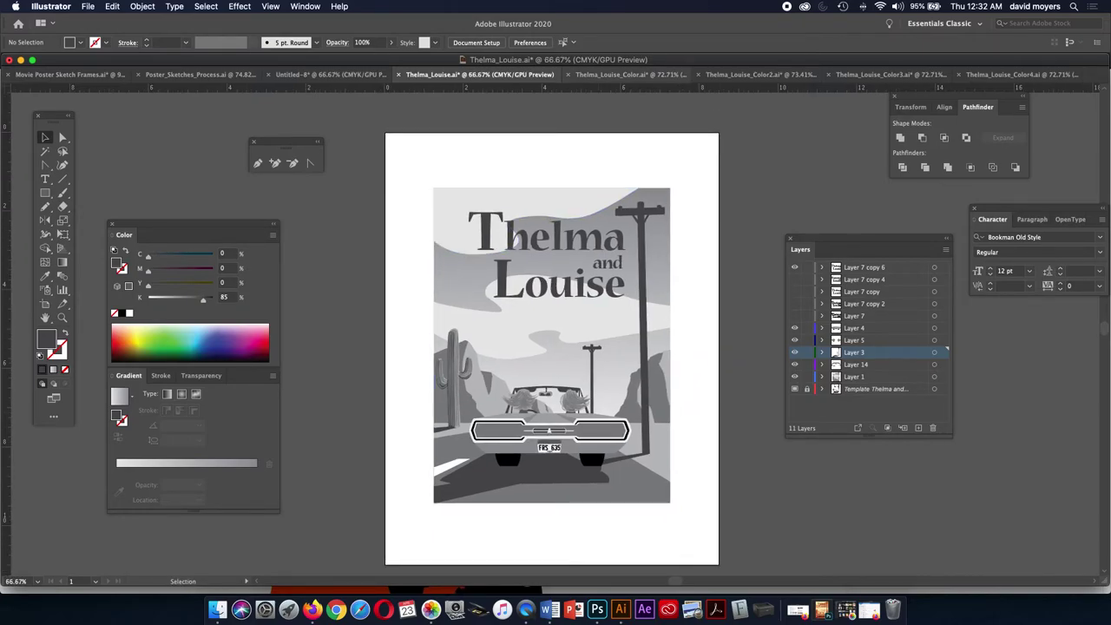
{"action": "key", "text": "super+grave"}
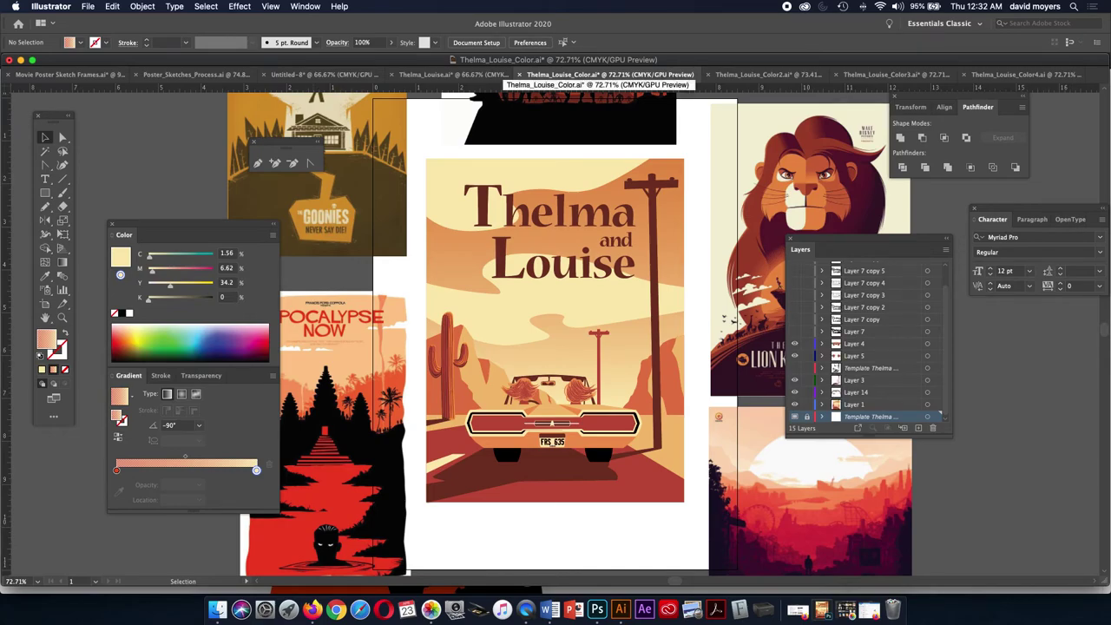
{"action": "left_click", "coordinate": [451, 75]}
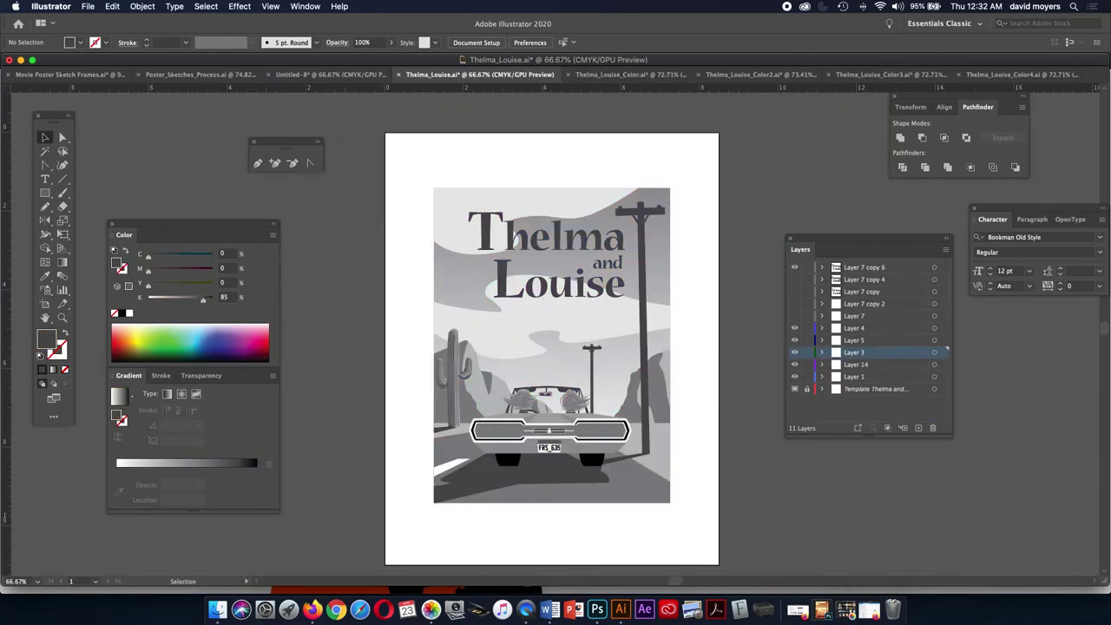
- Add a new layer above Layer 7 copy 6 to hold the colour reference images
{"action": "key", "text": "super+minus"}
{"action": "key", "text": "super+minus"}
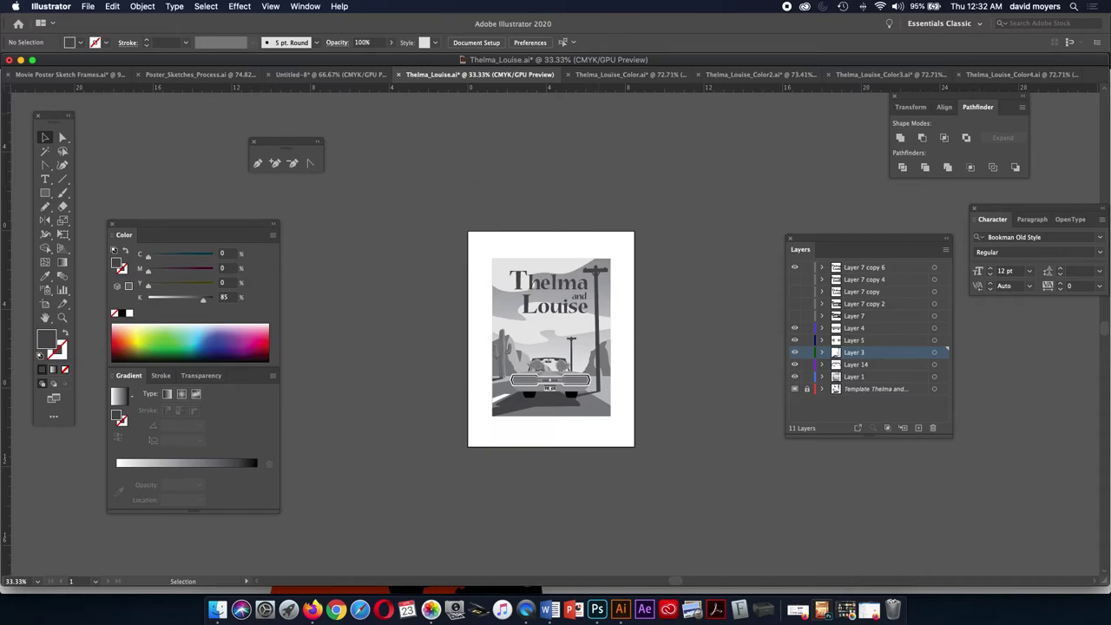
{"action": "left_click", "coordinate": [876, 268]}
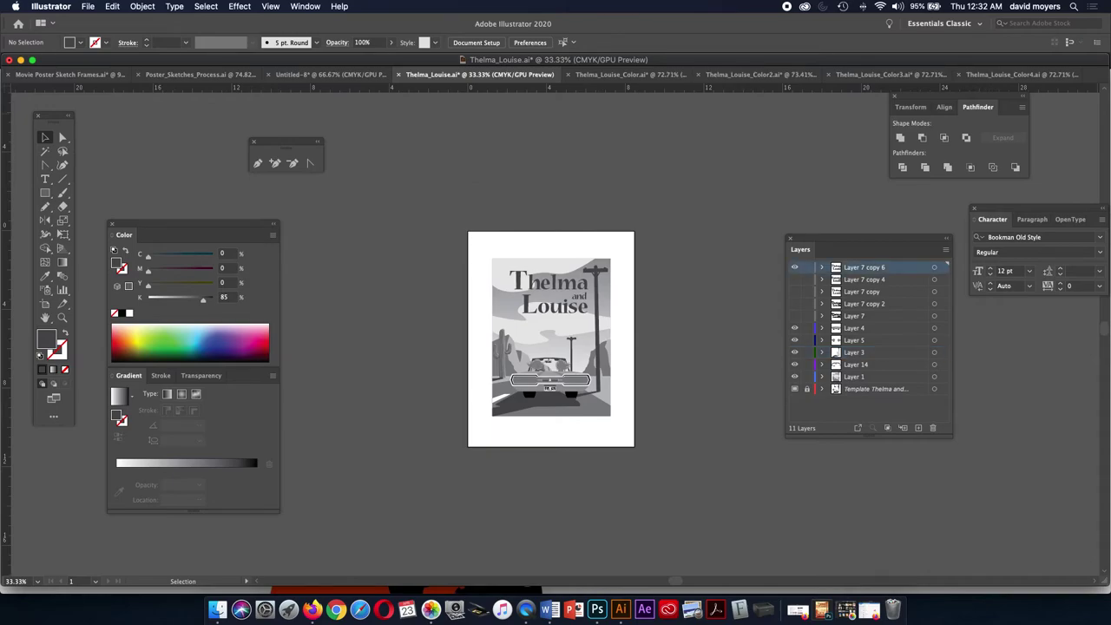
{"action": "left_click", "coordinate": [918, 427]}
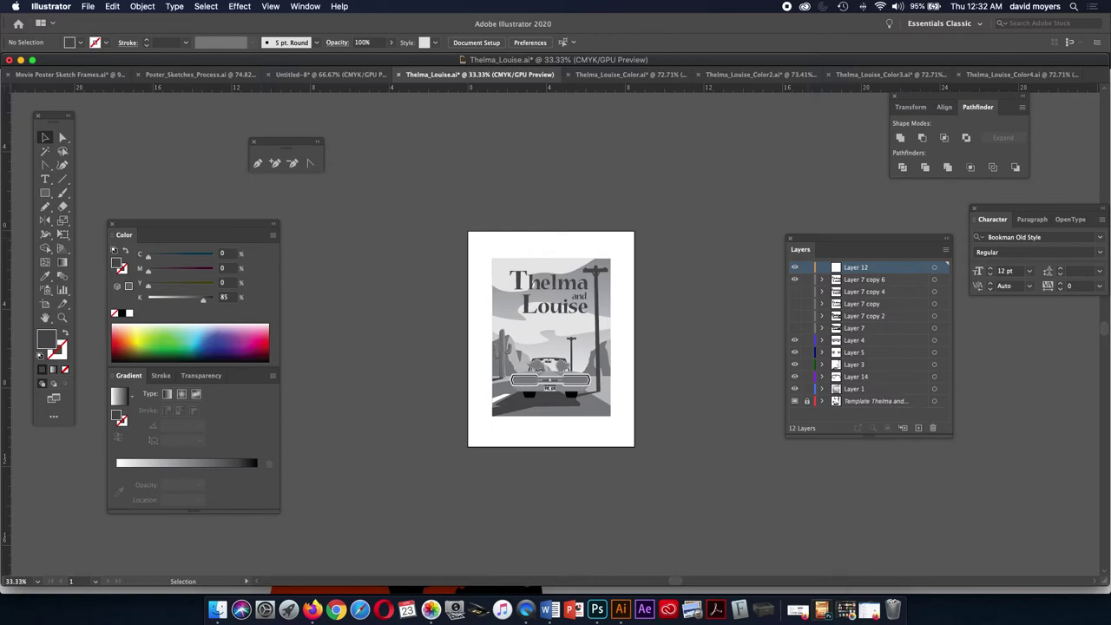
- Choose the five reference poster JPGs from the Thelma Louise Poster folder for placing as embedded images
{"action": "left_click", "coordinate": [88, 7]}
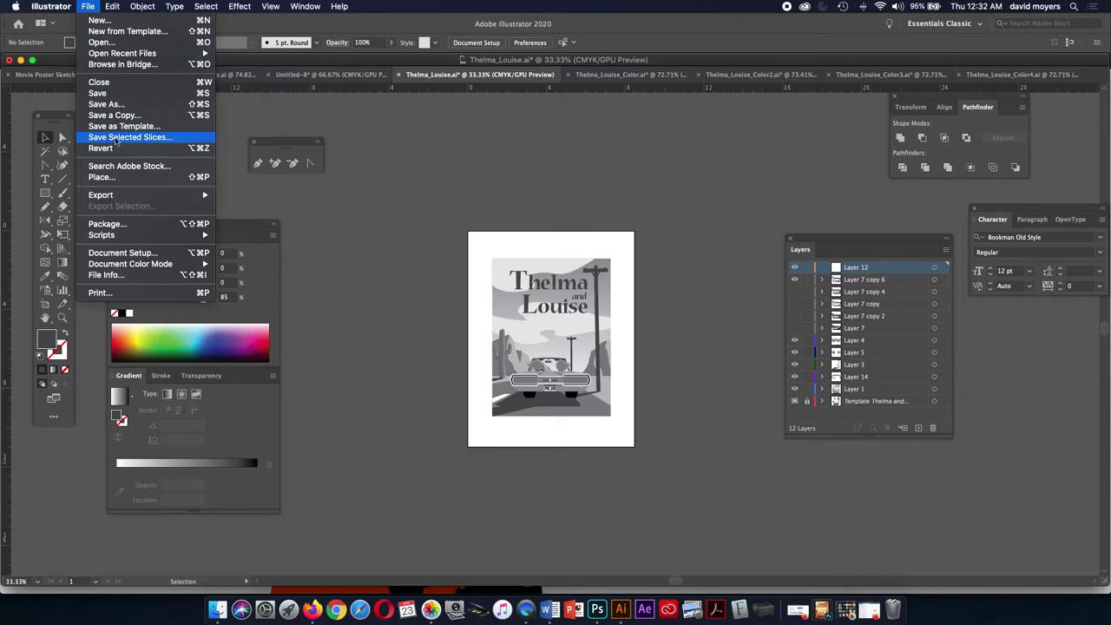
{"action": "left_click", "coordinate": [116, 177]}
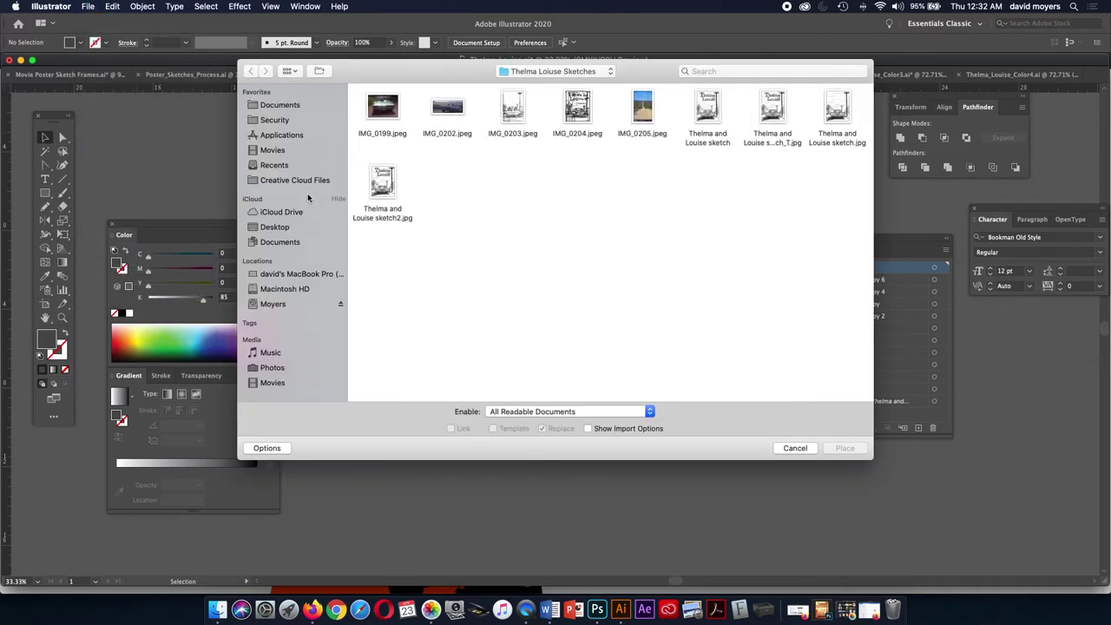
{"action": "left_click", "coordinate": [518, 74]}
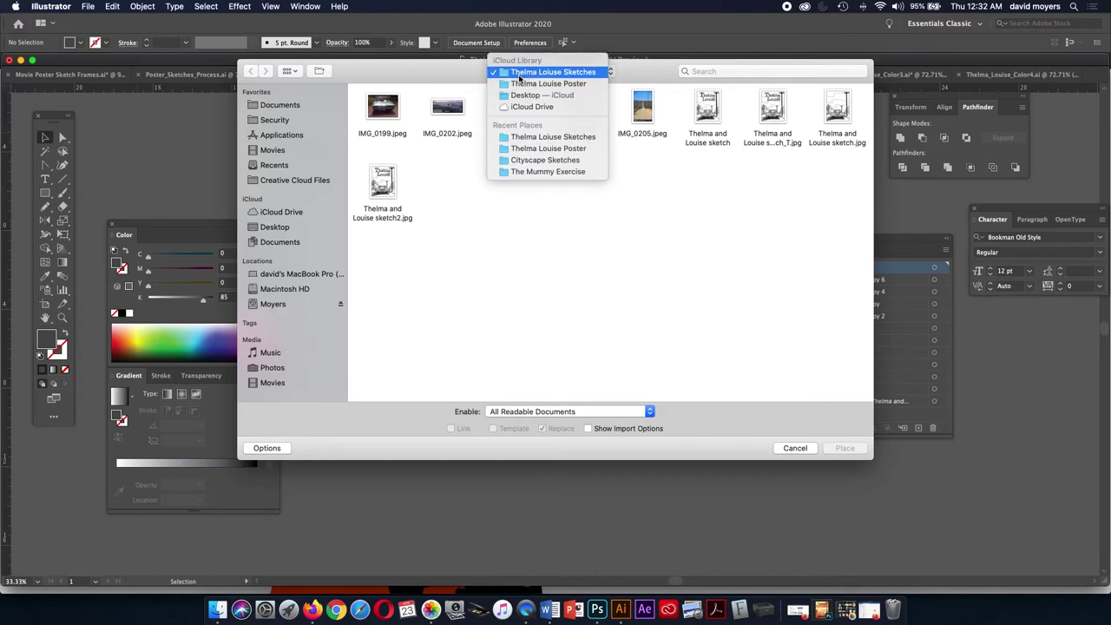
{"action": "left_click", "coordinate": [519, 84]}
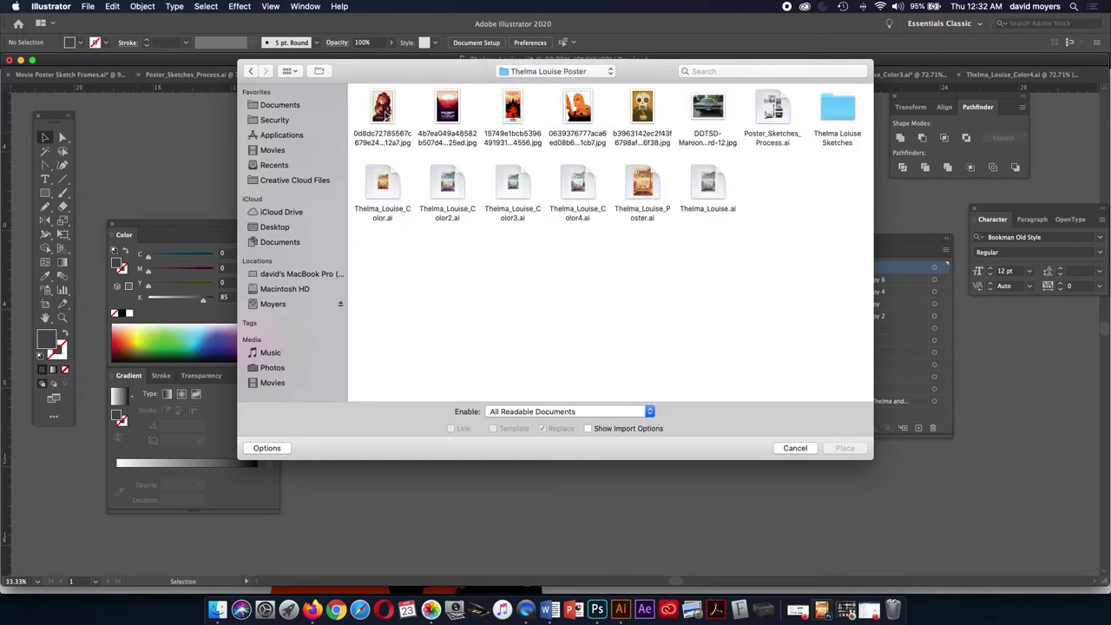
{"action": "left_click", "coordinate": [383, 111]}
{"action": "left_click", "coordinate": [449, 113], "text": "shift"}
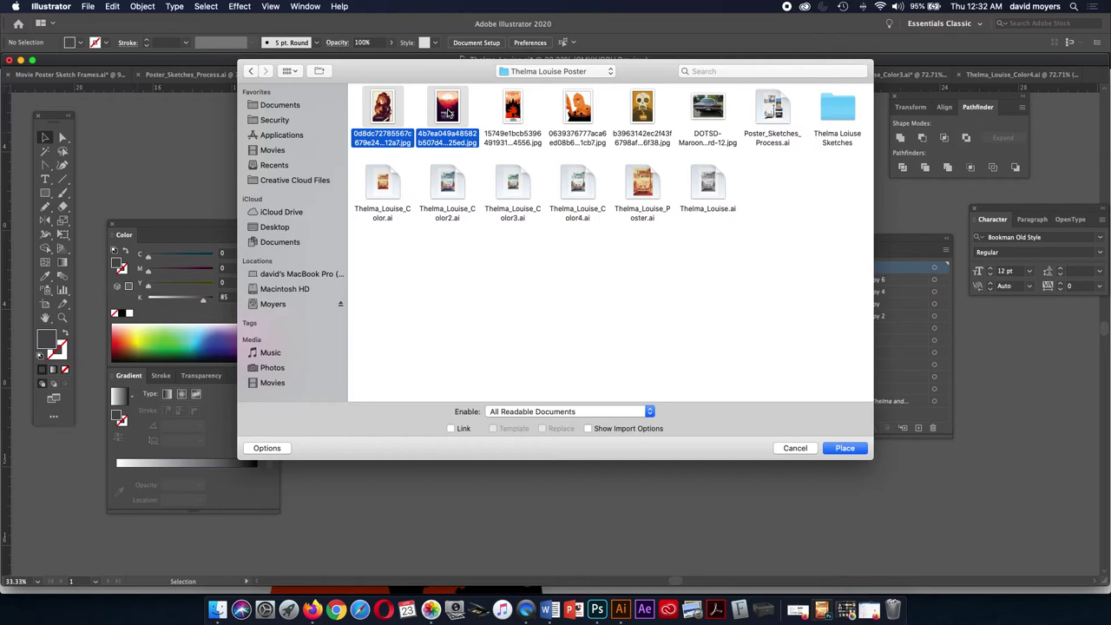
{"action": "left_click", "coordinate": [518, 120], "text": "shift"}
{"action": "left_click", "coordinate": [576, 118], "text": "shift"}
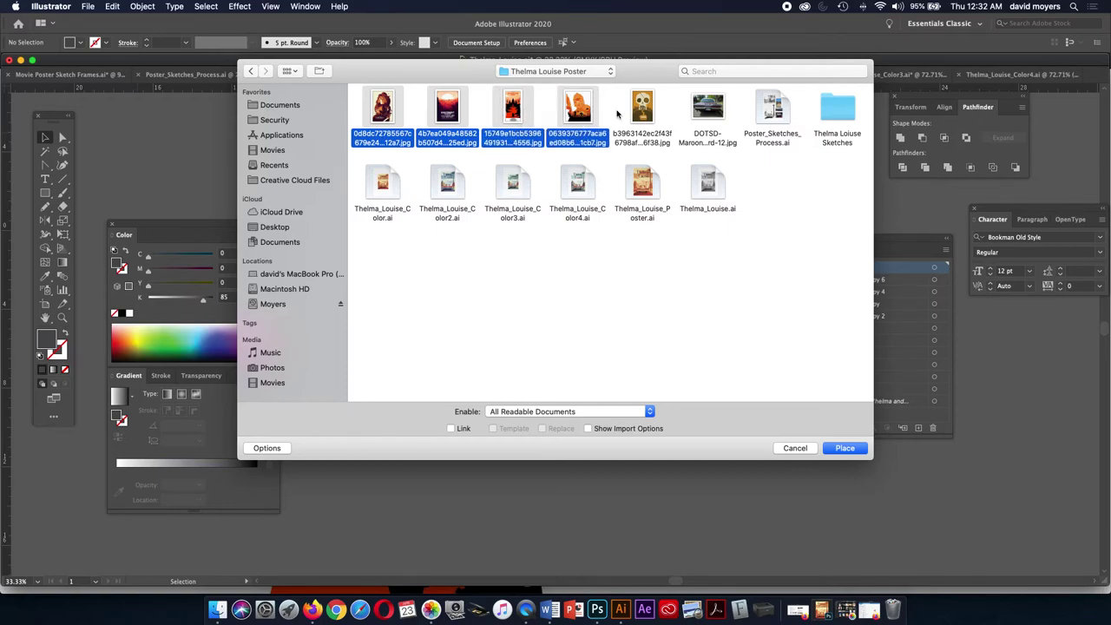
{"action": "left_click", "coordinate": [648, 108], "text": "shift"}
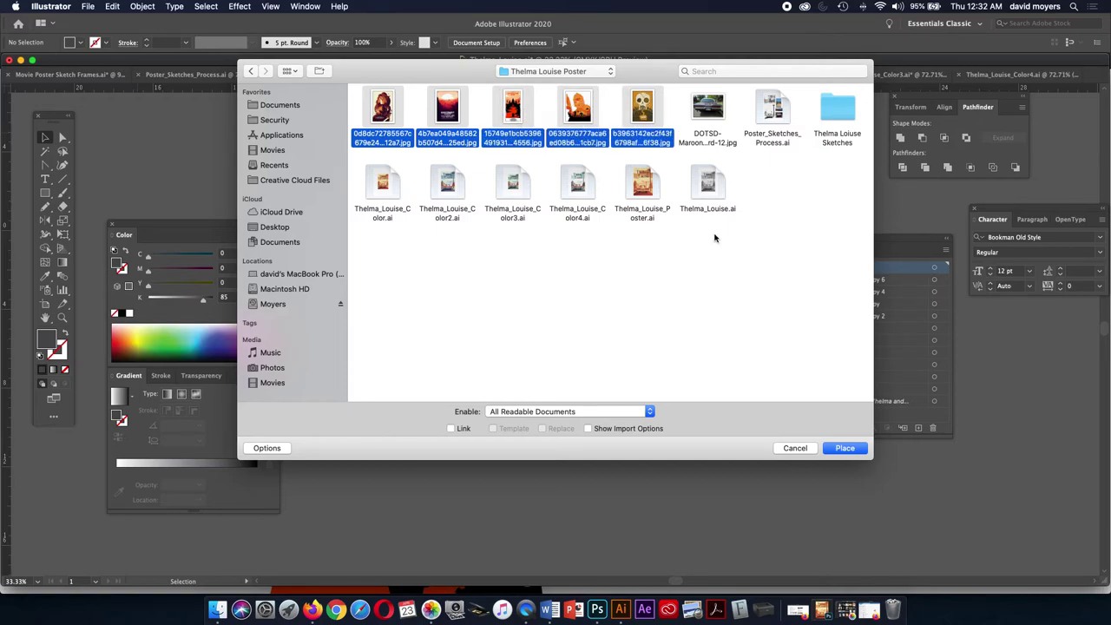
{"action": "left_click", "coordinate": [843, 448]}
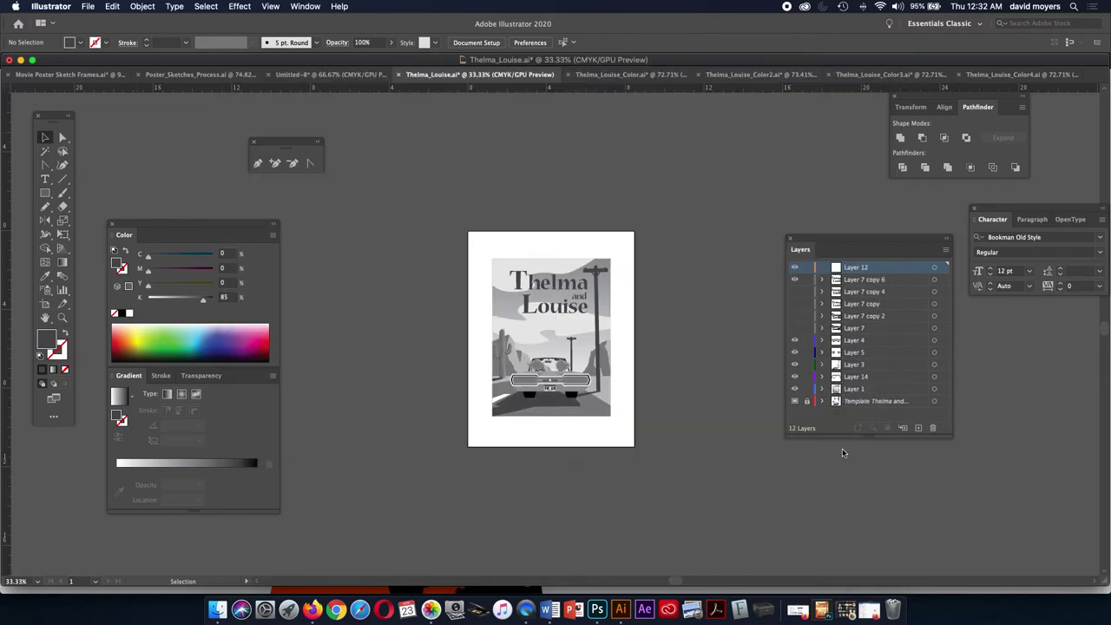
- Drop the five loaded reference posters at full size on and around the artboard on Layer 12
{"action": "left_click", "coordinate": [393, 141]}
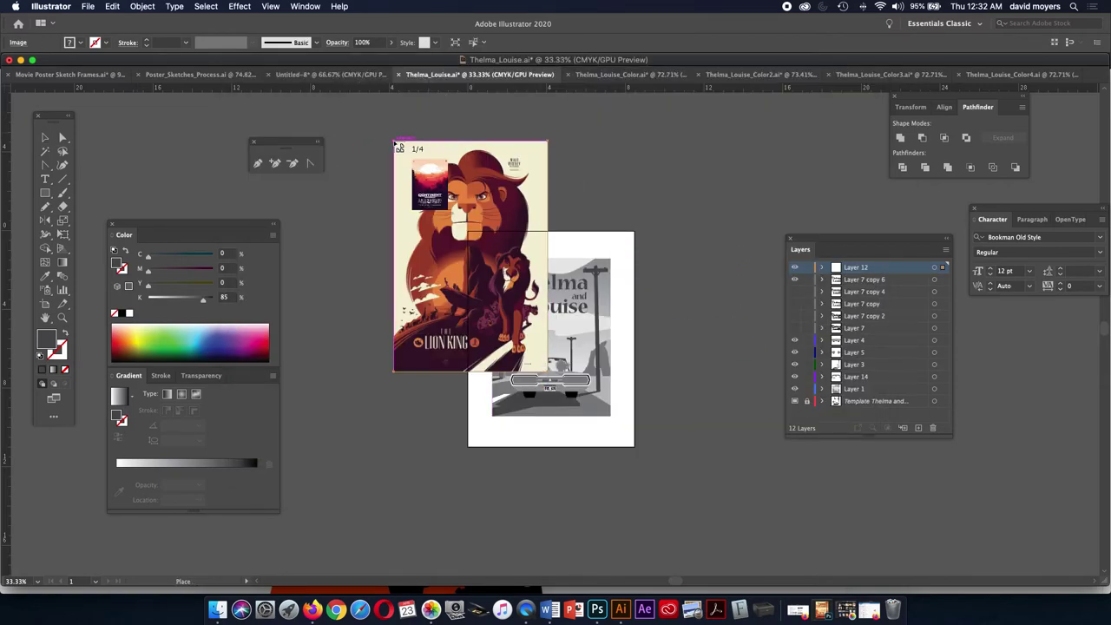
{"action": "left_click", "coordinate": [618, 155]}
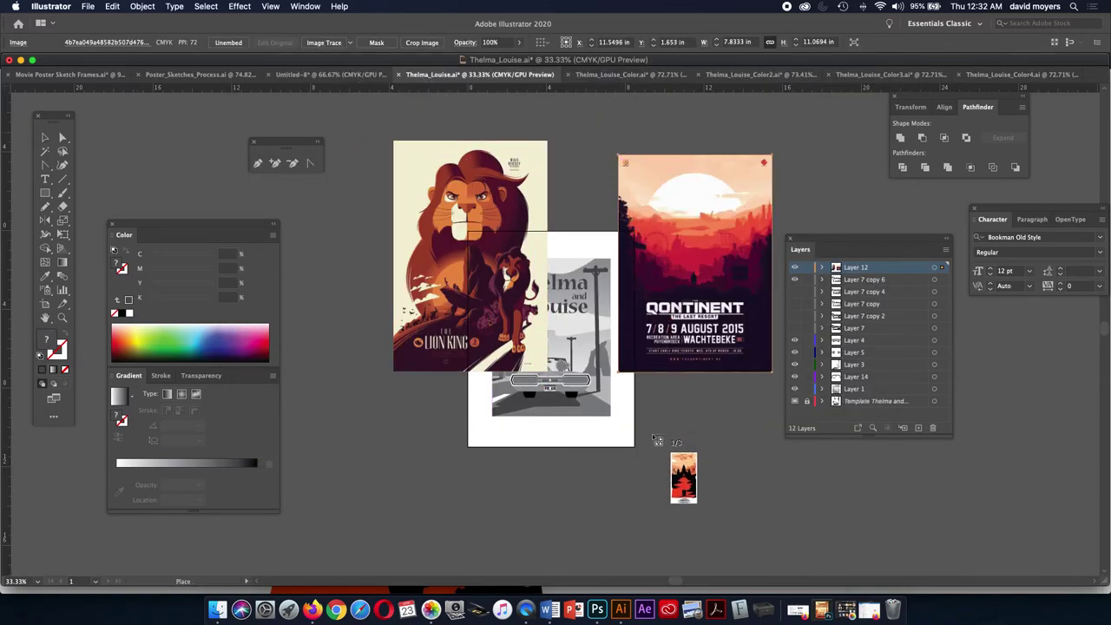
{"action": "left_click", "coordinate": [649, 398]}
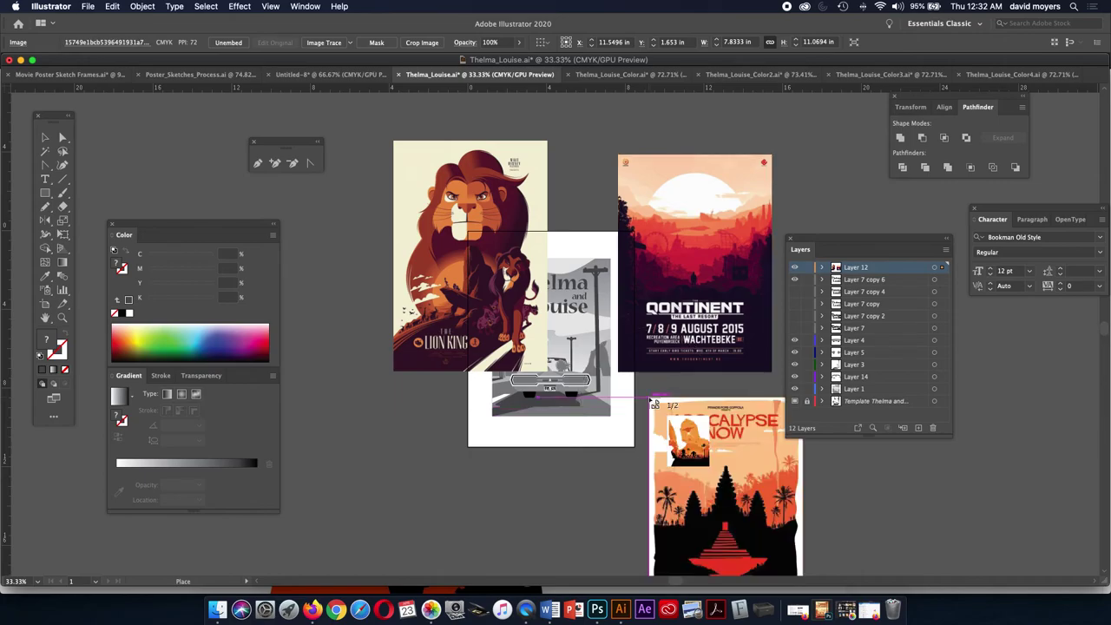
{"action": "left_click", "coordinate": [403, 407]}
{"action": "left_click", "coordinate": [550, 142]}
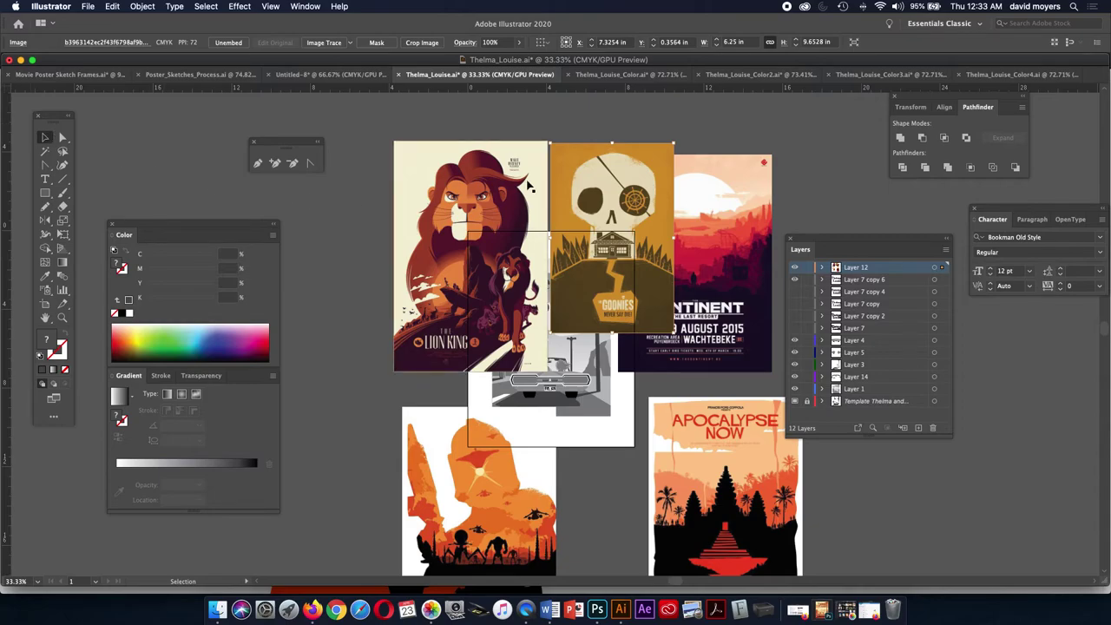
- Move the Goonies poster left of the artboard, and scale the Lion King poster to about 5 in wide above it
{"action": "left_click_drag", "start_coordinate": [584, 179], "coordinate": [350, 255]}
{"action": "left_click_drag", "start_coordinate": [459, 192], "coordinate": [510, 157]}
{"action": "left_click_drag", "start_coordinate": [598, 336], "coordinate": [586, 295]}
{"action": "left_click_drag", "start_coordinate": [507, 191], "coordinate": [408, 109]}
{"action": "scroll", "coordinate": [495, 199], "scroll_direction": "up", "scroll_amount": 2}
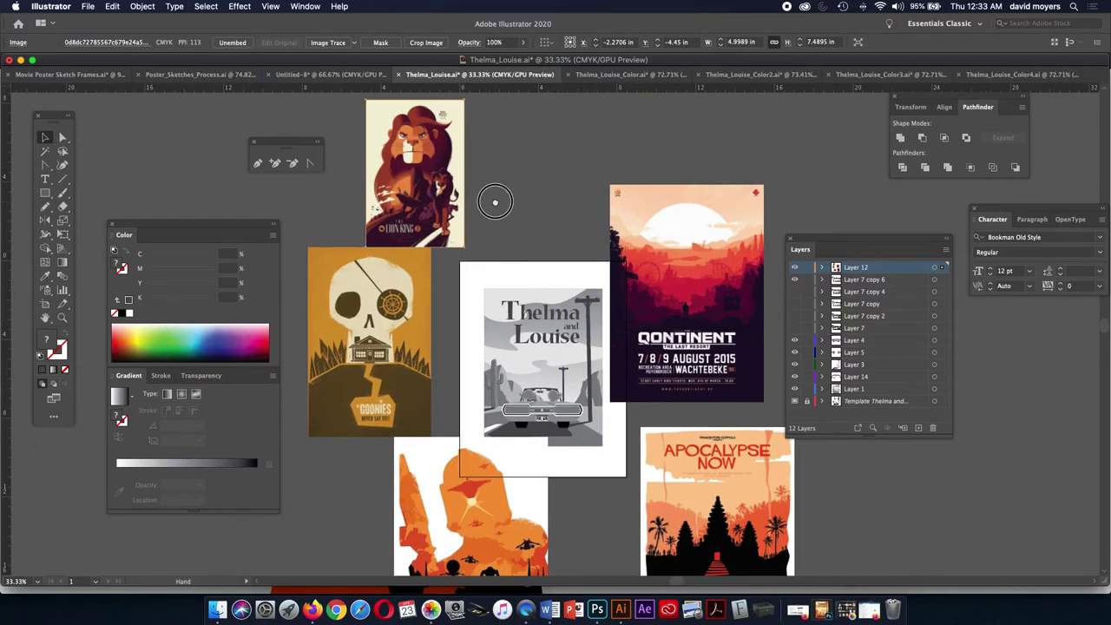
{"action": "left_click_drag", "start_coordinate": [406, 299], "coordinate": [416, 306]}
- Move the orange silhouette poster above the artboard, scale it to about 5.8 in wide, and tidy the spacing of the Lion King and Goonies posters
{"action": "left_click_drag", "start_coordinate": [439, 457], "coordinate": [583, 193]}
{"action": "scroll", "coordinate": [573, 211], "scroll_direction": "up", "scroll_amount": 5}
{"action": "scroll", "coordinate": [572, 210], "scroll_direction": "right", "scroll_amount": 1}
{"action": "left_click_drag", "start_coordinate": [544, 233], "coordinate": [534, 256]}
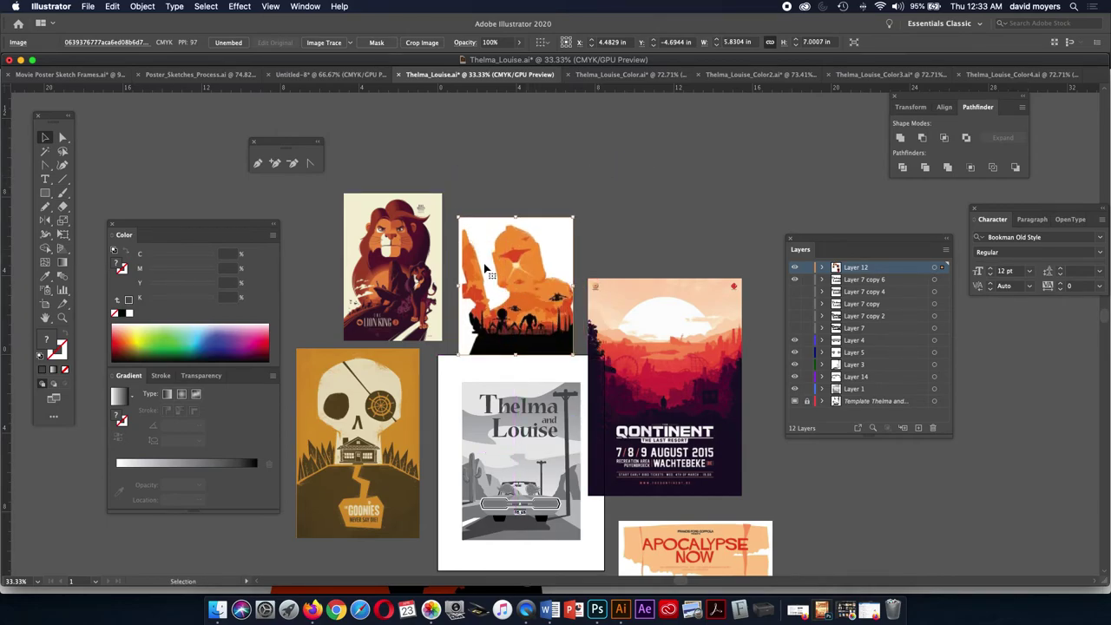
{"action": "left_click_drag", "start_coordinate": [428, 276], "coordinate": [429, 287]}
{"action": "left_click_drag", "start_coordinate": [402, 383], "coordinate": [410, 412]}
- Scale down the Qontinent poster above and right of the artboard, and fit Apocalypse Now below it at about 6.5 in wide
{"action": "left_click_drag", "start_coordinate": [633, 288], "coordinate": [642, 148]}
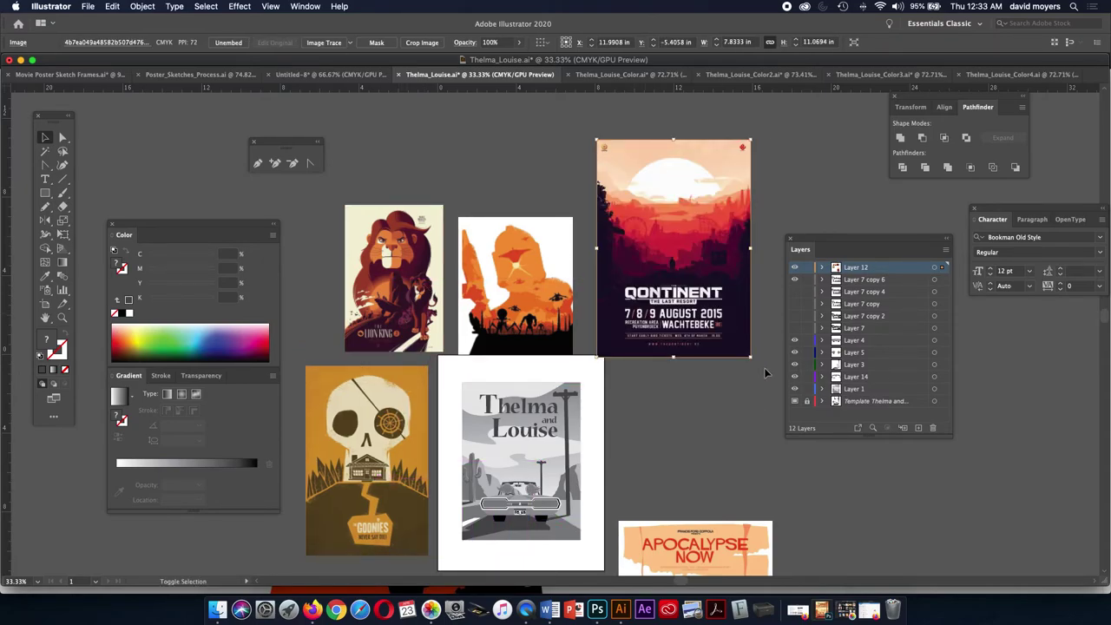
{"action": "left_click_drag", "start_coordinate": [753, 358], "coordinate": [728, 325]}
{"action": "left_click_drag", "start_coordinate": [692, 275], "coordinate": [672, 296]}
{"action": "left_click_drag", "start_coordinate": [680, 539], "coordinate": [668, 378]}
{"action": "left_click_drag", "start_coordinate": [752, 359], "coordinate": [743, 375]}
- Select all the 60% grey shapes in the poster with the Magic Wand, starting from the rock formation on the right
{"action": "key", "text": "z"}
{"action": "left_click", "coordinate": [581, 472]}
{"action": "left_click_drag", "start_coordinate": [541, 339], "coordinate": [553, 424]}
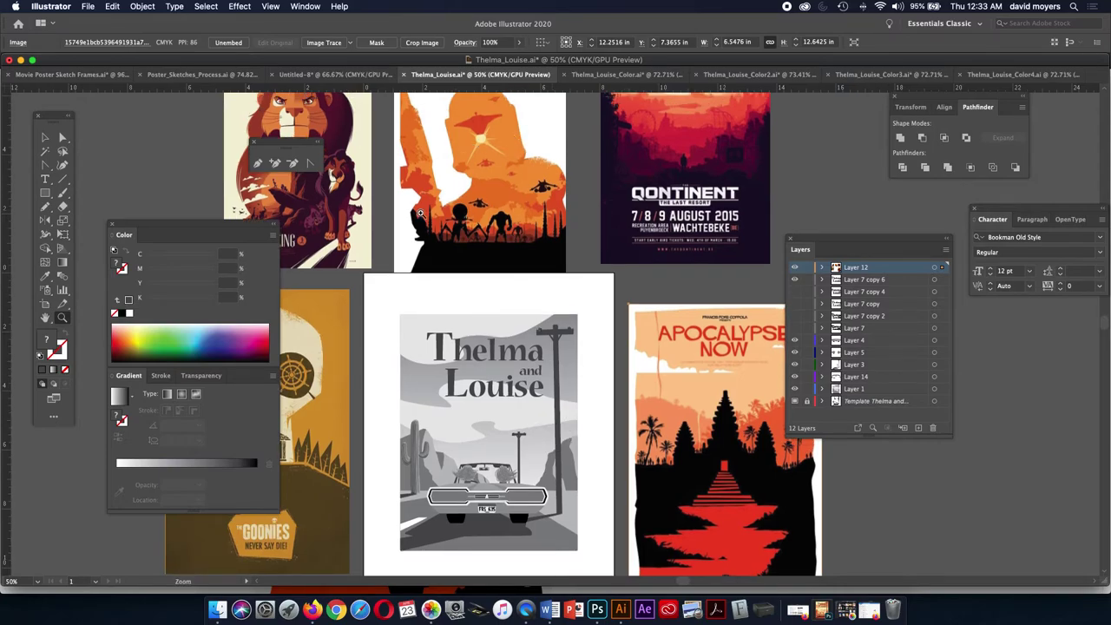
{"action": "left_click", "coordinate": [45, 151]}
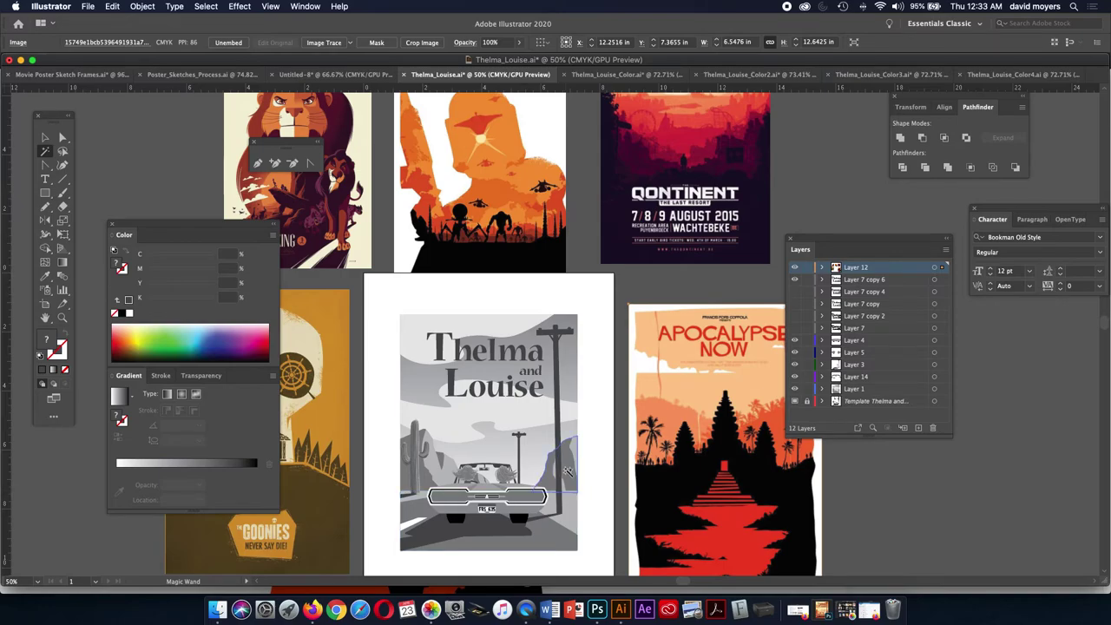
{"action": "left_click", "coordinate": [568, 469]}
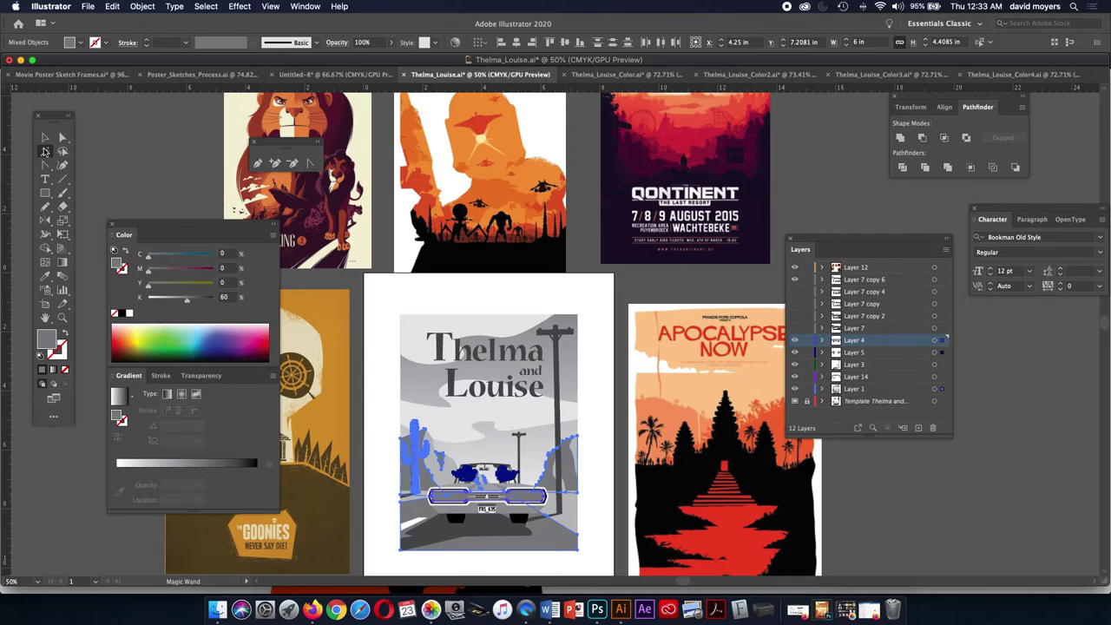
- Show the Magic Wand options with Fill Color tolerance 2 and park them clear of the artboard
{"action": "double_click", "coordinate": [45, 152]}
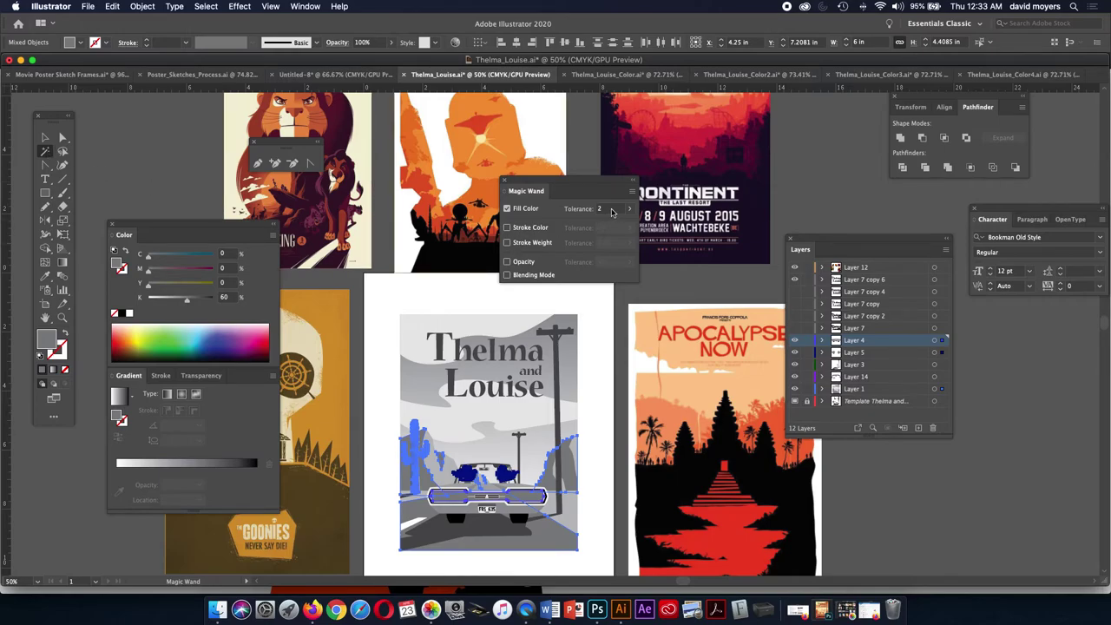
{"action": "left_click", "coordinate": [506, 182]}
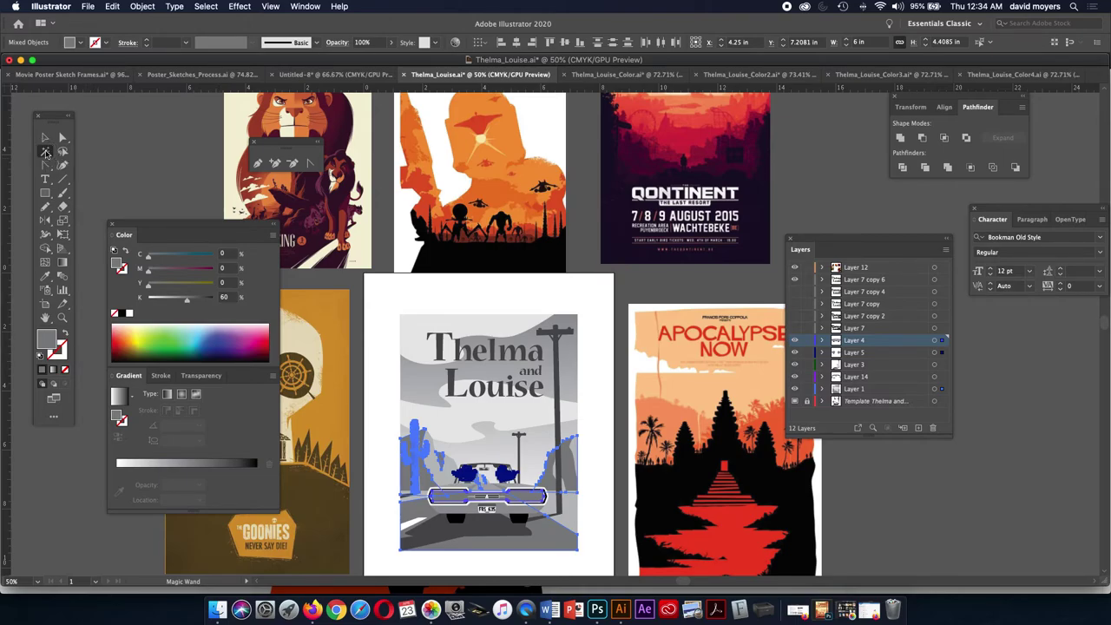
{"action": "double_click", "coordinate": [46, 152]}
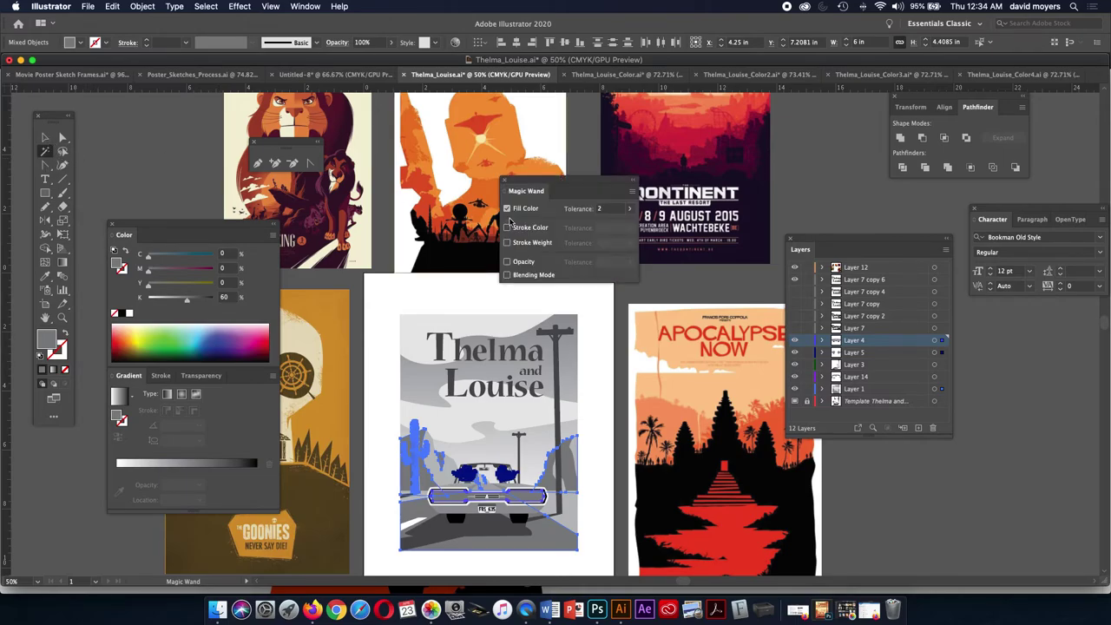
{"action": "left_click", "coordinate": [596, 209]}
{"action": "left_click_drag", "start_coordinate": [567, 178], "coordinate": [193, 97]}
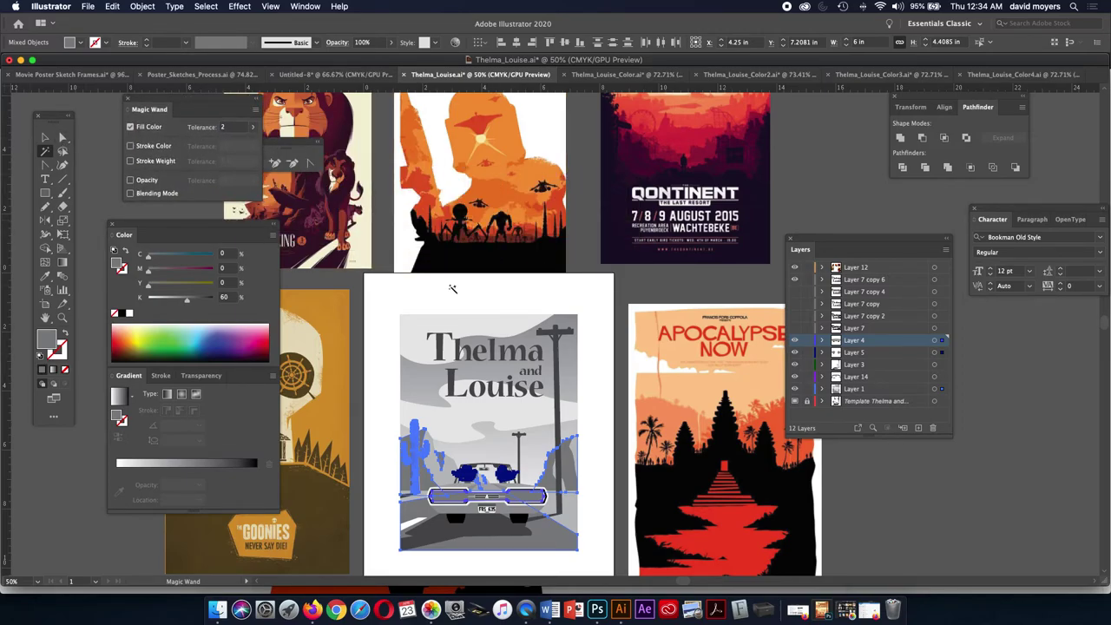
- Recolour the selected mid-grey shapes with the rusty red sampled from the orange silhouette poster (C 20.78, M 83.53, Y 100, K 10.59)
{"action": "key", "text": "i"}
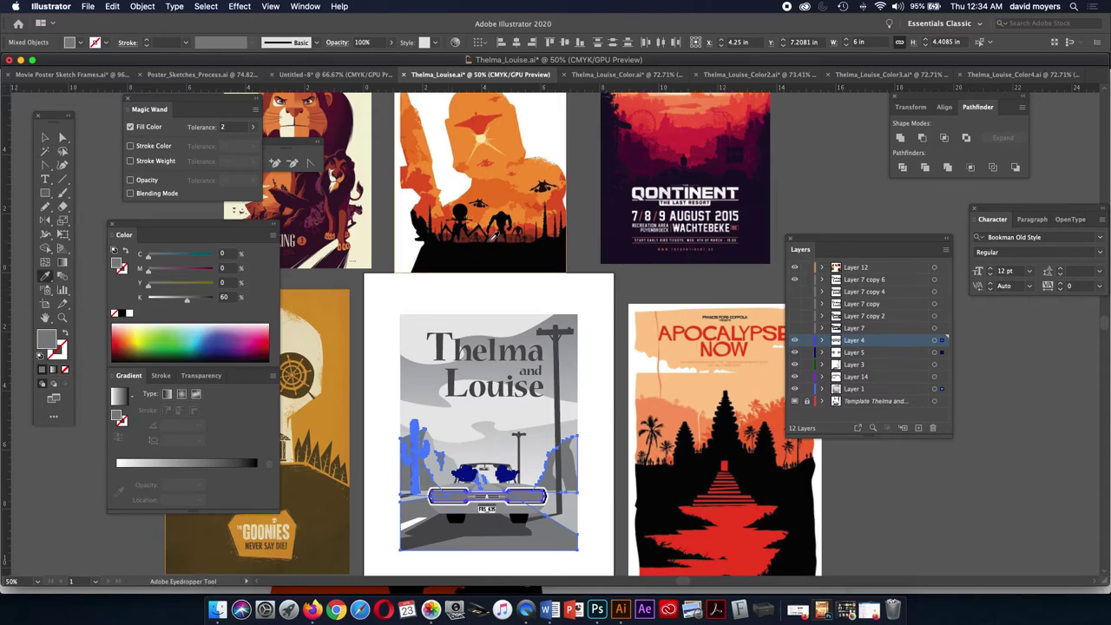
{"action": "left_click", "coordinate": [491, 236]}
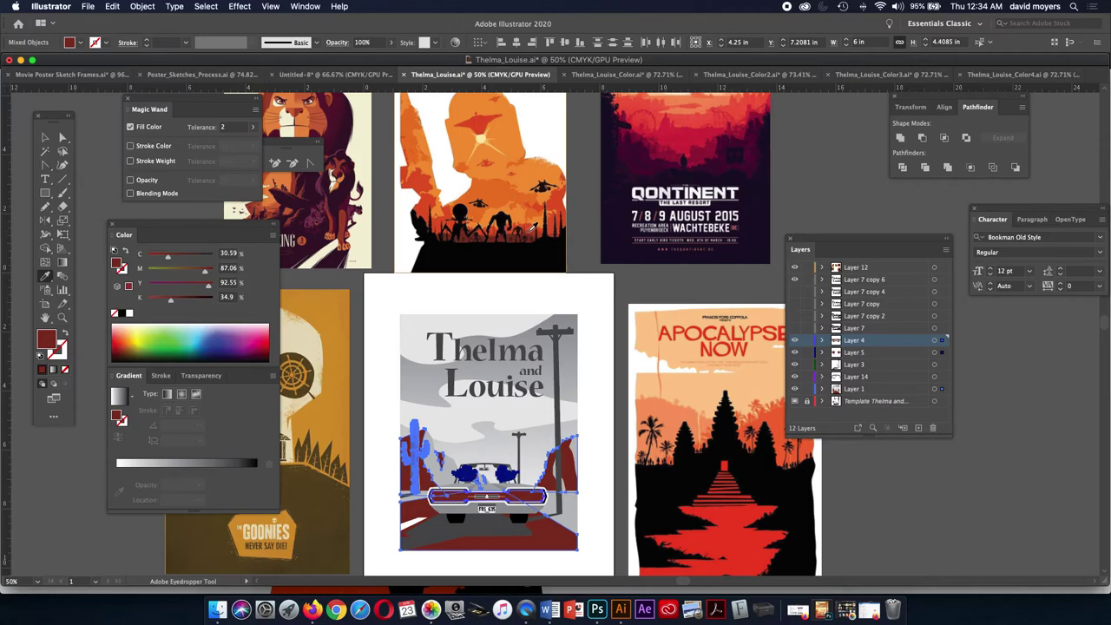
{"action": "left_click", "coordinate": [536, 225]}
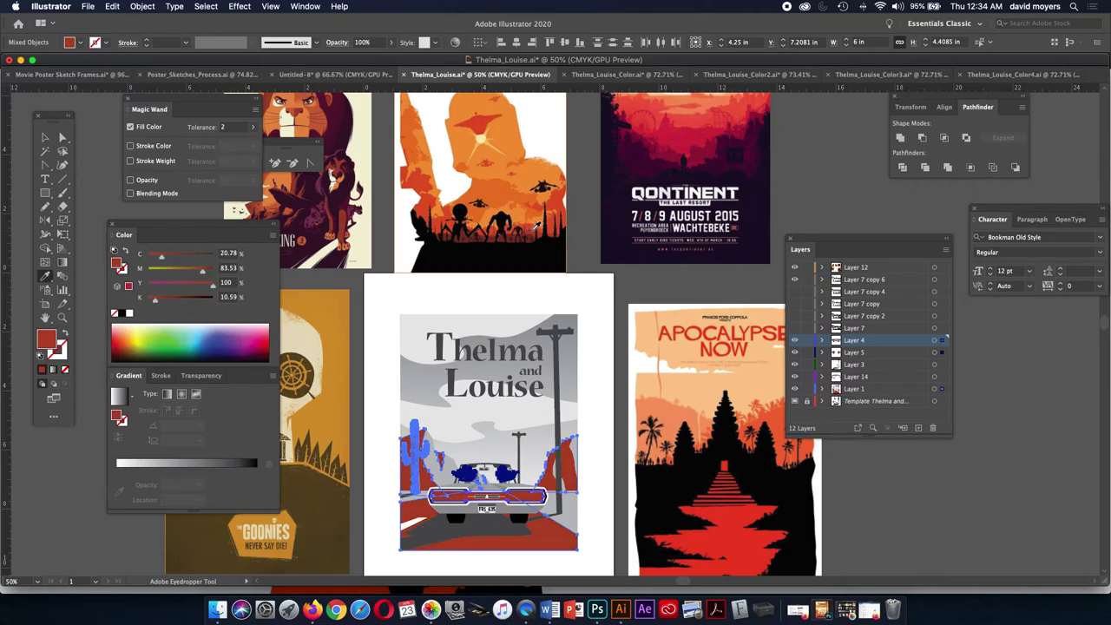
- Select the 30% grey desert ground and rocks and recolour them orange sampled from the silhouette poster (C 1.57, M 48.24, Y 89.02, K 0)
{"action": "left_click", "coordinate": [46, 151]}
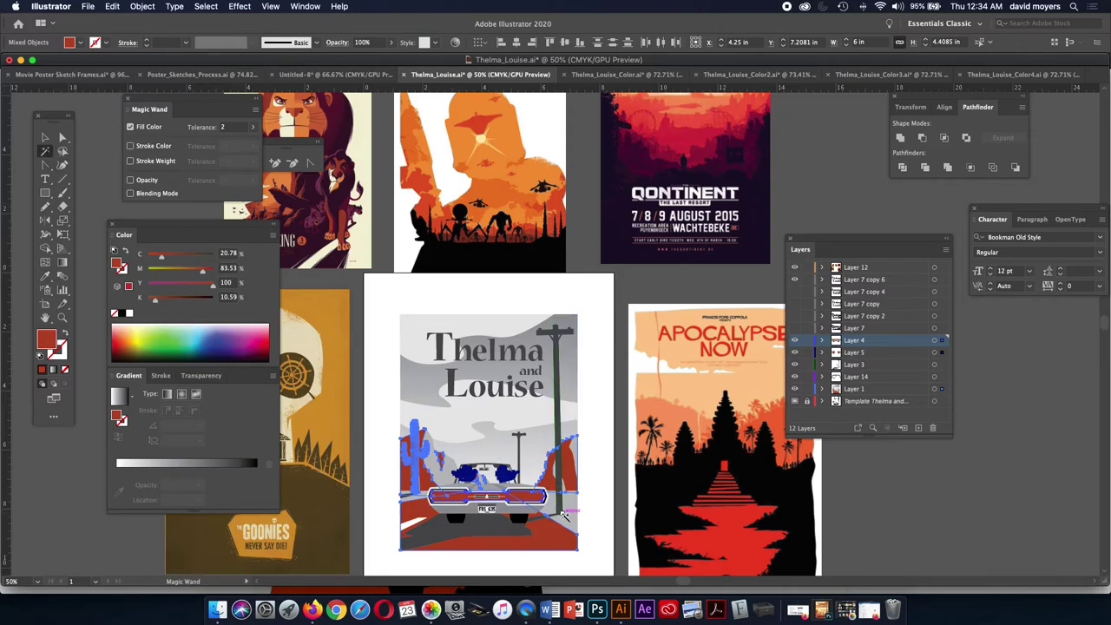
{"action": "left_click", "coordinate": [570, 511]}
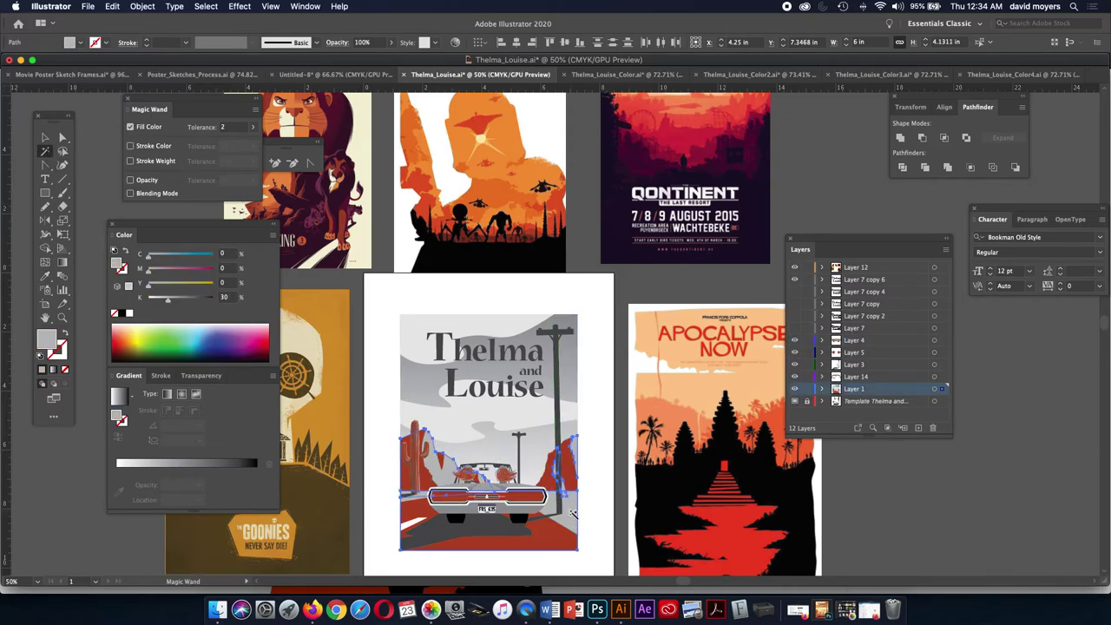
{"action": "key", "text": "i"}
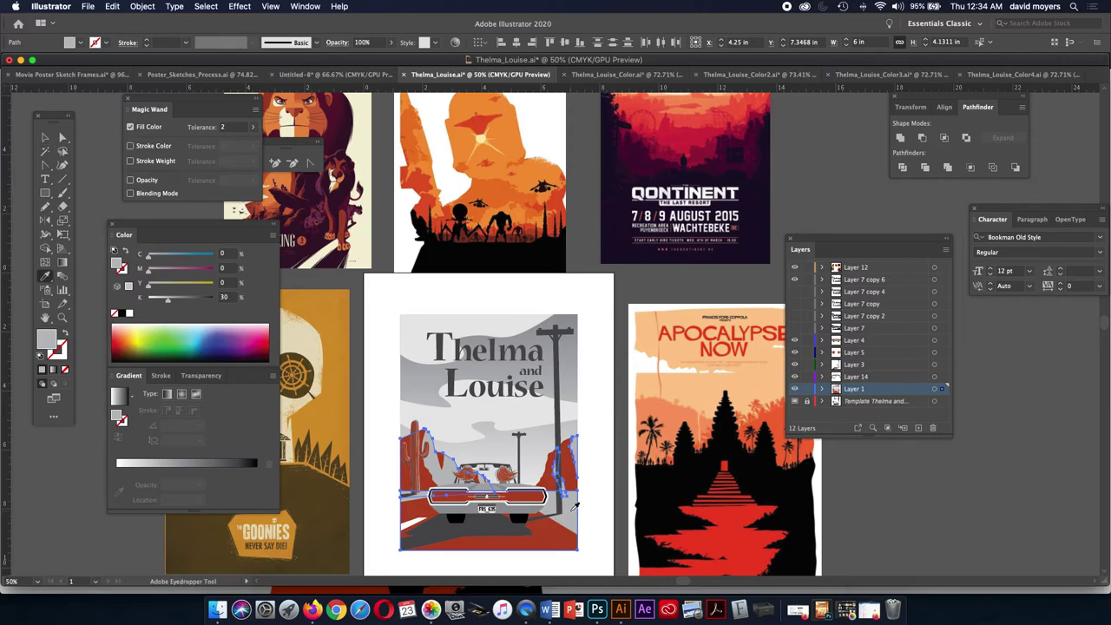
{"action": "left_click", "coordinate": [525, 176]}
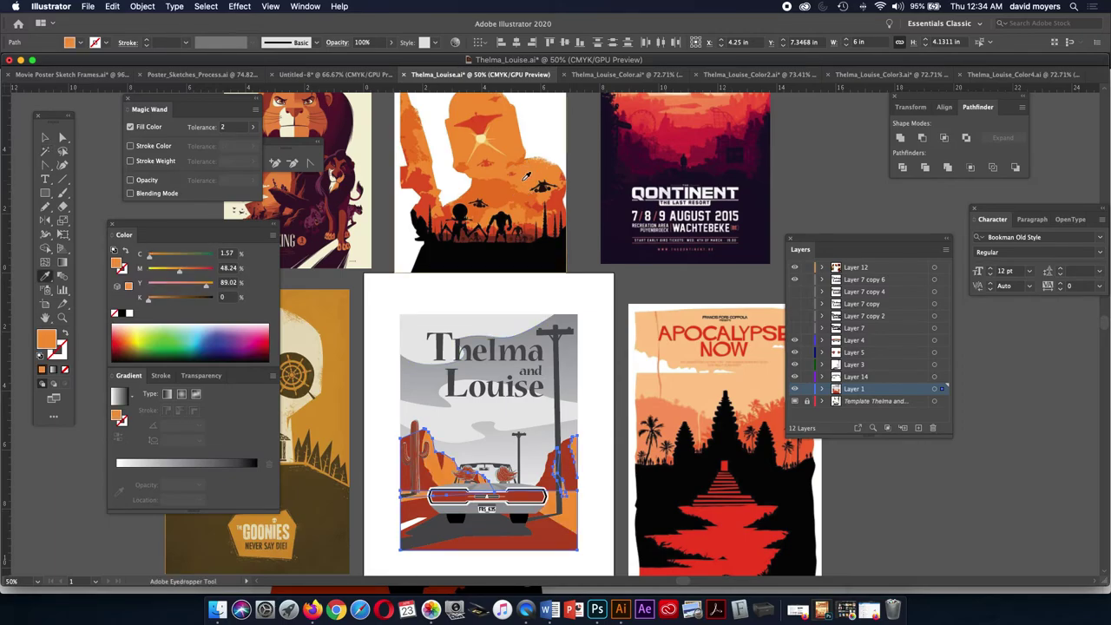
- Select all the 85% grey shapes from the road shadow and recolour them dark purple sampled from The Lion King poster (C 61.18, M 86.67, Y 52.94, K 65.88)
{"action": "key", "text": "y"}
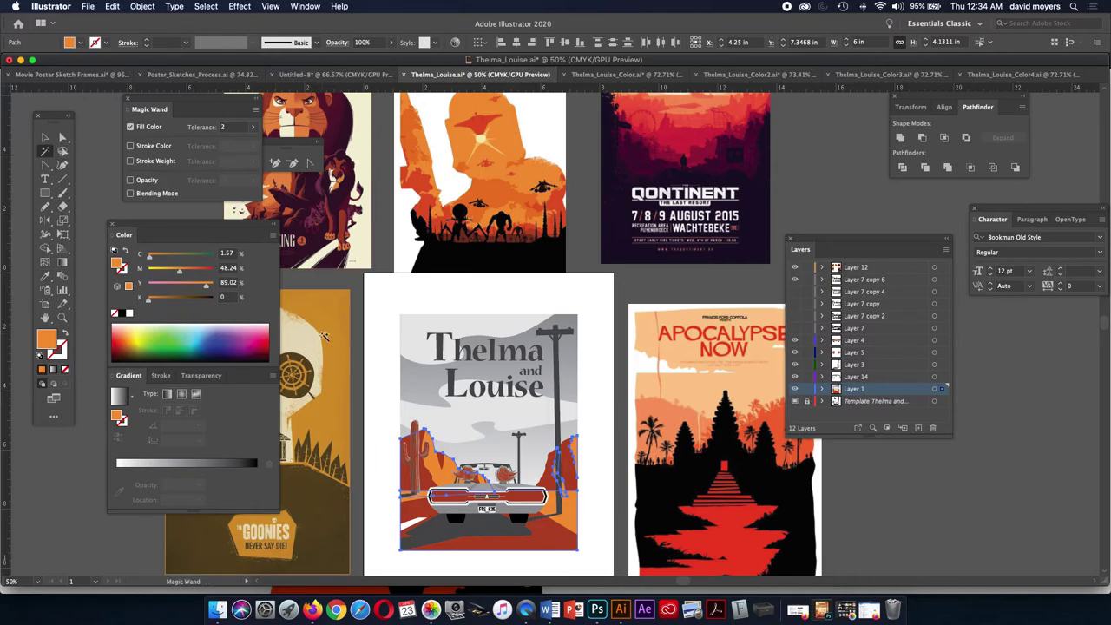
{"action": "left_click", "coordinate": [482, 529]}
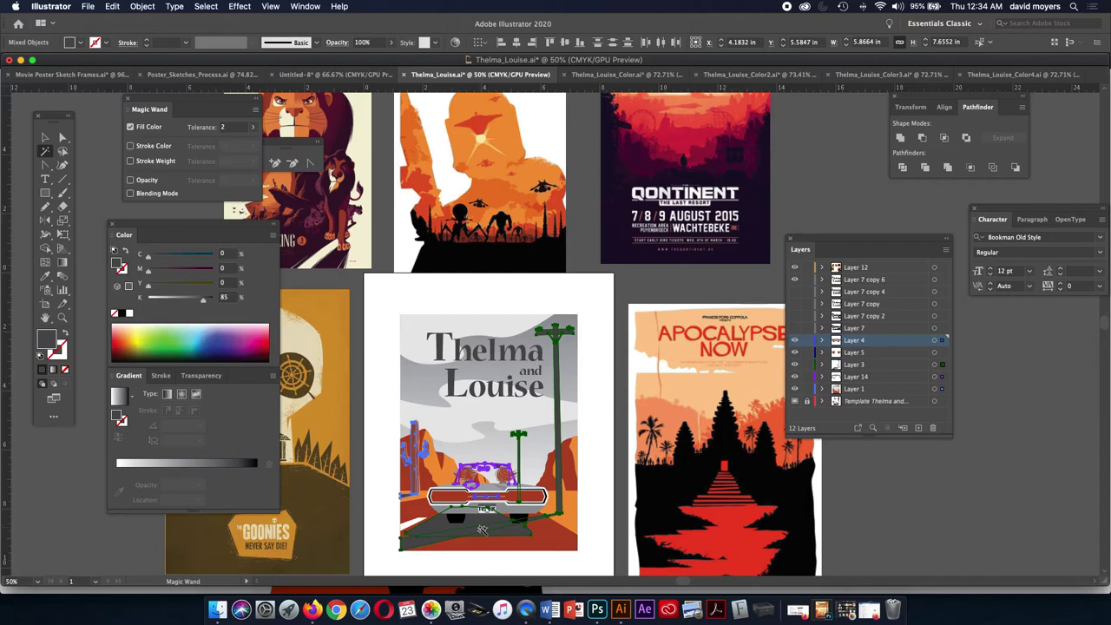
{"action": "key", "text": "i"}
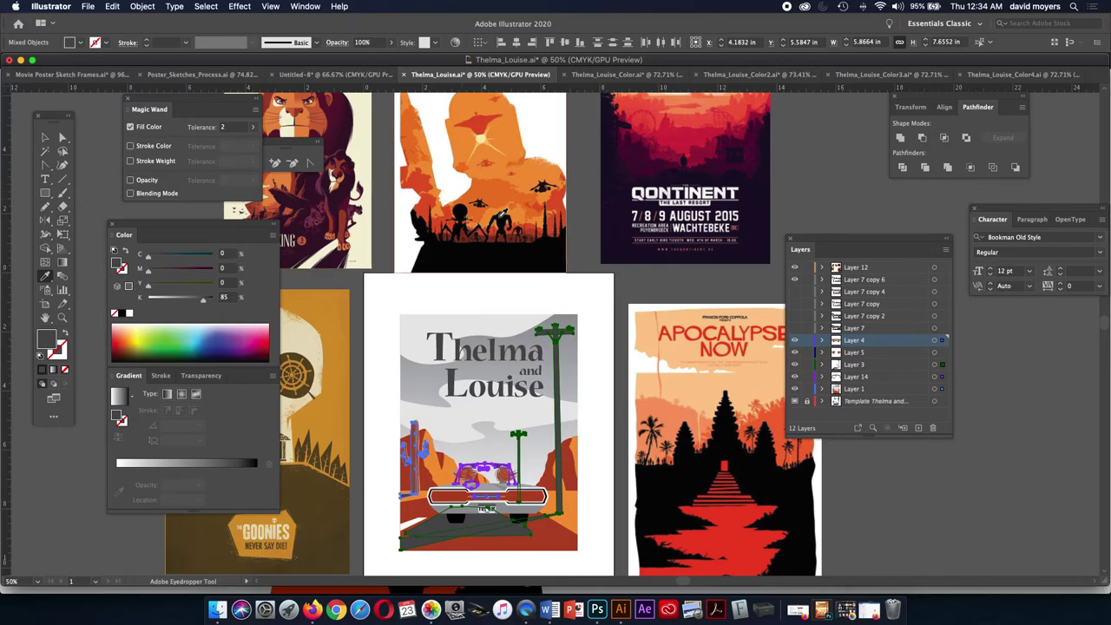
{"action": "left_click", "coordinate": [493, 238]}
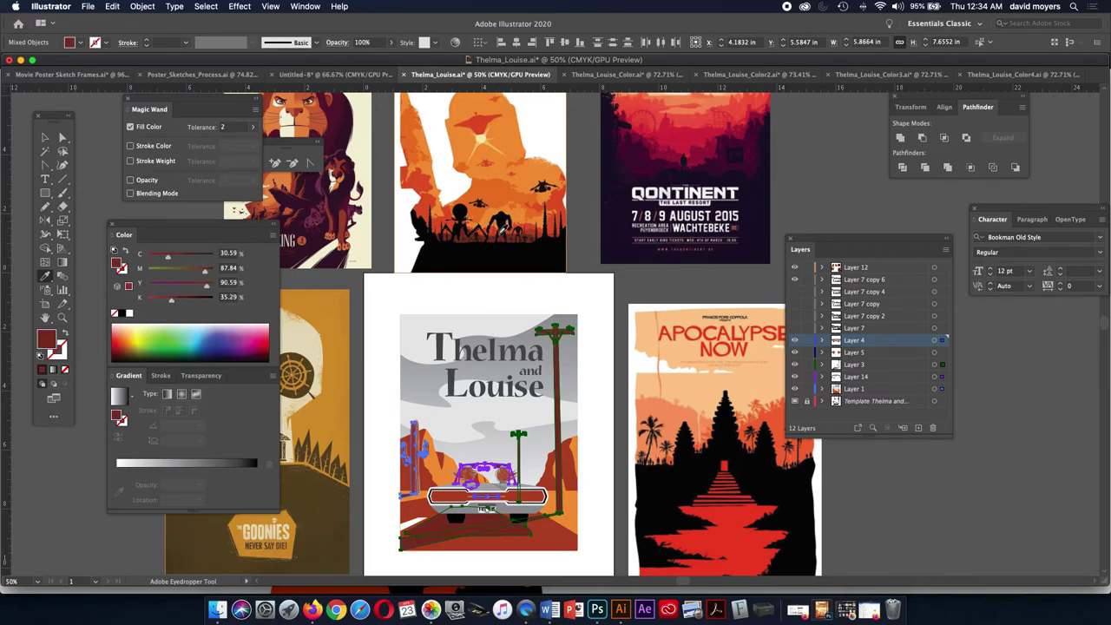
{"action": "left_click", "coordinate": [298, 202]}
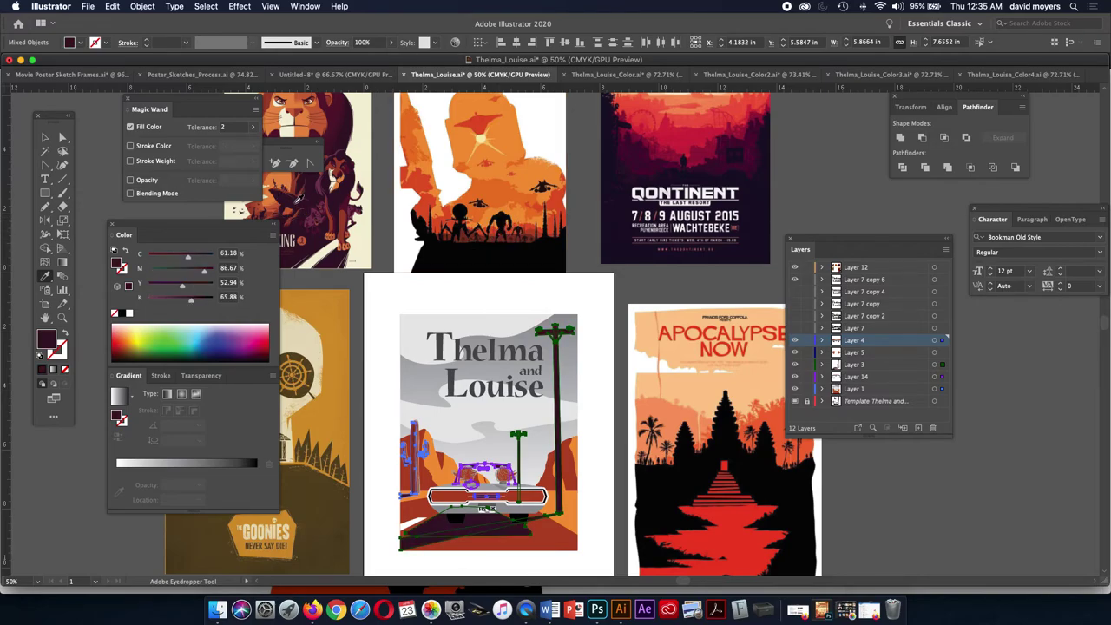
{"action": "left_click", "coordinate": [338, 500]}
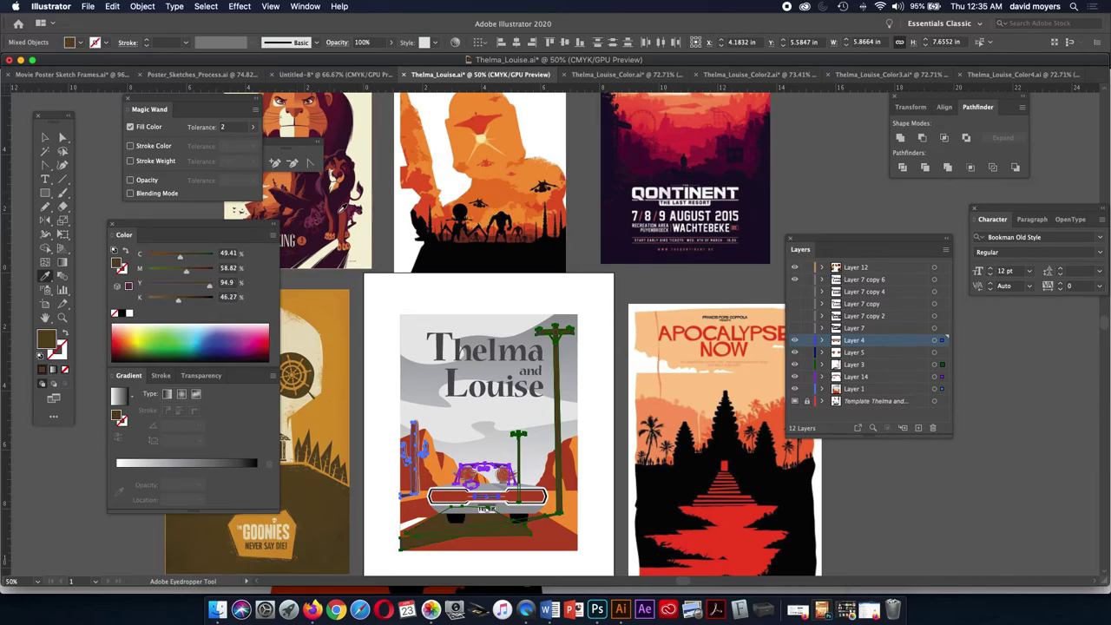
{"action": "left_click", "coordinate": [317, 241]}
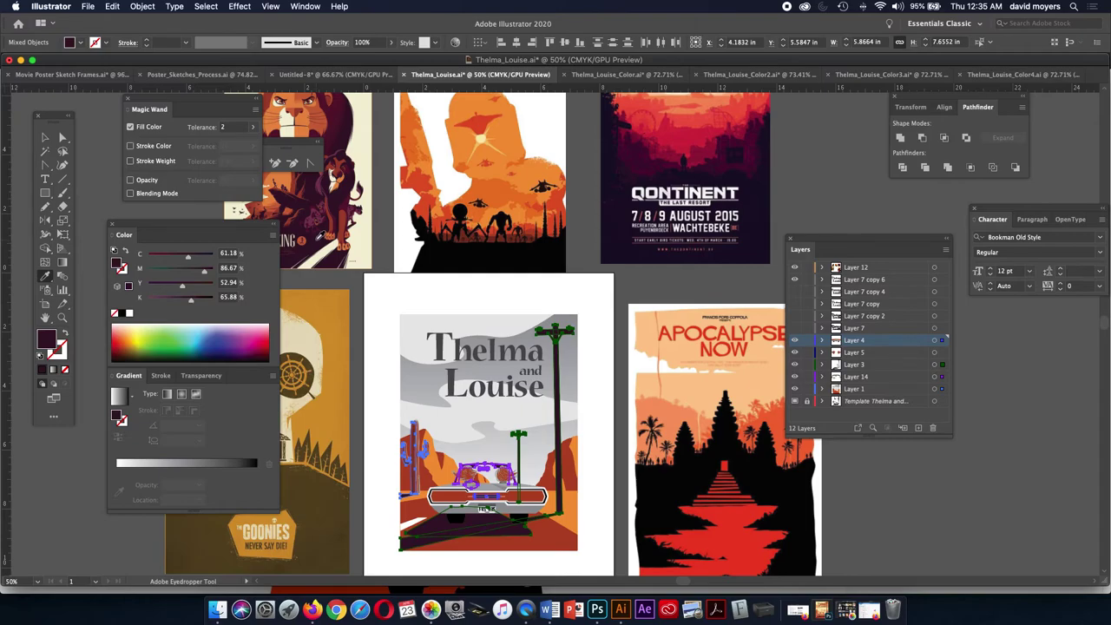
{"action": "key", "text": "super+shift+a"}
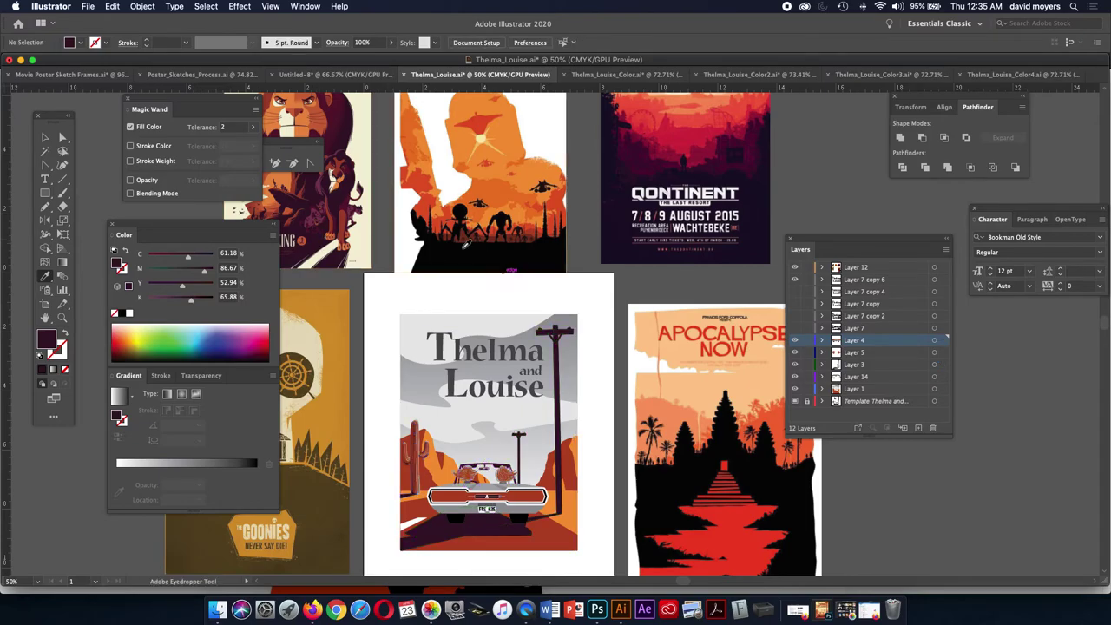
- Recolour the small distant telephone pole with the dark red sampled from the orange silhouette poster (C 30.98, M 86.27, Y 95.69, K 35.29)
{"action": "left_click", "coordinate": [45, 137]}
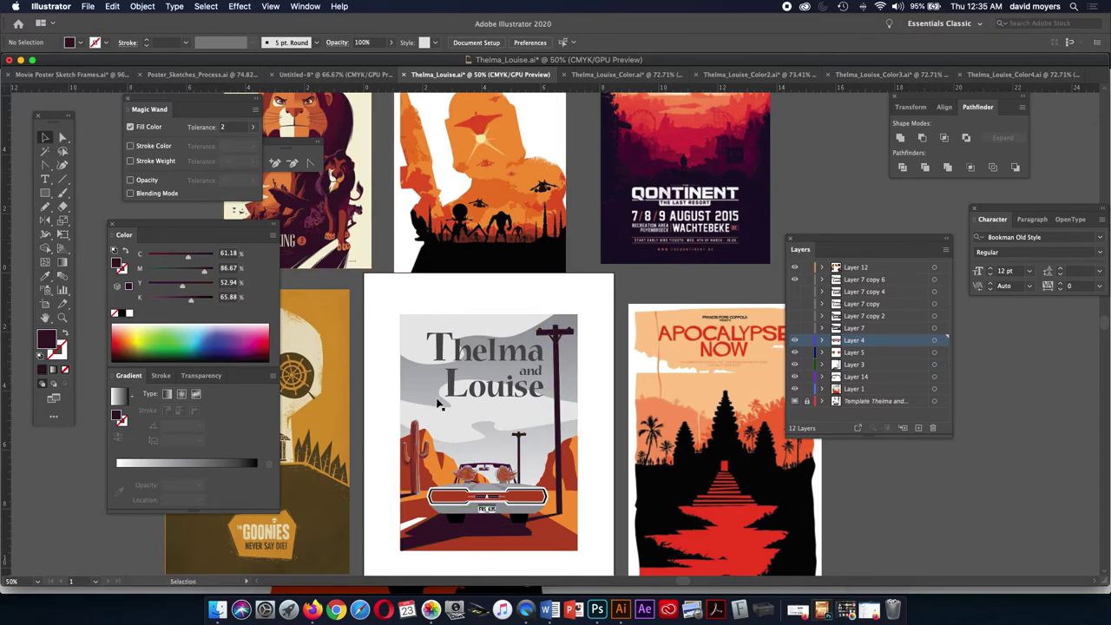
{"action": "left_click", "coordinate": [521, 449]}
{"action": "key", "text": "i"}
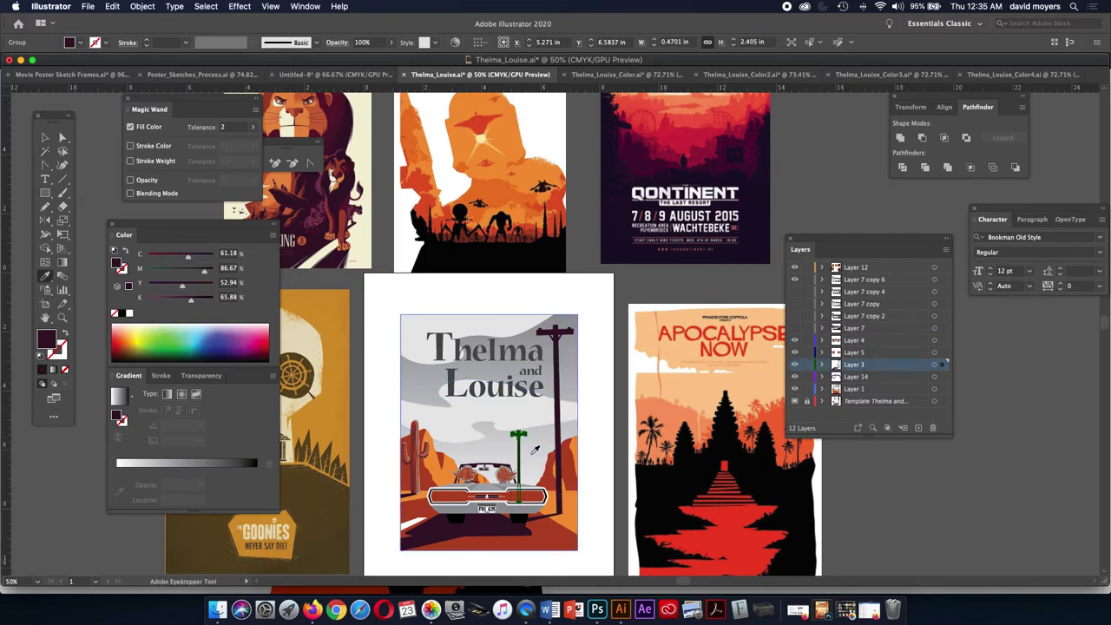
{"action": "left_click", "coordinate": [492, 240]}
{"action": "key", "text": "super+shift+a"}
- Select the 40% grey hair and car trunk shapes and recolour them light orange sampled from the silhouette poster (C 0.39, M 32.55, Y 71.37, K 0)
{"action": "key", "text": "z"}
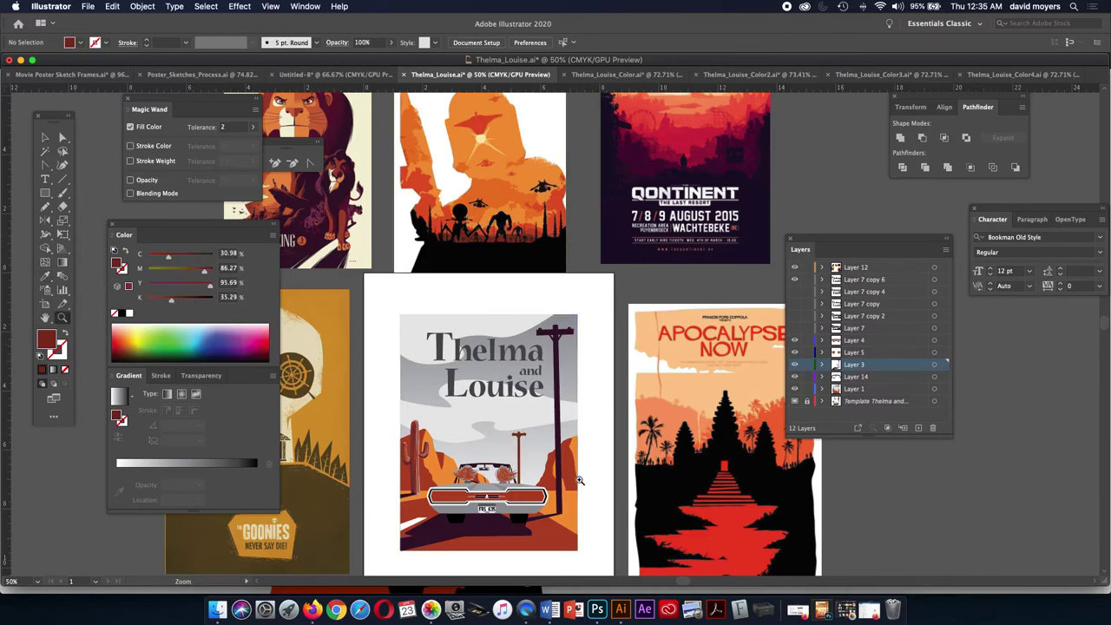
{"action": "left_click", "coordinate": [517, 469]}
{"action": "left_click", "coordinate": [518, 314]}
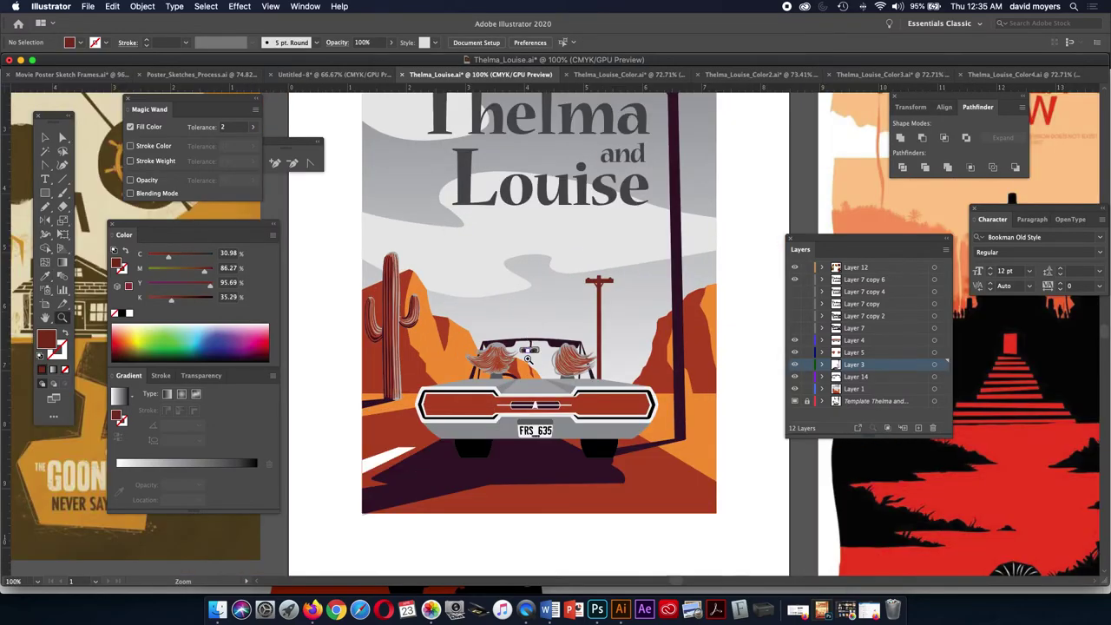
{"action": "left_click", "coordinate": [528, 356]}
{"action": "left_click", "coordinate": [45, 137]}
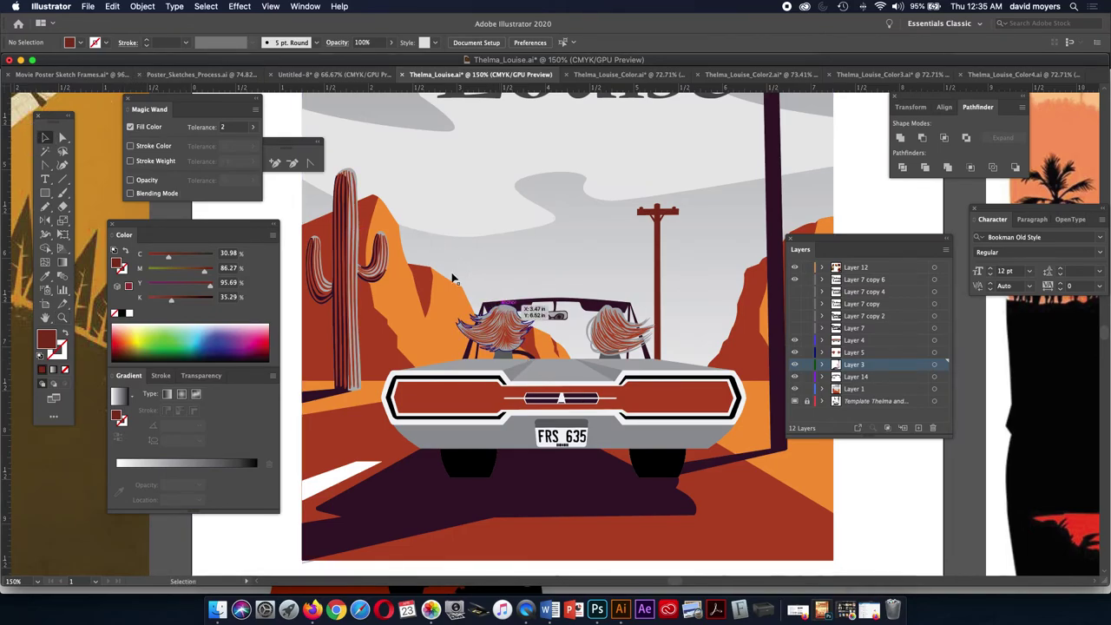
{"action": "left_click", "coordinate": [45, 150]}
{"action": "left_click", "coordinate": [513, 305]}
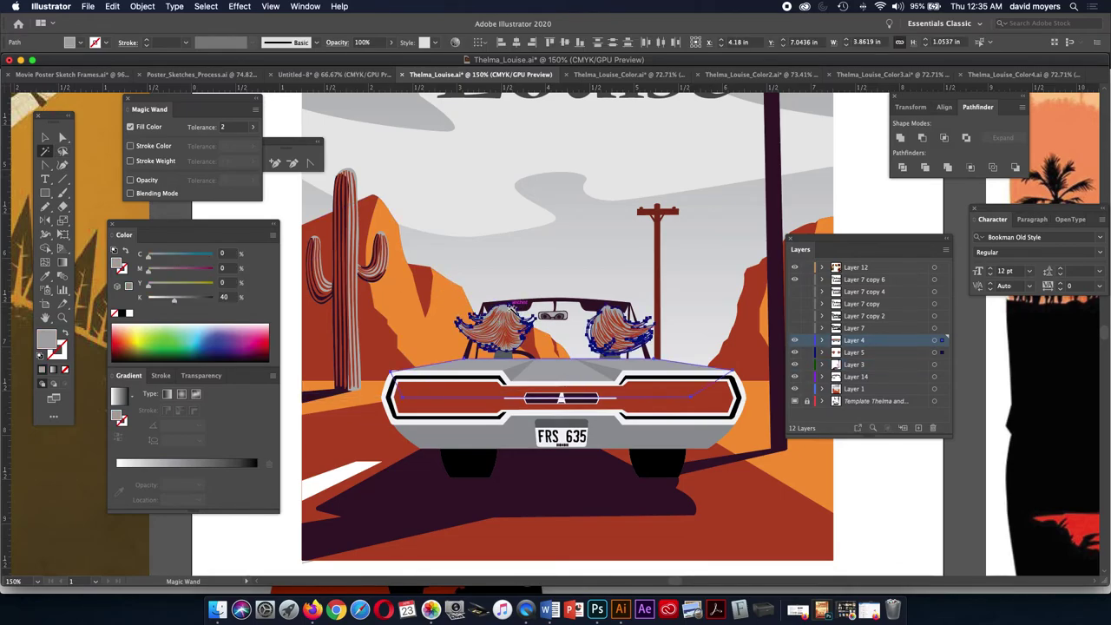
{"action": "key", "text": "super+minus"}
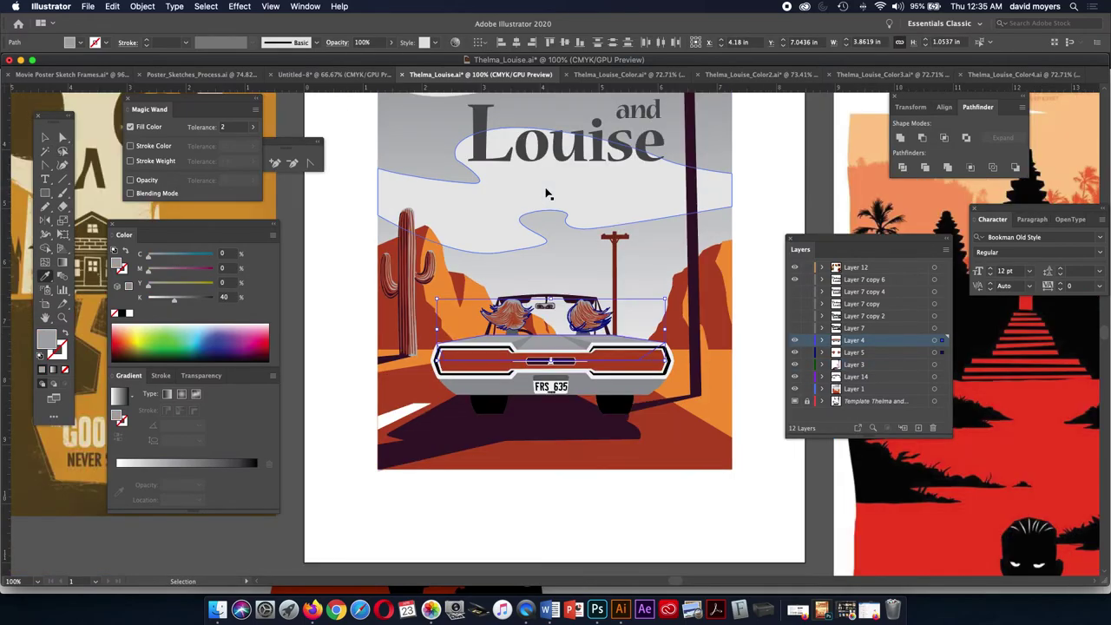
{"action": "key", "text": "super+minus"}
{"action": "key", "text": "i"}
{"action": "scroll", "coordinate": [546, 193], "scroll_direction": "up", "scroll_amount": 5}
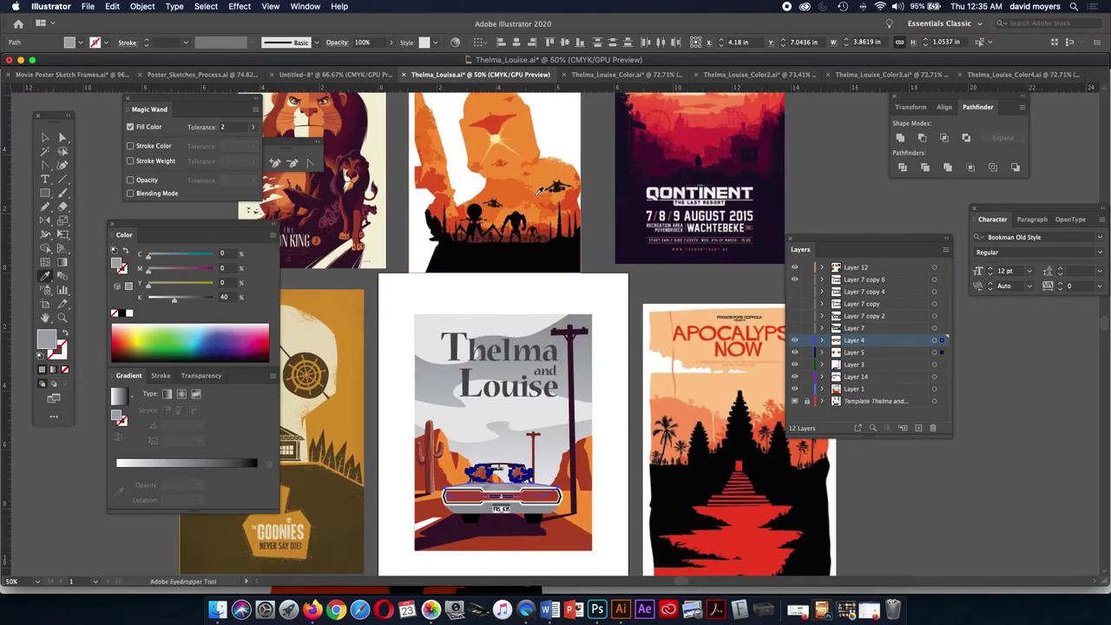
{"action": "left_click", "coordinate": [542, 168]}
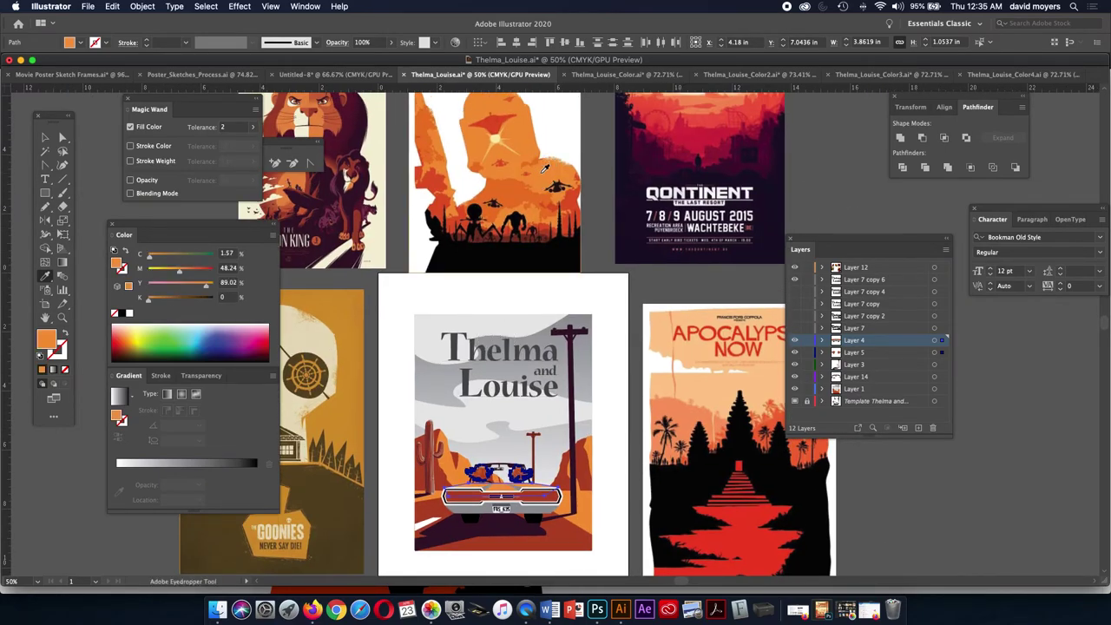
{"action": "left_click", "coordinate": [517, 147]}
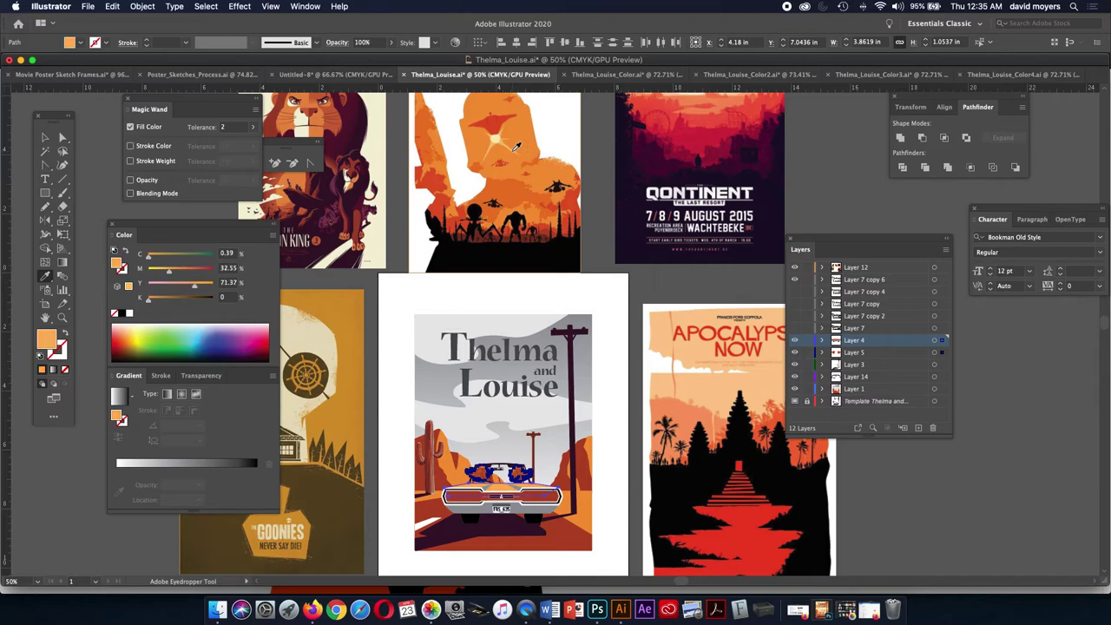
{"action": "key", "text": "super+shift+a"}
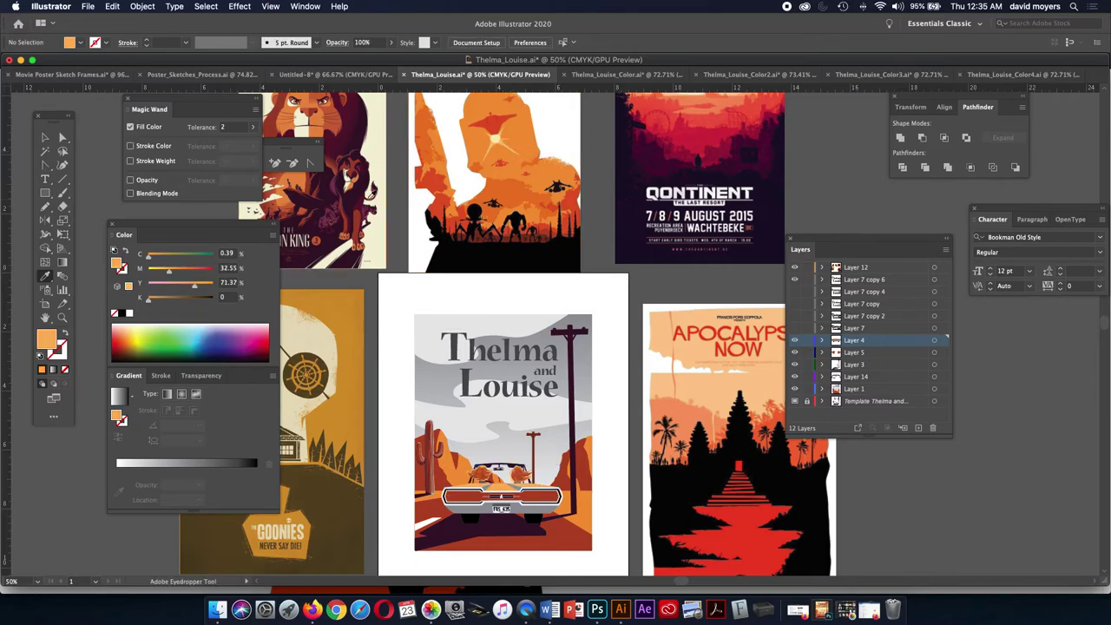
{"action": "left_click", "coordinate": [45, 137]}
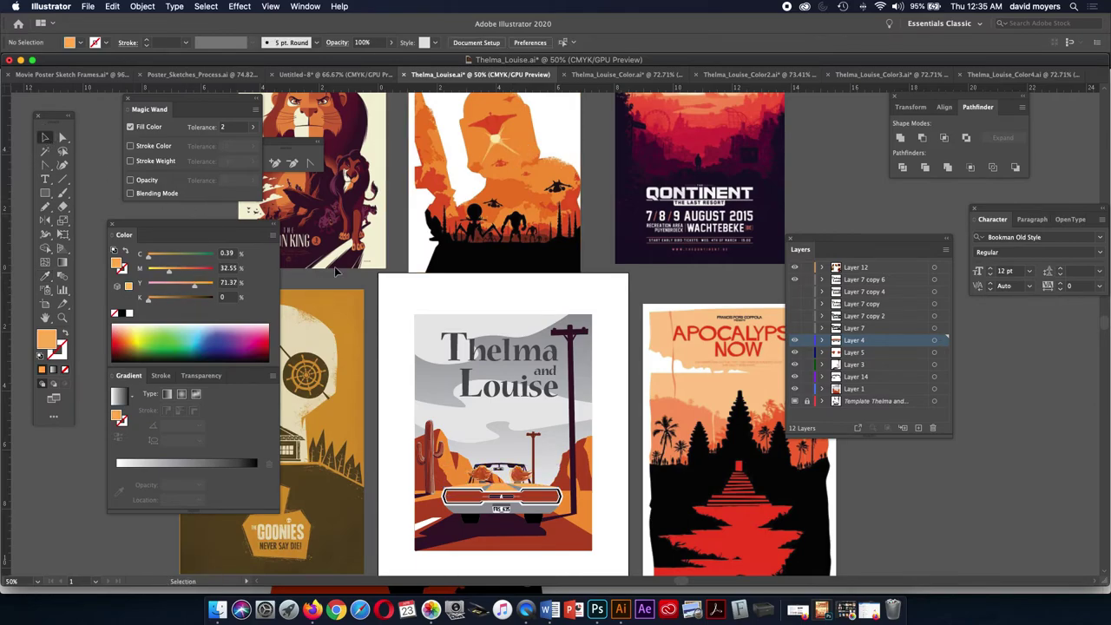
{"action": "left_click", "coordinate": [584, 382]}
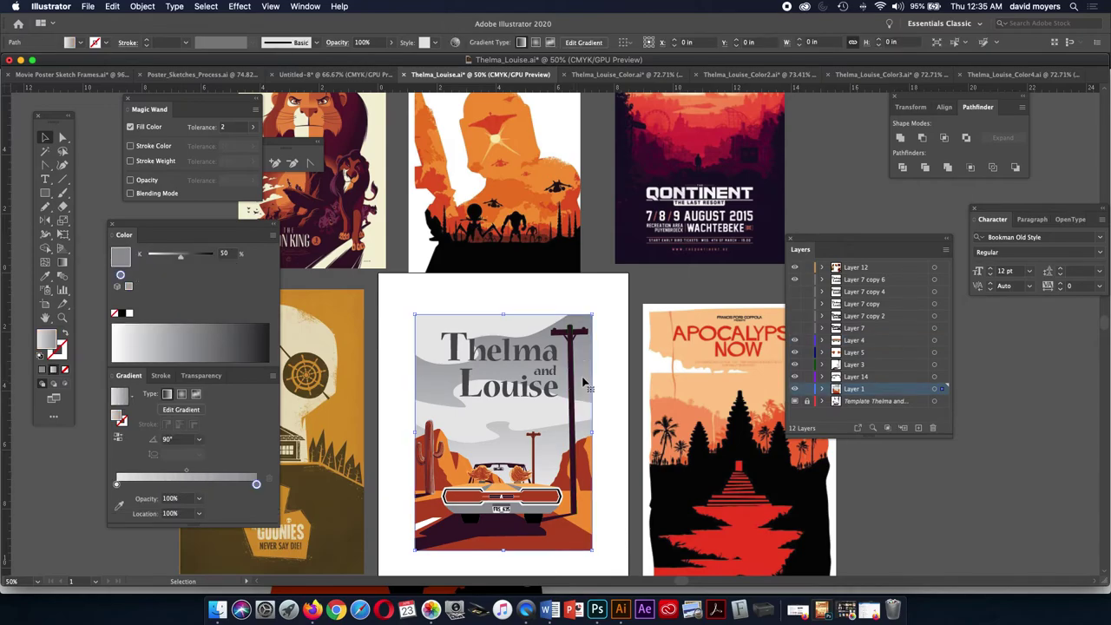
{"action": "left_click", "coordinate": [610, 527]}
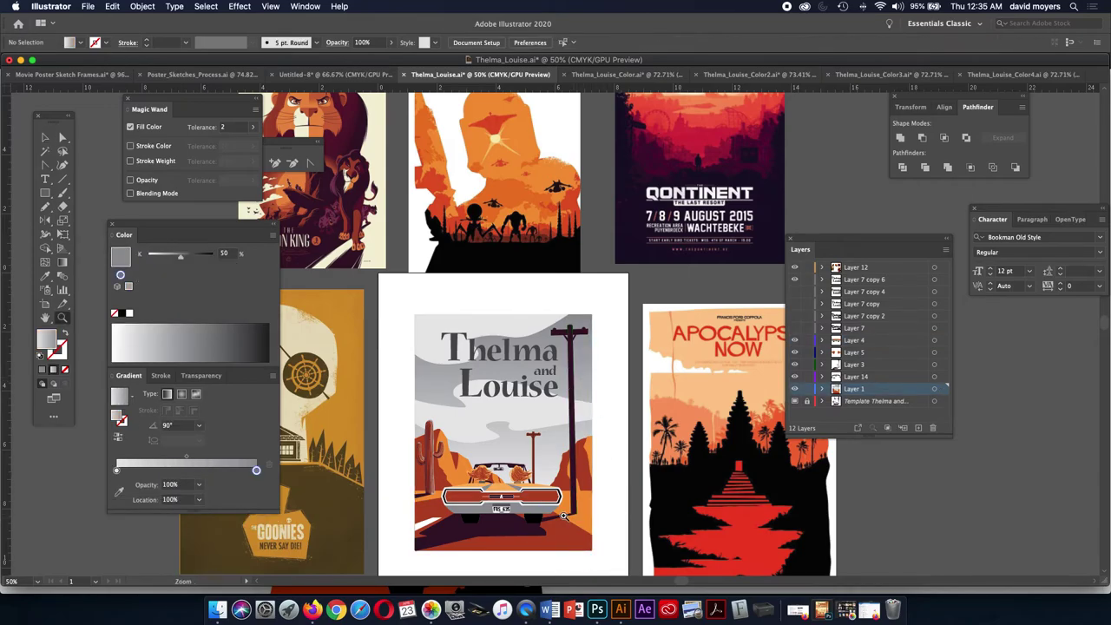
- Select the 50% grey car shapes with the Magic Wand, starting from the lower rear body beside the licence plate
{"action": "key", "text": "z"}
{"action": "left_click_drag", "start_coordinate": [539, 508], "coordinate": [552, 508]}
{"action": "left_click", "coordinate": [515, 491]}
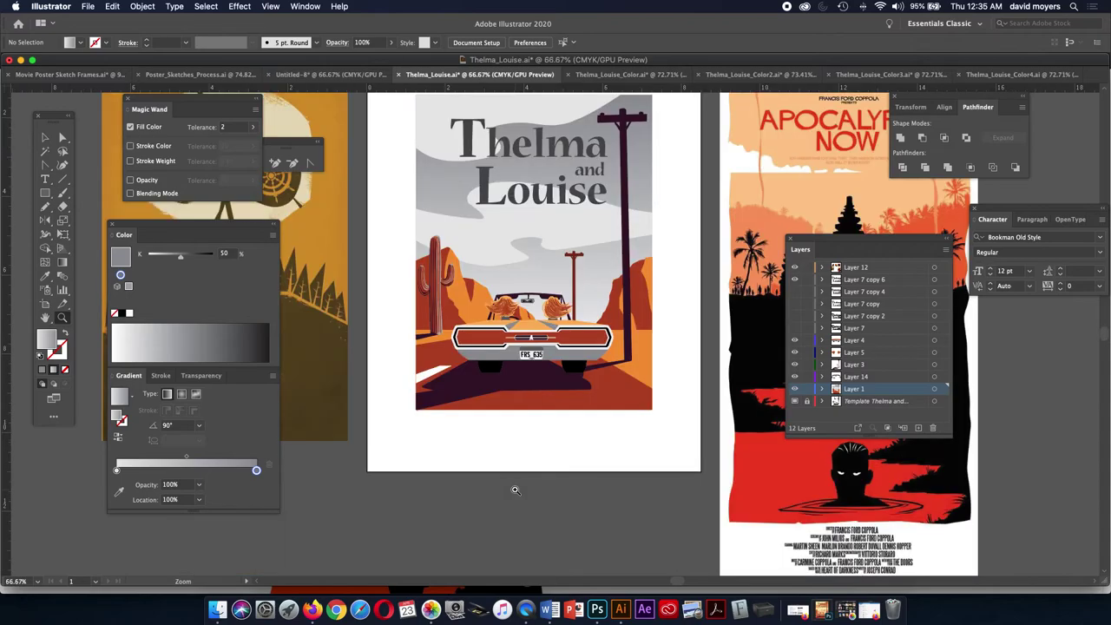
{"action": "left_click", "coordinate": [550, 383]}
{"action": "left_click", "coordinate": [510, 262]}
{"action": "left_click", "coordinate": [547, 339]}
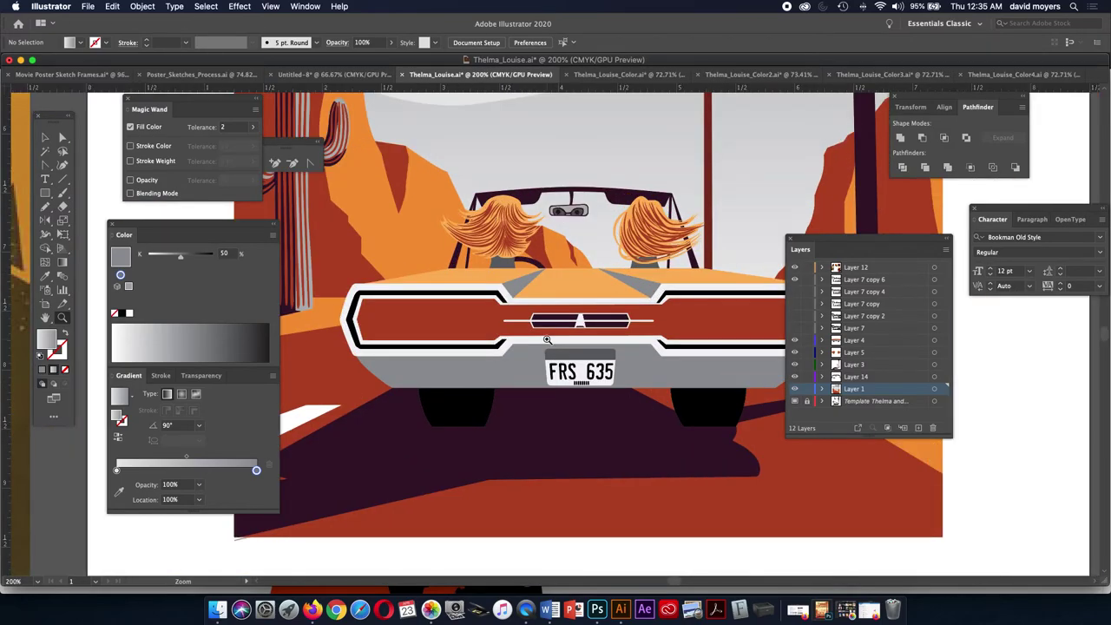
{"action": "key", "text": "y"}
{"action": "left_click", "coordinate": [646, 364]}
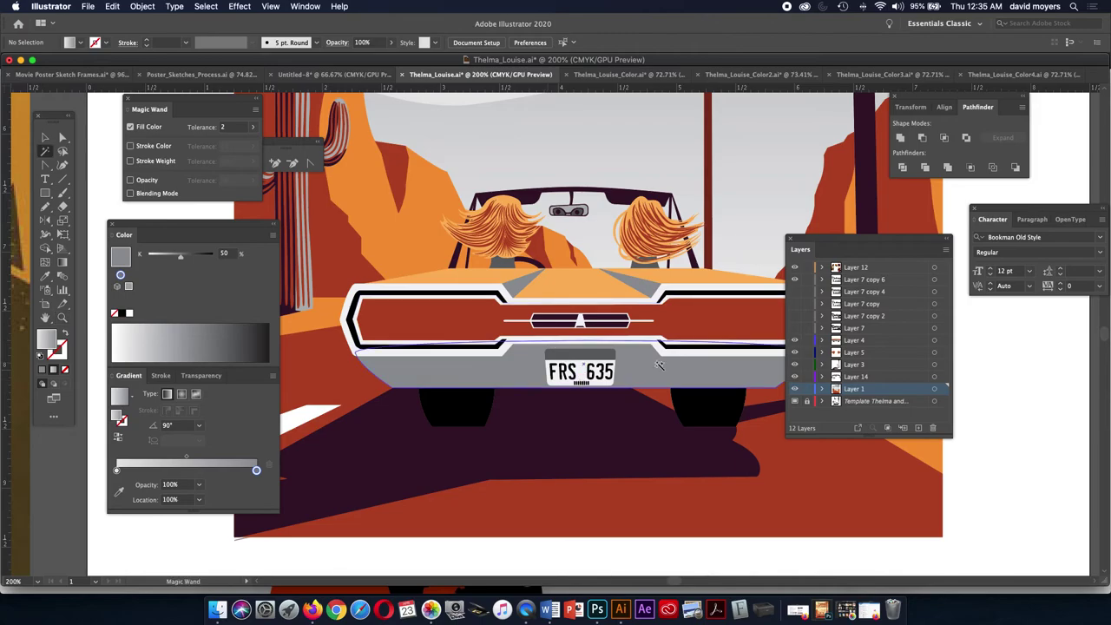
{"action": "left_click", "coordinate": [651, 369]}
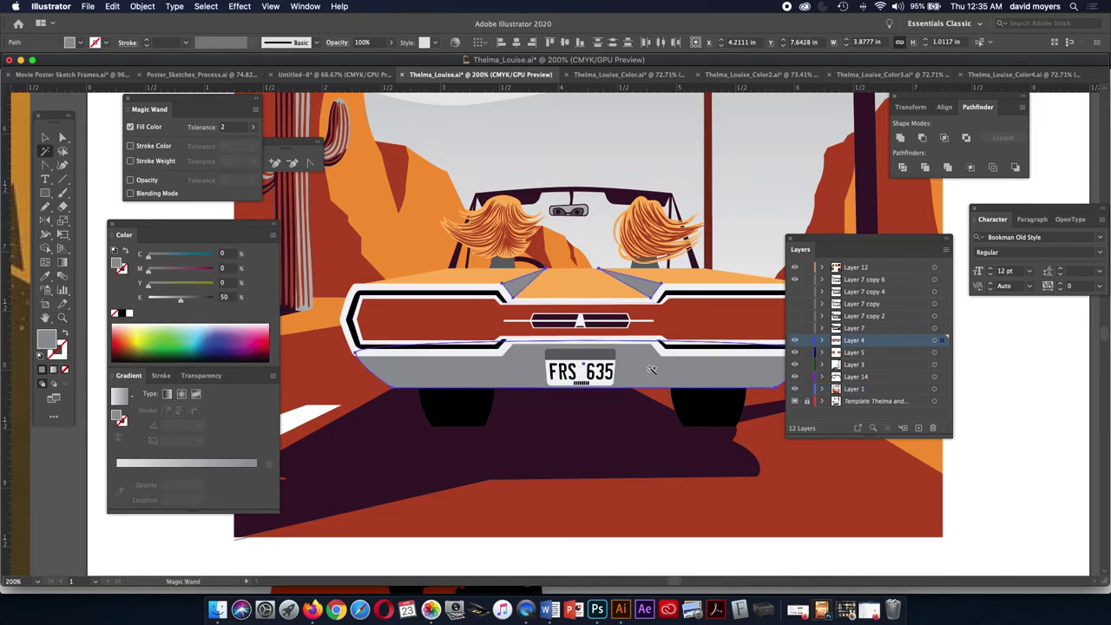
- Try the olive brown and then the mustard sampled from The Goonies poster on the selected car shapes, and undo the mustard fill
{"action": "key", "text": "i"}
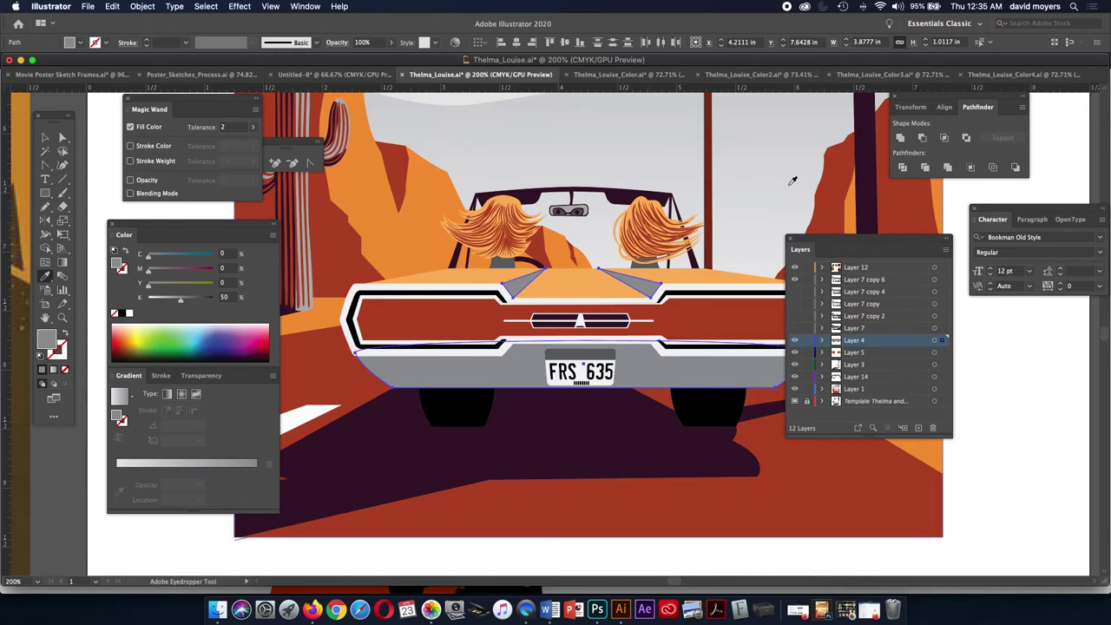
{"action": "key", "text": "super+1"}
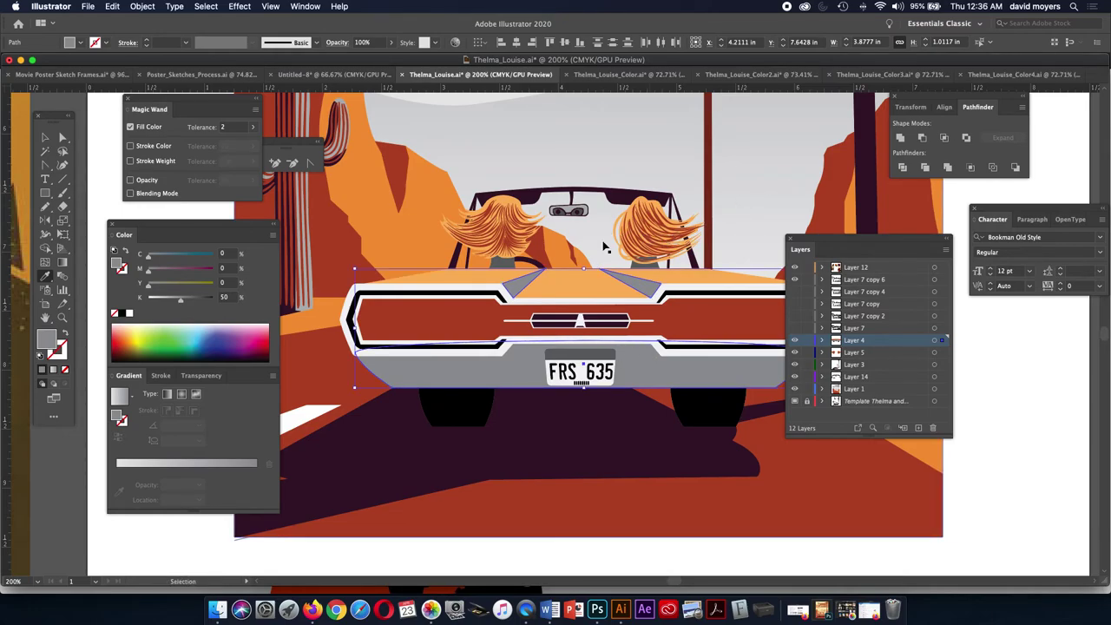
{"action": "key", "text": "super+minus"}
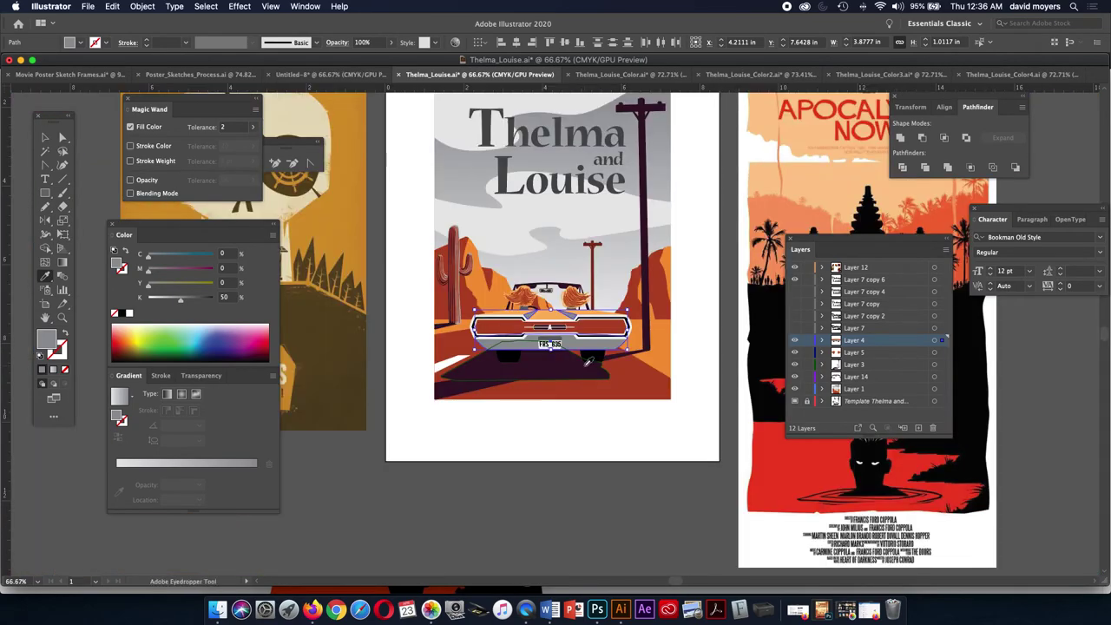
{"action": "left_click", "coordinate": [353, 335]}
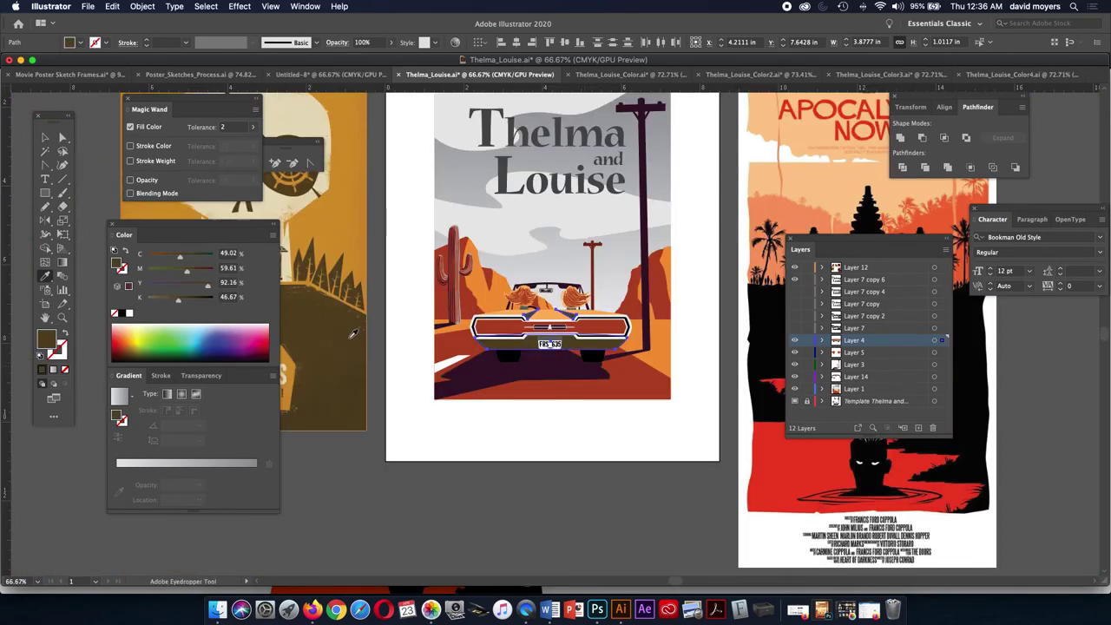
{"action": "scroll", "coordinate": [491, 349], "scroll_direction": "up", "scroll_amount": 3}
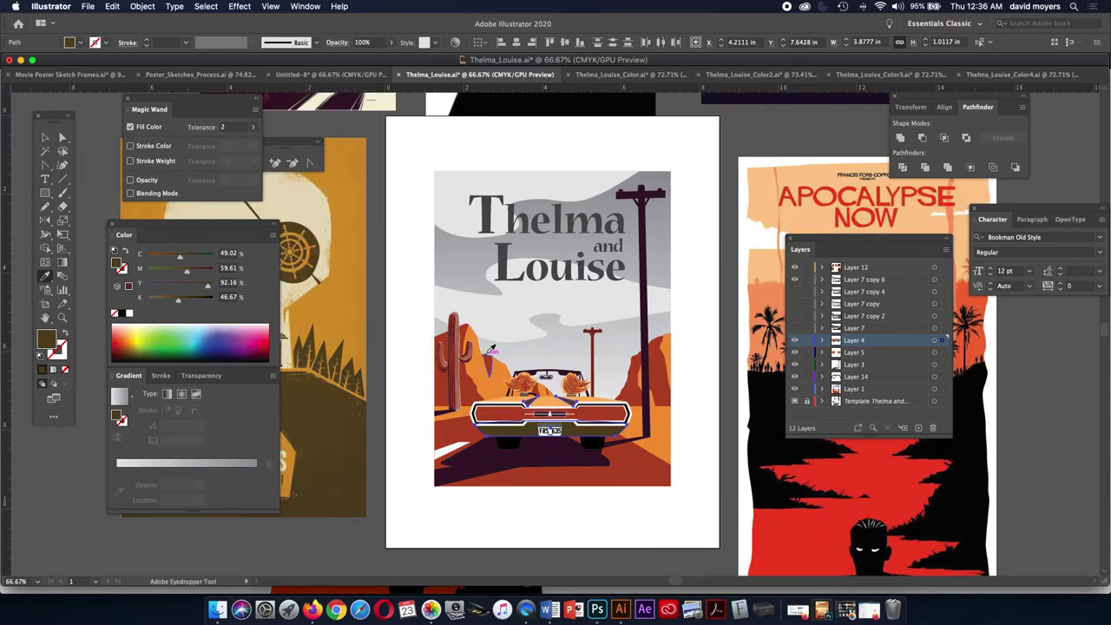
{"action": "left_click", "coordinate": [329, 300]}
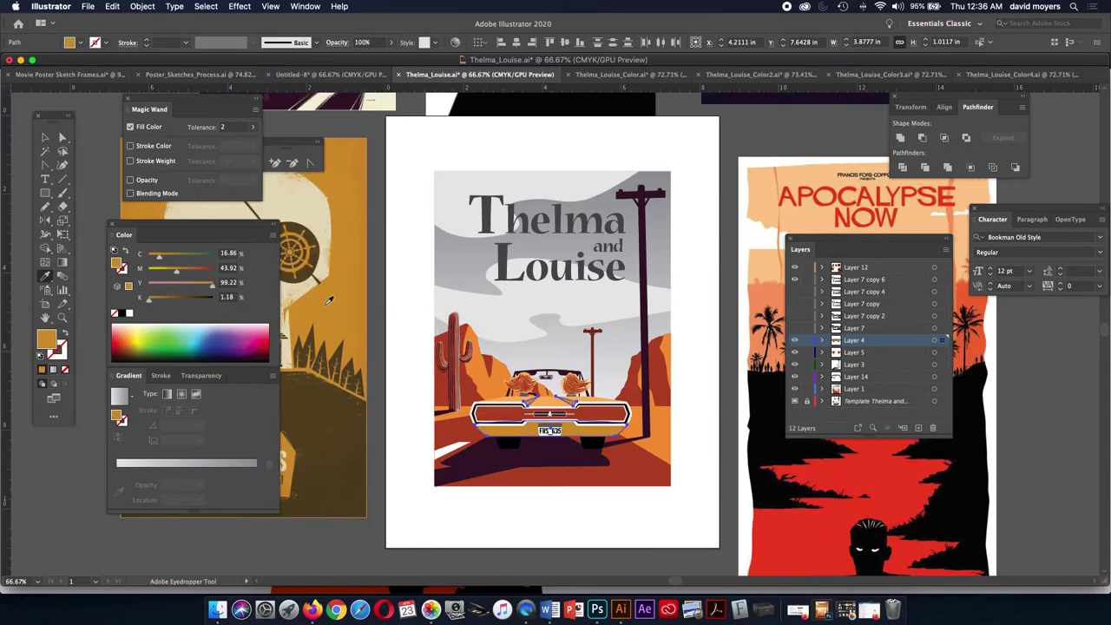
{"action": "key", "text": "super+shift+a"}
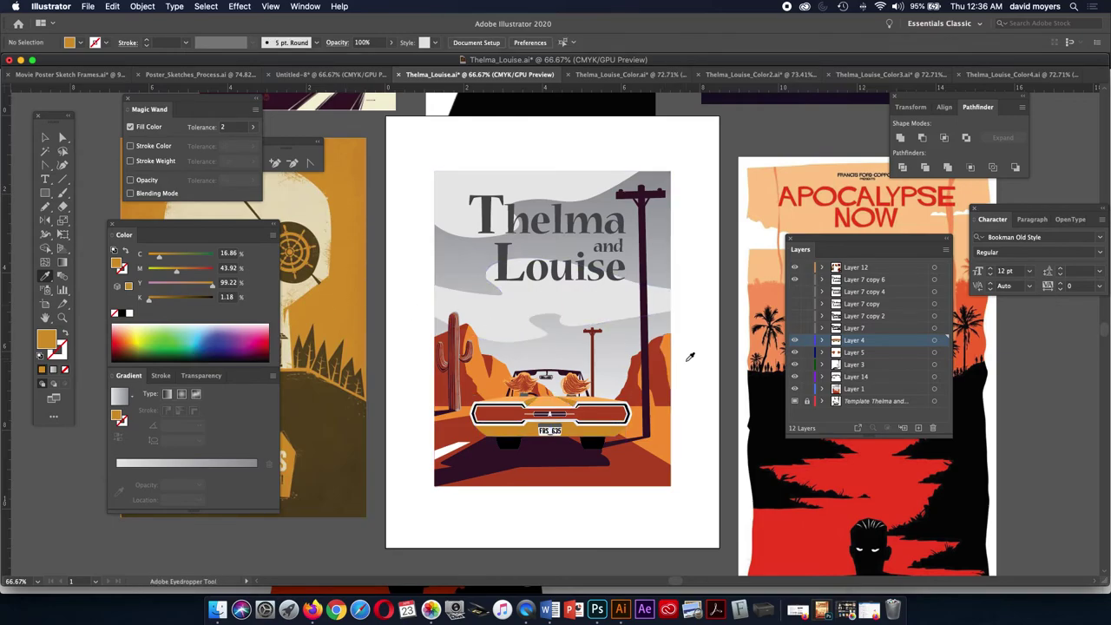
{"action": "key", "text": "super+z"}
- Recolour the selected car shapes with the rusty red sampled from the orange silhouette poster (C 20.39, M 83.14, Y 100, K 10.59)
{"action": "left_click_drag", "start_coordinate": [608, 295], "coordinate": [596, 446]}
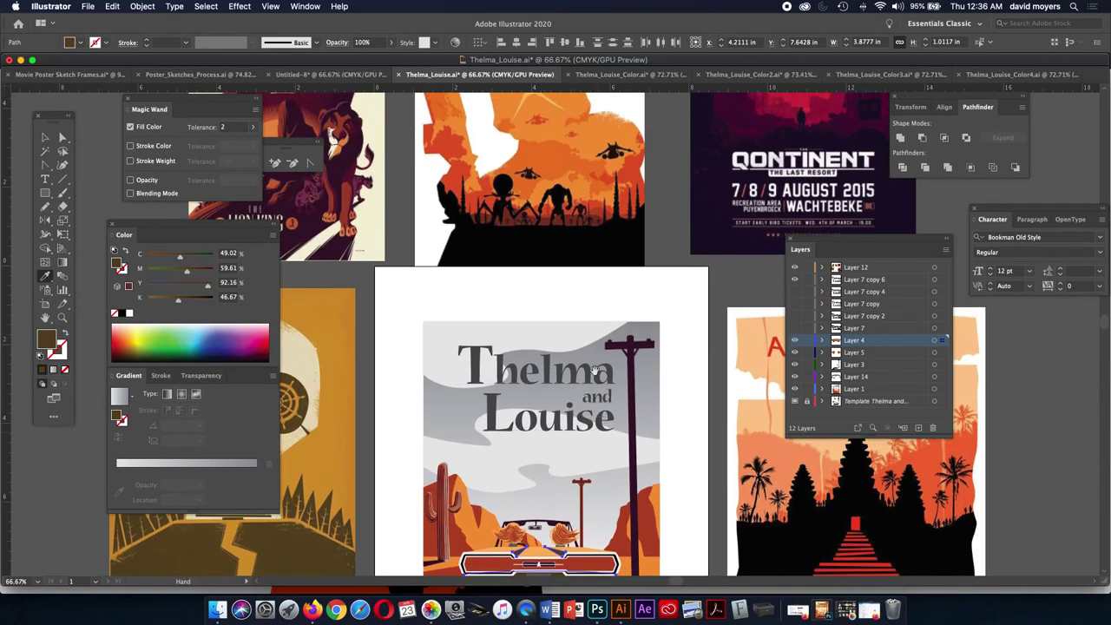
{"action": "left_click", "coordinate": [597, 208]}
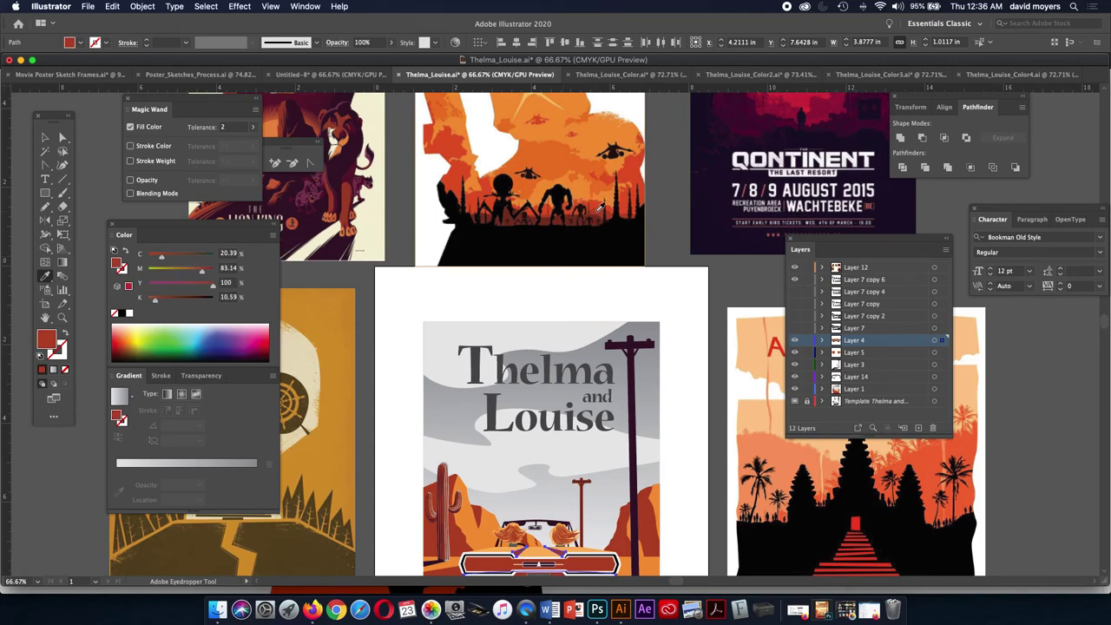
- Try the brighter orange-red from the silhouette poster, then the olive brown and mustard from The Goonies poster, on the selected car shapes
{"action": "left_click", "coordinate": [623, 201]}
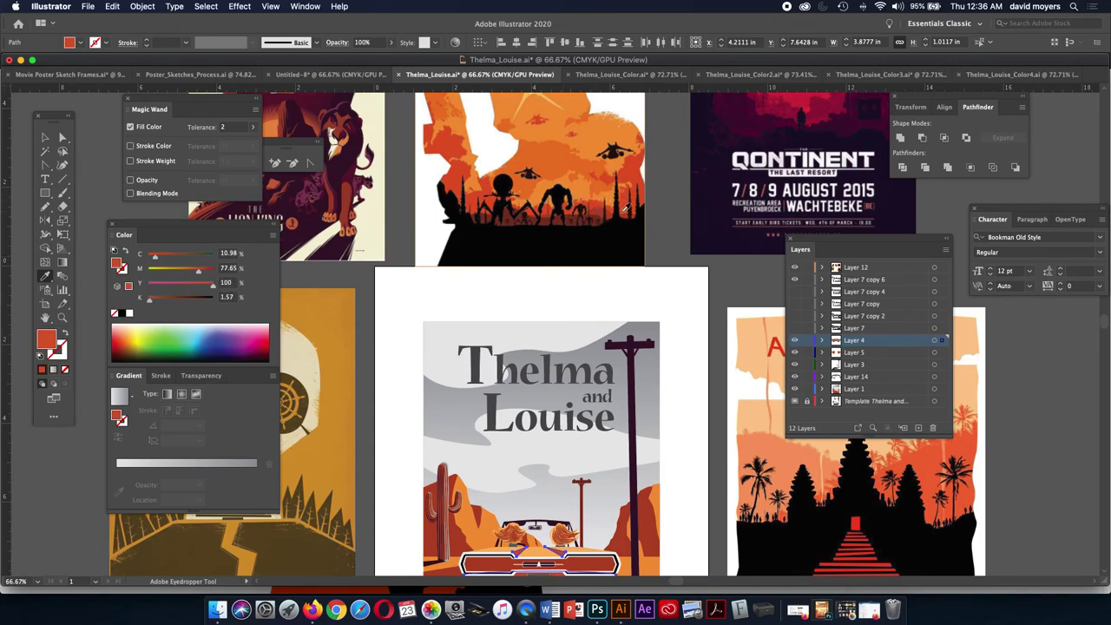
{"action": "scroll", "coordinate": [602, 199], "scroll_direction": "down", "scroll_amount": 3}
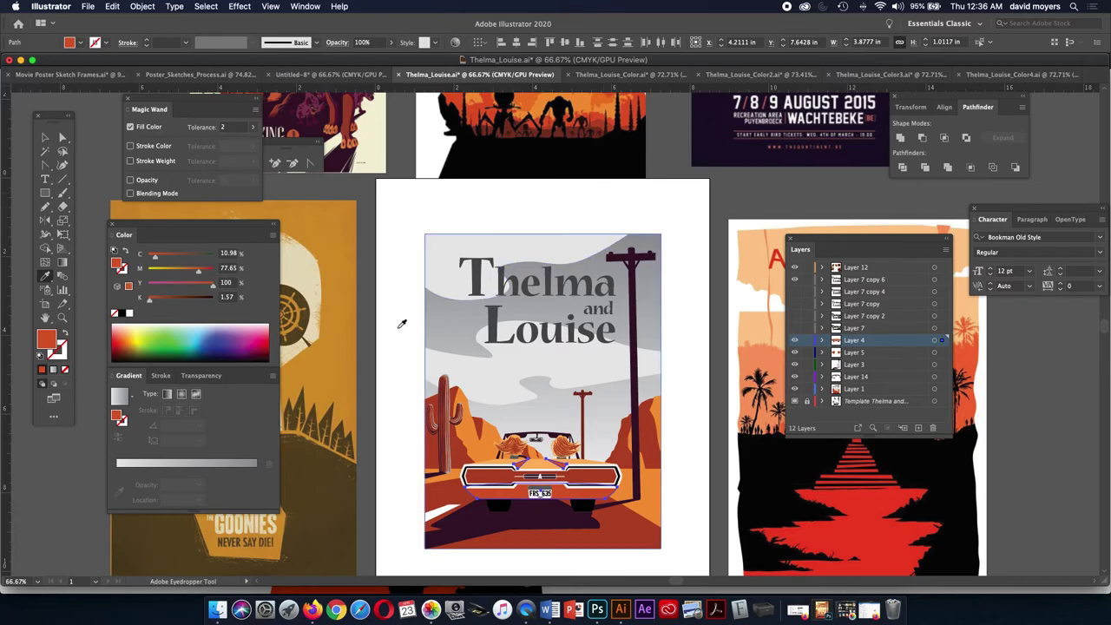
{"action": "left_click", "coordinate": [334, 431]}
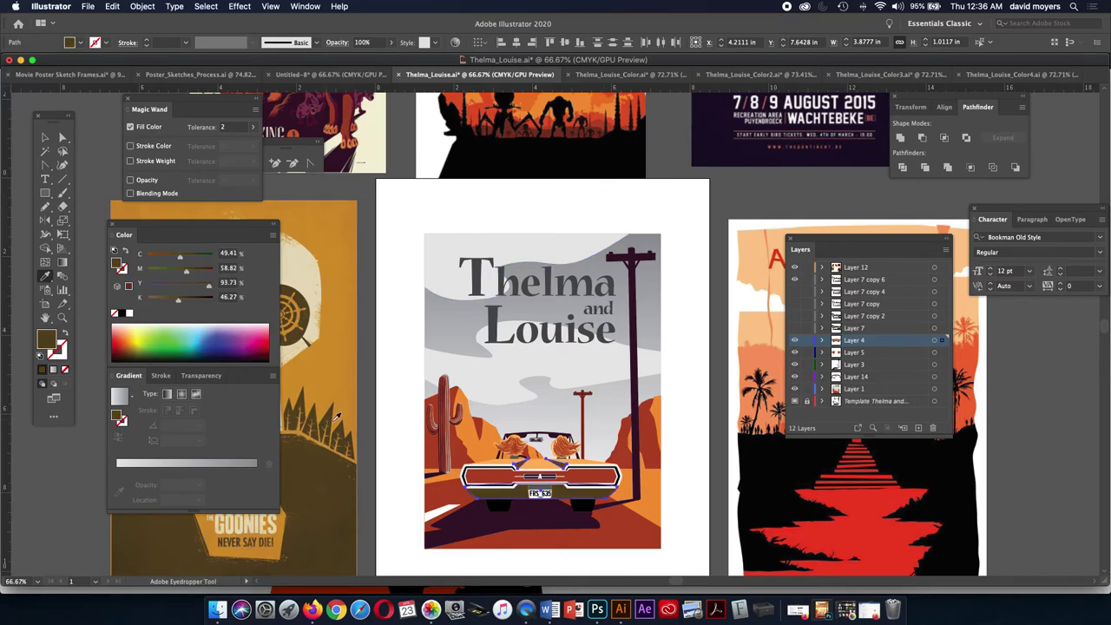
{"action": "left_click", "coordinate": [337, 356]}
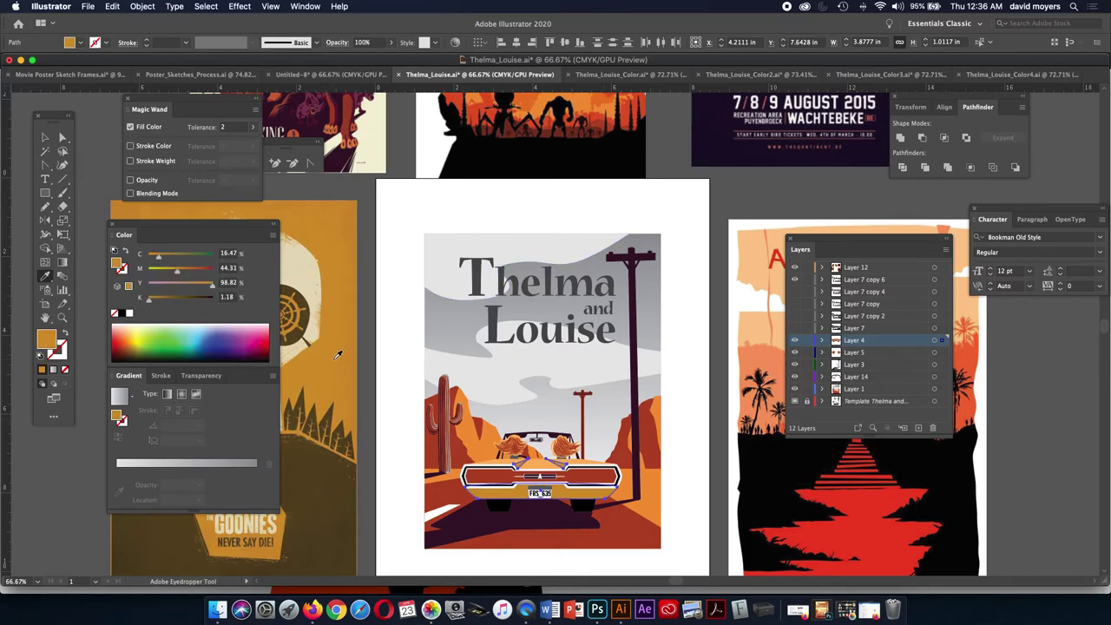
- Recolour the selected car shapes with the burnt orange sampled from The Lion King poster (C 16.47, M 71.37, Y 94.12, K 4.31) and deselect
{"action": "left_click_drag", "start_coordinate": [365, 268], "coordinate": [520, 446]}
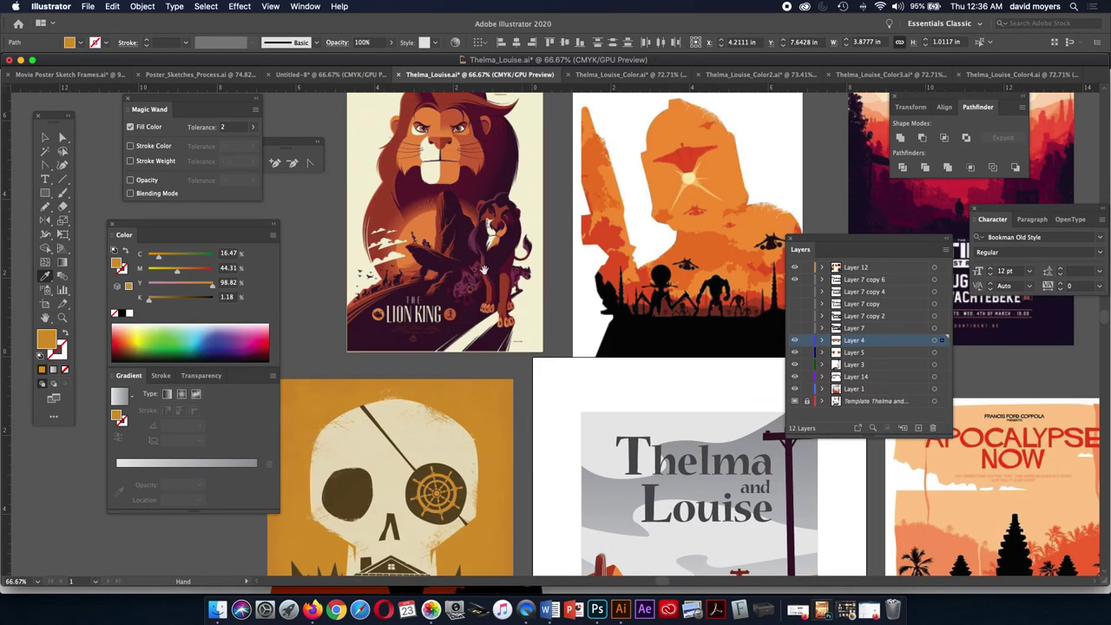
{"action": "left_click", "coordinate": [469, 153]}
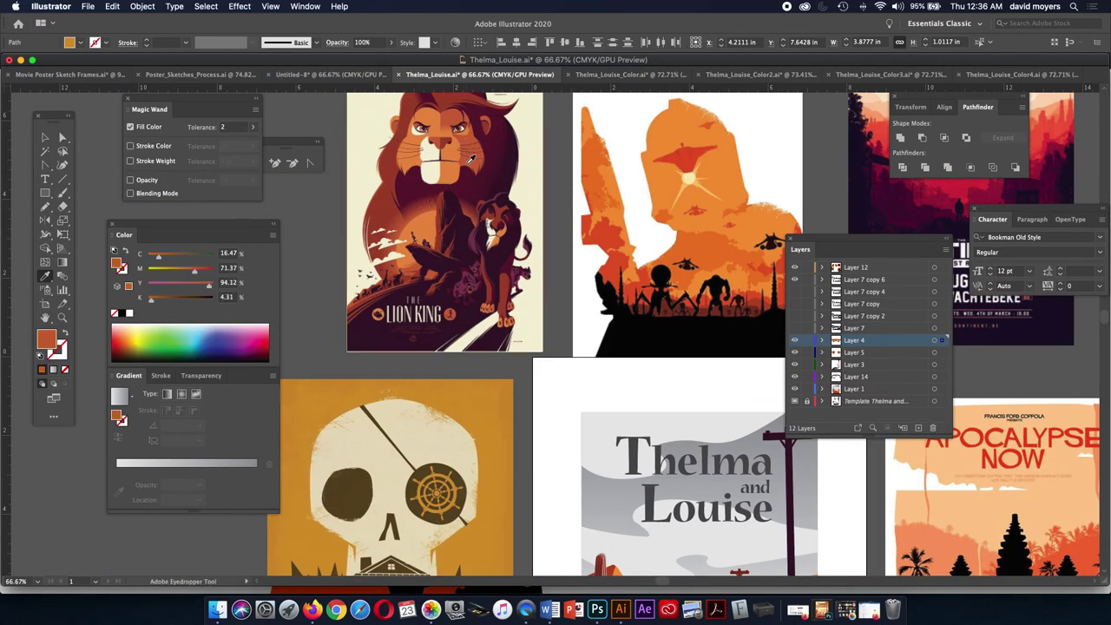
{"action": "scroll", "coordinate": [630, 367], "scroll_direction": "down", "scroll_amount": 5}
{"action": "scroll", "coordinate": [630, 367], "scroll_direction": "right", "scroll_amount": 2}
{"action": "key", "text": "super+shift+a"}
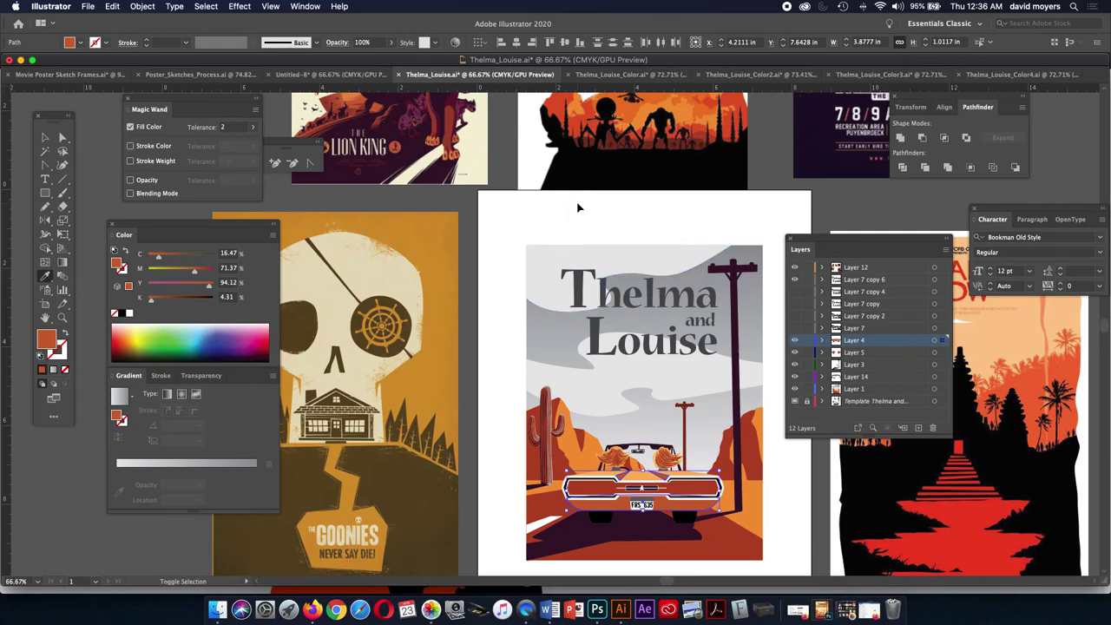
- Select the 75% grey neck and licence plate shapes with the Magic Wand, starting from the right-hand passenger's neck
{"action": "key", "text": "z"}
{"action": "left_click_drag", "start_coordinate": [587, 223], "coordinate": [493, 235]}
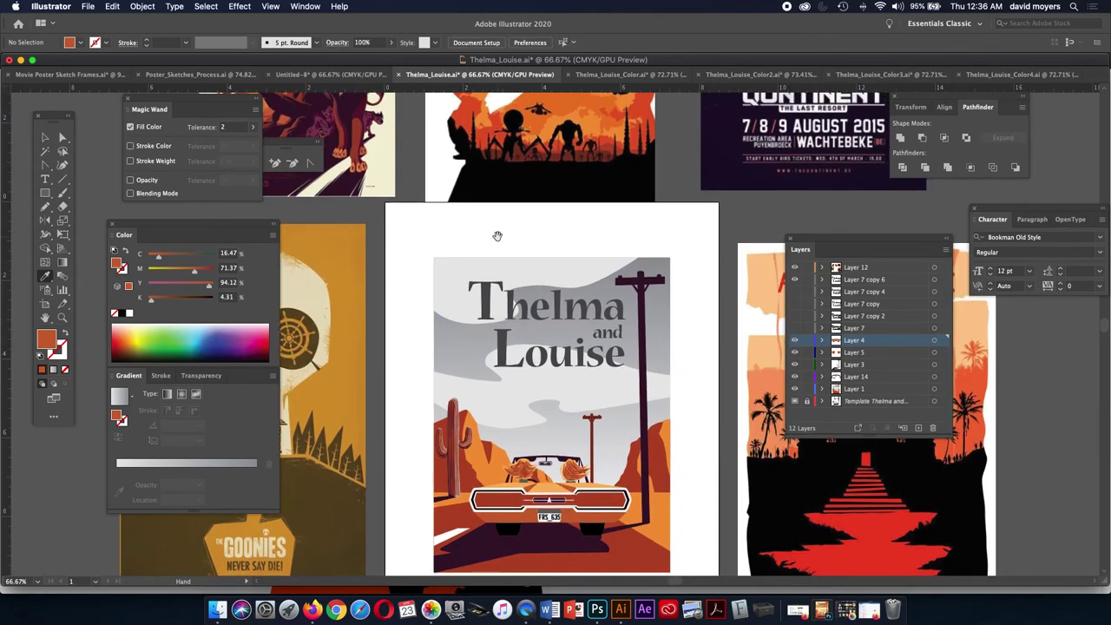
{"action": "left_click", "coordinate": [559, 510]}
{"action": "left_click", "coordinate": [558, 261]}
{"action": "left_click", "coordinate": [540, 380]}
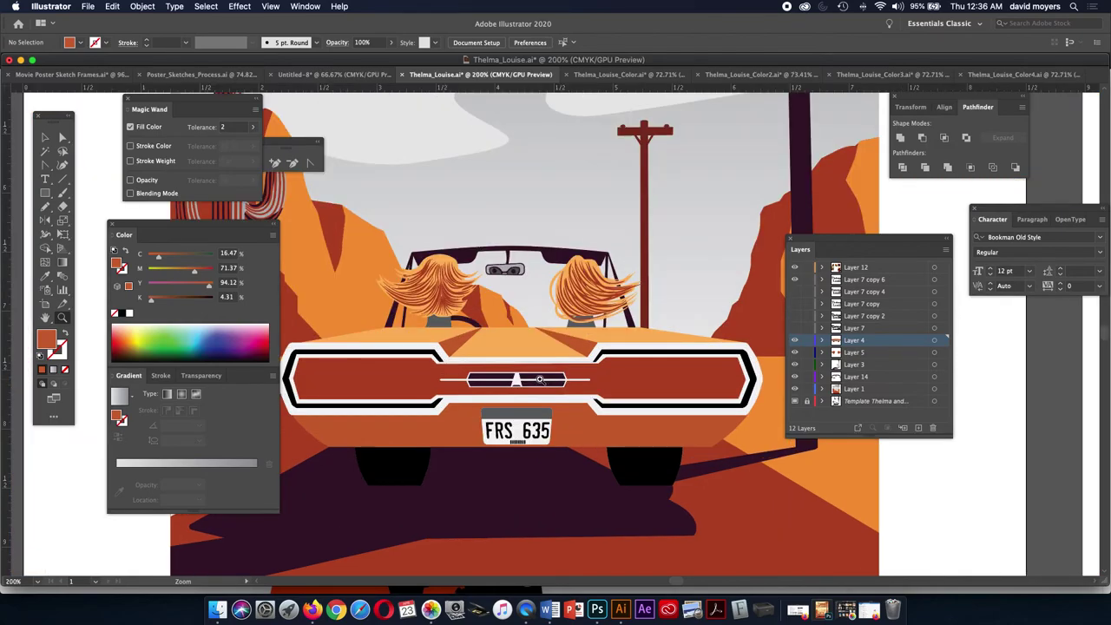
{"action": "key", "text": "y"}
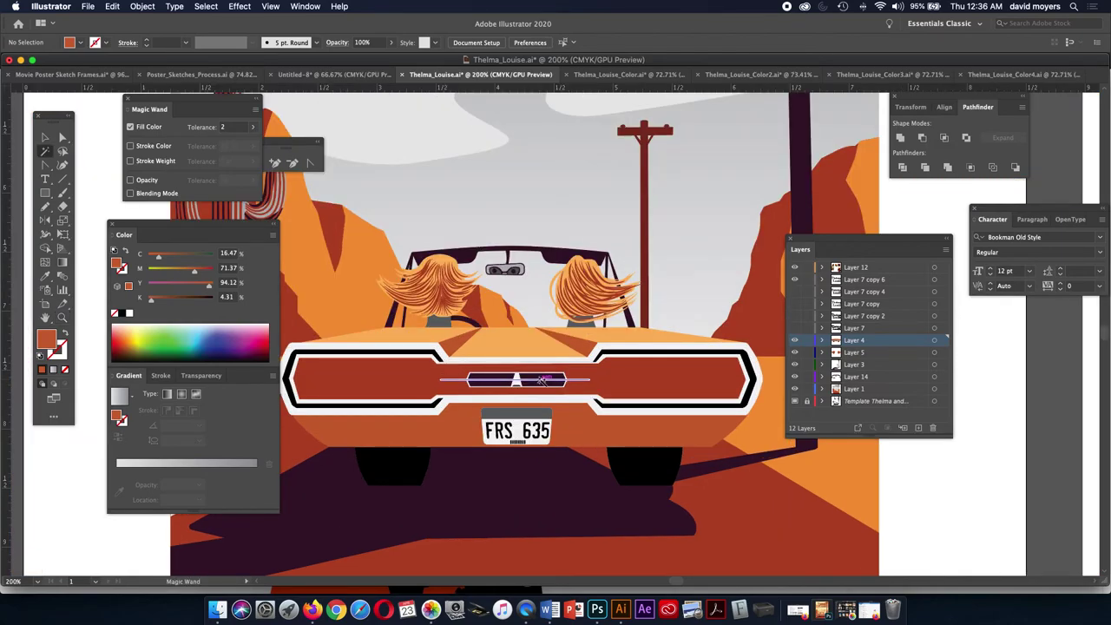
{"action": "left_click", "coordinate": [590, 320]}
{"action": "left_click", "coordinate": [592, 324]}
{"action": "left_click", "coordinate": [592, 324]}
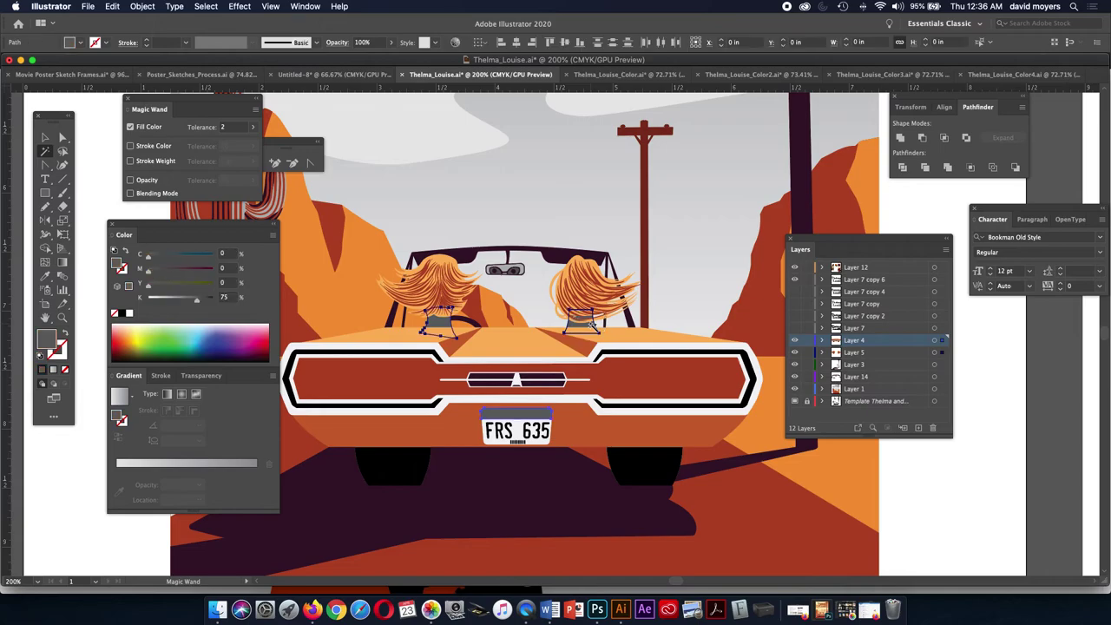
- Try the dark red-brown sampled from the silhouette poster (C 32.55, M 81.96, Y 89.02, K 36.47) on the neck and licence plate shapes
{"action": "key", "text": "v"}
{"action": "key", "text": "super+minus"}
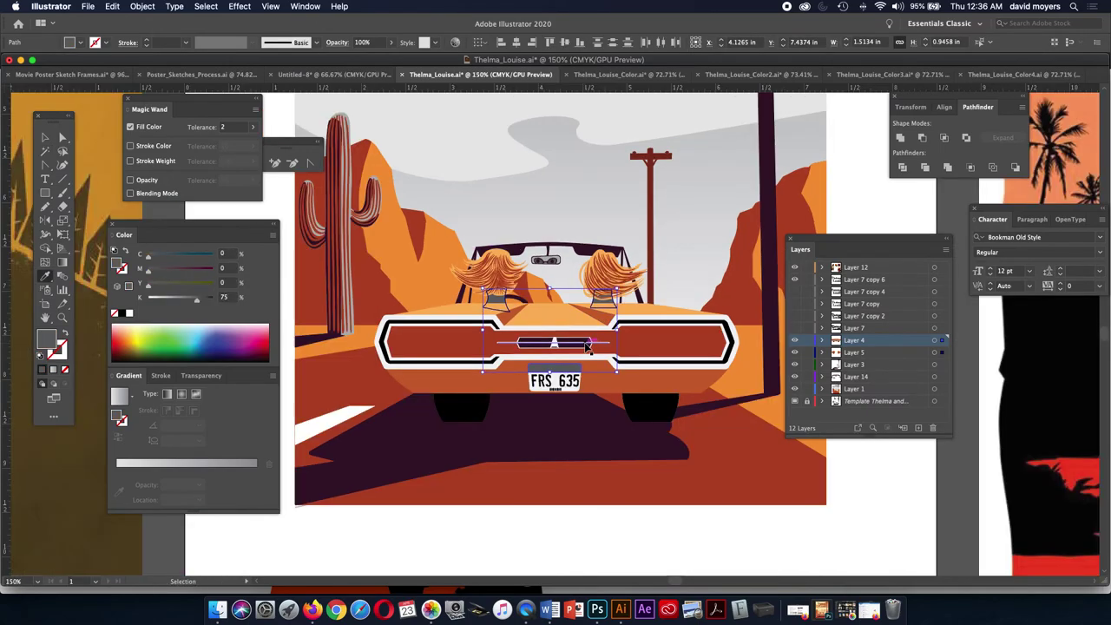
{"action": "key", "text": "super+minus"}
{"action": "left_click_drag", "start_coordinate": [587, 344], "coordinate": [587, 434]}
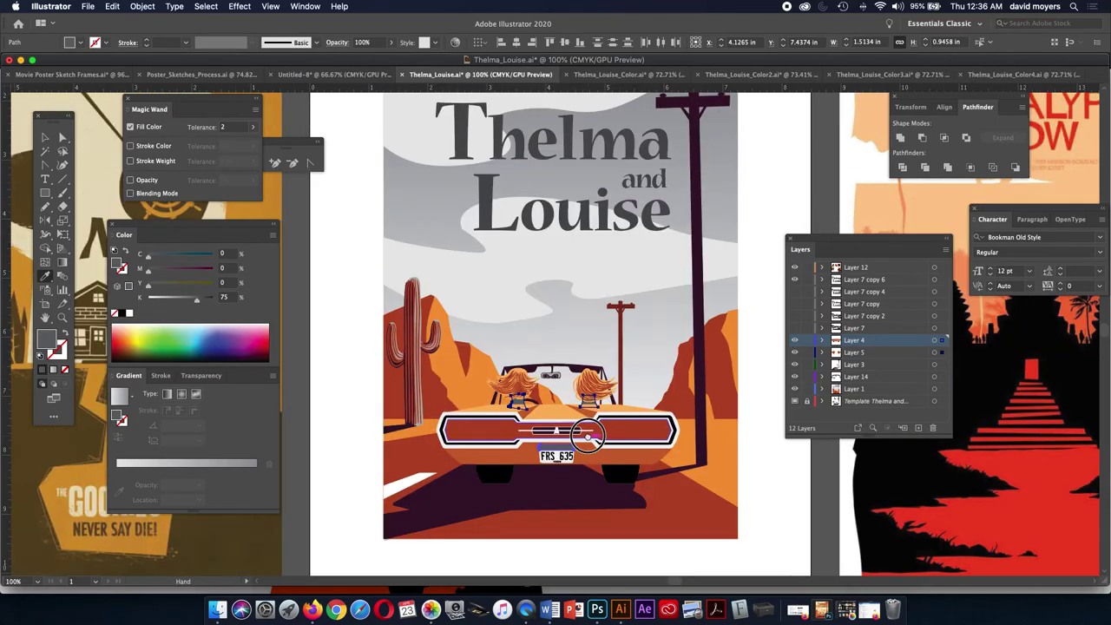
{"action": "left_click_drag", "start_coordinate": [565, 302], "coordinate": [560, 416]}
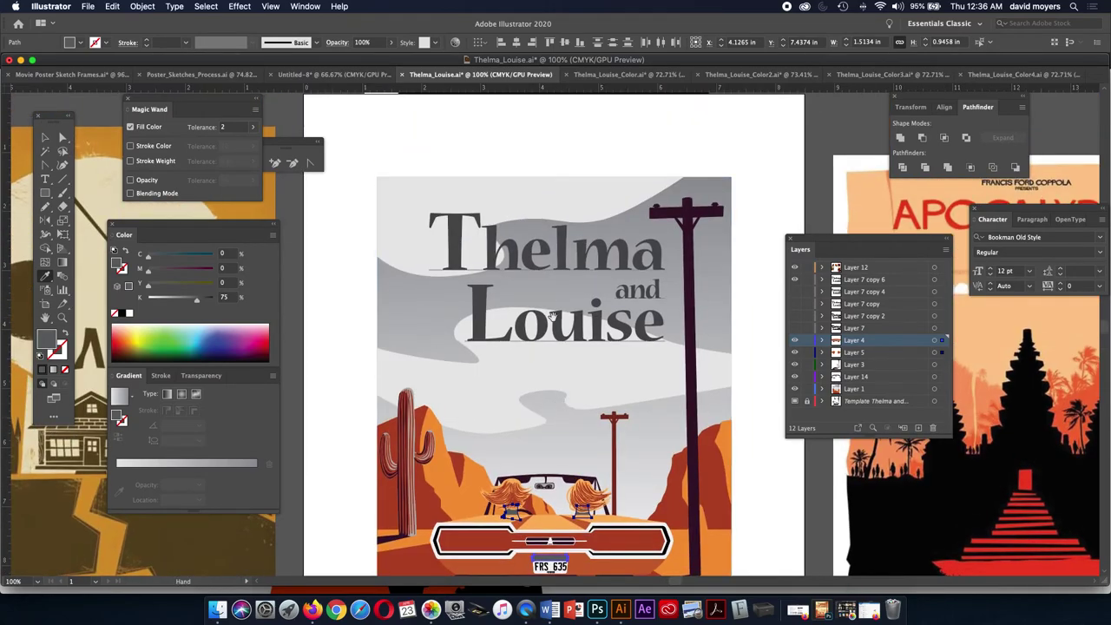
{"action": "left_click_drag", "start_coordinate": [552, 315], "coordinate": [568, 440]}
{"action": "key", "text": "i"}
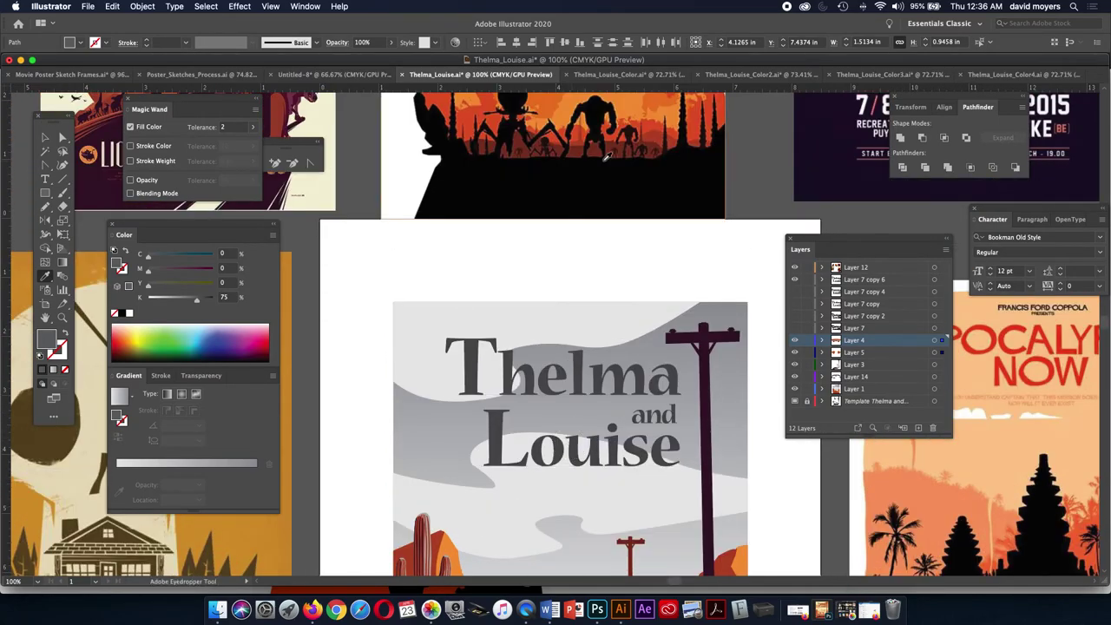
{"action": "left_click", "coordinate": [661, 139]}
- Recolour the neck and licence plate shapes with the purple sampled from The Lion King poster (C 44.31, M 83.92, Y 47.06, K 27.06) and deselect
{"action": "left_click_drag", "start_coordinate": [624, 330], "coordinate": [761, 293]}
{"action": "left_click_drag", "start_coordinate": [656, 314], "coordinate": [642, 447]}
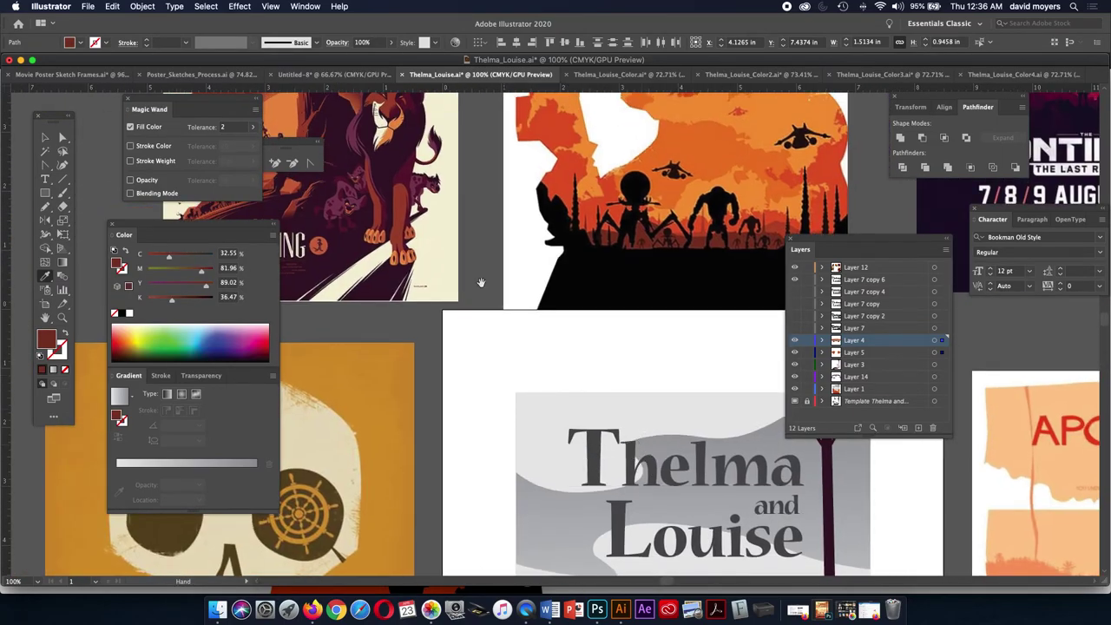
{"action": "left_click", "coordinate": [355, 126]}
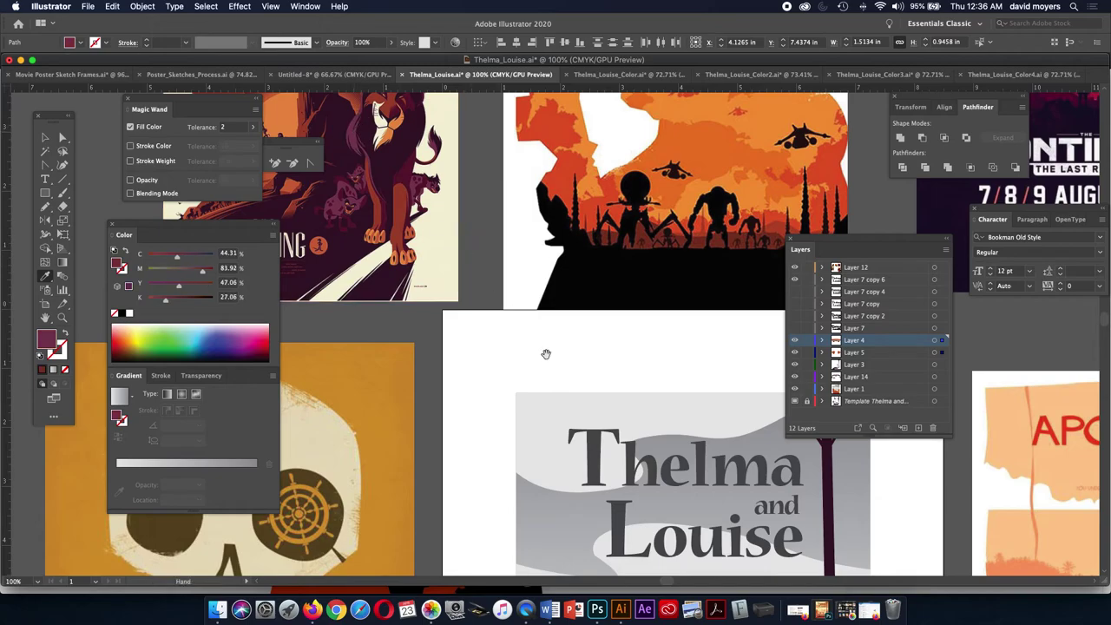
{"action": "left_click_drag", "start_coordinate": [546, 354], "coordinate": [511, 188]}
{"action": "left_click_drag", "start_coordinate": [618, 324], "coordinate": [552, 226]}
{"action": "key", "text": "super+shift+a"}
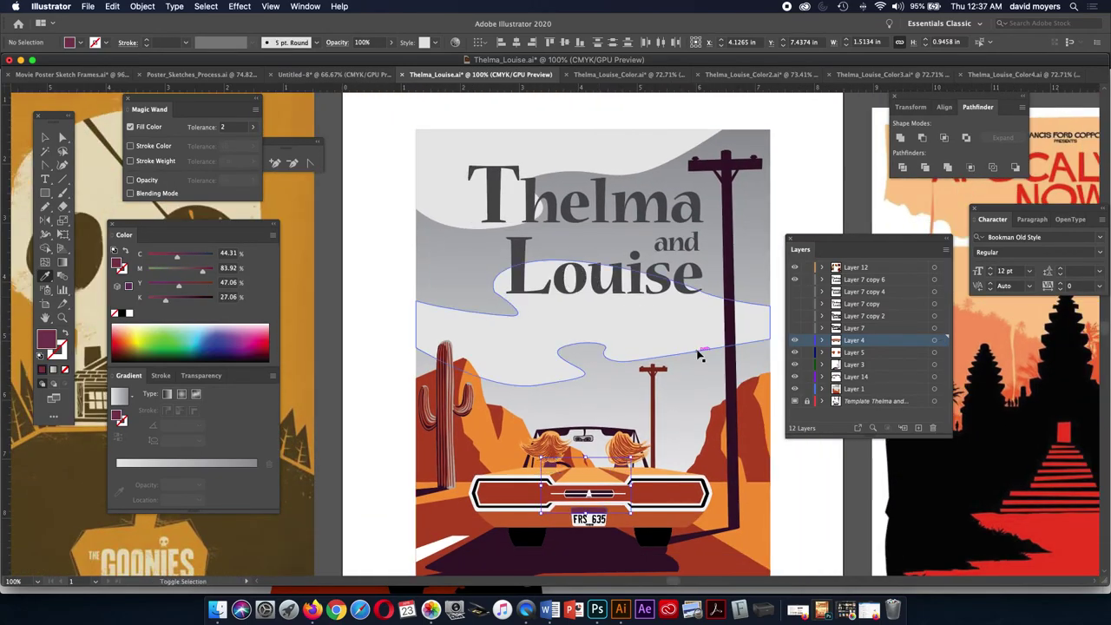
- Select the 35% grey cactus highlights and rear-view mirror shapes together with the Magic Wand
{"action": "key", "text": "z"}
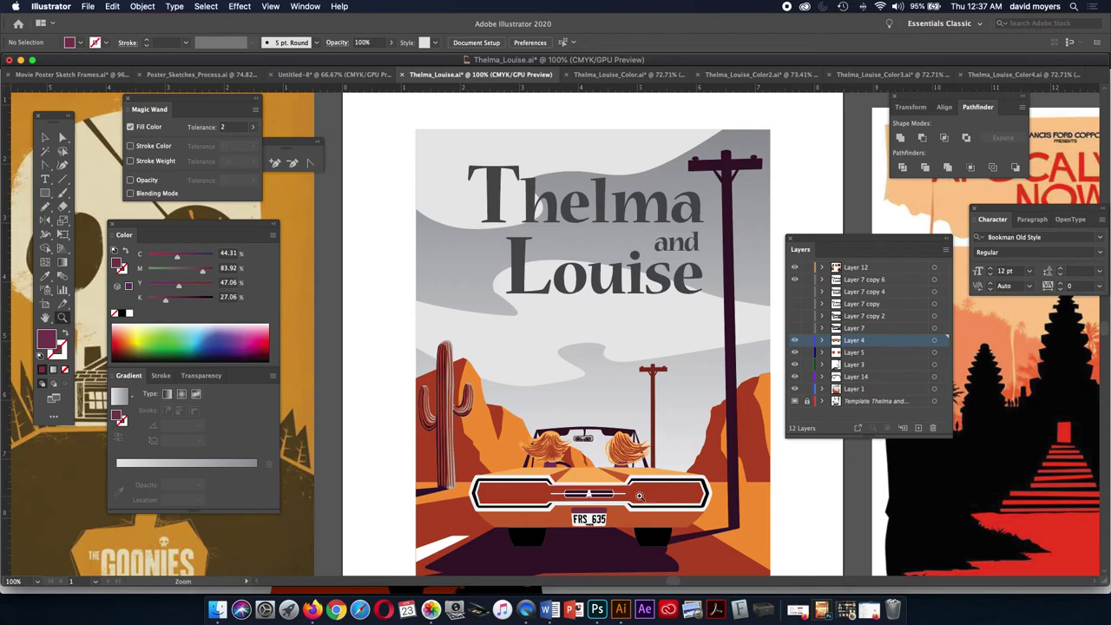
{"action": "left_click_drag", "start_coordinate": [639, 493], "coordinate": [633, 475]}
{"action": "left_click_drag", "start_coordinate": [545, 360], "coordinate": [640, 405]}
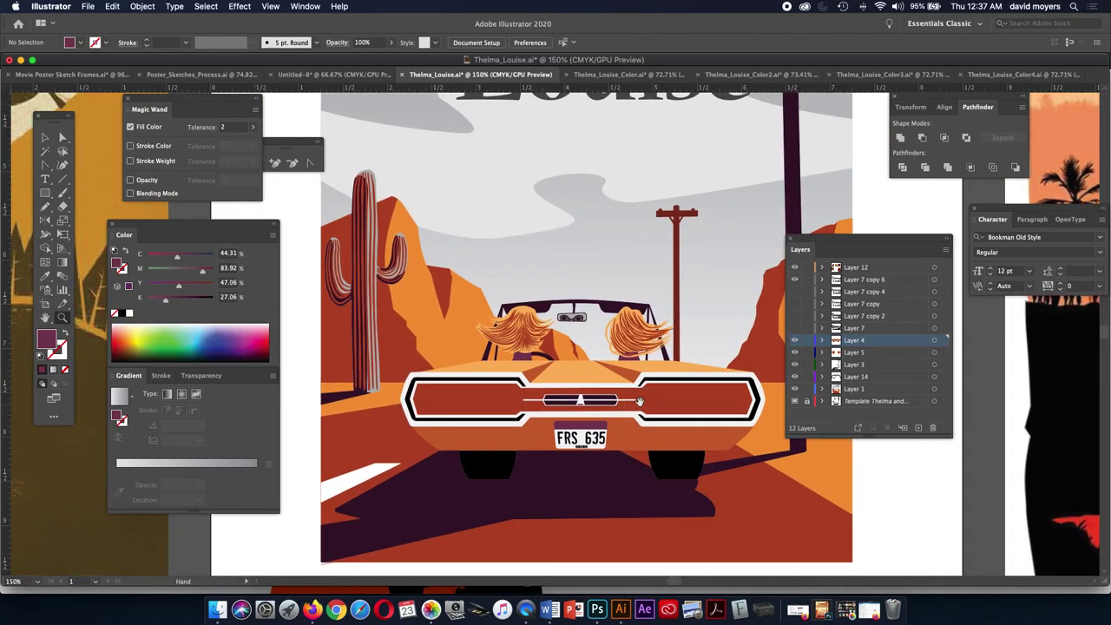
{"action": "left_click", "coordinate": [45, 151]}
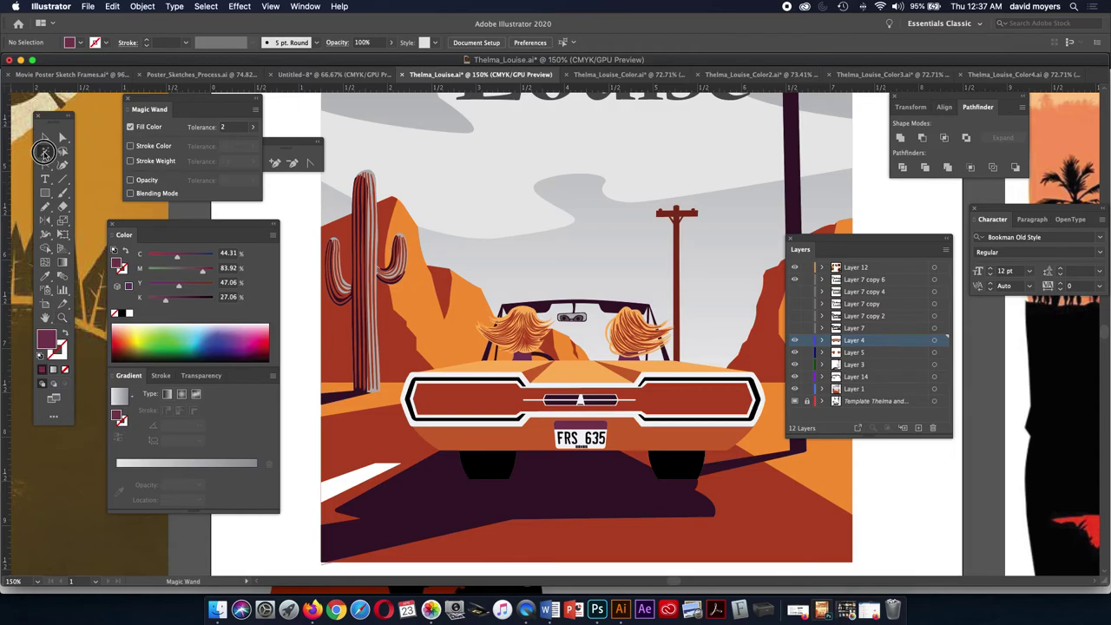
{"action": "left_click", "coordinate": [354, 172]}
{"action": "left_click", "coordinate": [365, 174]}
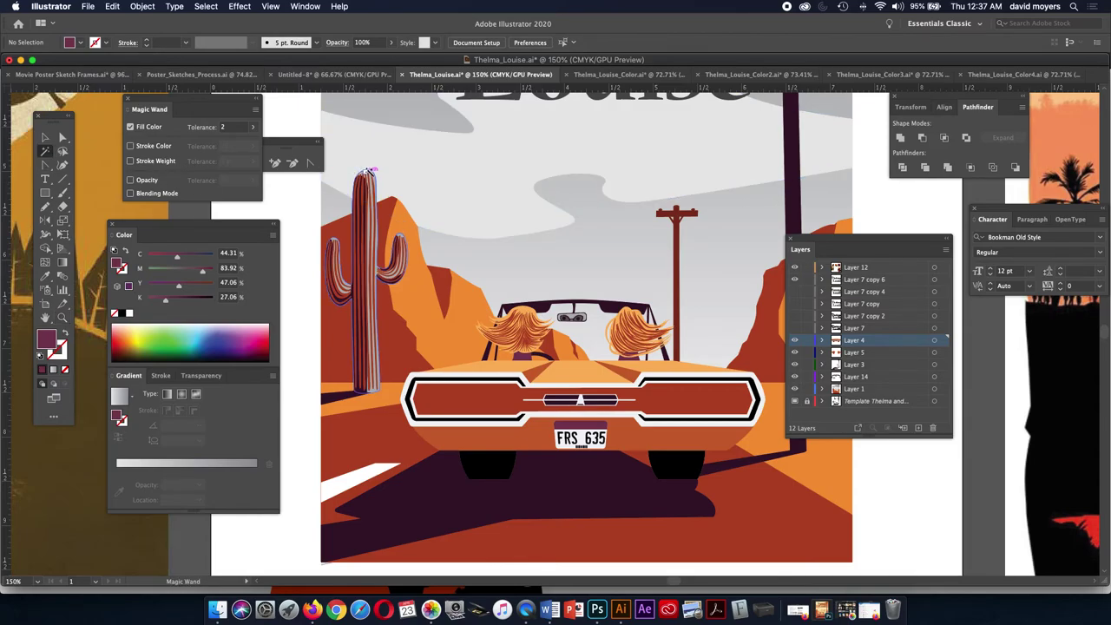
{"action": "left_click", "coordinate": [370, 171]}
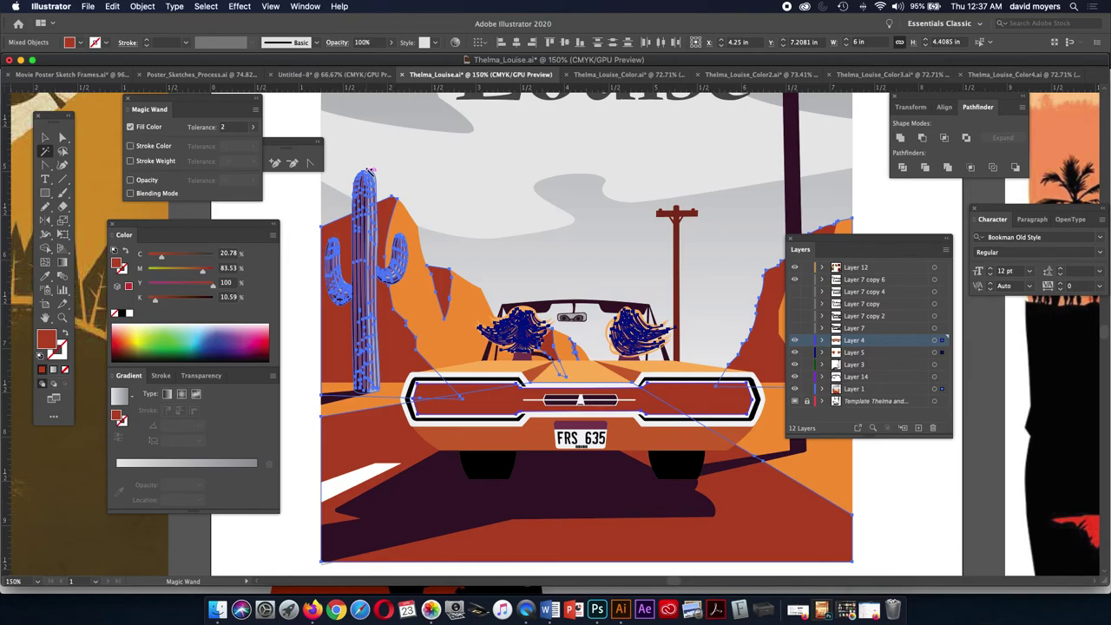
{"action": "left_click", "coordinate": [420, 193], "text": "shift"}
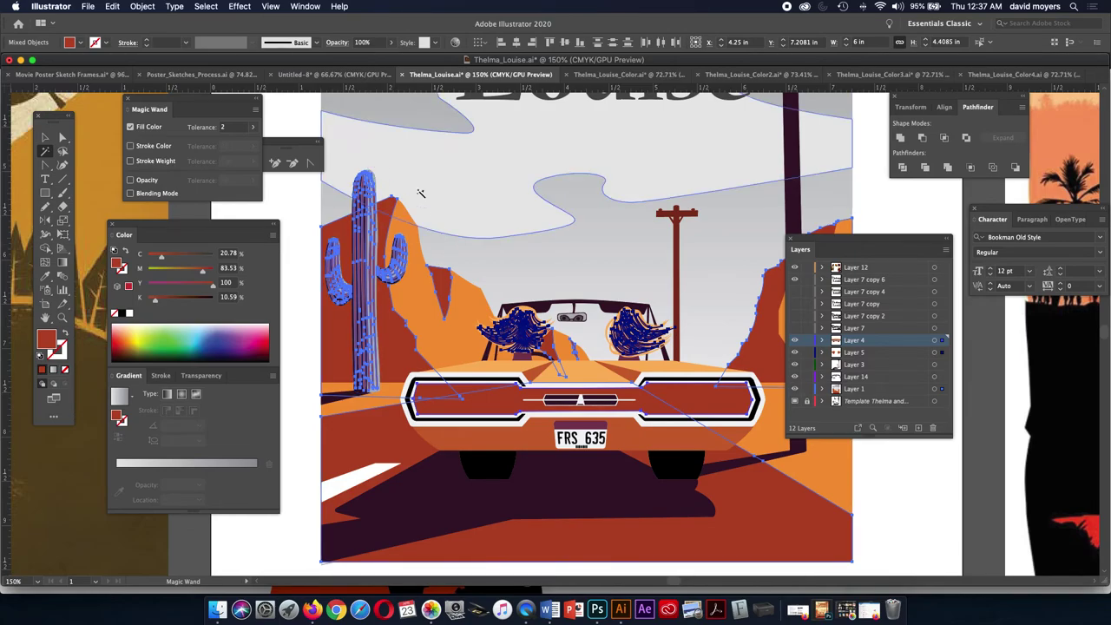
{"action": "left_click", "coordinate": [375, 177]}
{"action": "left_click", "coordinate": [425, 217], "text": "shift"}
- Recolour the selected cactus and mirror shapes with the light orange sampled from the car trunk (C 0.39, M 32.55, Y 71.37, K 0) and deselect
{"action": "key", "text": "i"}
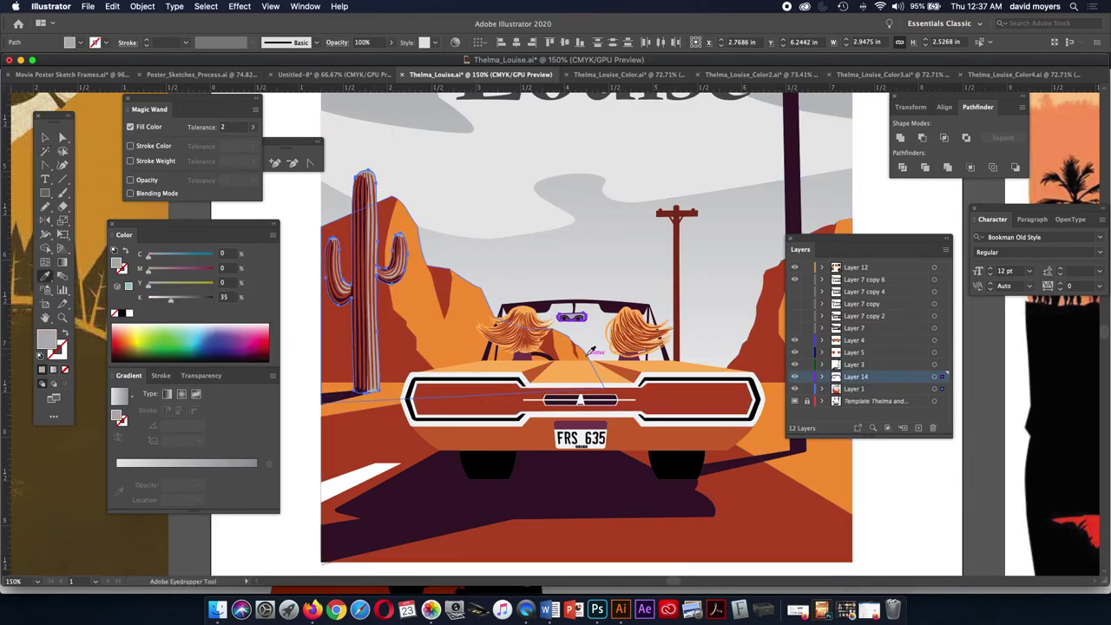
{"action": "left_click", "coordinate": [570, 371]}
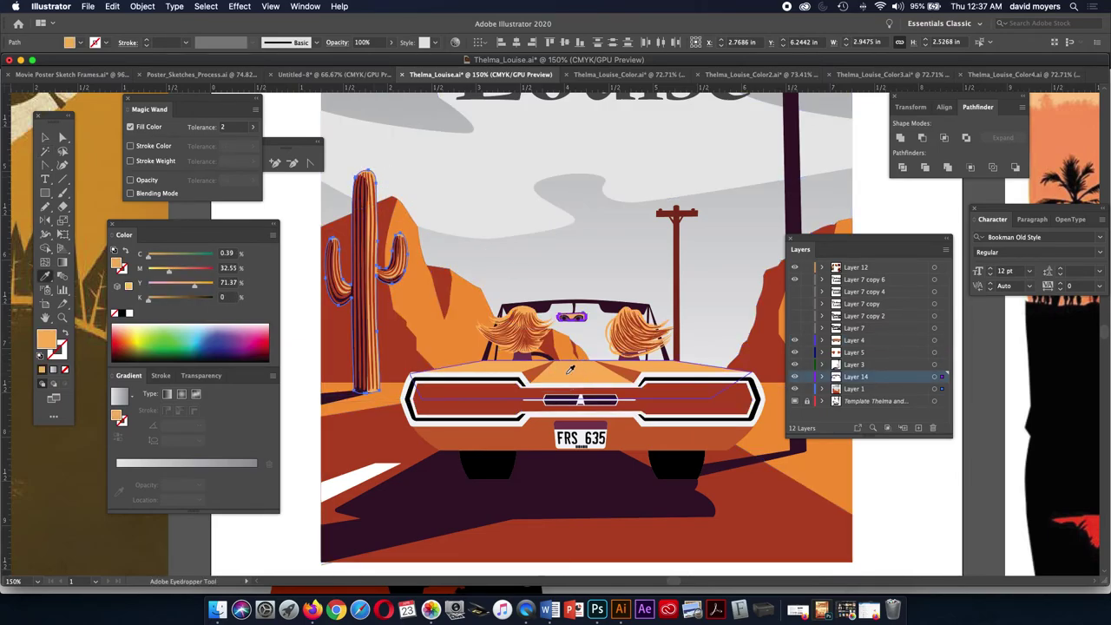
{"action": "key", "text": "super+shift+a"}
{"action": "key", "text": "v"}
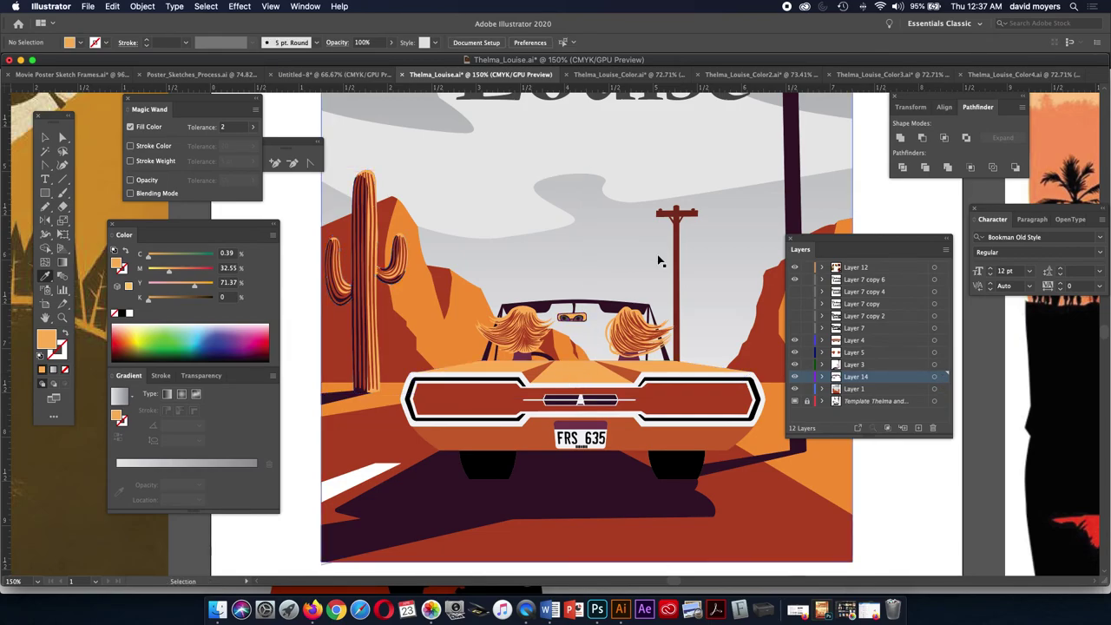
- Select the 80% grey shapes around the eyes in the rear-view mirror with the Magic Wand
{"action": "key", "text": "super+minus"}
{"action": "key", "text": "super+minus"}
{"action": "left_click_drag", "start_coordinate": [657, 256], "coordinate": [622, 325]}
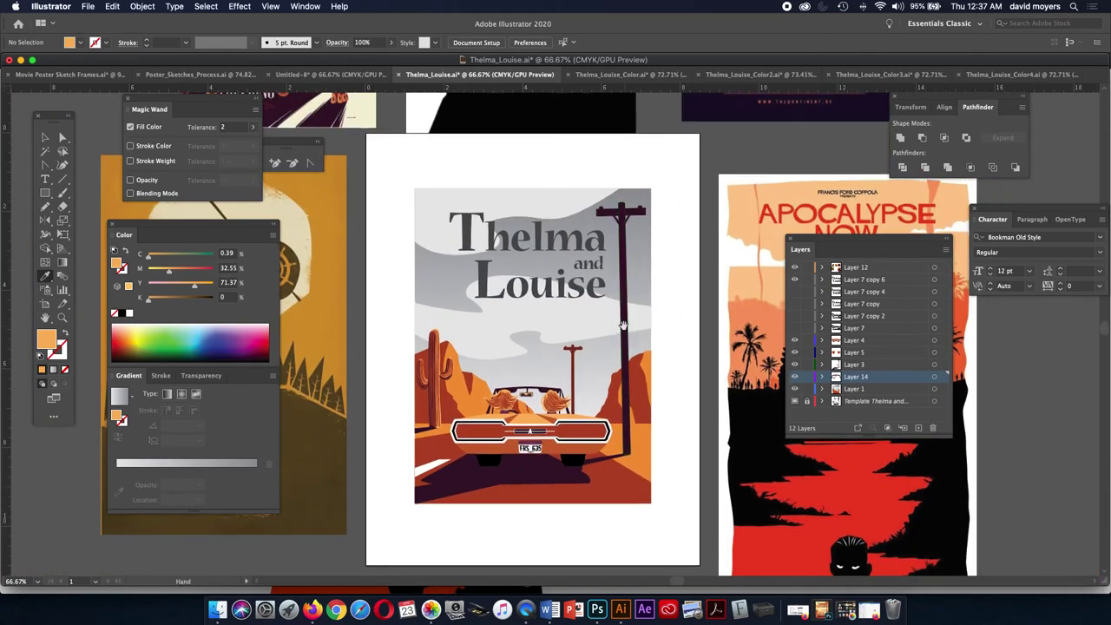
{"action": "key", "text": "z"}
{"action": "left_click", "coordinate": [542, 405]}
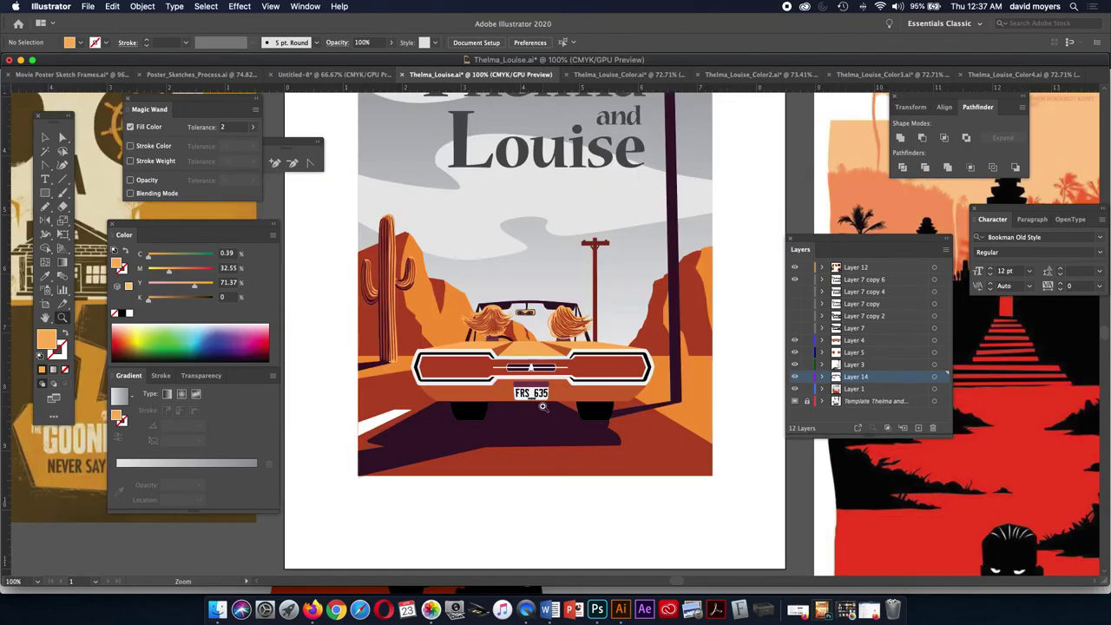
{"action": "left_click", "coordinate": [554, 338]}
{"action": "left_click", "coordinate": [531, 313]}
{"action": "left_click", "coordinate": [529, 321]}
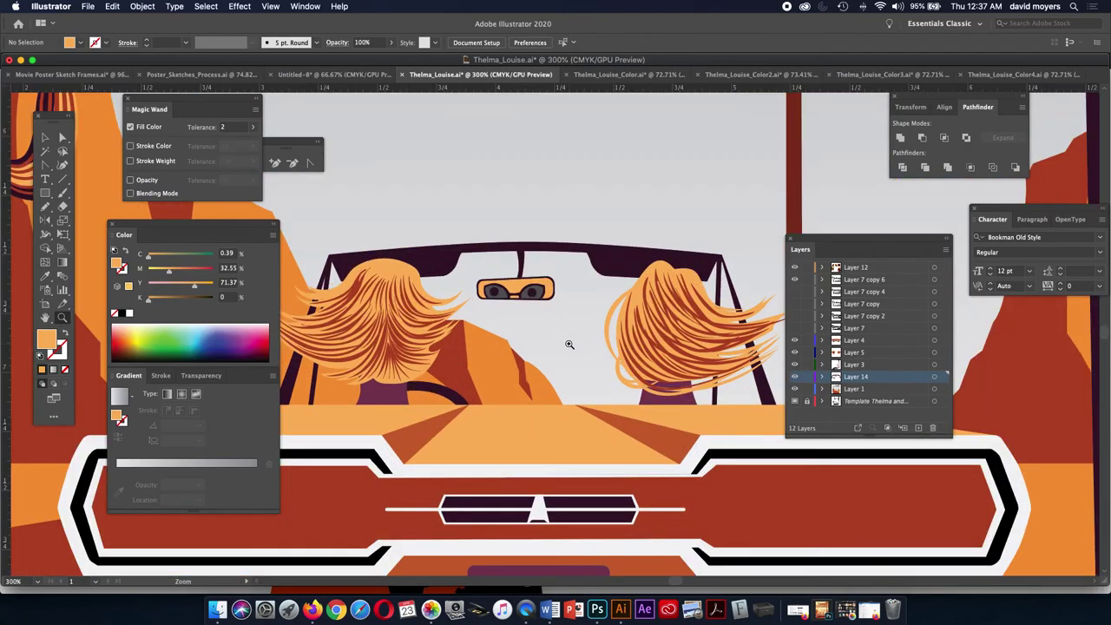
{"action": "left_click", "coordinate": [564, 345]}
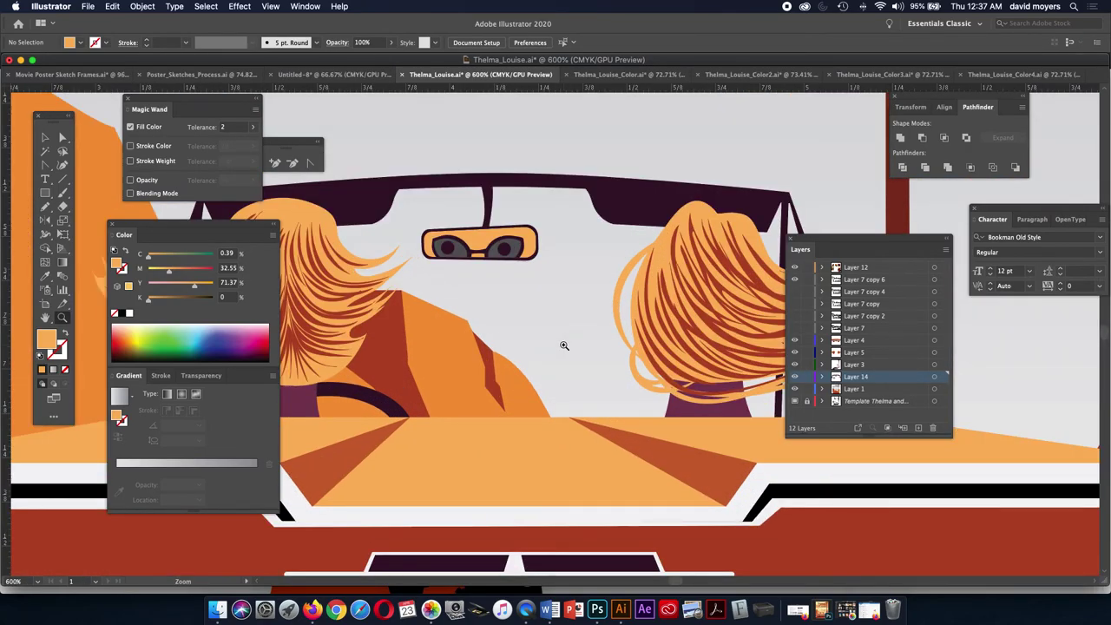
{"action": "key", "text": "w"}
{"action": "key", "text": "y"}
{"action": "left_click", "coordinate": [513, 244]}
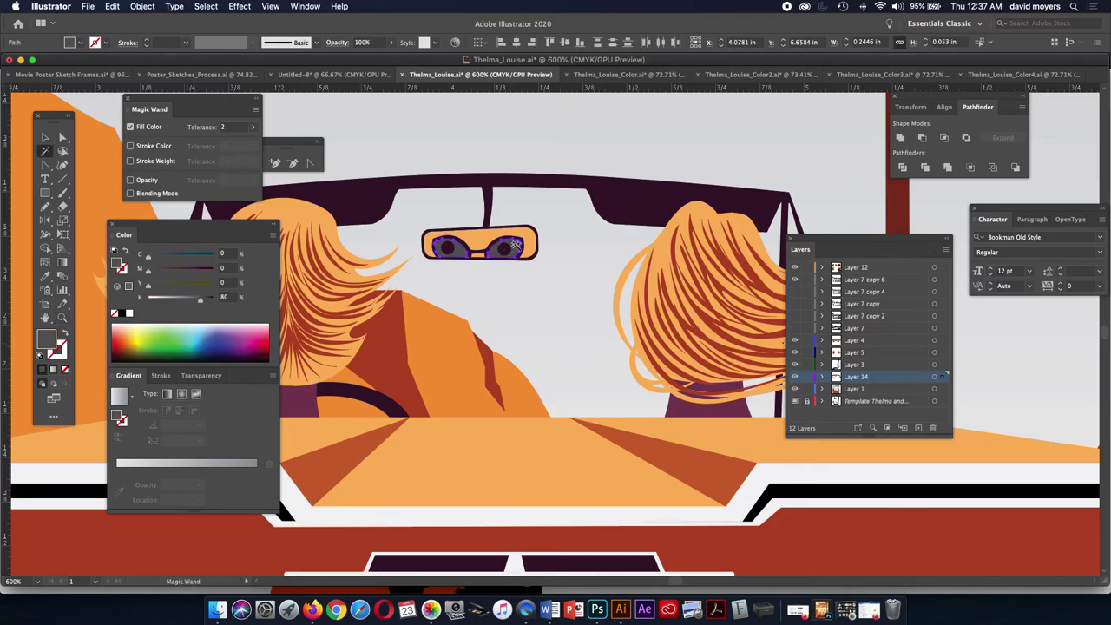
- Recolour the selected eye shapes with the rusty red sampled from the car's tail panel (C 20.78, M 83.53, Y 100, K 10.59) and deselect
{"action": "key", "text": "i"}
{"action": "left_click", "coordinate": [354, 464]}
{"action": "left_click", "coordinate": [351, 461]}
{"action": "left_click", "coordinate": [324, 549]}
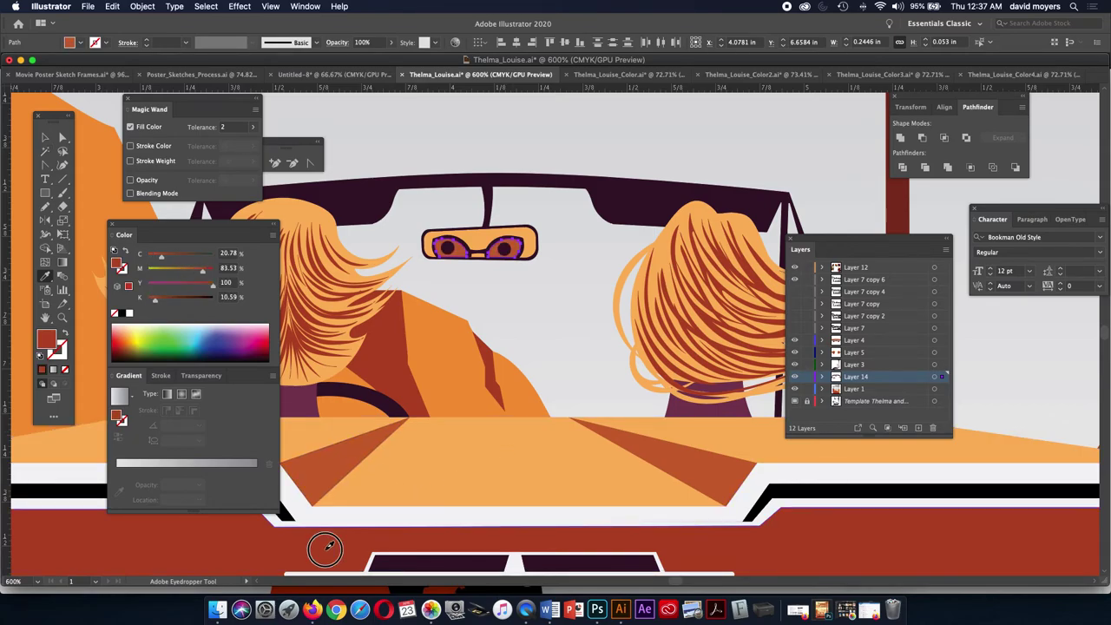
{"action": "key", "text": "shift+super+a"}
{"action": "key", "text": "super+minus"}
{"action": "key", "text": "super+minus"}
{"action": "key", "text": "super+minus"}
{"action": "key", "text": "super+minus"}
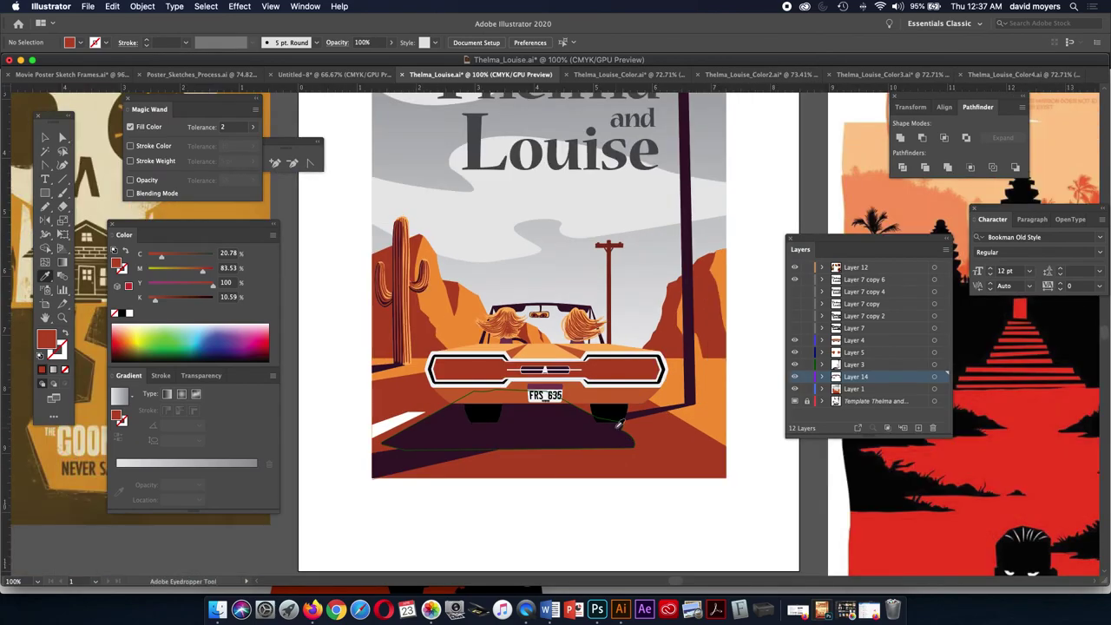
{"action": "left_click_drag", "start_coordinate": [619, 422], "coordinate": [580, 494]}
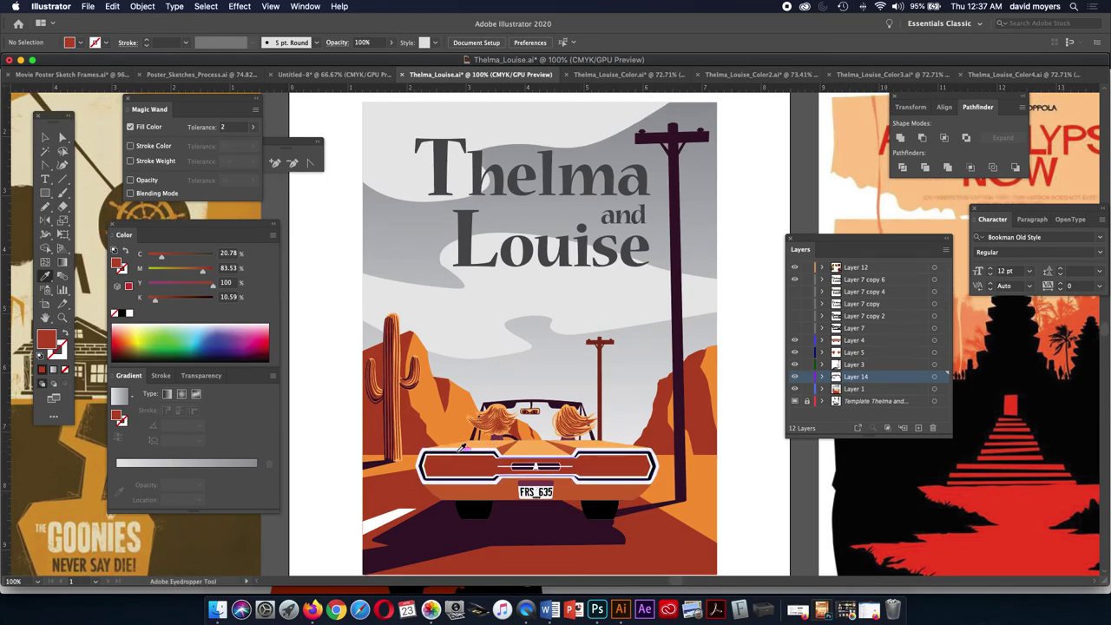
{"action": "key", "text": "v"}
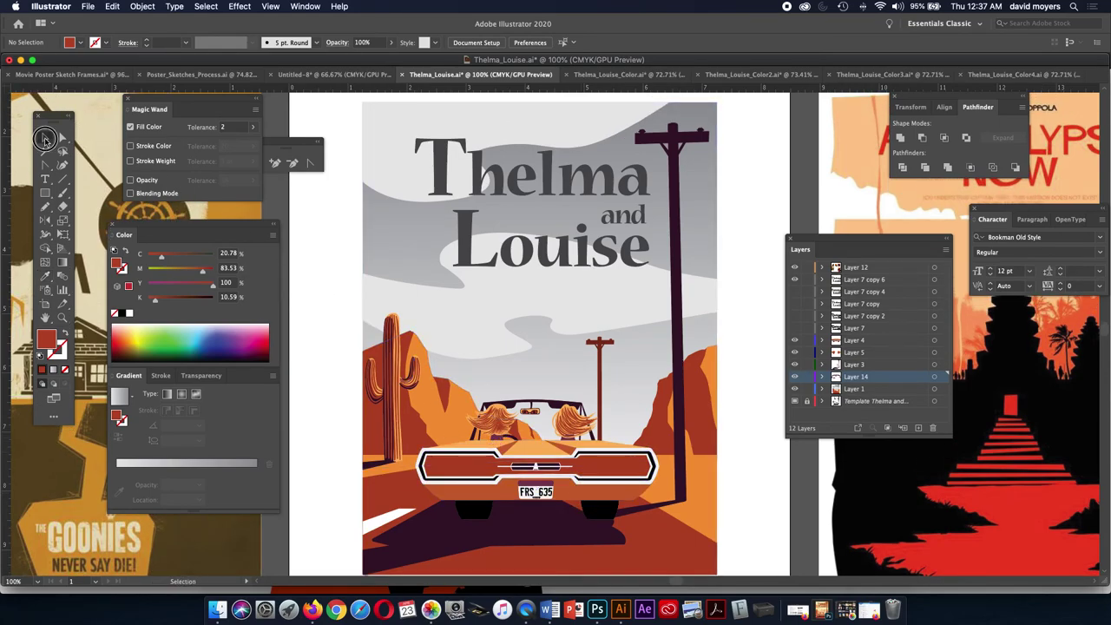
- Select the 5% grey car trim with the Magic Wand and recolour it with the pale yellow glow of the silhouette poster above, then deselect
{"action": "key", "text": "y"}
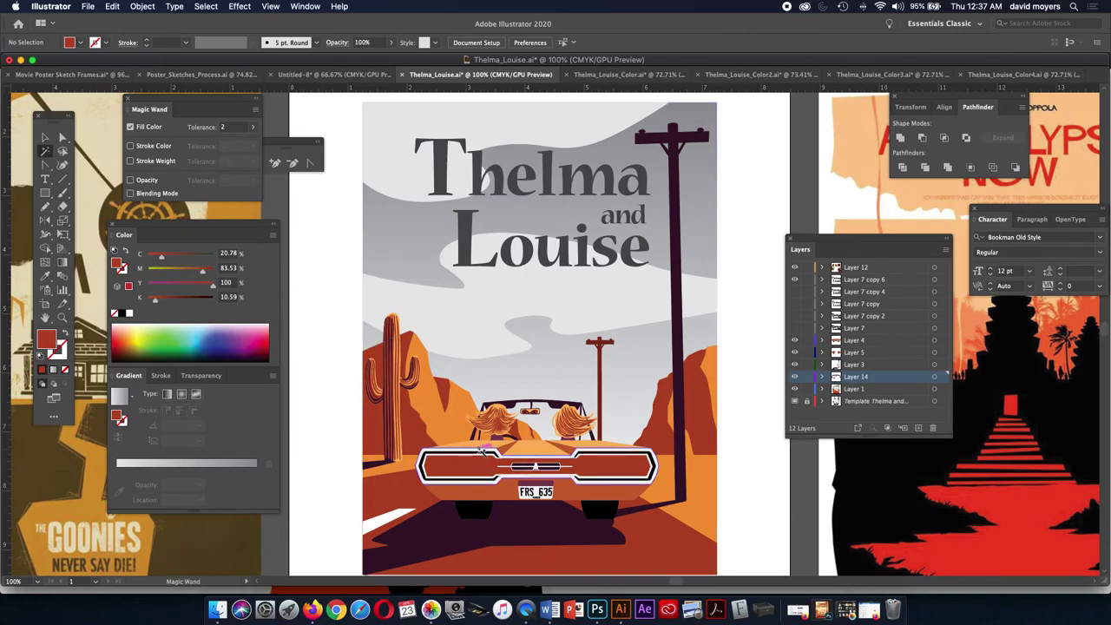
{"action": "left_click", "coordinate": [483, 450]}
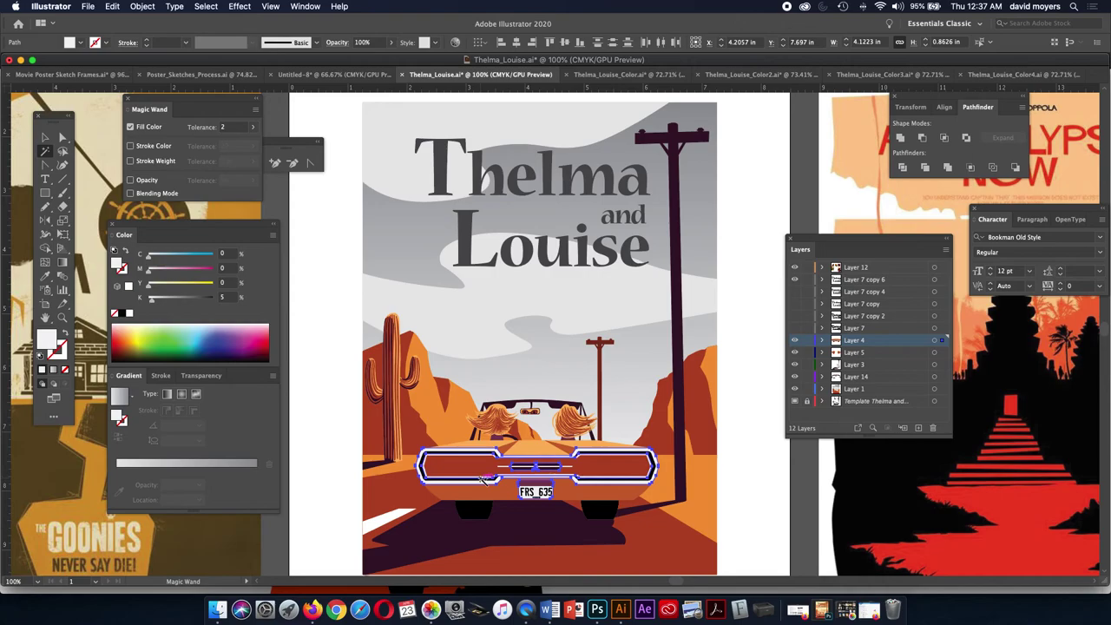
{"action": "scroll", "coordinate": [483, 478], "scroll_direction": "up", "scroll_amount": 5}
{"action": "left_click", "coordinate": [483, 480]}
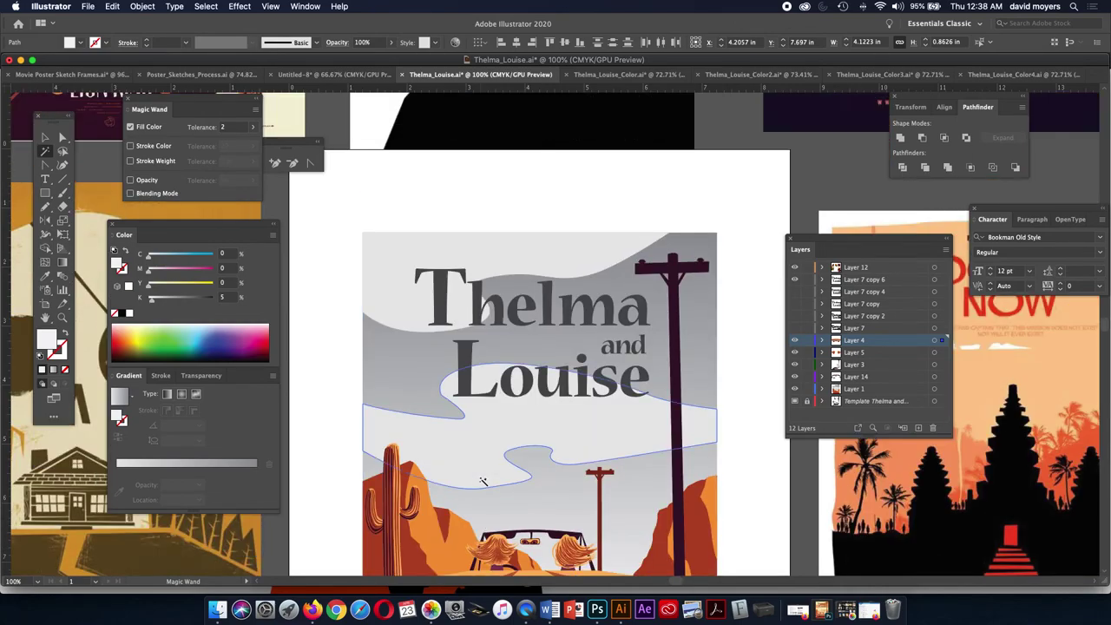
{"action": "scroll", "coordinate": [483, 480], "scroll_direction": "up", "scroll_amount": 6}
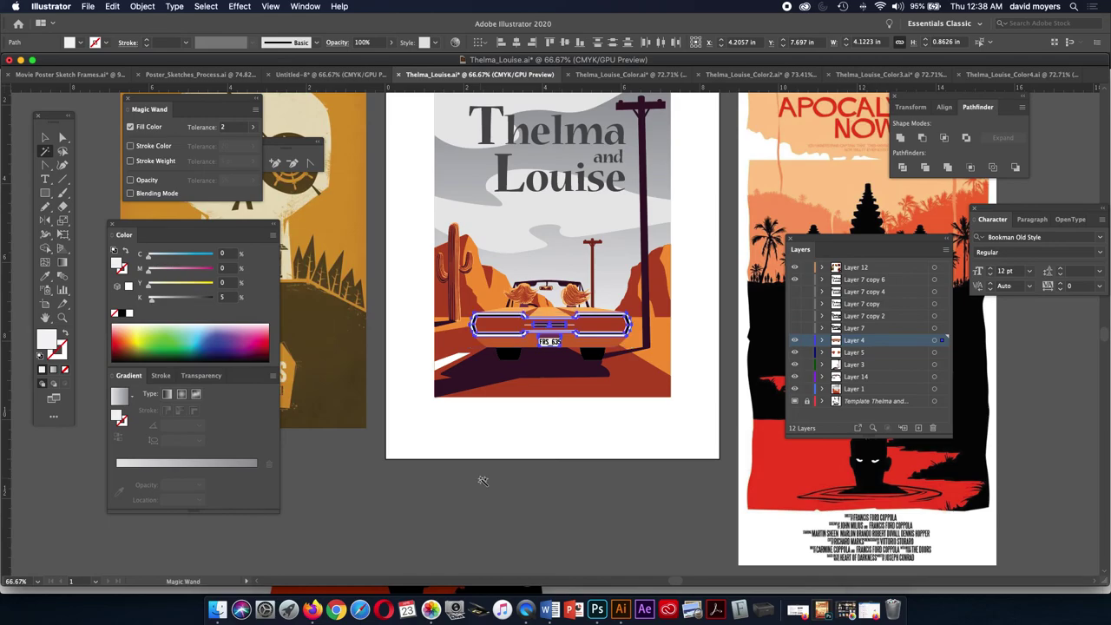
{"action": "left_click", "coordinate": [479, 477]}
{"action": "left_click_drag", "start_coordinate": [480, 477], "coordinate": [466, 618]}
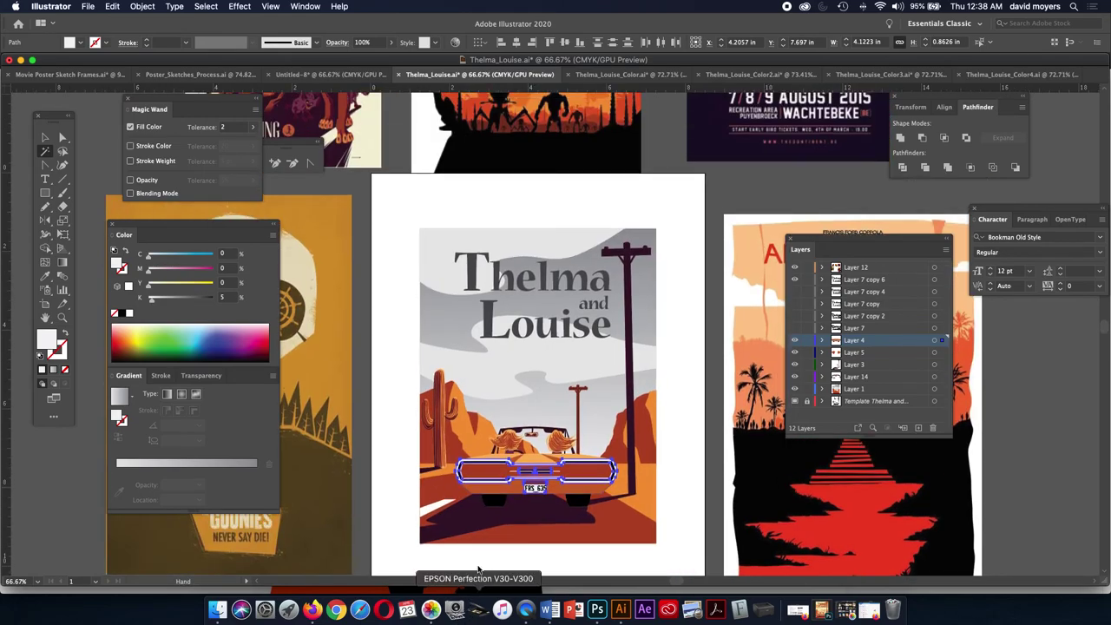
{"action": "key", "text": "i"}
{"action": "scroll", "coordinate": [496, 420], "scroll_direction": "up", "scroll_amount": 6}
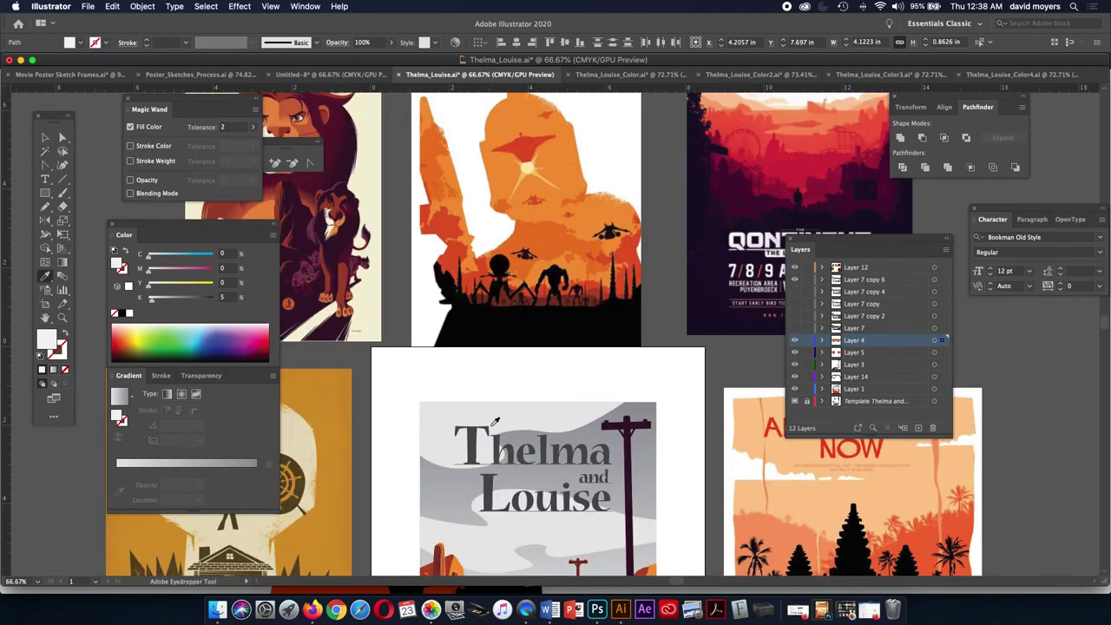
{"action": "left_click", "coordinate": [530, 167]}
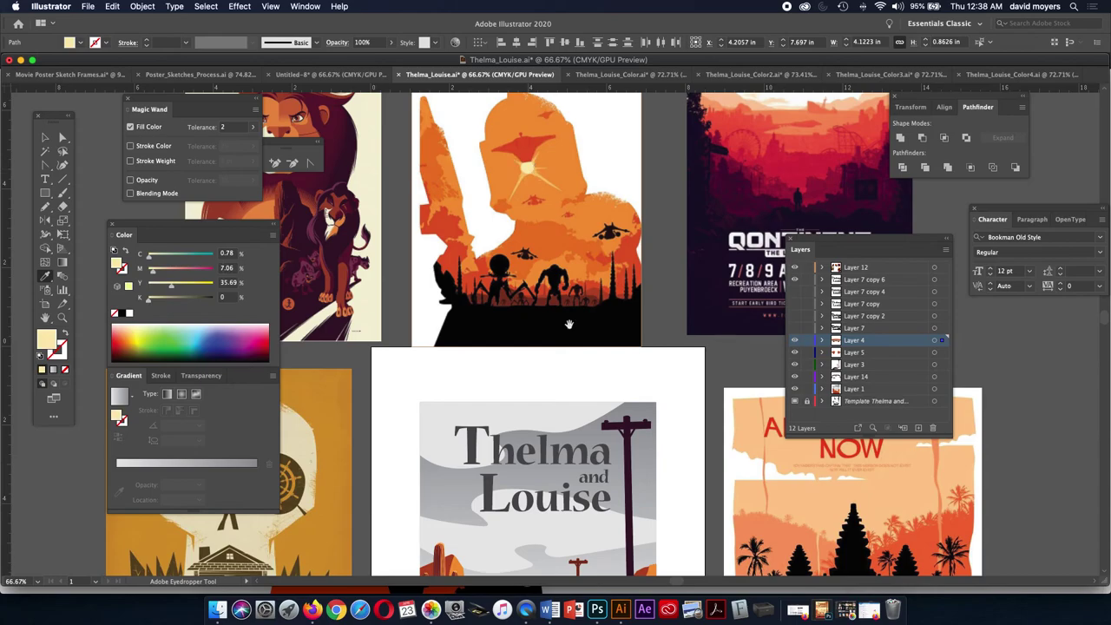
{"action": "left_click_drag", "start_coordinate": [567, 403], "coordinate": [539, 383]}
{"action": "key", "text": "super+shift+a"}
- Recolour the light grey clouds with the pale yellow sampled from the car trim (C 0.78, M 7.06, Y 35.69, K 0) and deselect
{"action": "key", "text": "i"}
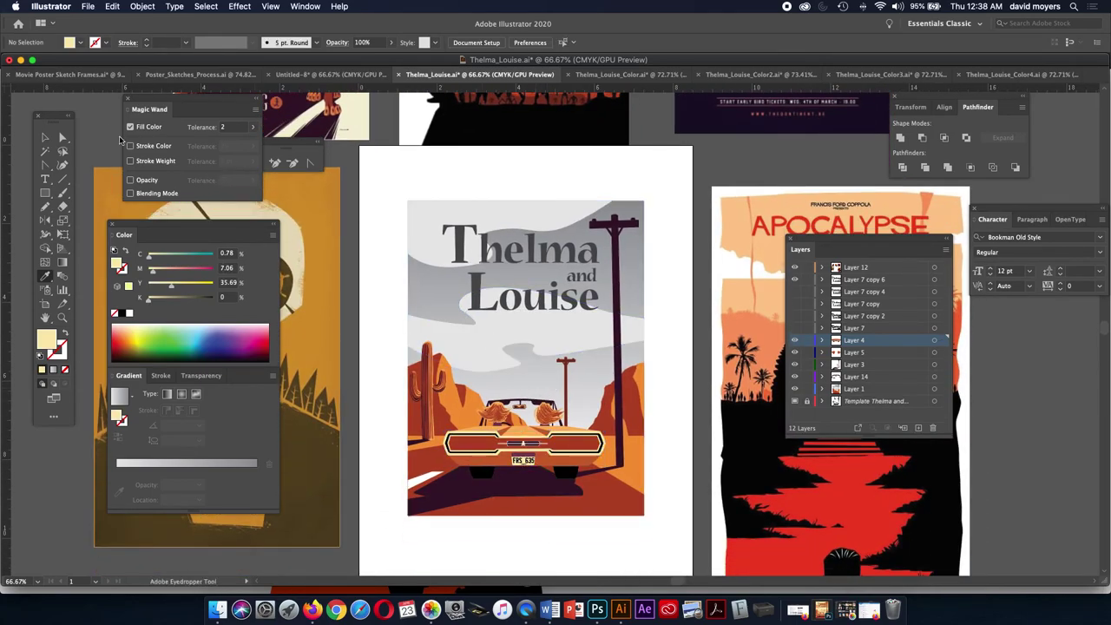
{"action": "left_click", "coordinate": [47, 139]}
{"action": "left_click", "coordinate": [429, 240]}
{"action": "key", "text": "i"}
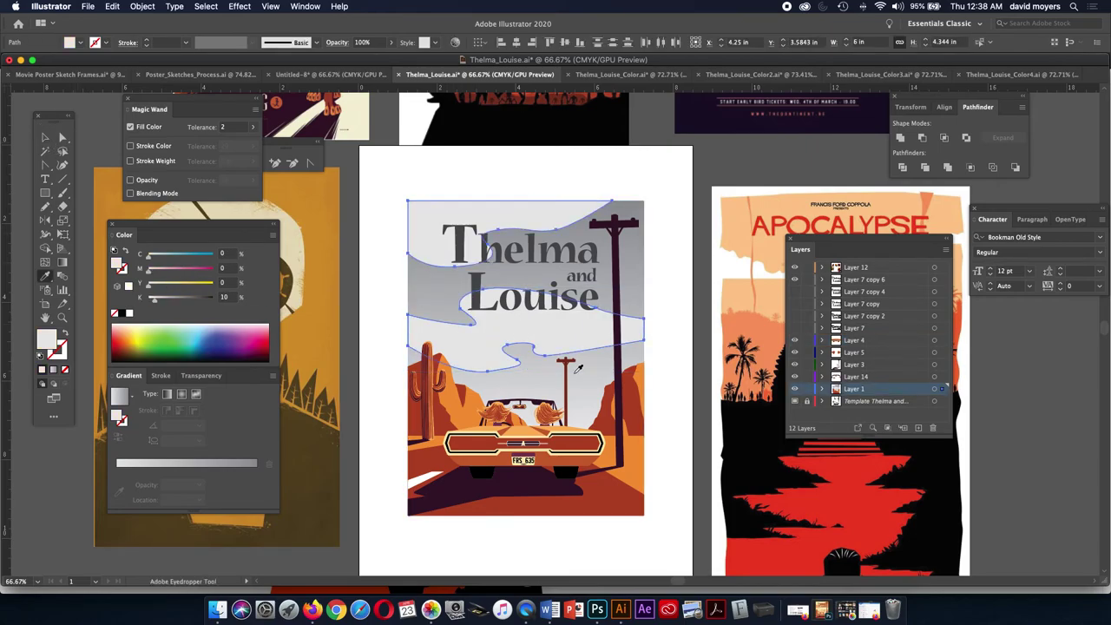
{"action": "left_click", "coordinate": [597, 428]}
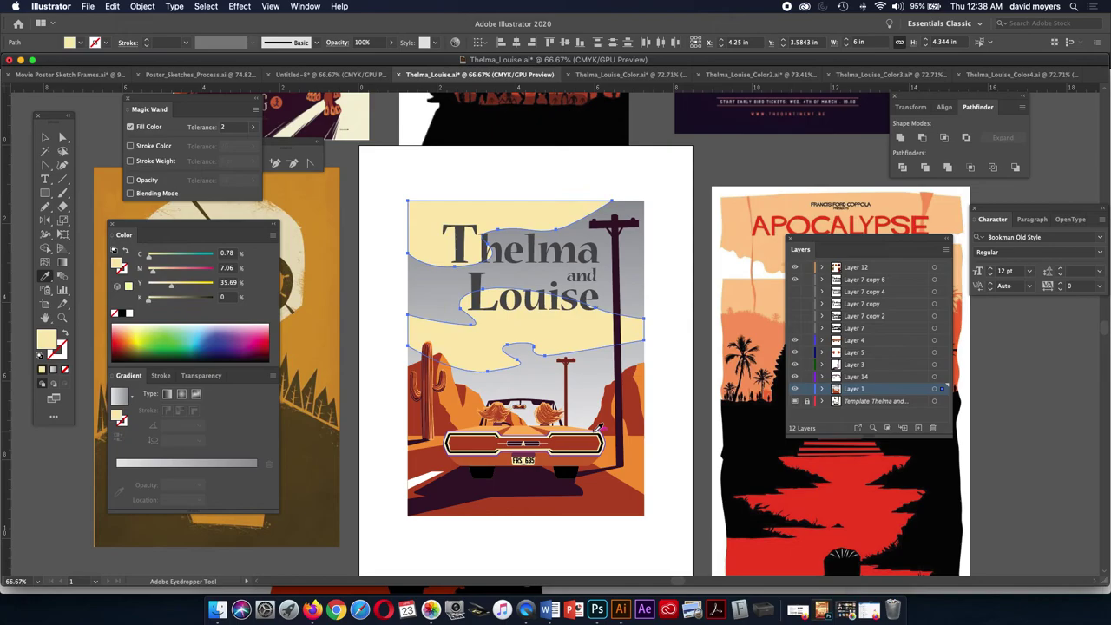
{"action": "key", "text": "super+shift+a"}
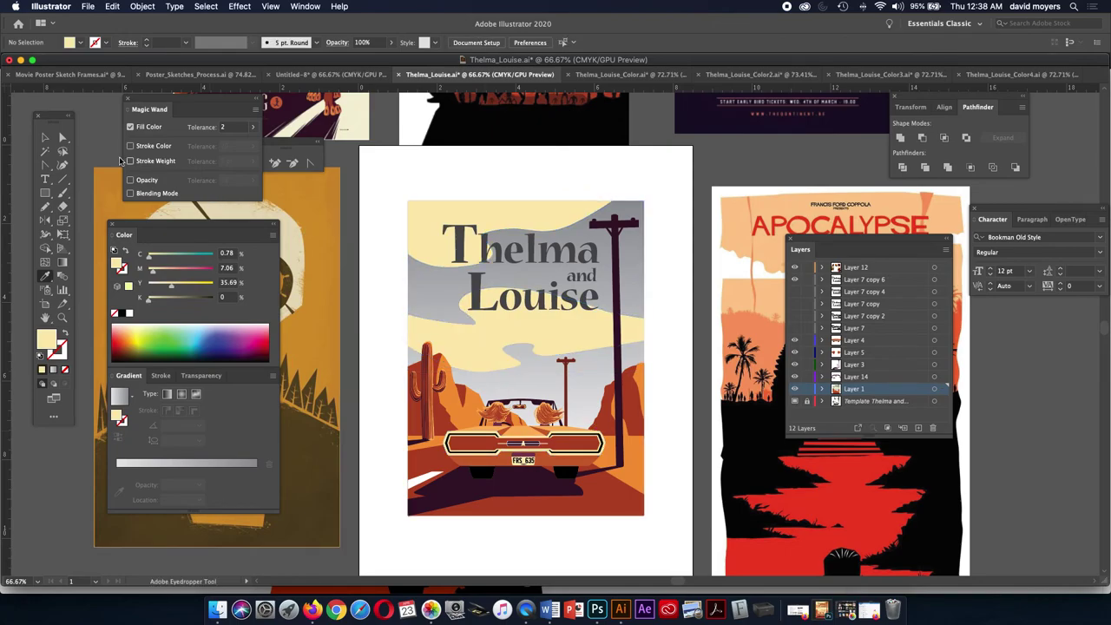
- Recolour the white road stripe with the pale yellow sampled from the clouds and deselect
{"action": "left_click", "coordinate": [44, 137]}
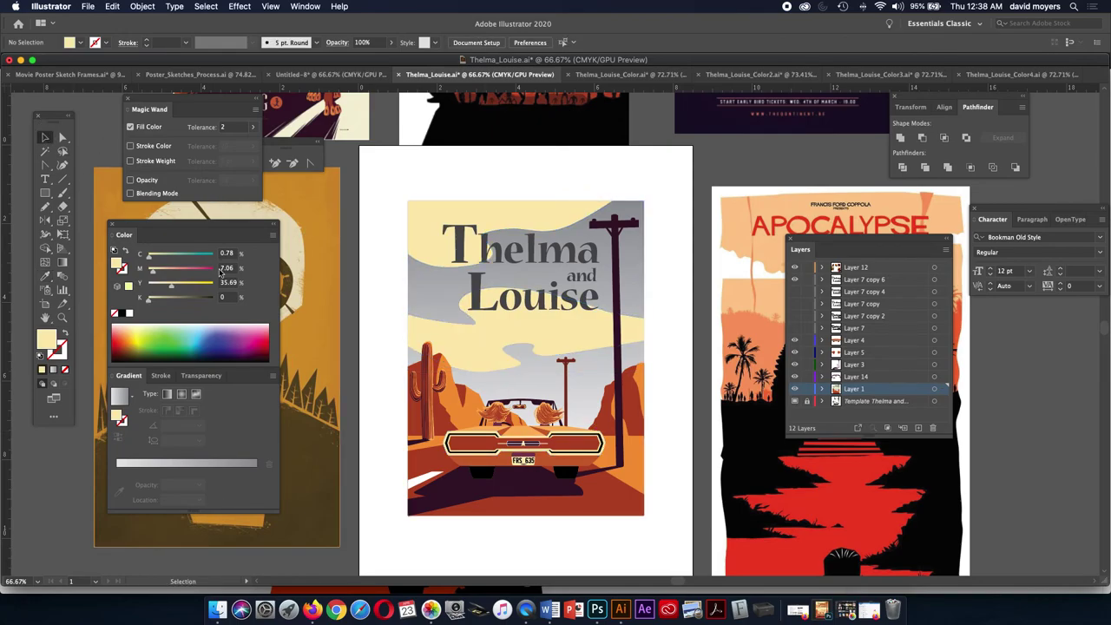
{"action": "left_click", "coordinate": [427, 482]}
{"action": "key", "text": "i"}
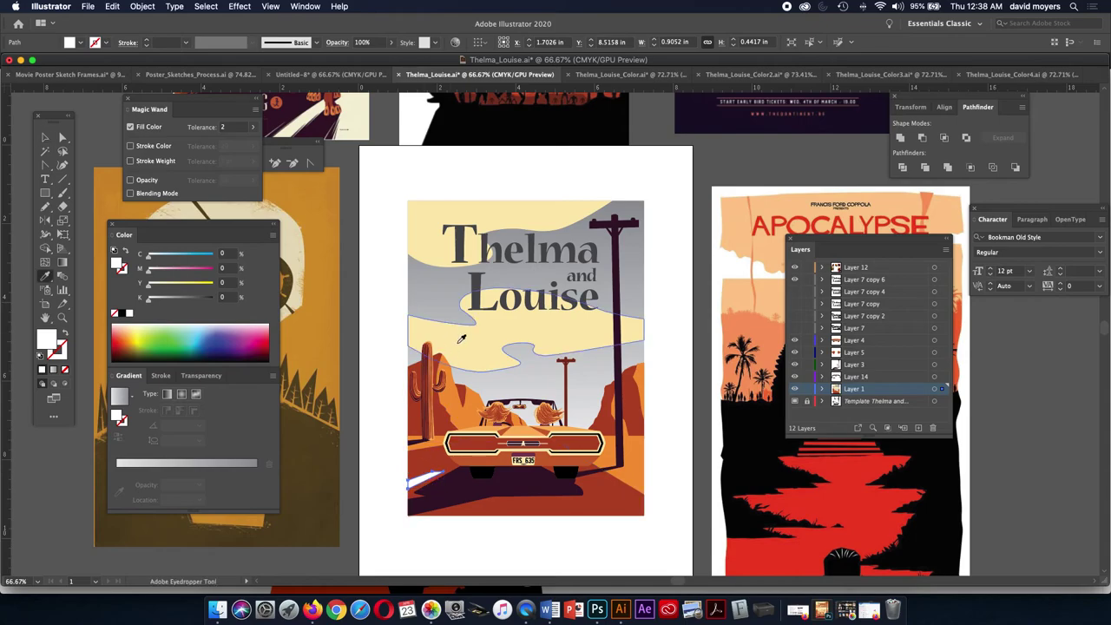
{"action": "left_click", "coordinate": [461, 338]}
{"action": "key", "text": "super+shift+a"}
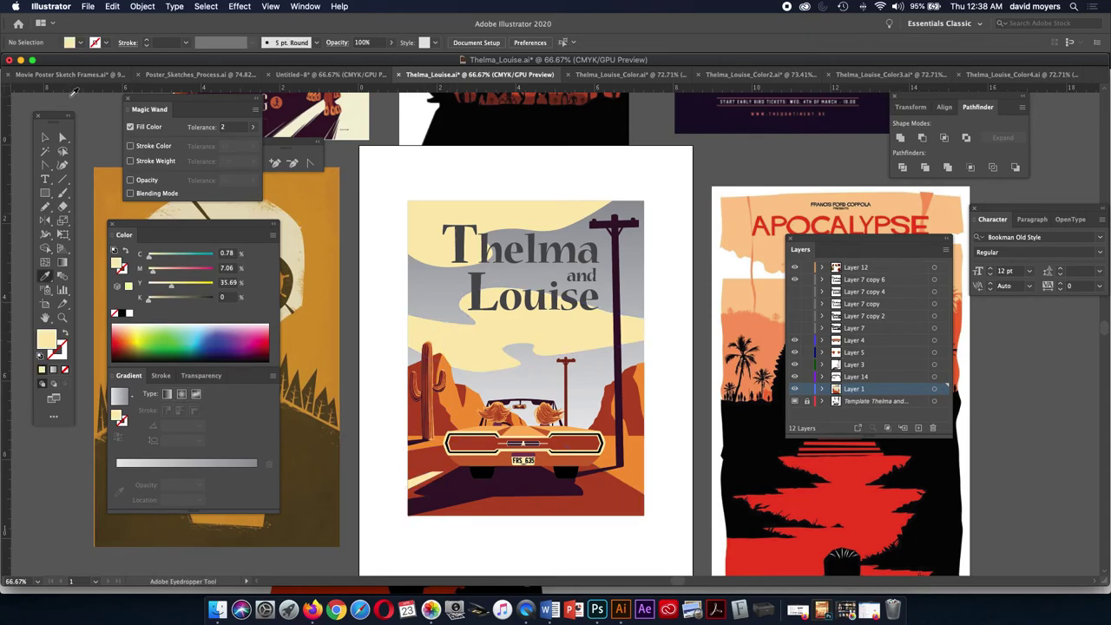
- Recolour the "Thelma and Louise" title text with the dark purple sampled from the large telephone pole
{"action": "left_click", "coordinate": [45, 137]}
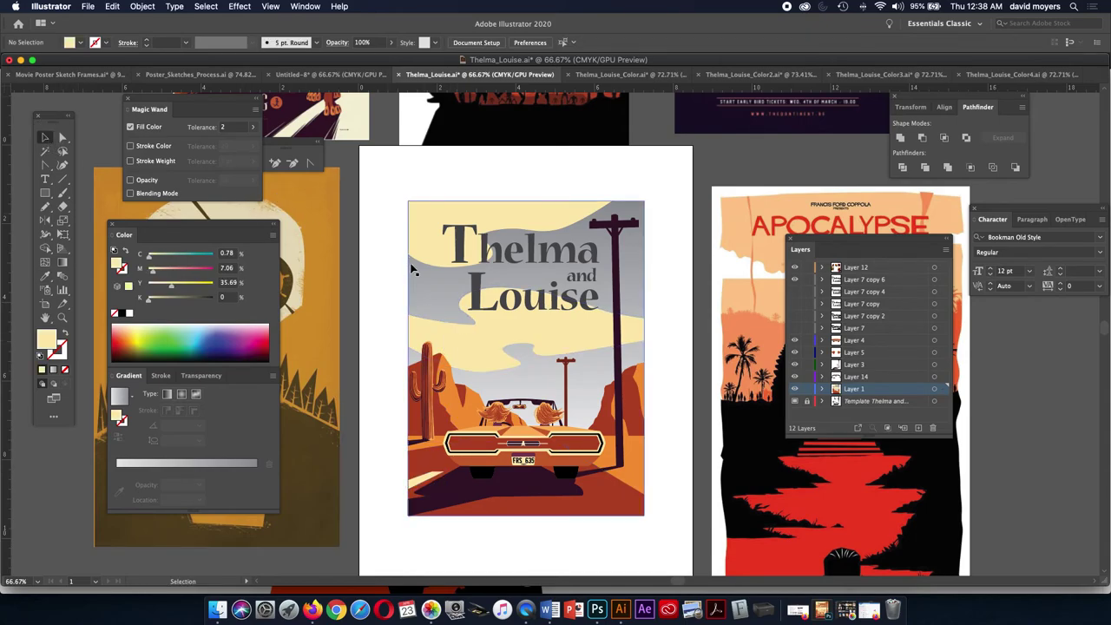
{"action": "left_click", "coordinate": [496, 261]}
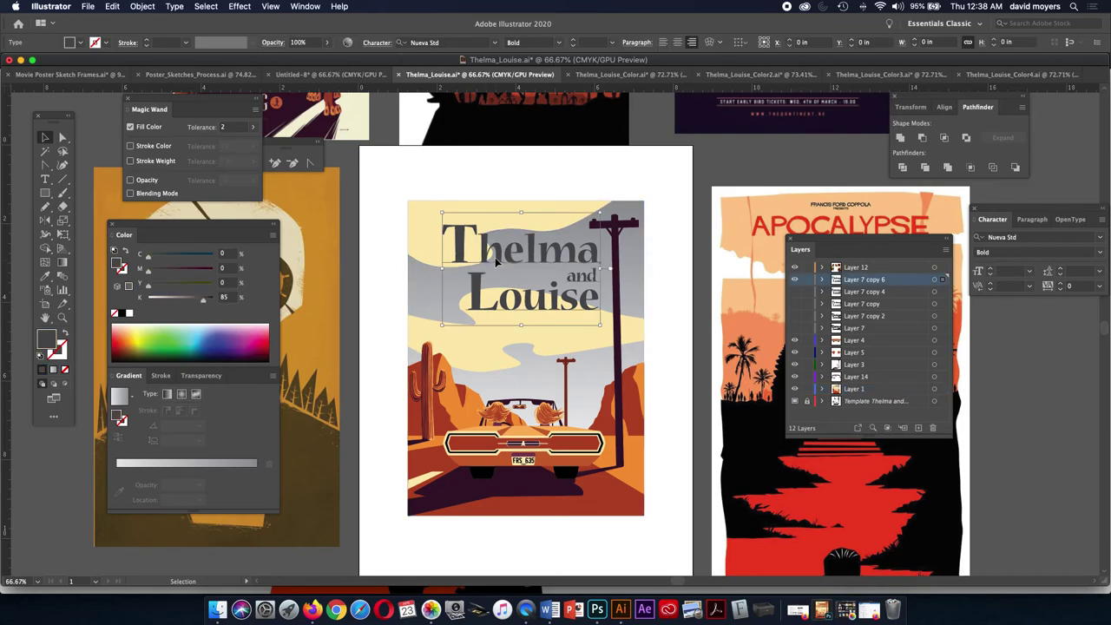
{"action": "key", "text": "i"}
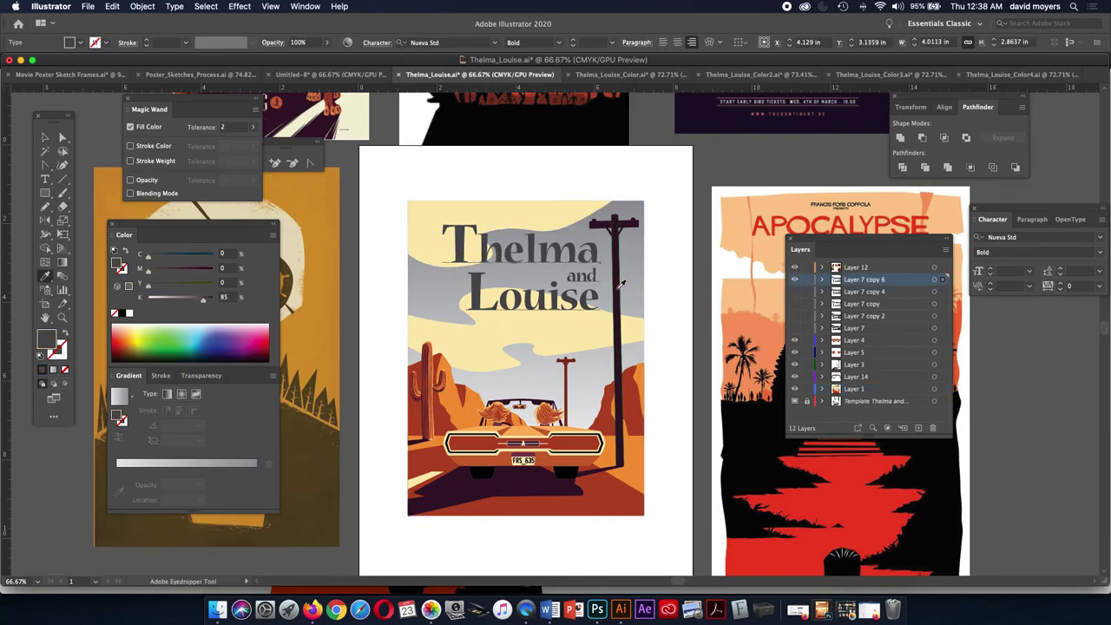
{"action": "left_click", "coordinate": [620, 286]}
{"action": "left_click", "coordinate": [43, 139]}
{"action": "left_click", "coordinate": [293, 229]}
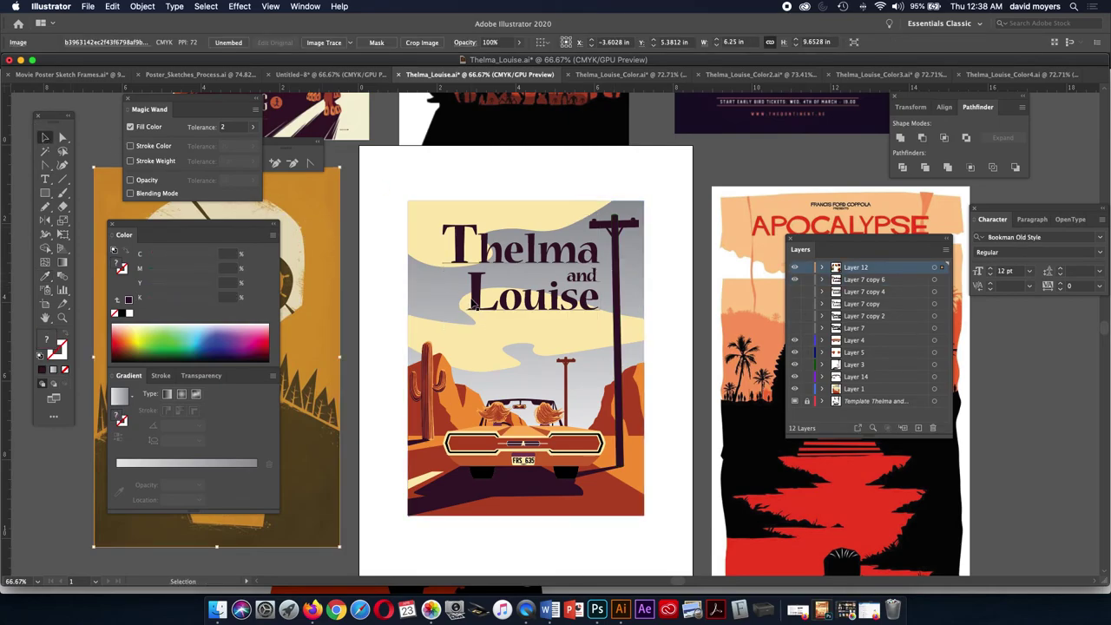
- Set the sky gradient's 50% grey end stop to the orange sampled from the rock formation (C 1.57, M 48.24, Y 89.02, K 0)
{"action": "left_click", "coordinate": [627, 288]}
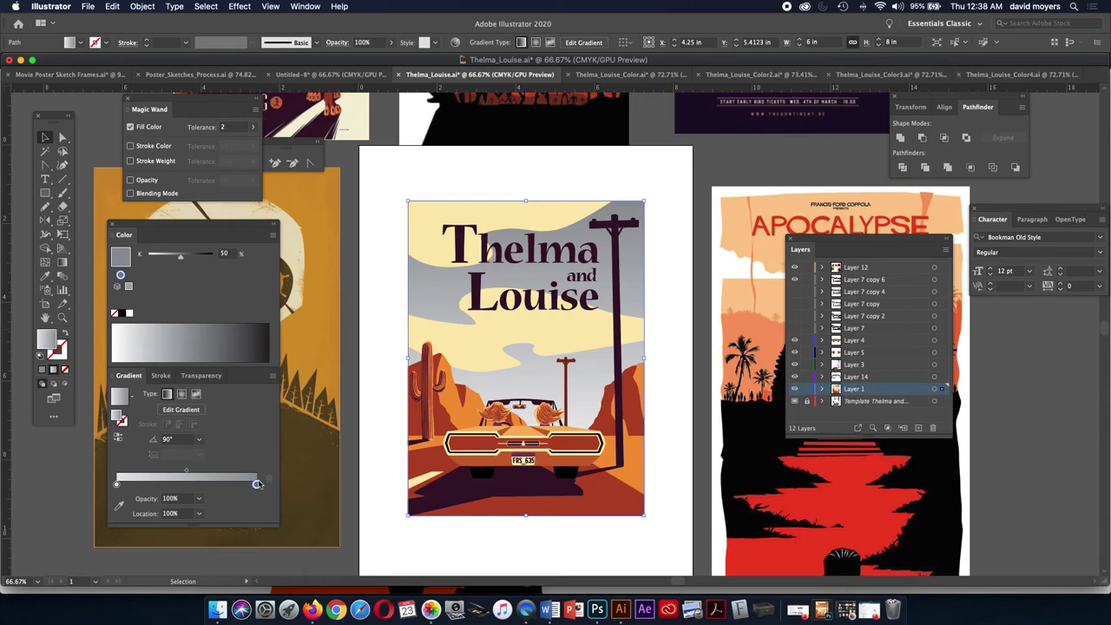
{"action": "left_click", "coordinate": [119, 505]}
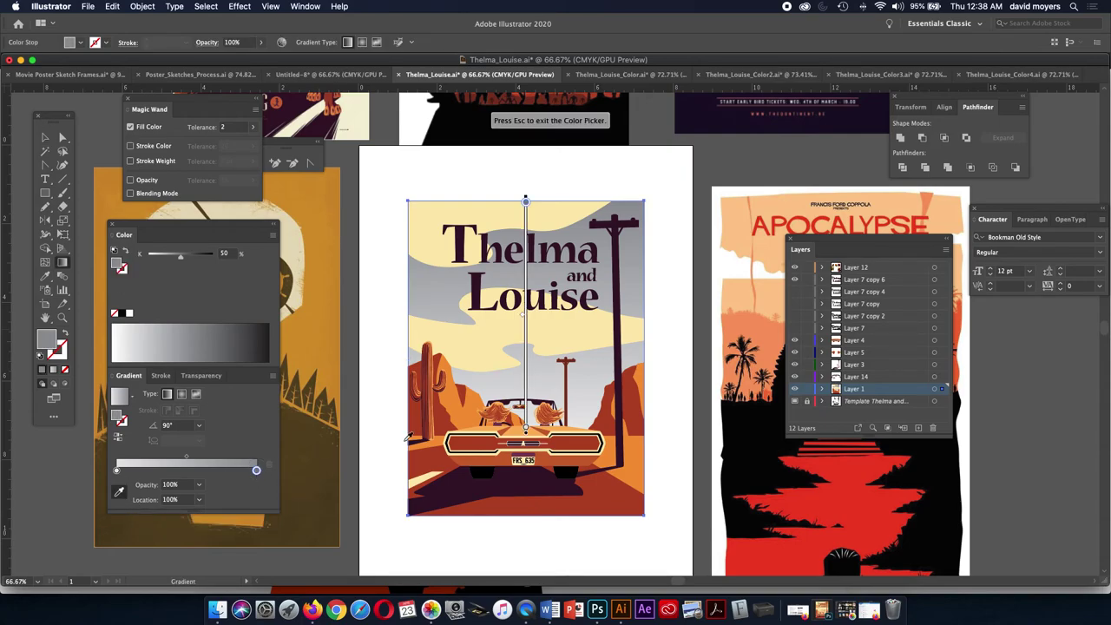
{"action": "left_click", "coordinate": [442, 413]}
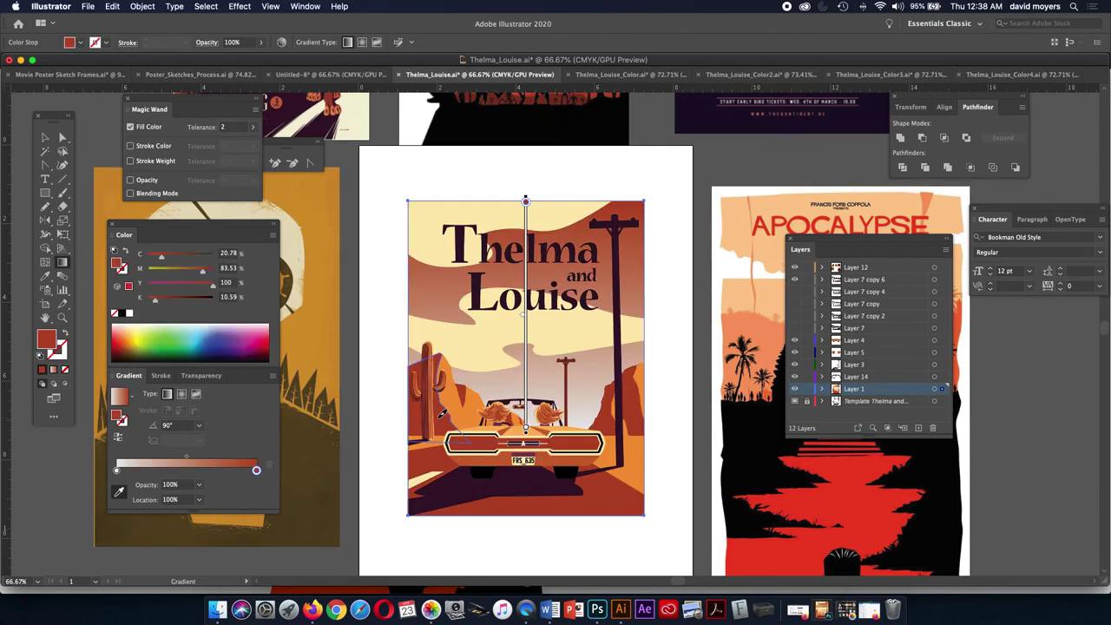
{"action": "left_click", "coordinate": [466, 407]}
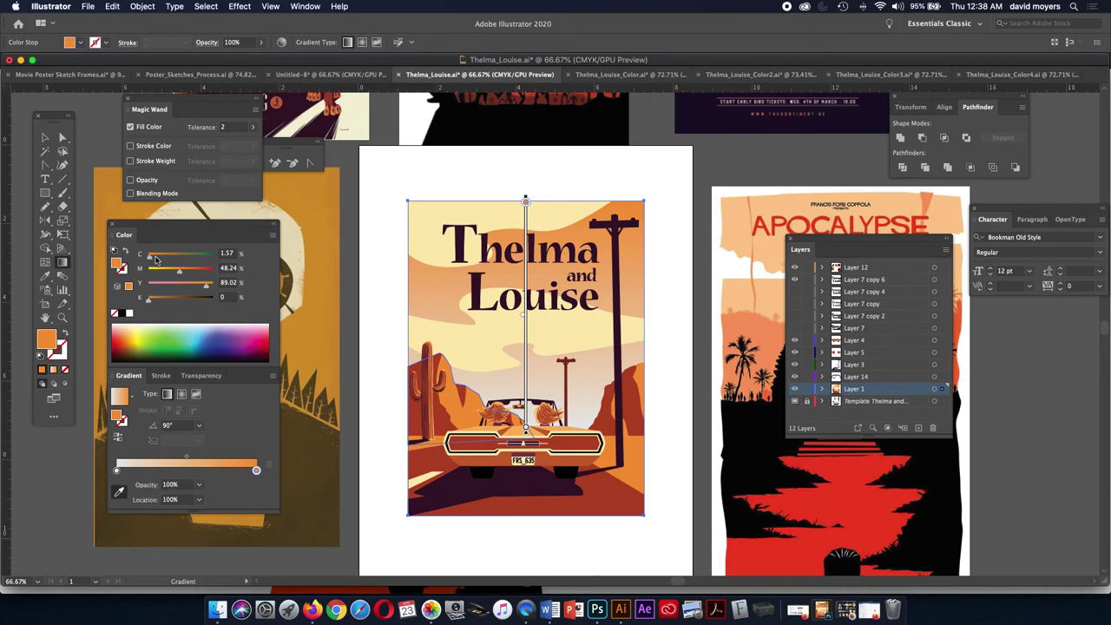
- Set the sky gradient's light grey start stop to the pale yellow sampled from the cloud (C 0.78, M 7.06, Y 35.69, K 0) and deselect
{"action": "left_click_drag", "start_coordinate": [165, 224], "coordinate": [200, 215]}
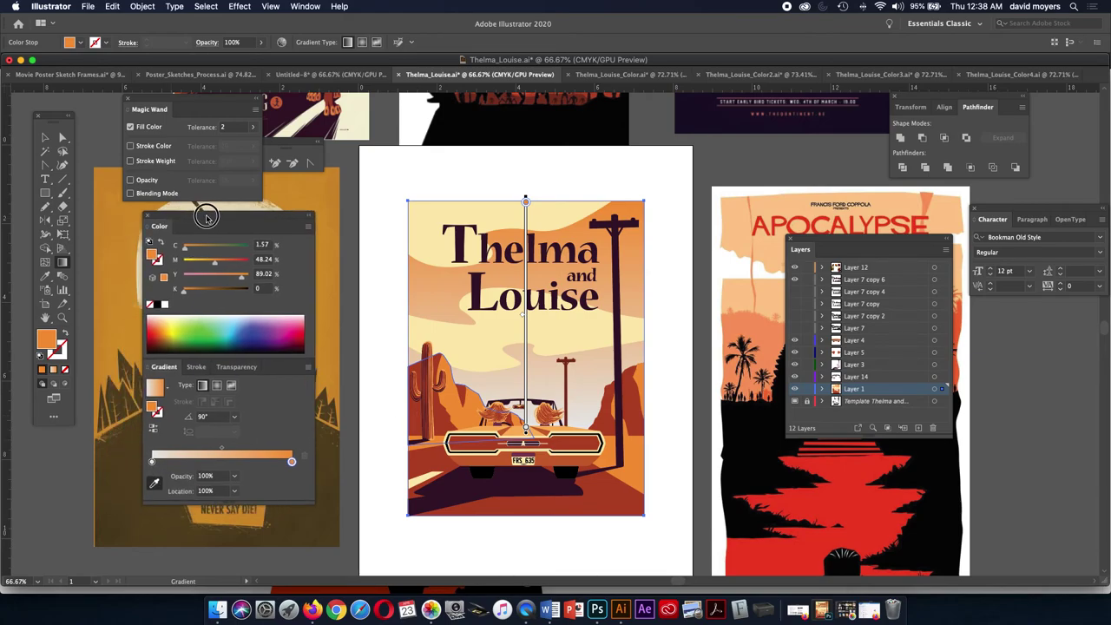
{"action": "left_click", "coordinate": [151, 461]}
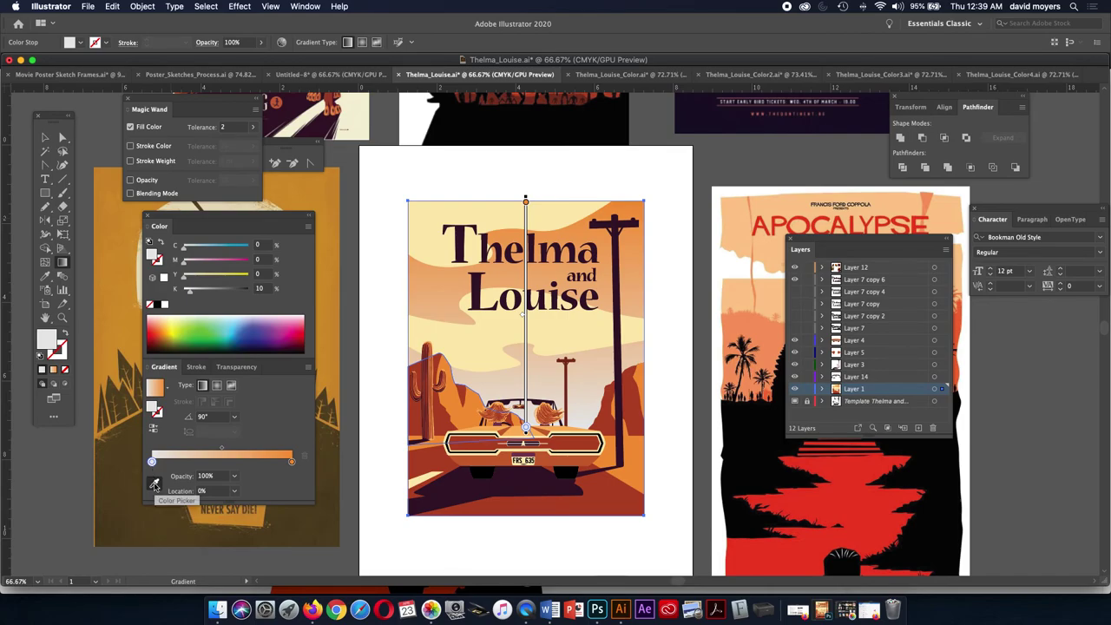
{"action": "left_click", "coordinate": [155, 484]}
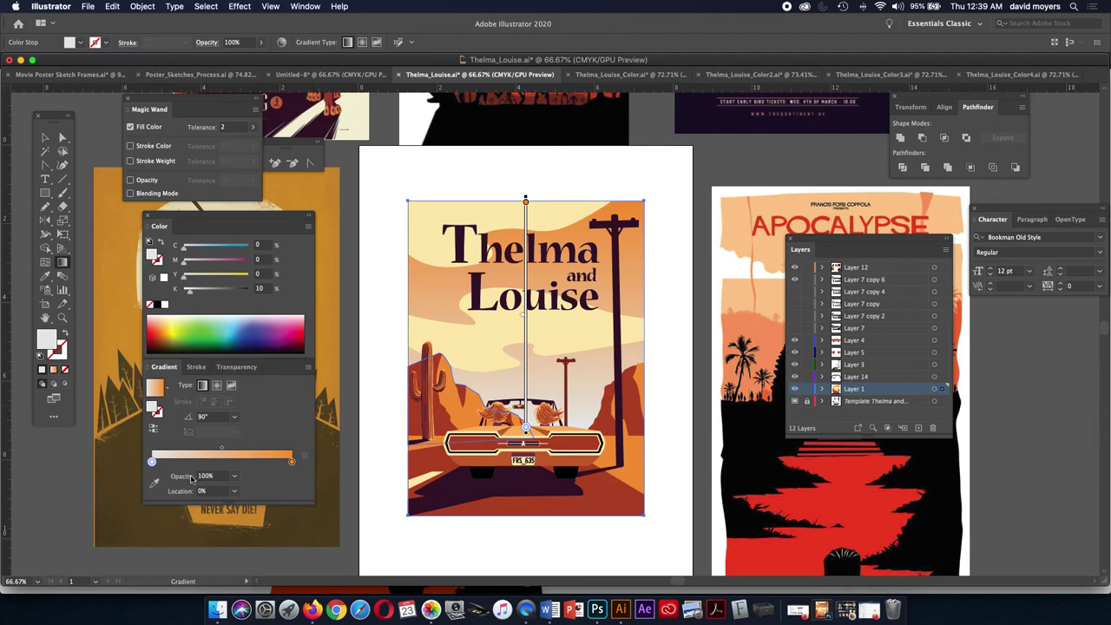
{"action": "left_click", "coordinate": [154, 482]}
{"action": "left_click", "coordinate": [475, 336]}
{"action": "key", "text": "Escape"}
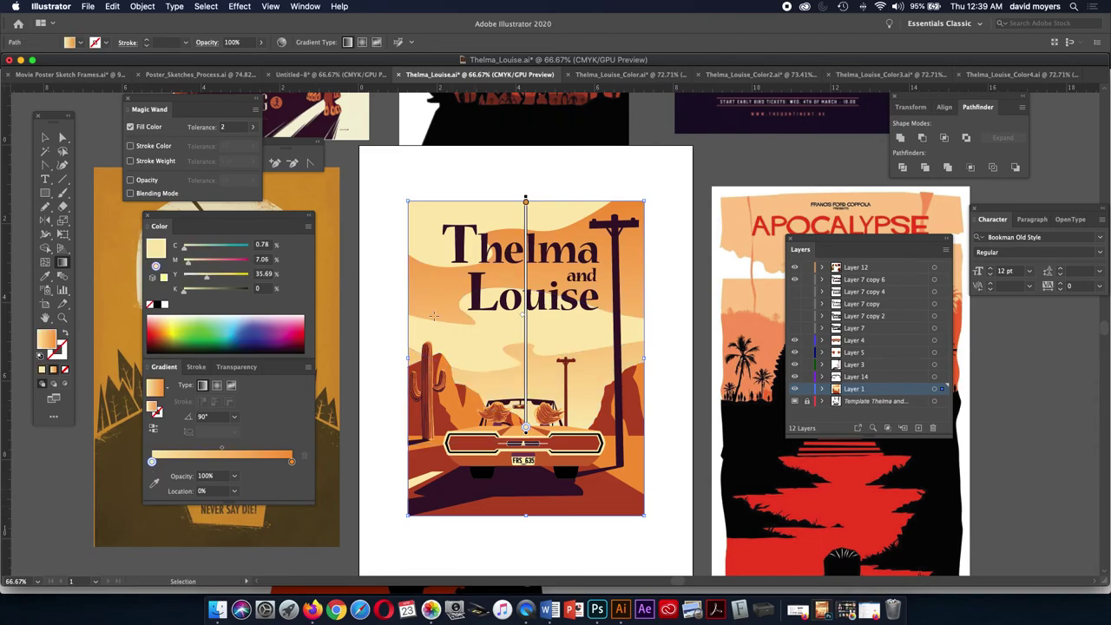
{"action": "left_click", "coordinate": [45, 137]}
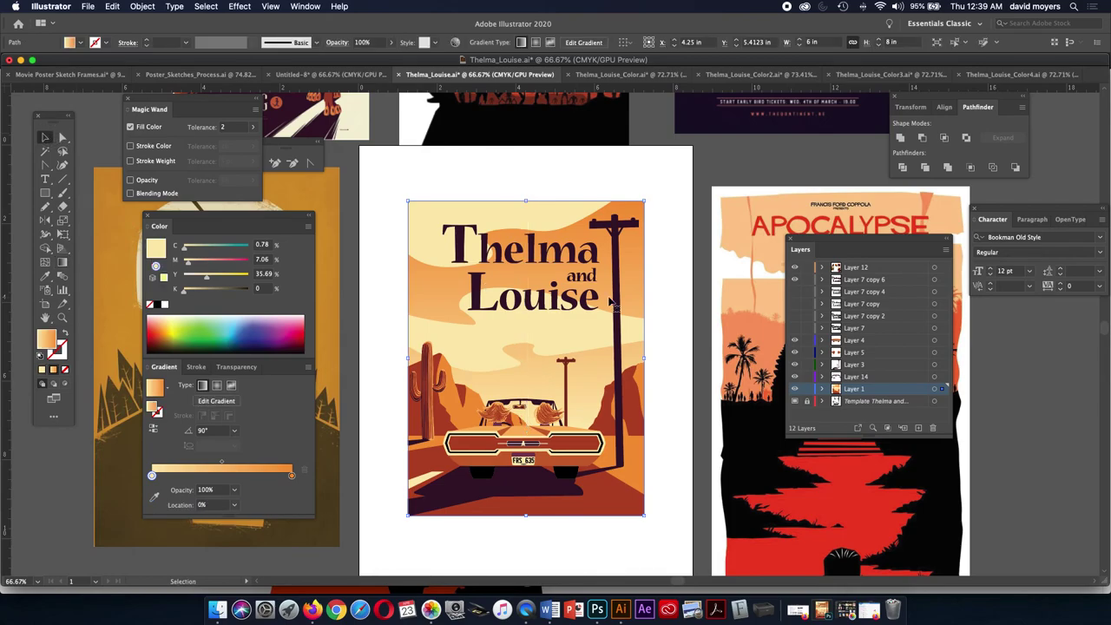
{"action": "left_click", "coordinate": [667, 301]}
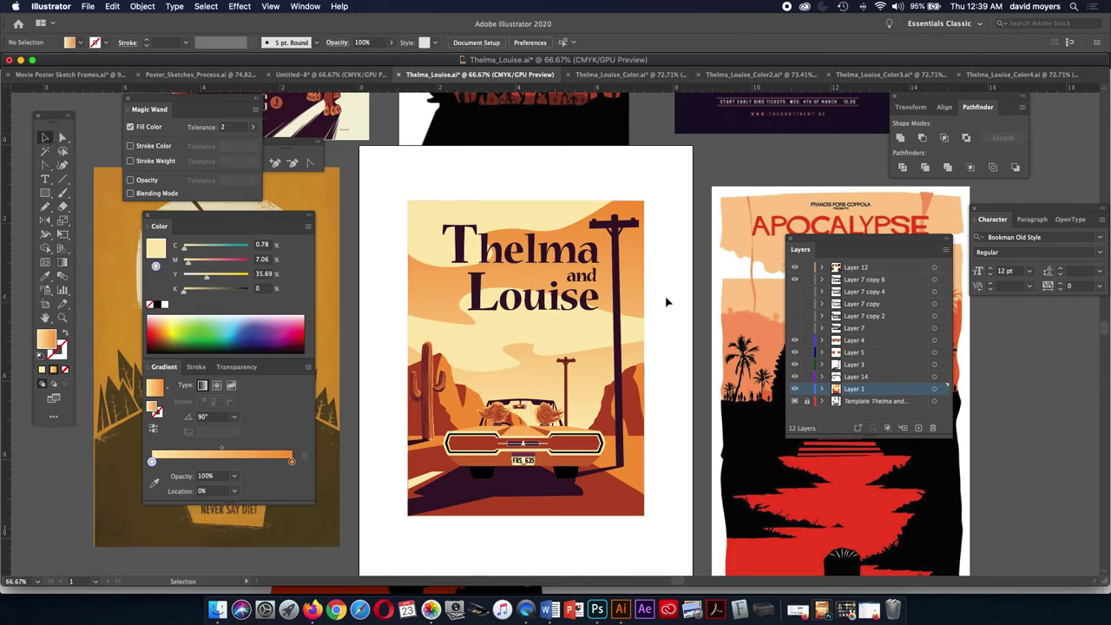
{"action": "key", "text": "super+minus"}
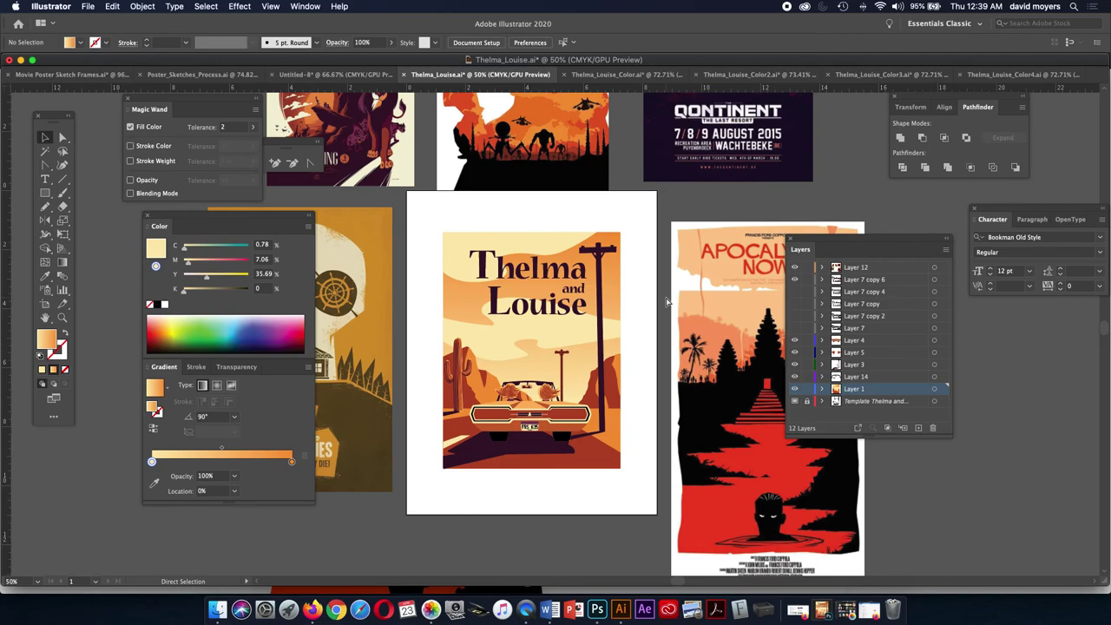
{"action": "left_click_drag", "start_coordinate": [664, 297], "coordinate": [607, 361]}
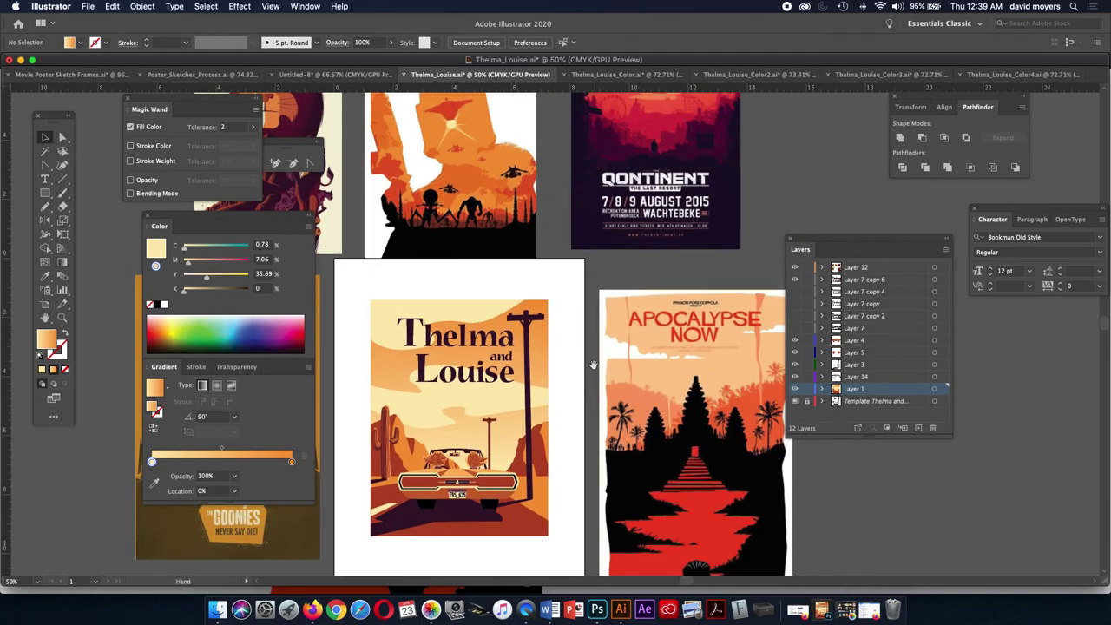
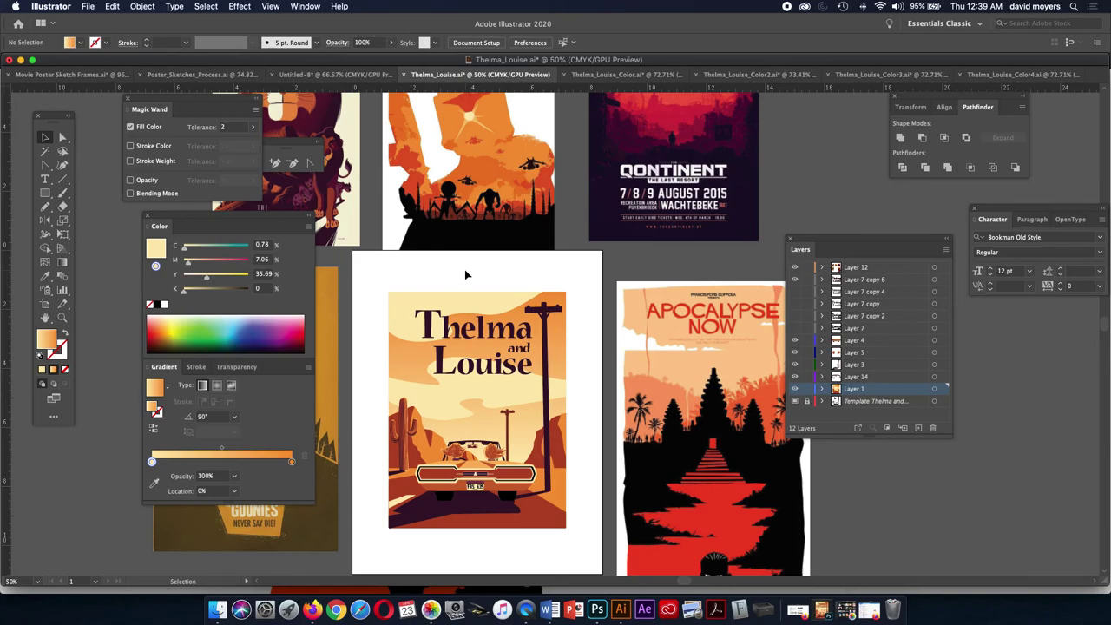
- Compare the poster's colour schemes across the open documents Thelma_Louise, Thelma_Louise_Color, Color2, Color3 and Color4
{"action": "left_click", "coordinate": [618, 75]}
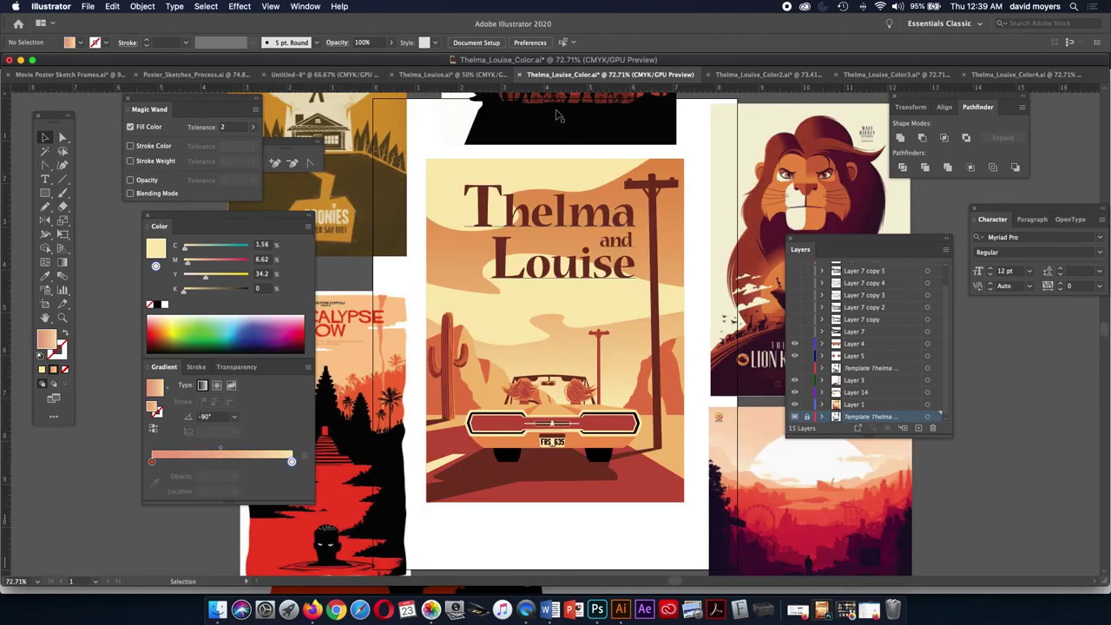
{"action": "left_click", "coordinate": [449, 75]}
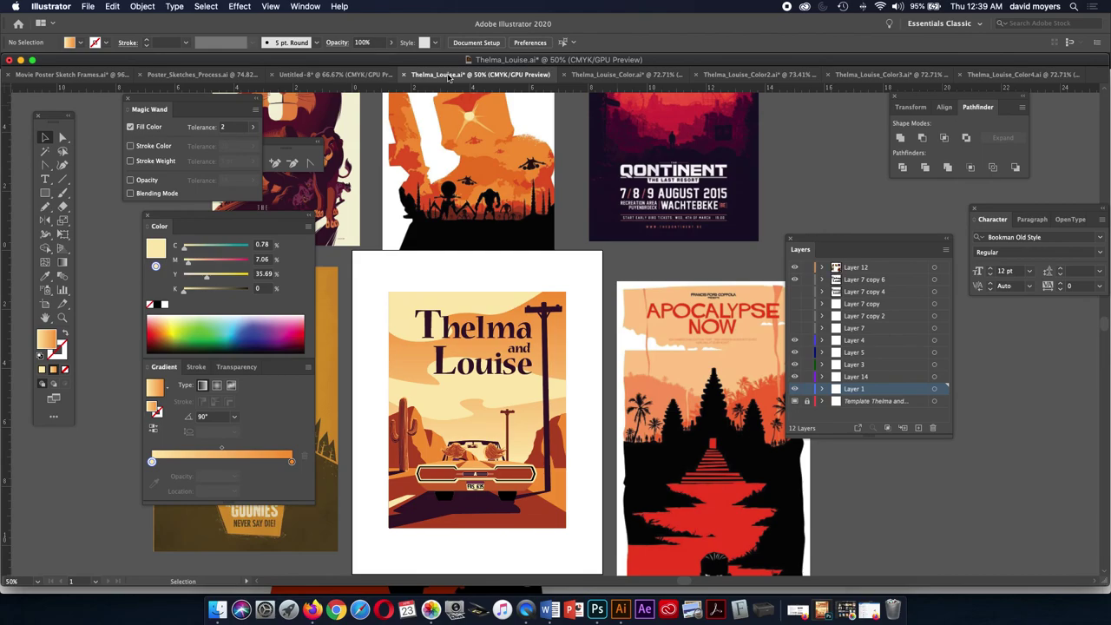
{"action": "left_click", "coordinate": [618, 75]}
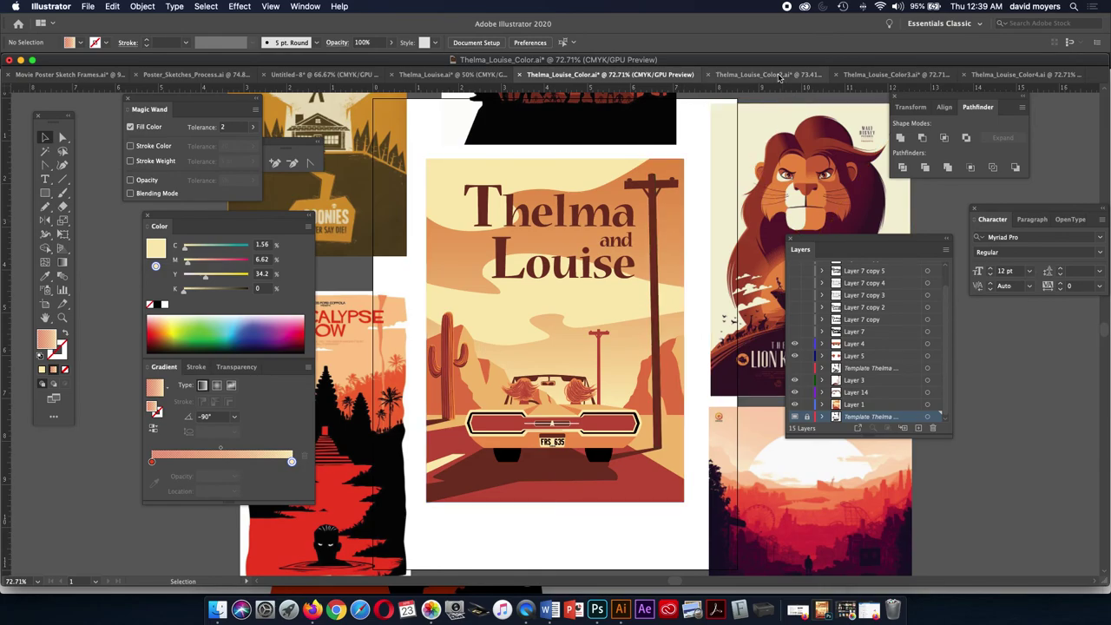
{"action": "left_click", "coordinate": [778, 75]}
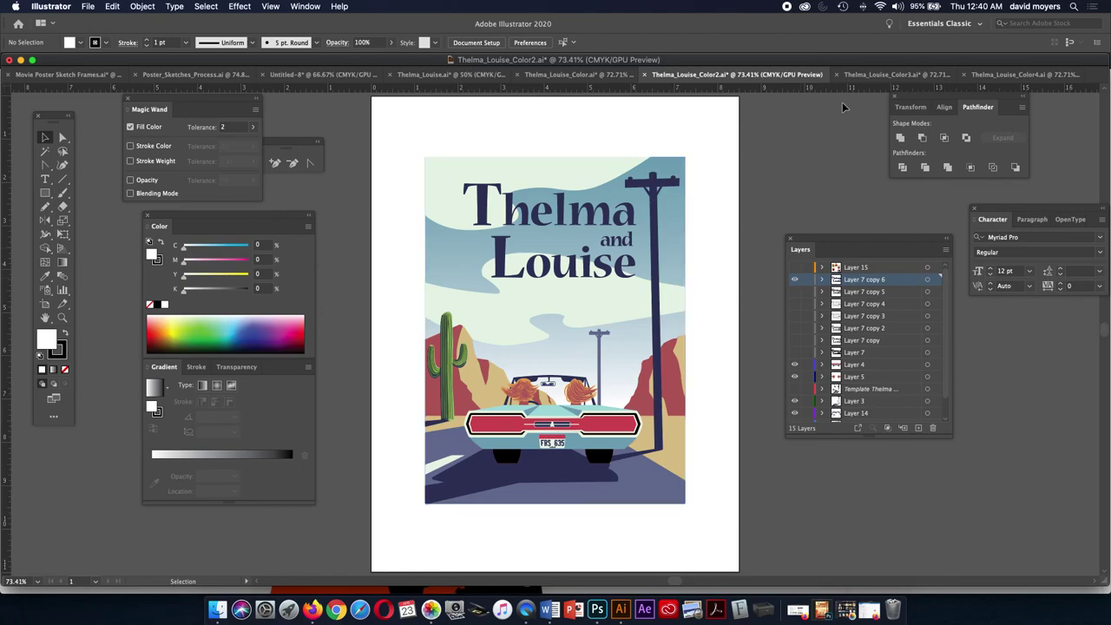
{"action": "left_click", "coordinate": [885, 76]}
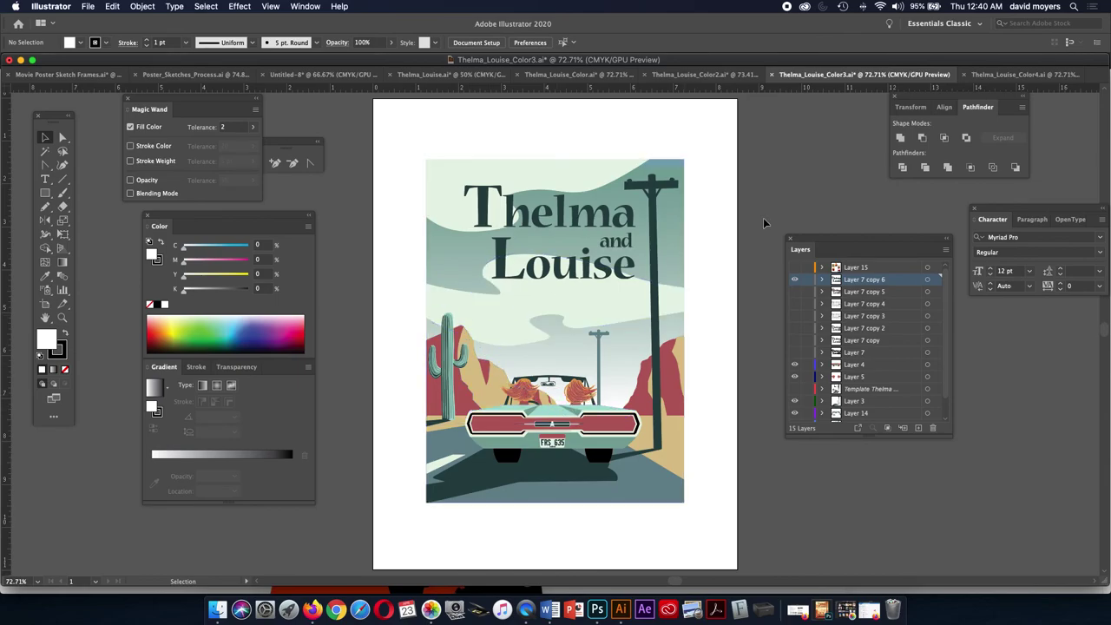
{"action": "left_click", "coordinate": [1015, 74]}
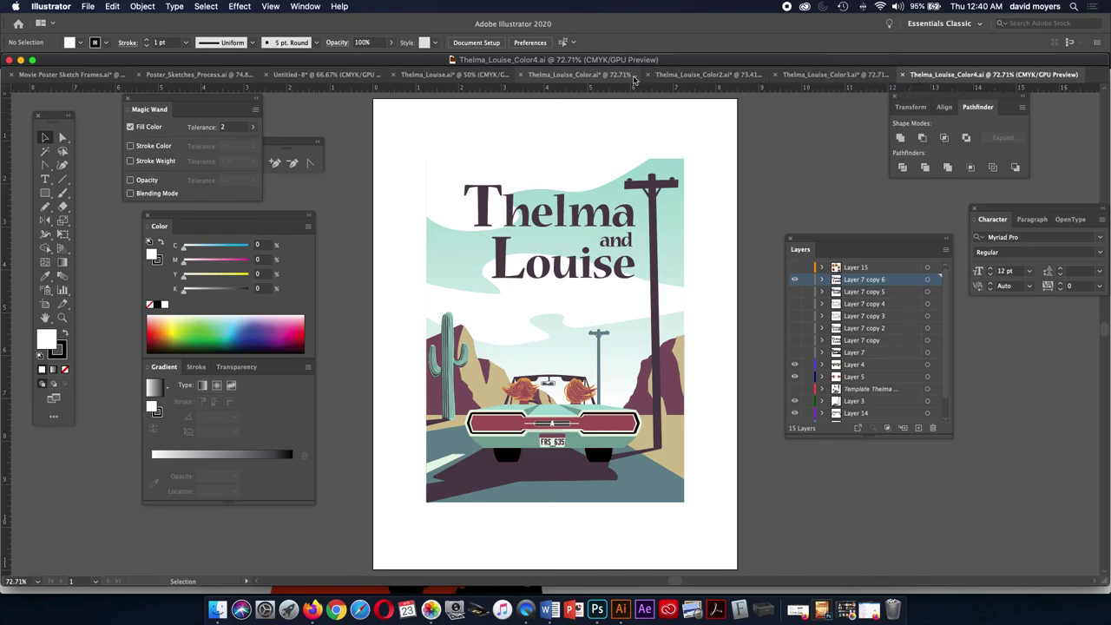
{"action": "left_click", "coordinate": [598, 73]}
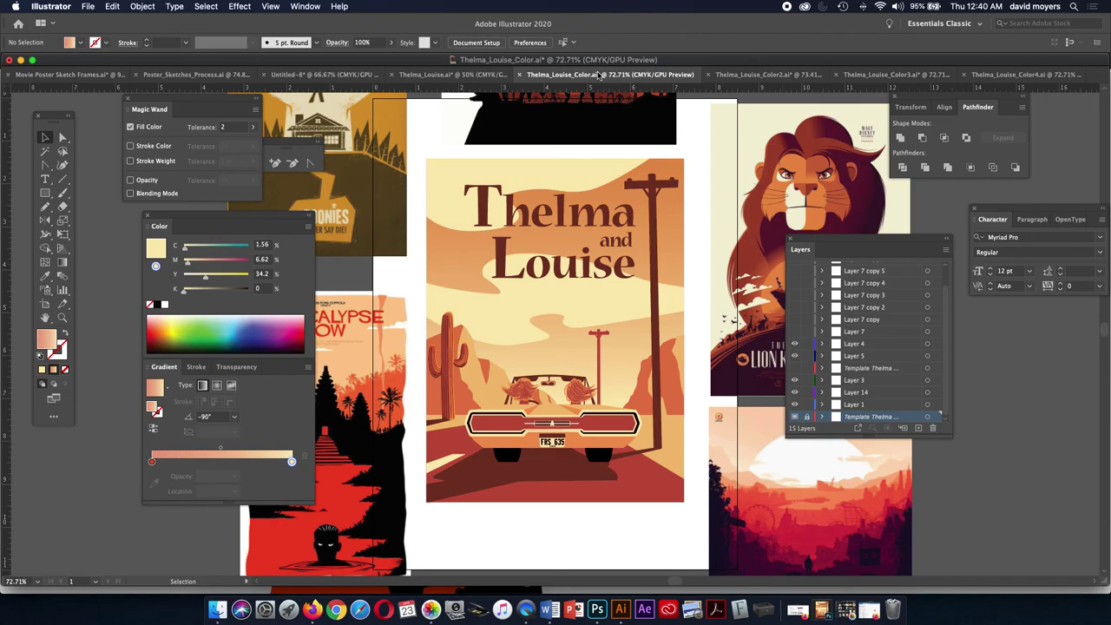
{"action": "left_click", "coordinate": [996, 74]}
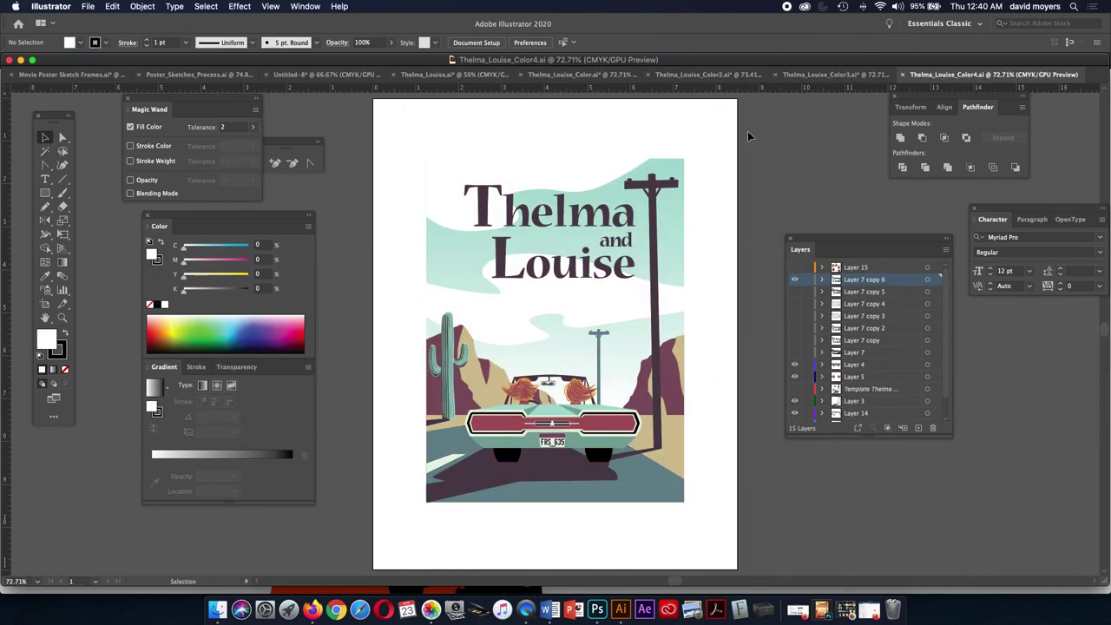
- Save Thelma_Louise_Color.ai under a new name on the Desktop, prefixing the file name with the author's surname and an underscore
{"action": "left_click", "coordinate": [568, 76]}
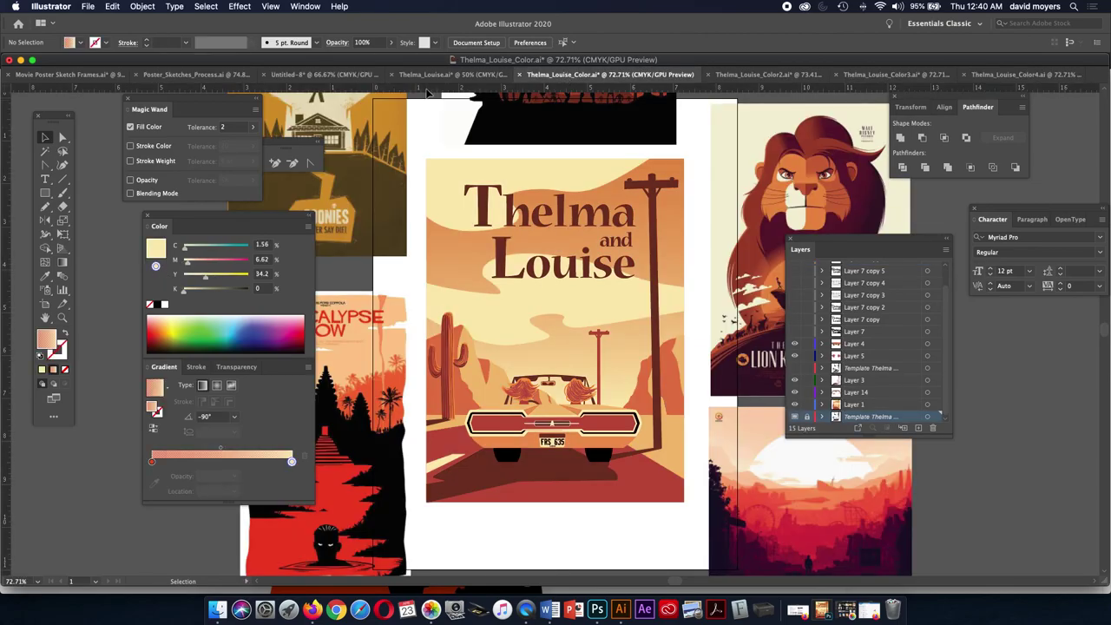
{"action": "left_click", "coordinate": [90, 8]}
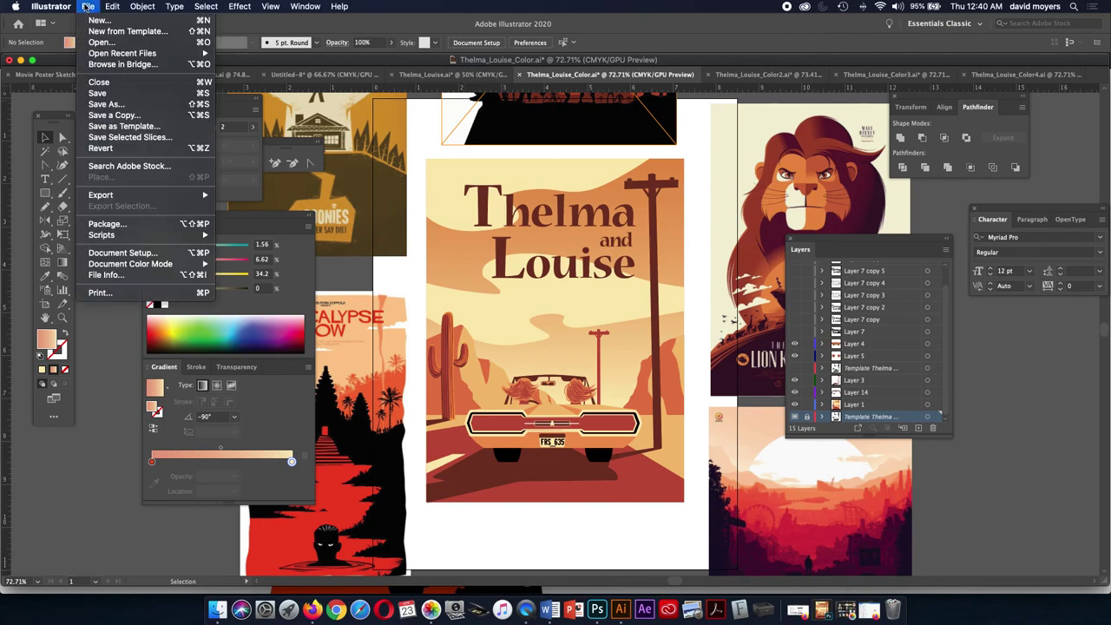
{"action": "left_click", "coordinate": [177, 117]}
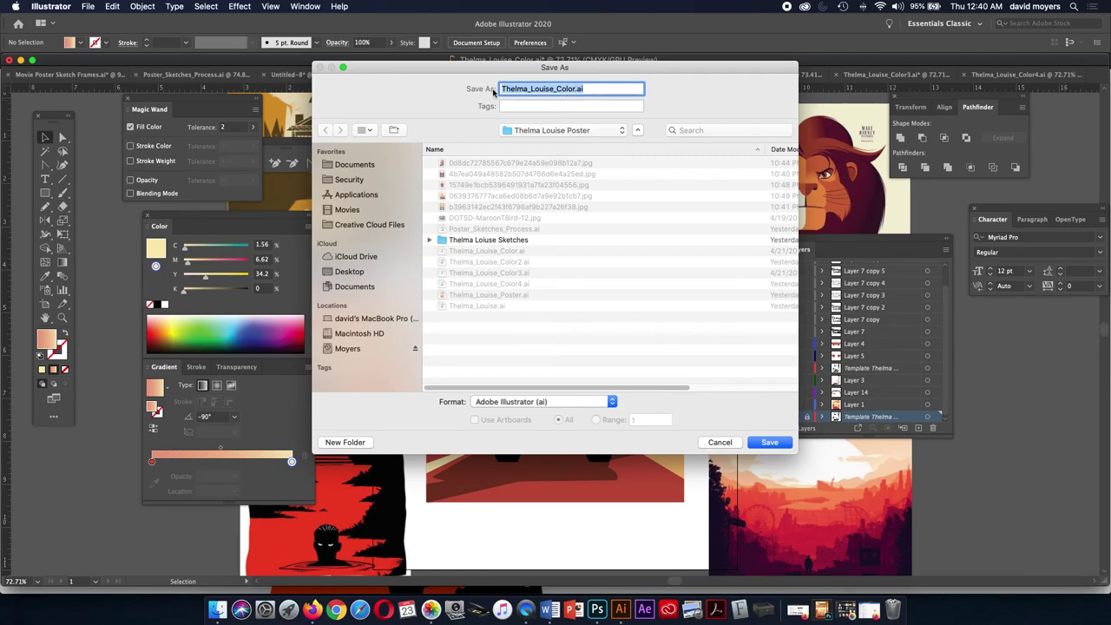
{"action": "left_click", "coordinate": [526, 136]}
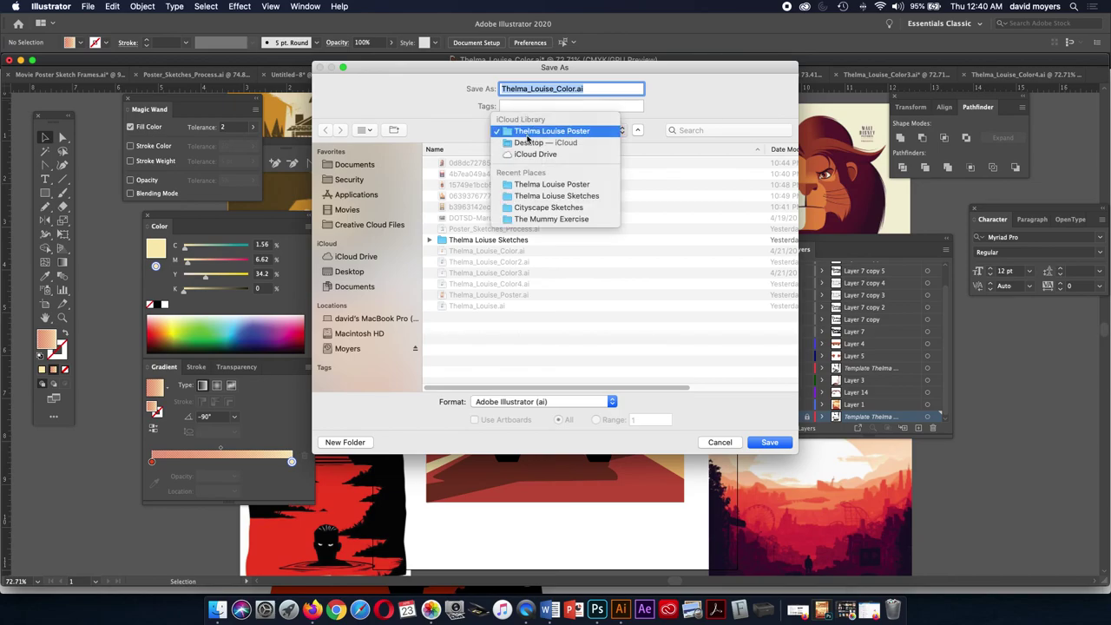
{"action": "left_click", "coordinate": [531, 142]}
{"action": "left_click", "coordinate": [532, 90]}
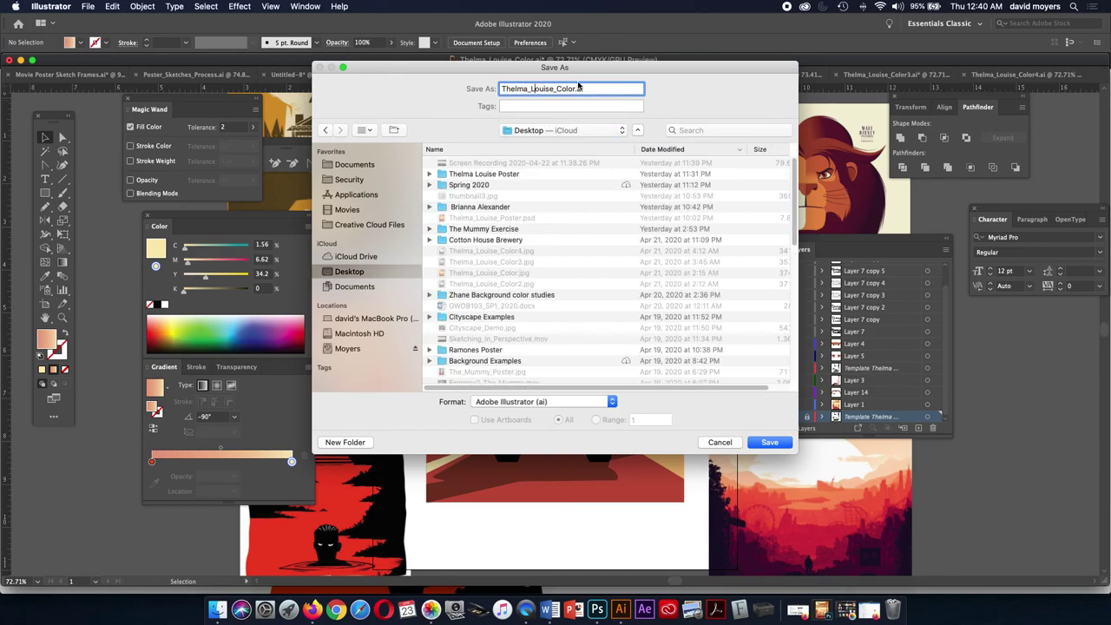
{"action": "left_click", "coordinate": [502, 87]}
{"action": "type", "text": "Moyers"}
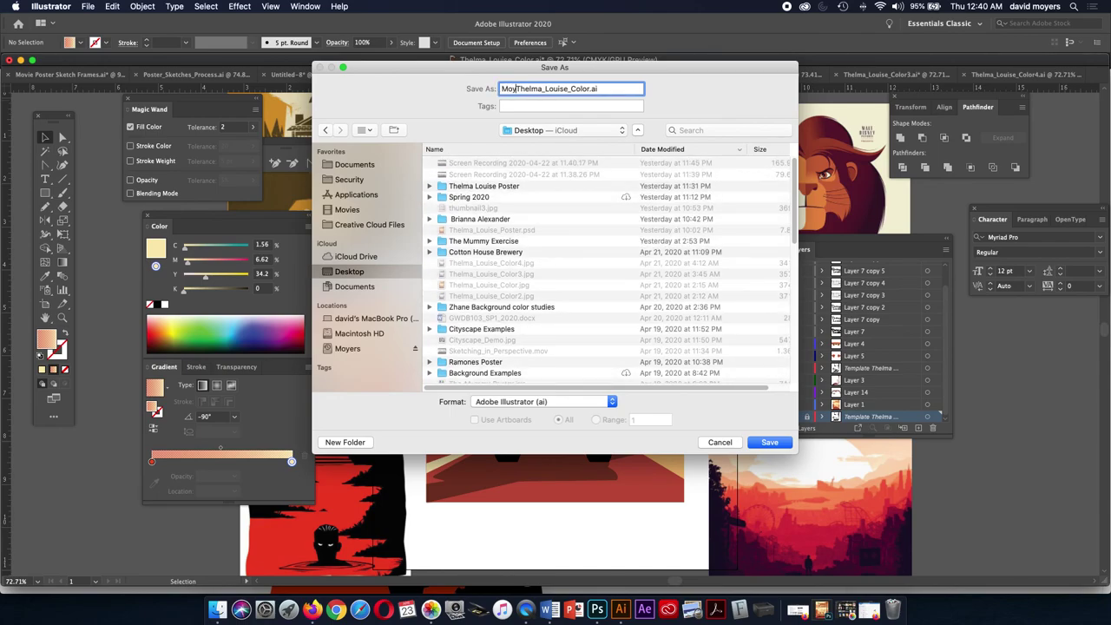
{"action": "type", "text": "_"}
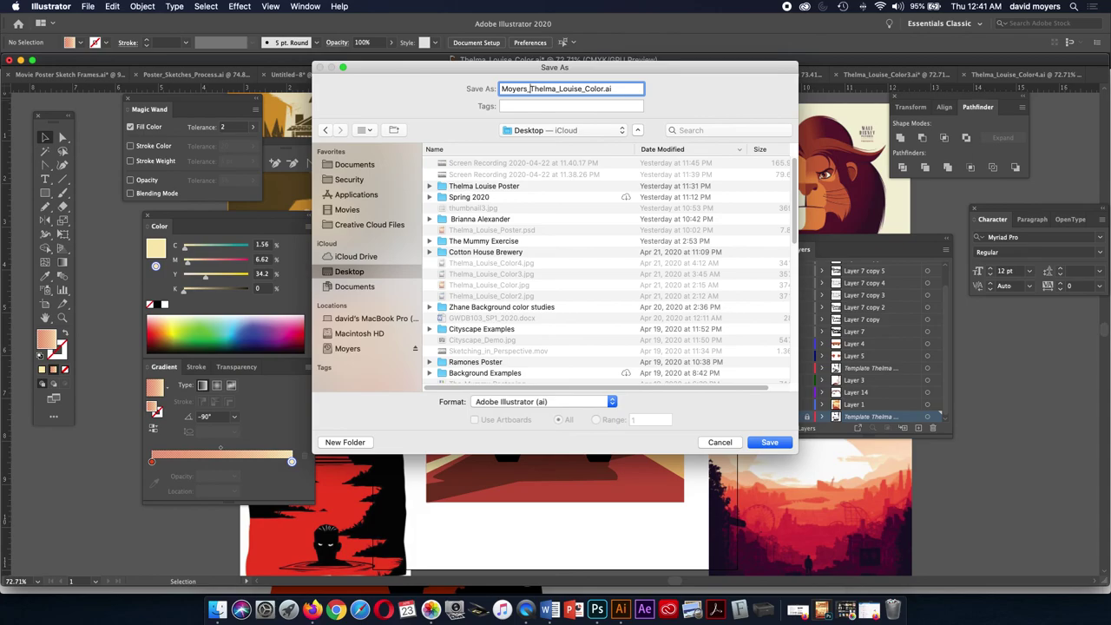
{"action": "key", "text": "Return"}
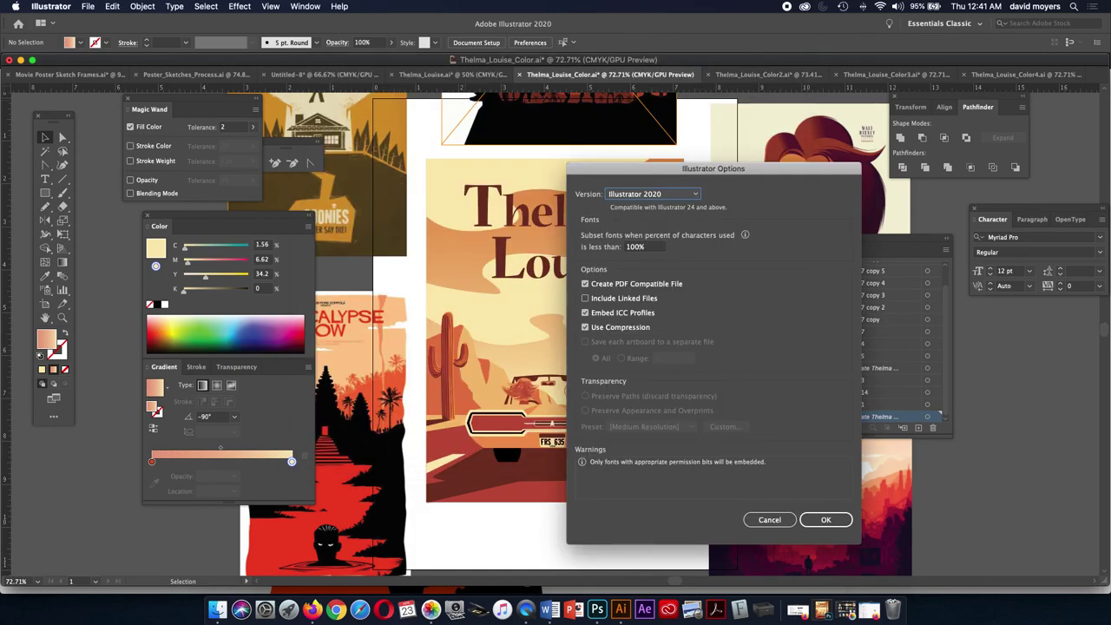
- Set the file version to Illustrator CC (Legacy) and complete the save
{"action": "key", "text": "space"}
{"action": "key", "text": "Down"}
{"action": "key", "text": "Return"}
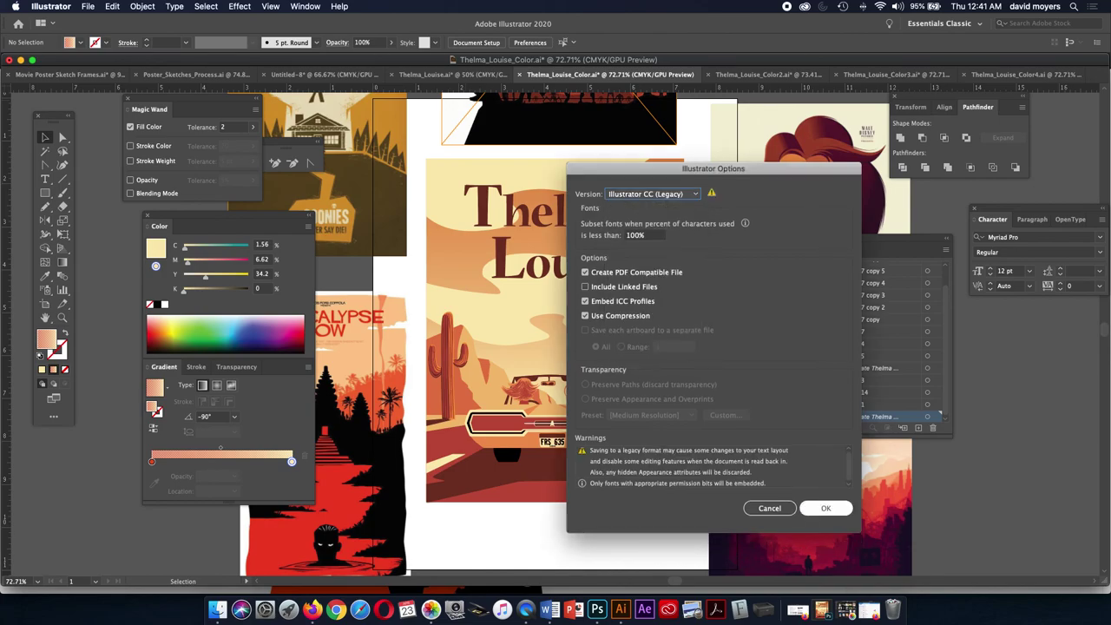
{"action": "key", "text": "Return"}
{"action": "key", "text": "Return"}
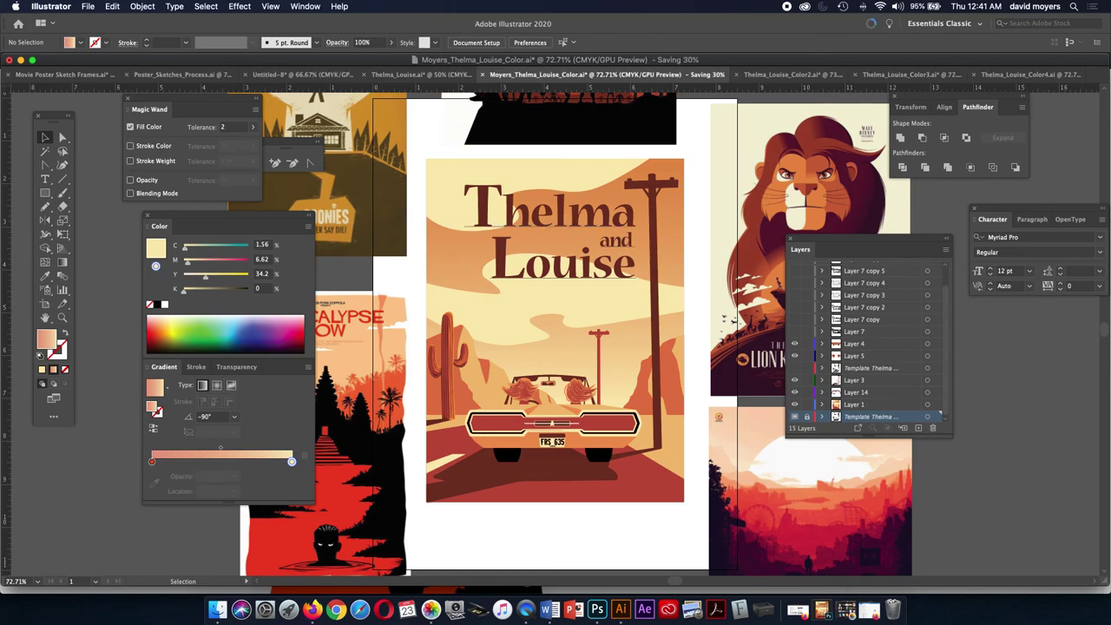
- Duplicate the "Thelma and Louise" title's layer, Layer 7 copy 6
{"action": "left_click", "coordinate": [550, 212]}
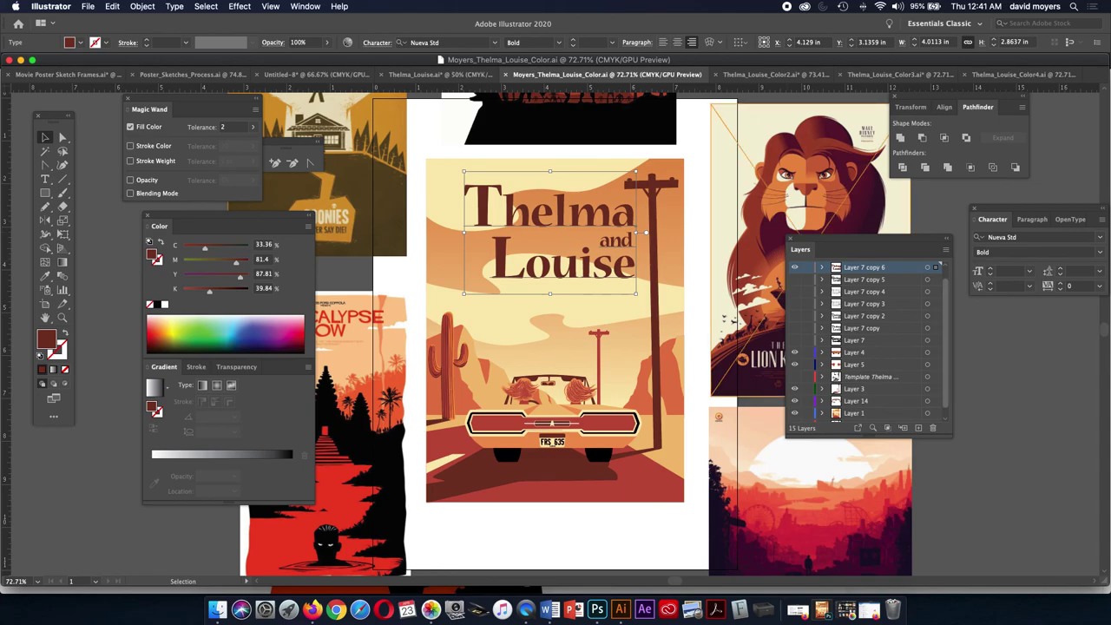
{"action": "scroll", "coordinate": [868, 342], "scroll_direction": "up", "scroll_amount": 1}
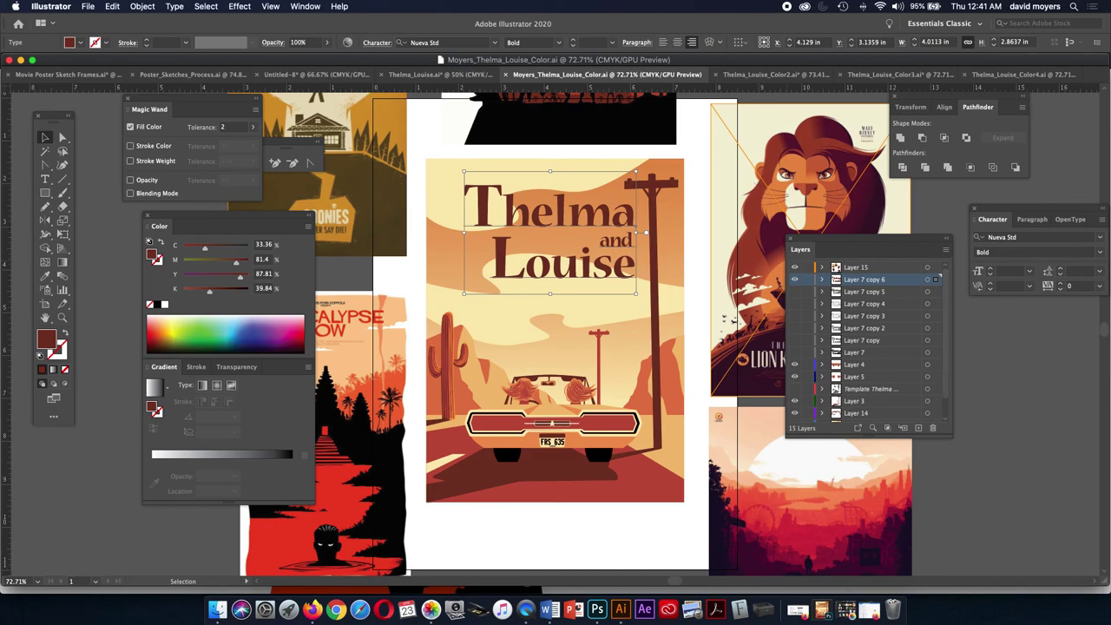
{"action": "scroll", "coordinate": [867, 341], "scroll_direction": "down", "scroll_amount": 2}
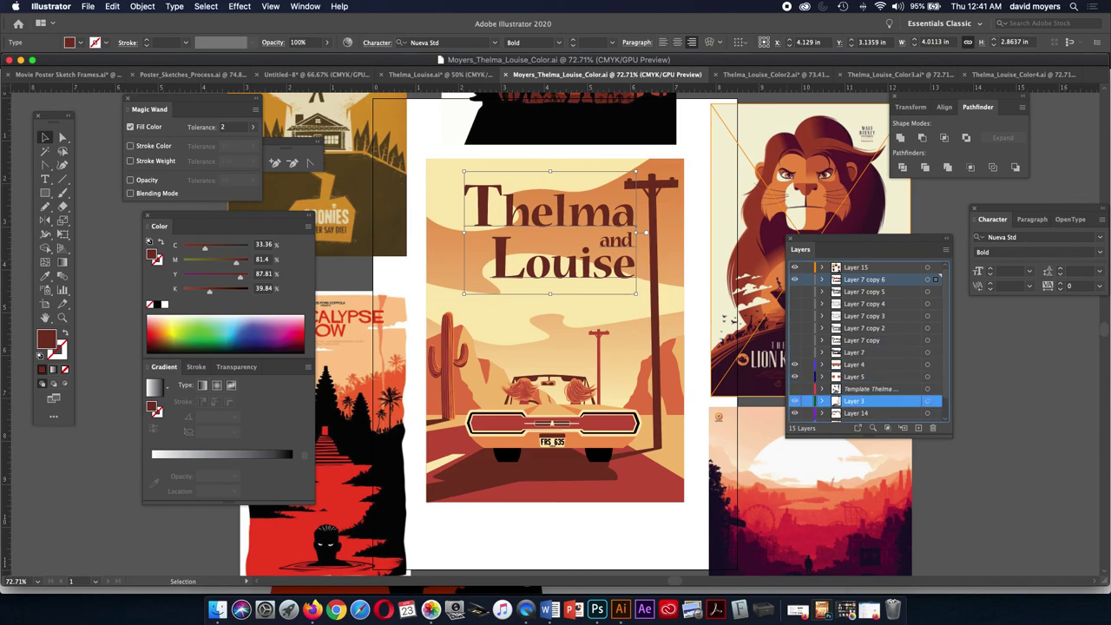
{"action": "left_click_drag", "start_coordinate": [867, 416], "coordinate": [918, 428]}
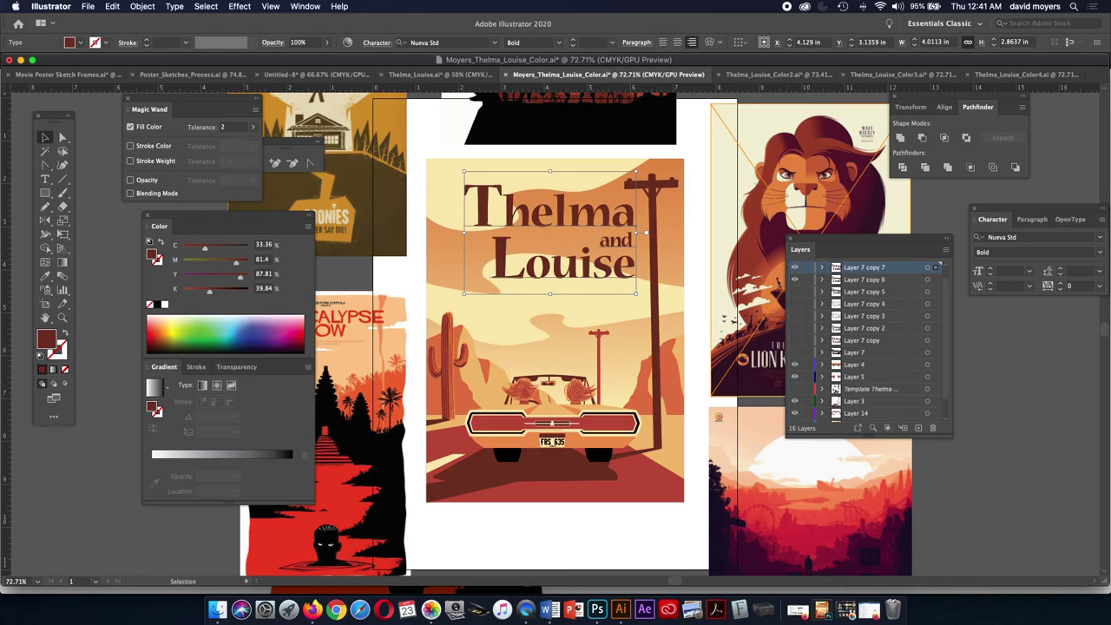
- Convert the title text on the duplicated layer to outlines and deselect it
{"action": "left_click", "coordinate": [926, 267]}
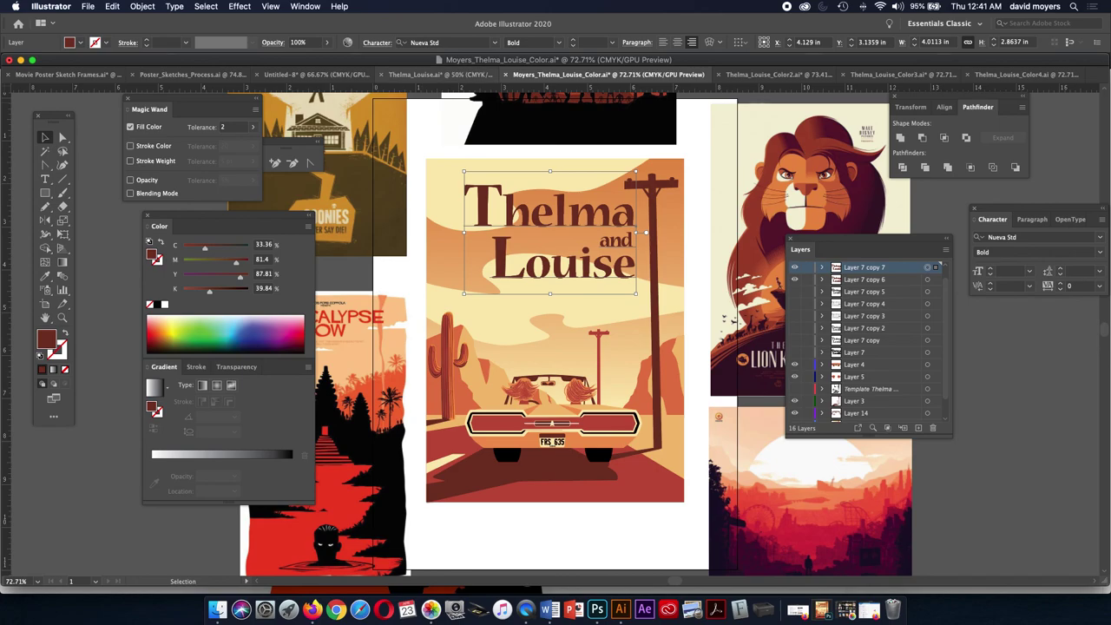
{"action": "left_click", "coordinate": [205, 6]}
{"action": "mouse_move", "coordinate": [174, 6]}
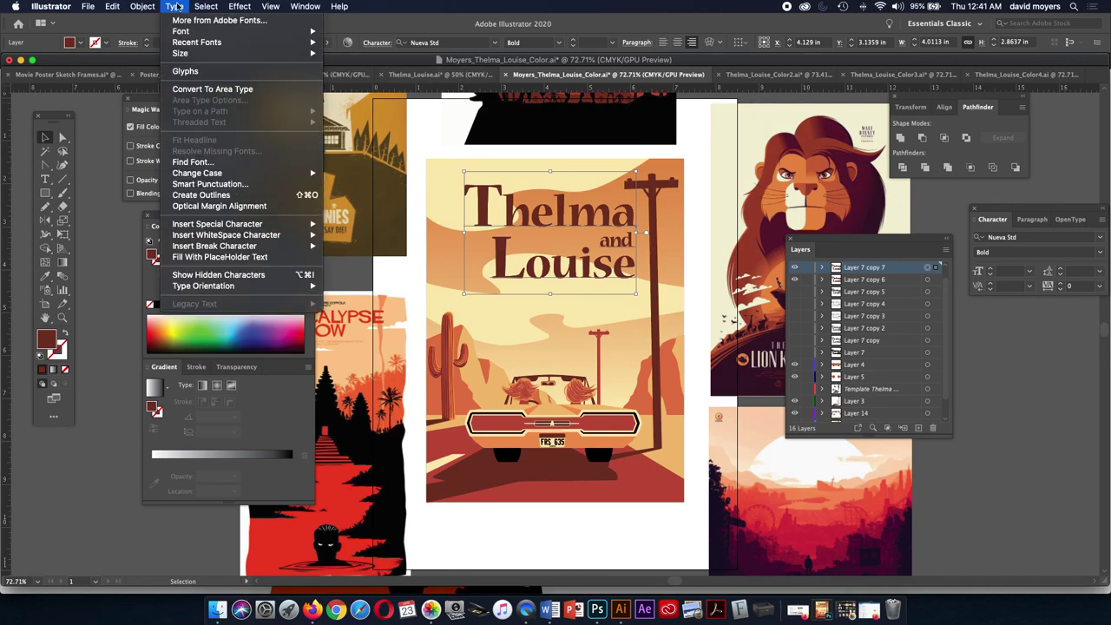
{"action": "mouse_move", "coordinate": [212, 174]}
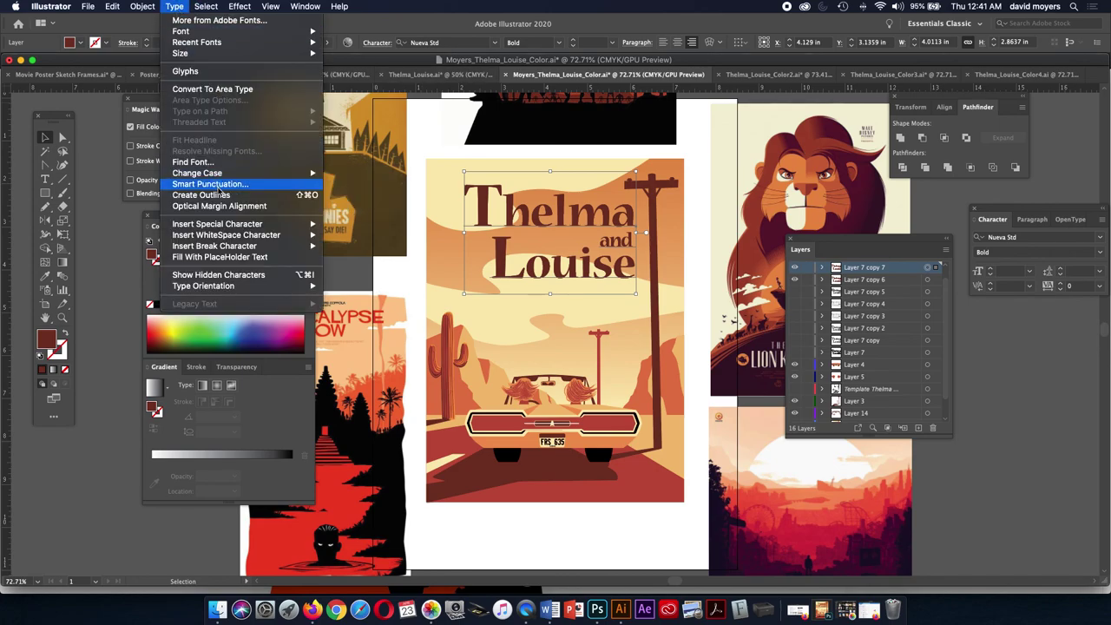
{"action": "left_click", "coordinate": [221, 195]}
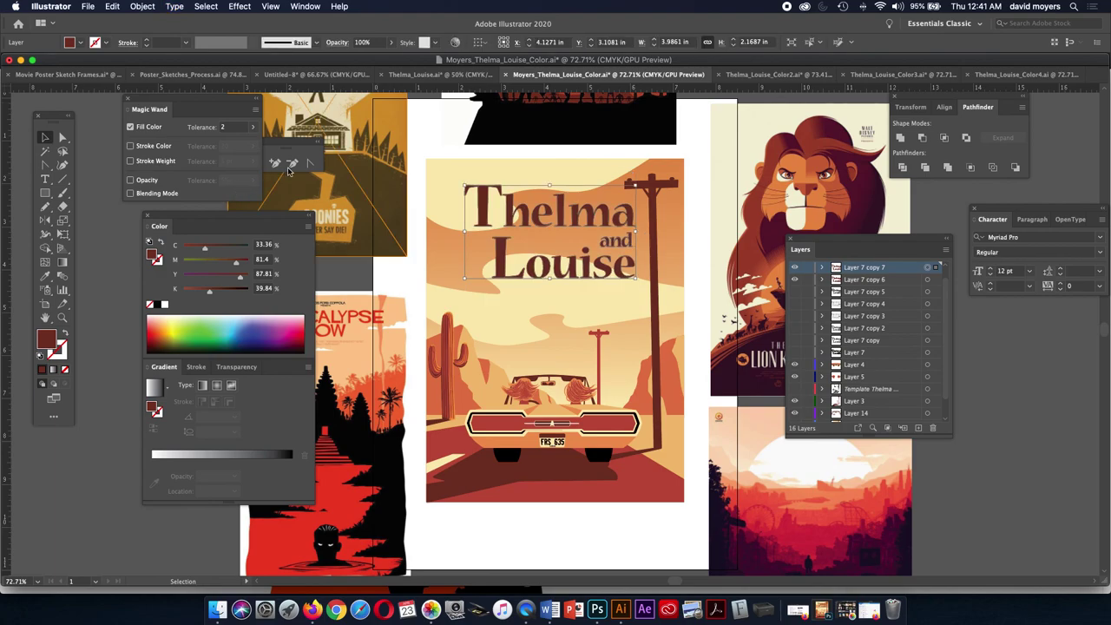
{"action": "left_click", "coordinate": [406, 264]}
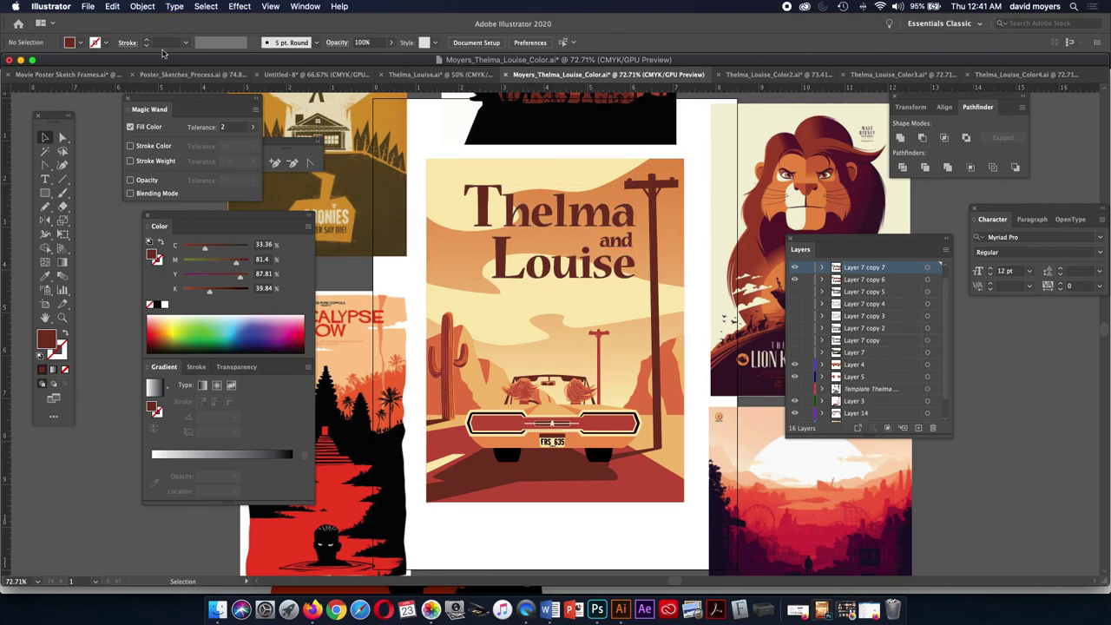
{"action": "key", "text": "super+s"}
- Toggle the visibility of the reference posters' Layer 15 to compare, and leave it hidden
{"action": "left_click", "coordinate": [664, 328]}
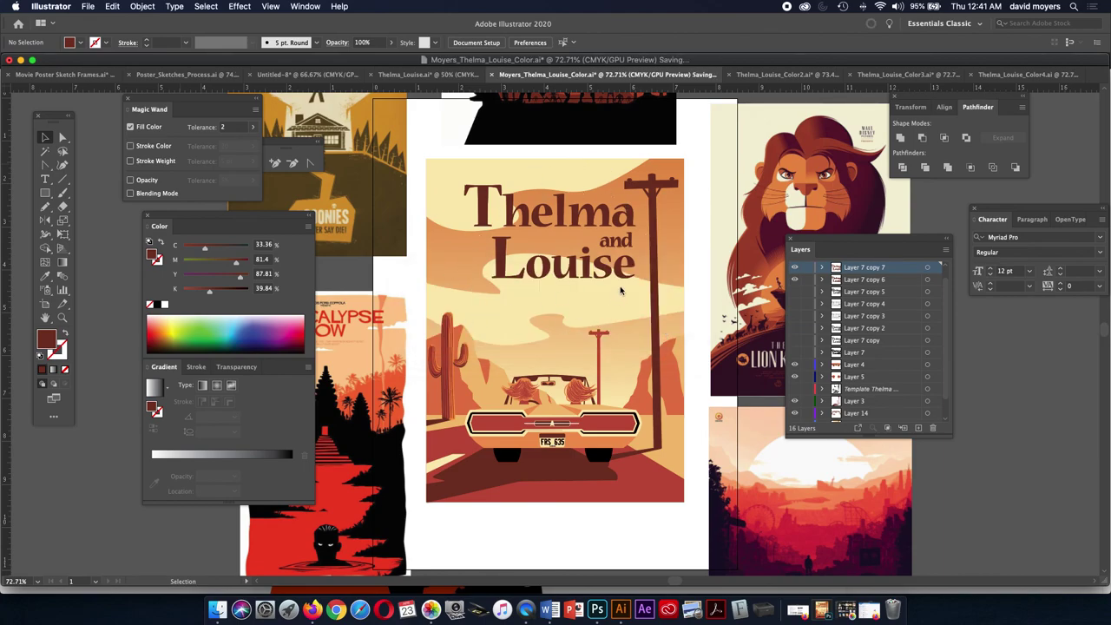
{"action": "left_click", "coordinate": [796, 280]}
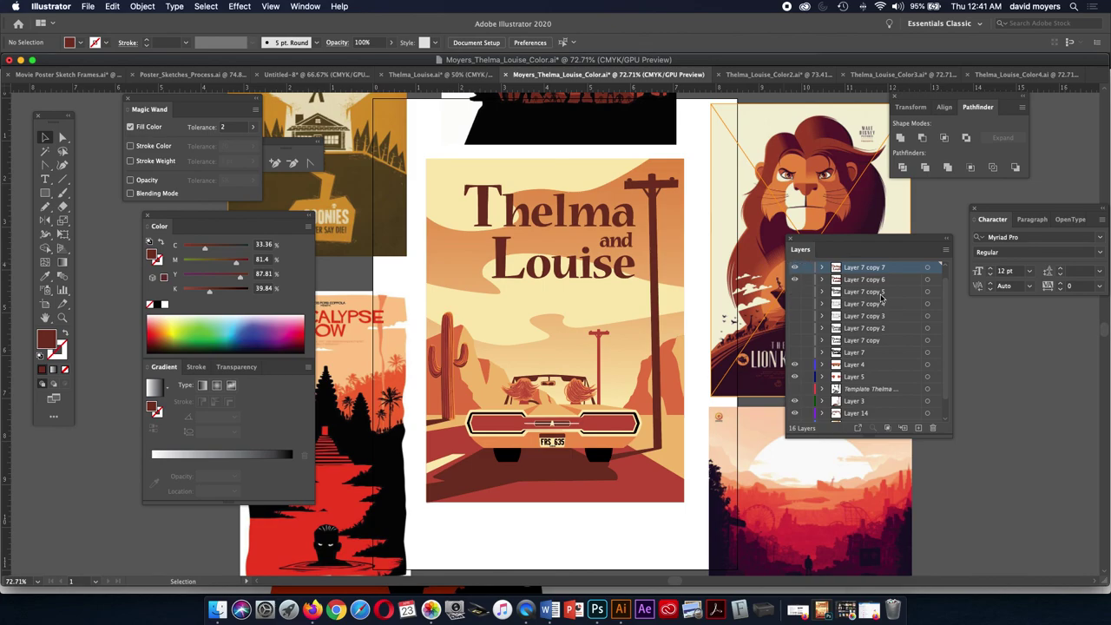
{"action": "scroll", "coordinate": [825, 282], "scroll_direction": "up", "scroll_amount": 1}
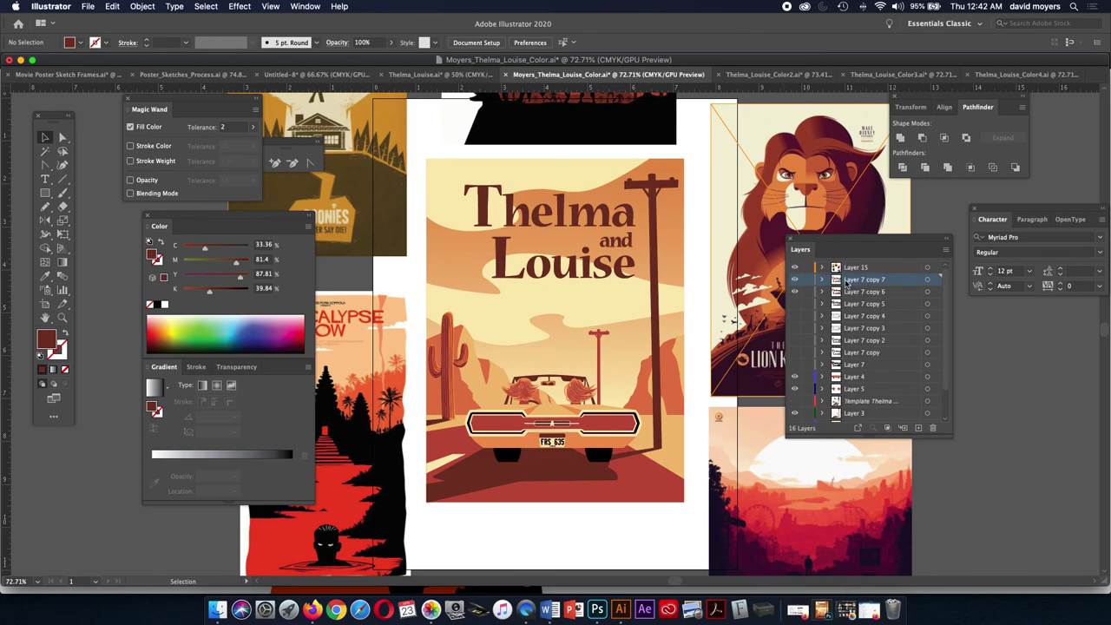
{"action": "left_click", "coordinate": [793, 268]}
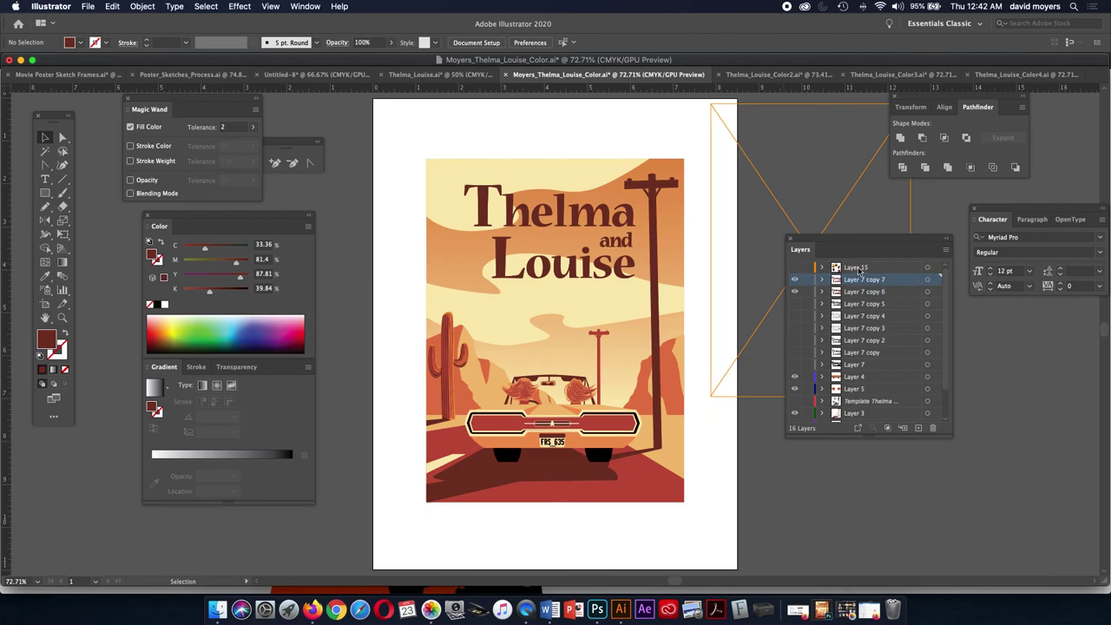
{"action": "left_click", "coordinate": [792, 269]}
{"action": "left_click", "coordinate": [792, 269]}
{"action": "left_click", "coordinate": [792, 269]}
{"action": "left_click", "coordinate": [793, 269]}
{"action": "left_click", "coordinate": [792, 269]}
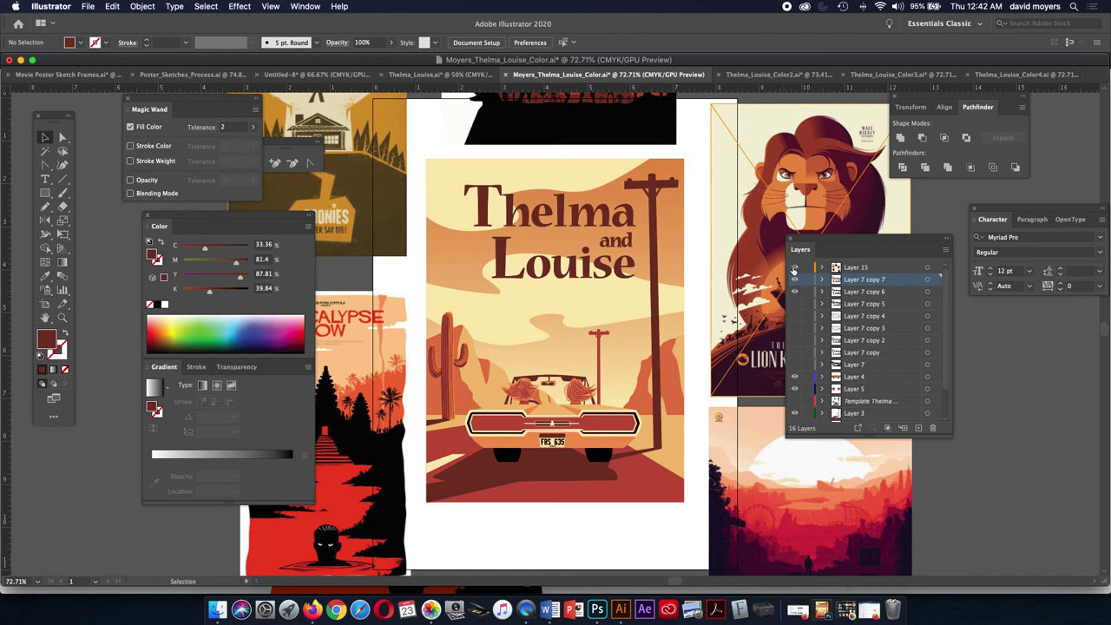
{"action": "left_click", "coordinate": [793, 269]}
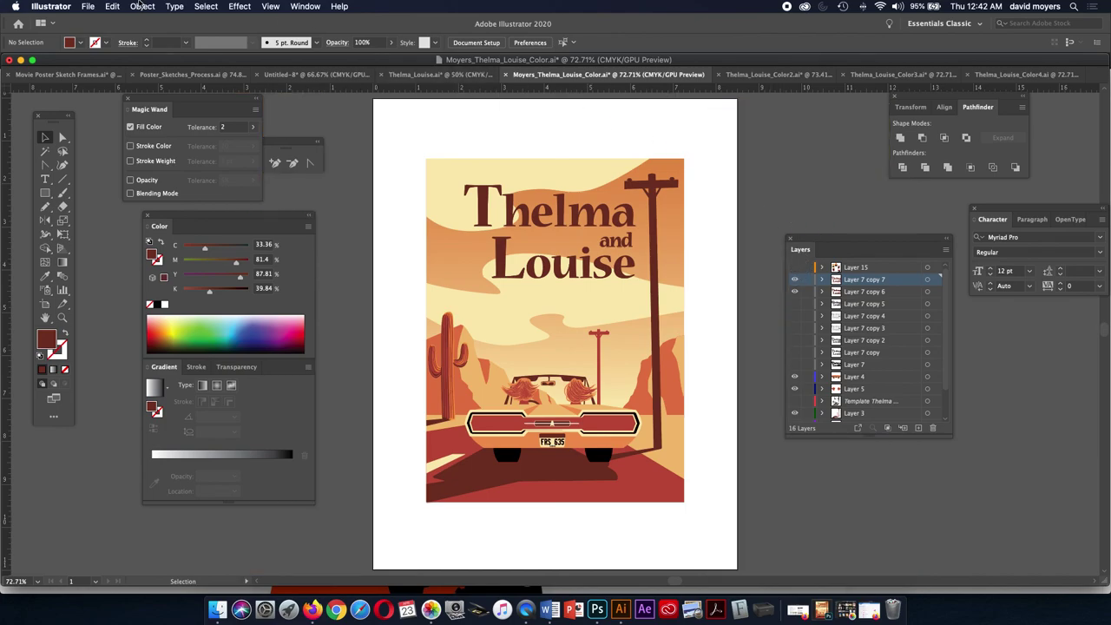
- Save the outlined poster as a new Illustrator 2020 file on the Desktop, adding "2" to the end of the file name
{"action": "left_click", "coordinate": [88, 7]}
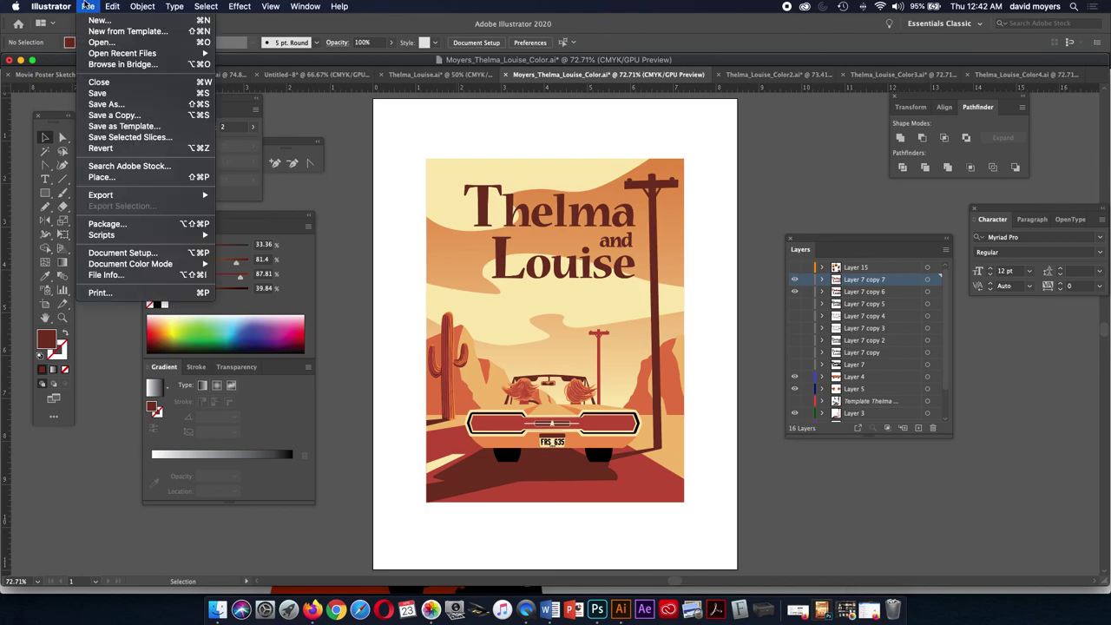
{"action": "left_click", "coordinate": [108, 104]}
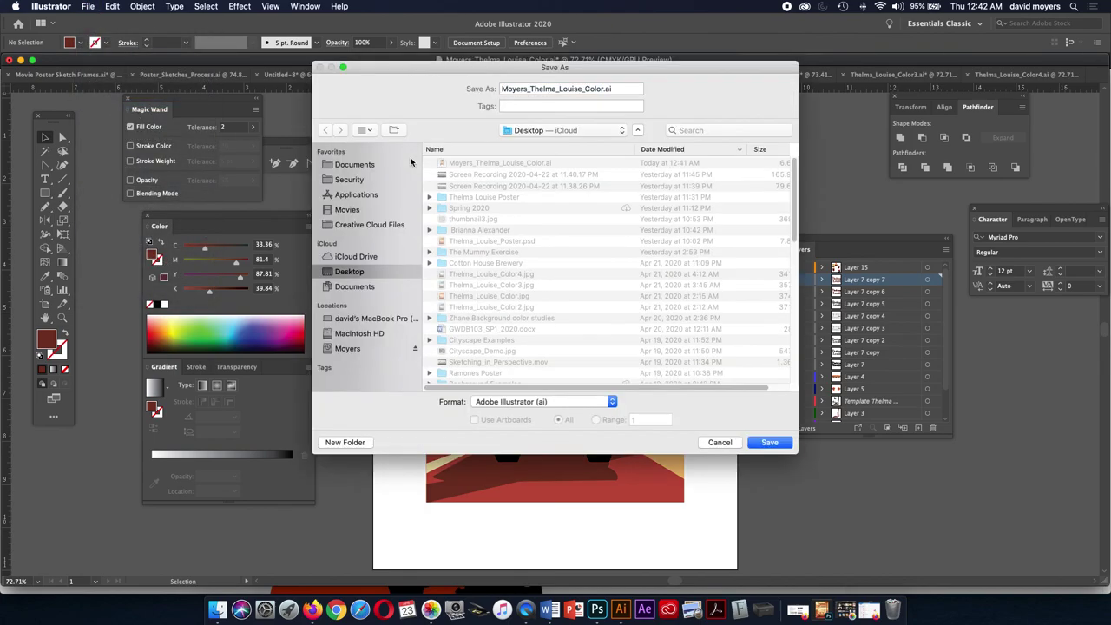
{"action": "left_click", "coordinate": [603, 91]}
{"action": "type", "text": "2"}
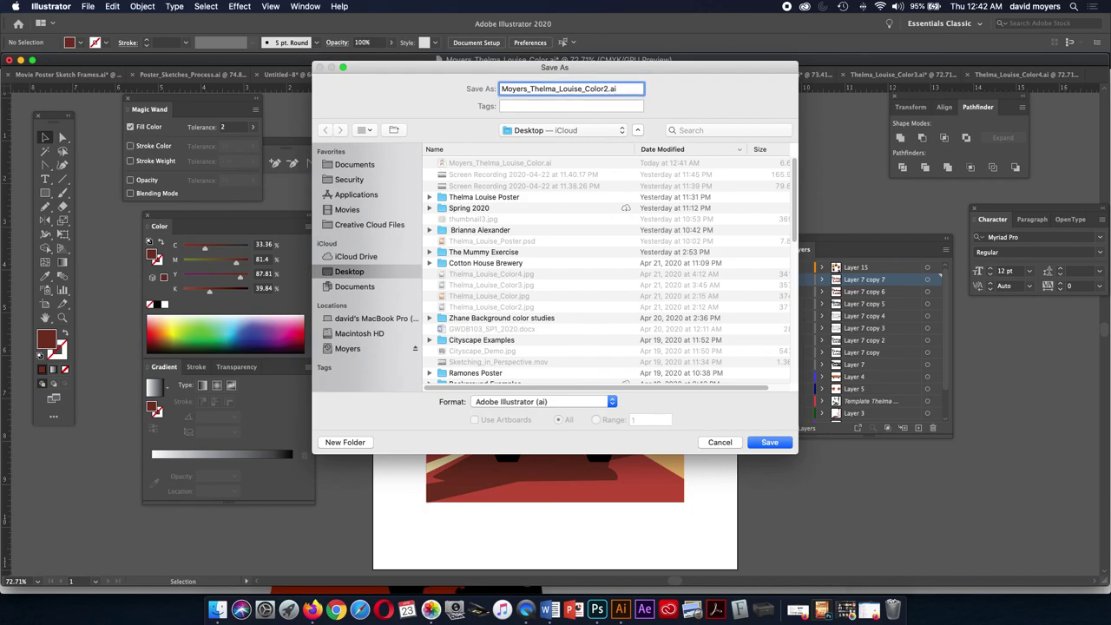
{"action": "key", "text": "Return"}
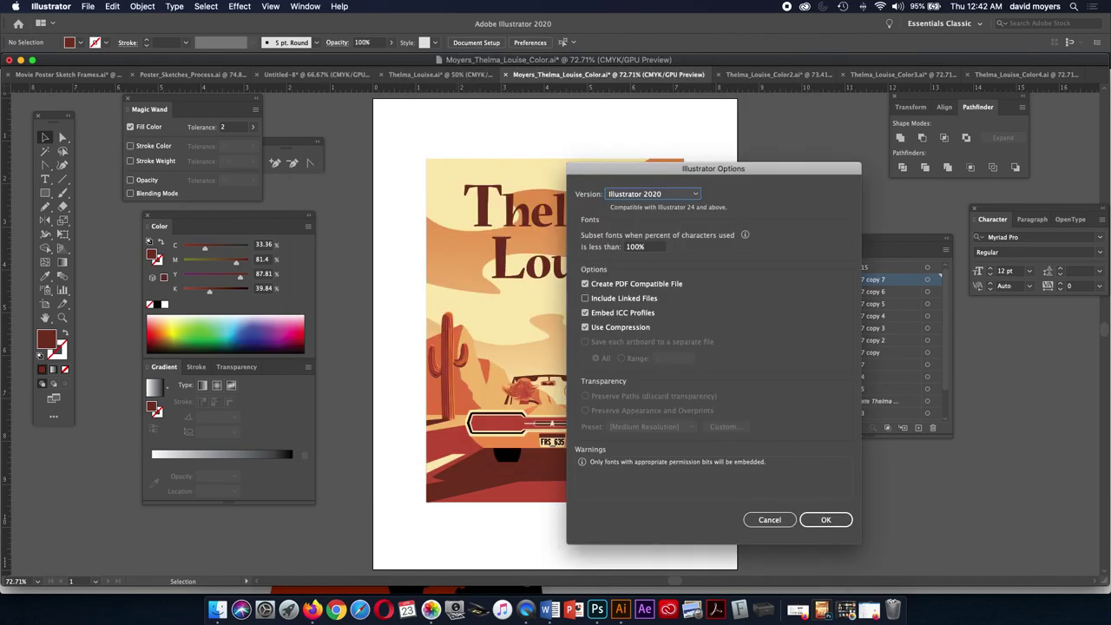
{"action": "key", "text": "Return"}
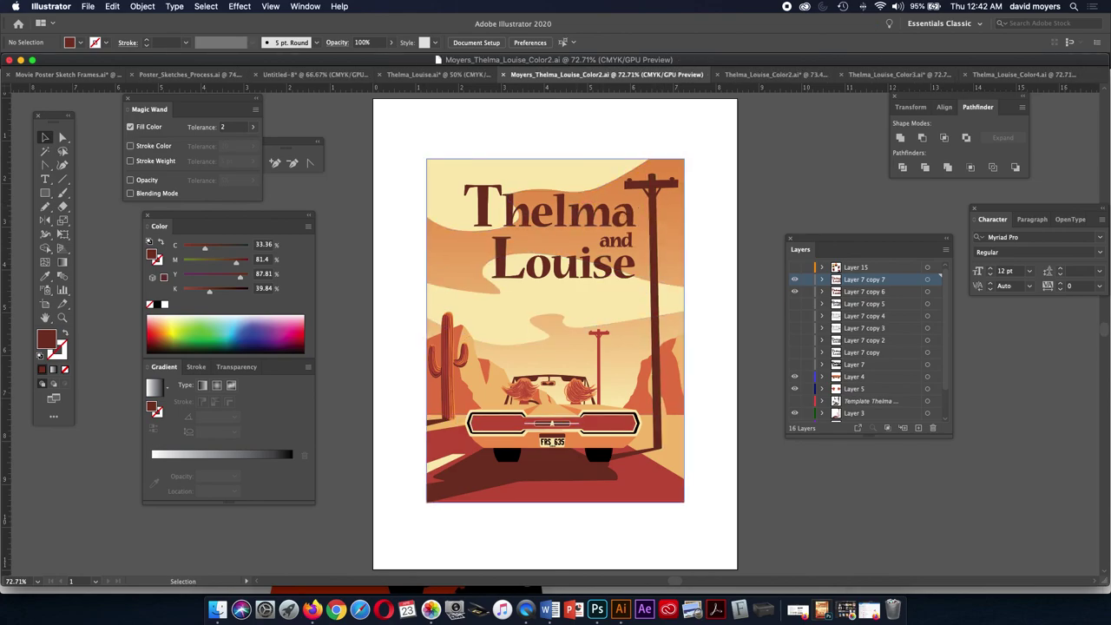
- Review the alternative poster colour schemes in Thelma_Louise_Color2, Color3 and Color4
{"action": "left_click", "coordinate": [772, 74]}
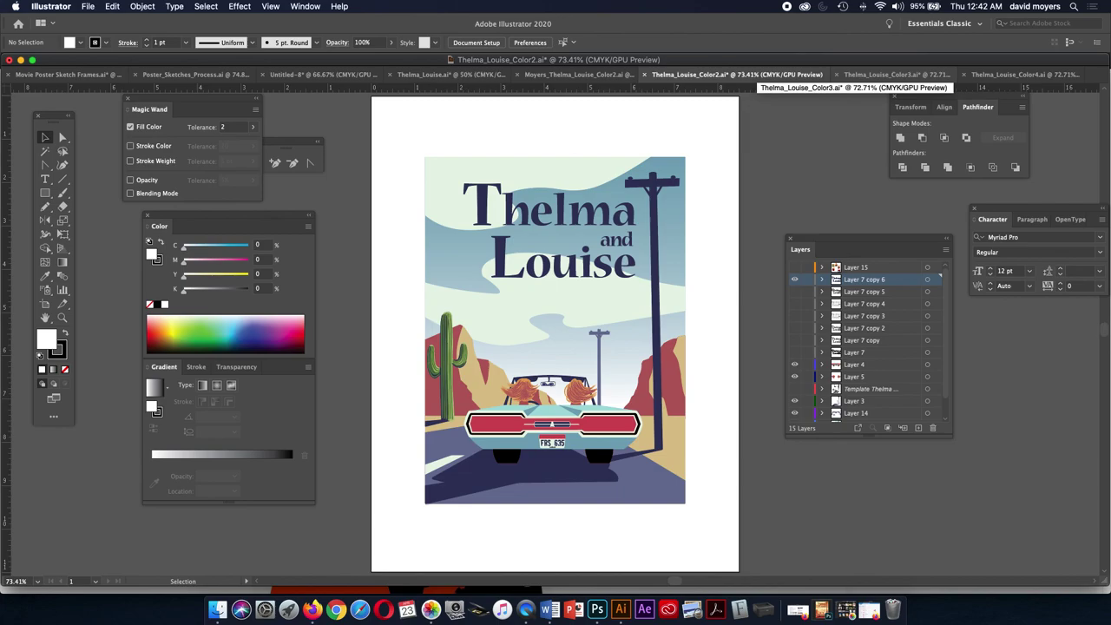
{"action": "left_click", "coordinate": [894, 74]}
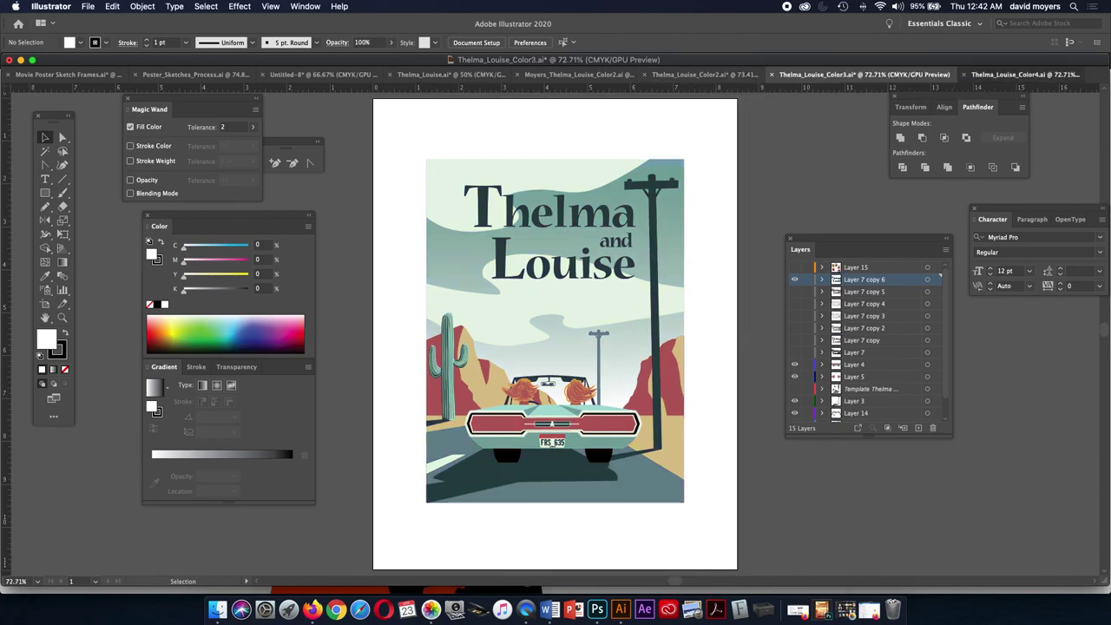
{"action": "left_click", "coordinate": [1023, 75]}
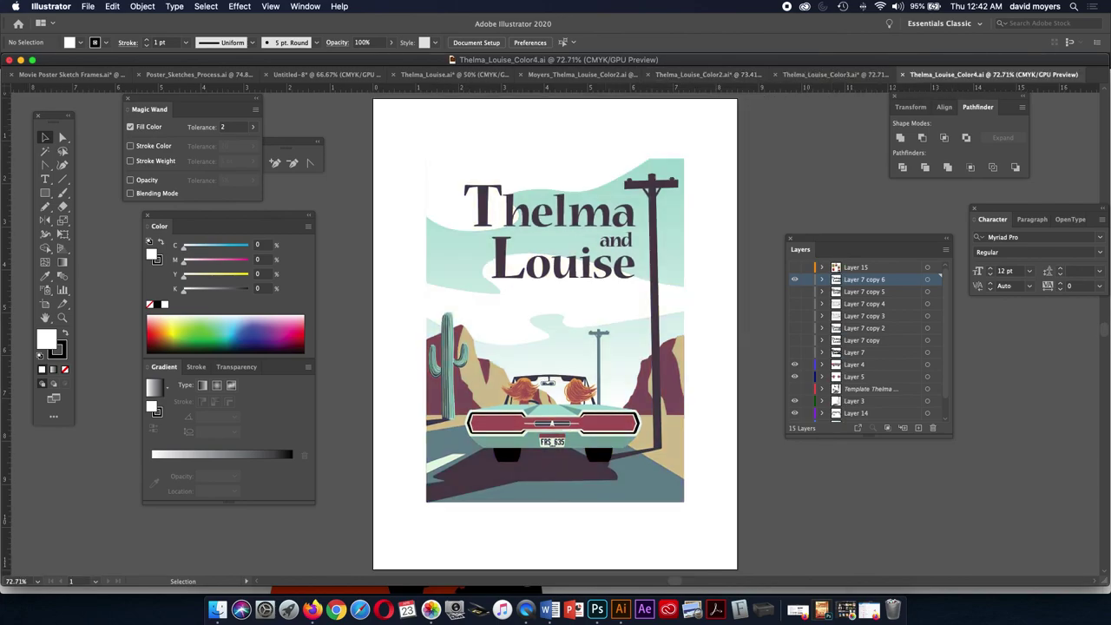